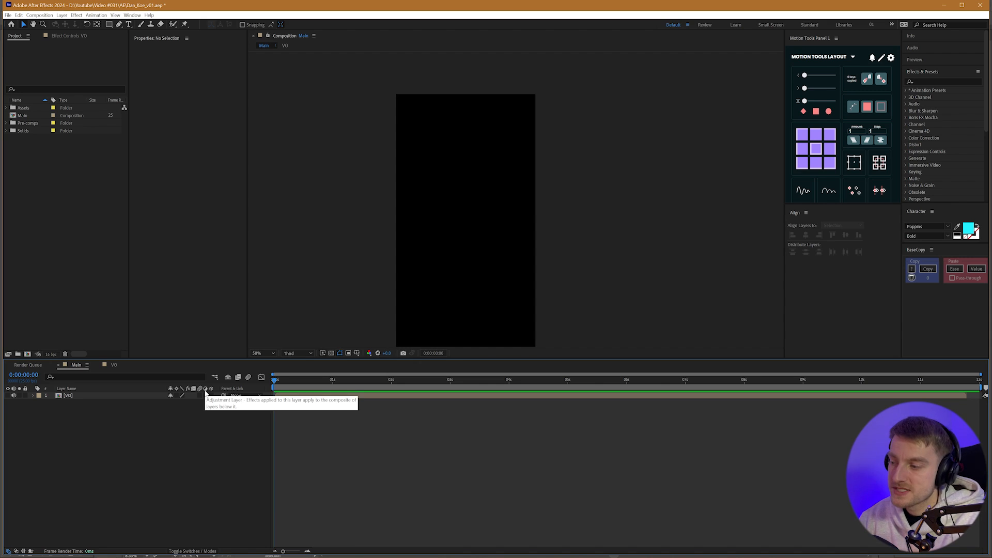
Inspect the voice-over clips inside the VO precomp and return to the Main composition.
{"action": "key", "text": "space"}
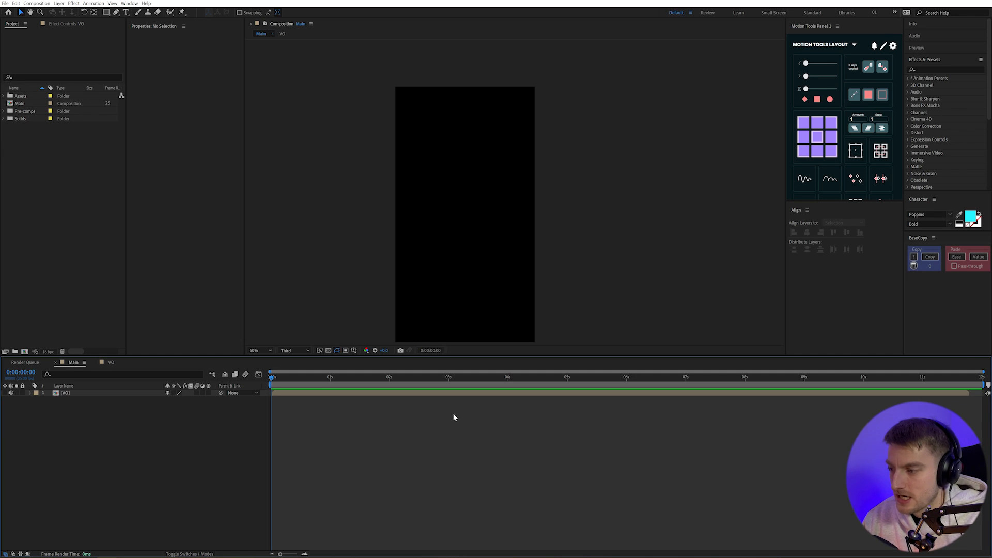
{"action": "double_click", "coordinate": [563, 393]}
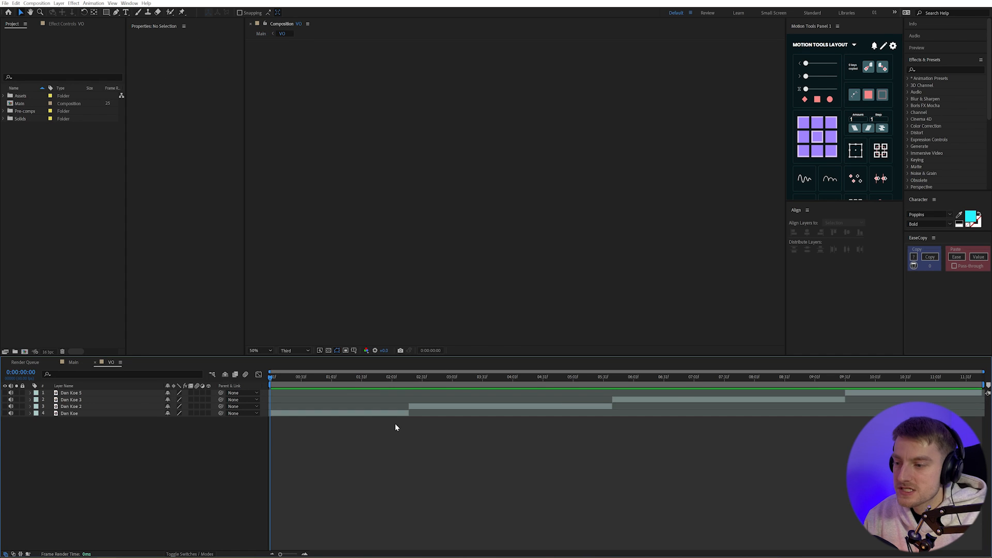
{"action": "left_click", "coordinate": [313, 377]}
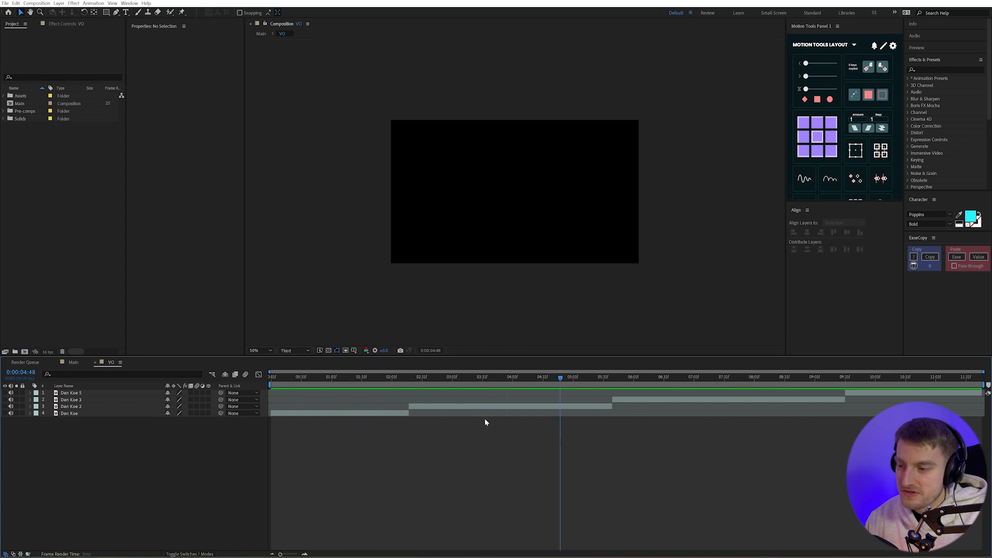
{"action": "key", "text": "Home"}
{"action": "key", "text": "Tab"}
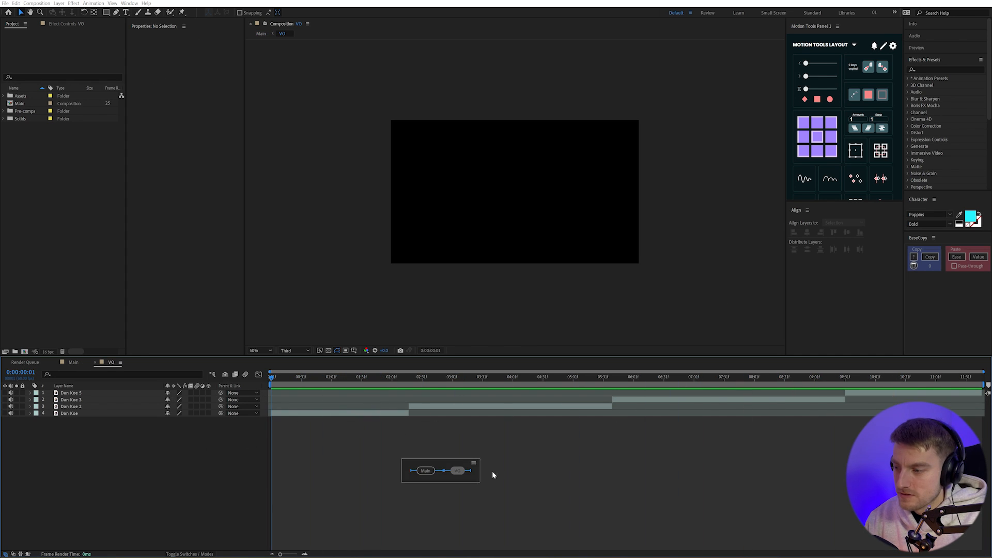
{"action": "left_click", "coordinate": [427, 471]}
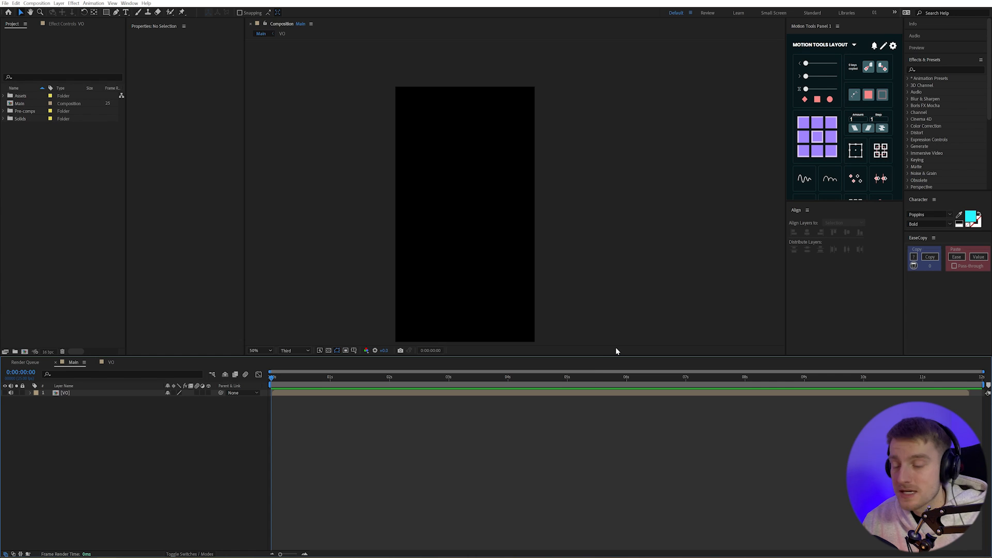
Play the voice-over in Main and place a composition marker at 0:00:02:05.
{"action": "key", "text": "space"}
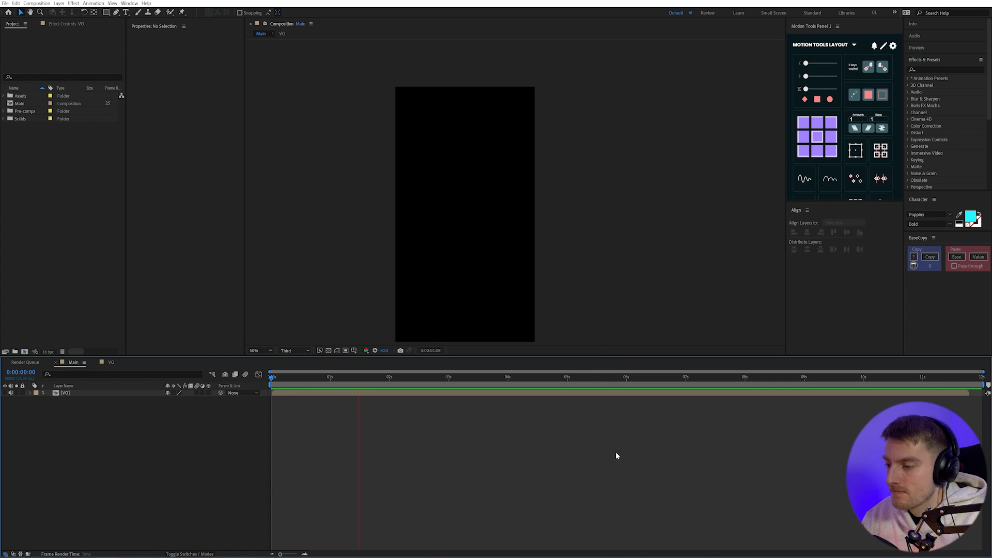
{"action": "key", "text": "space"}
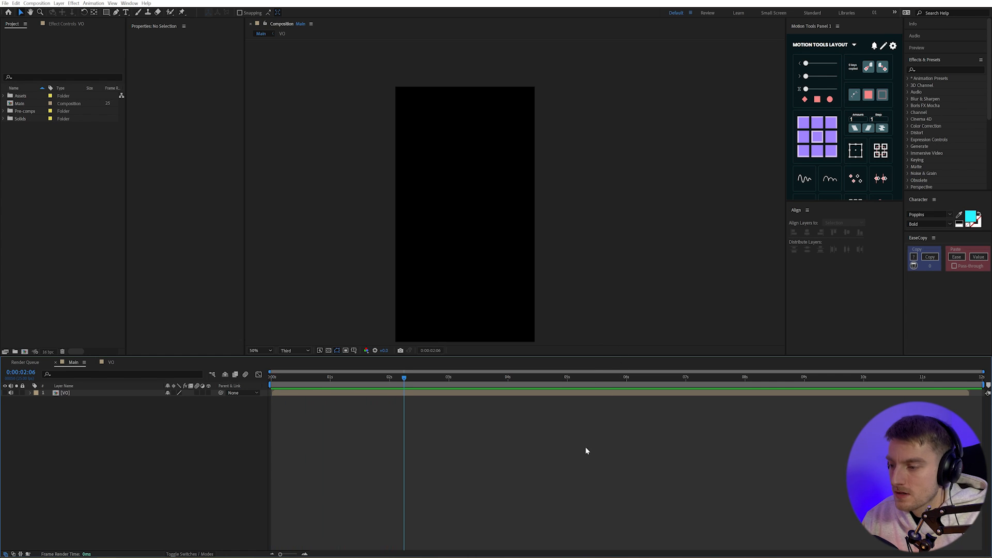
{"action": "left_click", "coordinate": [401, 381]}
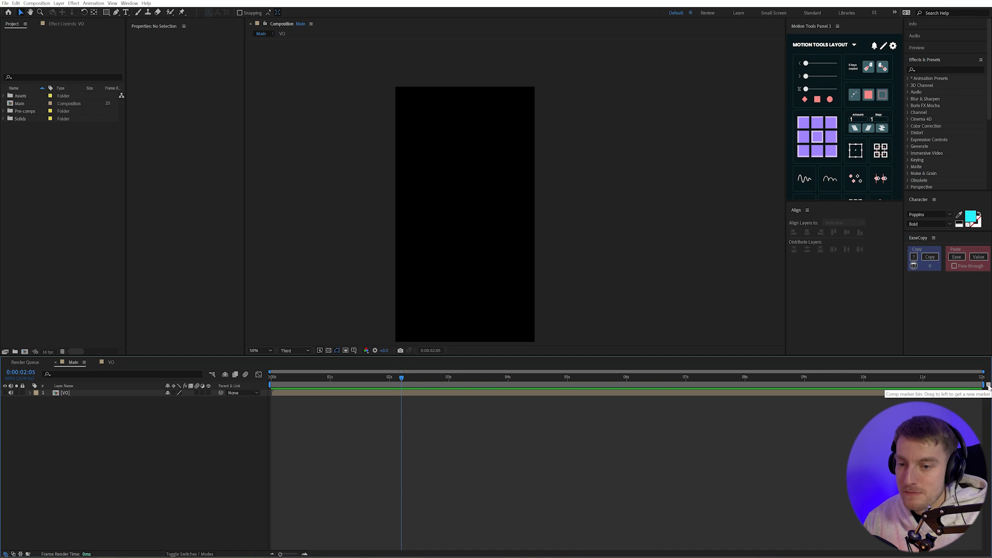
{"action": "left_click_drag", "start_coordinate": [988, 387], "coordinate": [403, 384]}
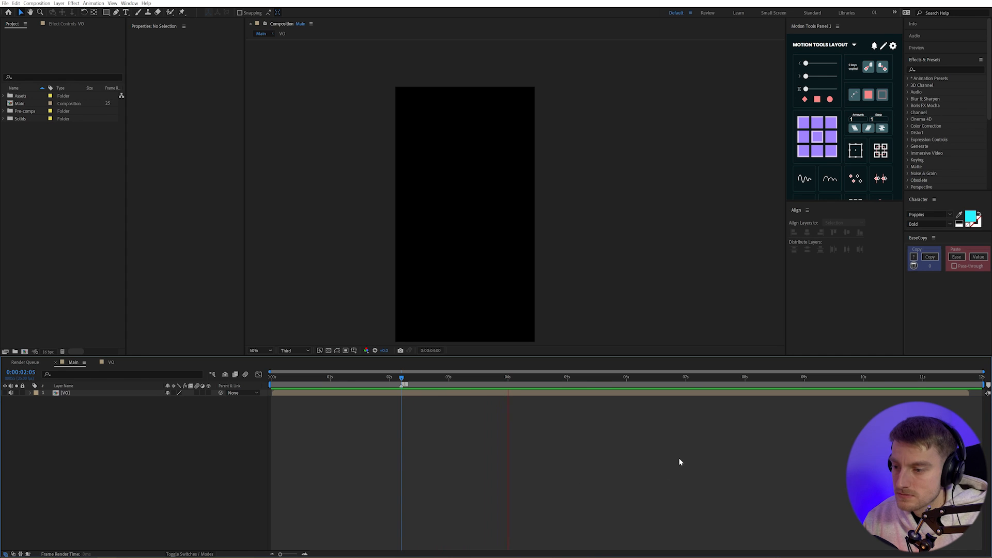
Continue through the voice-over and add composition markers at 0:00:05:10 and 0:00:07:07.
{"action": "key", "text": "space"}
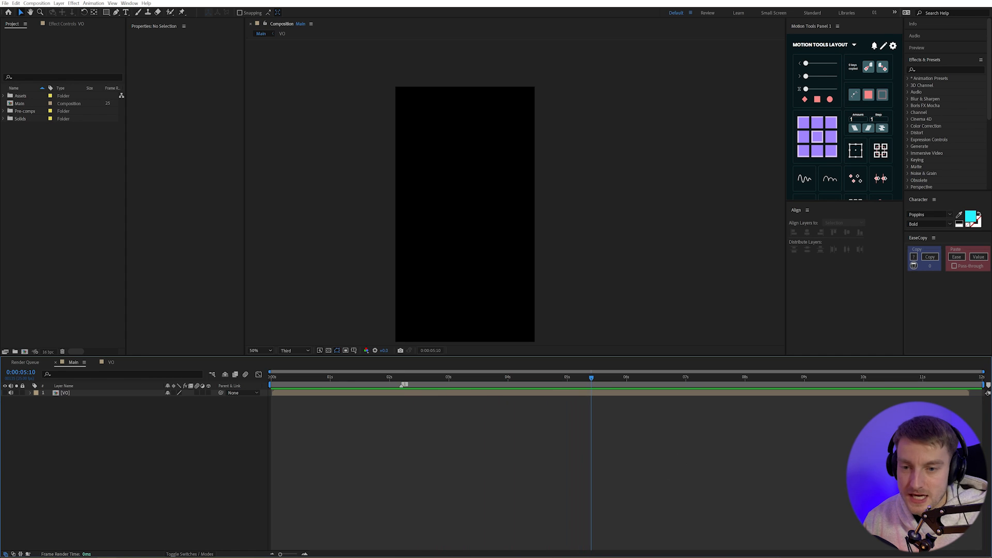
{"action": "left_click", "coordinate": [988, 385]}
{"action": "key", "text": "space"}
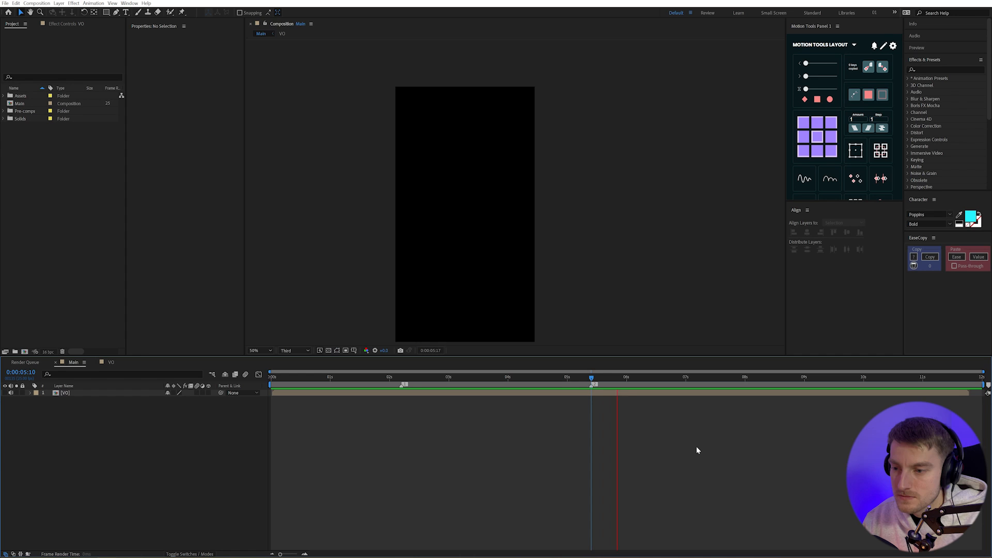
{"action": "key", "text": "space"}
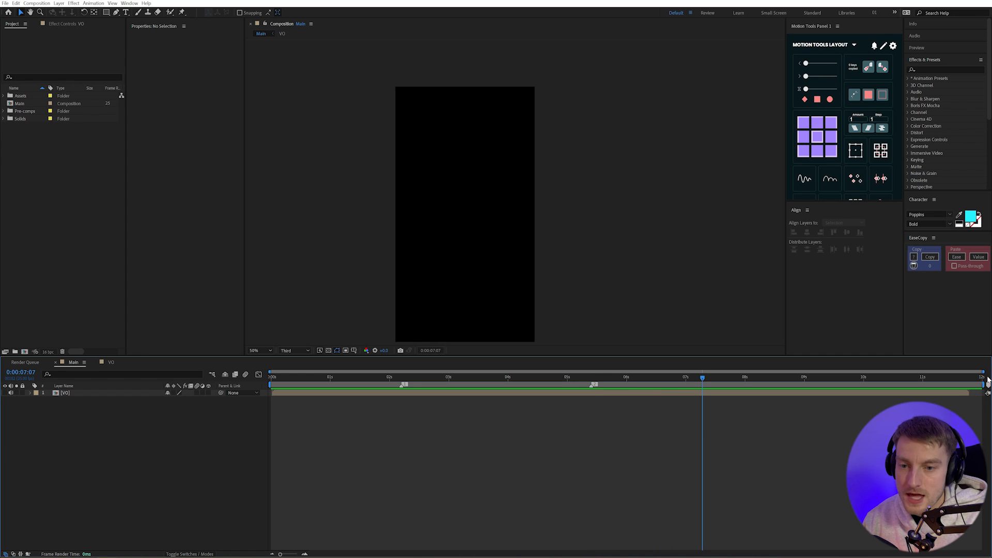
{"action": "left_click", "coordinate": [988, 385]}
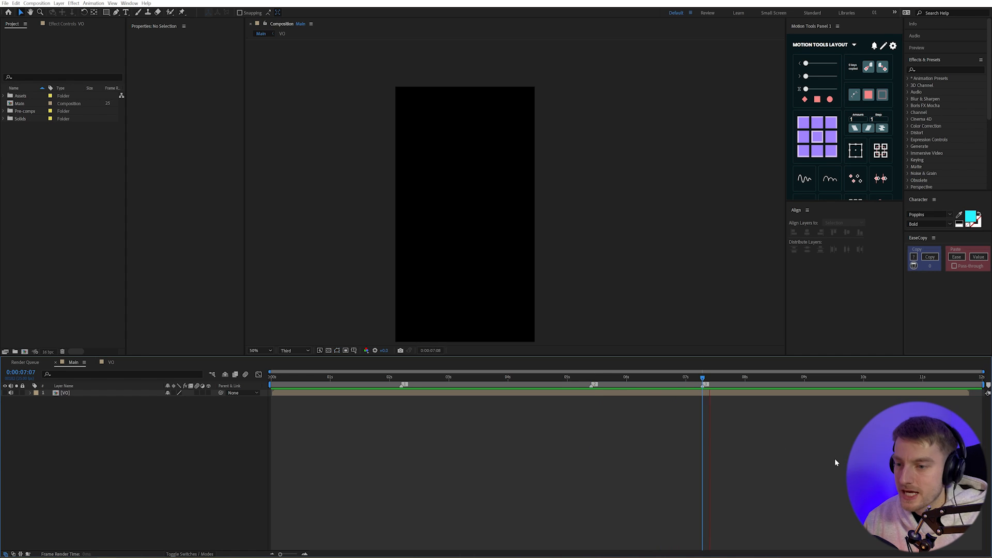
Add a fourth composition marker just after 9 seconds, play on through the remaining audio and return the playhead to the start.
{"action": "key", "text": "space"}
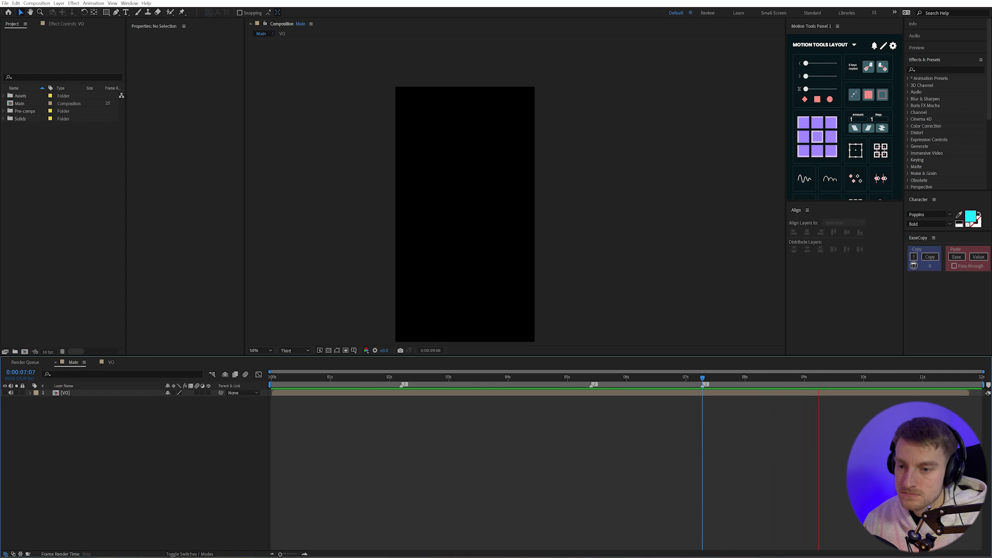
{"action": "key", "text": "space"}
{"action": "left_click", "coordinate": [988, 385]}
{"action": "key", "text": "space"}
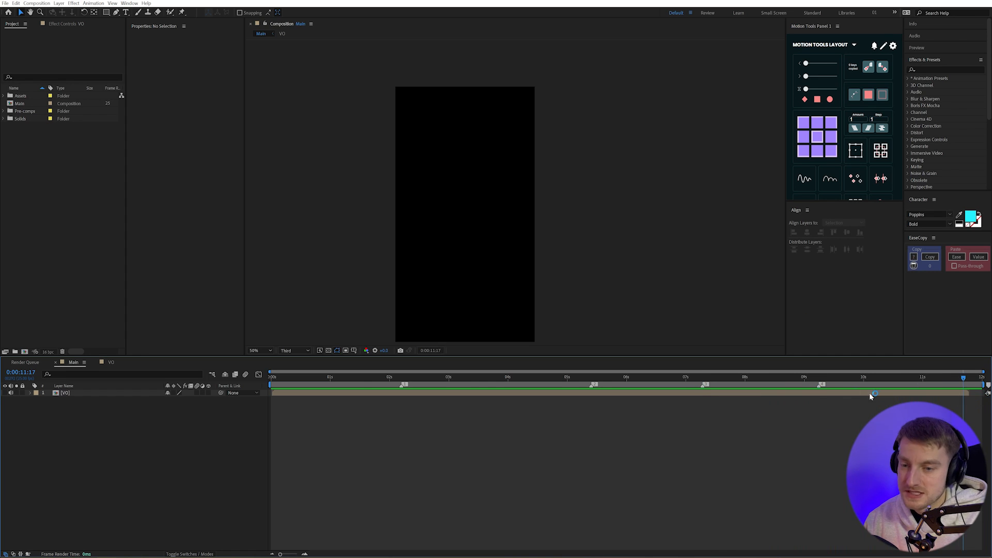
{"action": "key", "text": "space"}
{"action": "key", "text": "Home"}
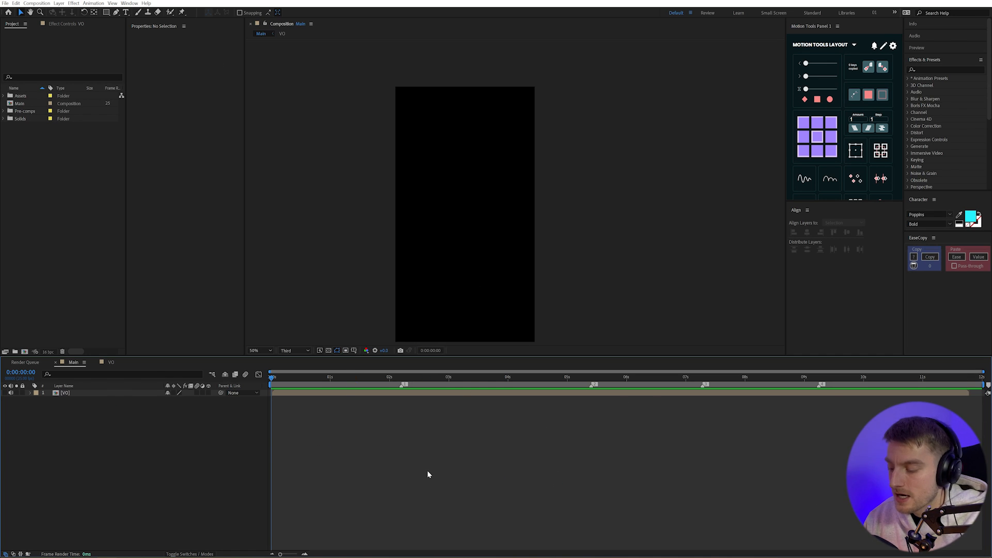
Check the Main composition's dimensions, frame rate and duration in its settings without changing them.
{"action": "key", "text": "ctrl+k"}
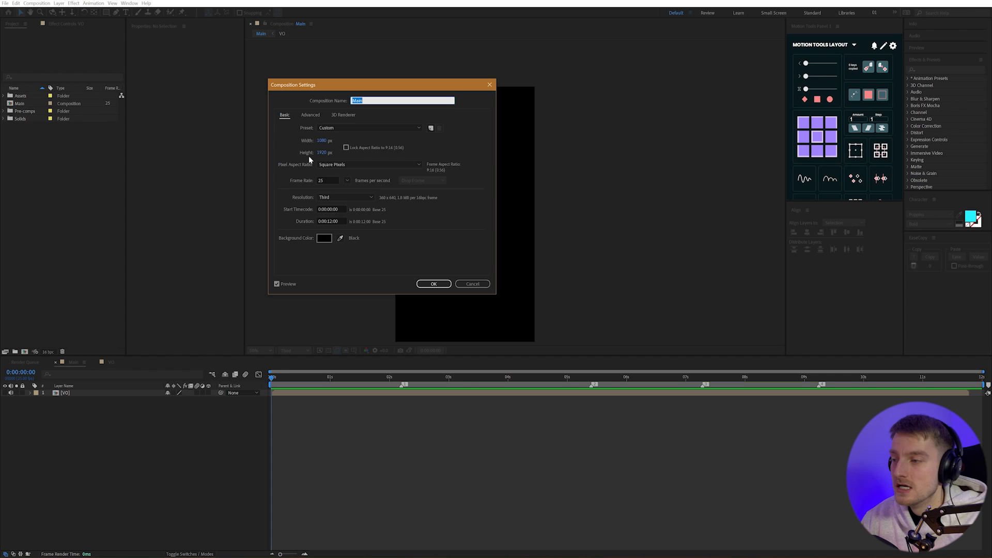
{"action": "left_click", "coordinate": [464, 283]}
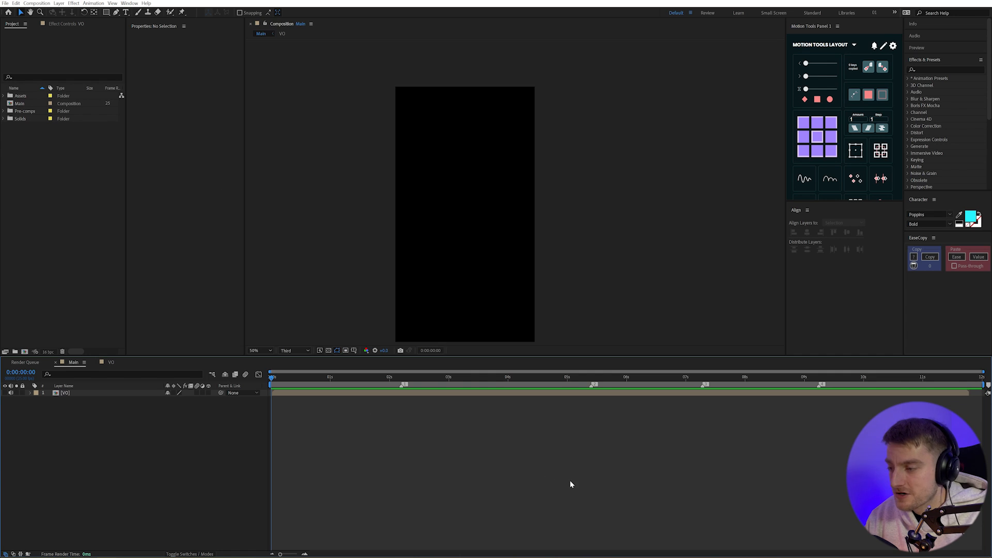
Create a composition-size dark gray solid named BG as the background and lock its layer.
{"action": "key", "text": "ctrl+y"}
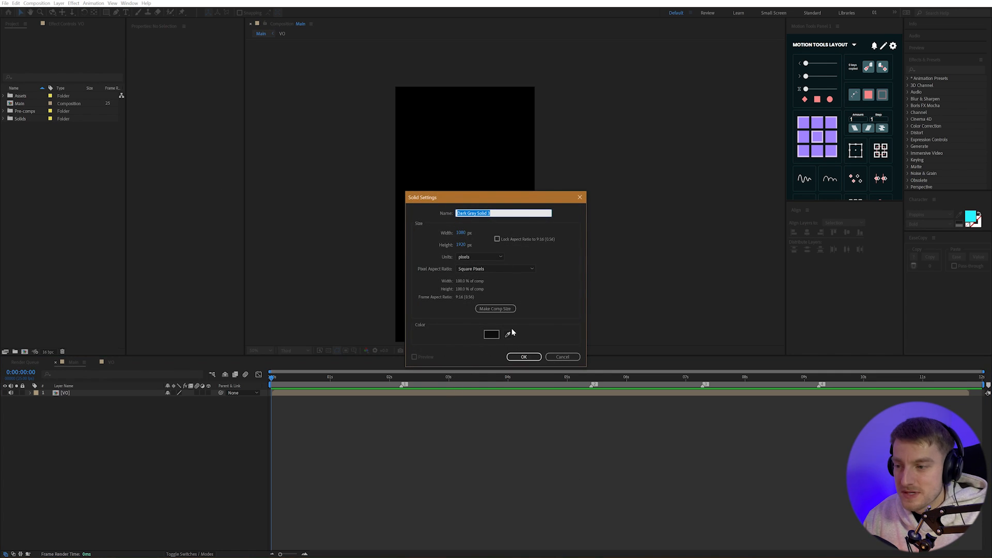
{"action": "left_click", "coordinate": [523, 356]}
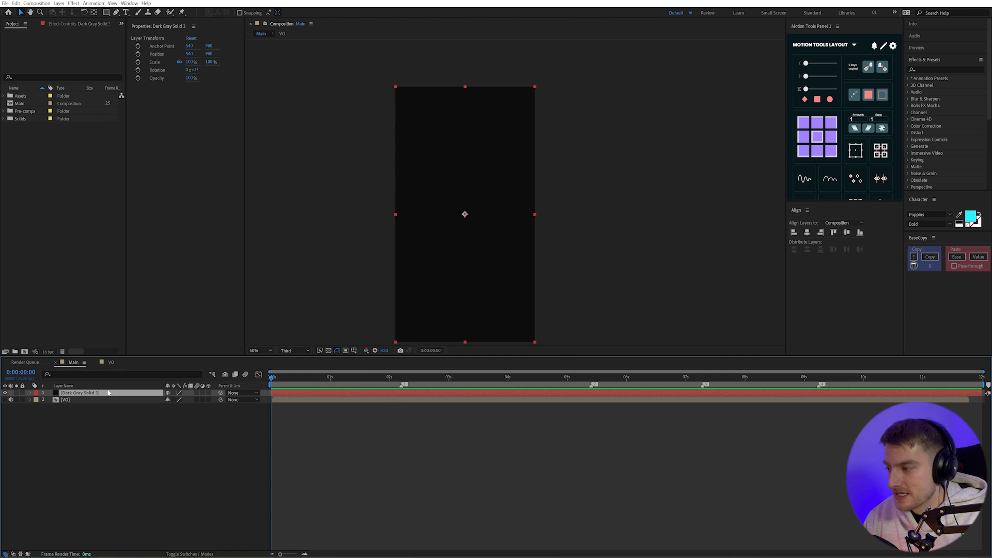
{"action": "key", "text": "Return"}
{"action": "type", "text": "Ba"}
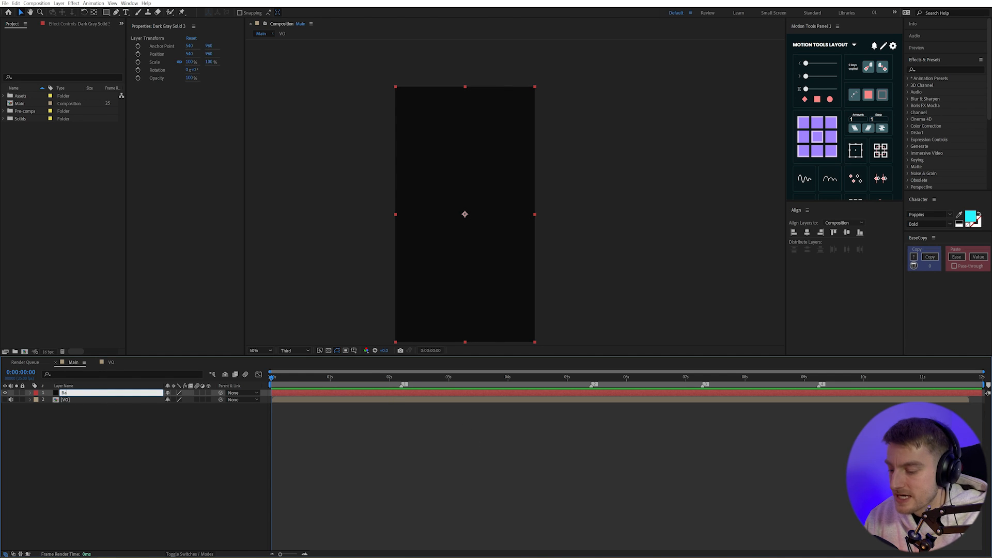
{"action": "key", "text": "Return"}
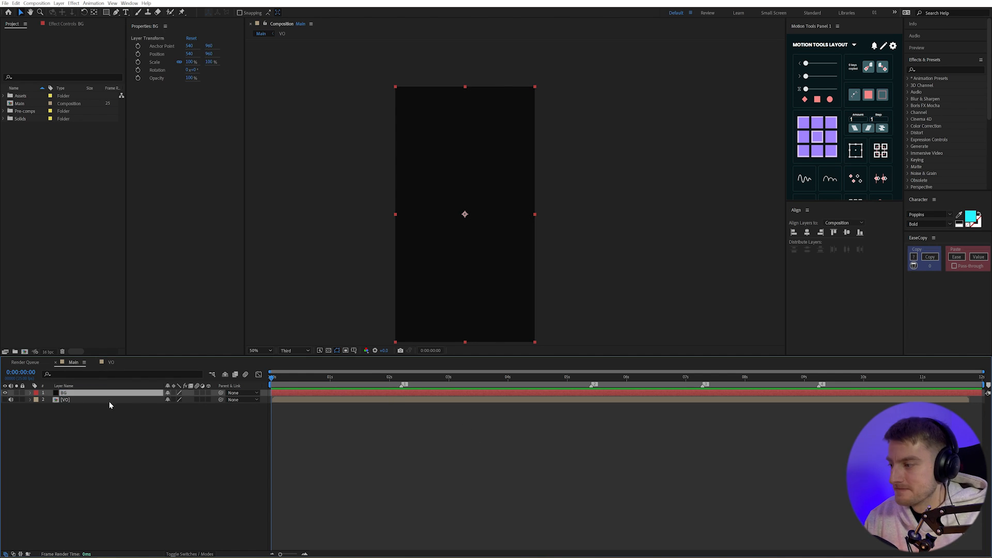
{"action": "left_click", "coordinate": [110, 405]}
{"action": "left_click", "coordinate": [22, 393]}
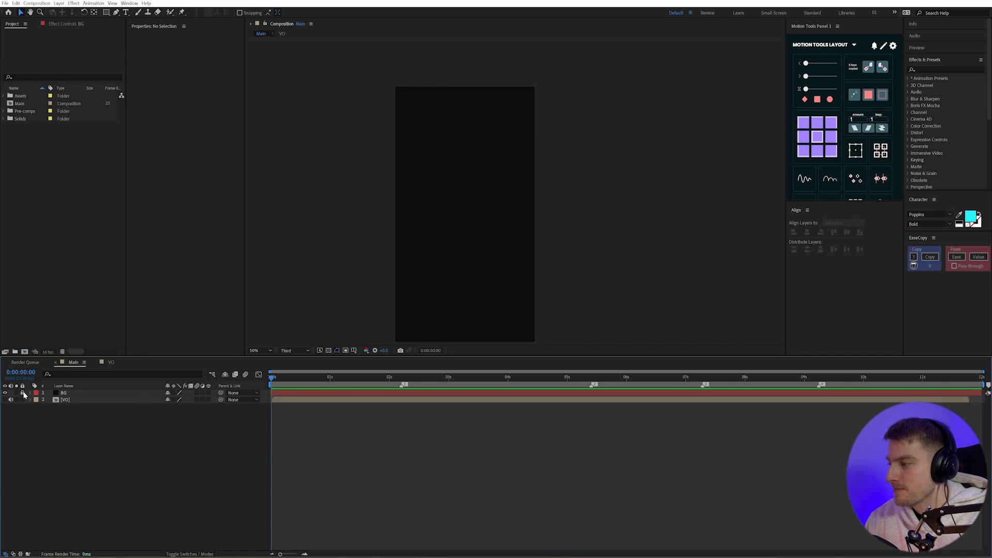
Draw a circle about 196 px wide with the Ellipse tool and centre its anchor point and position in the composition.
{"action": "left_click", "coordinate": [106, 12]}
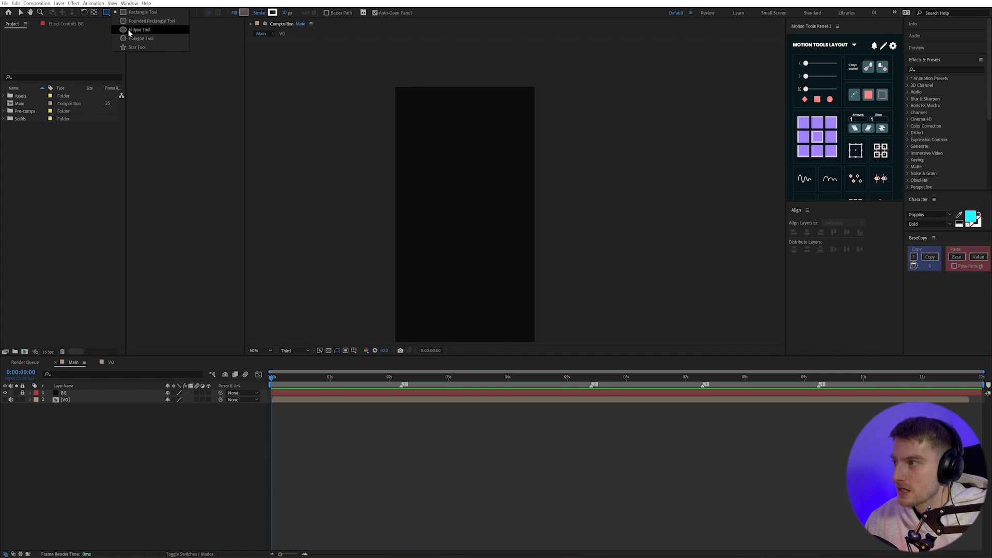
{"action": "left_click", "coordinate": [126, 30]}
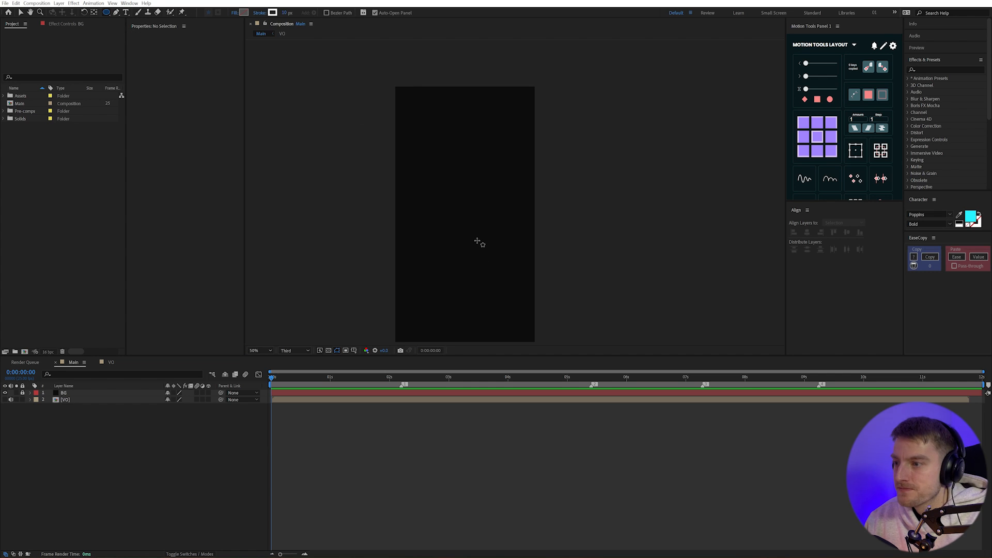
{"action": "left_click_drag", "start_coordinate": [469, 224], "coordinate": [455, 211]}
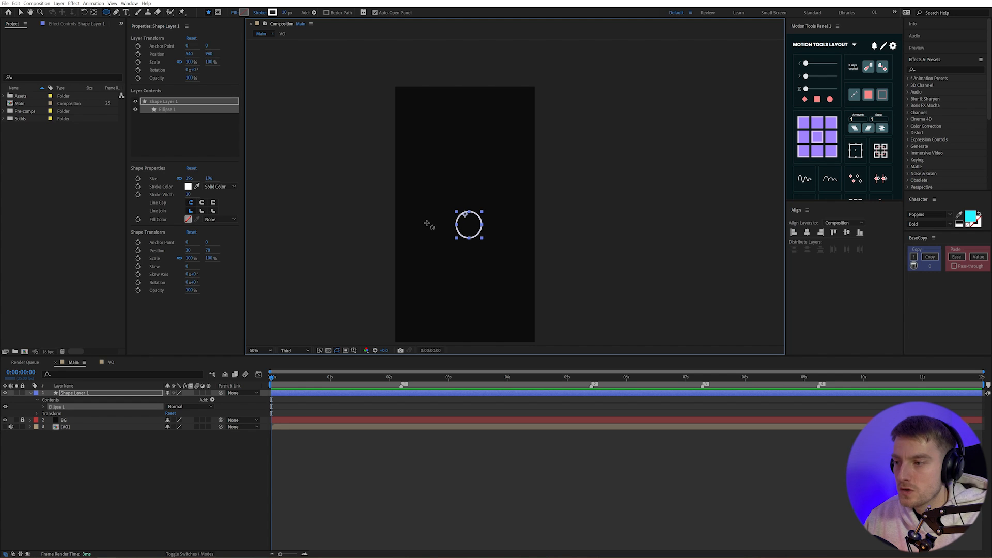
{"action": "key", "text": "ctrl+alt+Home"}
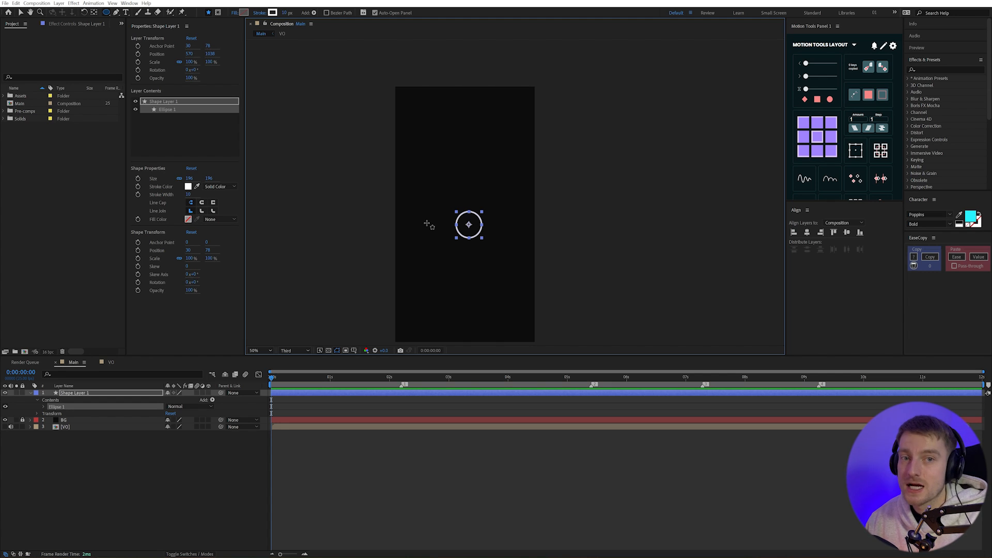
{"action": "key", "text": "ctrl+Home"}
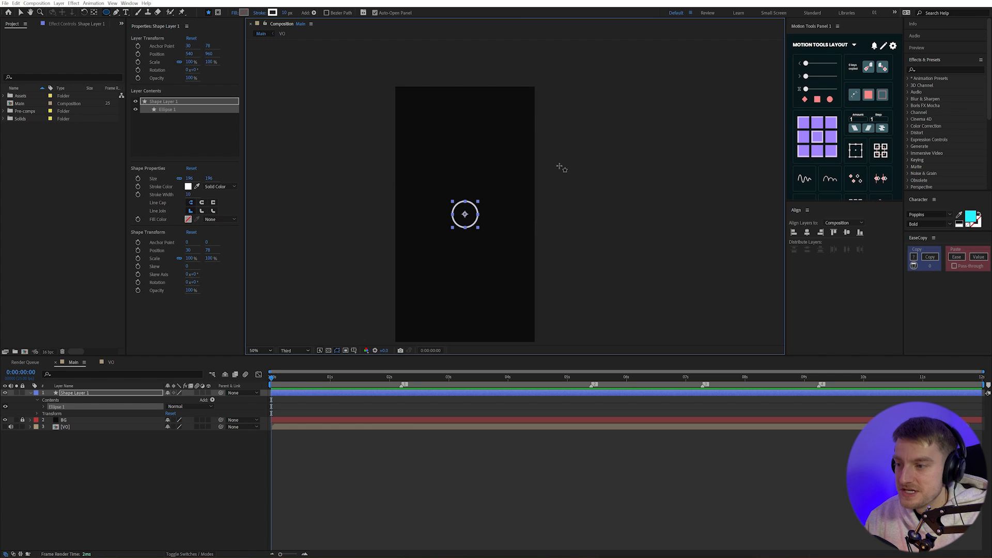
Rename the circle's shape layer as Ball_01 and deselect it.
{"action": "left_click", "coordinate": [122, 394]}
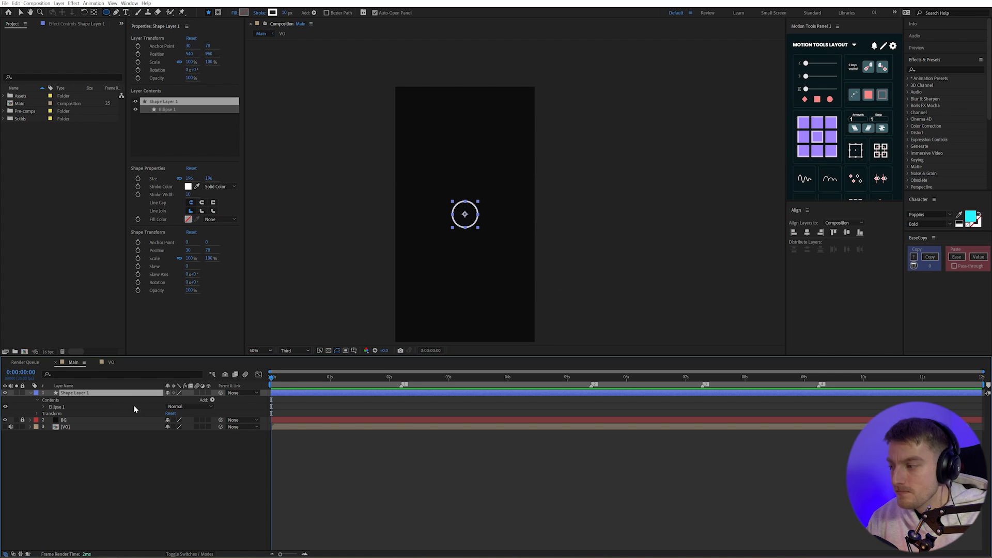
{"action": "key", "text": "Return"}
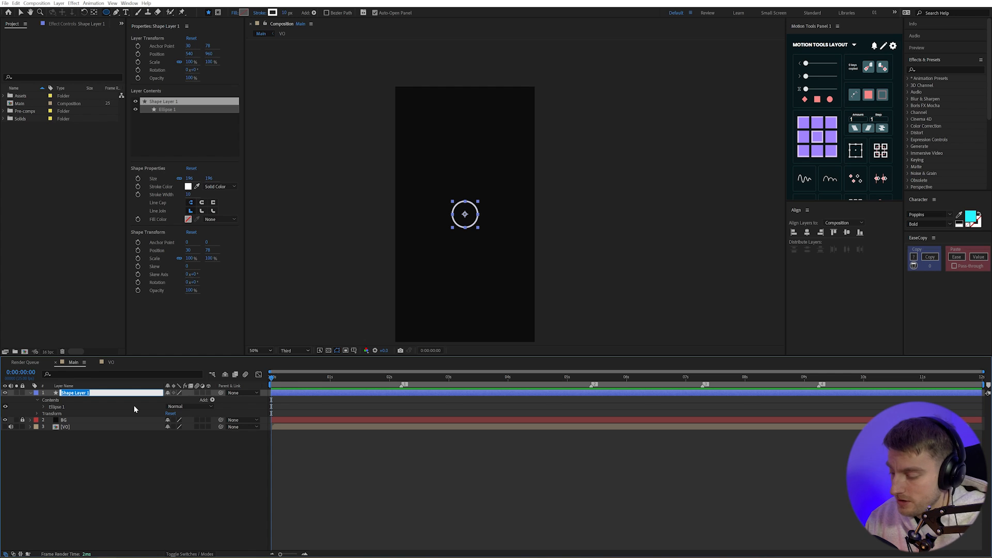
{"action": "type", "text": "Ball"}
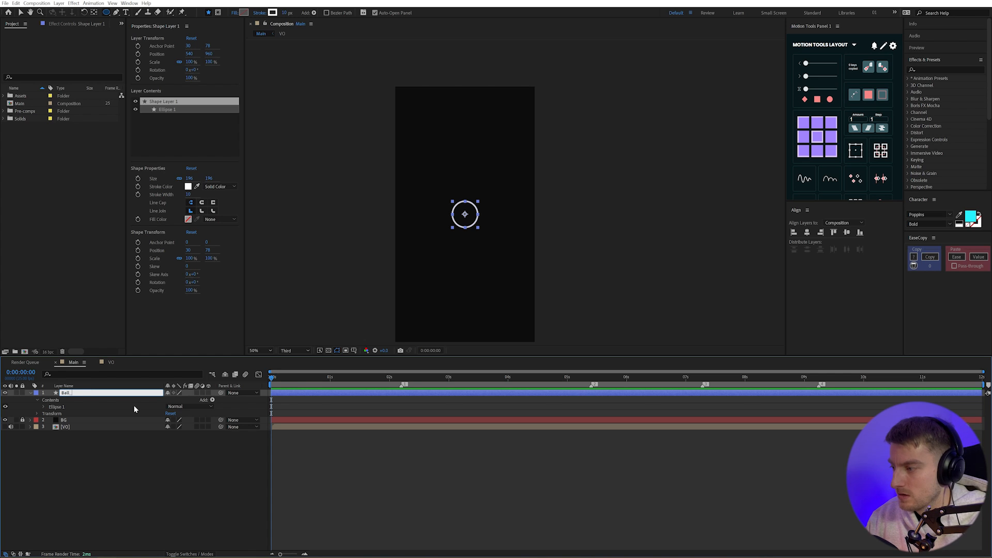
{"action": "type", "text": "_01"}
{"action": "key", "text": "Return"}
{"action": "left_click", "coordinate": [153, 456]}
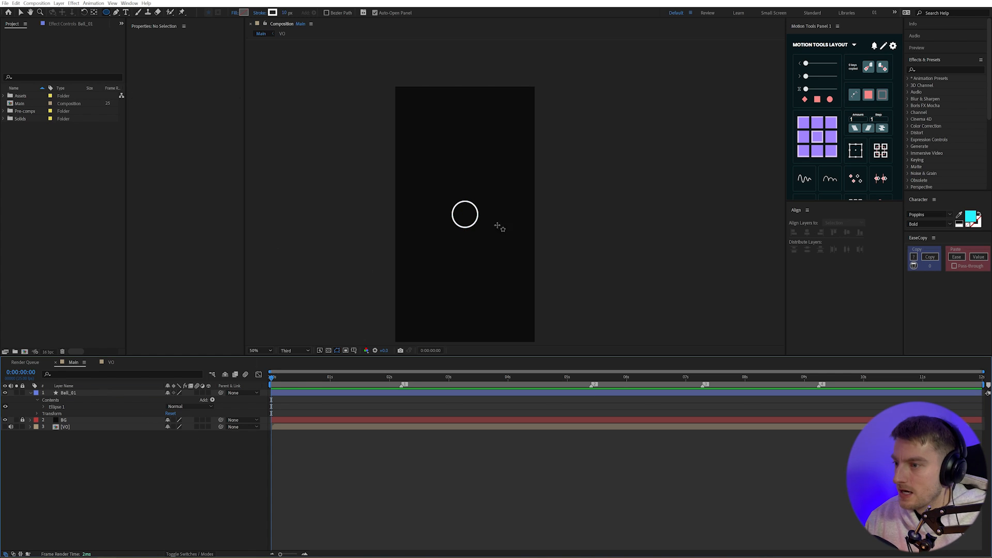
Set the fill colour of the Ball_01 circle to white (FFFFFF).
{"action": "left_click", "coordinate": [196, 394]}
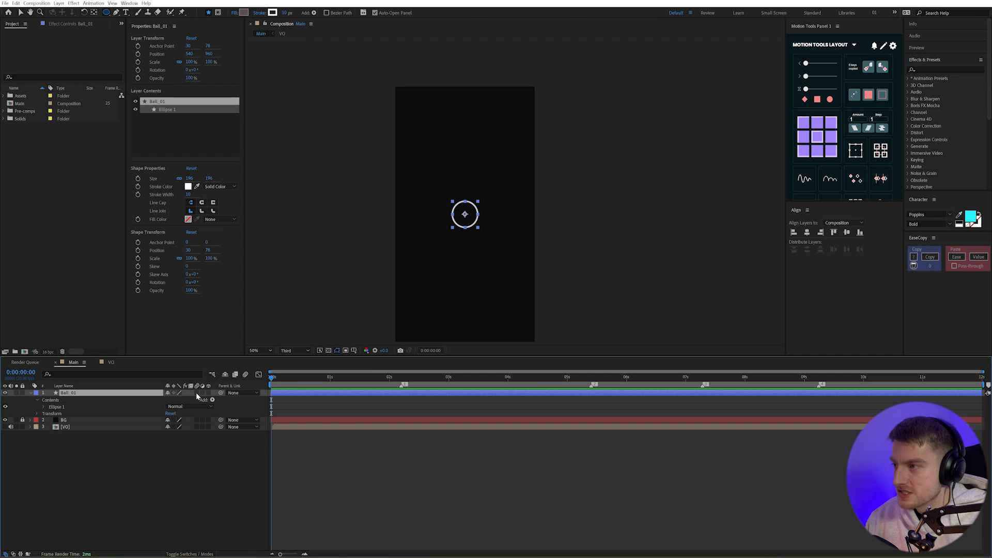
{"action": "left_click", "coordinate": [244, 13]}
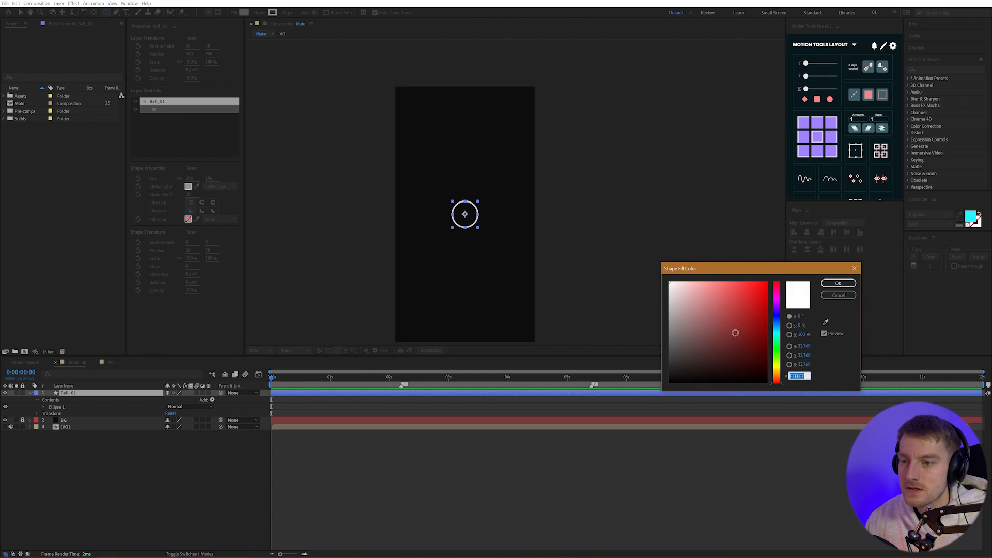
{"action": "key", "text": "Return"}
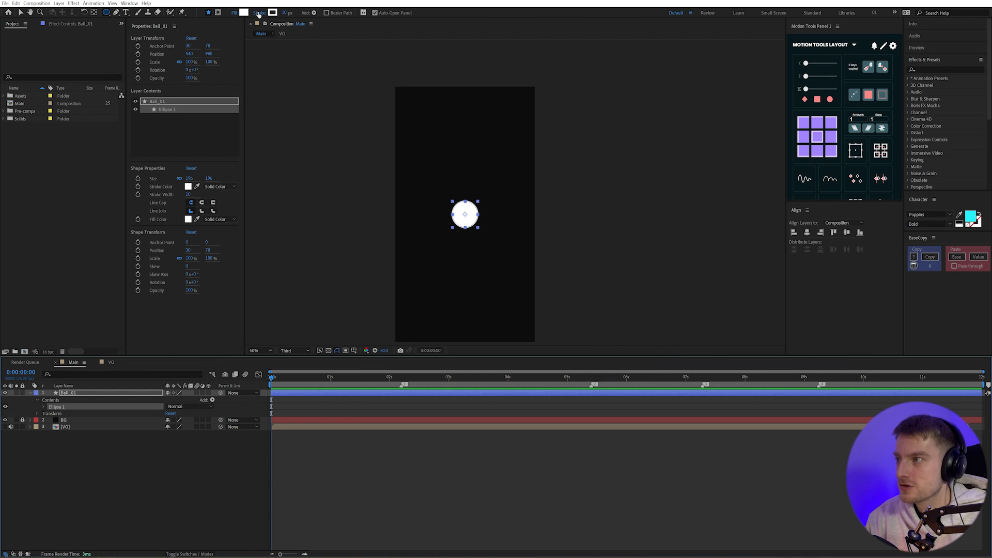
Remove the stroke from the Ball_01 circle by setting its stroke type to None.
{"action": "left_click", "coordinate": [260, 12]}
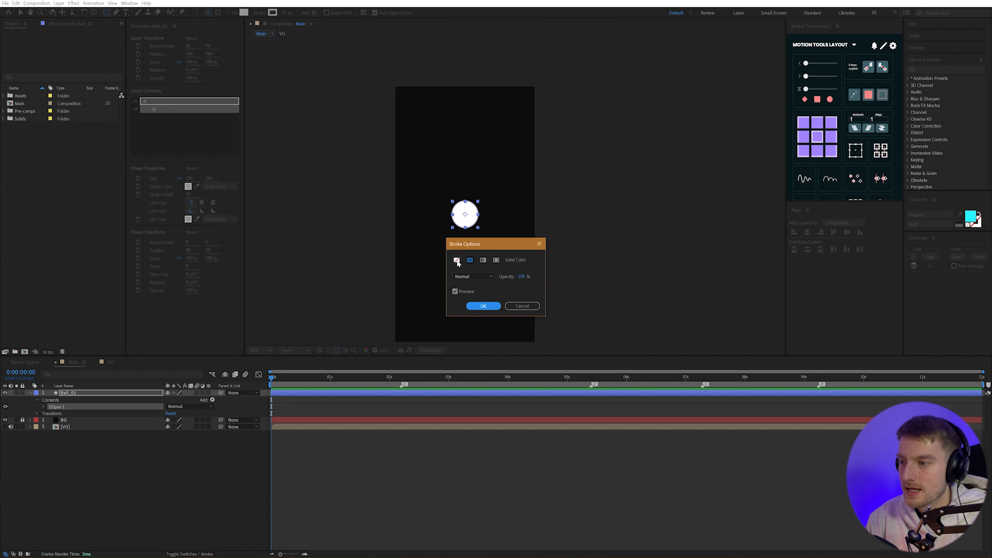
{"action": "left_click", "coordinate": [457, 261]}
{"action": "key", "text": "Return"}
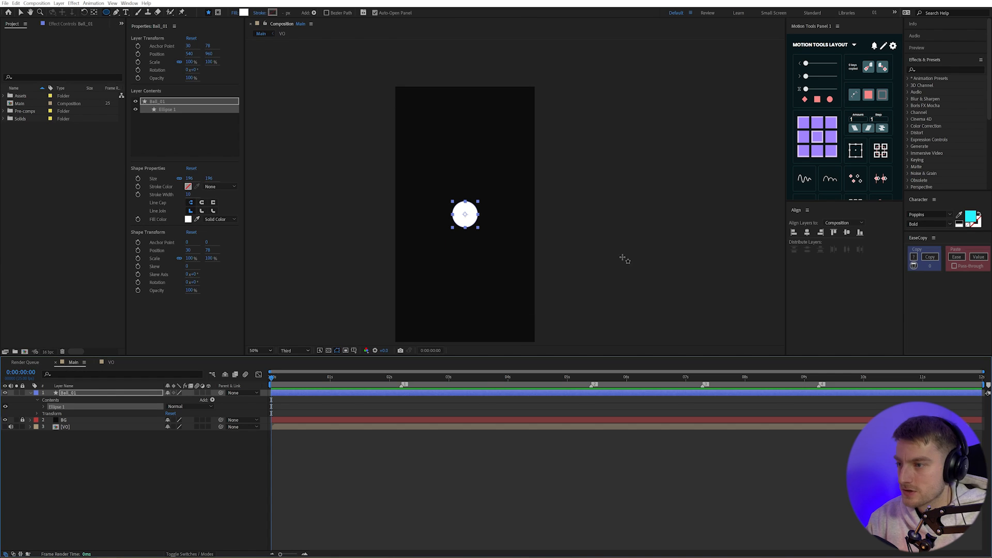
Keyframe Ball_01's position at the centre at 0:00:02:05, and below the frame at about 540, 2096 at 0:00:00:00.
{"action": "left_click", "coordinate": [403, 381]}
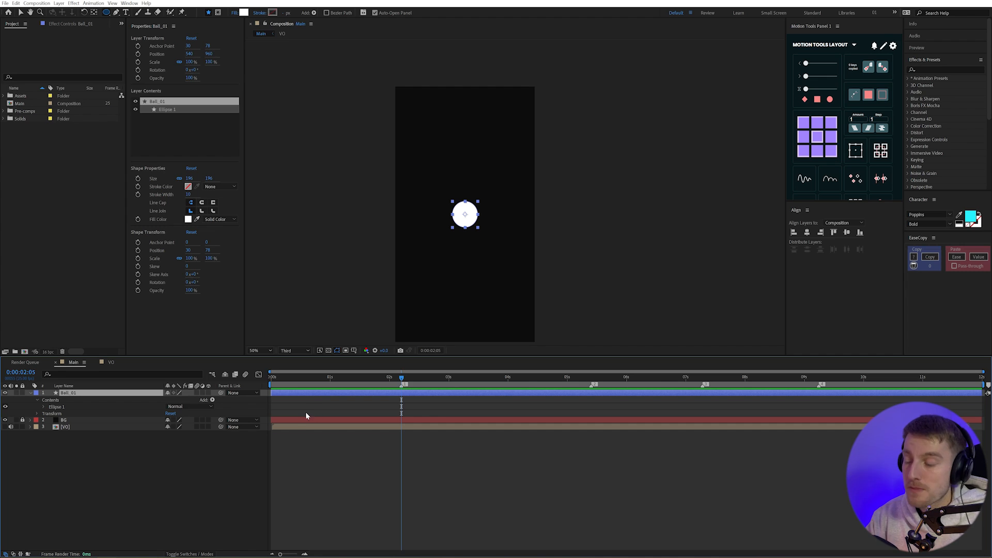
{"action": "key", "text": "p"}
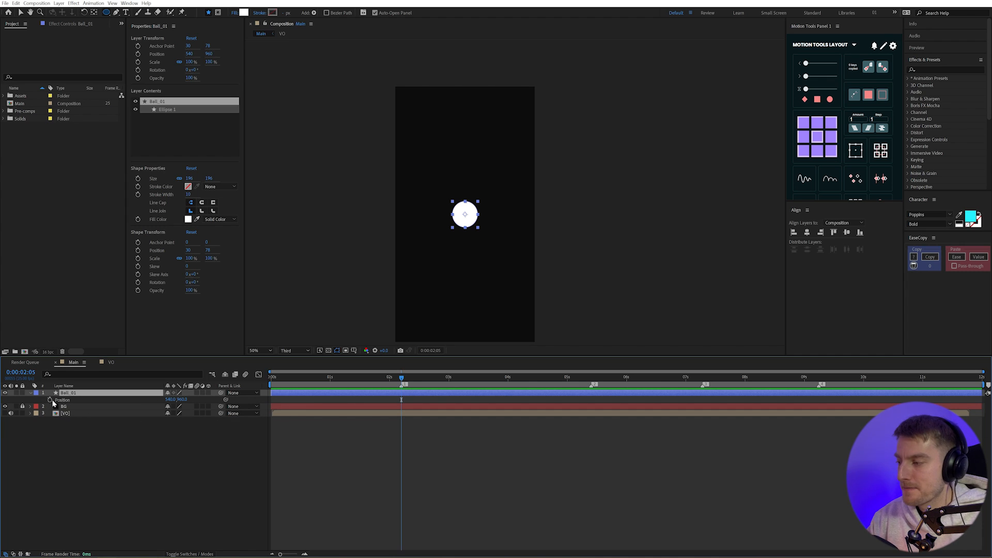
{"action": "left_click", "coordinate": [50, 400]}
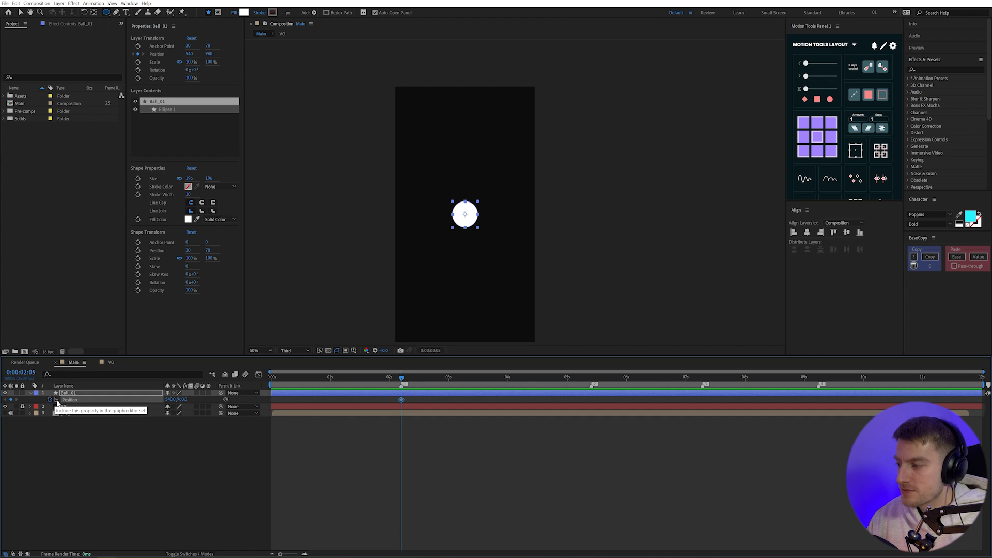
{"action": "left_click_drag", "start_coordinate": [302, 378], "coordinate": [271, 378]}
{"action": "left_click_drag", "start_coordinate": [466, 248], "coordinate": [465, 352]}
{"action": "key", "text": "v"}
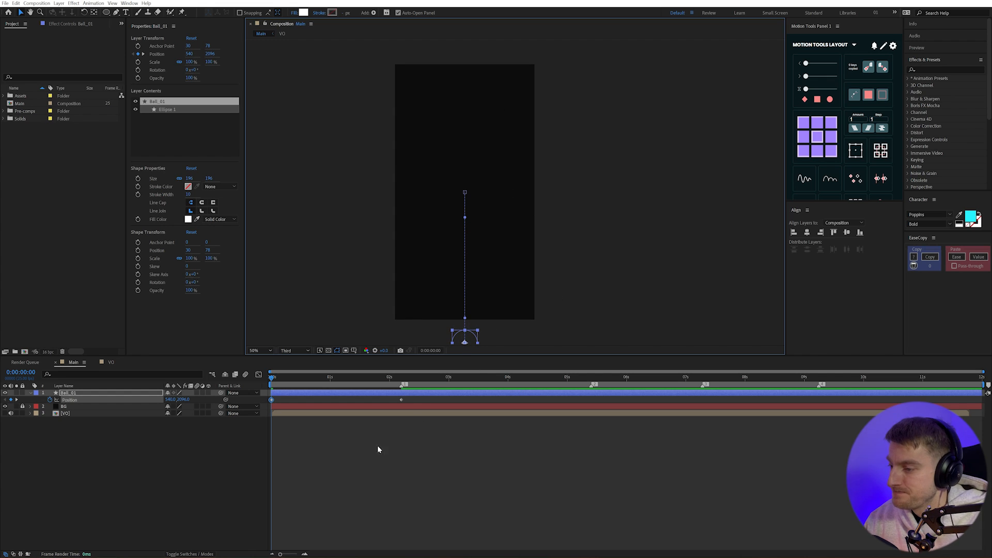
Apply Easy Ease to both Ball_01 position keyframes and show their full speed curve in the Graph Editor.
{"action": "left_click_drag", "start_coordinate": [427, 398], "coordinate": [230, 423]}
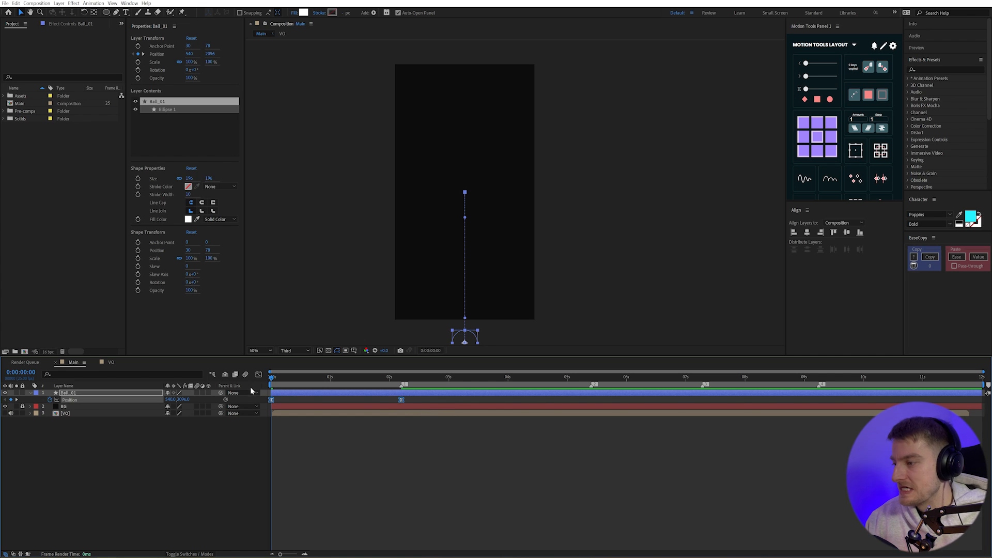
{"action": "left_click", "coordinate": [258, 375]}
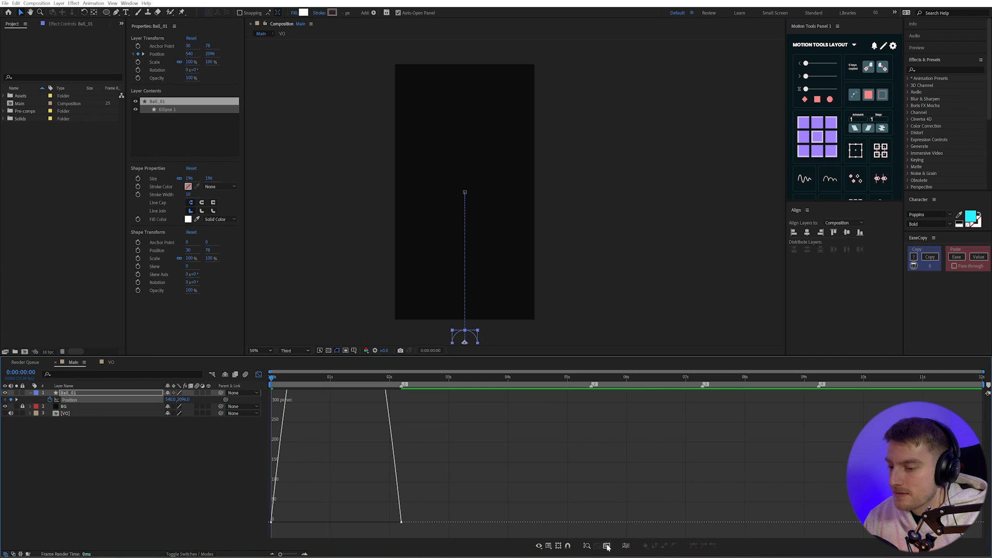
{"action": "left_click", "coordinate": [258, 375]}
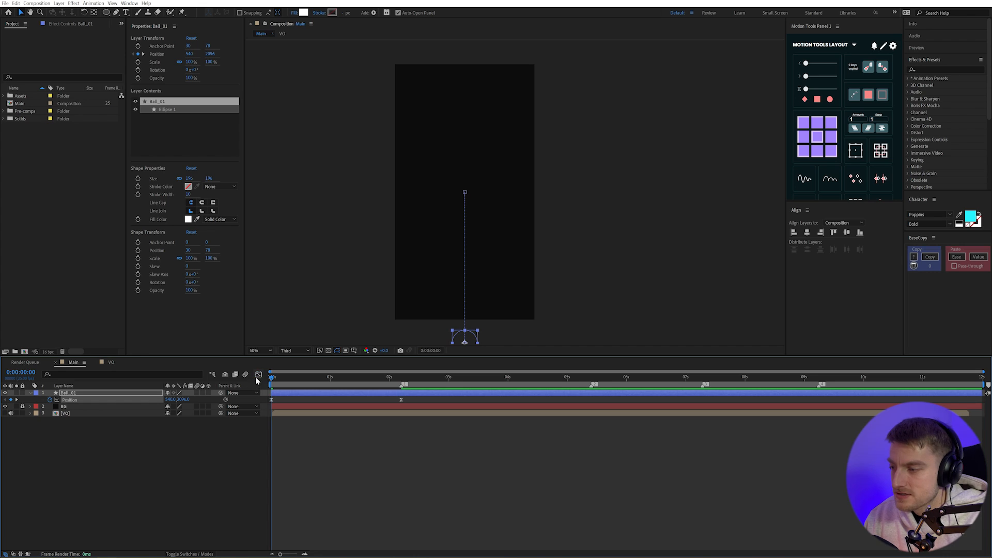
{"action": "left_click", "coordinate": [259, 376]}
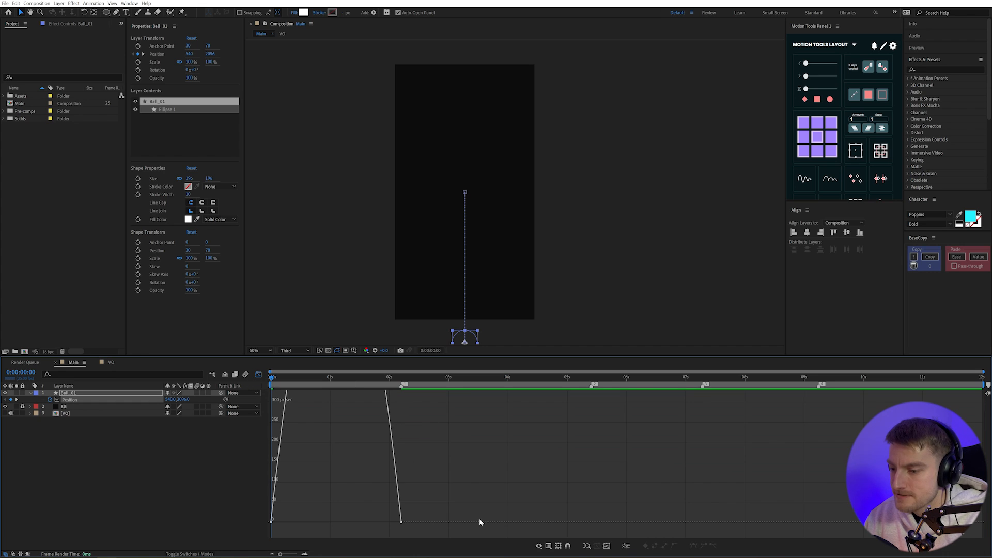
{"action": "left_click", "coordinate": [607, 547]}
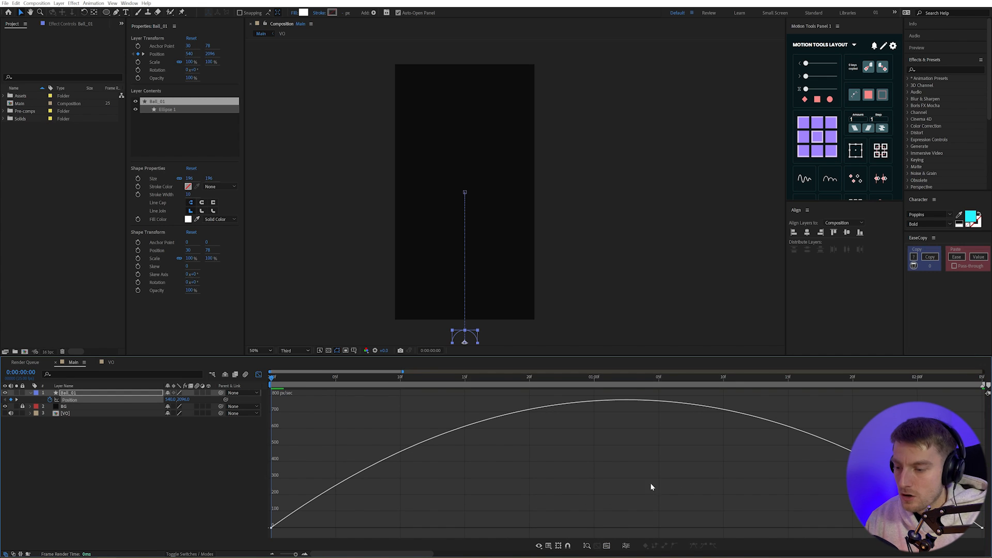
{"action": "scroll", "coordinate": [576, 466], "scroll_direction": "down", "scroll_amount": 8}
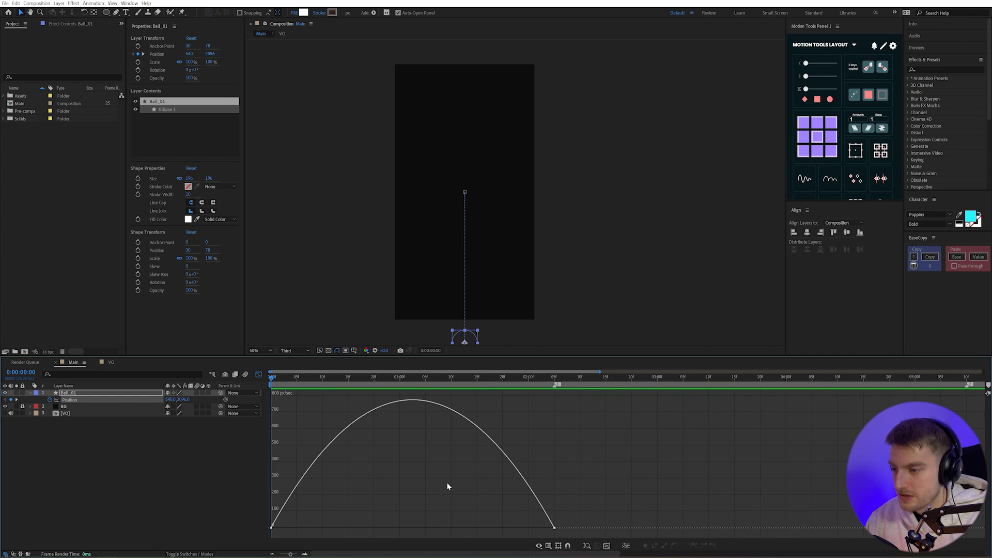
{"action": "scroll", "coordinate": [433, 493], "scroll_direction": "down", "scroll_amount": 4}
Reshape the position speed curve so the ball enters quickly from the first keyframe and eases slowly into the last, previewing the motion.
{"action": "left_click_drag", "start_coordinate": [487, 507], "coordinate": [339, 537]}
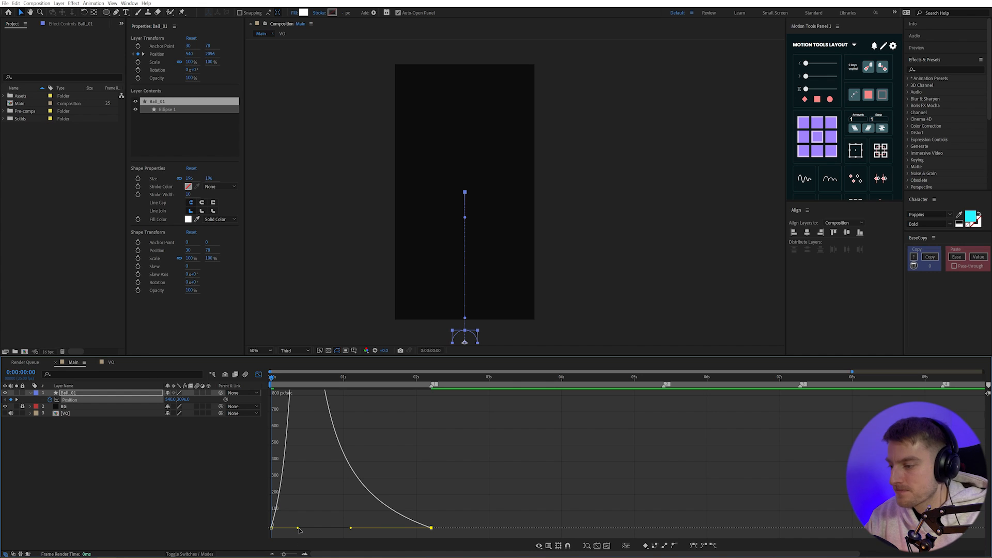
{"action": "left_click_drag", "start_coordinate": [301, 531], "coordinate": [308, 533]}
{"action": "left_click", "coordinate": [601, 474]}
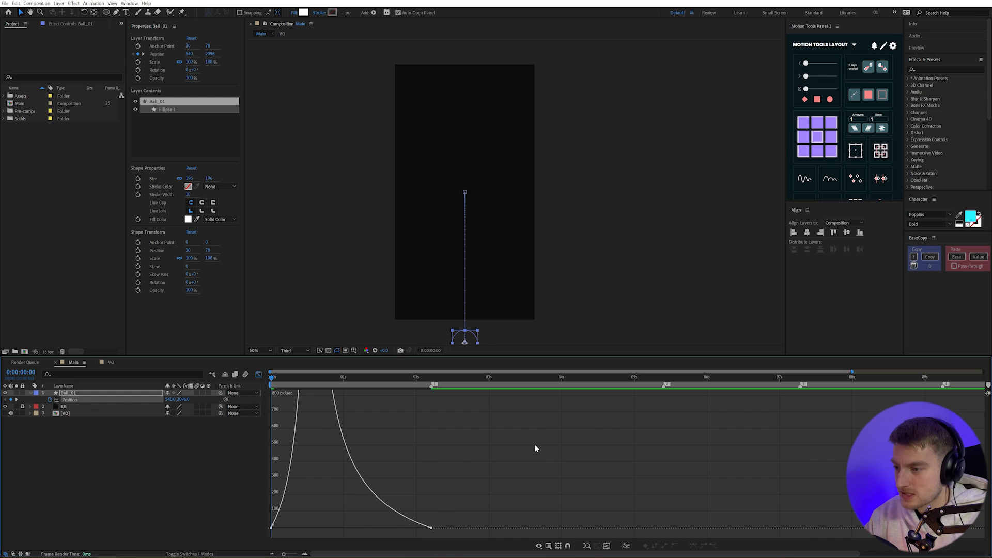
{"action": "key", "text": "space"}
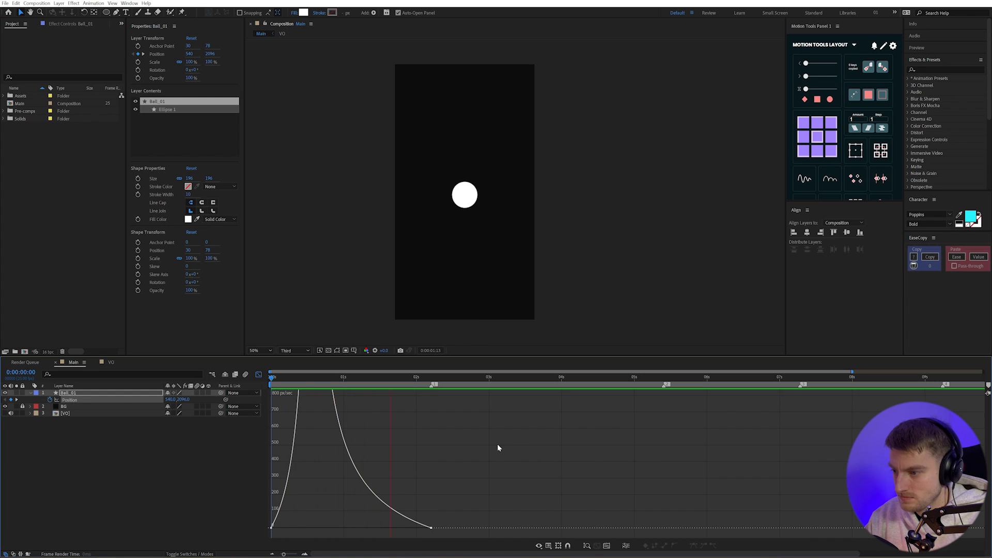
{"action": "key", "text": "space"}
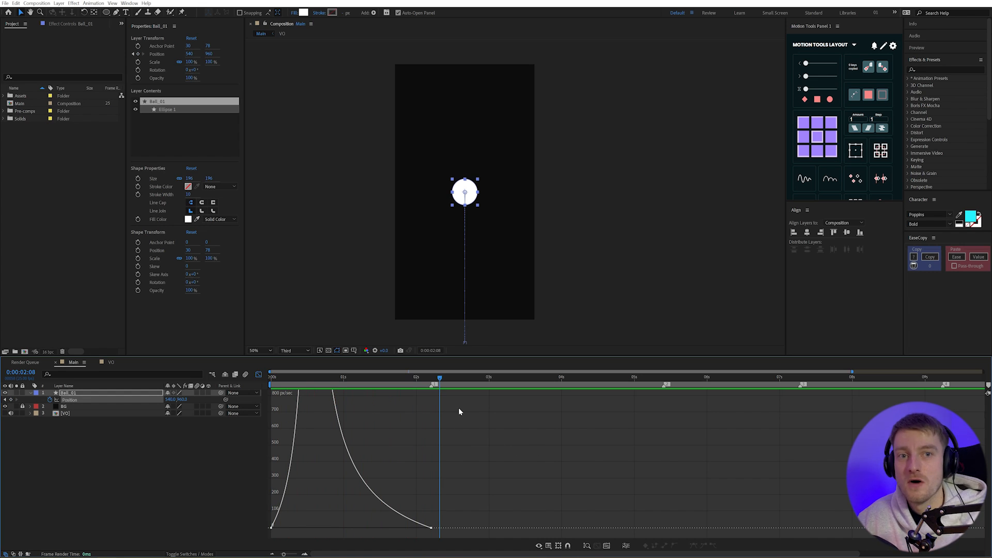
{"action": "left_click_drag", "start_coordinate": [482, 485], "coordinate": [239, 526]}
{"action": "left_click_drag", "start_coordinate": [583, 486], "coordinate": [332, 531]}
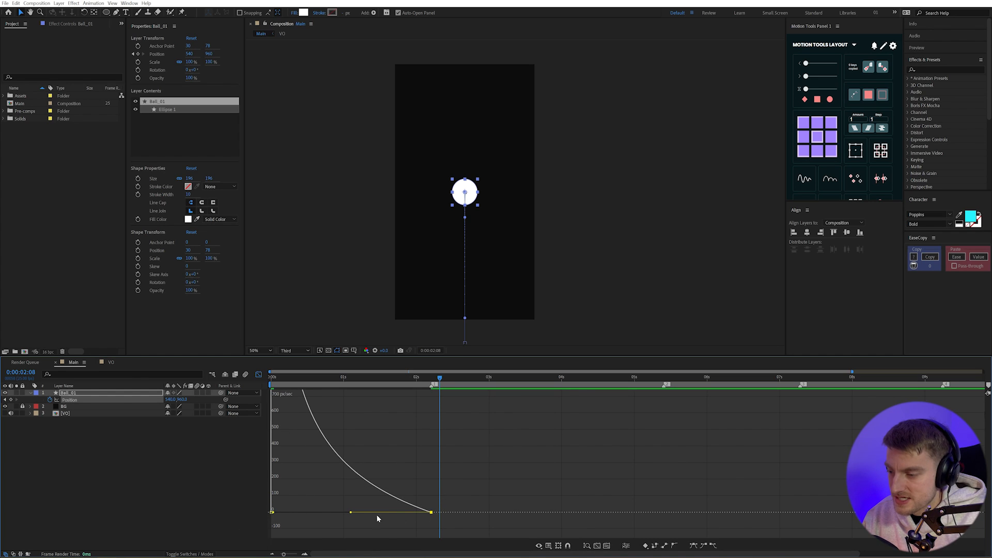
Try moving the last position keyframe earlier, to just after 1 second, and preview the faster rise.
{"action": "left_click_drag", "start_coordinate": [431, 513], "coordinate": [352, 512]}
{"action": "key", "text": "space"}
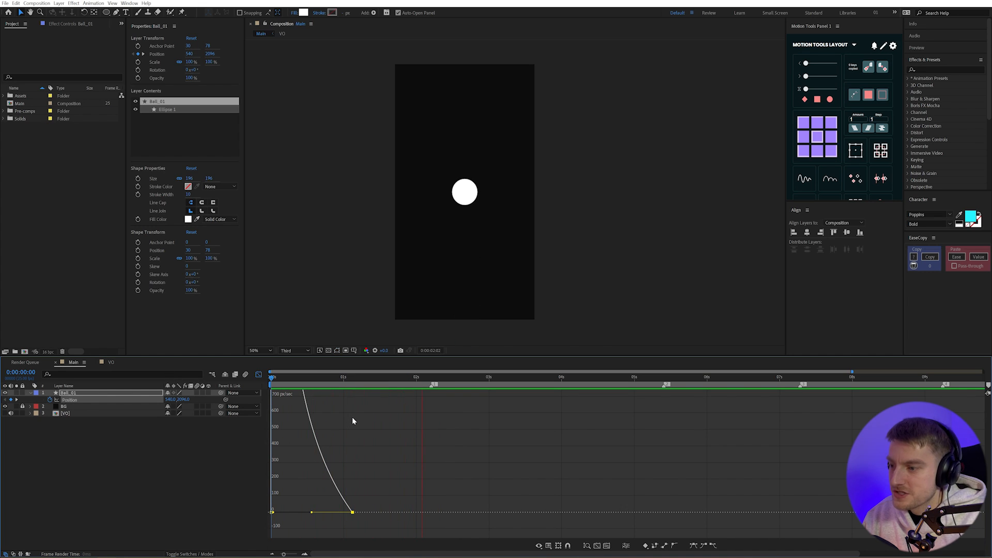
{"action": "left_click_drag", "start_coordinate": [388, 377], "coordinate": [311, 390]}
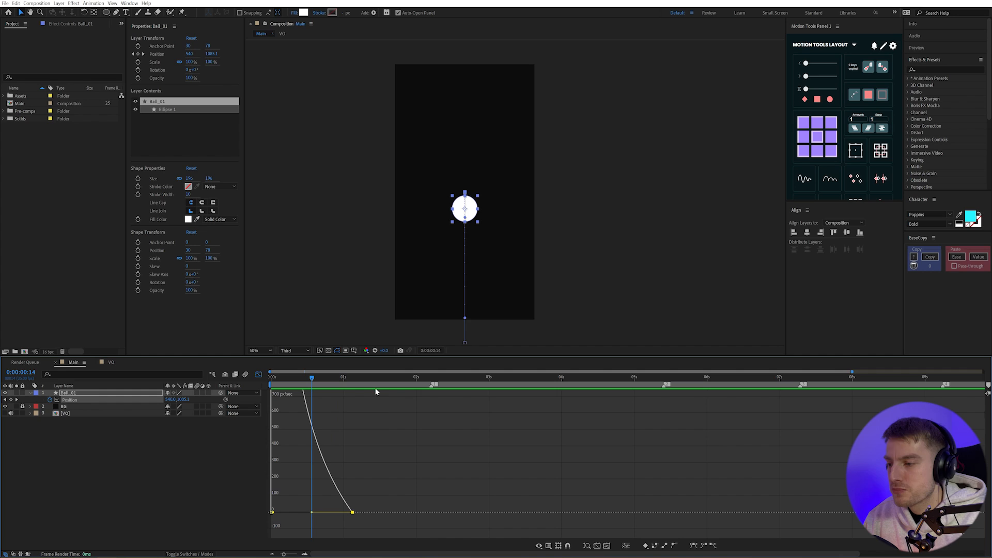
{"action": "key", "text": "space"}
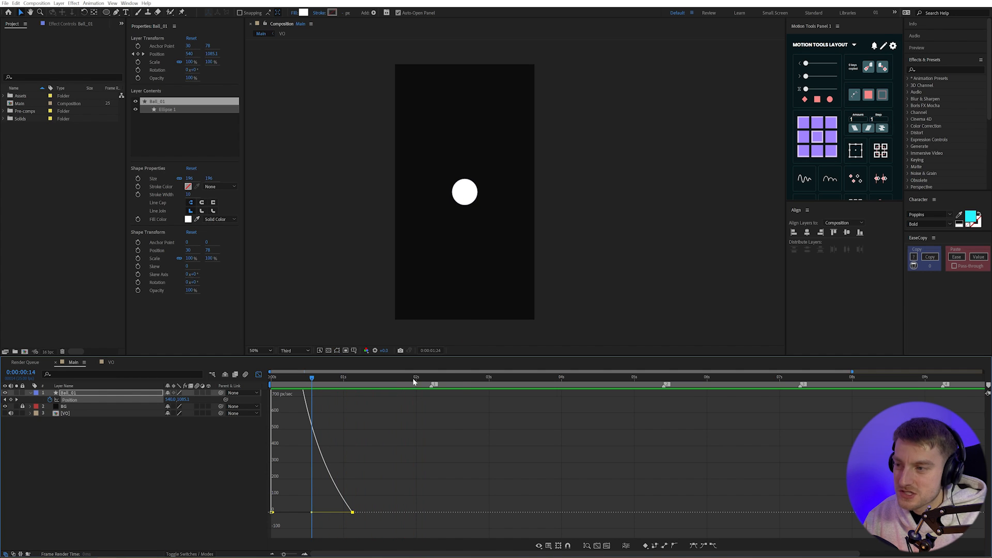
{"action": "key", "text": "space"}
{"action": "key", "text": "Home"}
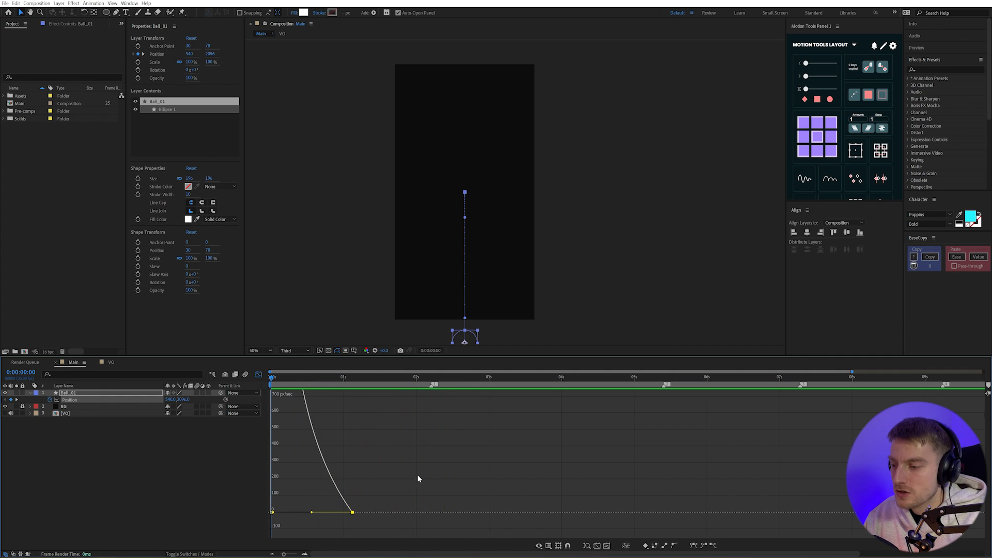
Move the last position keyframe to 0:00:02:04, just before the first section marker, and preview the ball's rise.
{"action": "left_click_drag", "start_coordinate": [353, 515], "coordinate": [428, 515]}
{"action": "left_click_drag", "start_coordinate": [437, 388], "coordinate": [241, 386]}
{"action": "key", "text": "space"}
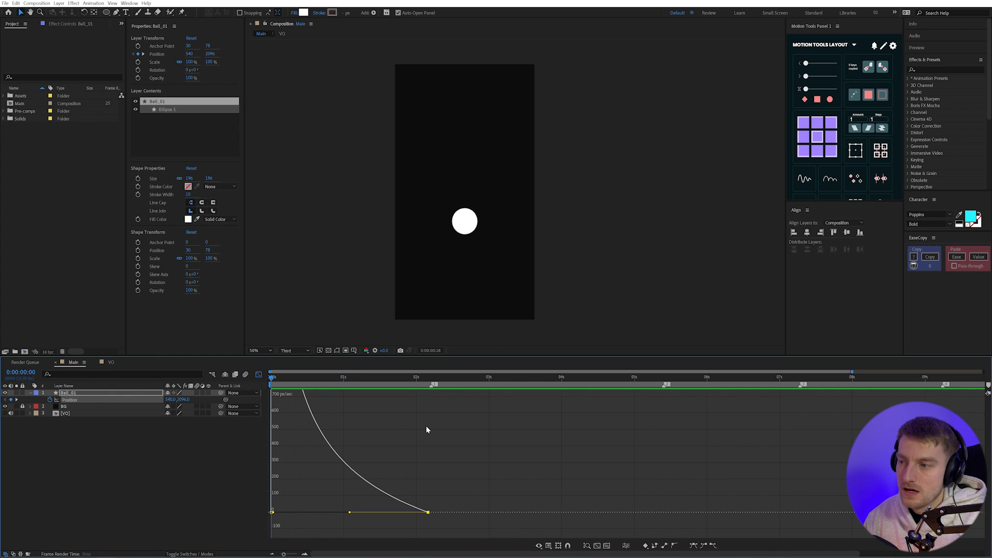
{"action": "left_click", "coordinate": [352, 517]}
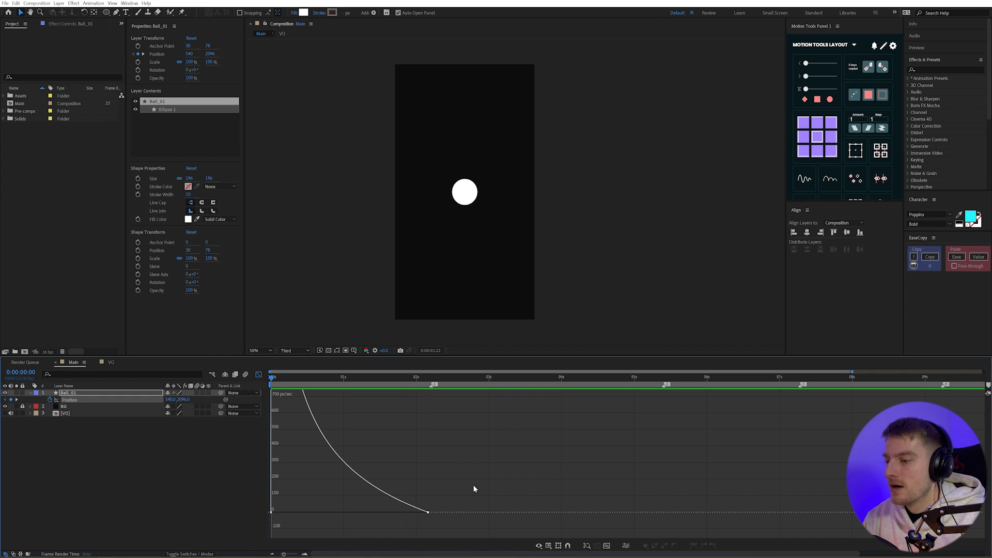
Close the Graph Editor, check the end keyframe against the first marker and set the current time to 0:00:02:05 with nothing selected.
{"action": "left_click", "coordinate": [259, 375]}
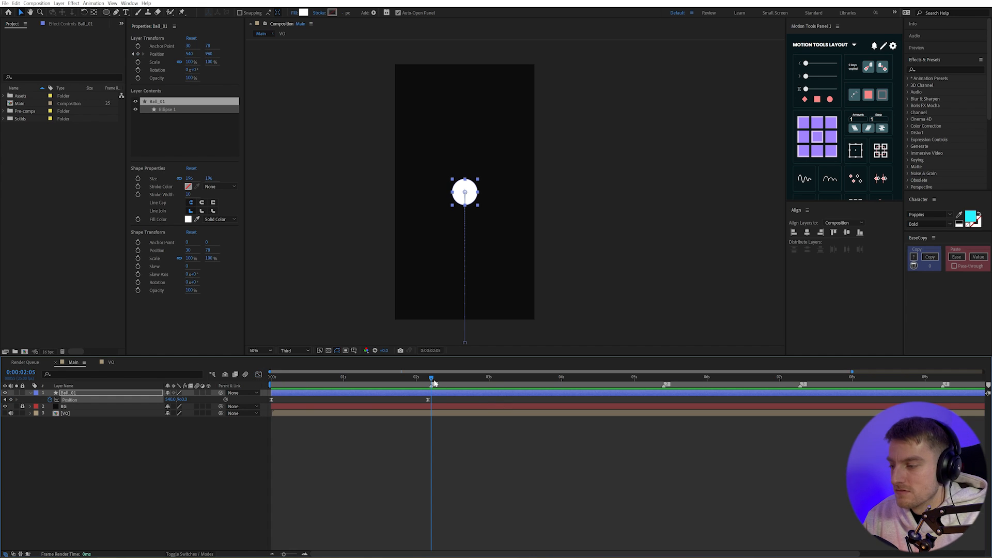
{"action": "mouse_move", "coordinate": [434, 383]}
{"action": "left_mouse_down"}
{"action": "mouse_move", "coordinate": [245, 383]}
{"action": "mouse_move", "coordinate": [422, 379]}
{"action": "left_mouse_up"}
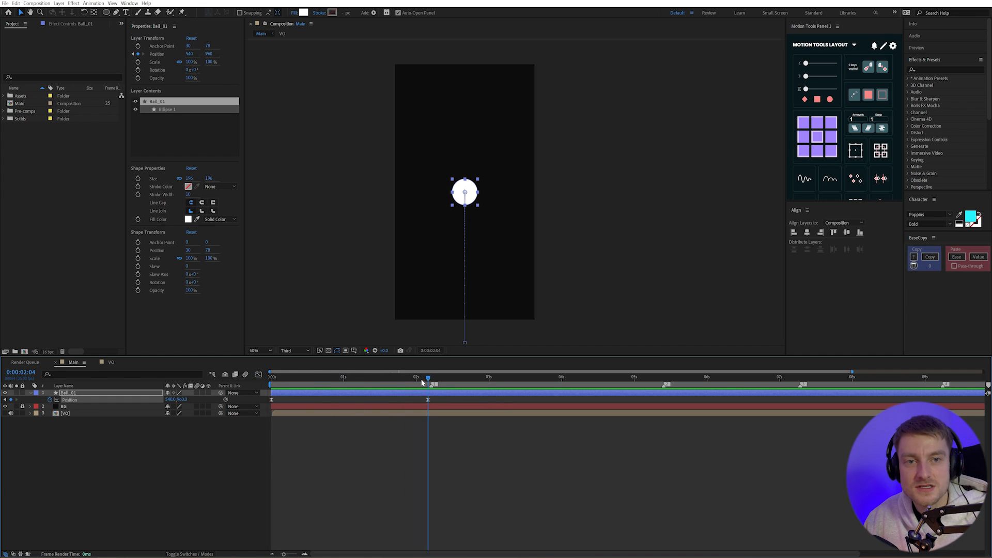
{"action": "left_click", "coordinate": [525, 465]}
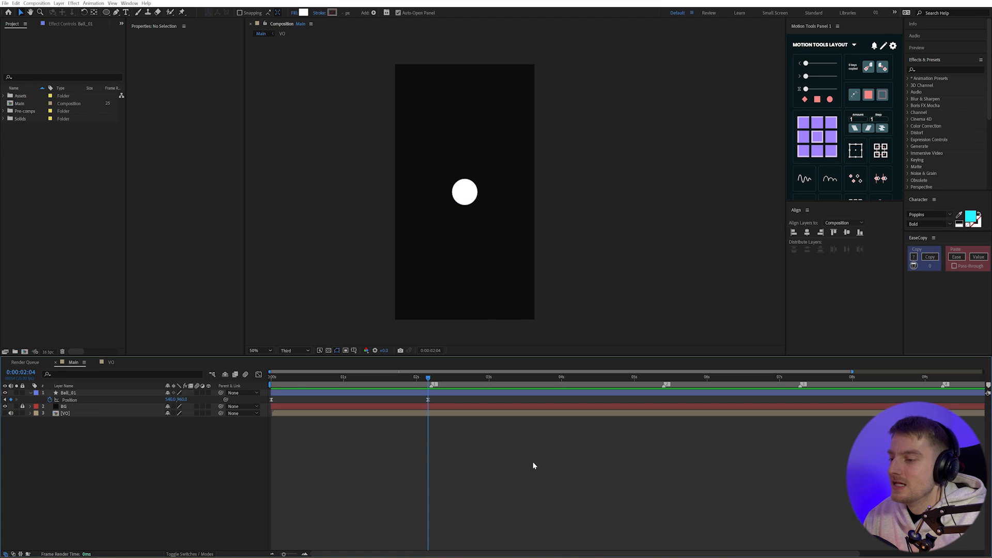
{"action": "left_click", "coordinate": [546, 390]}
{"action": "left_click", "coordinate": [546, 491]}
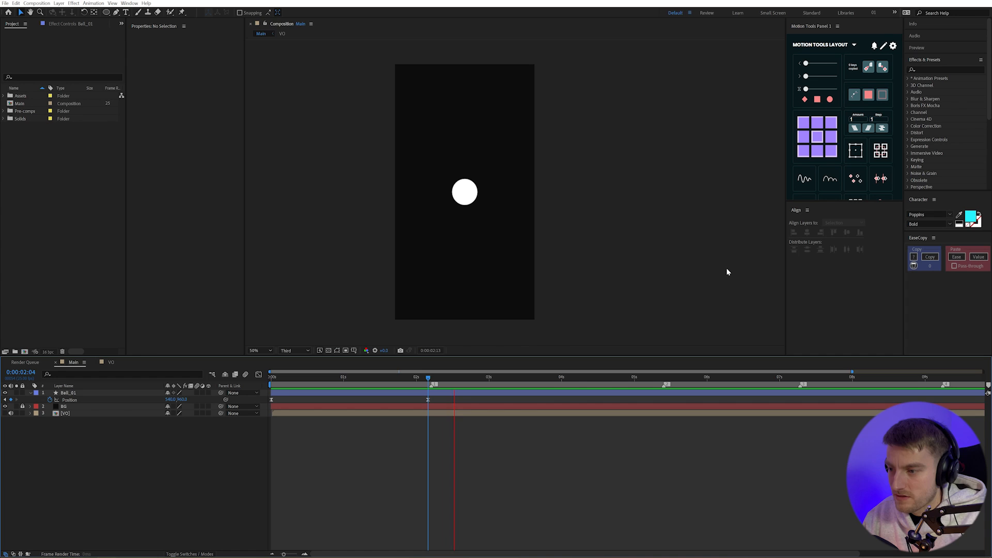
{"action": "key", "text": "Page_Down"}
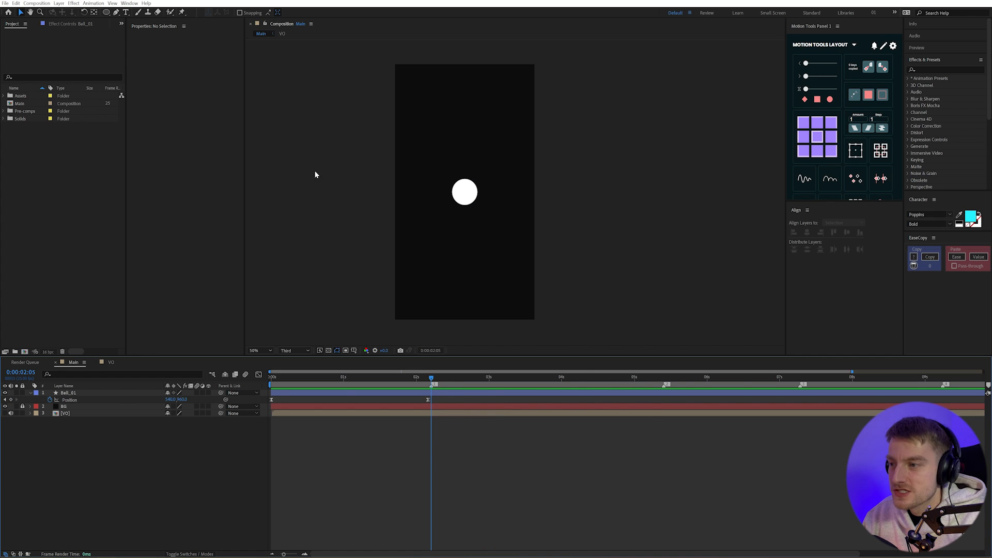
{"action": "left_click", "coordinate": [476, 199]}
{"action": "left_click", "coordinate": [594, 191]}
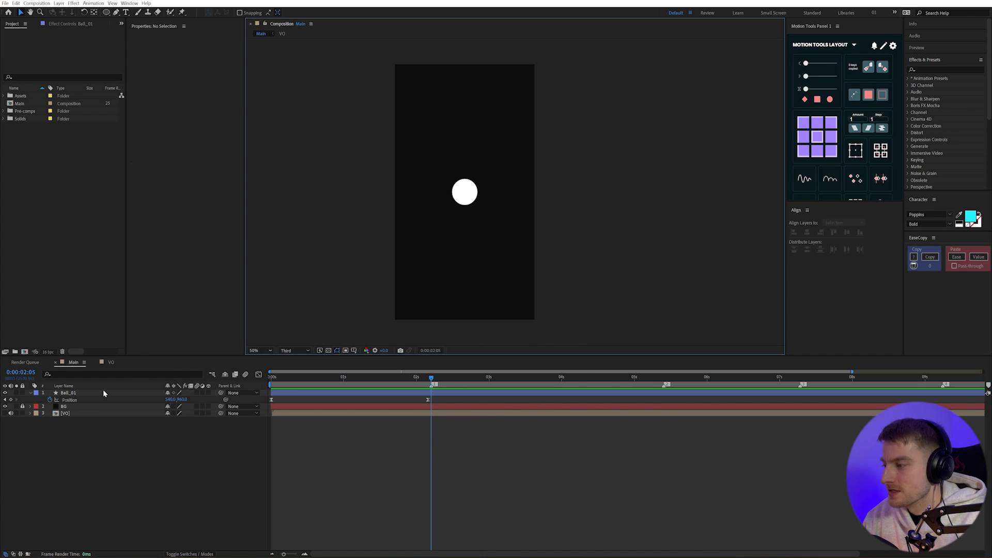
Set the Ball_01 ellipse's size to 200 by 200, collapse the layer's properties and leave the layer selected.
{"action": "left_click", "coordinate": [79, 393]}
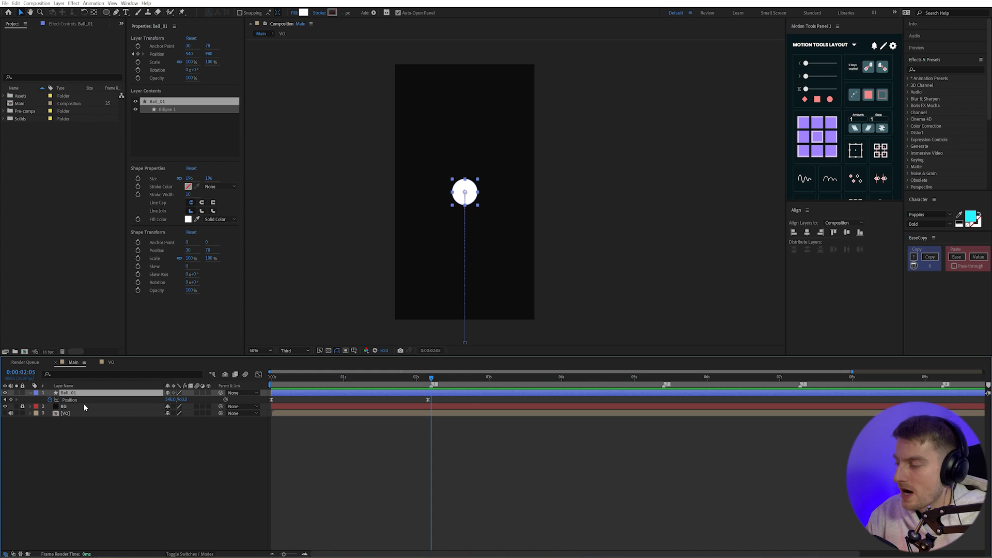
{"action": "key", "text": "u"}
{"action": "key", "text": "u"}
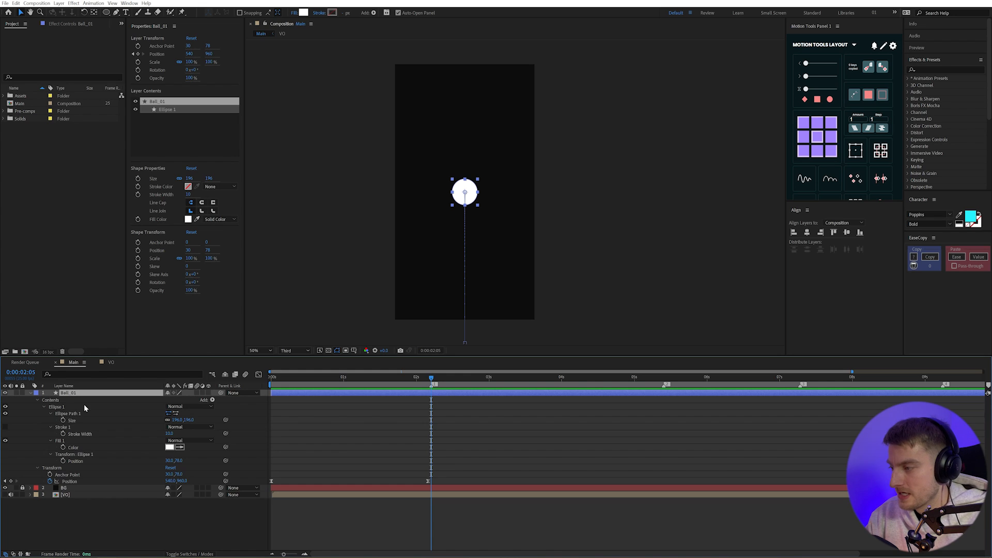
{"action": "left_click", "coordinate": [177, 421]}
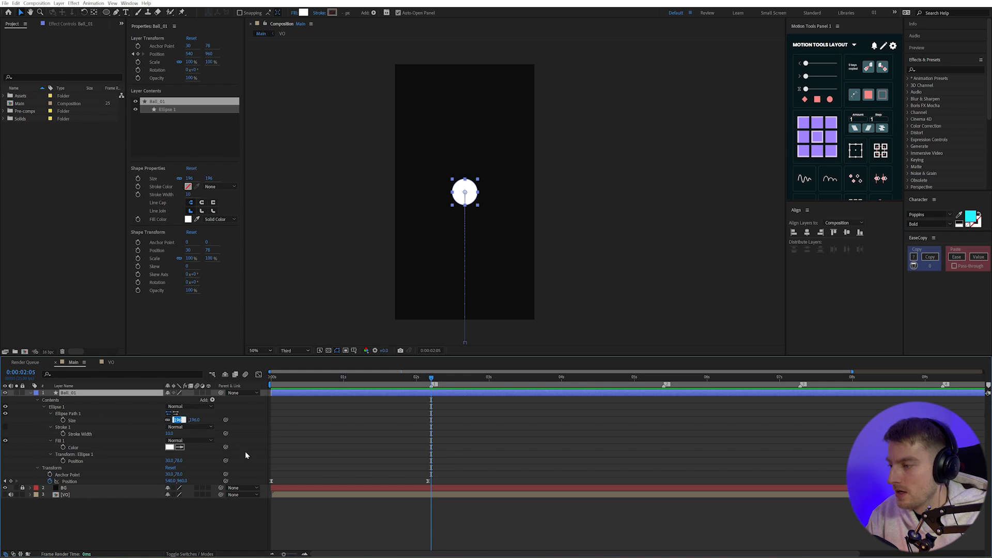
{"action": "type", "text": "200"}
{"action": "key", "text": "Return"}
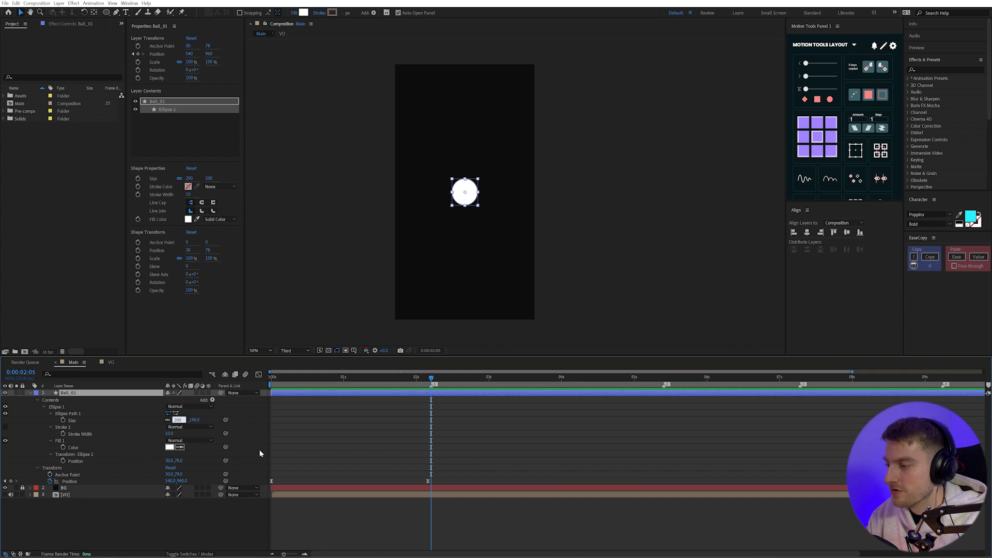
{"action": "key", "text": "u"}
{"action": "left_click", "coordinate": [408, 485]}
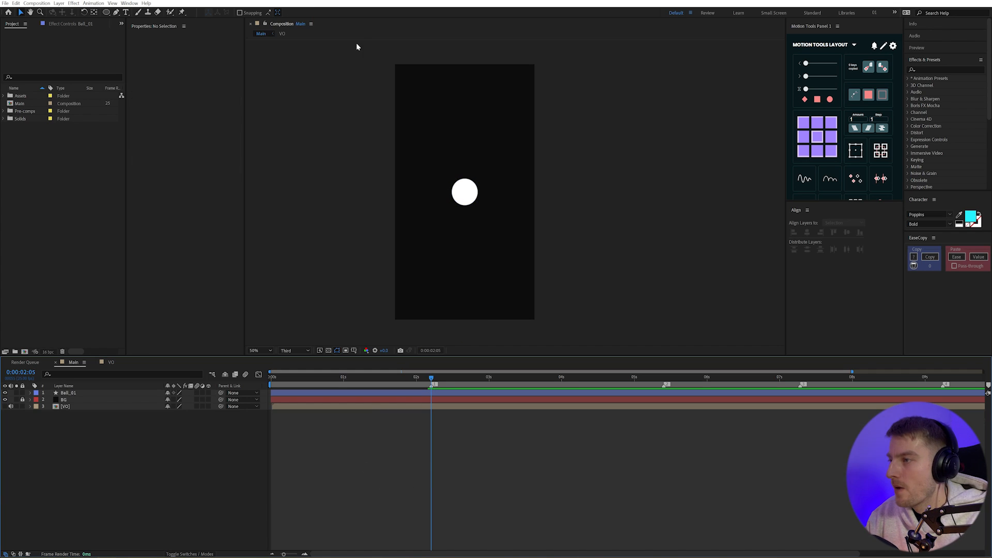
{"action": "left_click", "coordinate": [93, 394]}
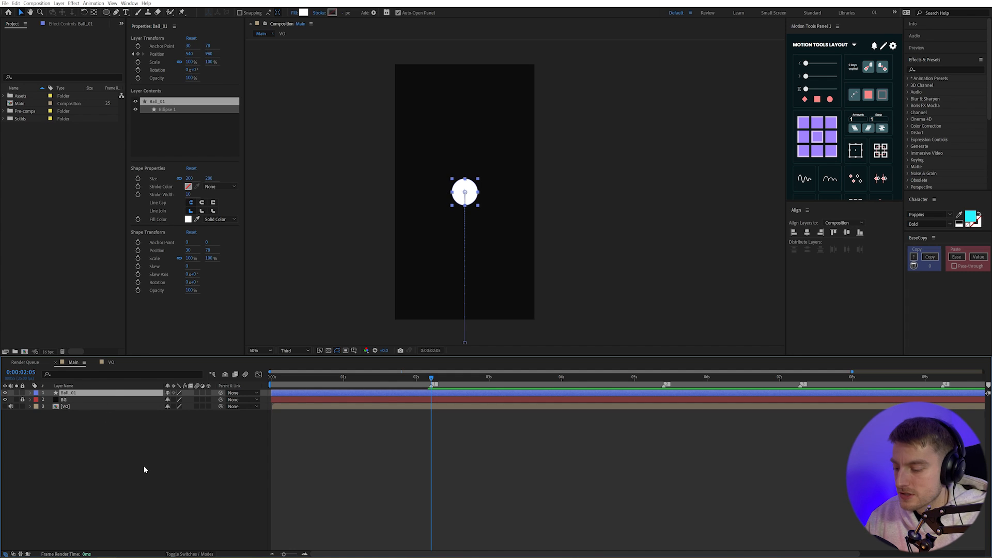
Duplicate the Ball_01 layer, reveal the copy's modified properties and remove its position keyframes.
{"action": "key", "text": "ctrl+d"}
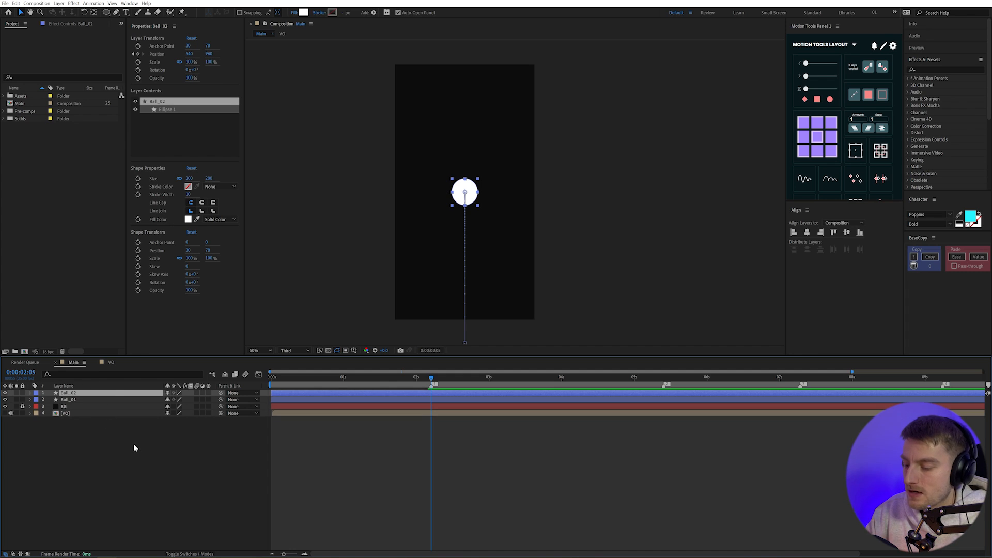
{"action": "key", "text": "u"}
{"action": "key", "text": "u"}
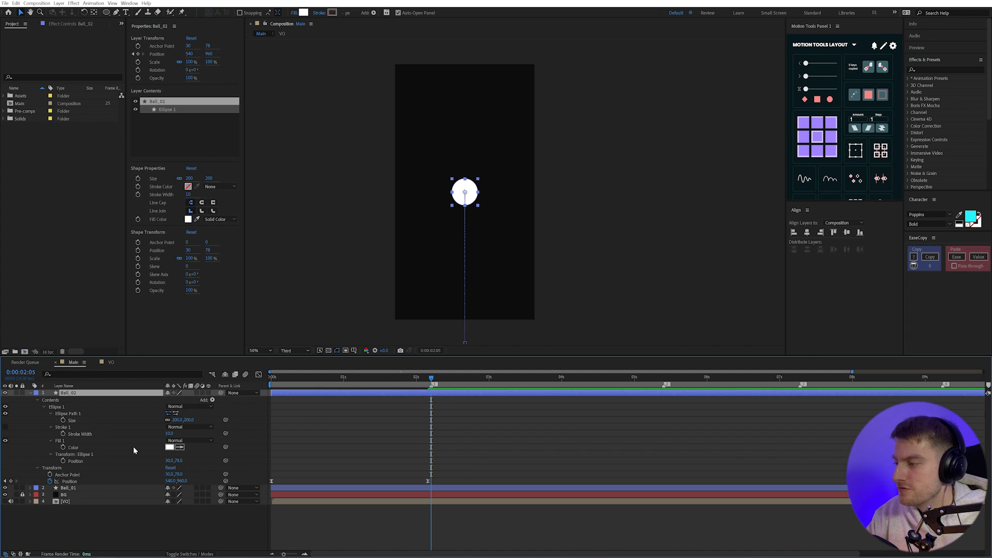
{"action": "left_click", "coordinate": [50, 481]}
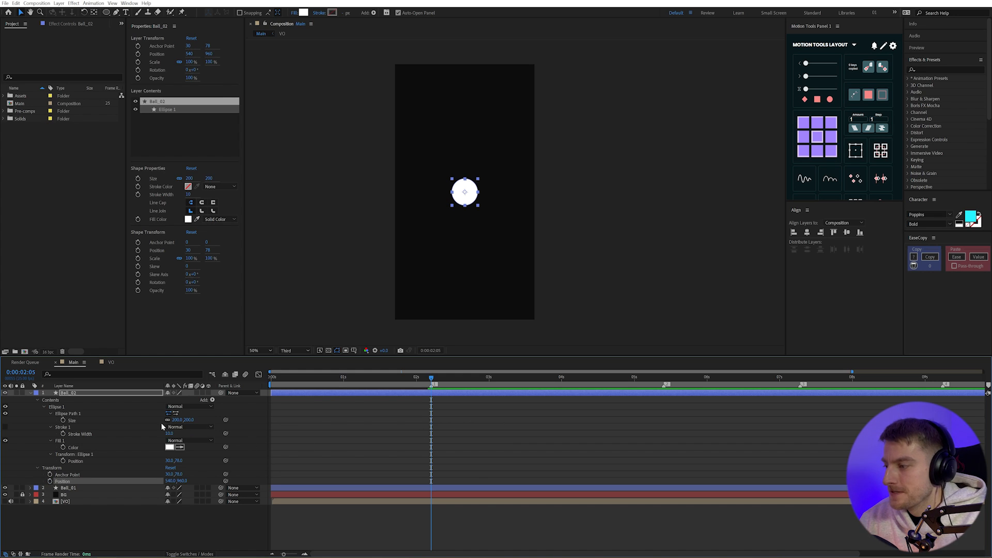
Set the Ball_02 ellipse's size to 400 by 400.
{"action": "left_click", "coordinate": [177, 420]}
{"action": "type", "text": "400"}
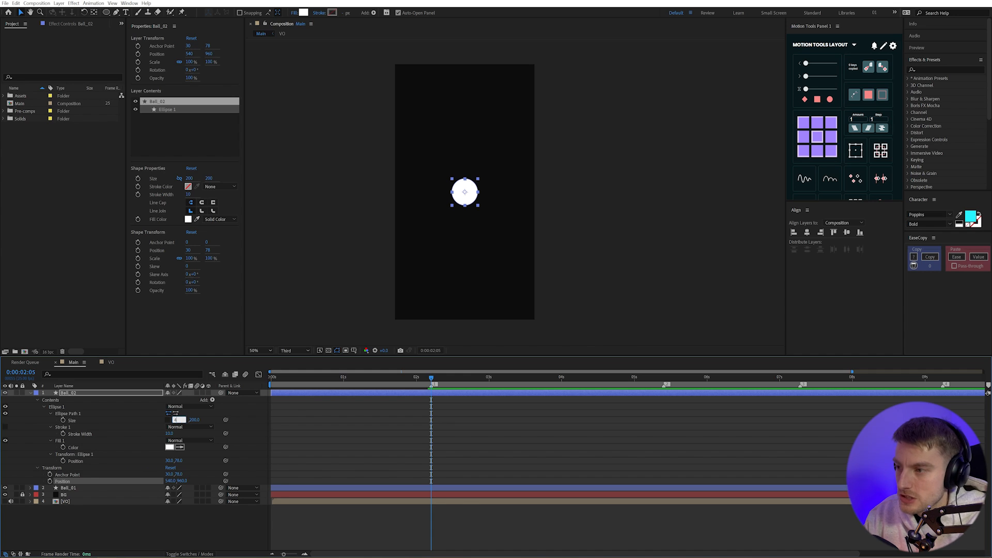
{"action": "key", "text": "Return"}
{"action": "left_click", "coordinate": [189, 420]}
{"action": "type", "text": "400"}
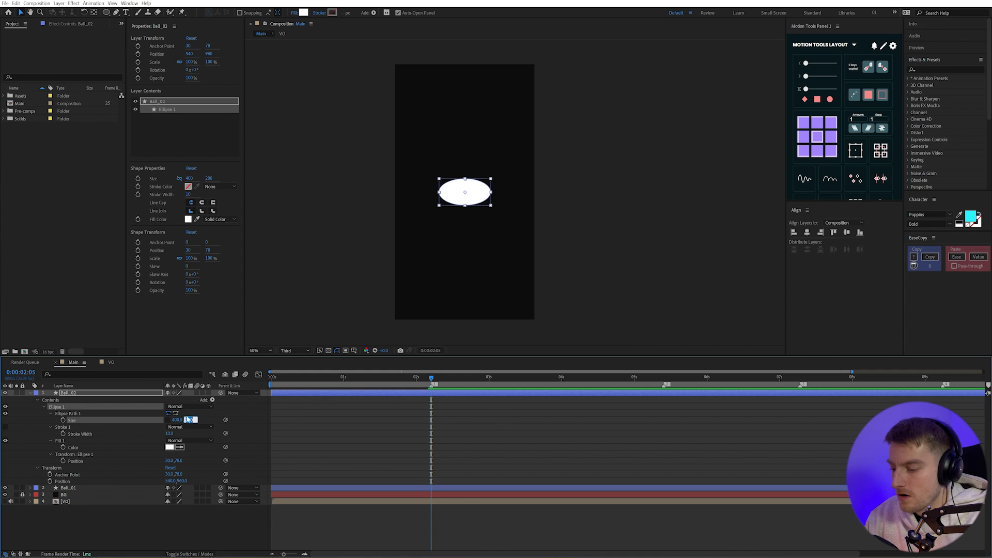
{"action": "key", "text": "Return"}
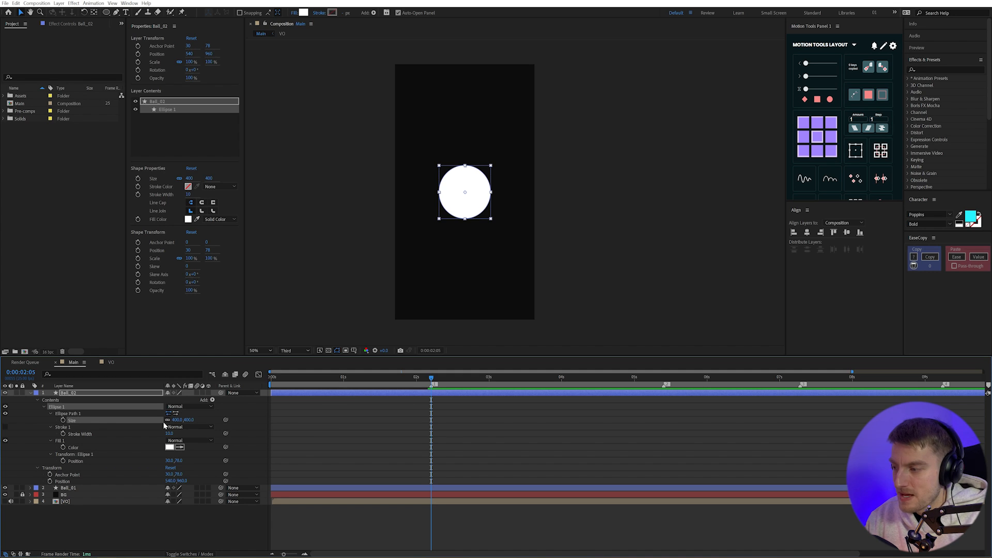
{"action": "mouse_move", "coordinate": [174, 420]}
{"action": "left_mouse_down"}
{"action": "mouse_move", "coordinate": [199, 419]}
{"action": "mouse_move", "coordinate": [166, 429]}
{"action": "left_mouse_up"}
{"action": "key", "text": "ctrl+z"}
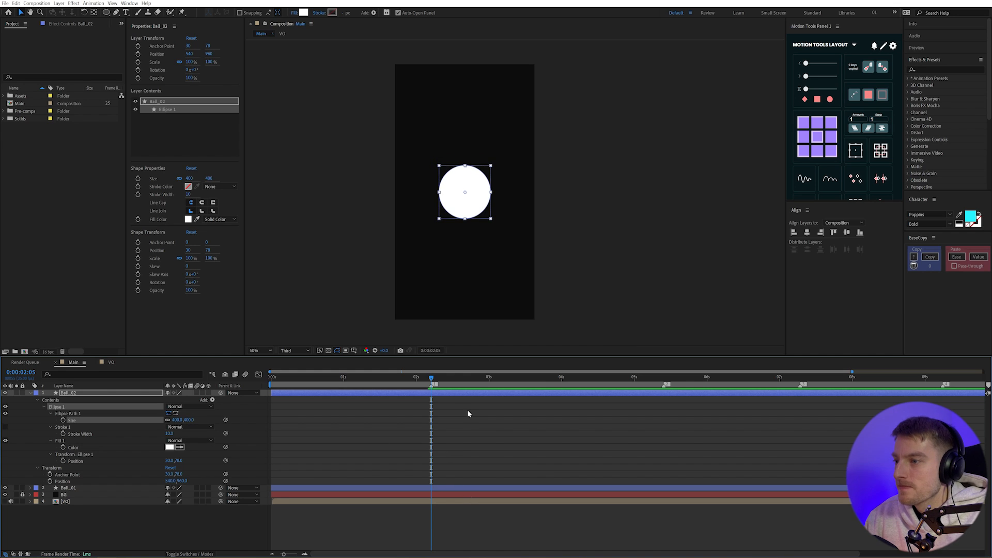
Remove Ball_02's fill and give it a solid white stroke 5 px wide.
{"action": "left_click", "coordinate": [298, 11]}
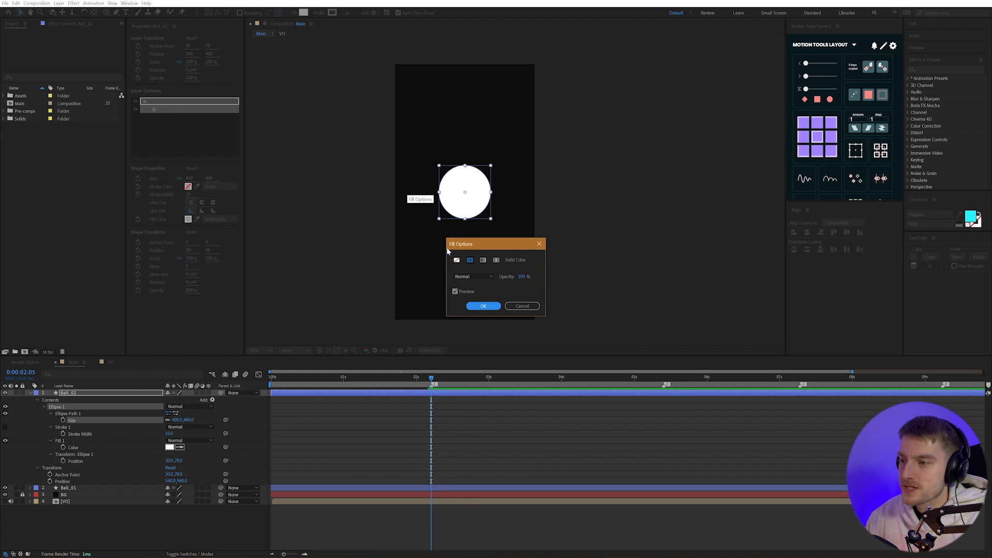
{"action": "left_click", "coordinate": [457, 260]}
{"action": "left_click", "coordinate": [483, 309]}
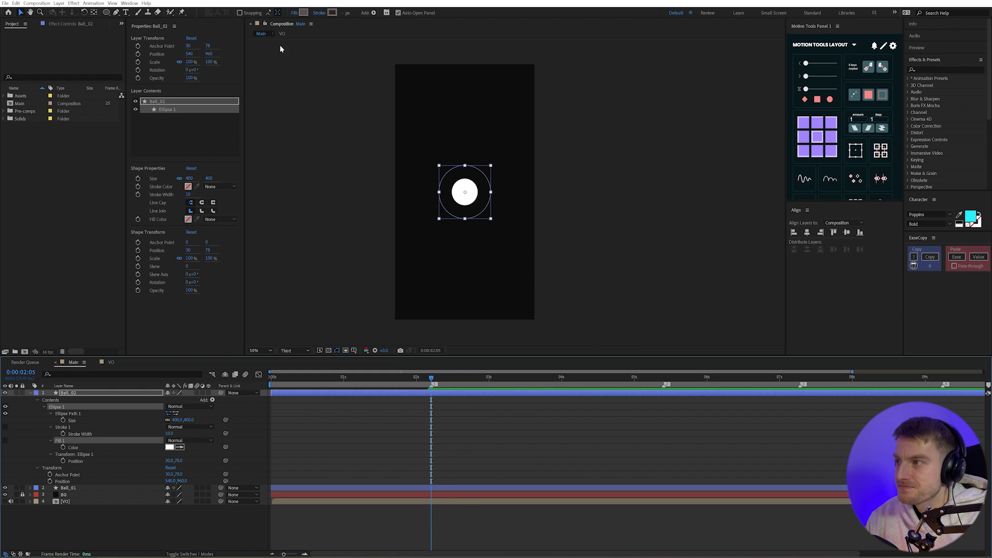
{"action": "left_click", "coordinate": [332, 12]}
{"action": "key", "text": "Return"}
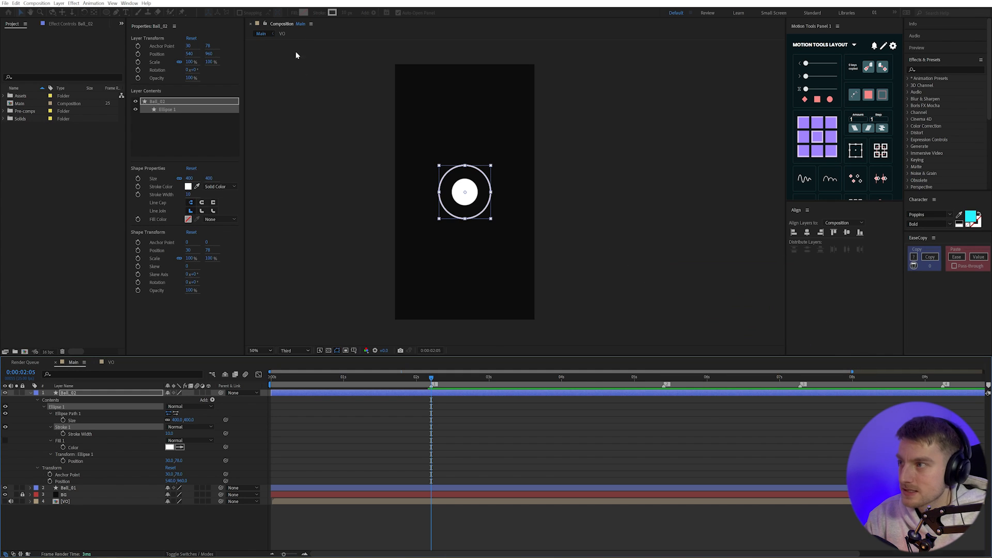
{"action": "left_click", "coordinate": [345, 12]}
{"action": "type", "text": "5"}
{"action": "key", "text": "Return"}
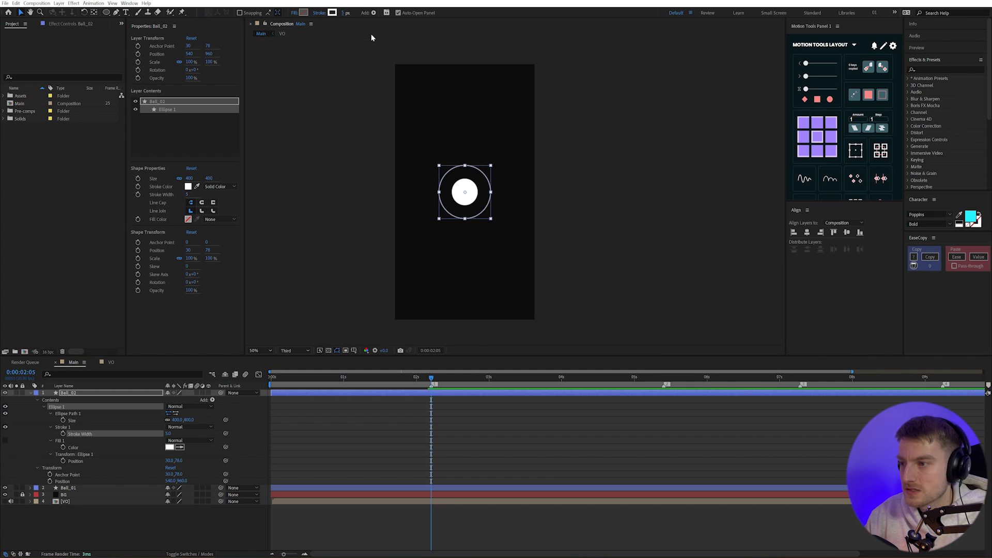
Show the composition grid and move the outlined circle straight up until its lower edge meets the canvas centre.
{"action": "left_click", "coordinate": [476, 424]}
{"action": "left_click", "coordinate": [100, 396]}
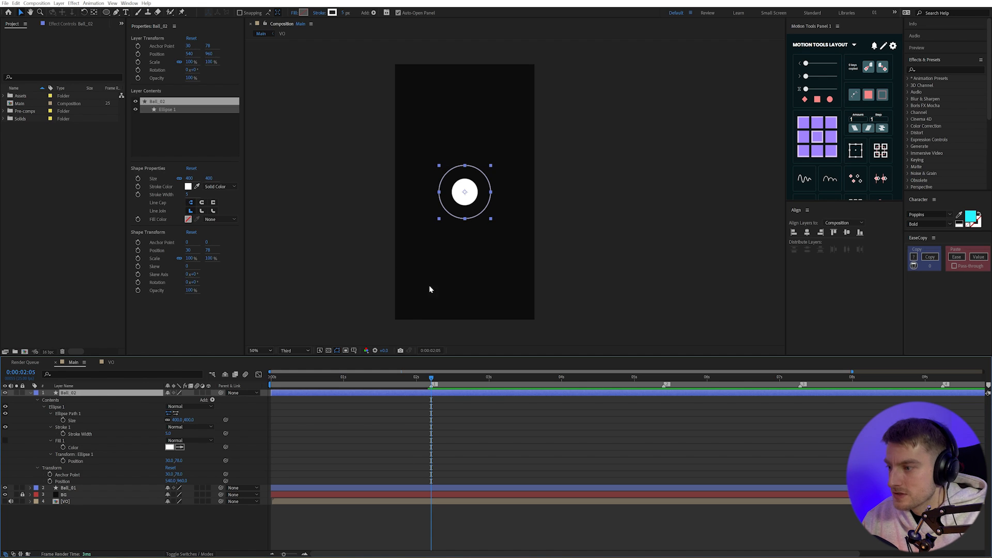
{"action": "left_click", "coordinate": [355, 351]}
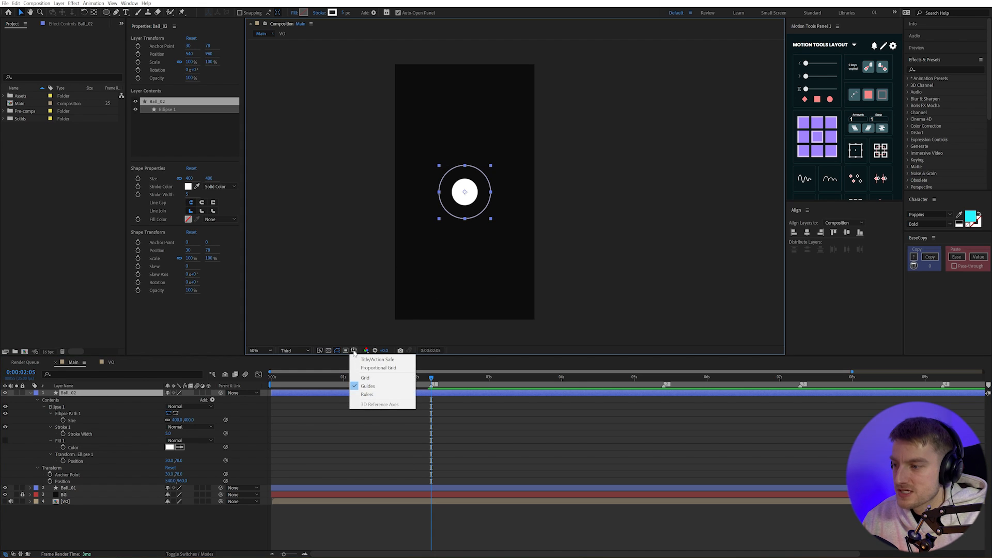
{"action": "left_click", "coordinate": [366, 378]}
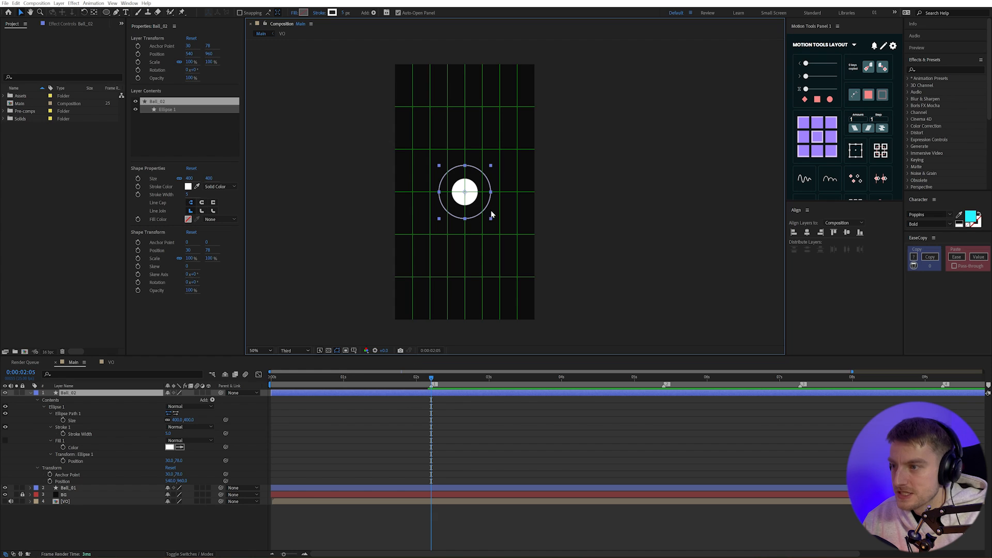
{"action": "left_click_drag", "start_coordinate": [468, 202], "coordinate": [473, 178]}
{"action": "key", "text": "ctrl+z"}
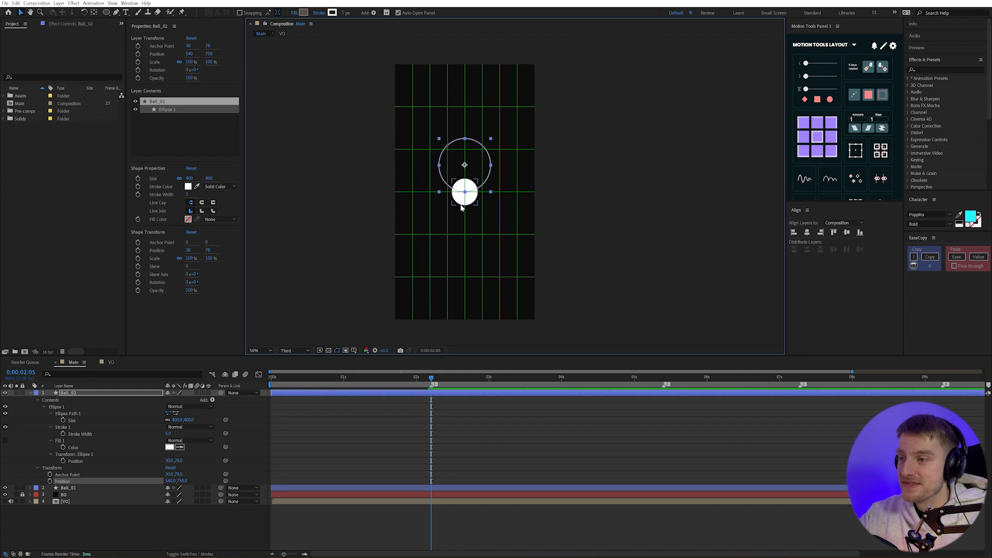
Rename the Ball_02 layer as Circle.
{"action": "left_click", "coordinate": [74, 394]}
{"action": "key", "text": "Return"}
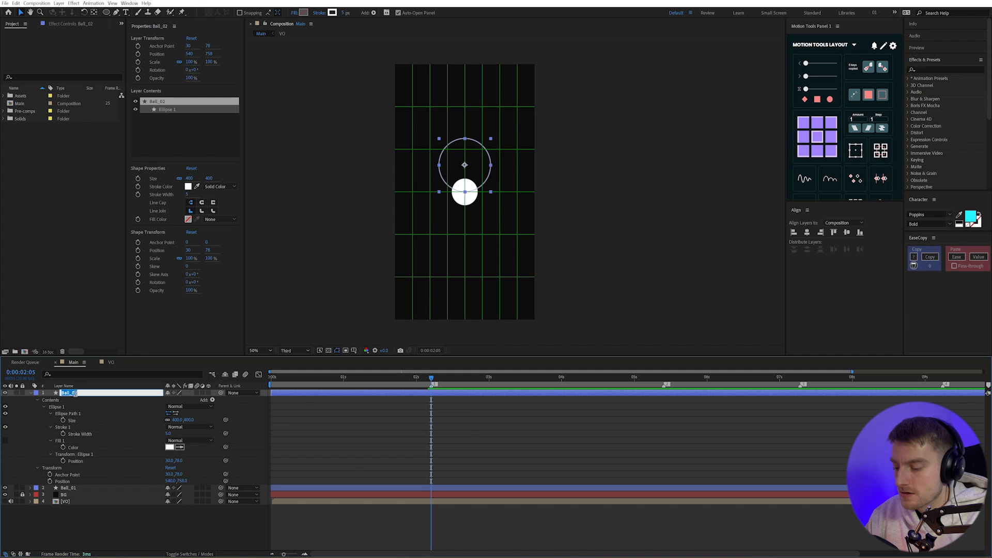
{"action": "type", "text": "Circle"}
{"action": "key", "text": "Return"}
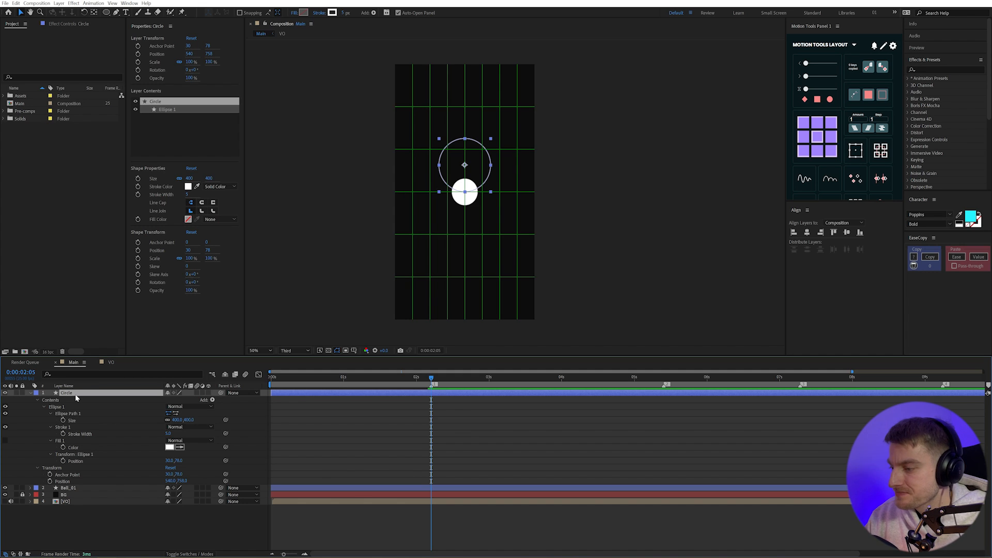
Duplicate the Circle layer twice, placing one copy diagonally up and right of the ball and the other directly right at 736, 960.
{"action": "key", "text": "ctrl+d"}
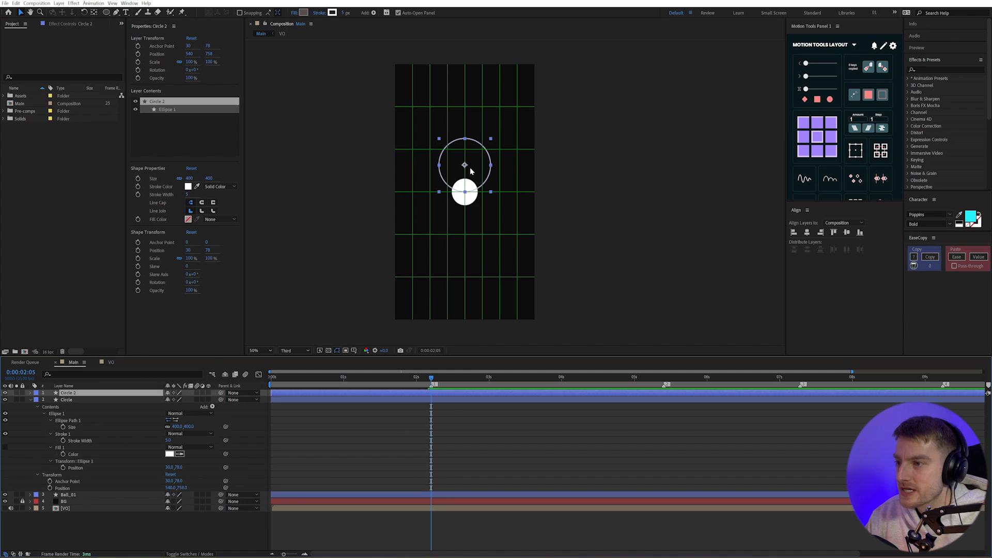
{"action": "left_click_drag", "start_coordinate": [471, 171], "coordinate": [495, 178]}
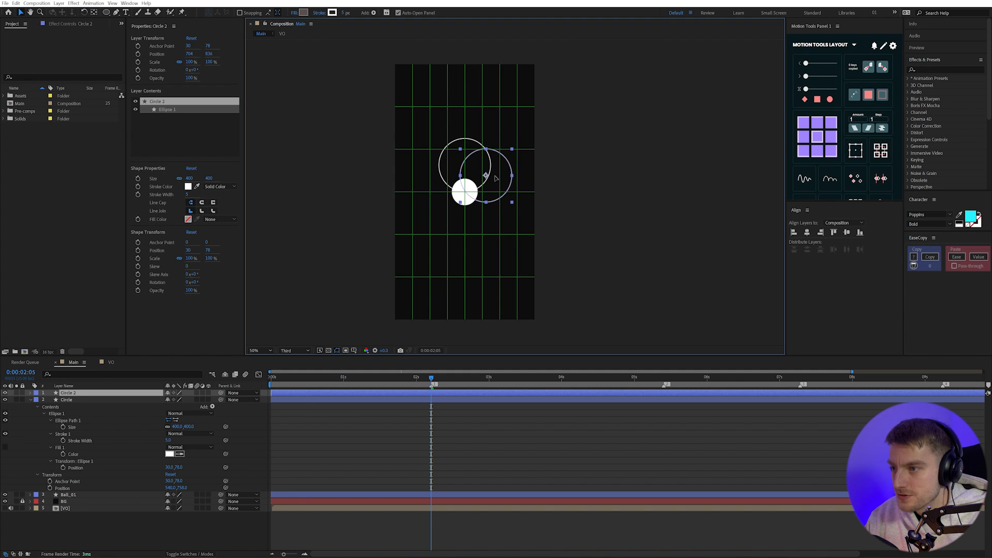
{"action": "key", "text": "Return"}
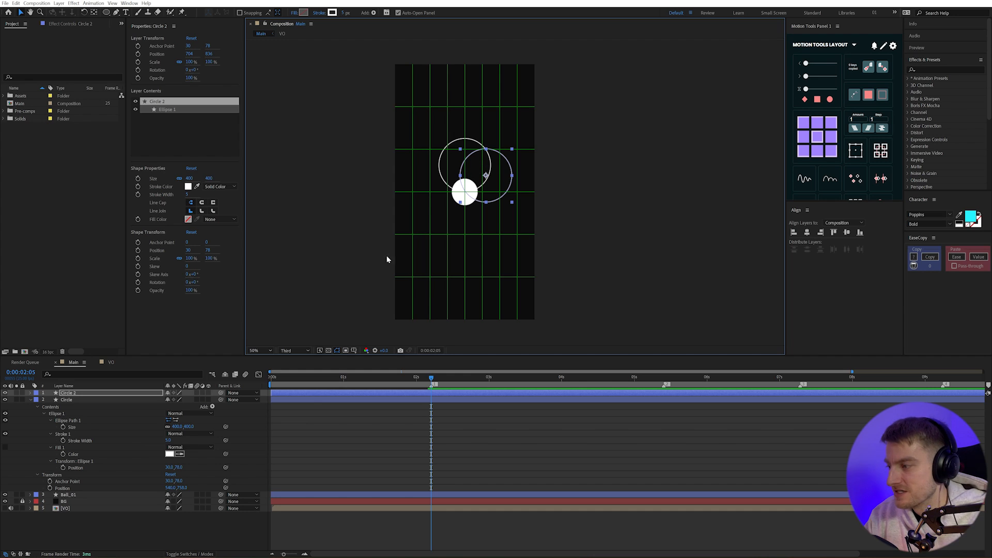
{"action": "left_click", "coordinate": [97, 392]}
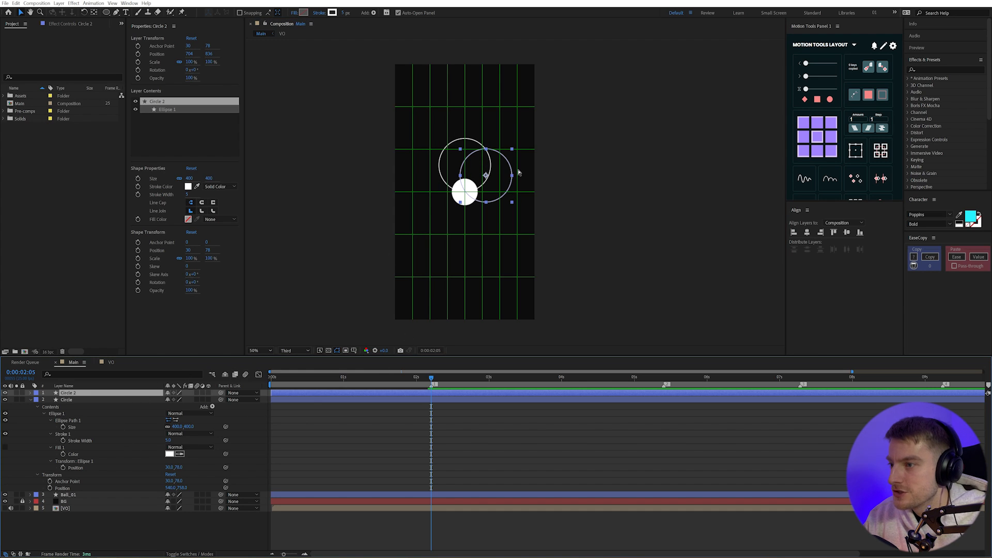
{"action": "key", "text": "ctrl+d"}
{"action": "left_click_drag", "start_coordinate": [498, 179], "coordinate": [504, 198]}
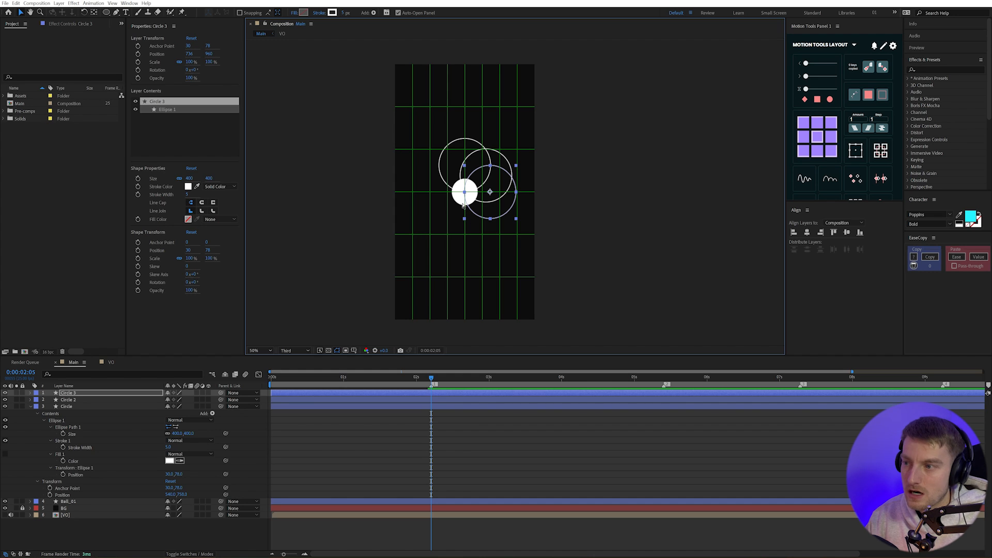
Add five more Circle copies and space them around the ball to complete an eight-circle flower pattern.
{"action": "key", "text": "ctrl+d"}
{"action": "key", "text": "ctrl+d"}
{"action": "key", "text": "ctrl+d"}
{"action": "key", "text": "ctrl+d"}
{"action": "key", "text": "ctrl+d"}
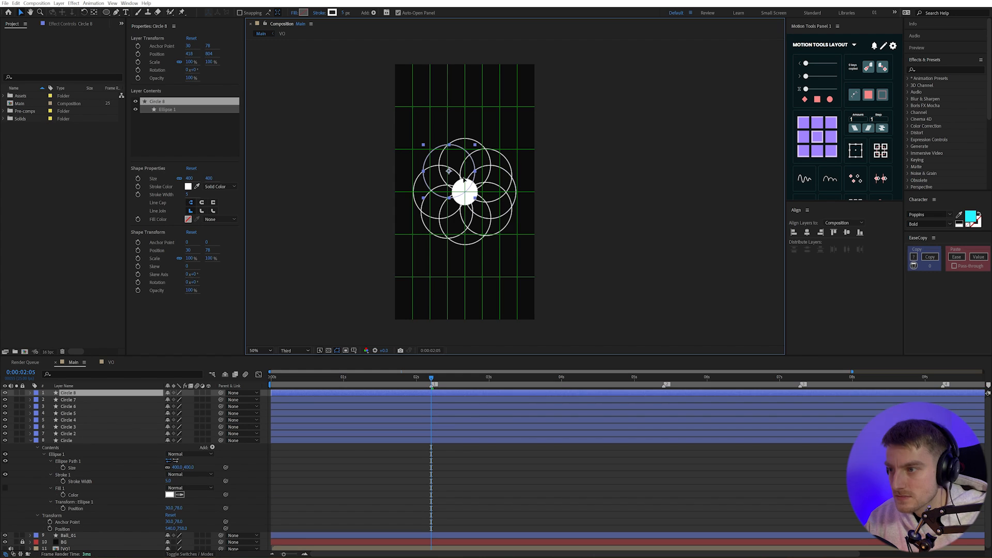
{"action": "left_click", "coordinate": [637, 472]}
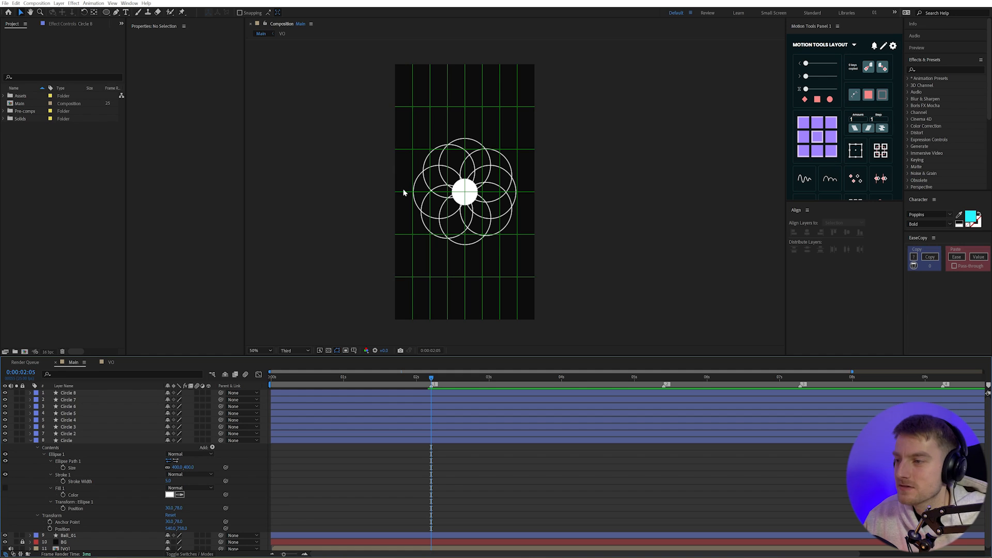
Select all eight Circle layers, collapse their open properties and clear the selection.
{"action": "left_click", "coordinate": [104, 440]}
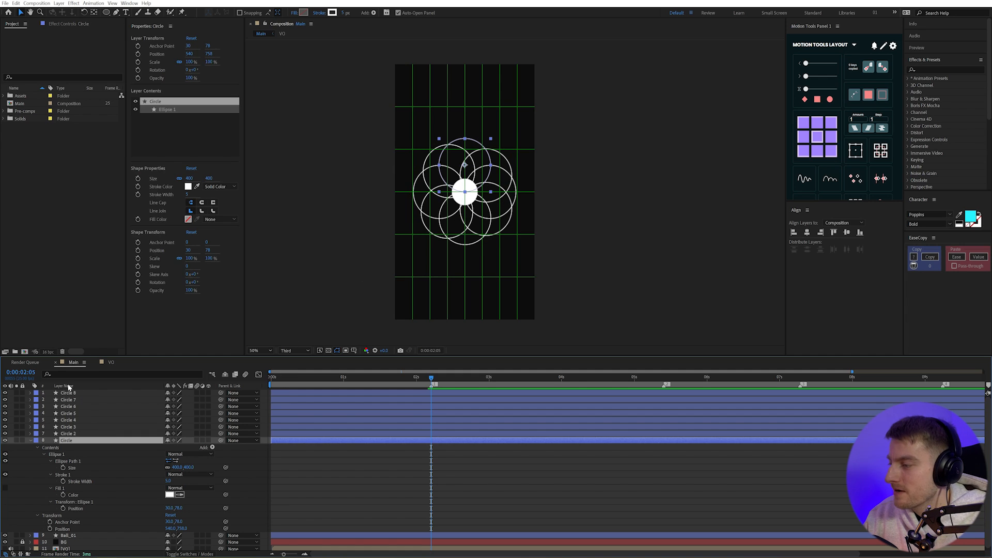
{"action": "left_click", "coordinate": [147, 394], "text": "shift"}
{"action": "key", "text": "ctrl+grave"}
{"action": "left_click", "coordinate": [359, 504]}
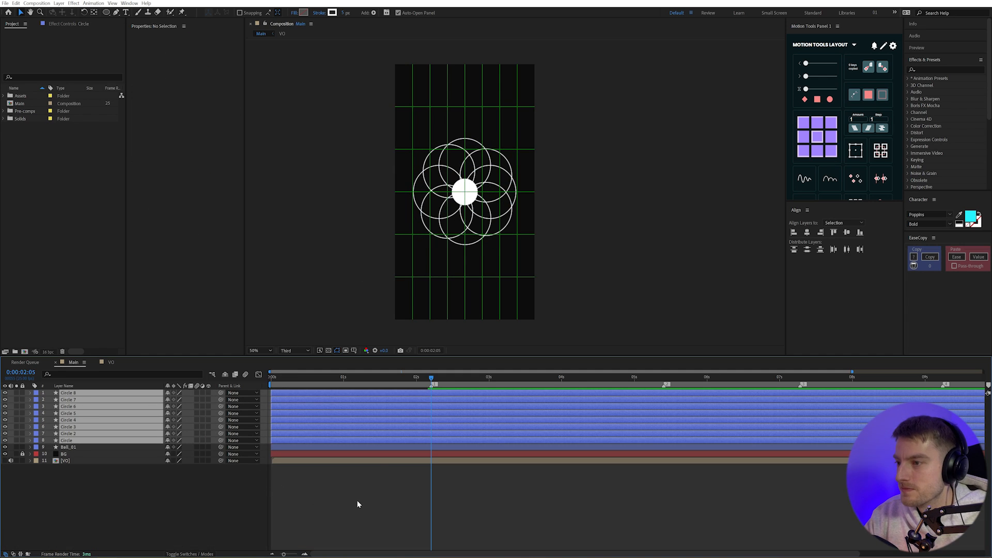
Try changing Circle 8's scale and position with its anchor point at its own centre, and undo the changes.
{"action": "left_click", "coordinate": [76, 394]}
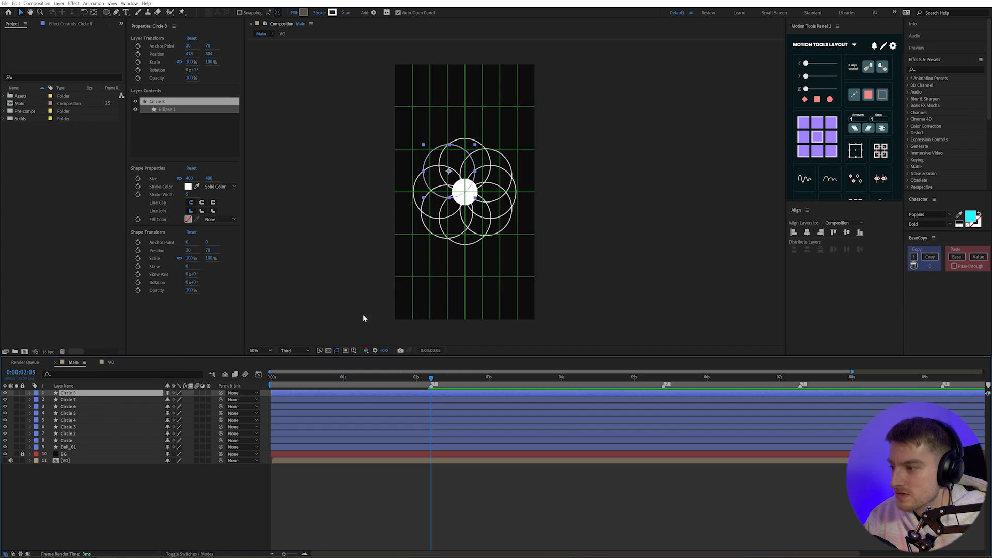
{"action": "key", "text": "s"}
{"action": "left_click_drag", "start_coordinate": [176, 400], "coordinate": [261, 400]}
{"action": "key", "text": "p"}
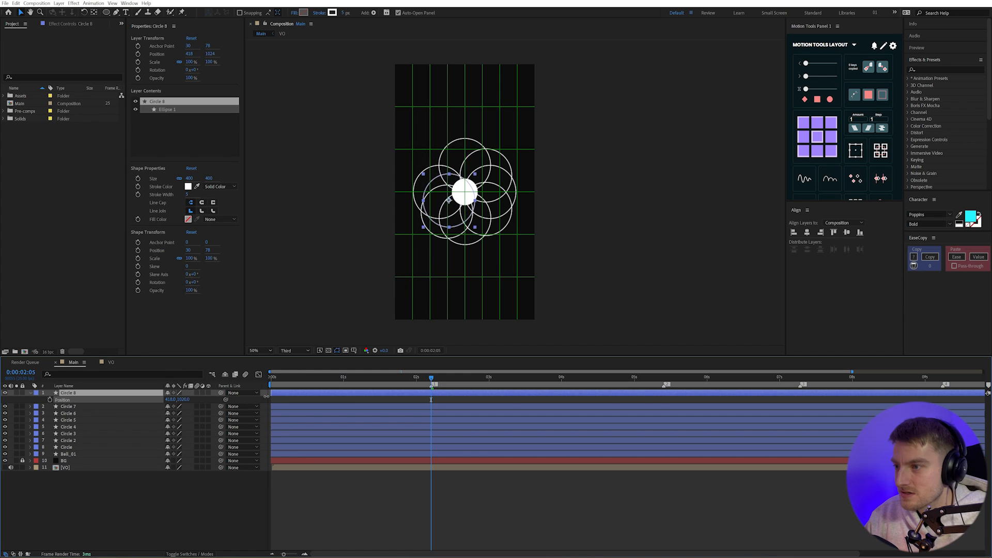
{"action": "key", "text": "ctrl+z"}
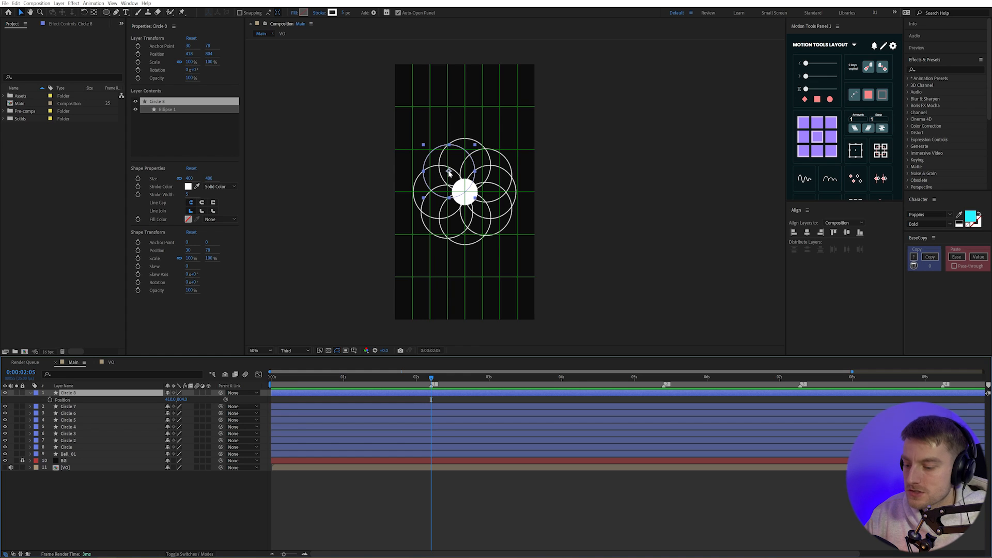
Move the anchor point of every Circle layer to the composition centre at 540, 960.
{"action": "key", "text": "y"}
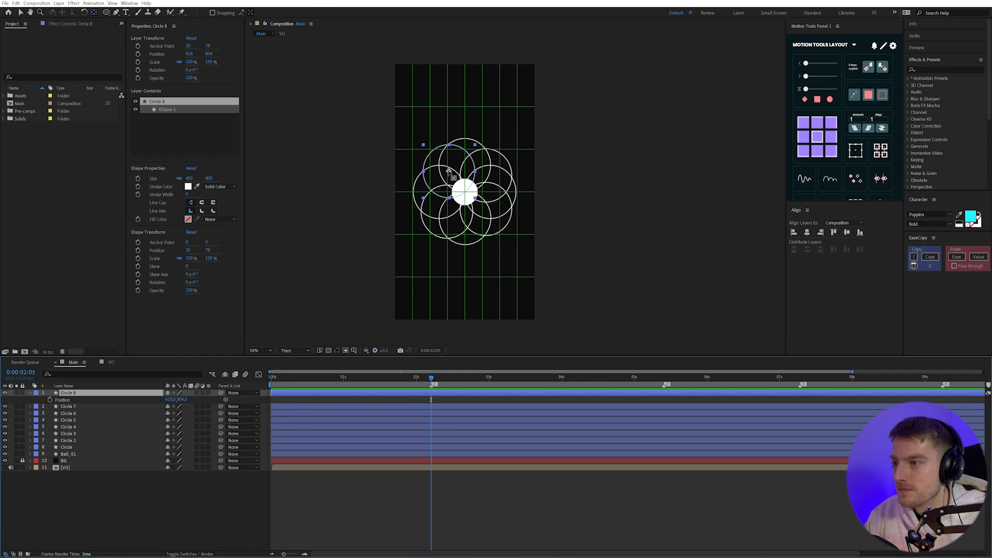
{"action": "left_click_drag", "start_coordinate": [449, 172], "coordinate": [468, 196]}
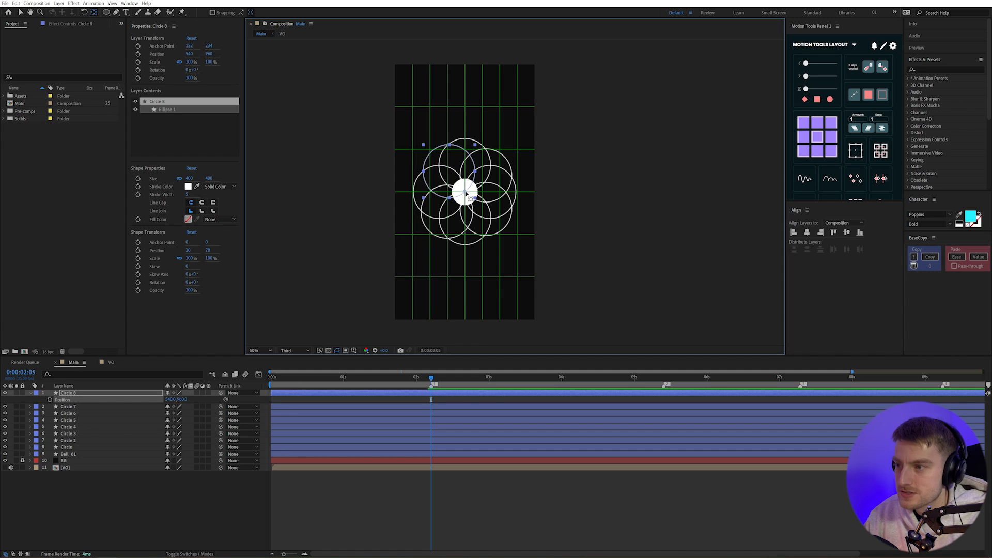
{"action": "left_click", "coordinate": [83, 406]}
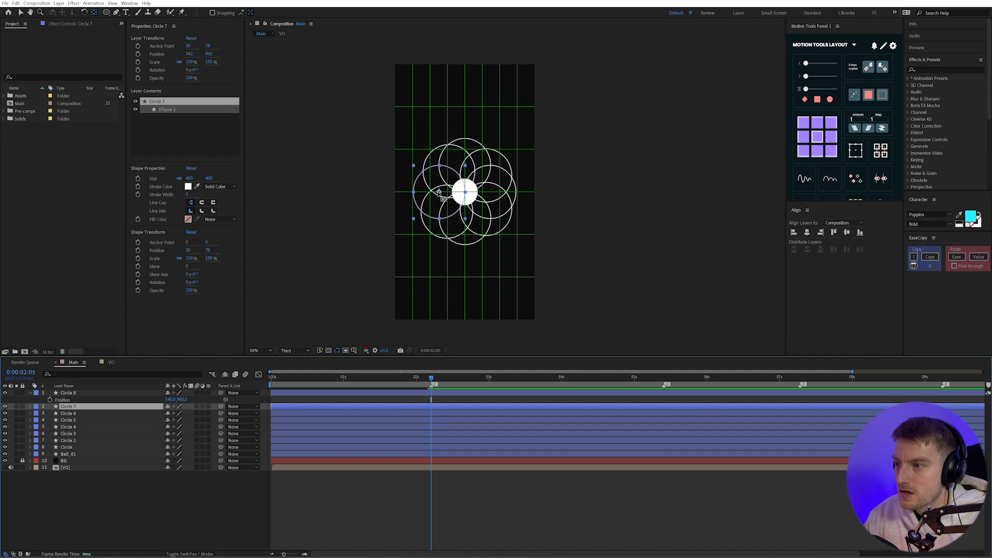
{"action": "left_click_drag", "start_coordinate": [439, 192], "coordinate": [465, 193]}
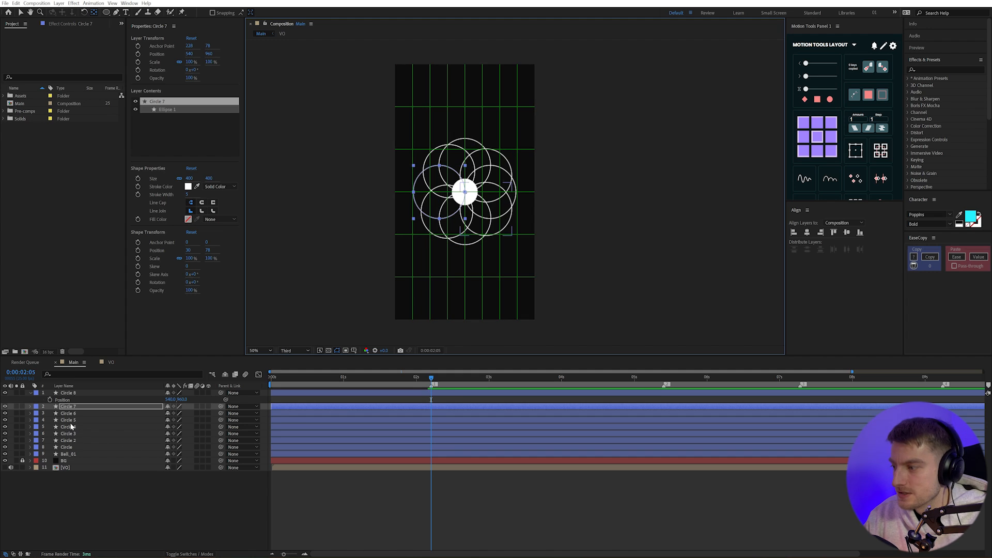
{"action": "key", "text": "ctrl+Up"}
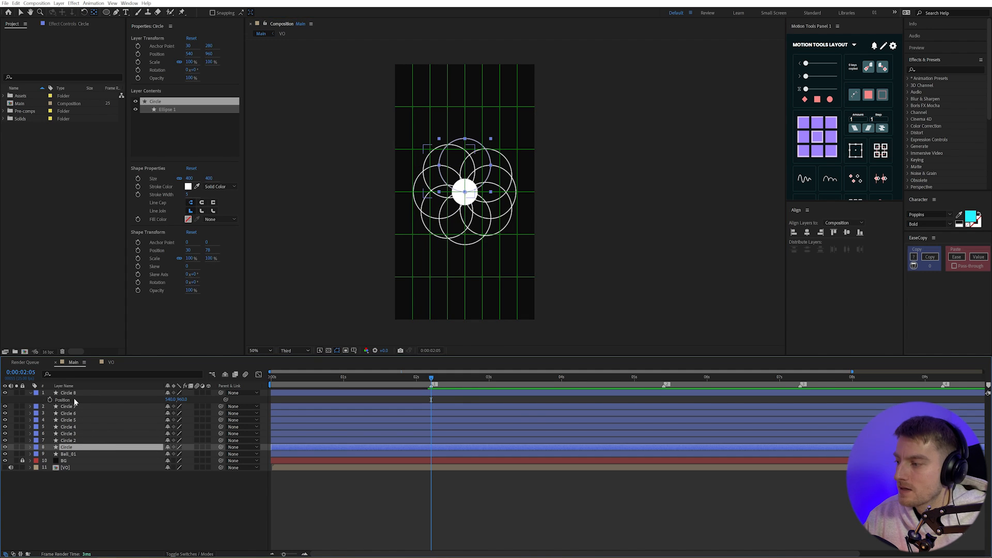
Try scaling Circle 5 from its centred anchor point and restore its scale to 100%.
{"action": "left_click", "coordinate": [86, 420]}
{"action": "key", "text": "s"}
{"action": "left_click_drag", "start_coordinate": [182, 427], "coordinate": [206, 437]}
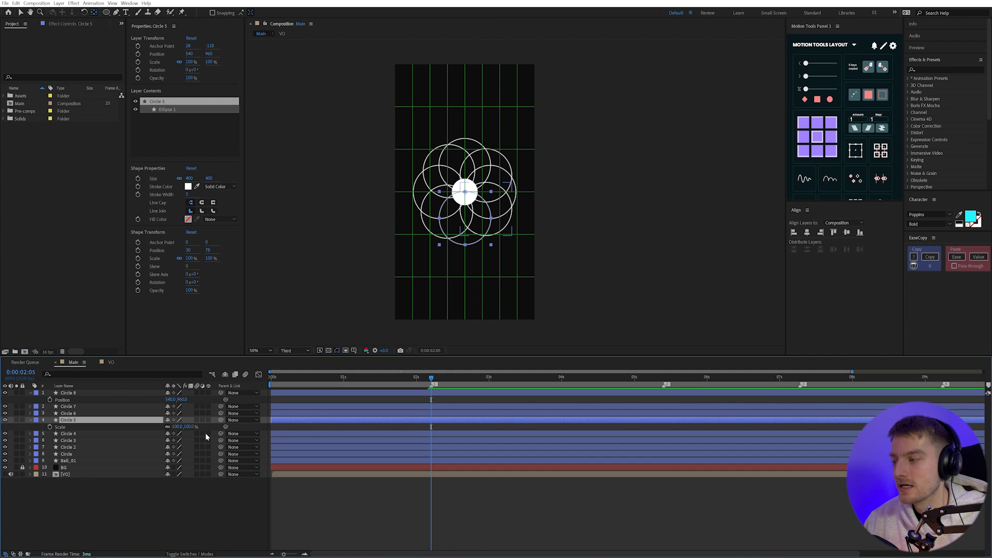
Trim the start of all eight Circle layers to the marker at 0:00:02:05 and set their label colour to Orange.
{"action": "left_click", "coordinate": [146, 497]}
{"action": "left_click", "coordinate": [72, 393]}
{"action": "left_click", "coordinate": [73, 455], "text": "shift"}
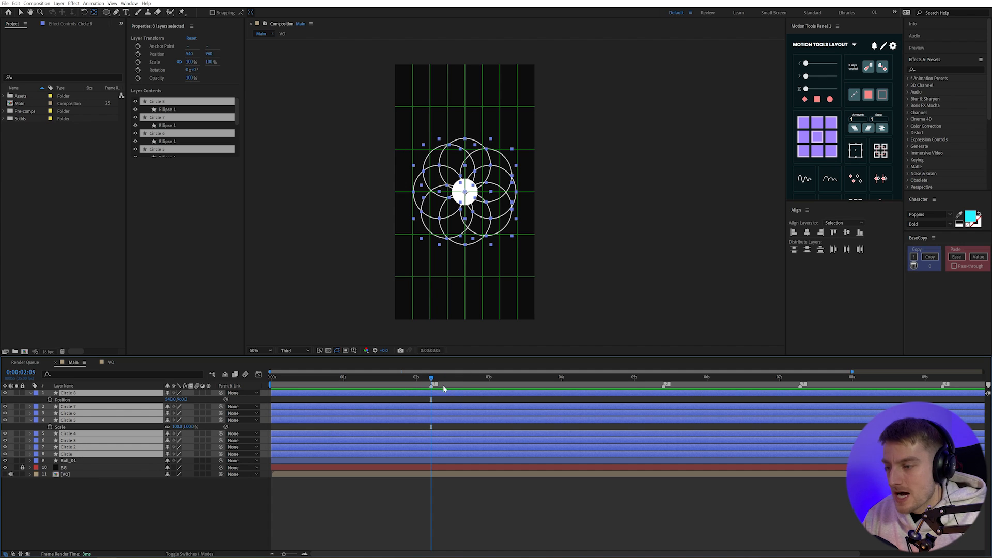
{"action": "key", "text": "alt+bracketleft"}
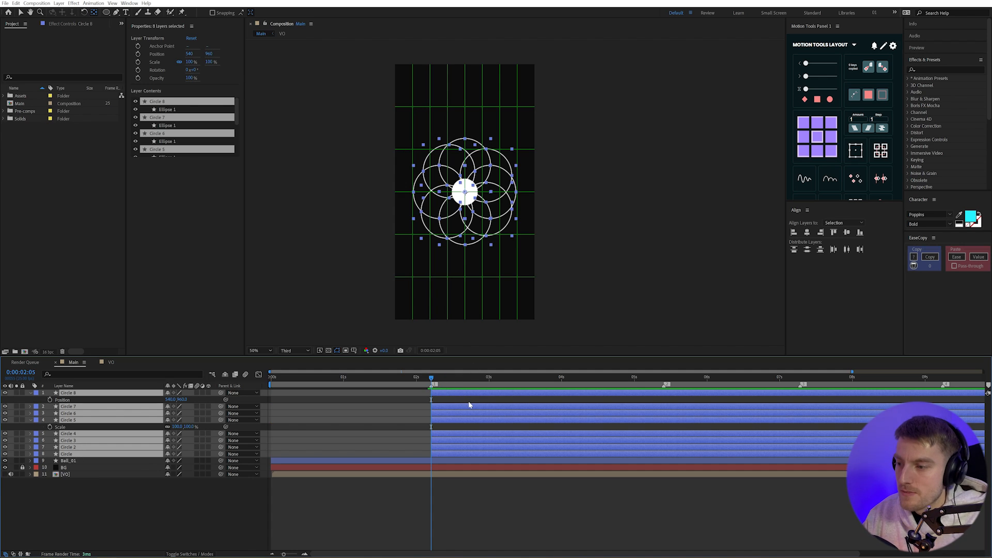
{"action": "left_click", "coordinate": [37, 460]}
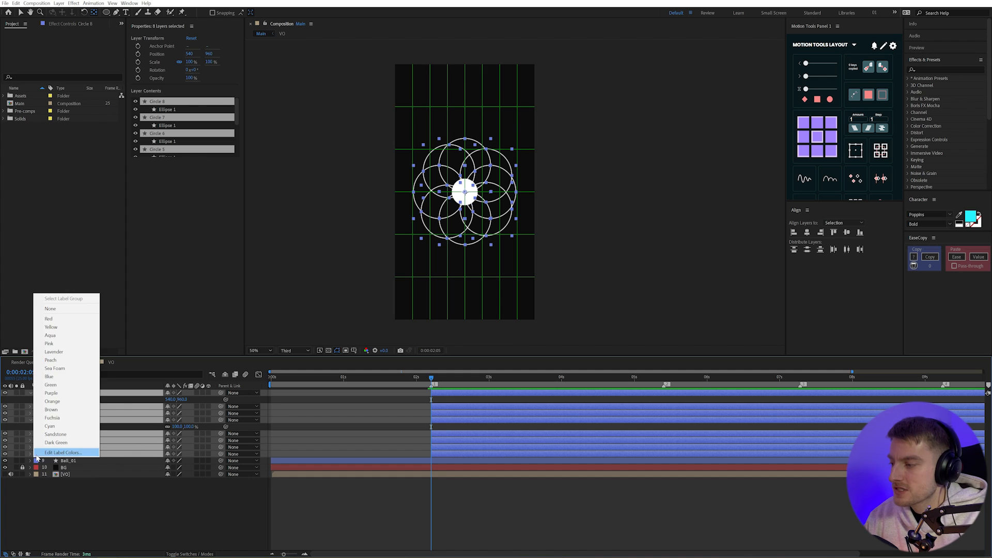
{"action": "left_click", "coordinate": [75, 401]}
Trim the end of all eight Circle layers to the marker at 0:00:05:10.
{"action": "left_click", "coordinate": [667, 379]}
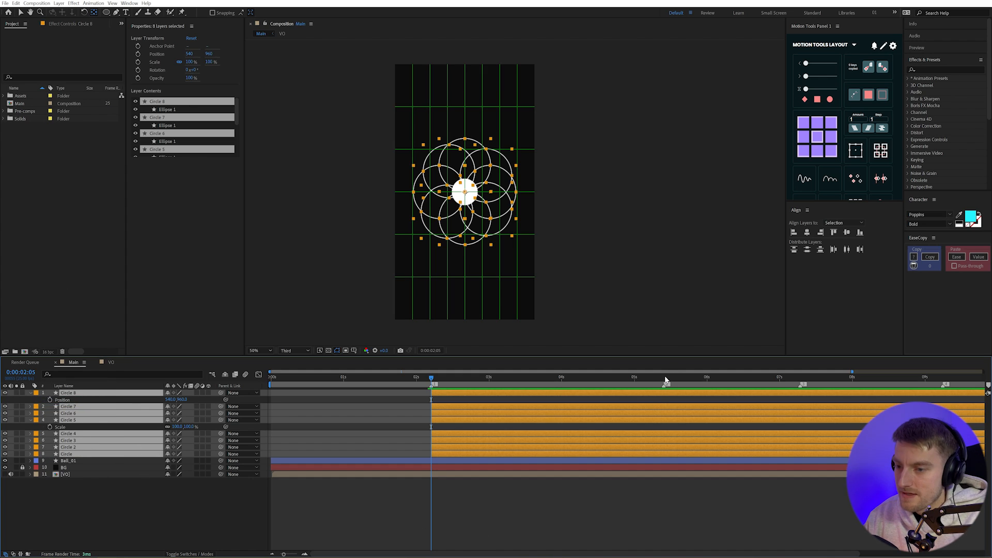
{"action": "key", "text": "Page_Up"}
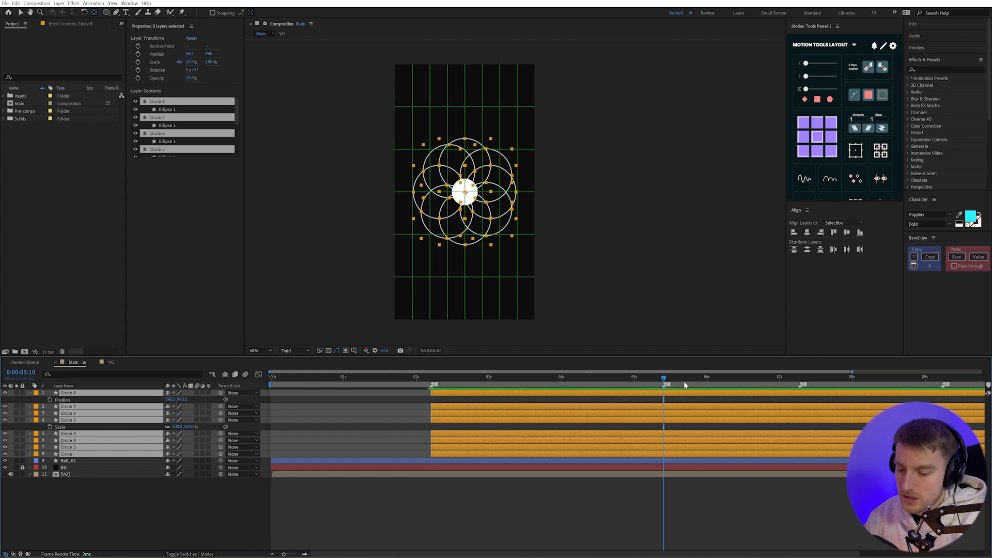
{"action": "key", "text": "alt+bracketright"}
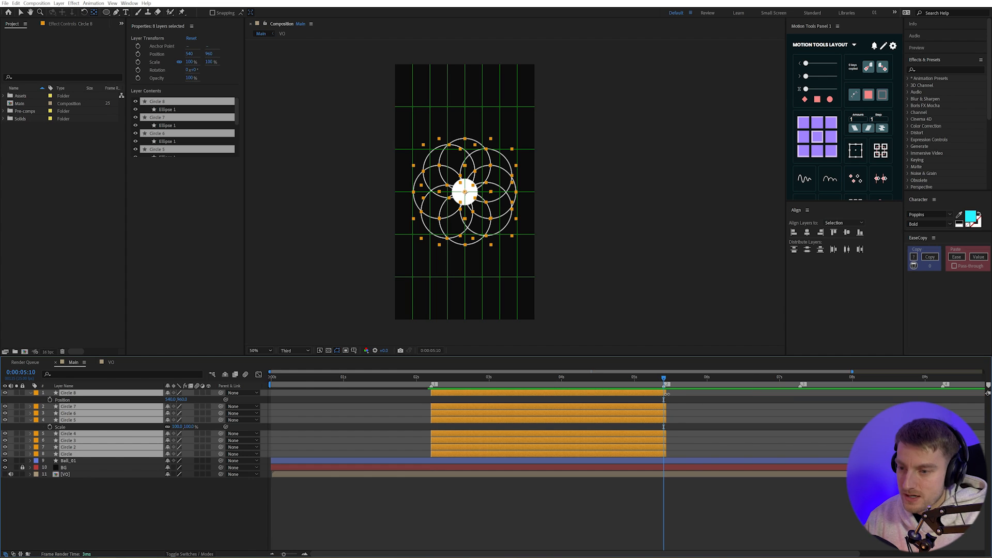
{"action": "left_click_drag", "start_coordinate": [667, 394], "coordinate": [664, 394]}
Play back the circle section from 0:00:02:01 to check its timing against the voice-over.
{"action": "key", "text": "i"}
{"action": "key", "text": "Page_Up"}
{"action": "key", "text": "Page_Up"}
{"action": "key", "text": "Page_Up"}
{"action": "key", "text": "Page_Up"}
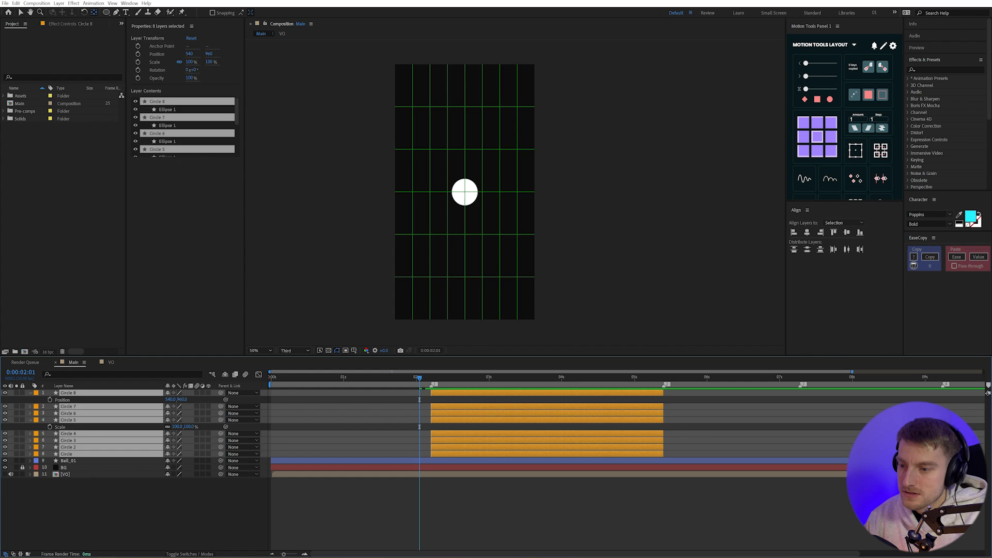
{"action": "left_click", "coordinate": [852, 434]}
{"action": "key", "text": "space"}
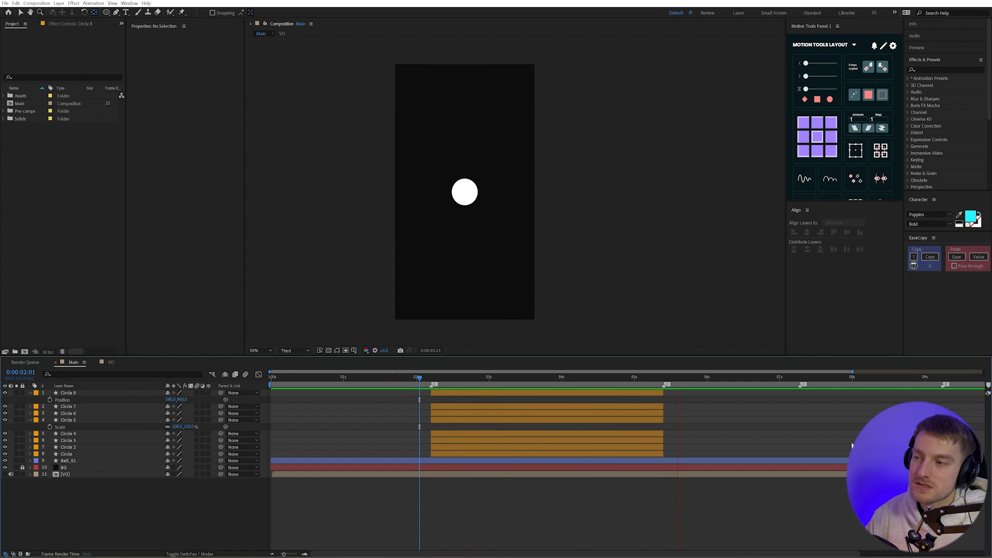
{"action": "key", "text": "space"}
Go to the marker at 0:00:05:10 and add a two-node camera with its default settings.
{"action": "key", "text": "Page_Down"}
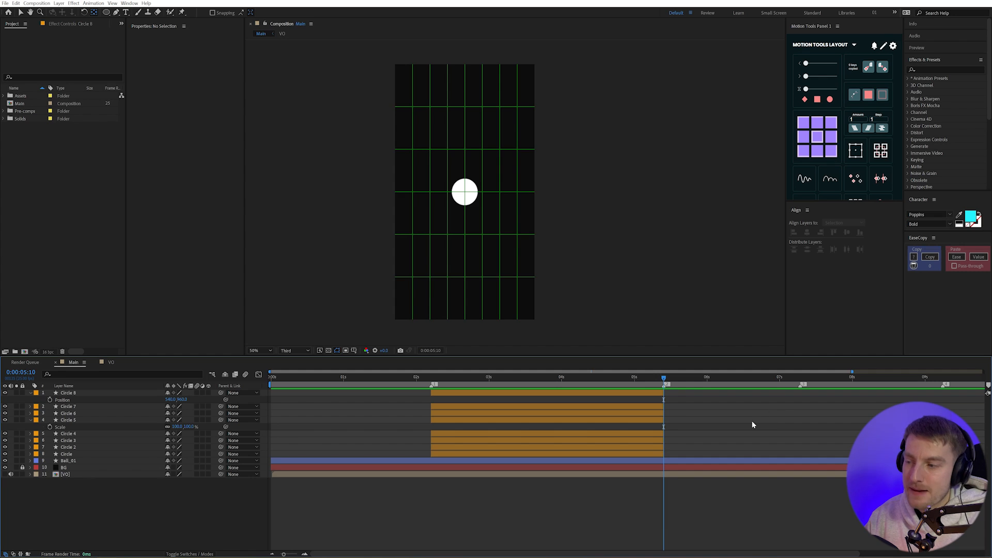
{"action": "left_click_drag", "start_coordinate": [769, 377], "coordinate": [734, 377]}
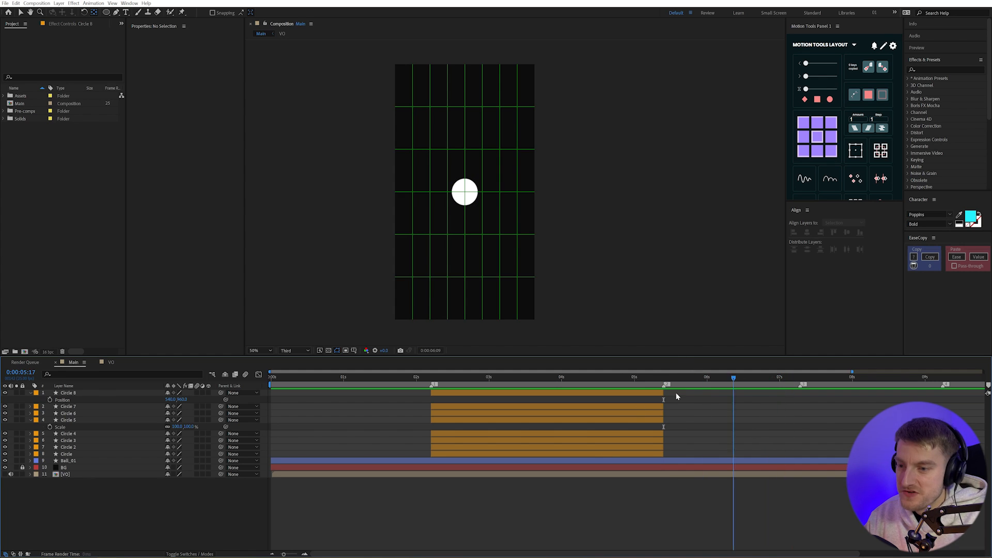
{"action": "key", "text": "j"}
{"action": "left_click", "coordinate": [59, 3]}
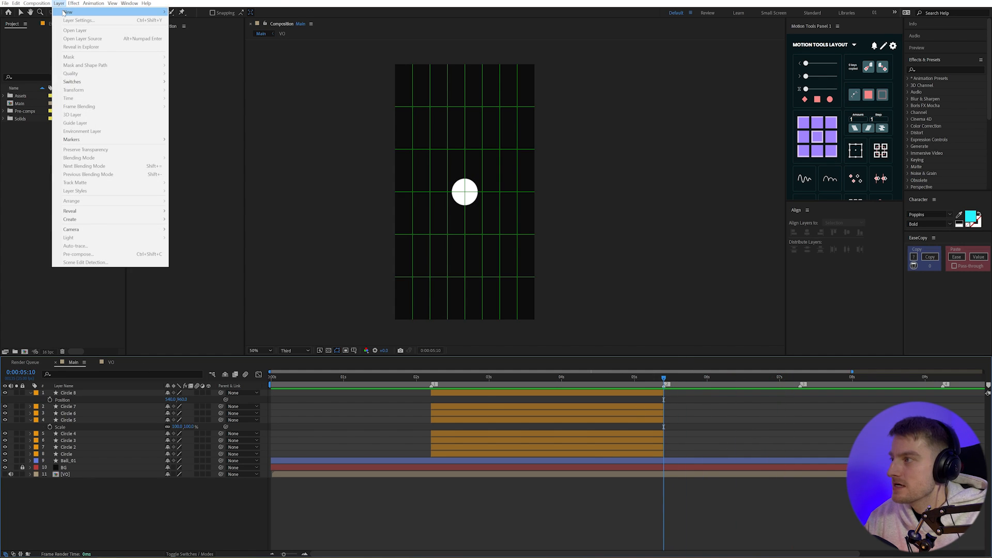
{"action": "mouse_move", "coordinate": [103, 12]}
{"action": "left_click", "coordinate": [225, 38]}
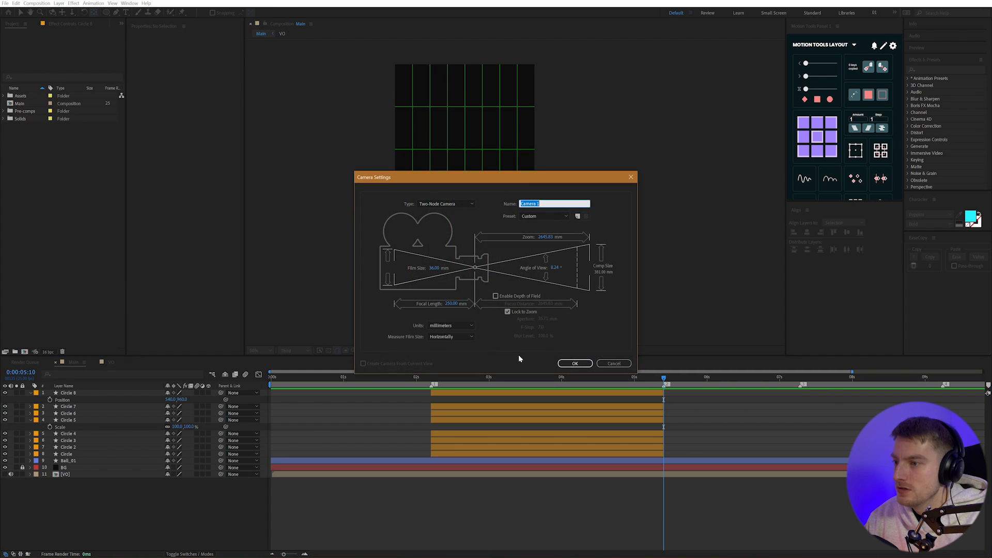
{"action": "left_click", "coordinate": [572, 363]}
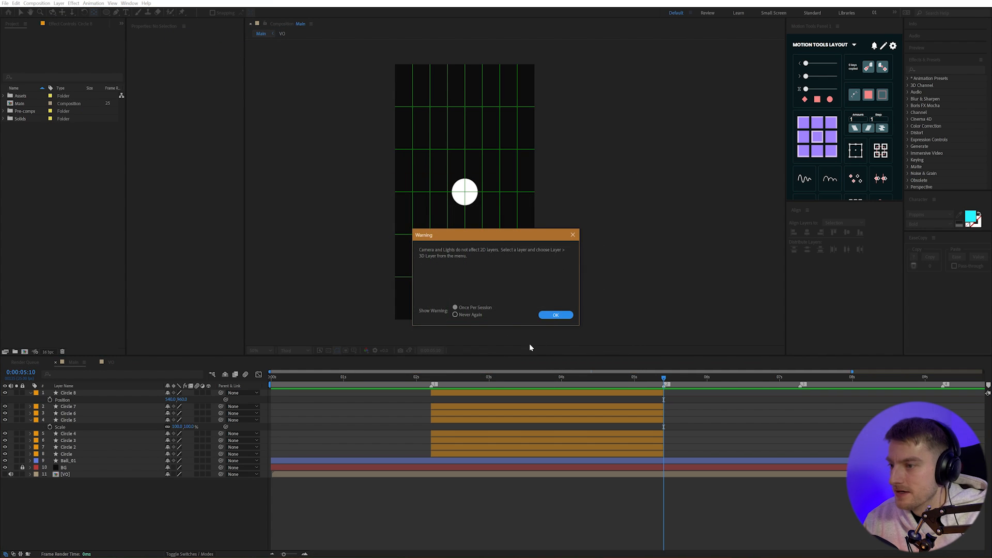
{"action": "key", "text": "Return"}
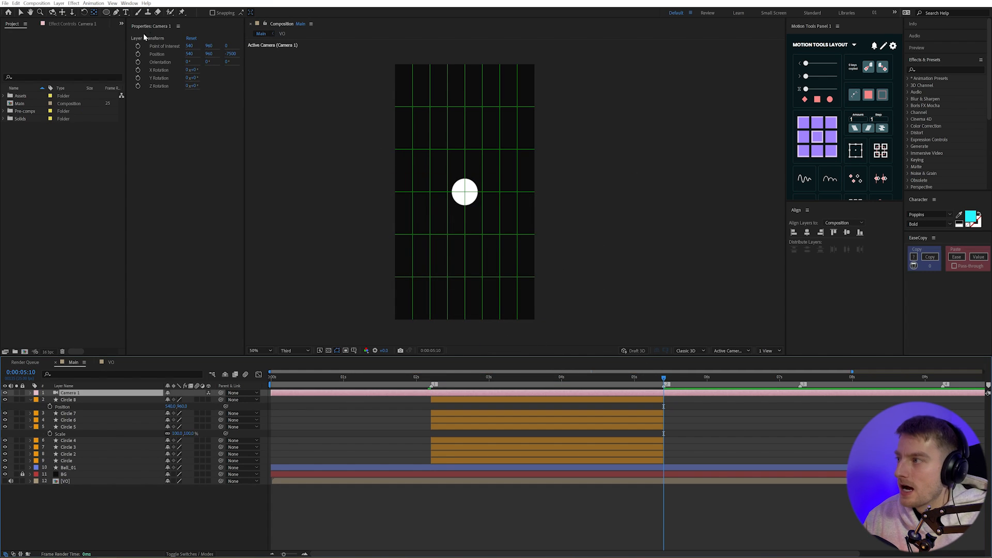
Add a null object named CAM CTRL and make it a 3D layer.
{"action": "left_click", "coordinate": [59, 3]}
{"action": "mouse_move", "coordinate": [130, 12]}
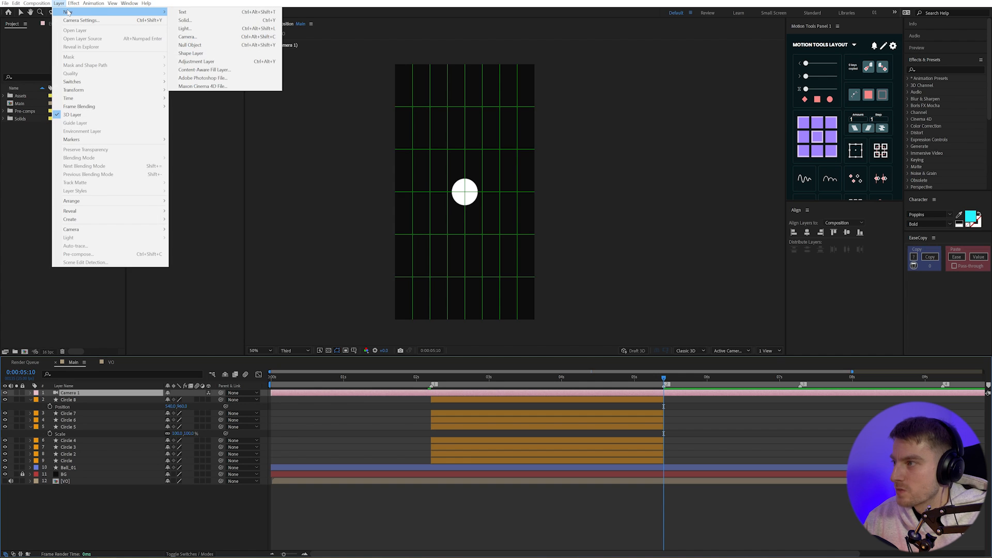
{"action": "left_click", "coordinate": [190, 45]}
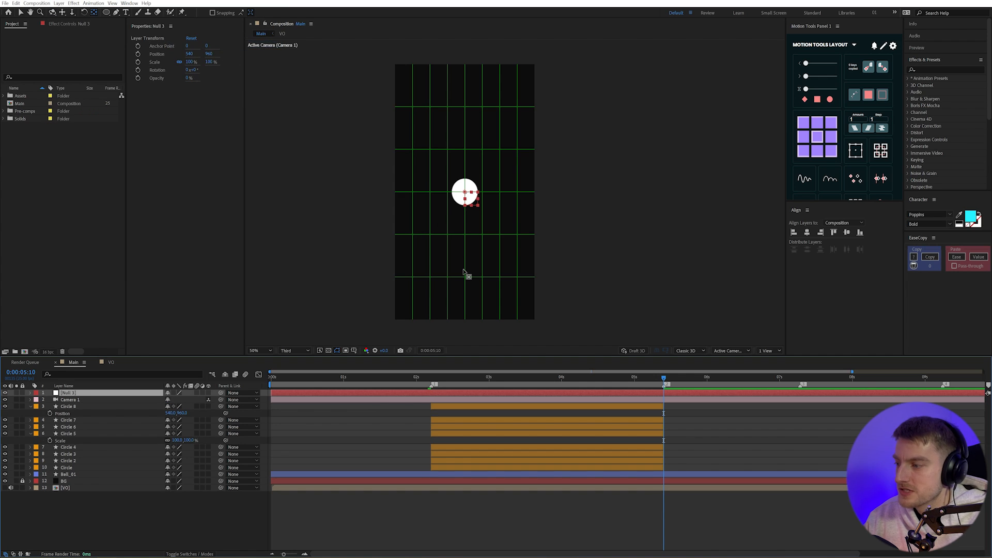
{"action": "key", "text": "Return"}
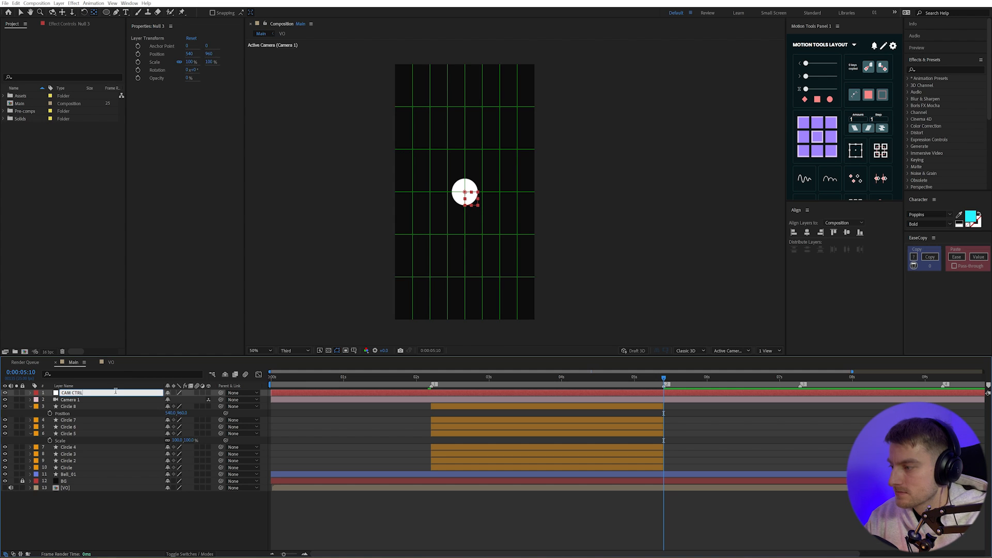
{"action": "type", "text": "CAM CTRL"}
{"action": "key", "text": "Return"}
{"action": "left_click", "coordinate": [208, 392]}
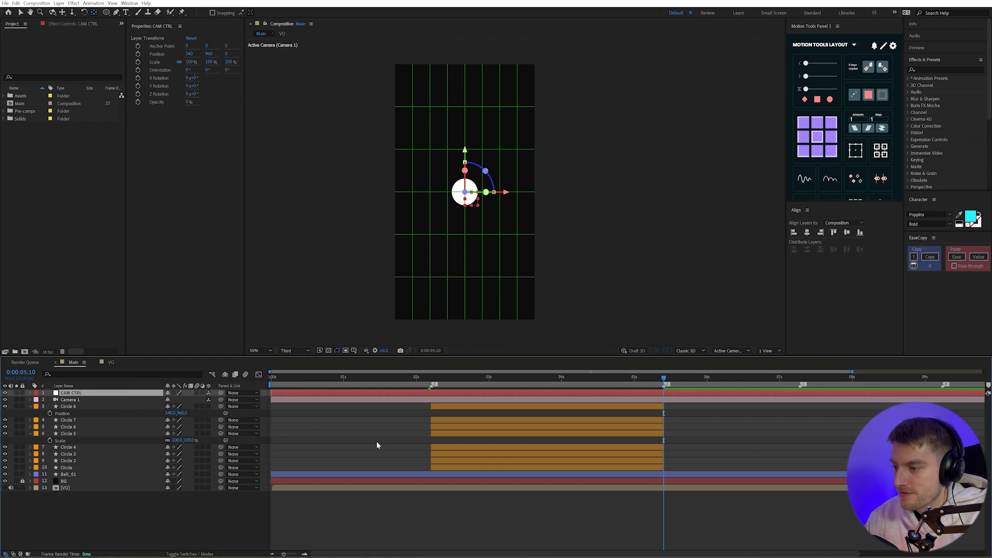
Parent Camera 1 to the CAM CTRL null.
{"action": "left_click", "coordinate": [582, 409]}
{"action": "left_click", "coordinate": [347, 400]}
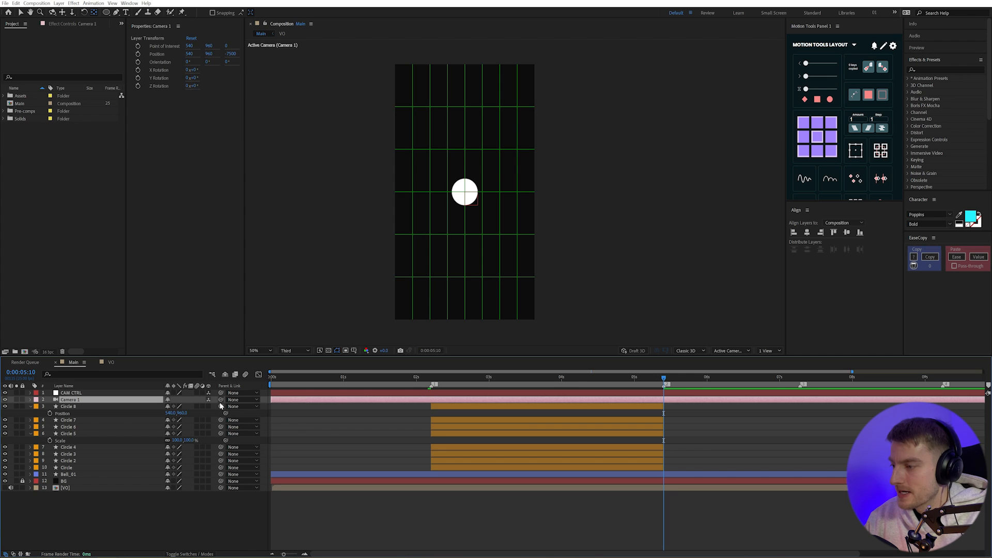
{"action": "left_click_drag", "start_coordinate": [166, 405], "coordinate": [77, 393]}
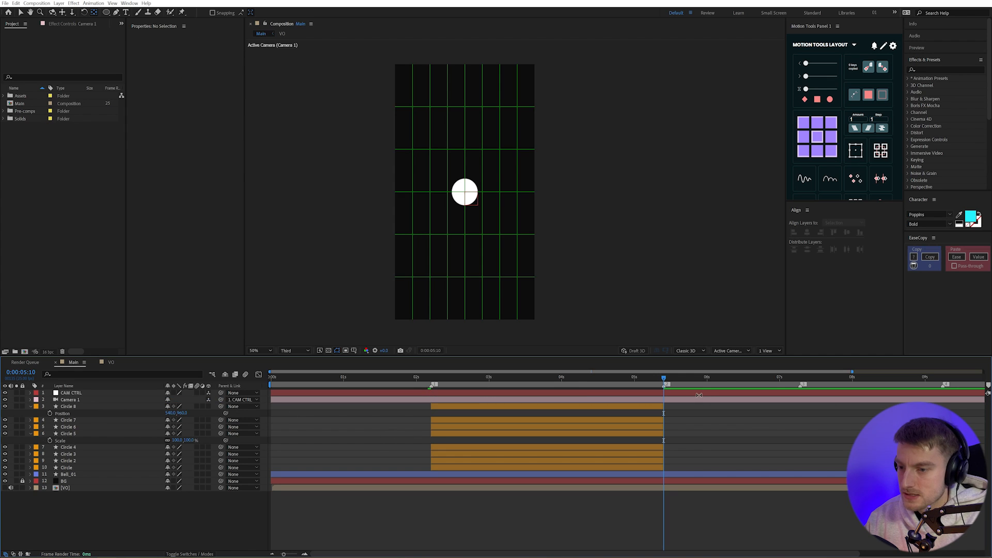
Make Ball_01 a 3D layer and test moving the CAM CTRL null's position, restoring it to 540, 960, 0.
{"action": "left_click", "coordinate": [699, 395]}
{"action": "key", "text": "r"}
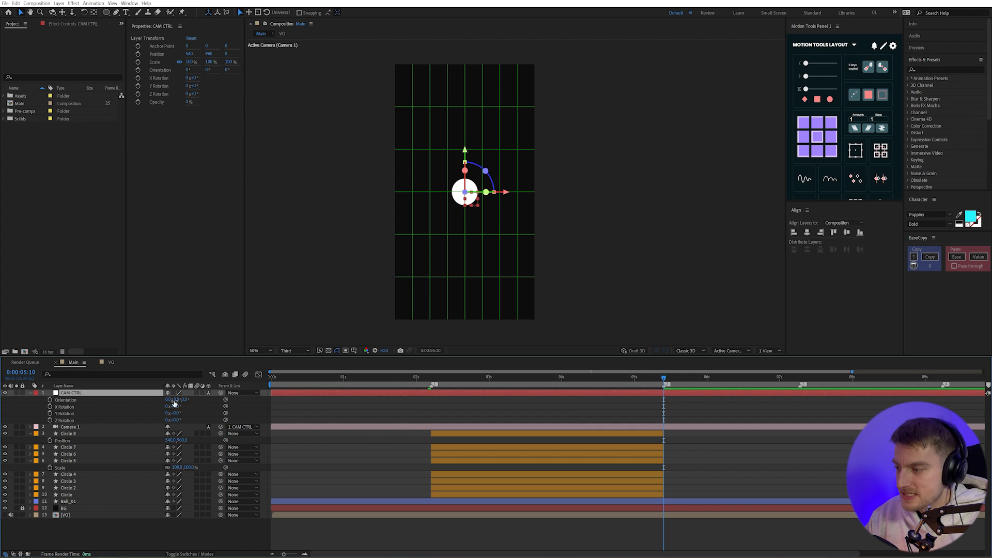
{"action": "key", "text": "p"}
{"action": "left_click_drag", "start_coordinate": [173, 404], "coordinate": [104, 403]}
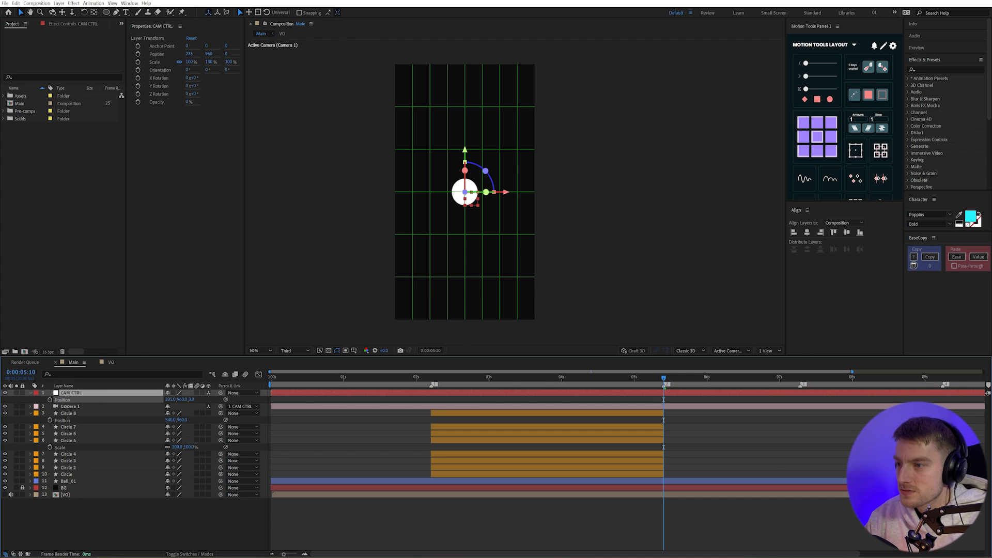
{"action": "key", "text": "ctrl+z"}
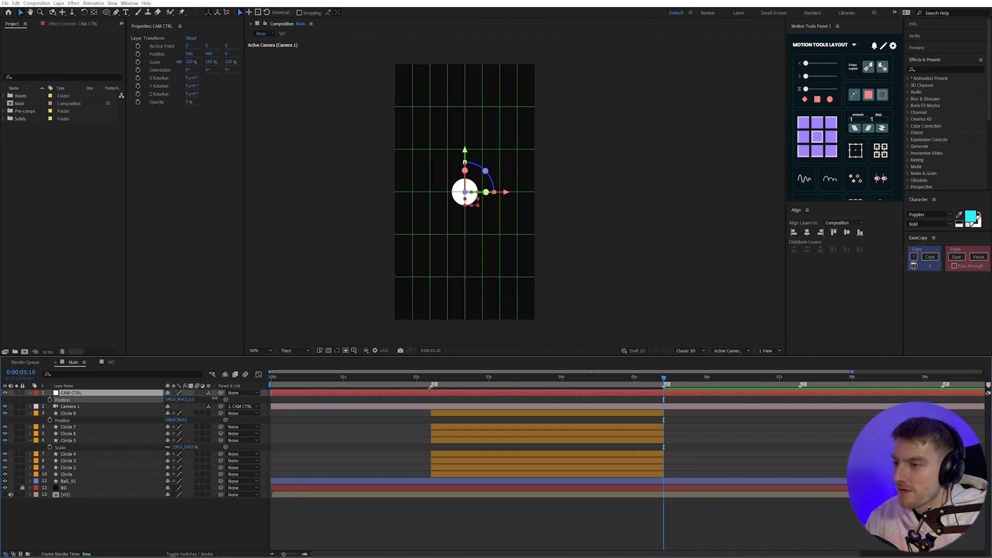
{"action": "key", "text": "ctrl+z"}
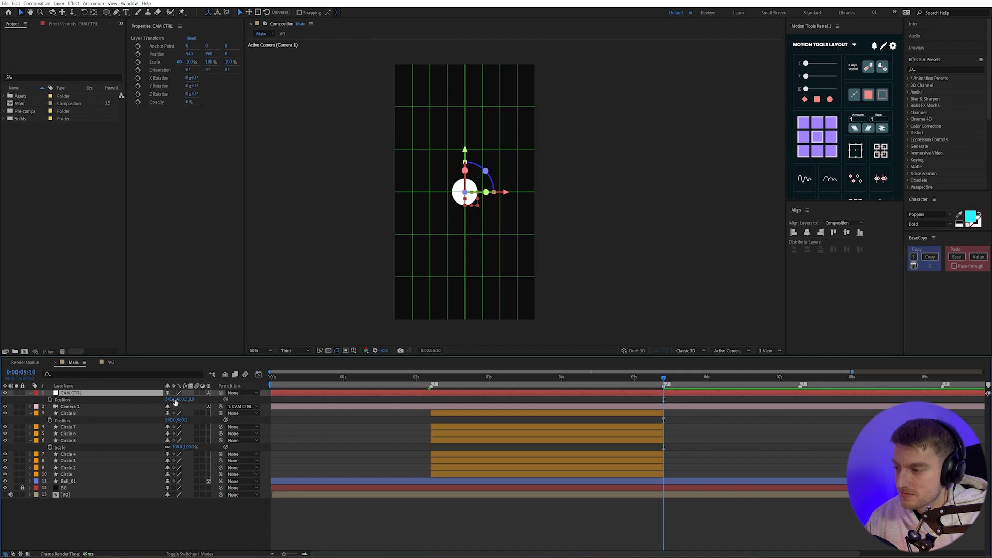
{"action": "left_click_drag", "start_coordinate": [174, 403], "coordinate": [85, 409]}
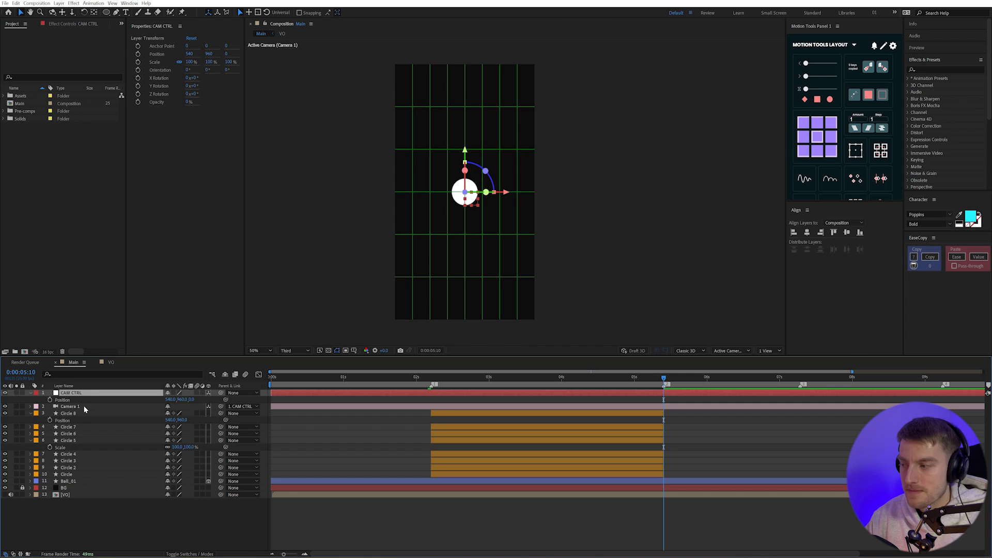
Try changing Camera 1's own position and orientation, and undo the changes.
{"action": "left_click", "coordinate": [71, 407]}
{"action": "key", "text": "p"}
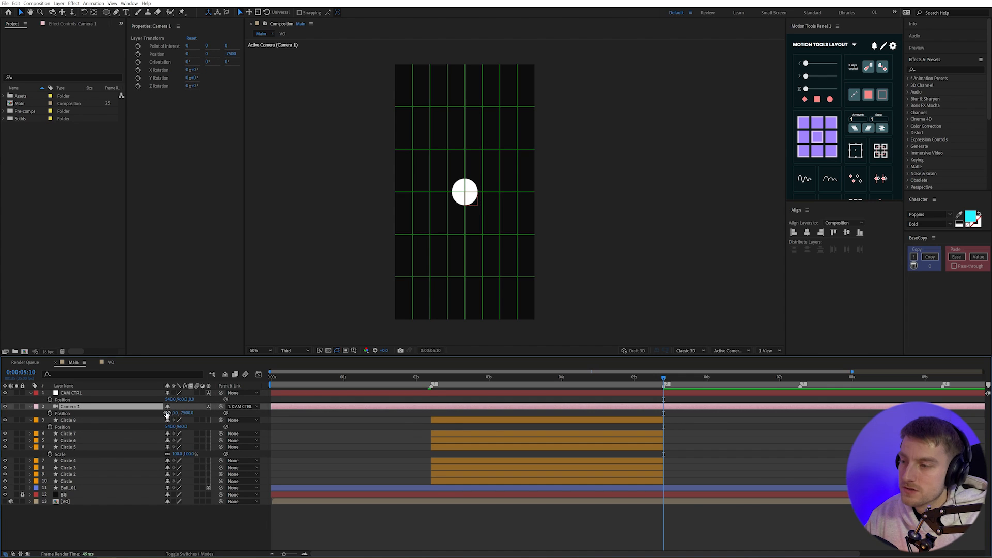
{"action": "left_click_drag", "start_coordinate": [166, 413], "coordinate": [236, 419]}
{"action": "key", "text": "ctrl+z"}
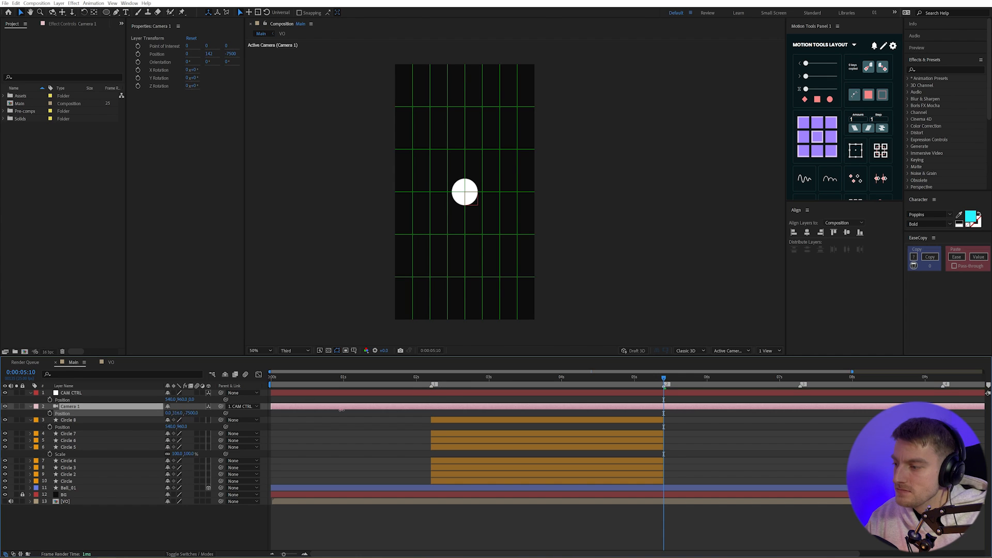
{"action": "key", "text": "r"}
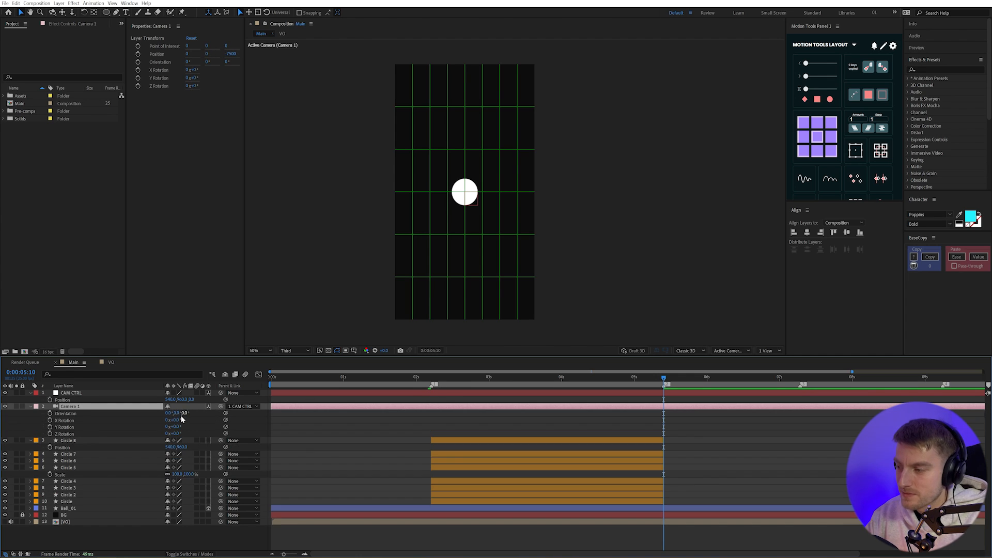
{"action": "mouse_move", "coordinate": [176, 414]}
{"action": "left_mouse_down"}
{"action": "mouse_move", "coordinate": [205, 408]}
{"action": "mouse_move", "coordinate": [177, 414]}
{"action": "left_mouse_up"}
{"action": "key", "text": "ctrl+z"}
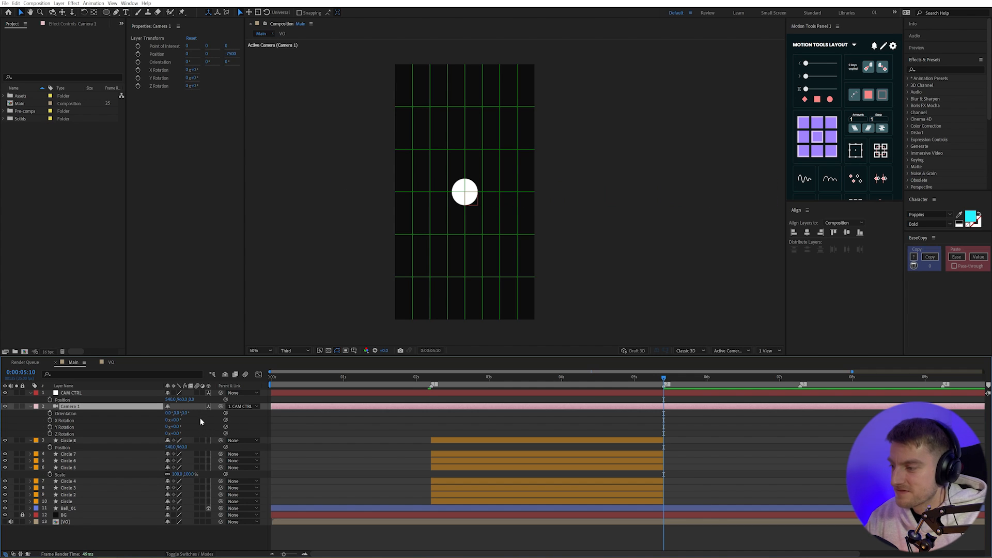
{"action": "key", "text": "r"}
Play the section from 0:00:05:10 and go to the marker at 0:00:07:07.
{"action": "left_click", "coordinate": [77, 395]}
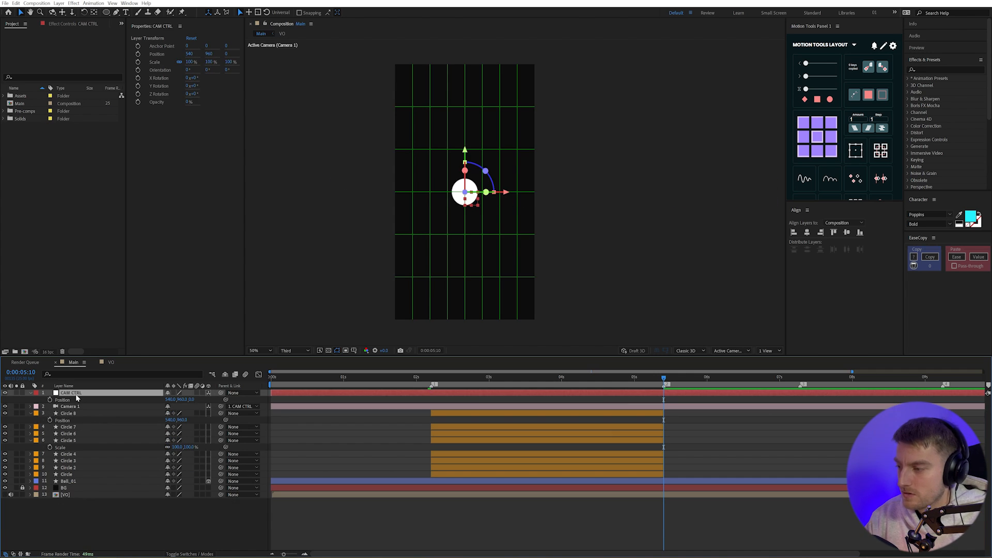
{"action": "left_click", "coordinate": [704, 414]}
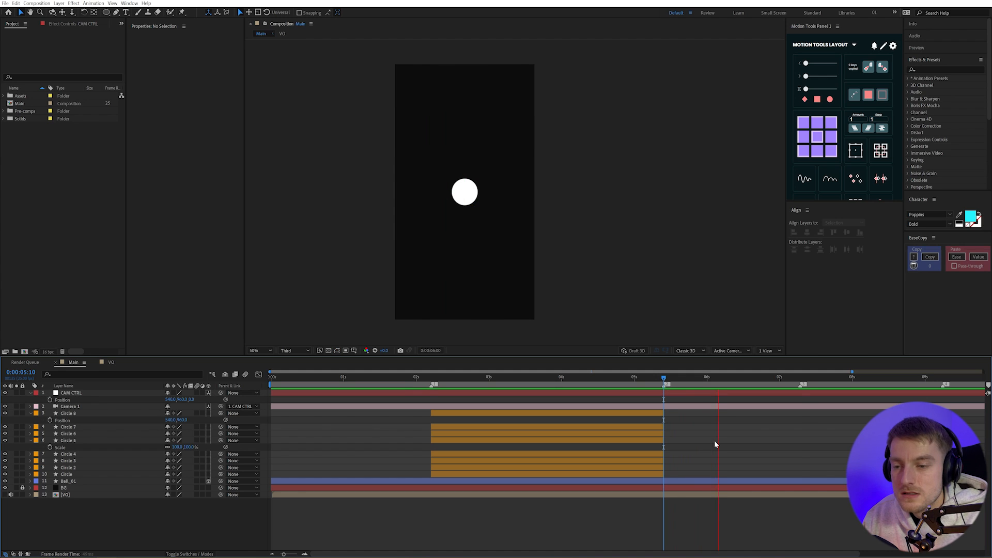
{"action": "key", "text": "k"}
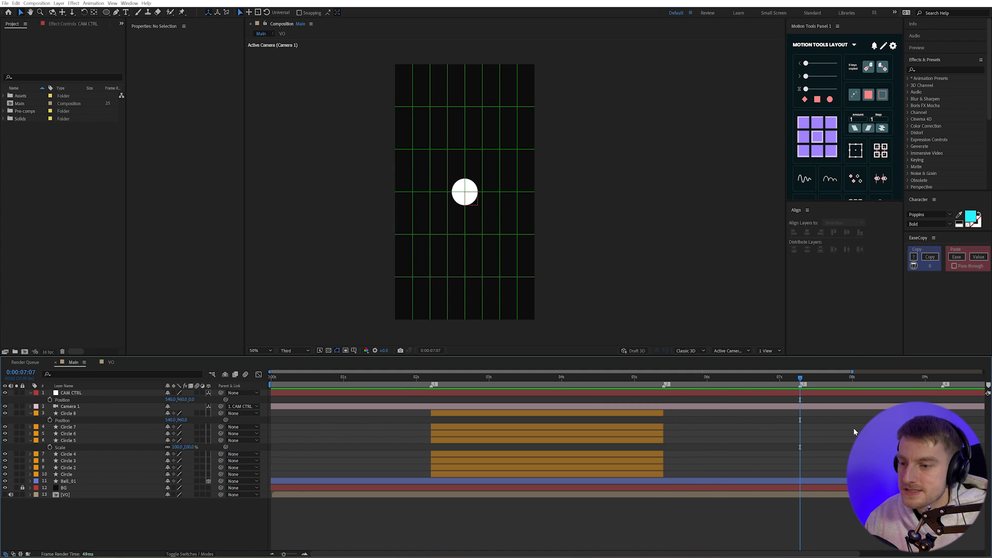
Draw an outlined circle of 640 by 640 with a white stroke and no fill, centred on the ball, as a new shape layer.
{"action": "left_click", "coordinate": [731, 408]}
{"action": "left_click", "coordinate": [758, 435]}
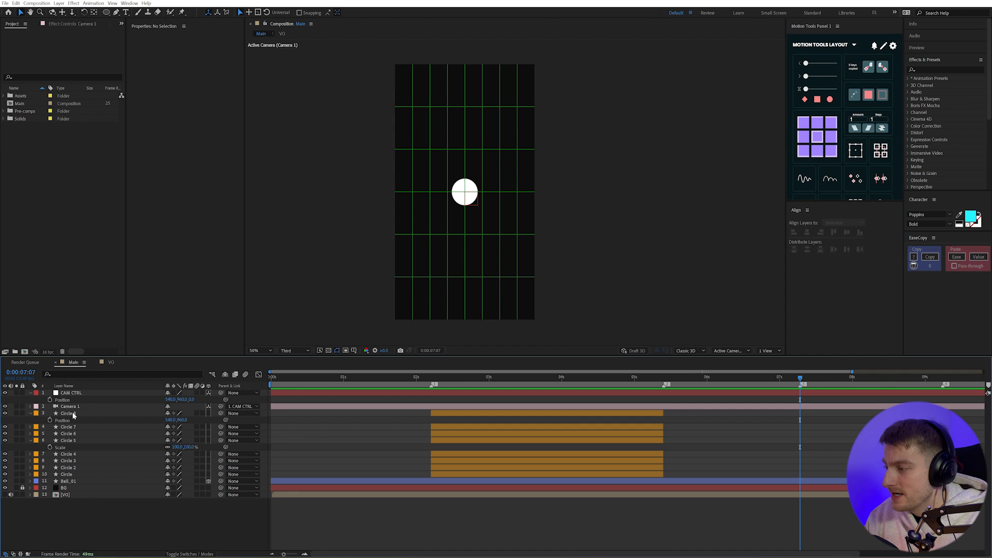
{"action": "left_click", "coordinate": [106, 12]}
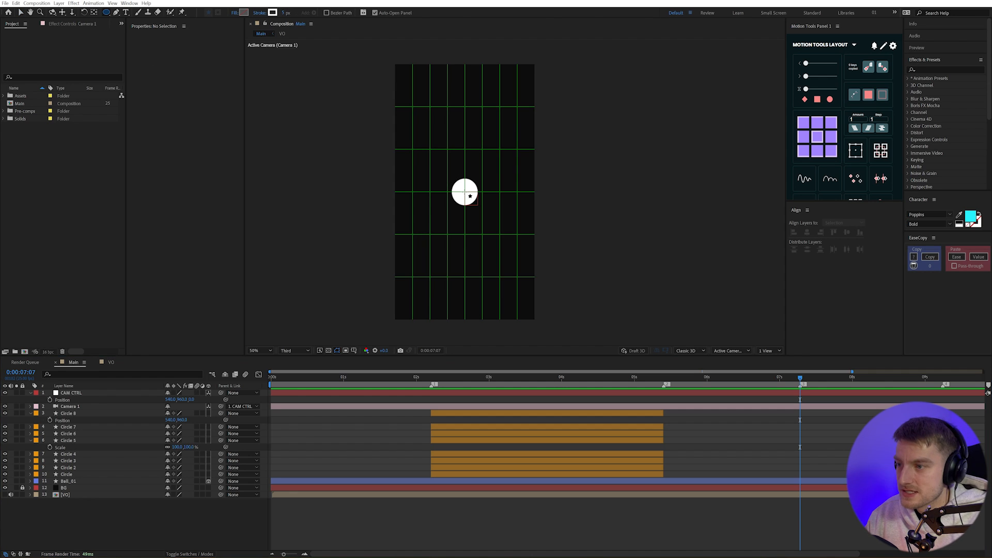
{"action": "left_click_drag", "start_coordinate": [468, 194], "coordinate": [423, 155]}
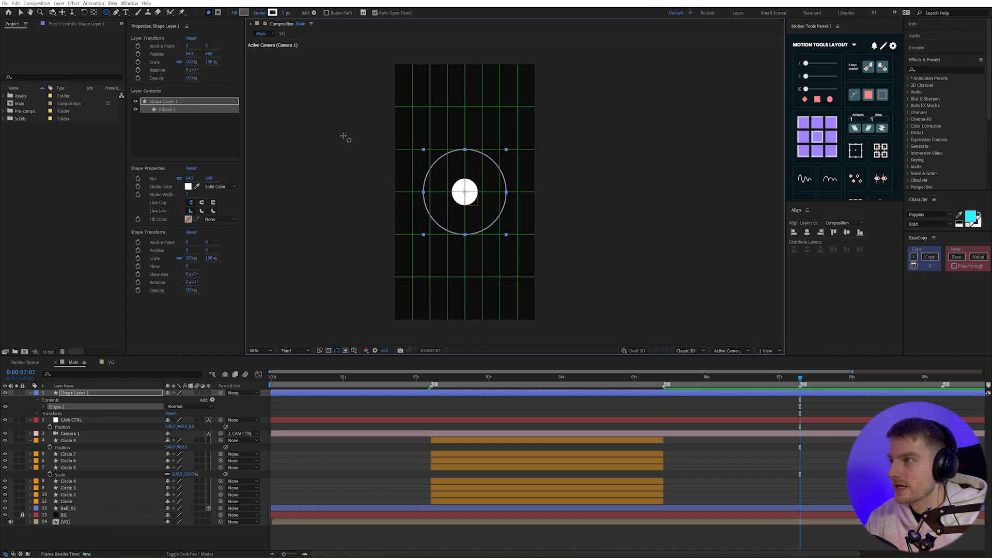
Set the new circle's stroke width to 10 px.
{"action": "left_click", "coordinate": [285, 13]}
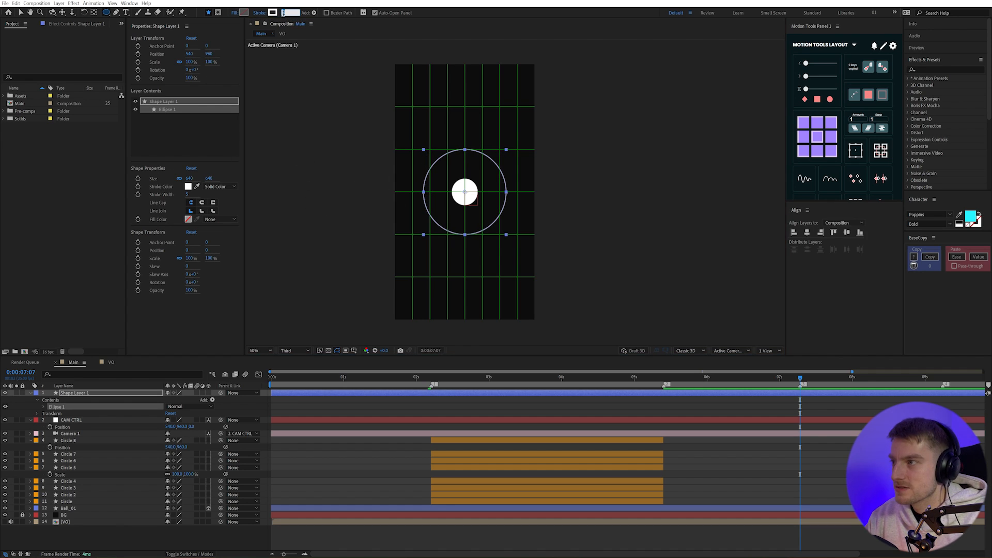
{"action": "type", "text": "10"}
{"action": "key", "text": "Return"}
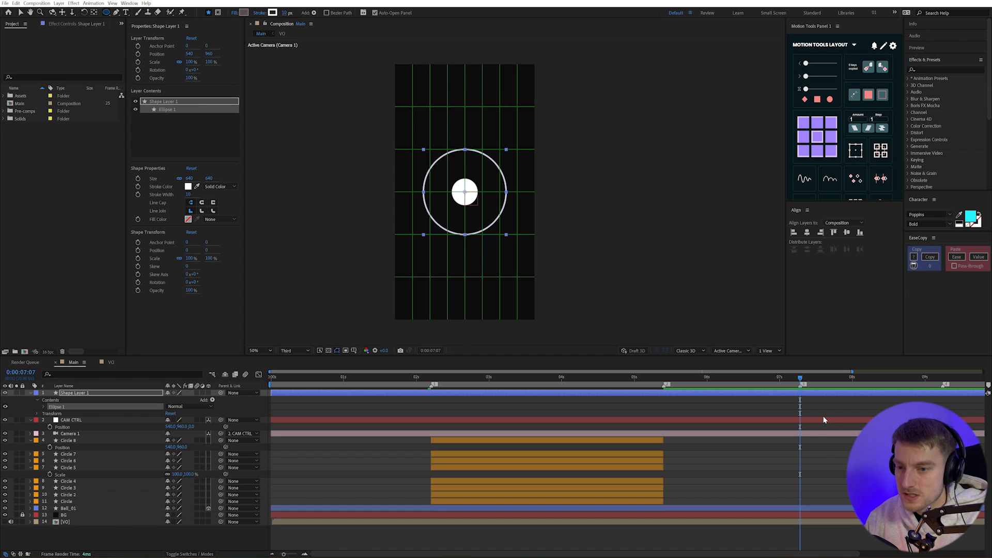
Trim the new circle layer to run from the marker at 0:00:07:07 to the marker at 0:00:09:06.
{"action": "key", "text": "alt+bracketleft"}
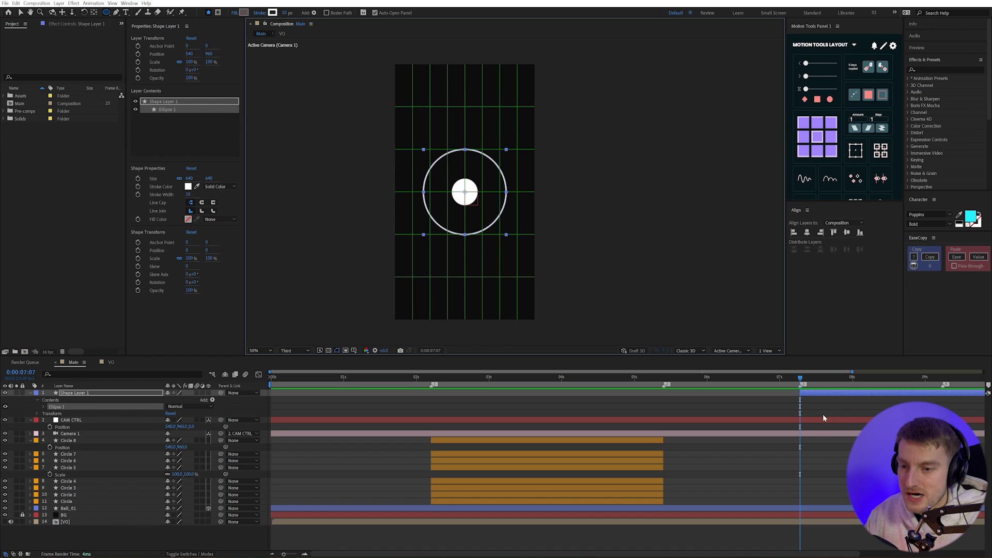
{"action": "left_click", "coordinate": [944, 383]}
{"action": "key", "text": "alt+bracketright"}
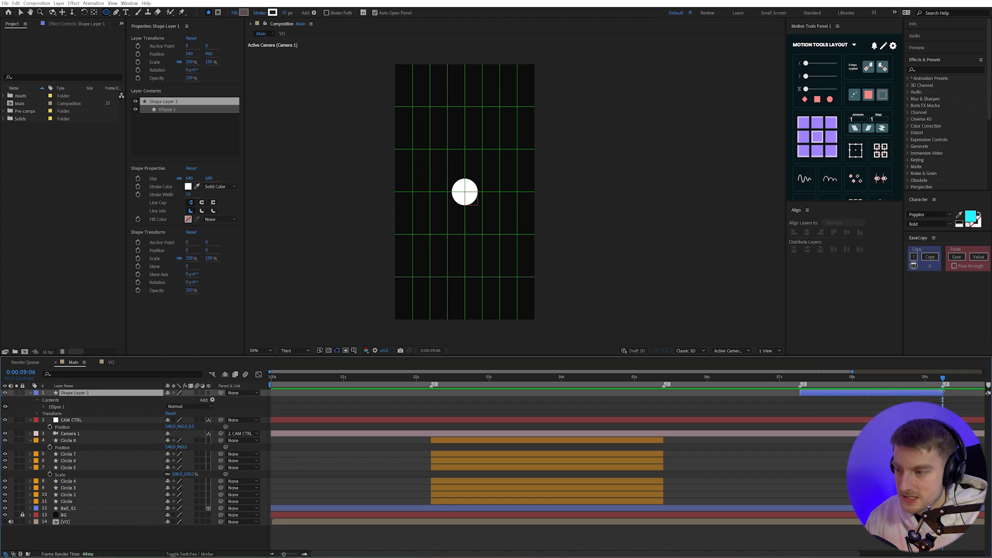
Give the new circle layer a purple label and move it below Camera 1 in the layer order.
{"action": "left_click", "coordinate": [35, 393]}
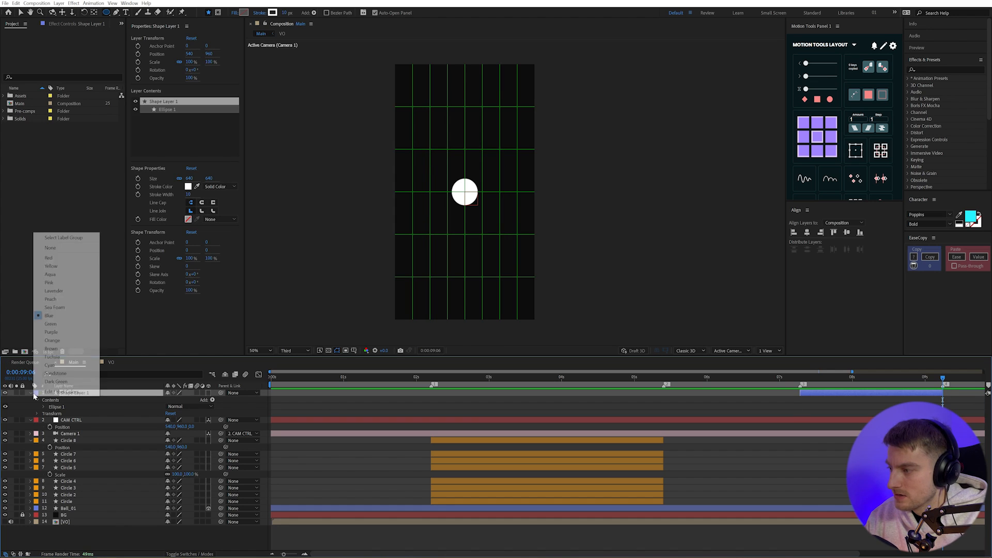
{"action": "left_click", "coordinate": [59, 290]}
{"action": "key", "text": "minus"}
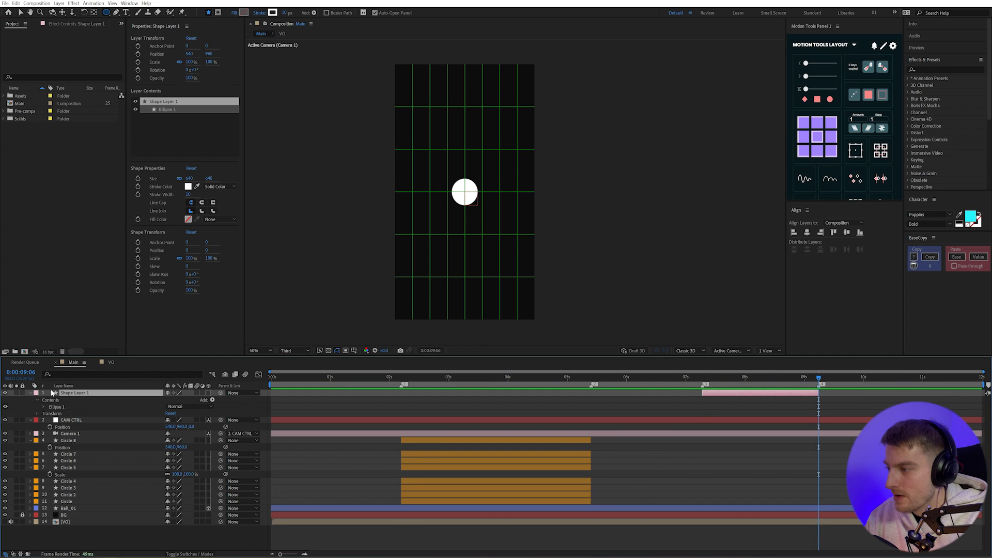
{"action": "left_click", "coordinate": [35, 393]}
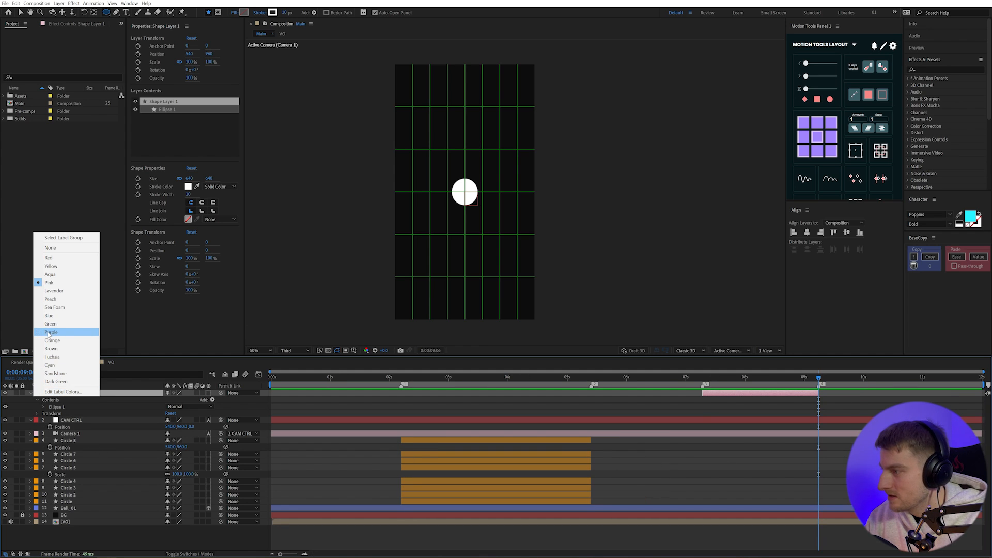
{"action": "left_click", "coordinate": [49, 333]}
{"action": "left_click_drag", "start_coordinate": [89, 402], "coordinate": [95, 439]}
{"action": "key", "text": "F2"}
Play the section from 0:00:05:12 and return to the marker at 0:00:07:07.
{"action": "left_click", "coordinate": [596, 377]}
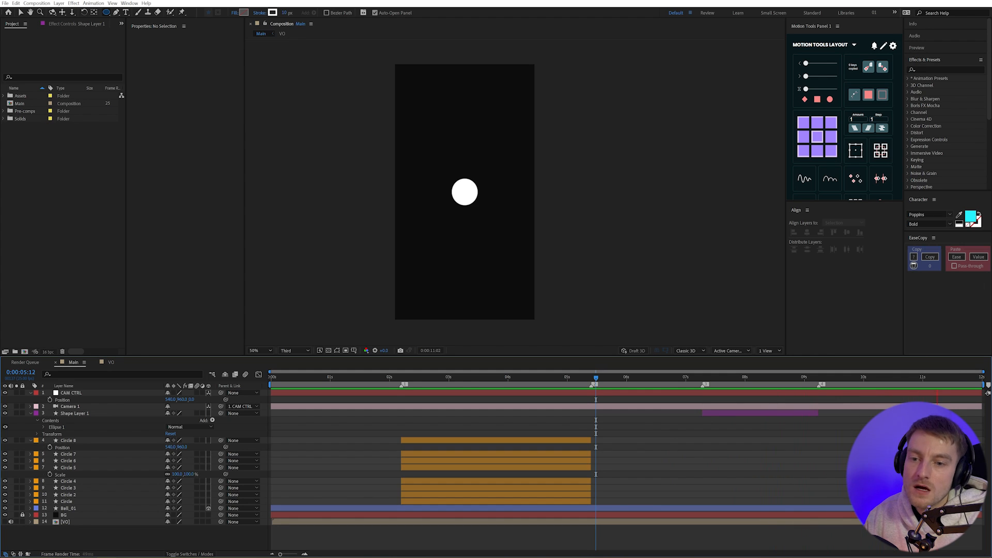
{"action": "left_click", "coordinate": [820, 379]}
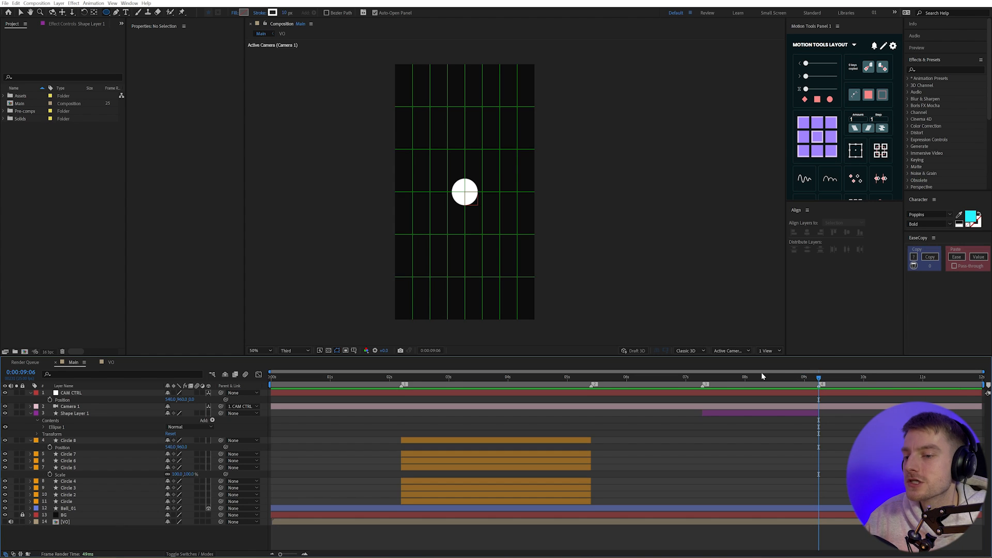
{"action": "left_click", "coordinate": [703, 382]}
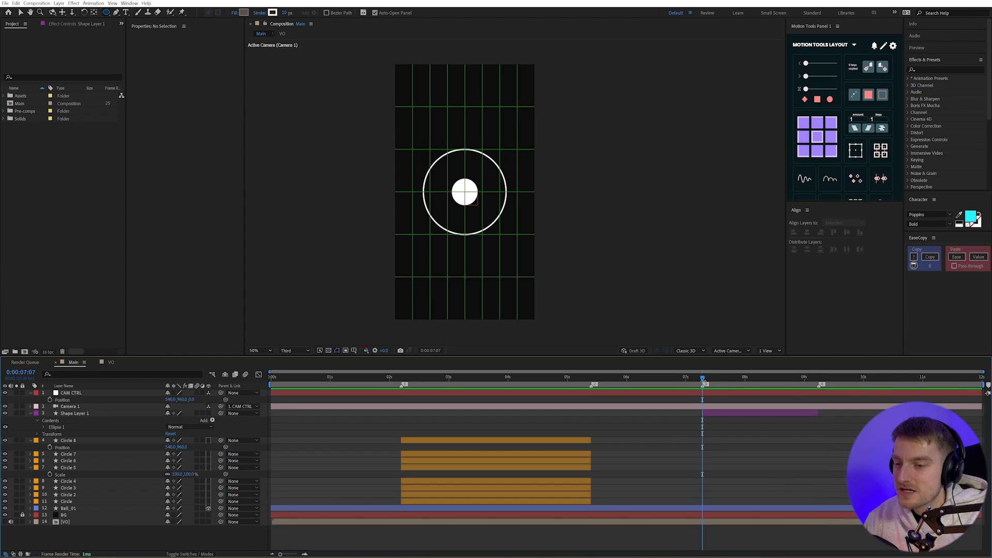
{"action": "left_click", "coordinate": [382, 380]}
{"action": "left_click_drag", "start_coordinate": [417, 378], "coordinate": [703, 379]}
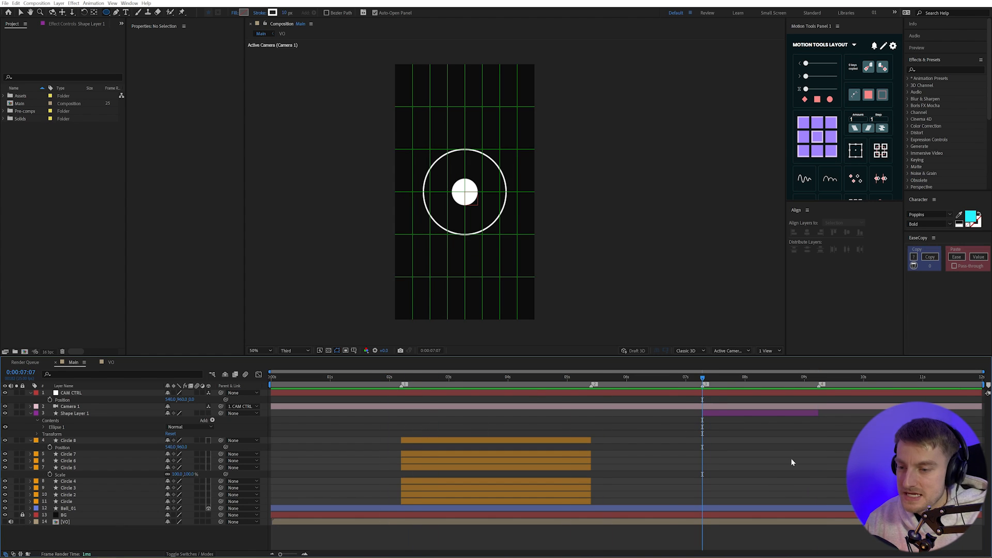
Rename the purple circle layer as Clock Face.
{"action": "left_click", "coordinate": [757, 413]}
{"action": "scroll", "coordinate": [497, 224], "scroll_direction": "up", "scroll_amount": 2}
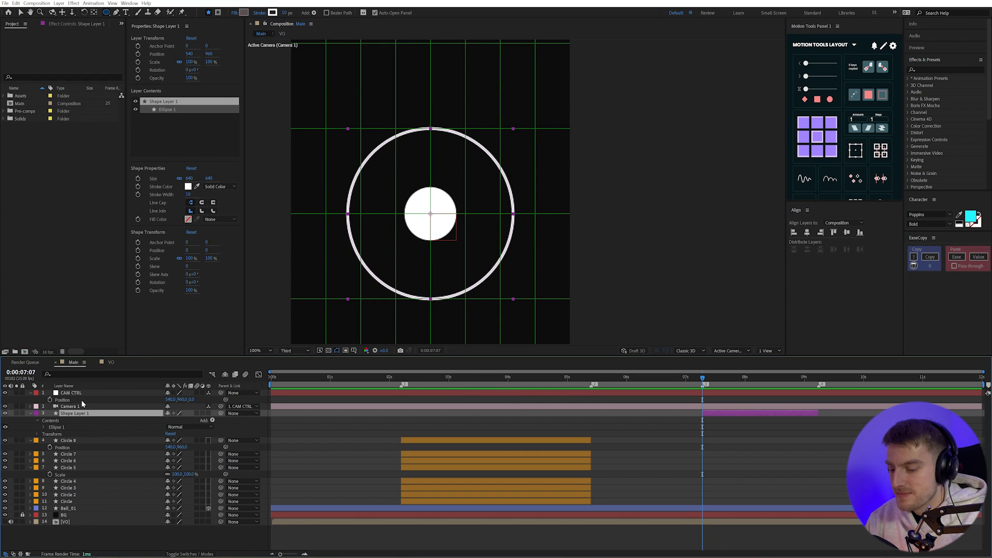
{"action": "key", "text": "Return"}
{"action": "type", "text": "Circle"}
{"action": "key", "text": "Return"}
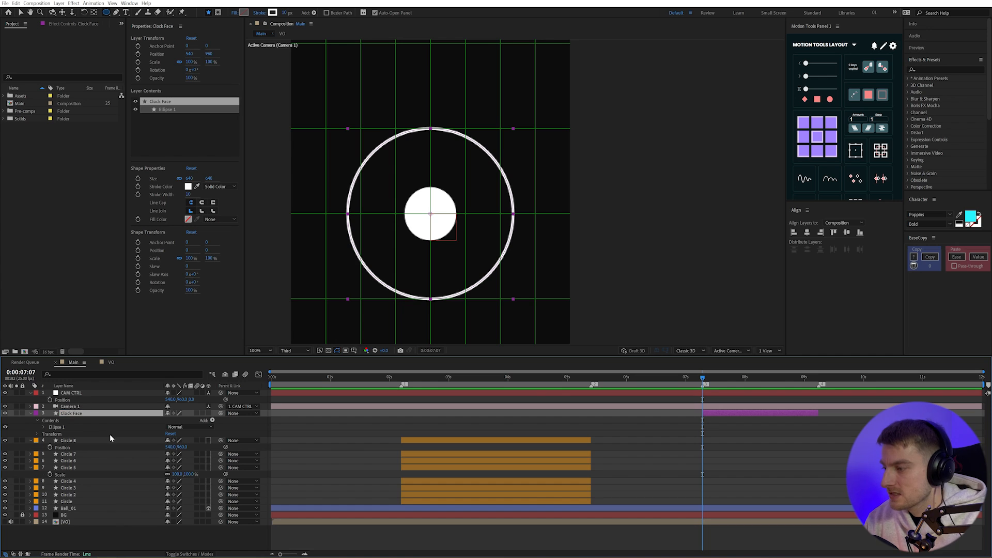
Draw an open L-shaped path as a new shape layer, from above the ball to its centre and out to the right.
{"action": "left_click", "coordinate": [303, 437]}
{"action": "left_click", "coordinate": [117, 13]}
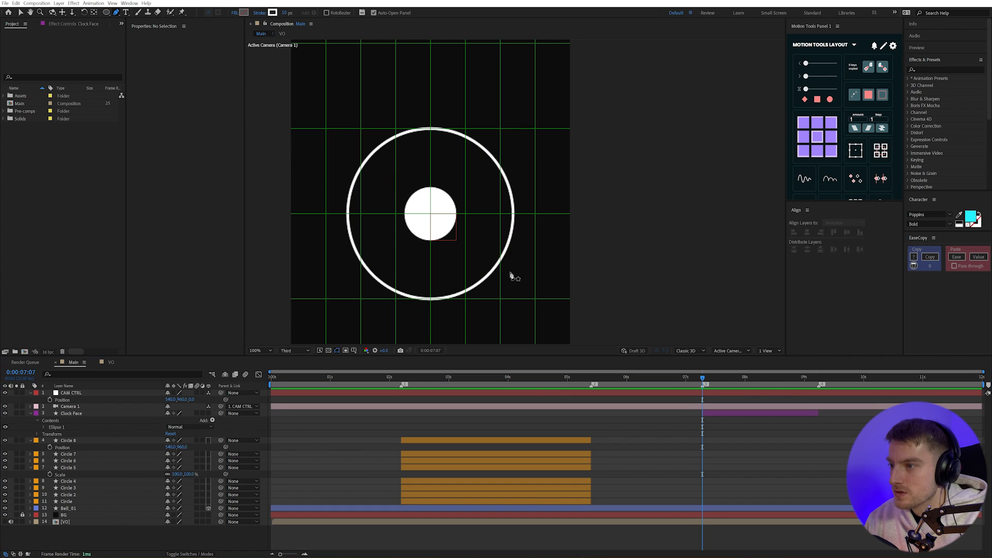
{"action": "left_click", "coordinate": [431, 161]}
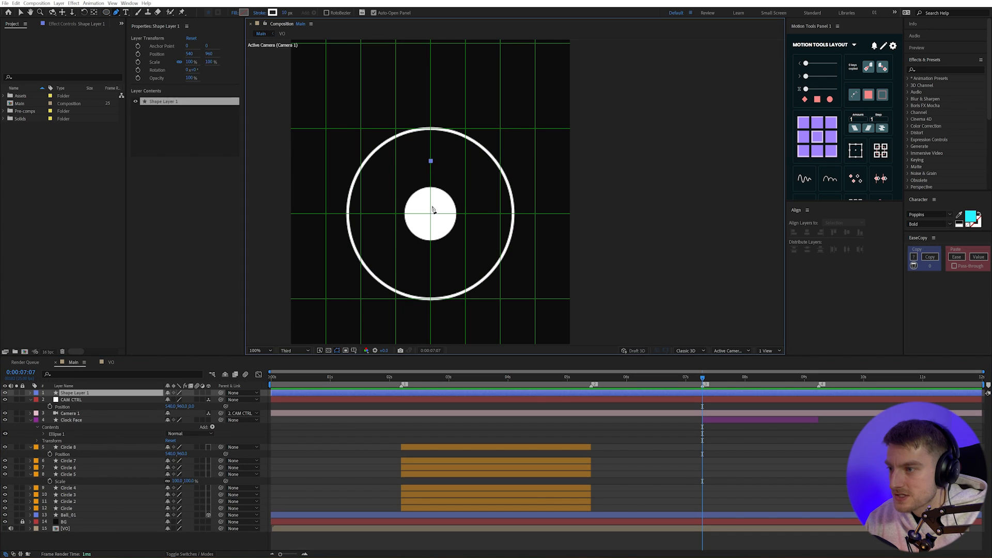
{"action": "left_click", "coordinate": [431, 213]}
{"action": "left_click", "coordinate": [477, 213]}
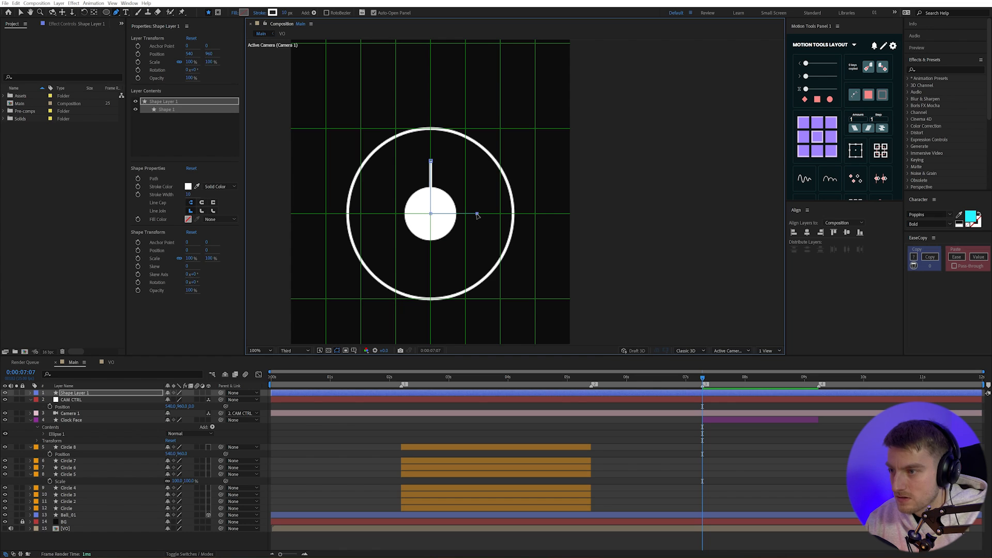
{"action": "left_click", "coordinate": [760, 466]}
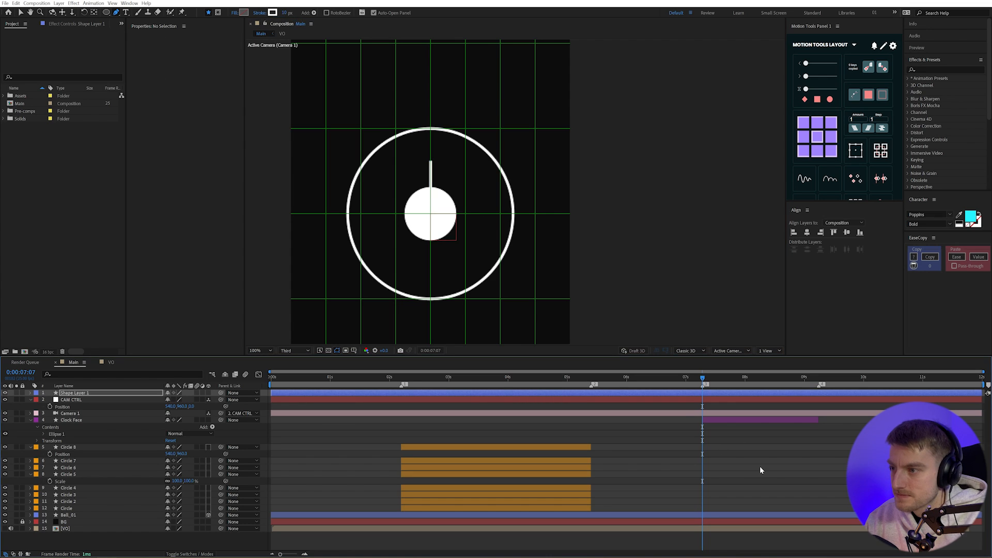
Rename the L-shaped path's layer as Clock Hands and place it directly above Clock Face.
{"action": "left_click", "coordinate": [75, 394]}
{"action": "key", "text": "Return"}
{"action": "type", "text": "Clock Hands"}
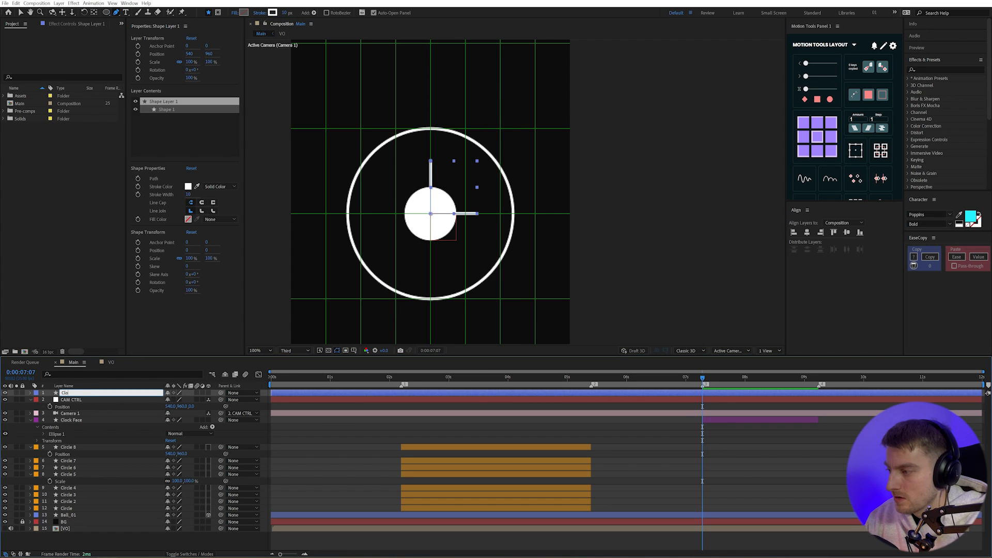
{"action": "key", "text": "Return"}
{"action": "left_click_drag", "start_coordinate": [75, 394], "coordinate": [79, 422]}
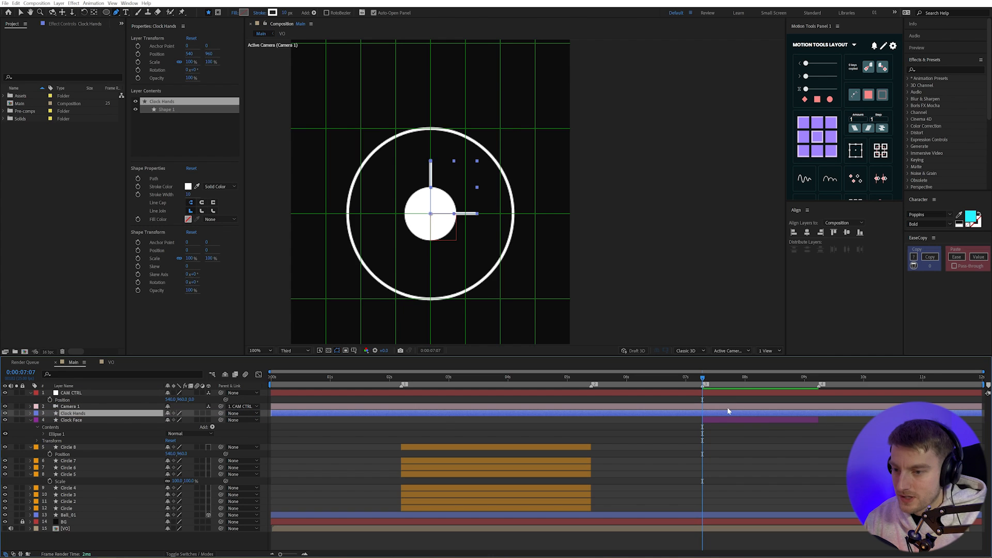
Trim the Clock Hands layer to start at 0:00:07:07 and end together with the Clock Face layer.
{"action": "key", "text": "alt+bracketleft"}
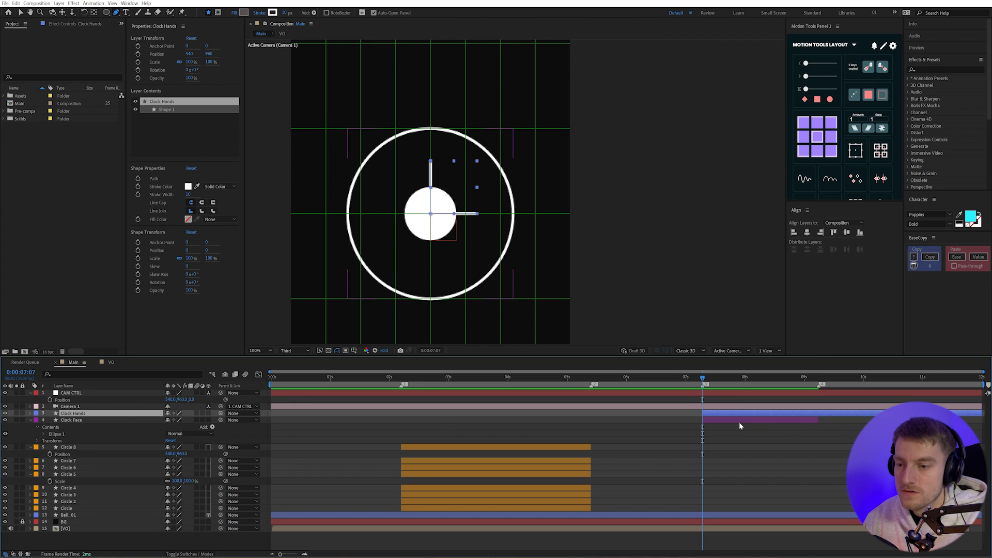
{"action": "left_click", "coordinate": [818, 379]}
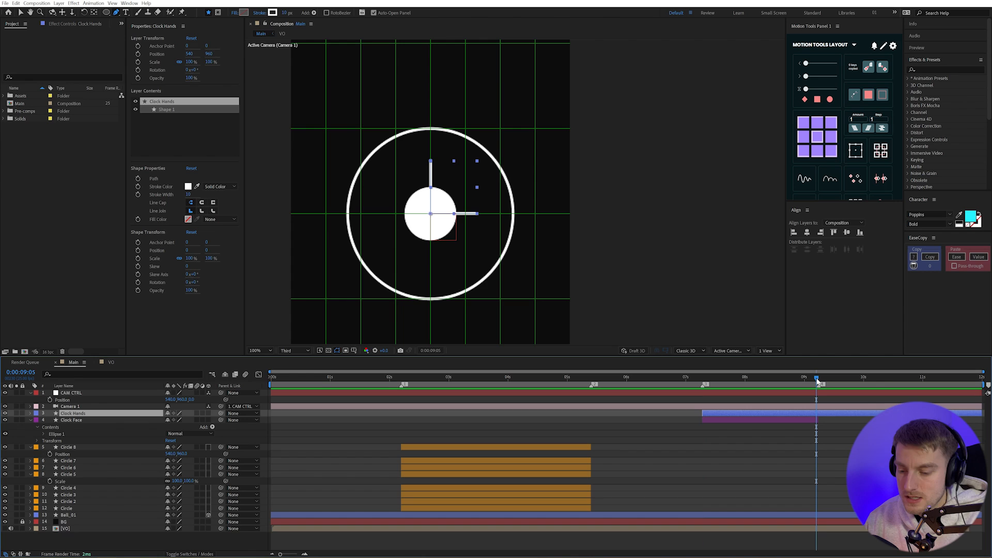
{"action": "key", "text": "alt+bracketright"}
{"action": "left_click", "coordinate": [836, 419]}
{"action": "scroll", "coordinate": [806, 423], "scroll_direction": "up", "scroll_amount": 4}
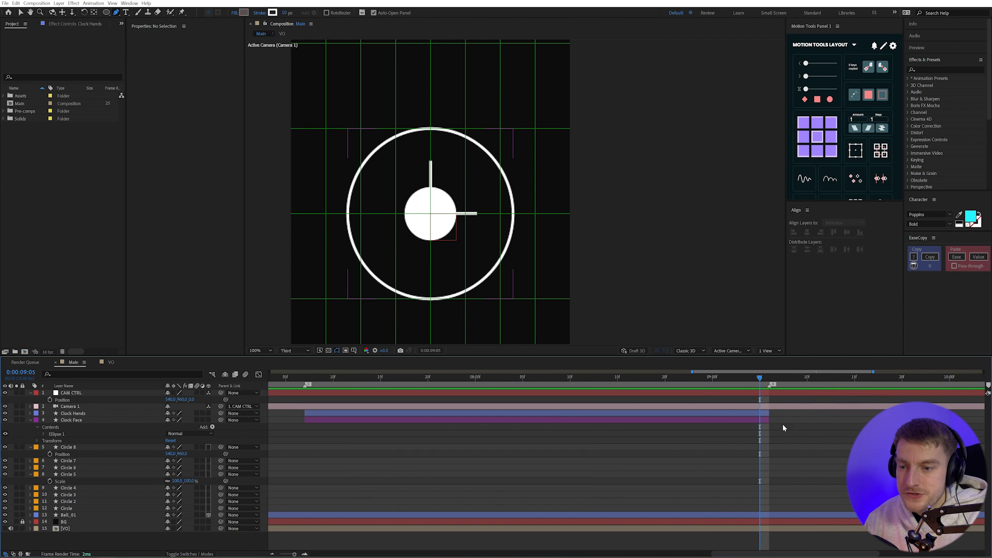
{"action": "left_click", "coordinate": [754, 415]}
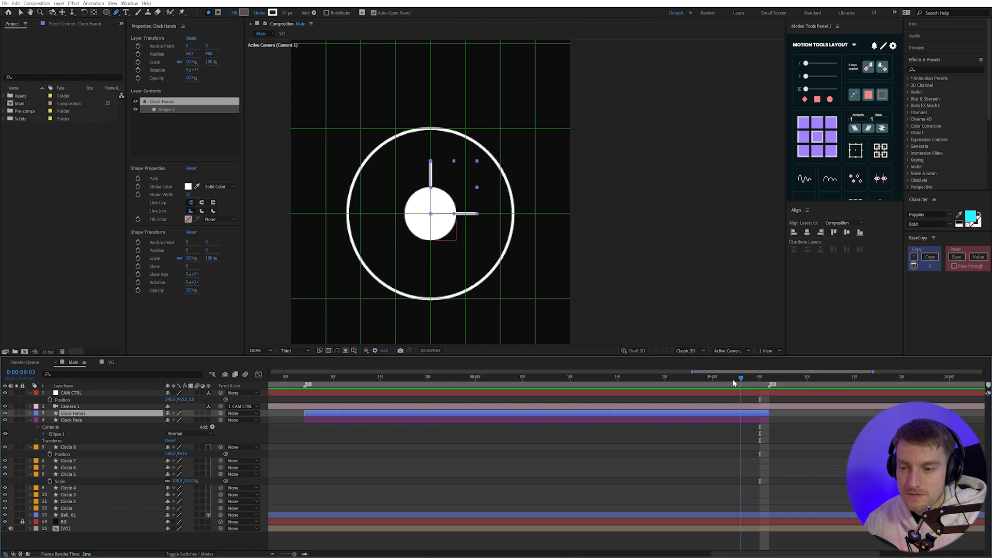
{"action": "scroll", "coordinate": [786, 382], "scroll_direction": "down", "scroll_amount": 5}
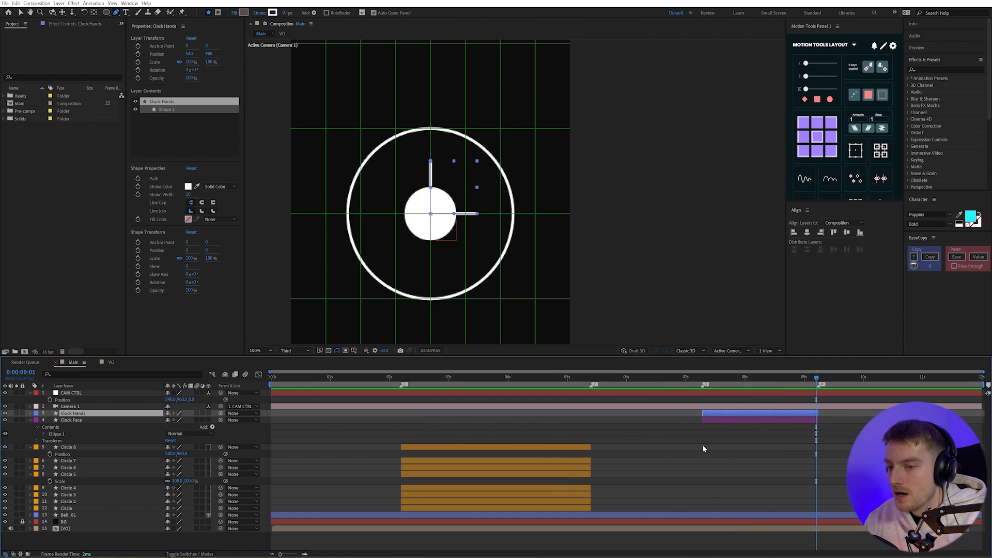
Play the section from 0:00:06:13, then preview the composition from its start through the flower section.
{"action": "left_click_drag", "start_coordinate": [804, 383], "coordinate": [658, 426]}
{"action": "left_click", "coordinate": [788, 489]}
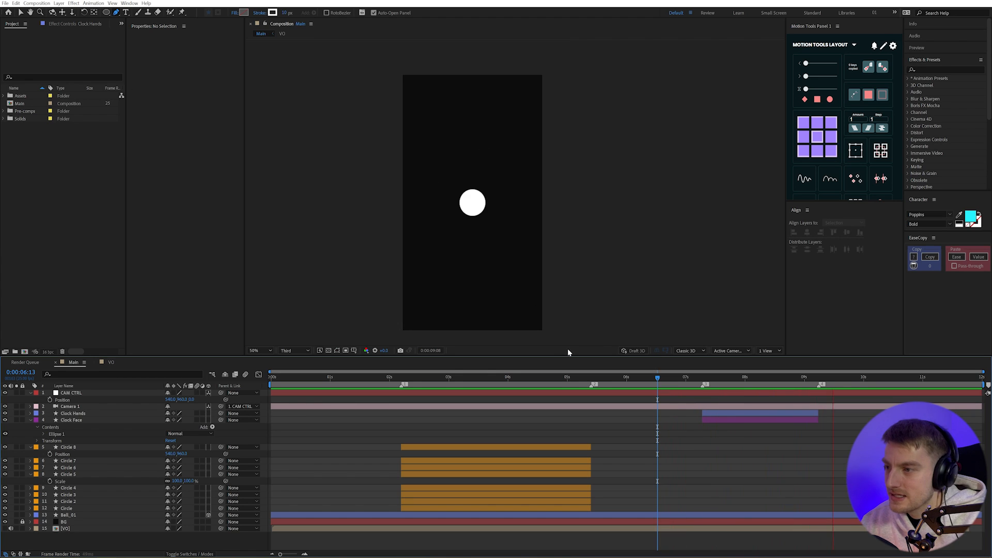
{"action": "key", "text": "space"}
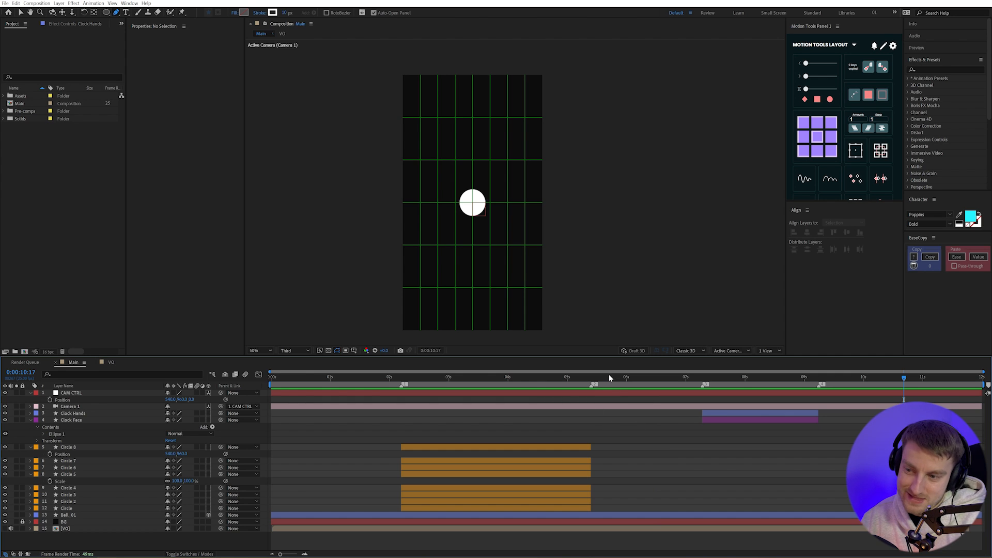
{"action": "key", "text": "space"}
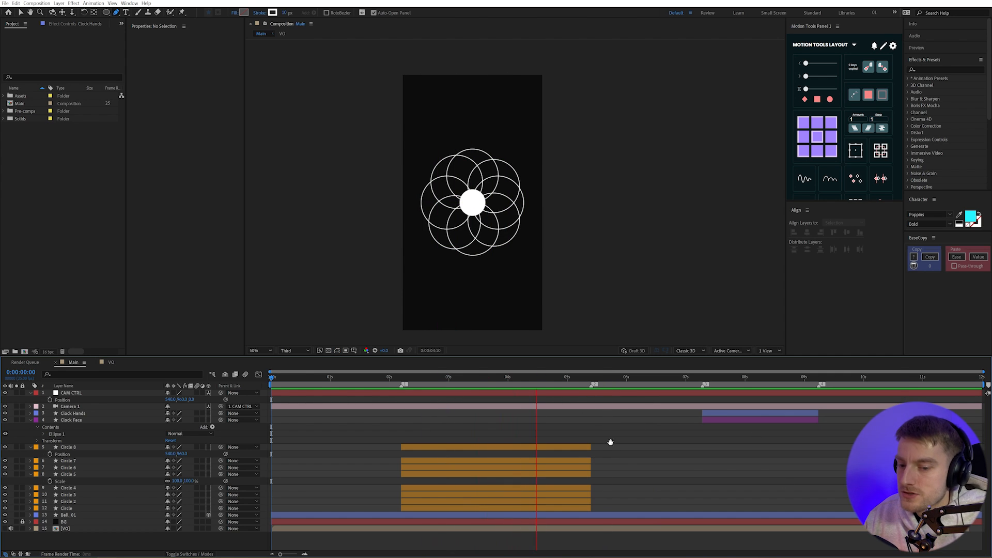
{"action": "key", "text": "space"}
Reveal only the keyframed properties of all layers and go to the marker at 0:00:02:05.
{"action": "key", "text": "ctrl+a"}
{"action": "key", "text": "u"}
{"action": "left_click", "coordinate": [631, 454]}
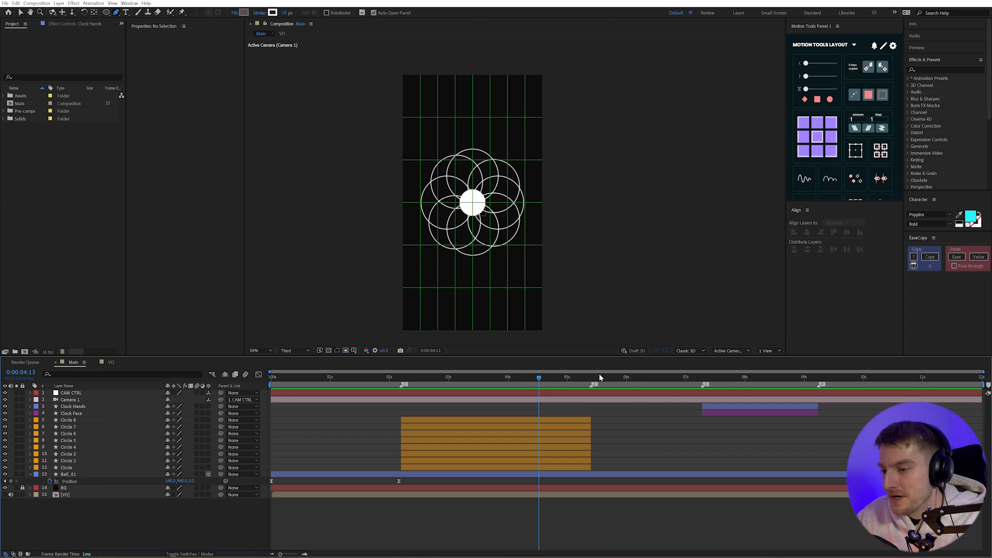
{"action": "left_click_drag", "start_coordinate": [600, 373], "coordinate": [506, 429]}
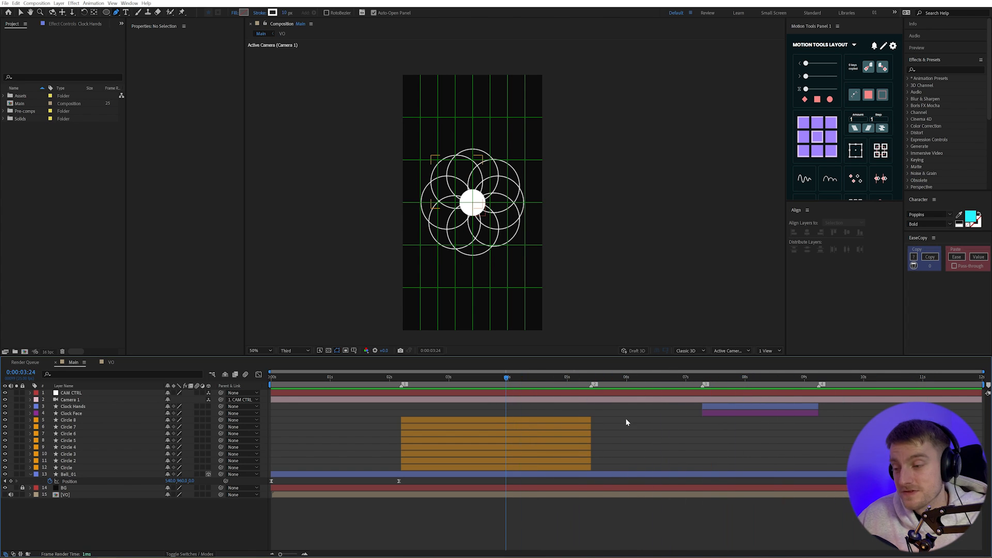
{"action": "left_click_drag", "start_coordinate": [438, 374], "coordinate": [402, 375]}
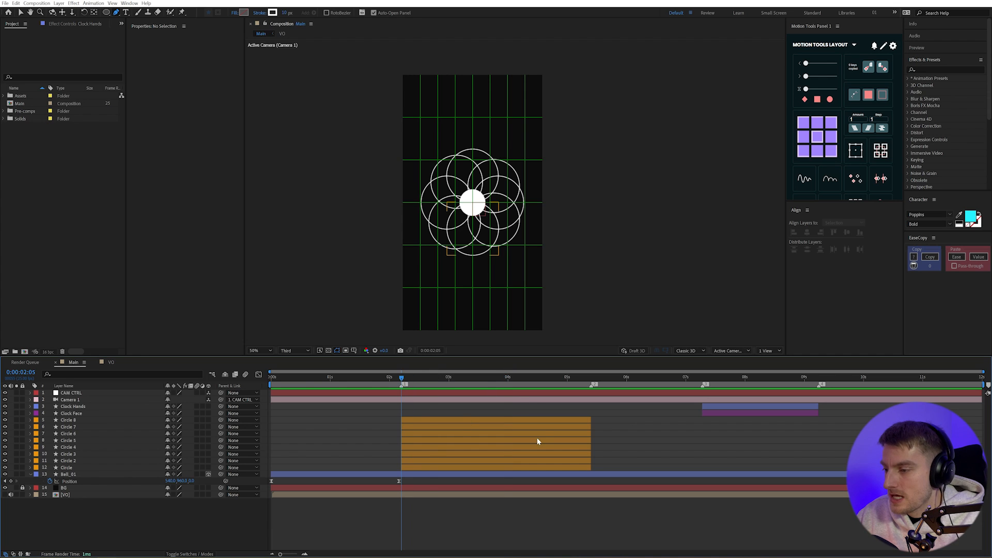
Add Scale keyframes of 100% to all eight circle layers at 0:00:02:05 and shift them 30 frames later.
{"action": "left_click", "coordinate": [71, 467]}
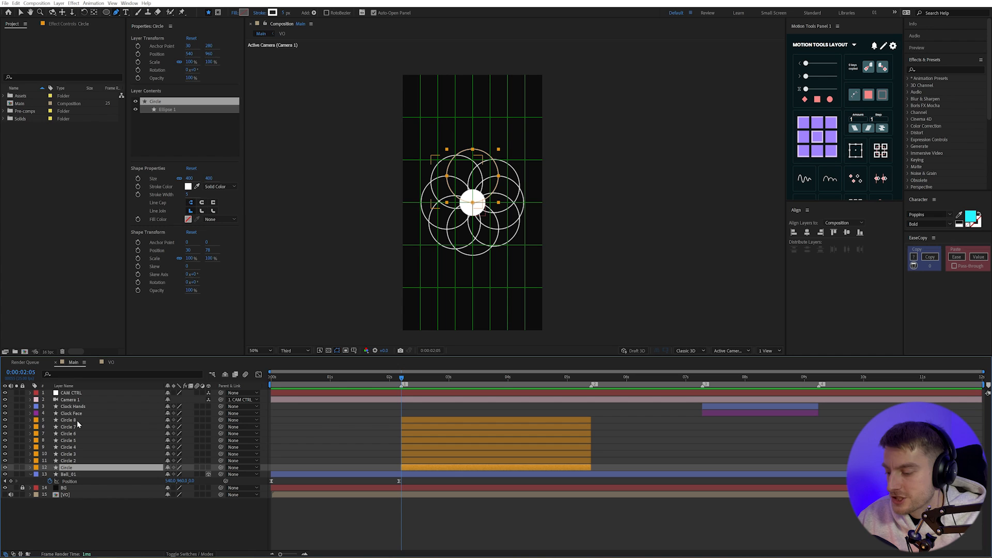
{"action": "left_click", "coordinate": [77, 420], "text": "shift"}
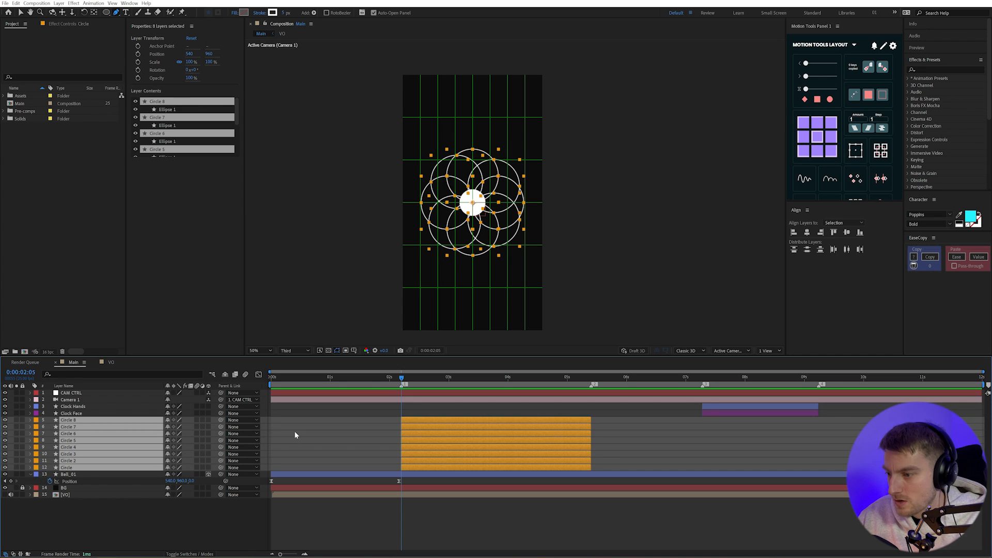
{"action": "key", "text": "s"}
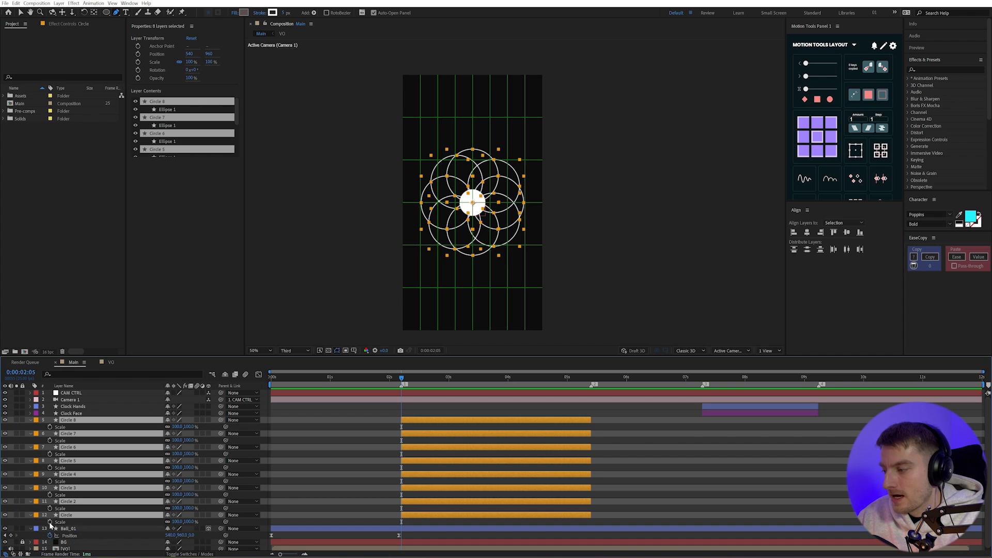
{"action": "left_click", "coordinate": [49, 522]}
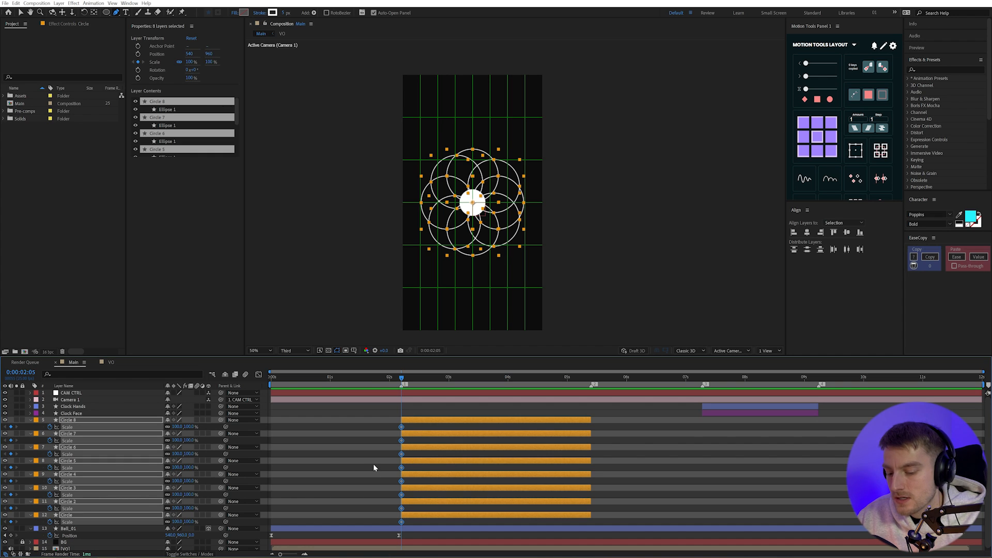
{"action": "key", "text": "alt+shift+Right"}
{"action": "key", "text": "alt+shift+Right"}
{"action": "key", "text": "alt+shift+Right"}
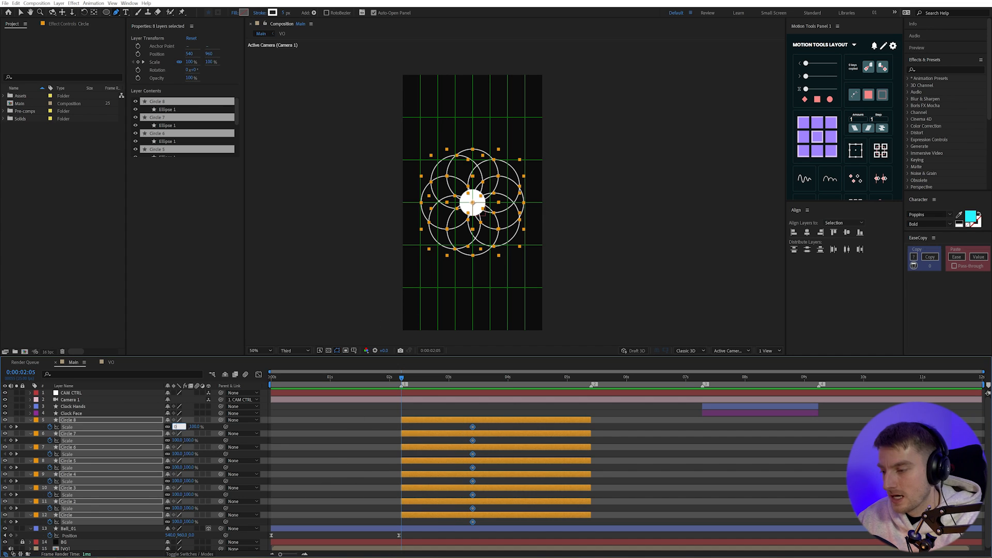
Set the Scale of all eight circles to 0% at 0:00:02:05 and shape their speed curves for a fast start and long ease-out.
{"action": "key", "text": "Return"}
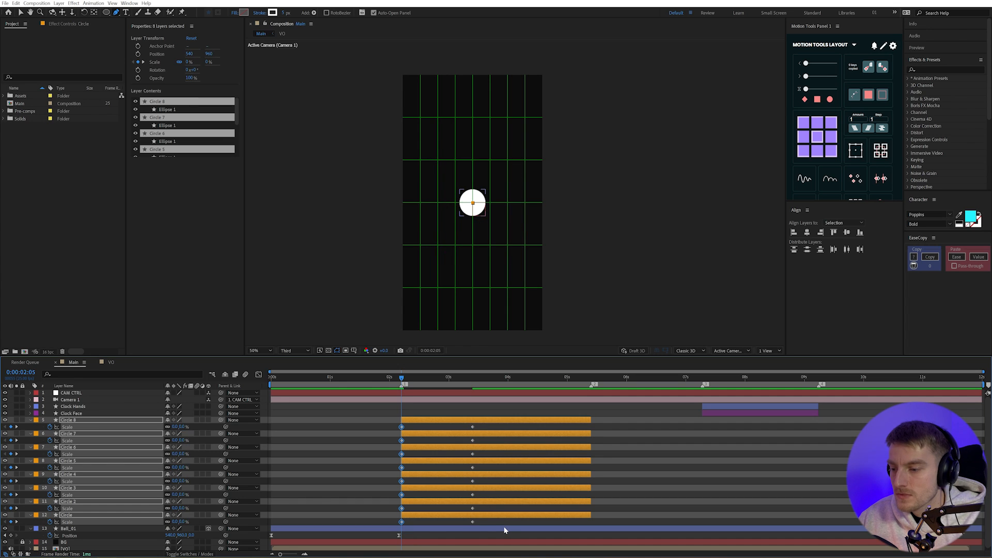
{"action": "left_click_drag", "start_coordinate": [505, 530], "coordinate": [320, 421]}
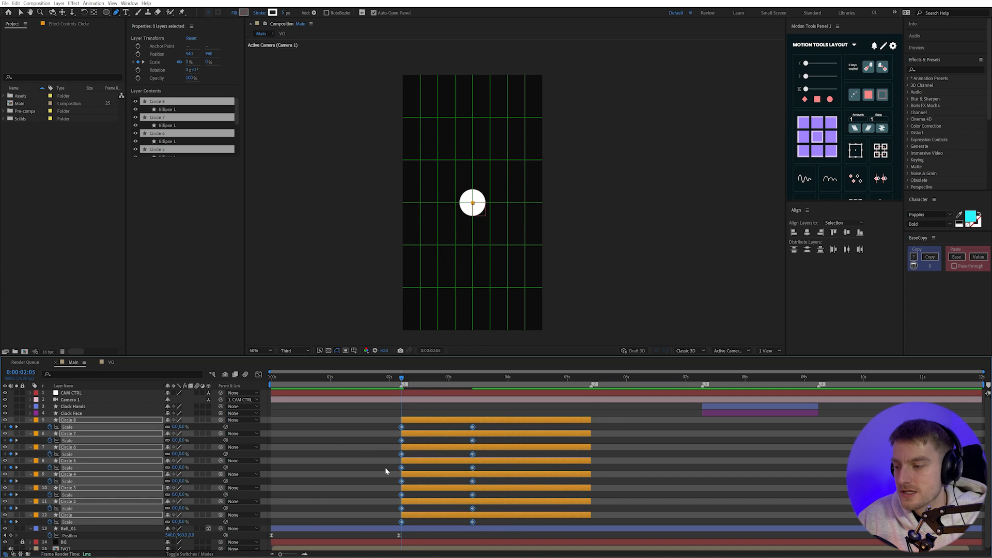
{"action": "left_click", "coordinate": [258, 375]}
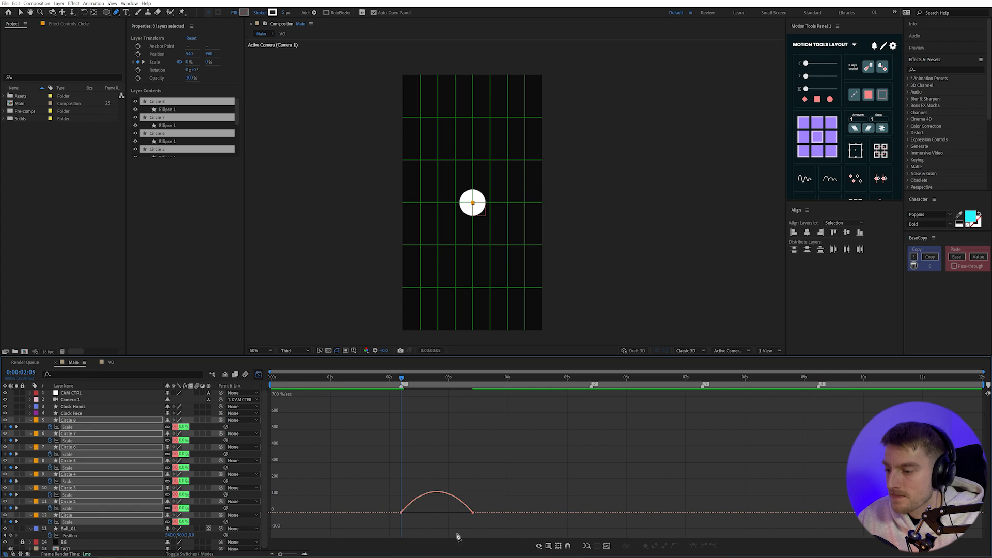
{"action": "left_click_drag", "start_coordinate": [379, 498], "coordinate": [395, 513]}
{"action": "left_click", "coordinate": [453, 495]}
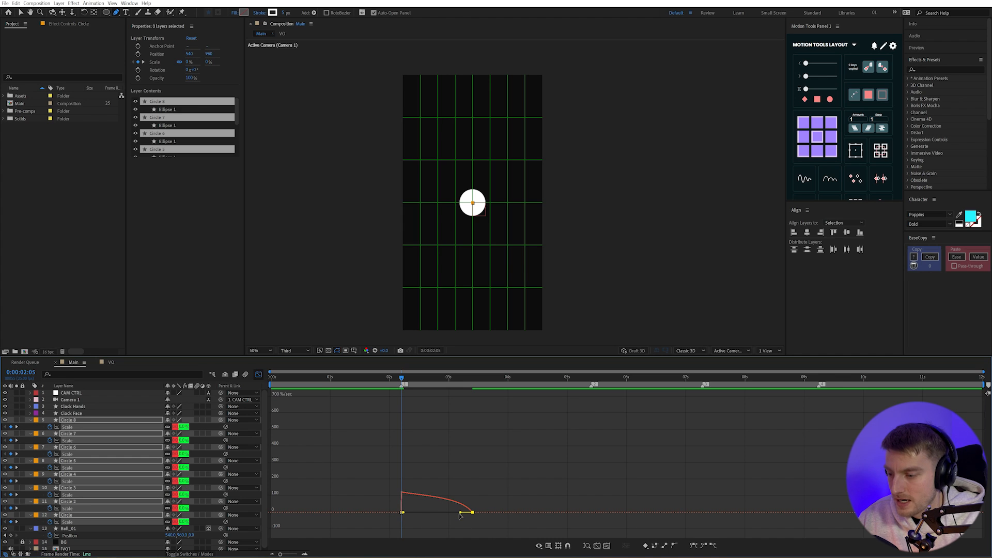
{"action": "left_click_drag", "start_coordinate": [460, 514], "coordinate": [420, 516]}
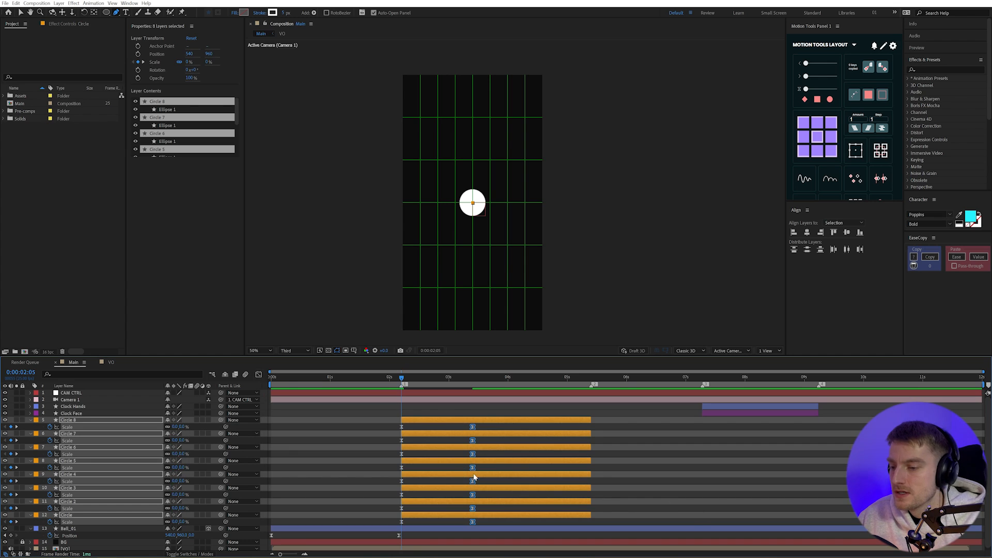
{"action": "key", "text": "space"}
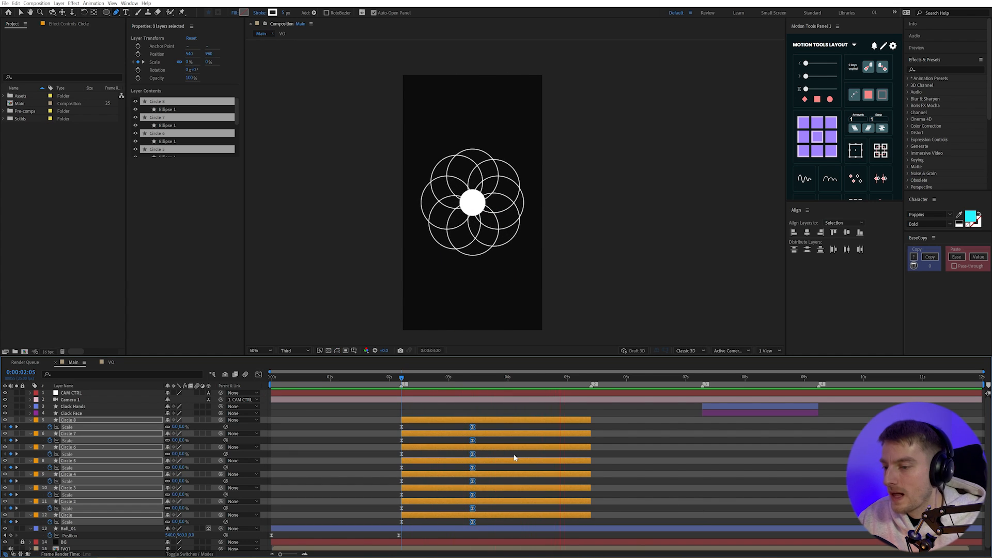
{"action": "key", "text": "space"}
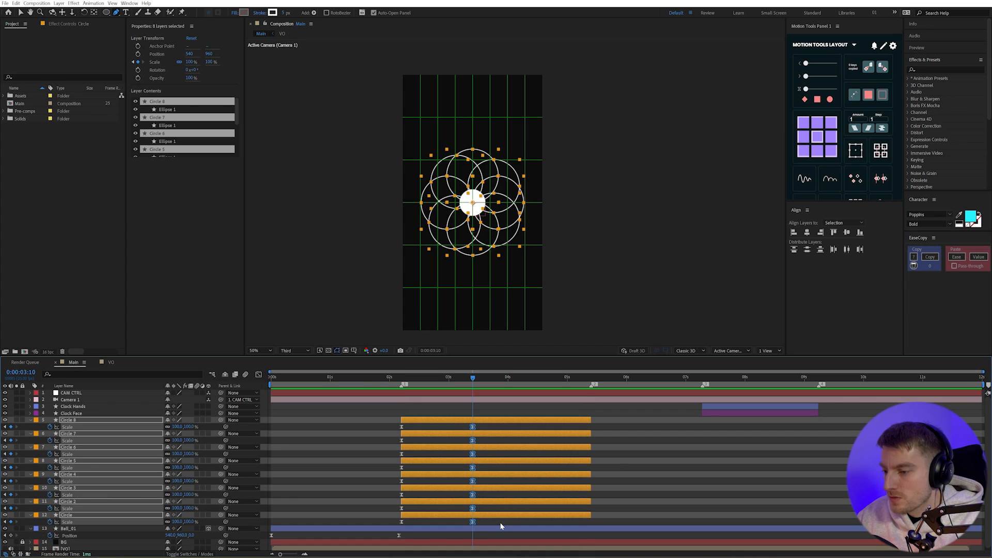
Trim all eight circle layers to end at 0:00:02:09, four frames after the 0:00:02:05 marker.
{"action": "left_click", "coordinate": [406, 382]}
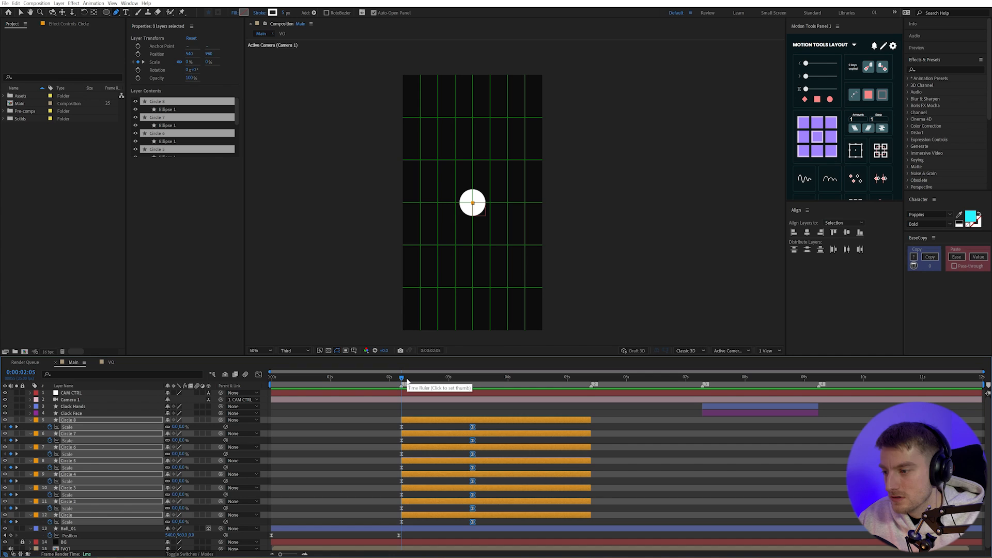
{"action": "key", "text": "Page_Down"}
{"action": "key", "text": "Page_Down"}
{"action": "key", "text": "Page_Down"}
{"action": "key", "text": "Page_Down"}
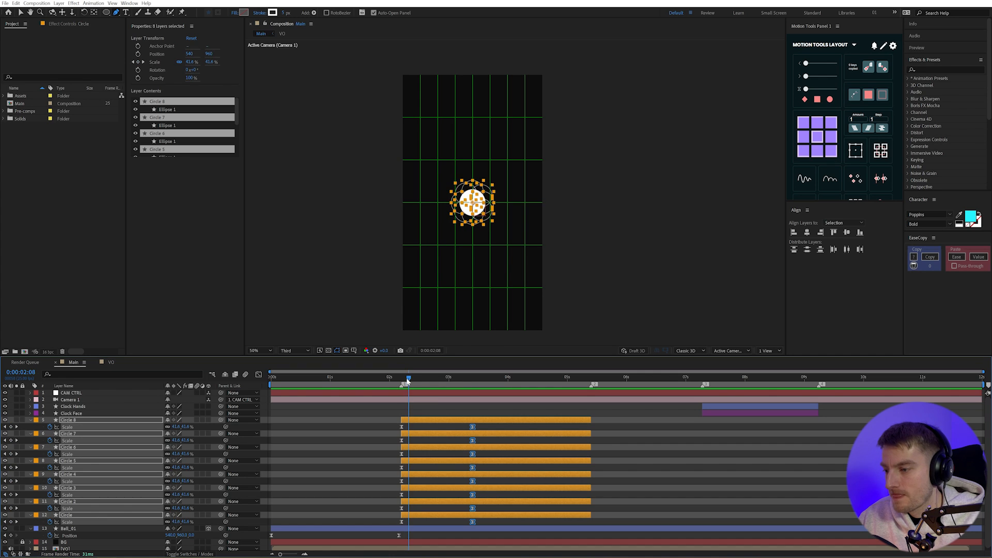
{"action": "key", "text": "alt+bracketright"}
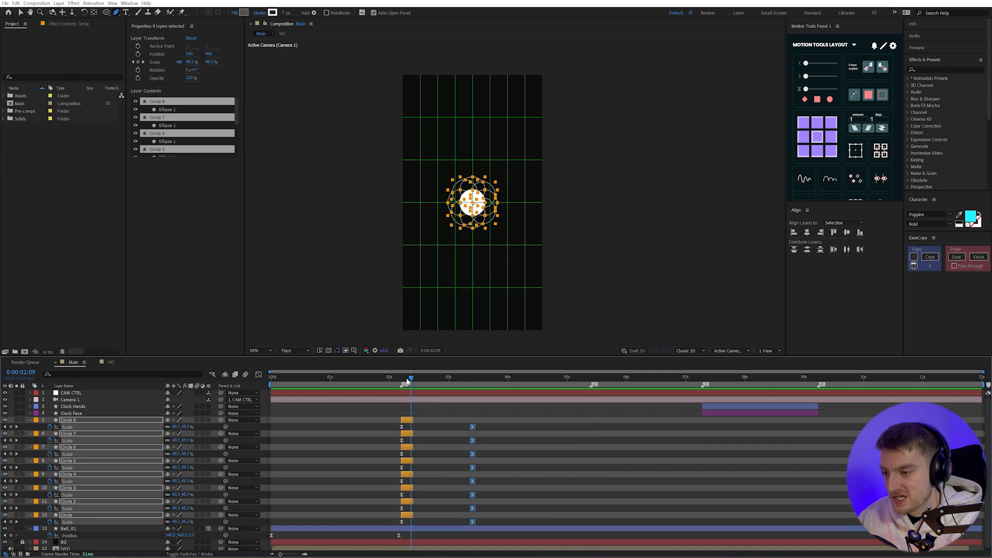
Sequence the eight trimmed circle layers end to end, starting with Circle and finishing with Circle 8.
{"action": "scroll", "coordinate": [390, 447], "scroll_direction": "up", "scroll_amount": 3}
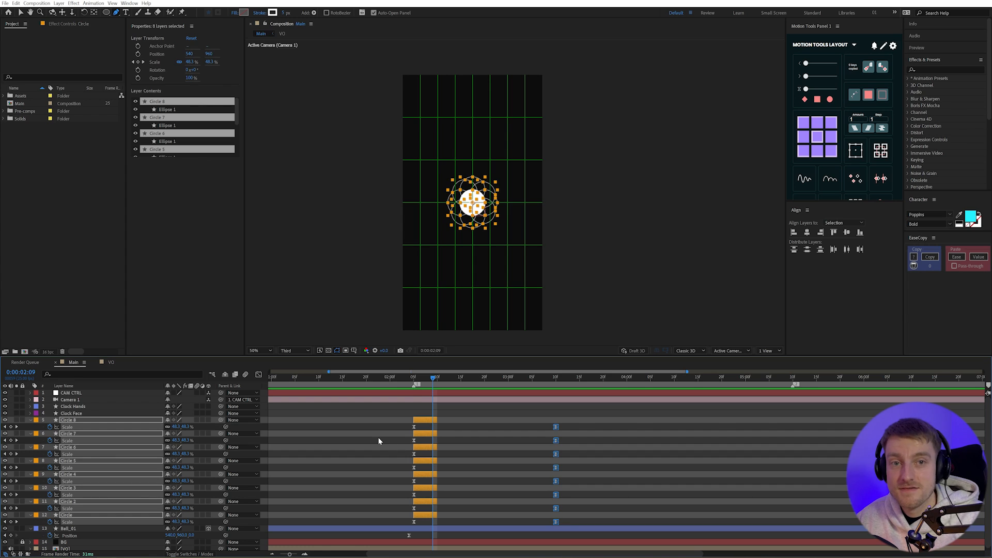
{"action": "scroll", "coordinate": [431, 482], "scroll_direction": "down", "scroll_amount": 5}
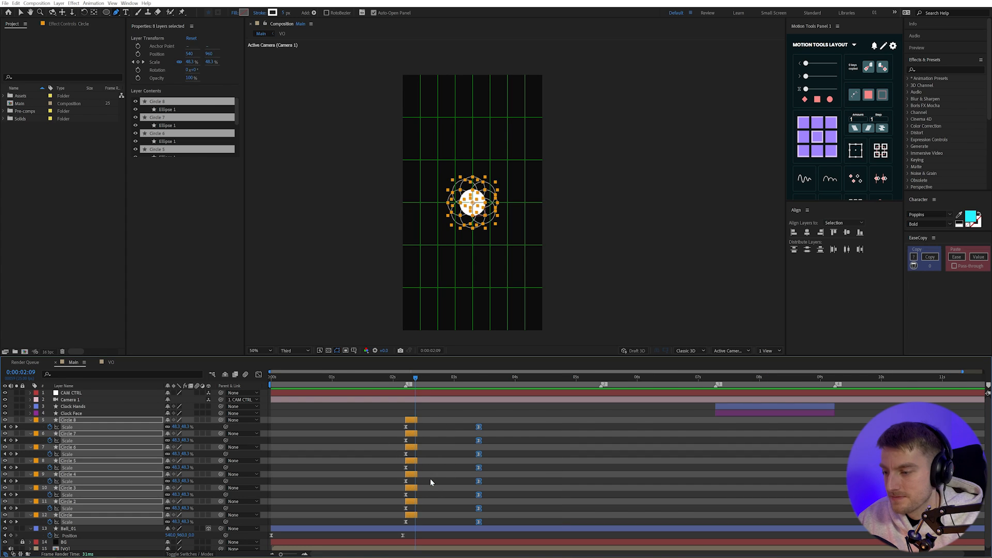
{"action": "left_click", "coordinate": [422, 501]}
{"action": "left_click", "coordinate": [65, 515]}
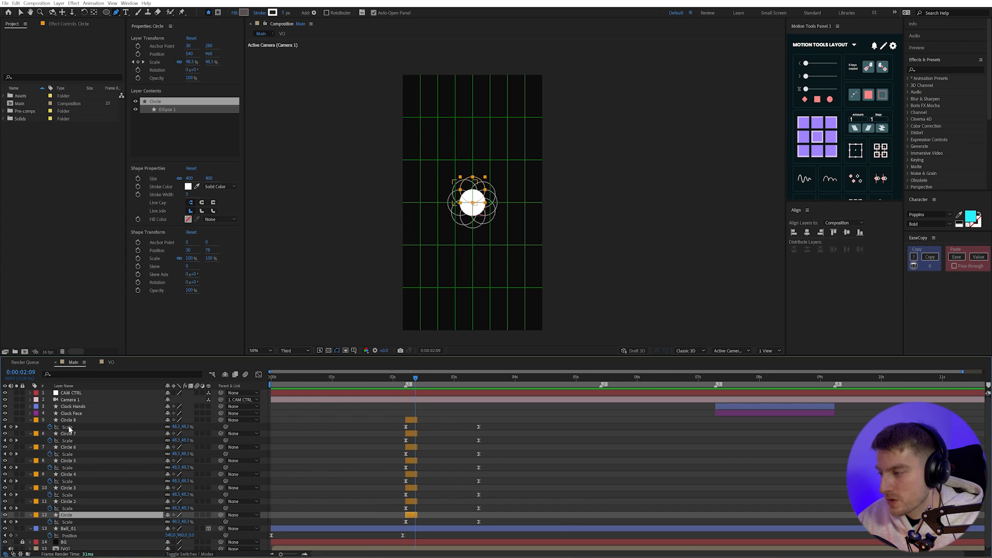
{"action": "left_click", "coordinate": [69, 422], "text": "shift"}
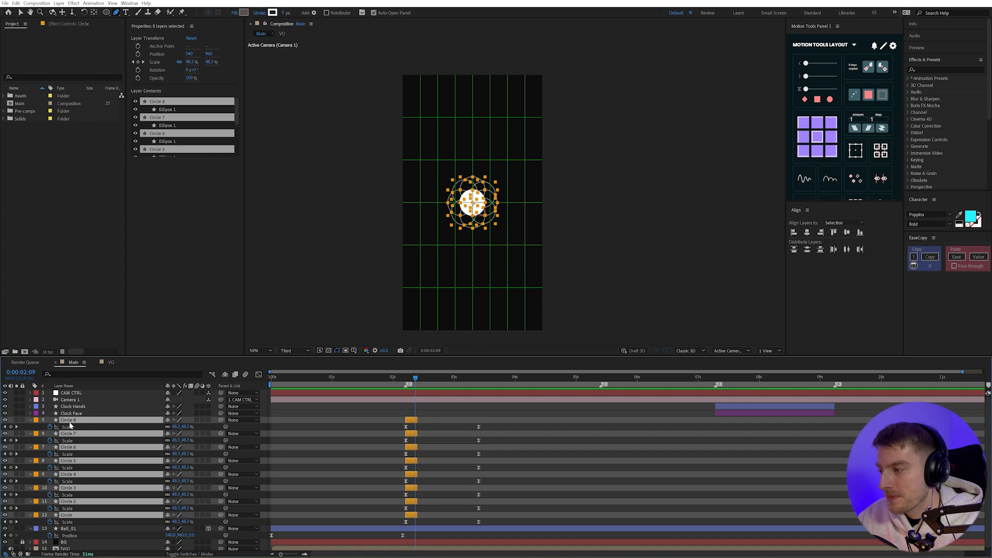
{"action": "left_click", "coordinate": [94, 4]}
{"action": "mouse_move", "coordinate": [155, 79]}
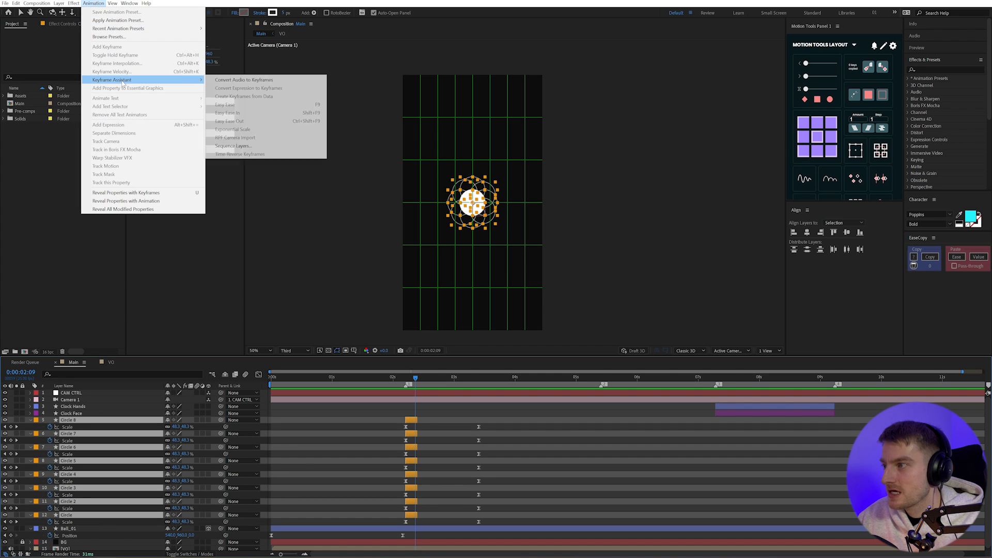
{"action": "left_click", "coordinate": [271, 148]}
{"action": "key", "text": "Return"}
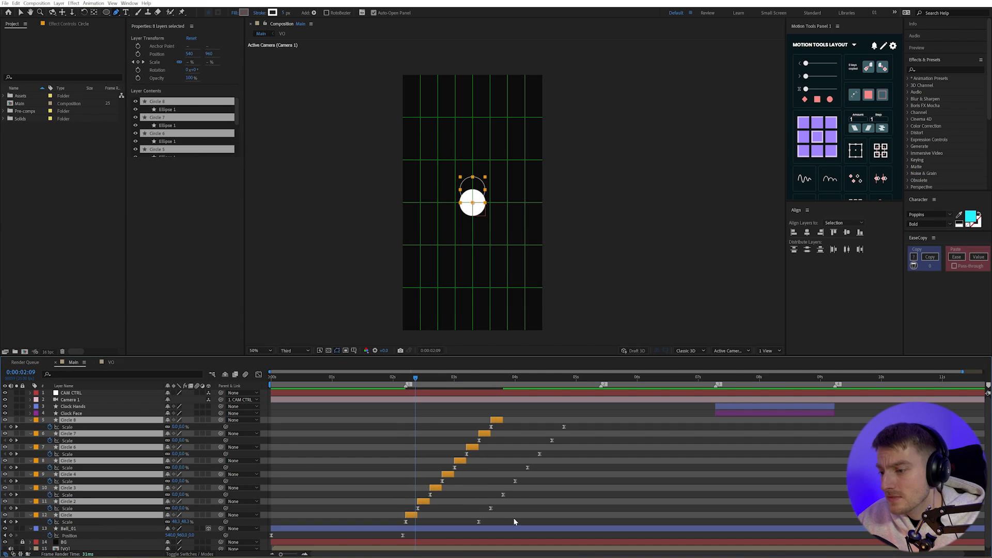
Extend all eight circle layers to end at the 0:00:05:10 marker and preview the staggered growth from 0:00:01:24.
{"action": "left_click_drag", "start_coordinate": [504, 420], "coordinate": [591, 425]}
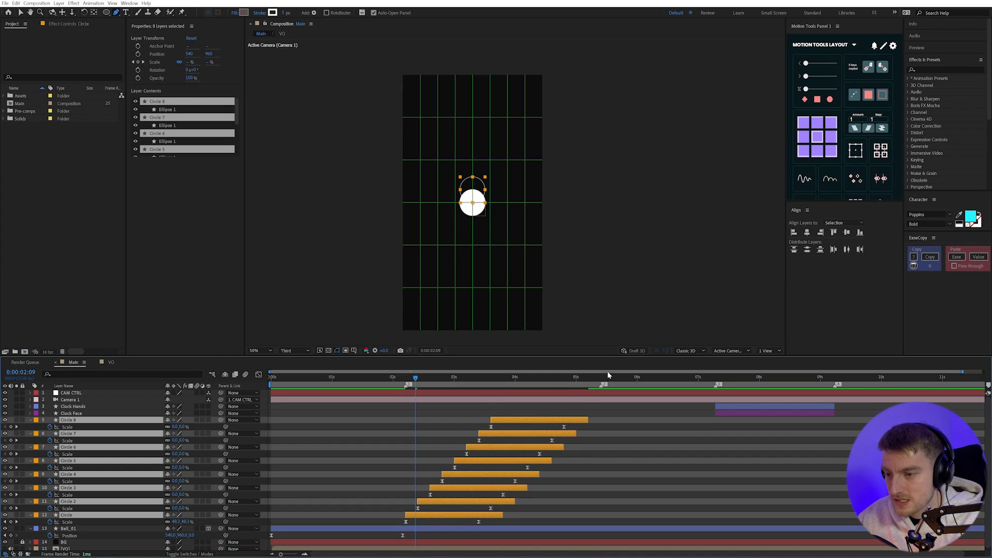
{"action": "left_click", "coordinate": [602, 379]}
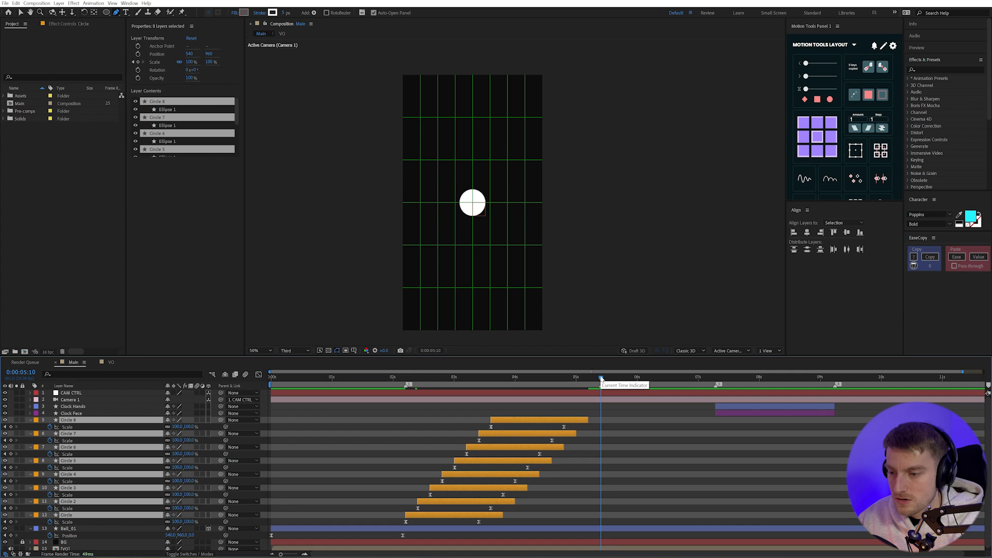
{"action": "key", "text": "alt+bracketright"}
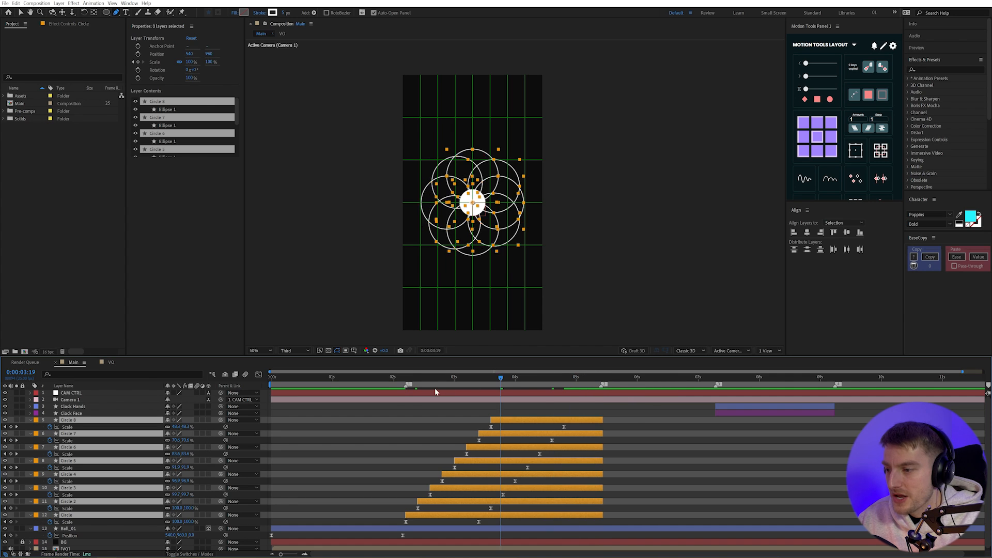
{"action": "left_click", "coordinate": [392, 378]}
{"action": "key", "text": "space"}
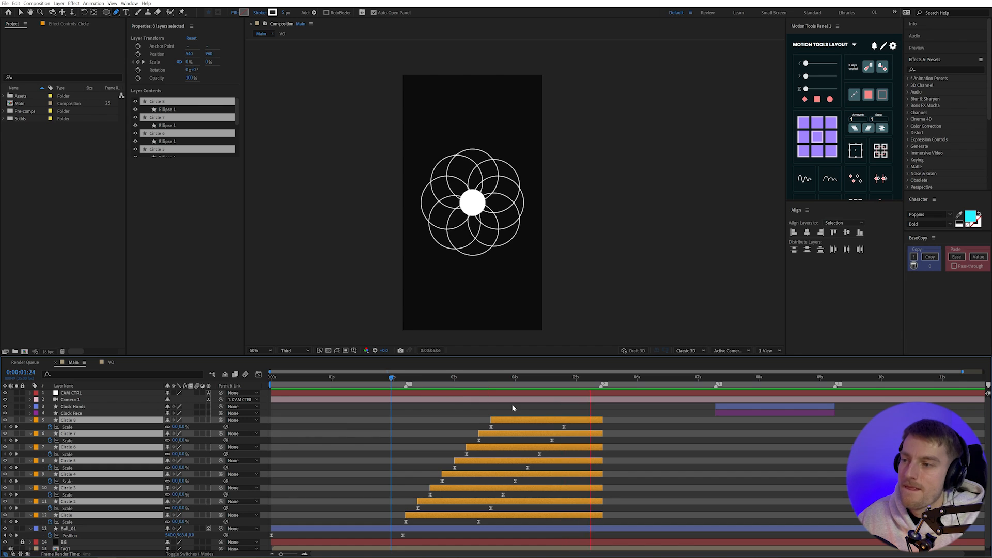
{"action": "key", "text": "space"}
Move the ending Scale keyframes of all eight circle layers 10 frames earlier and preview the animation from 0:00:02:04.
{"action": "left_click_drag", "start_coordinate": [583, 424], "coordinate": [513, 503]}
{"action": "left_click", "coordinate": [503, 494], "text": "shift"}
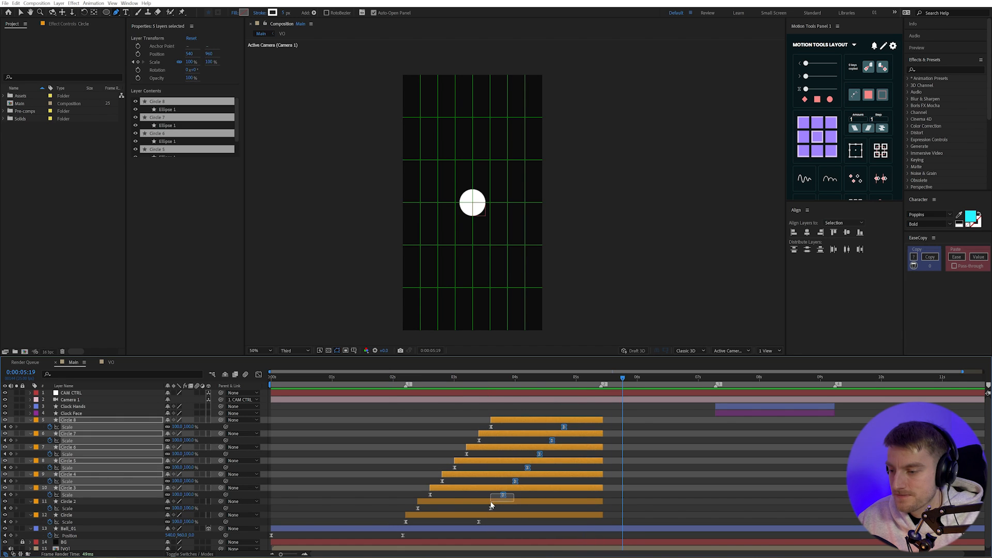
{"action": "left_click", "coordinate": [491, 509], "text": "shift"}
{"action": "left_click", "coordinate": [478, 522], "text": "shift"}
{"action": "key", "text": "alt+shift+Left"}
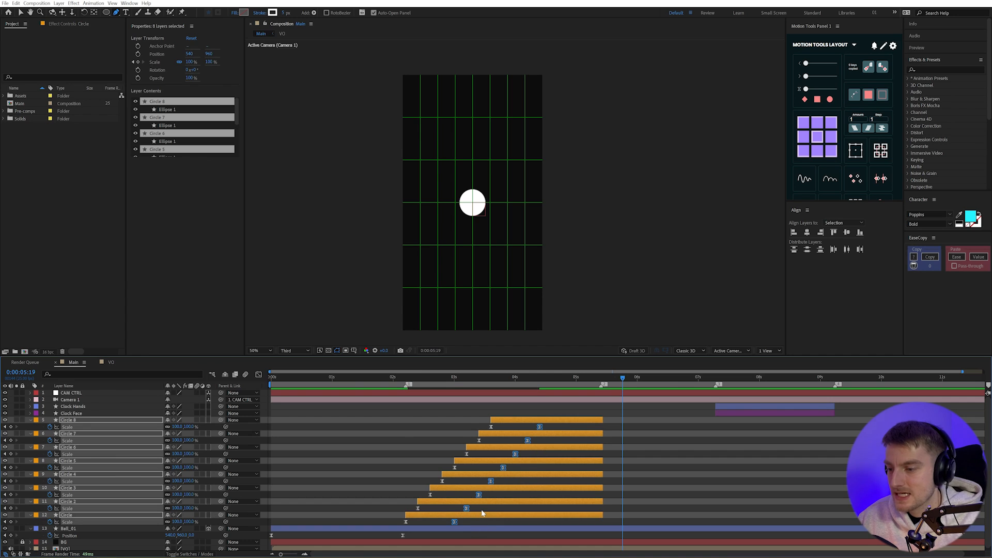
{"action": "left_click", "coordinate": [404, 378]}
{"action": "key", "text": "space"}
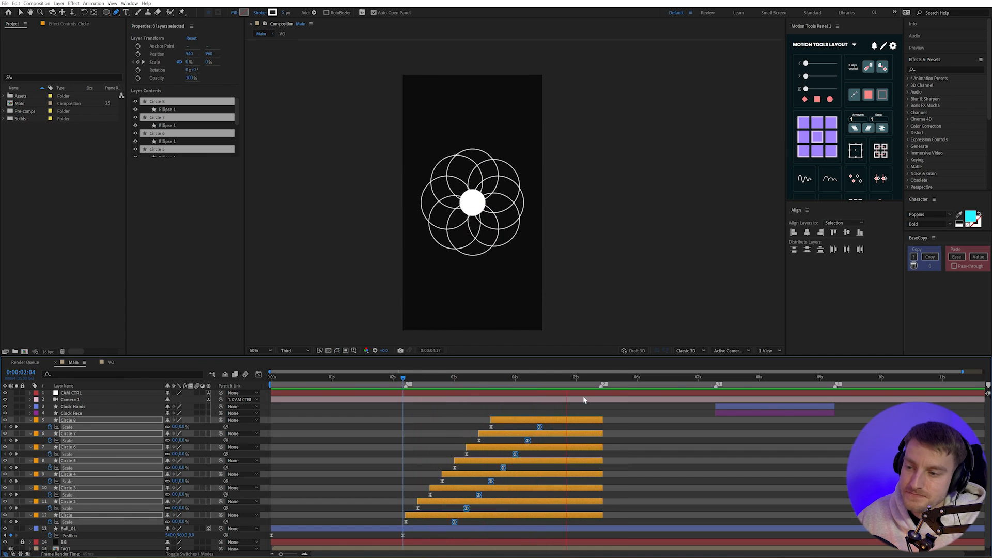
{"action": "key", "text": "space"}
Create a null object directly above the Circle 8 layer and name it CIRCLE_CTRL.
{"action": "left_click_drag", "start_coordinate": [538, 377], "coordinate": [582, 408]}
{"action": "left_click", "coordinate": [606, 421]}
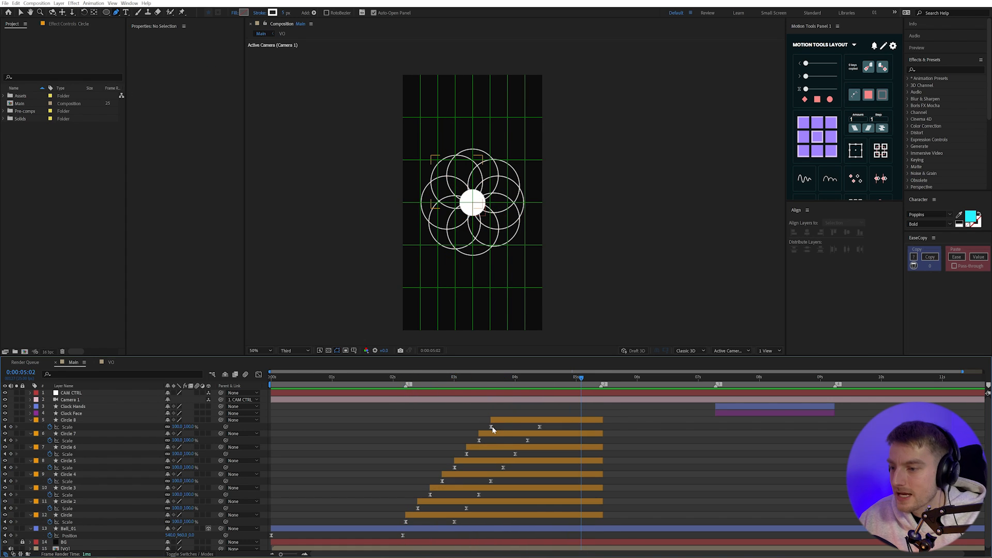
{"action": "left_click", "coordinate": [72, 420]}
{"action": "left_click", "coordinate": [69, 518], "text": "shift"}
{"action": "left_click", "coordinate": [406, 465]}
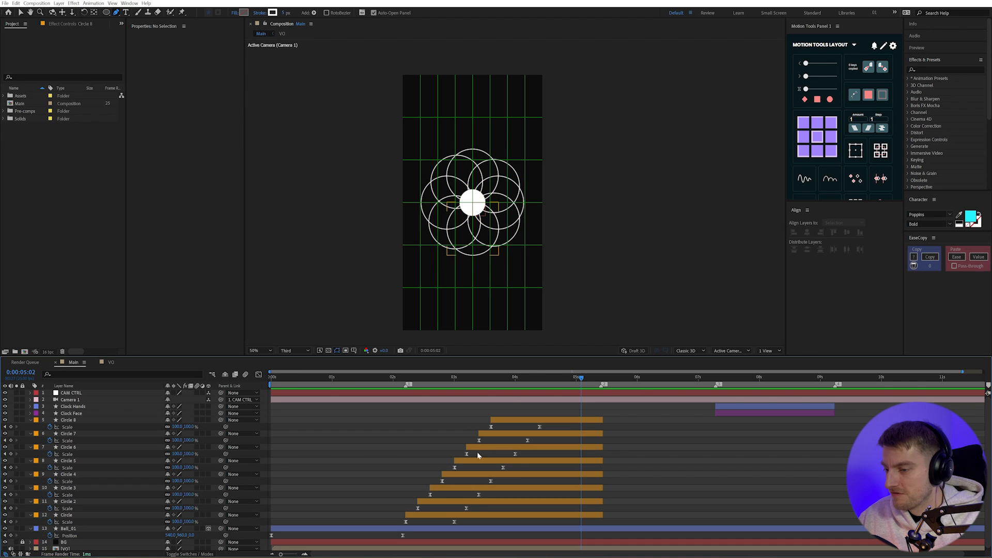
{"action": "left_click", "coordinate": [59, 3]}
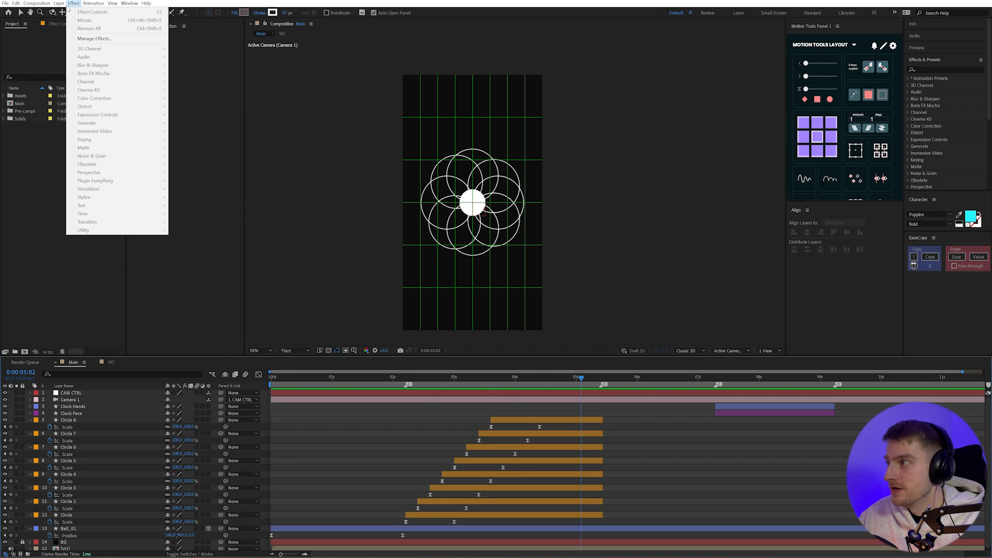
{"action": "mouse_move", "coordinate": [114, 12]}
{"action": "left_click", "coordinate": [189, 45]}
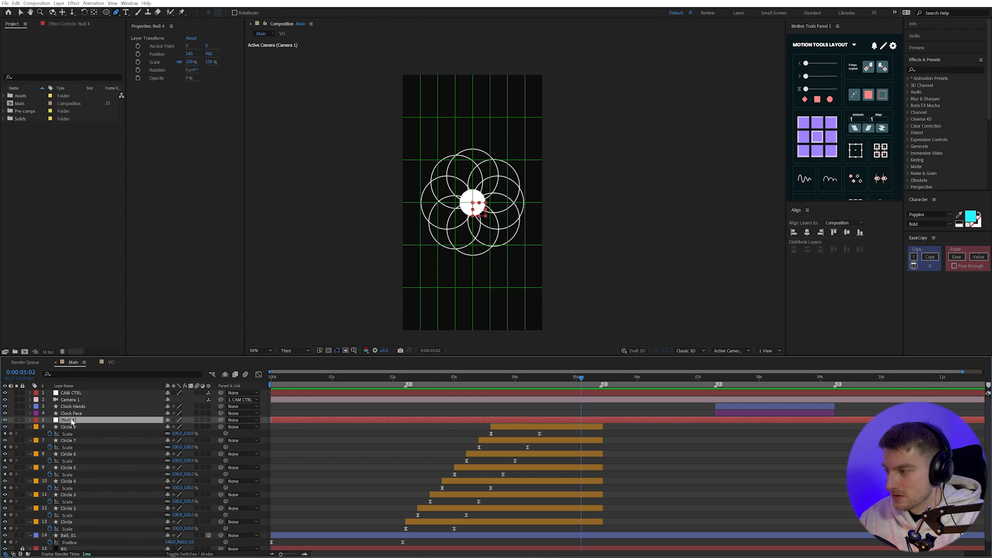
{"action": "key", "text": "Return"}
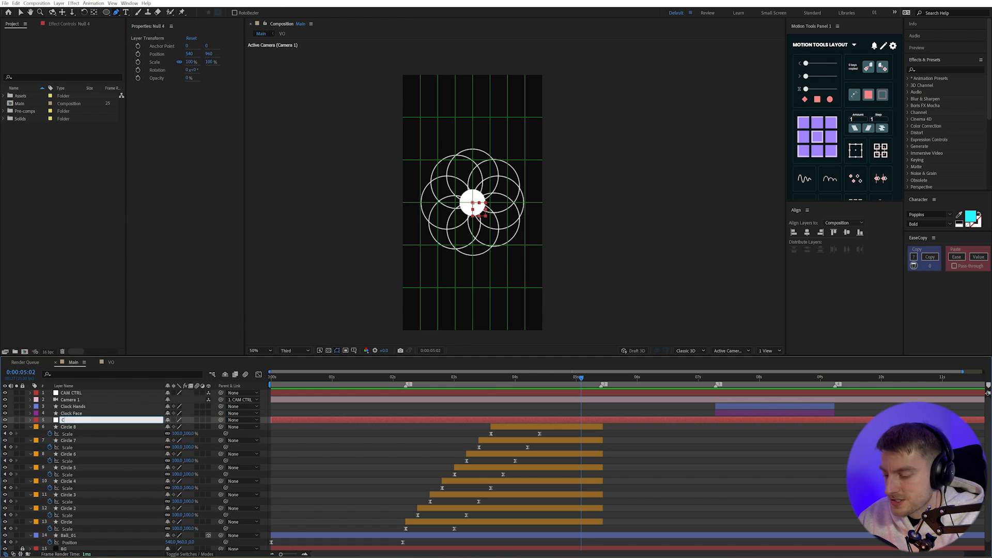
{"action": "type", "text": "CIRCLE_CTRL"}
{"action": "key", "text": "Return"}
Parent all eight circle layers, from Circle 8 down to Circle, to the CIRCLE_CTRL null.
{"action": "left_click", "coordinate": [68, 427]}
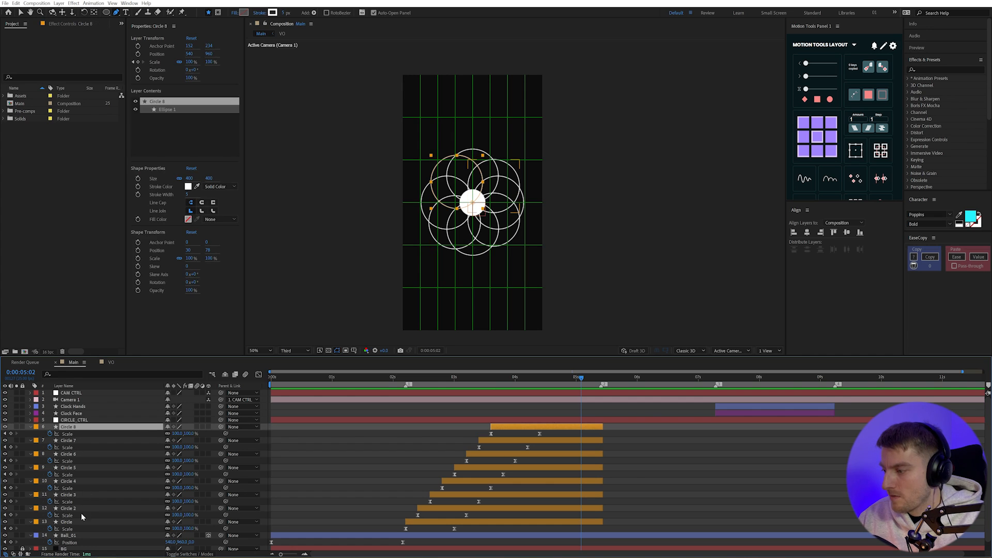
{"action": "left_click", "coordinate": [70, 522], "text": "shift"}
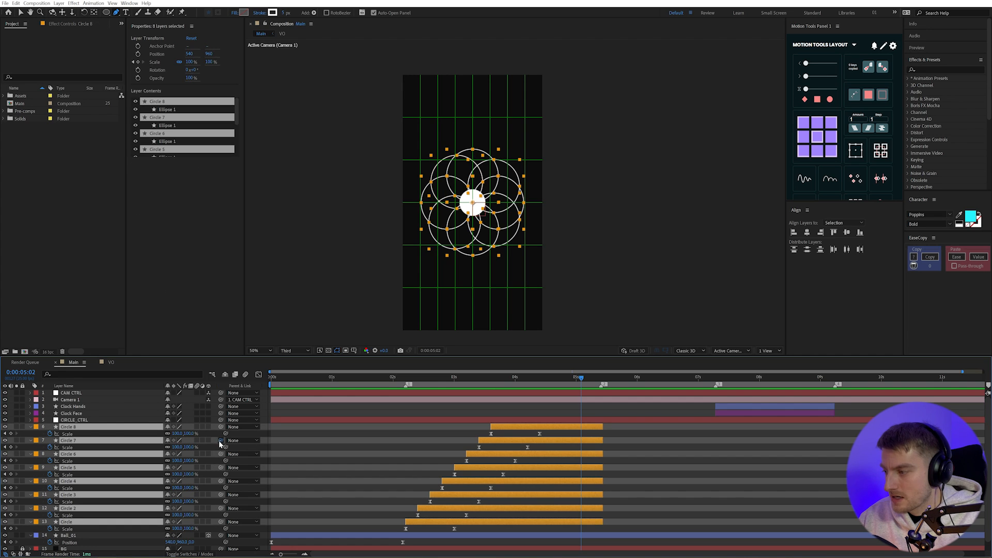
{"action": "left_click_drag", "start_coordinate": [220, 440], "coordinate": [67, 423]}
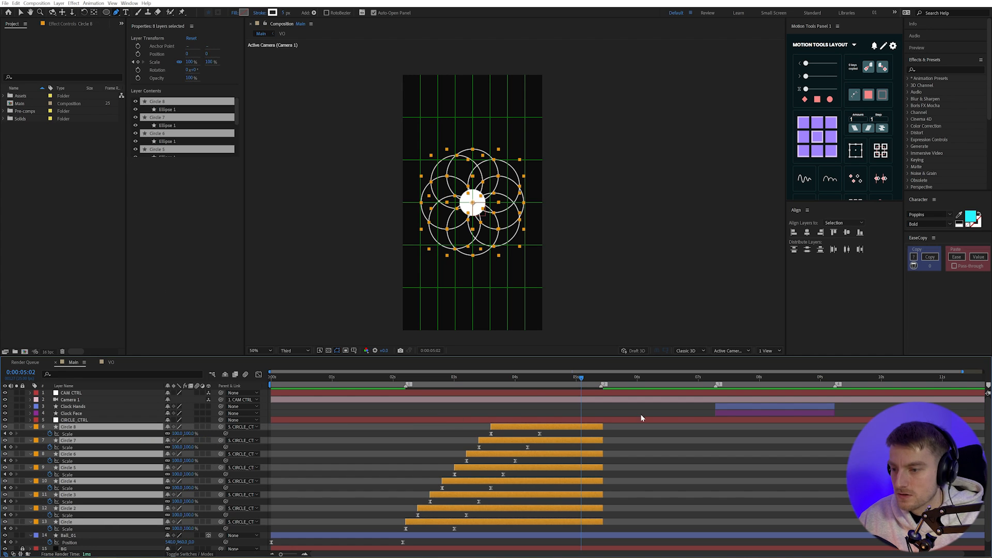
Trim the CIRCLE_CTRL null to start at 0:00:02:05 and end at 0:00:05:10.
{"action": "left_click", "coordinate": [612, 421]}
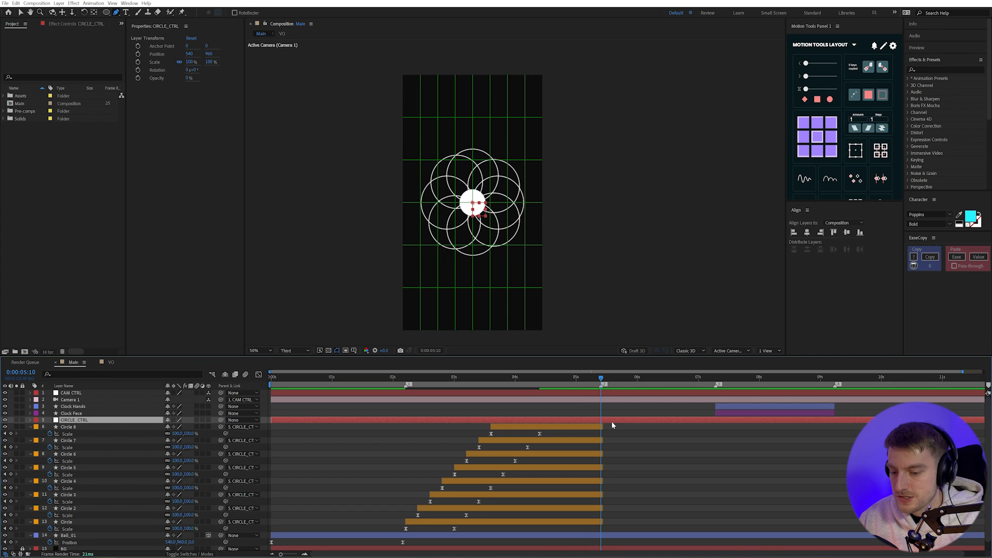
{"action": "key", "text": "alt+bracketright"}
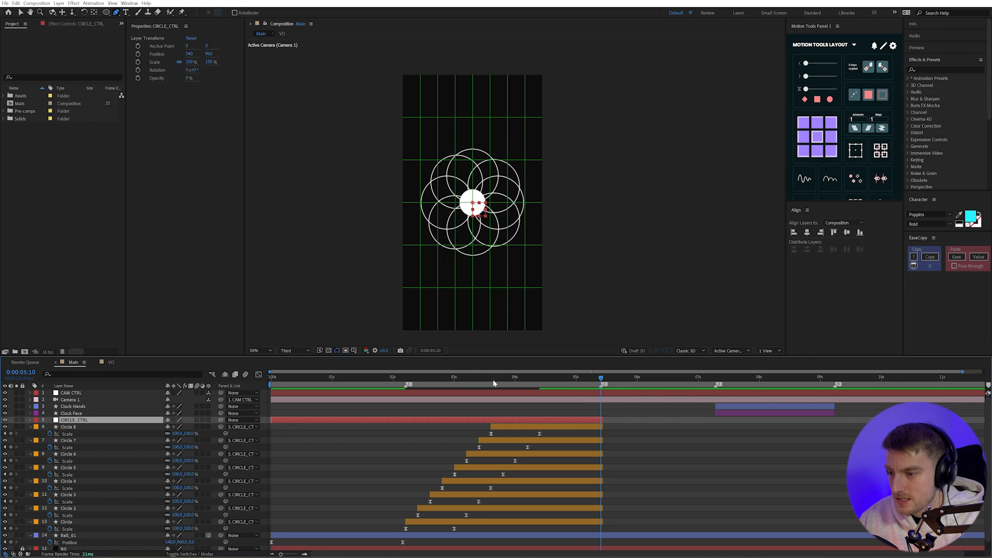
{"action": "key", "text": "ctrl+shift+Up"}
{"action": "key", "text": "ctrl+shift+Up"}
{"action": "key", "text": "ctrl+shift+Up"}
{"action": "key", "text": "ctrl+shift+Up"}
{"action": "left_click", "coordinate": [407, 379]}
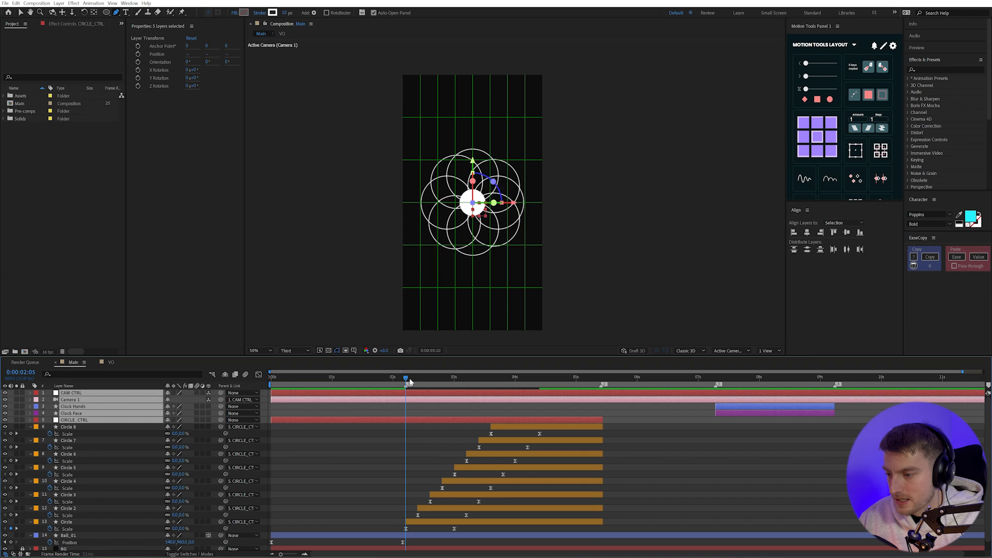
{"action": "left_click", "coordinate": [410, 422]}
{"action": "key", "text": "alt+bracketleft"}
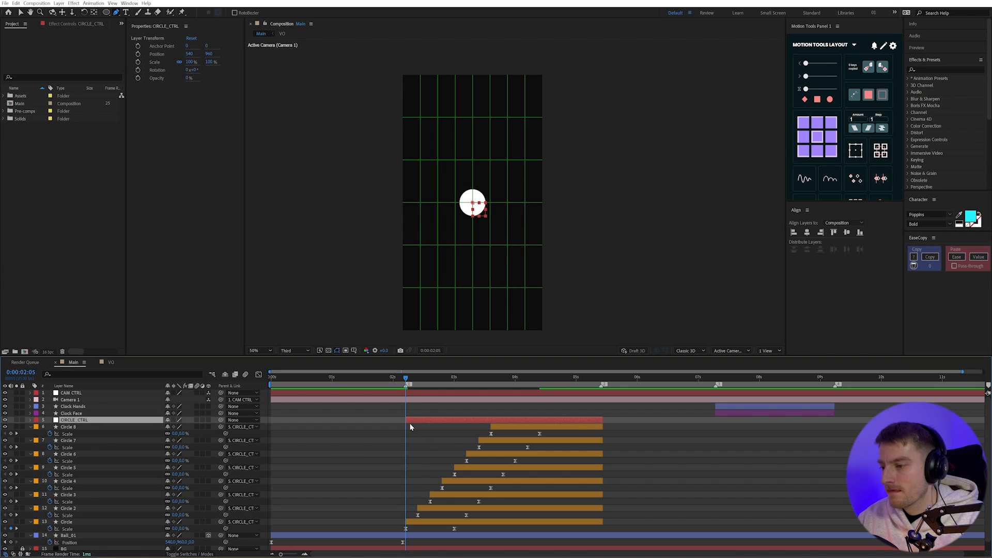
Preview the staggered circle animation from 0:00:02:05.
{"action": "left_click", "coordinate": [426, 454]}
{"action": "key", "text": "space"}
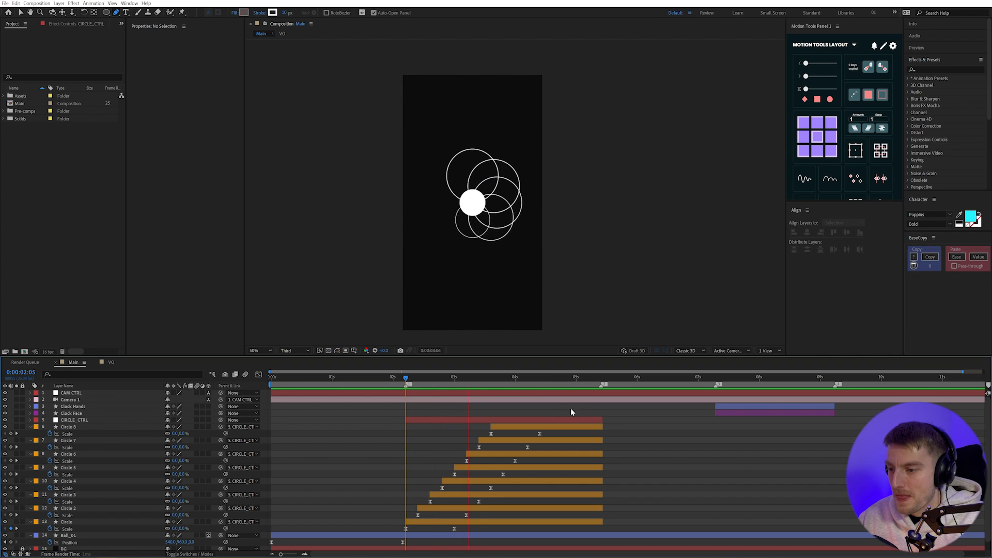
{"action": "key", "text": "space"}
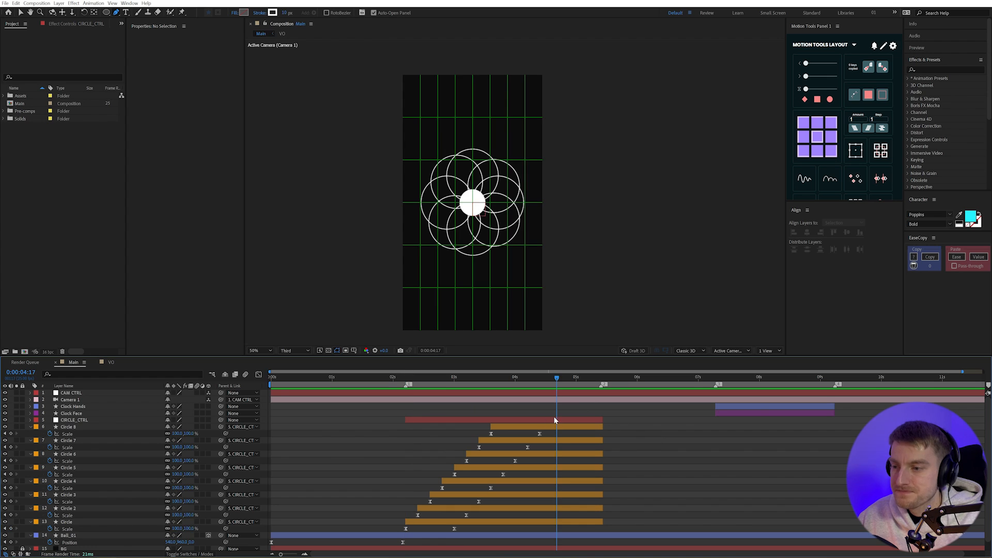
Add a starting Rotation keyframe to the CIRCLE_CTRL null at 0:00:02:05, keeping the rotation at 0°.
{"action": "left_click", "coordinate": [555, 419]}
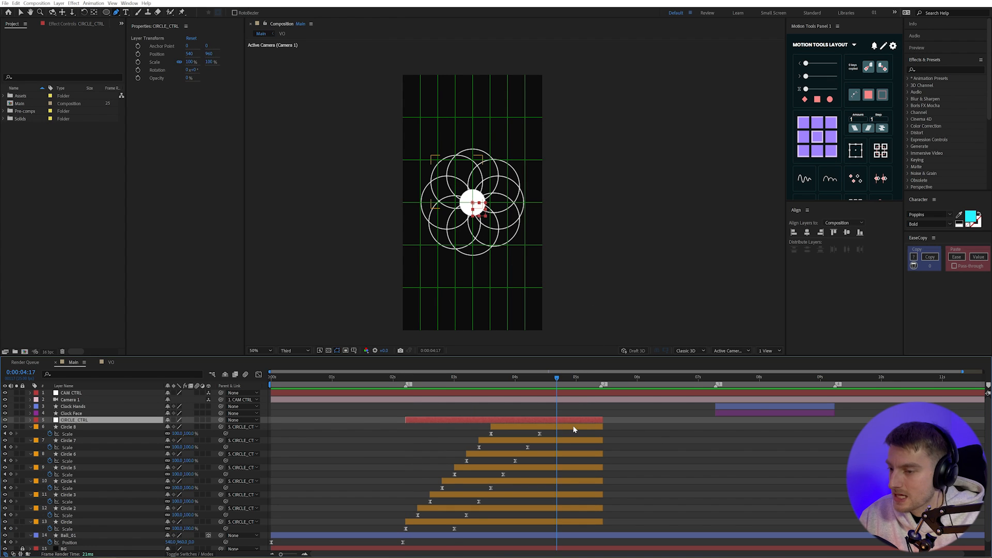
{"action": "key", "text": "r"}
{"action": "left_click", "coordinate": [407, 378]}
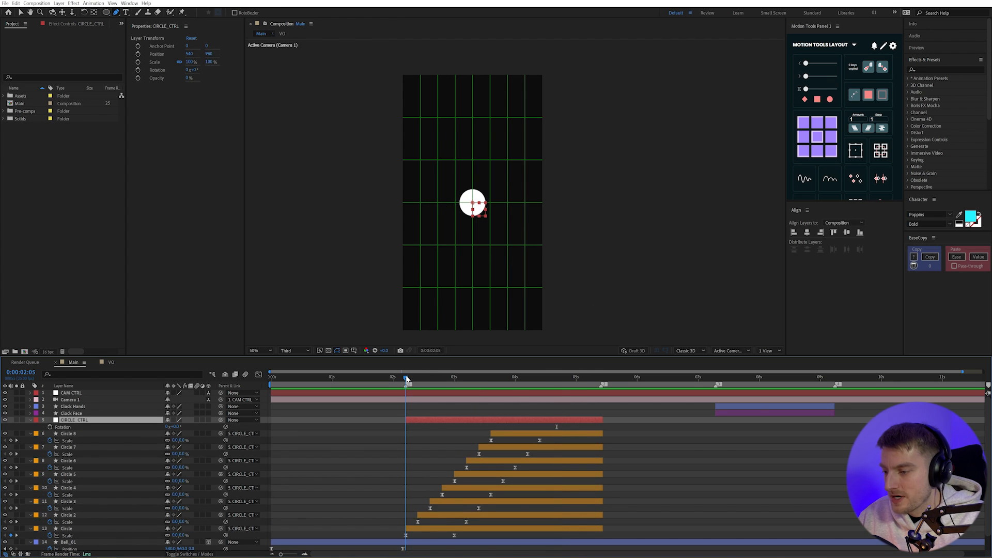
{"action": "key", "text": "v"}
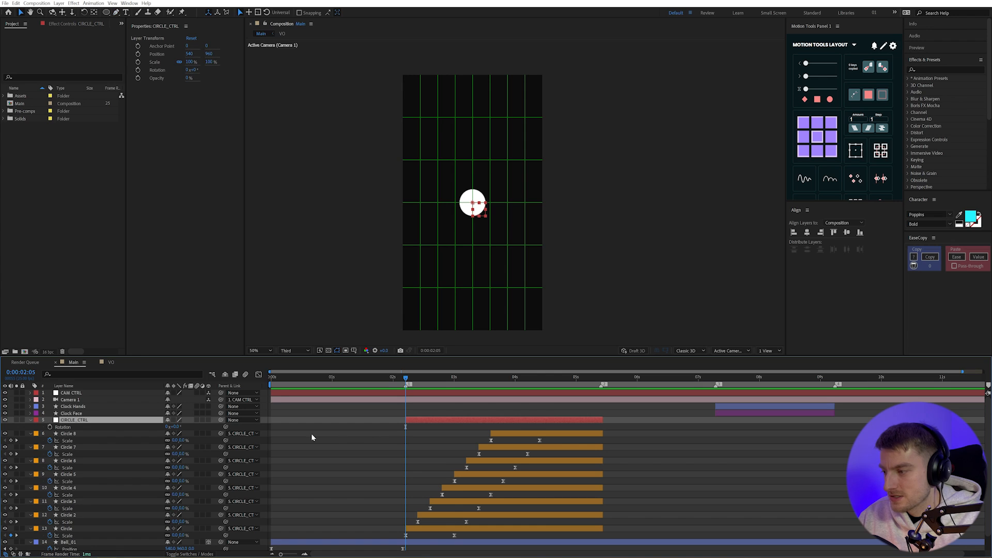
{"action": "left_click", "coordinate": [50, 427]}
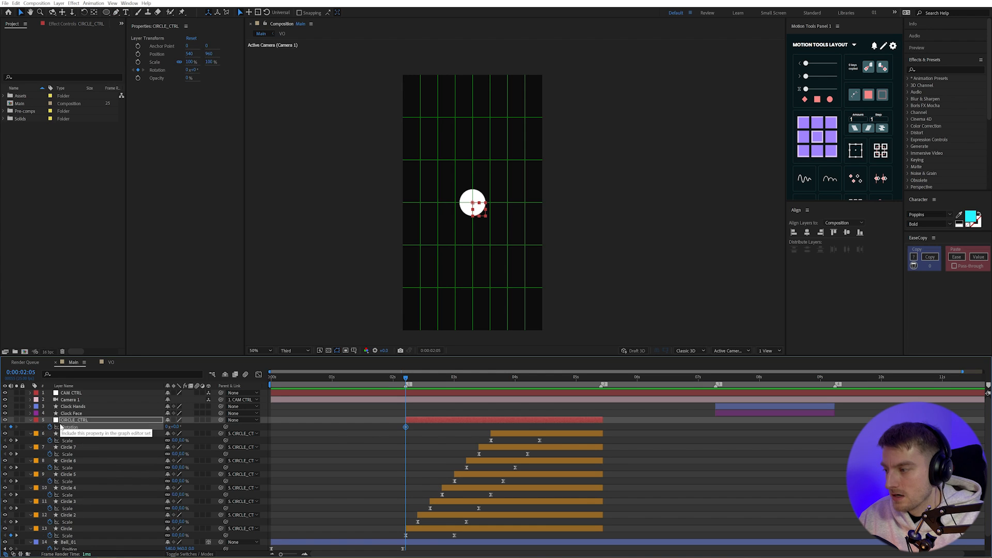
{"action": "key", "text": "r"}
{"action": "key", "text": "r"}
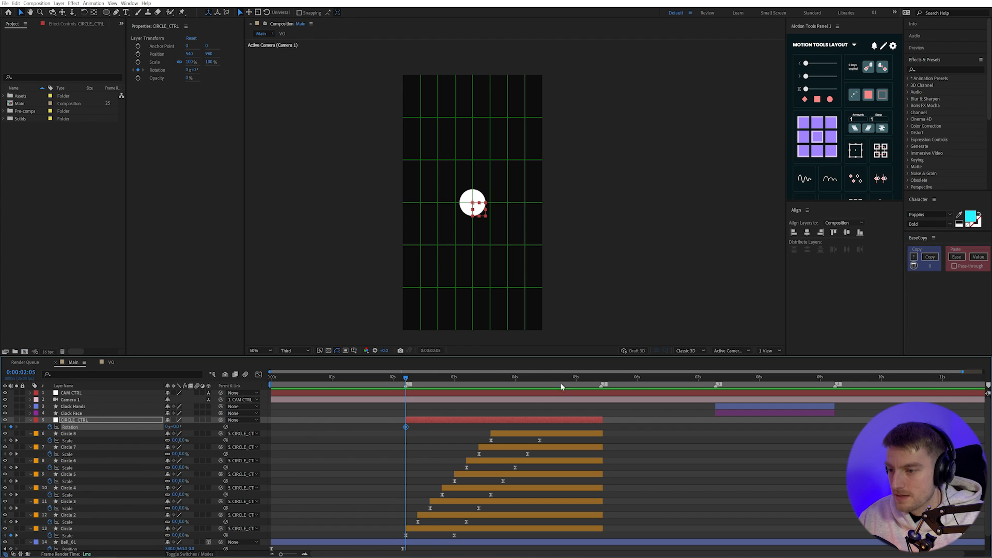
Keyframe CIRCLE_CTRL's Rotation at one full revolution (1x+0°) at 0:00:04:10.
{"action": "left_click", "coordinate": [541, 378]}
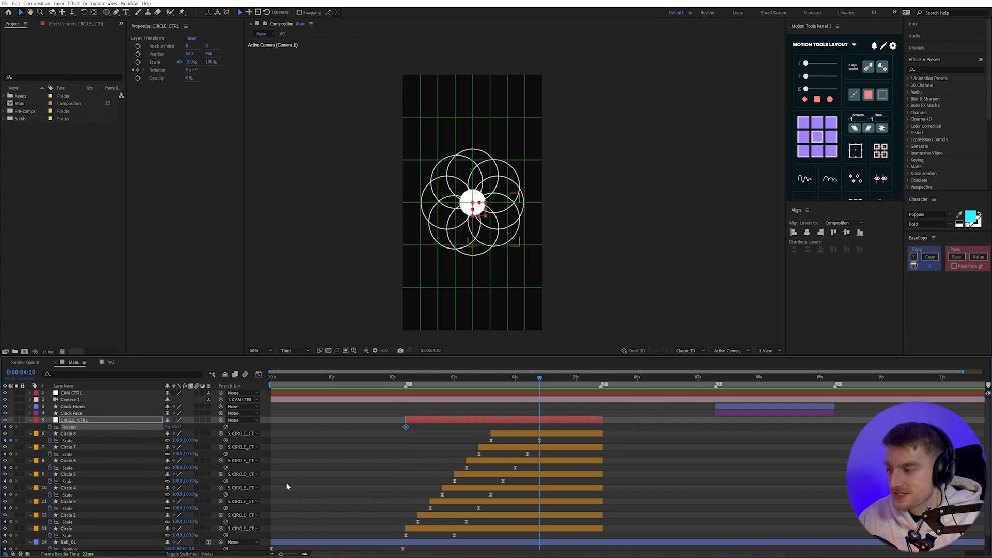
{"action": "left_click", "coordinate": [168, 427]}
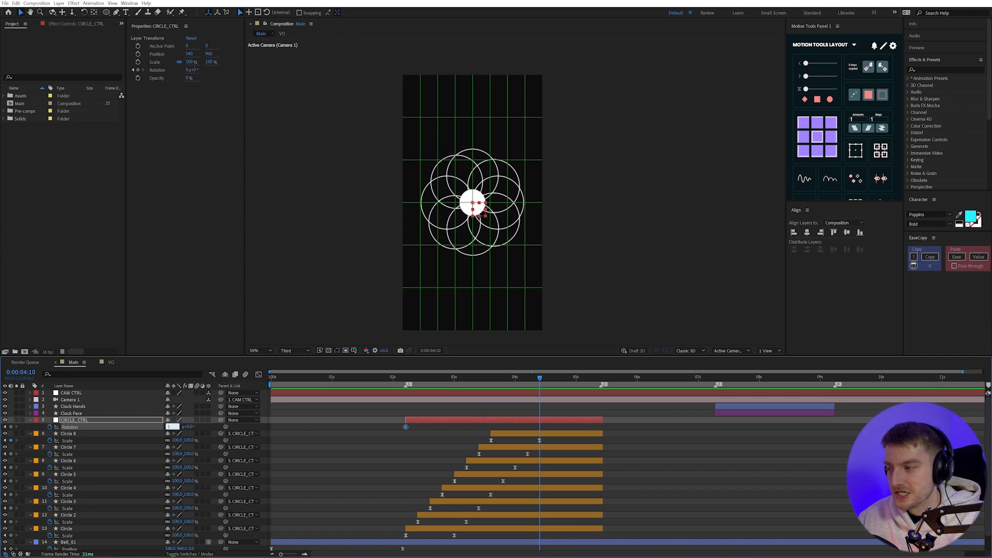
{"action": "type", "text": "1"}
{"action": "key", "text": "Return"}
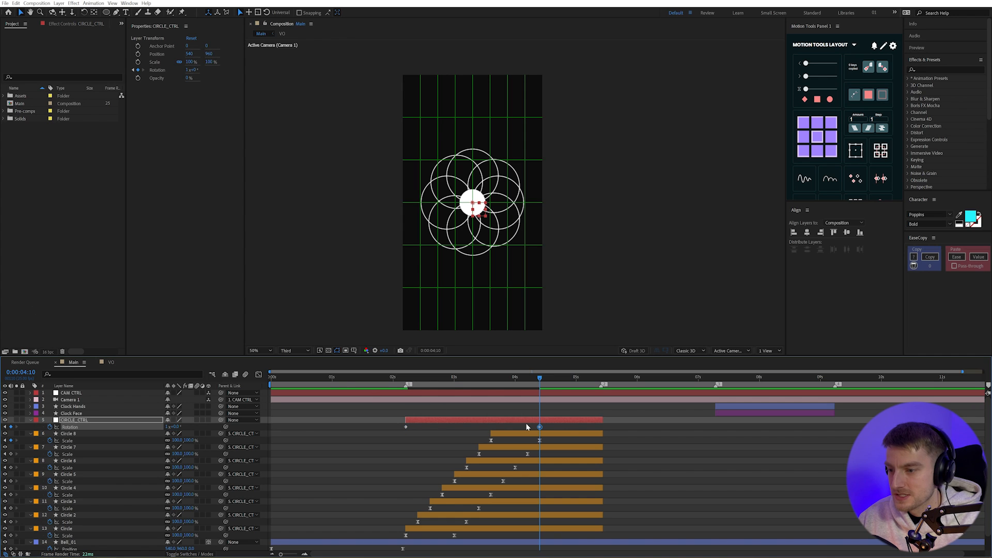
Keyframe CIRCLE_CTRL's Rotation at 1x+90° at 0:00:05:00.
{"action": "left_click_drag", "start_coordinate": [567, 430], "coordinate": [397, 436]}
{"action": "left_click_drag", "start_coordinate": [540, 379], "coordinate": [577, 385]}
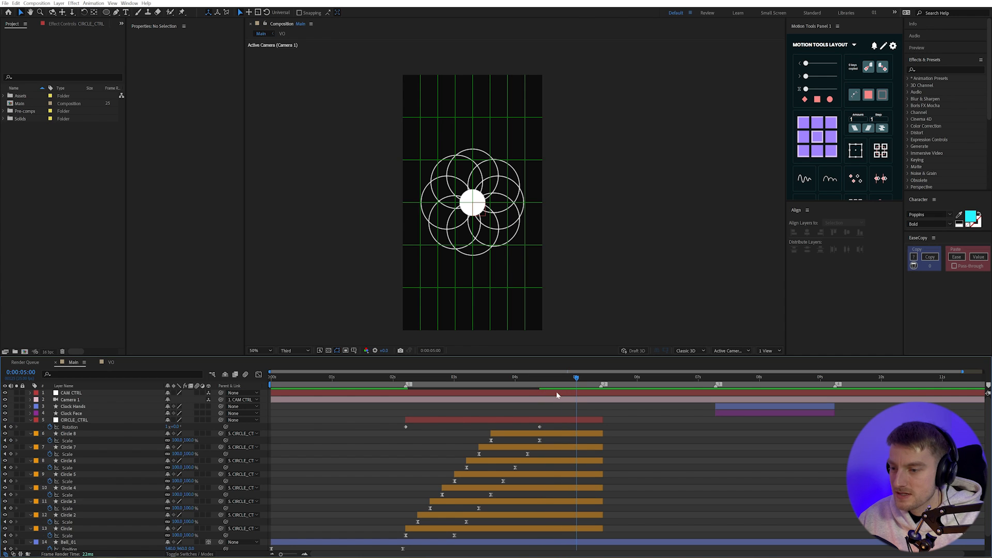
{"action": "left_click", "coordinate": [176, 427]}
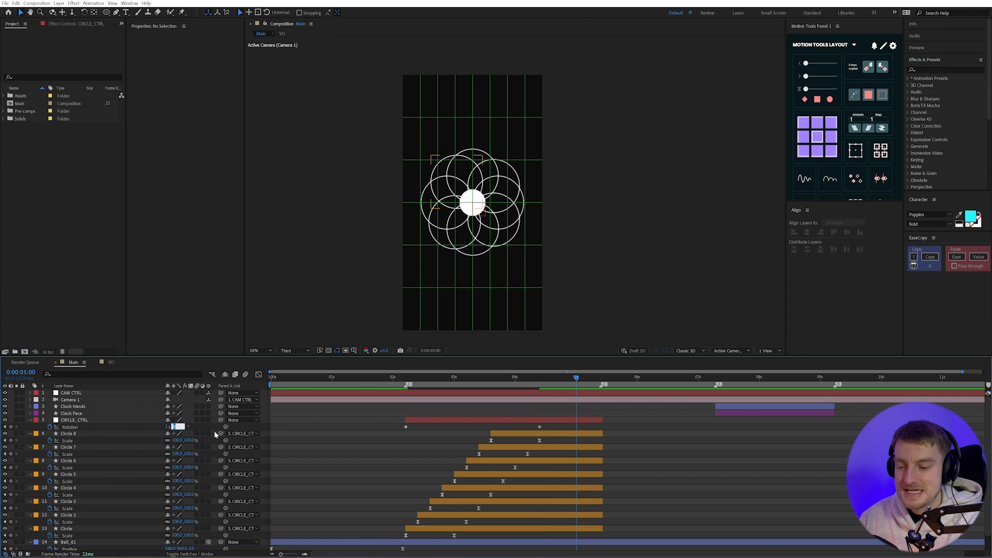
{"action": "type", "text": "90"}
{"action": "key", "text": "Return"}
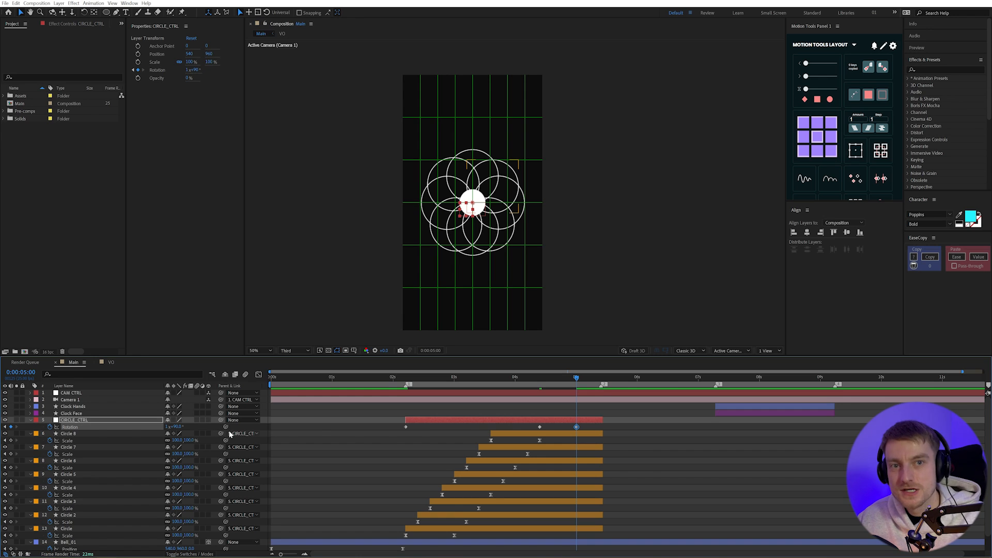
Keyframe CIRCLE_CTRL's Rotation at 1x+270° at 0:00:05:10.
{"action": "left_click", "coordinate": [602, 379]}
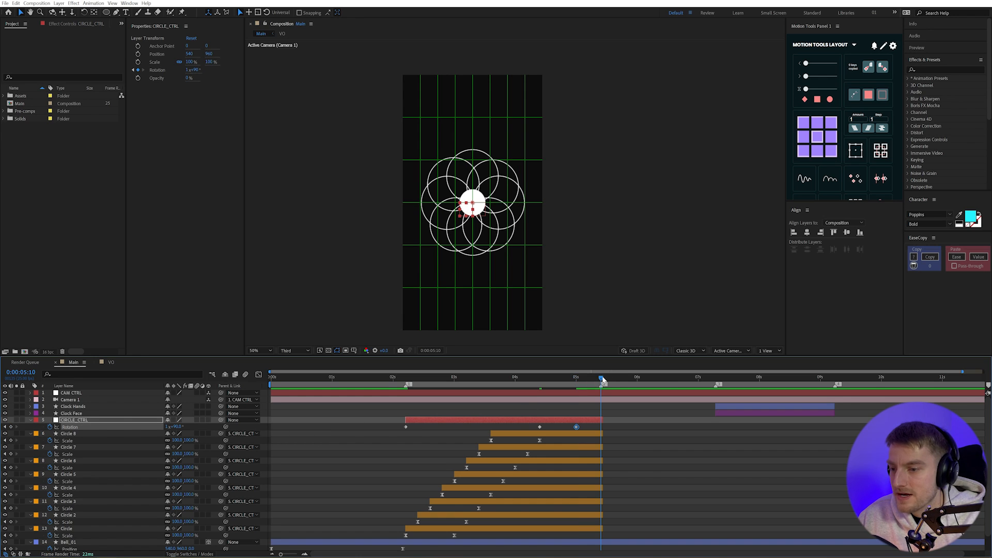
{"action": "left_click", "coordinate": [177, 426]}
{"action": "type", "text": "270"}
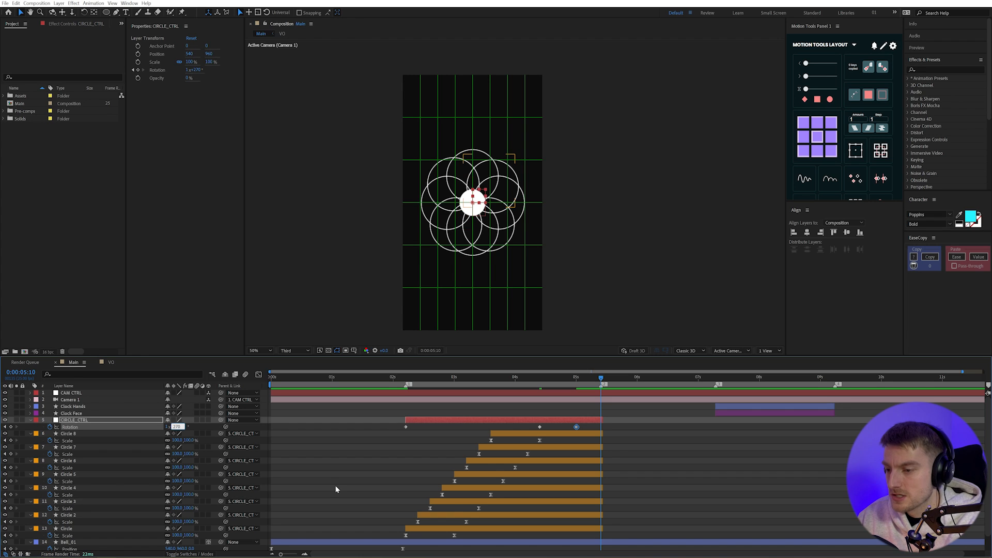
{"action": "key", "text": "Return"}
Apply Easy Ease to all CIRCLE_CTRL Rotation keyframes and display their value graph in the Graph Editor.
{"action": "left_click_drag", "start_coordinate": [672, 422], "coordinate": [364, 437]}
{"action": "key", "text": "F9"}
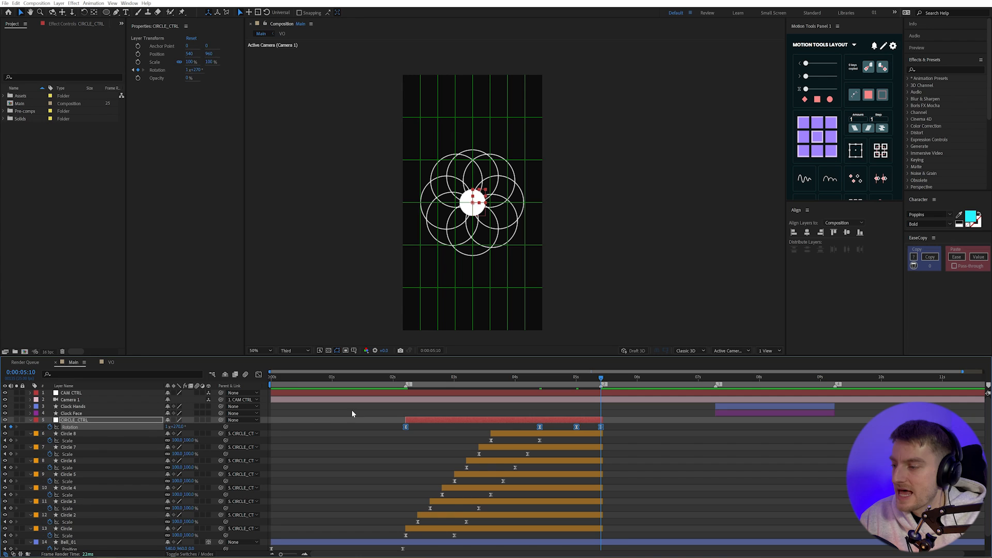
{"action": "left_click", "coordinate": [259, 375]}
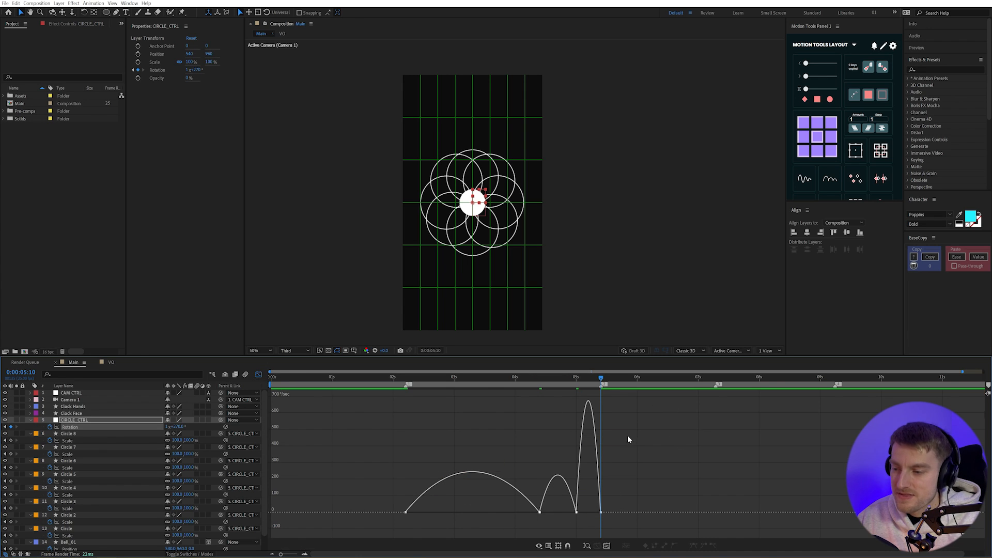
{"action": "left_click", "coordinate": [548, 547]}
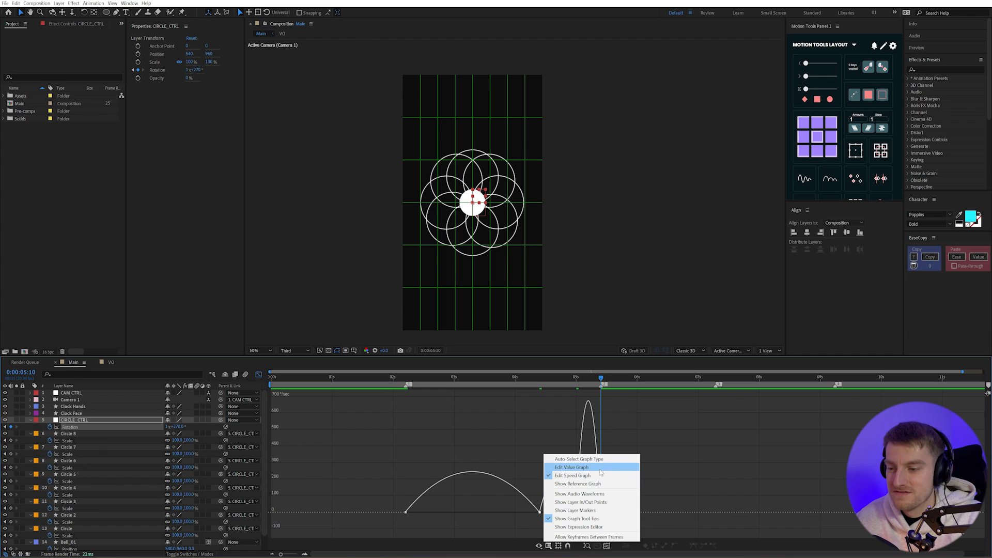
{"action": "left_click", "coordinate": [550, 548]}
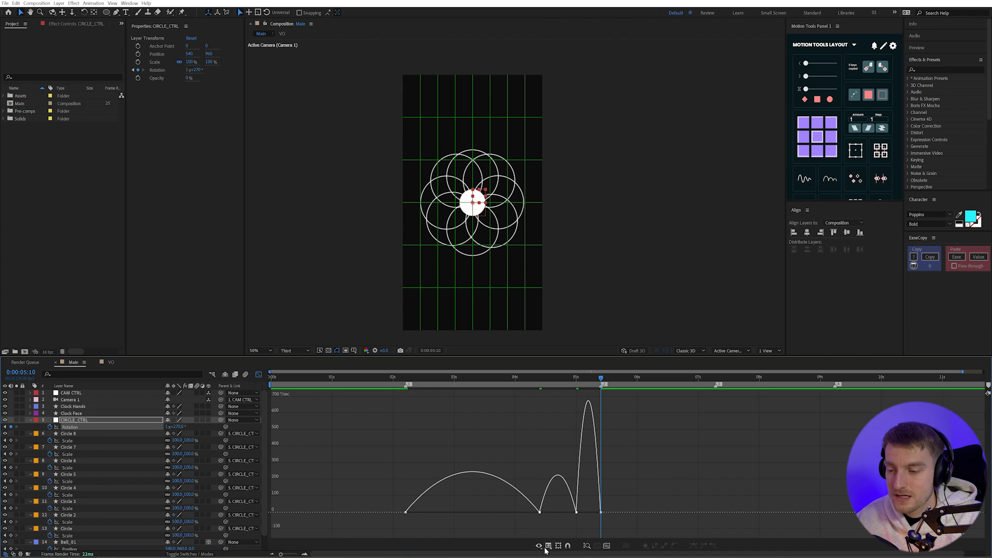
{"action": "left_click", "coordinate": [550, 548]}
{"action": "left_click", "coordinate": [571, 467]}
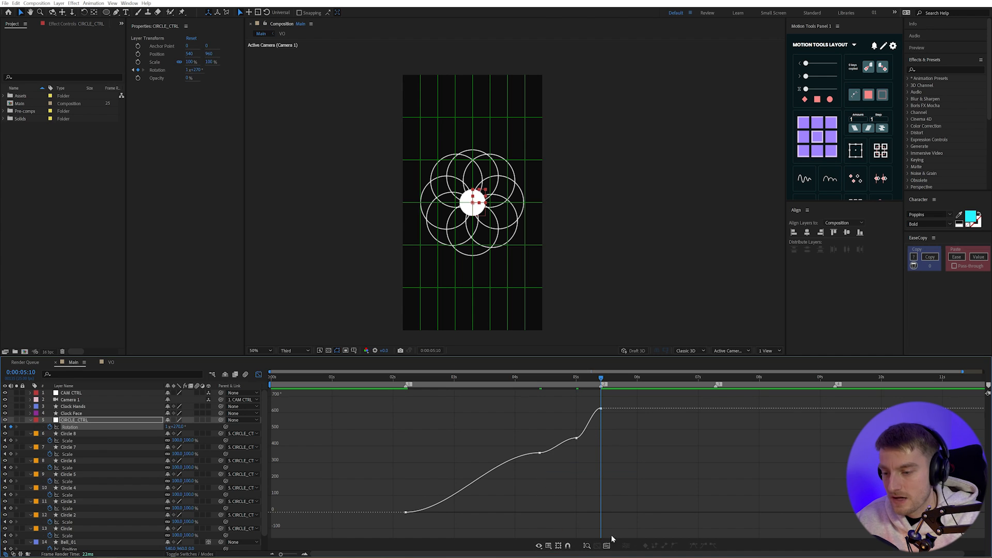
Preview the eased CIRCLE_CTRL rotation from 0:00:02:05.
{"action": "left_click_drag", "start_coordinate": [639, 500], "coordinate": [521, 420]}
{"action": "left_click", "coordinate": [650, 481]}
{"action": "left_click", "coordinate": [405, 376]}
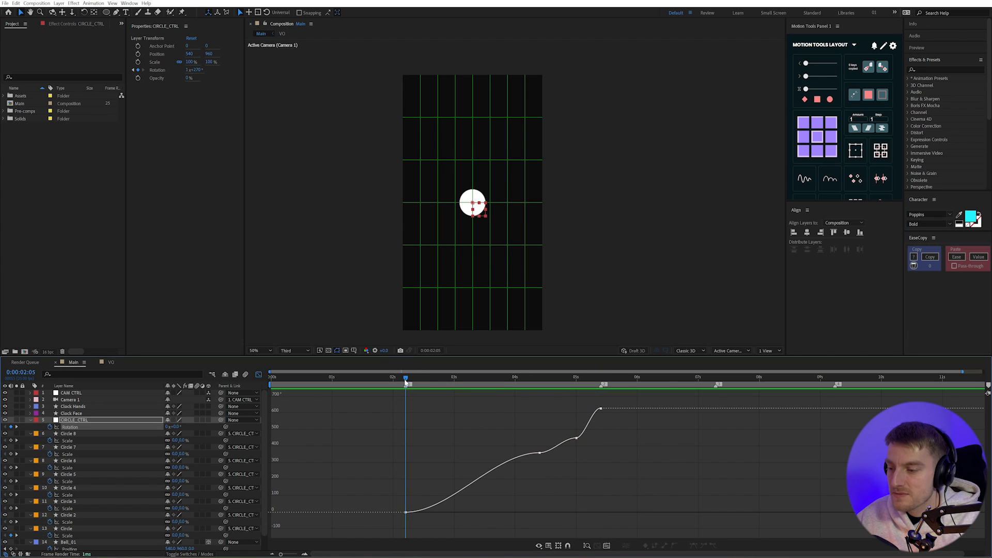
{"action": "key", "text": "space"}
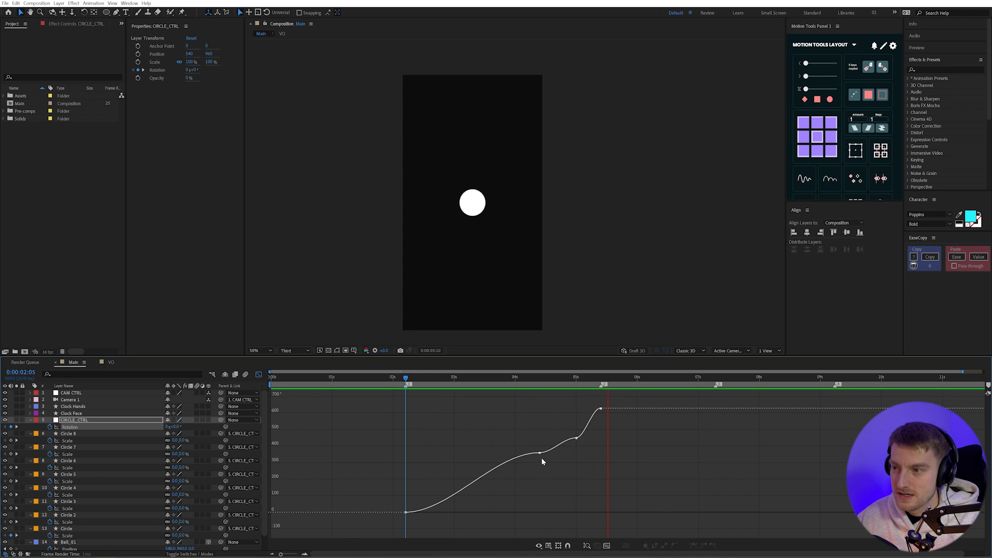
{"action": "key", "text": "space"}
Delete CIRCLE_CTRL's Rotation keyframe at 0:00:05:00.
{"action": "left_click", "coordinate": [540, 454]}
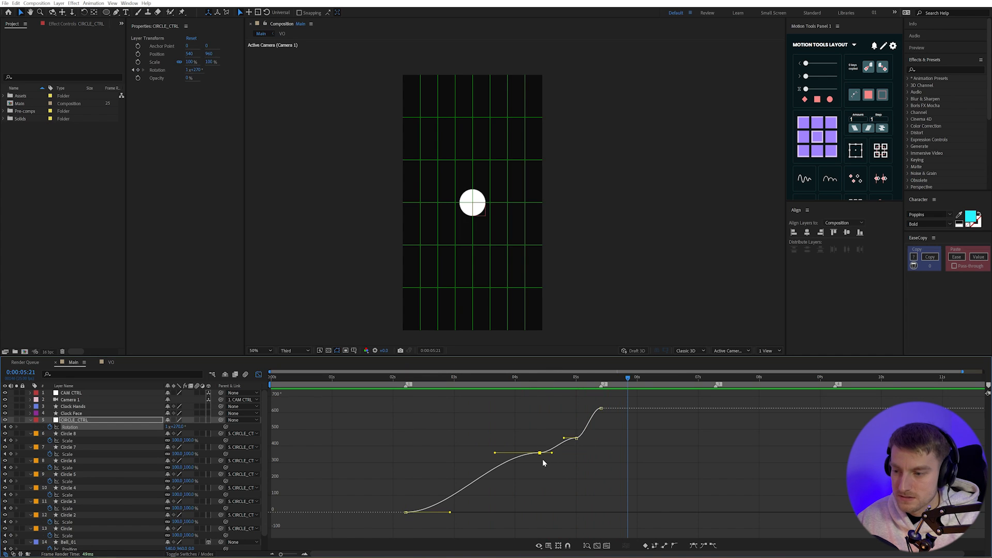
{"action": "scroll", "coordinate": [538, 459], "scroll_direction": "up", "scroll_amount": 4}
{"action": "scroll", "coordinate": [532, 434], "scroll_direction": "down", "scroll_amount": 5}
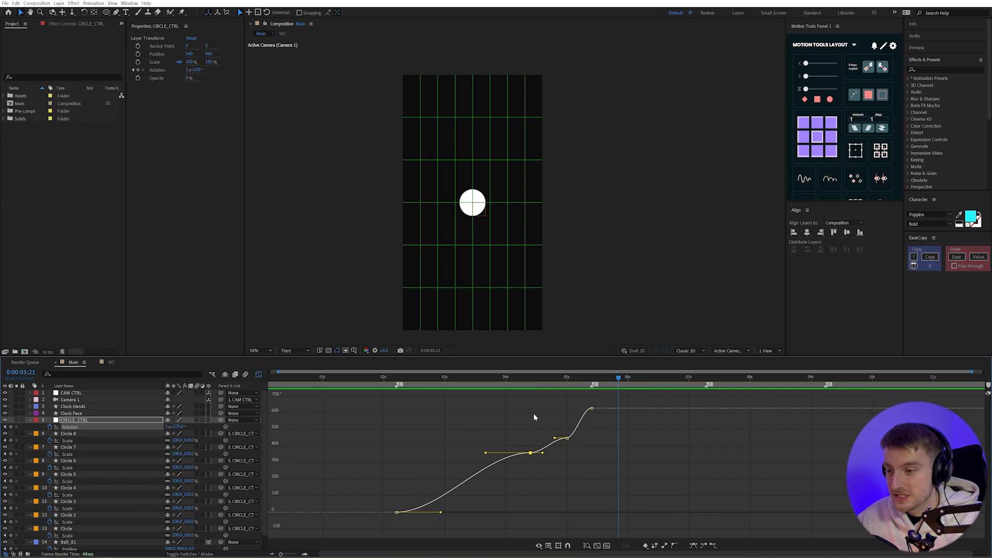
{"action": "left_click_drag", "start_coordinate": [525, 381], "coordinate": [533, 381]}
{"action": "left_click_drag", "start_coordinate": [589, 461], "coordinate": [562, 432]}
{"action": "left_click", "coordinate": [569, 377]}
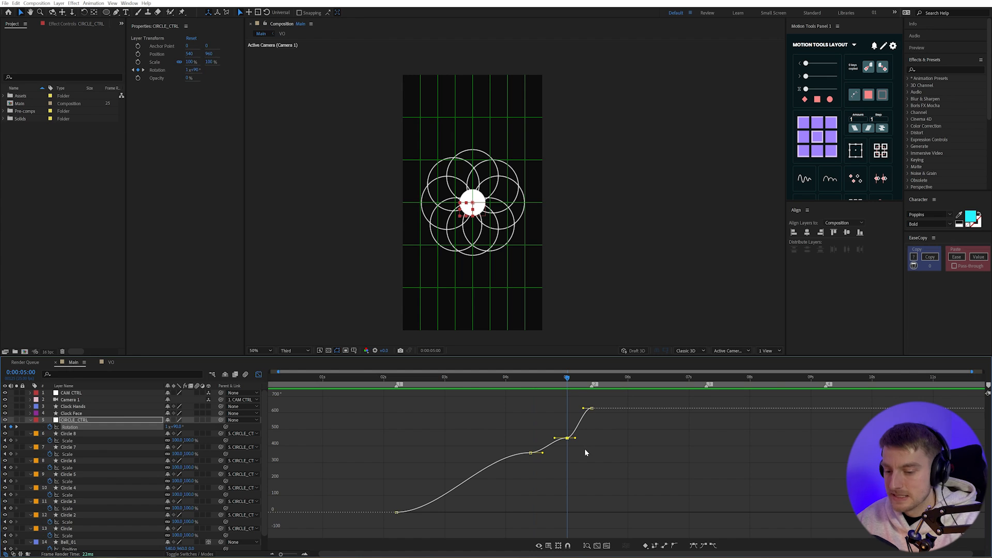
{"action": "key", "text": "Delete"}
Steepen the Rotation curve into the 0:00:05:10 keyframe and tilt the 0:00:04:10 keyframe's handles into a smooth upward slope.
{"action": "left_click_drag", "start_coordinate": [630, 446], "coordinate": [520, 439]}
{"action": "left_click_drag", "start_coordinate": [517, 453], "coordinate": [484, 461]}
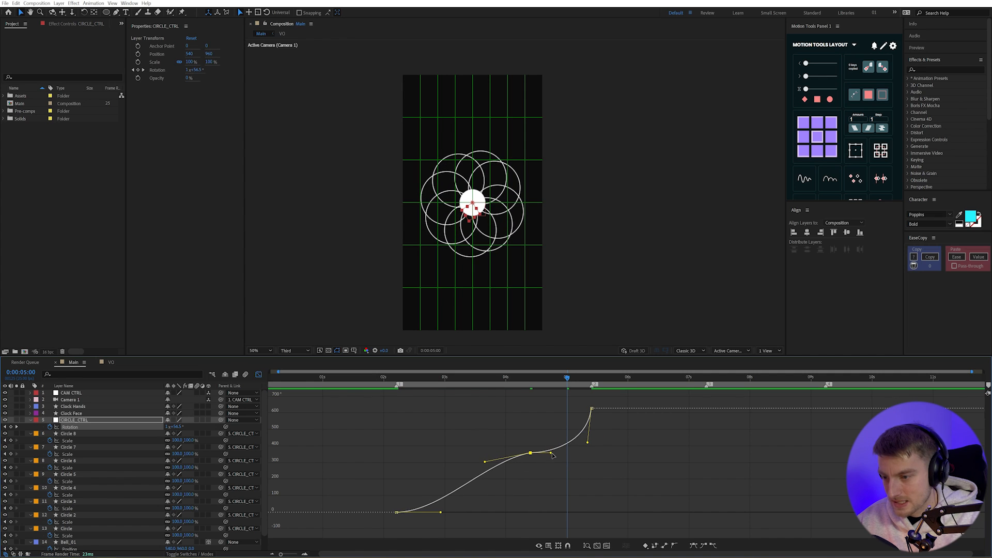
{"action": "left_click_drag", "start_coordinate": [551, 452], "coordinate": [553, 450]}
Lengthen the 0:00:04:10 keyframe's incoming Rotation handle and pull the first keyframe's handle steeply upward for a fast start.
{"action": "left_click", "coordinate": [540, 399]}
{"action": "left_click_drag", "start_coordinate": [518, 386], "coordinate": [487, 400]}
{"action": "left_click", "coordinate": [510, 461]}
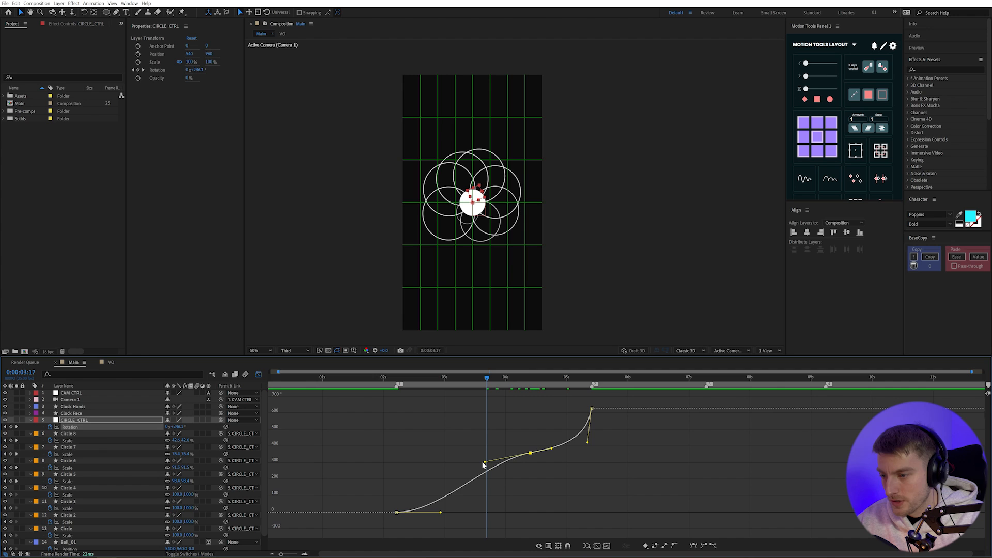
{"action": "left_click_drag", "start_coordinate": [484, 463], "coordinate": [447, 471]}
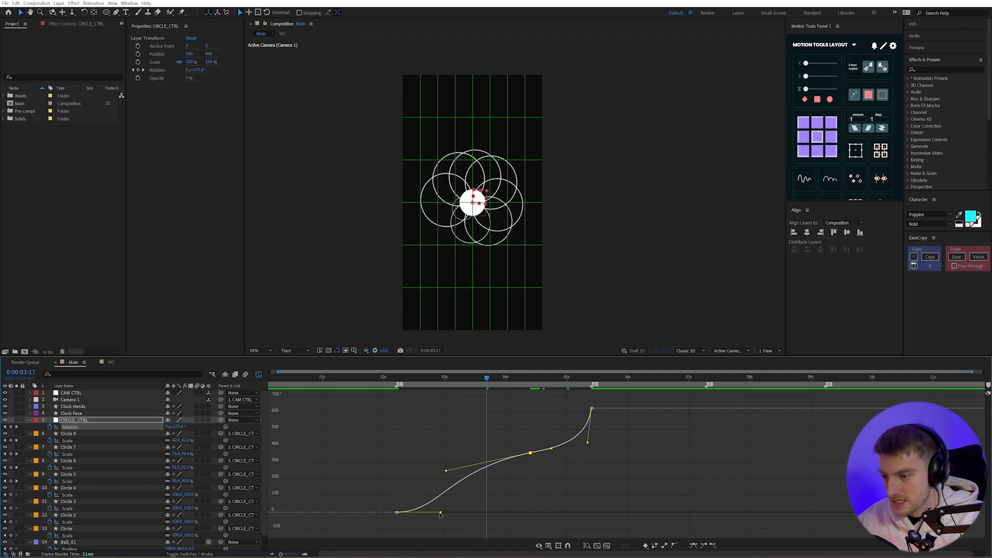
{"action": "left_click_drag", "start_coordinate": [440, 512], "coordinate": [399, 490]}
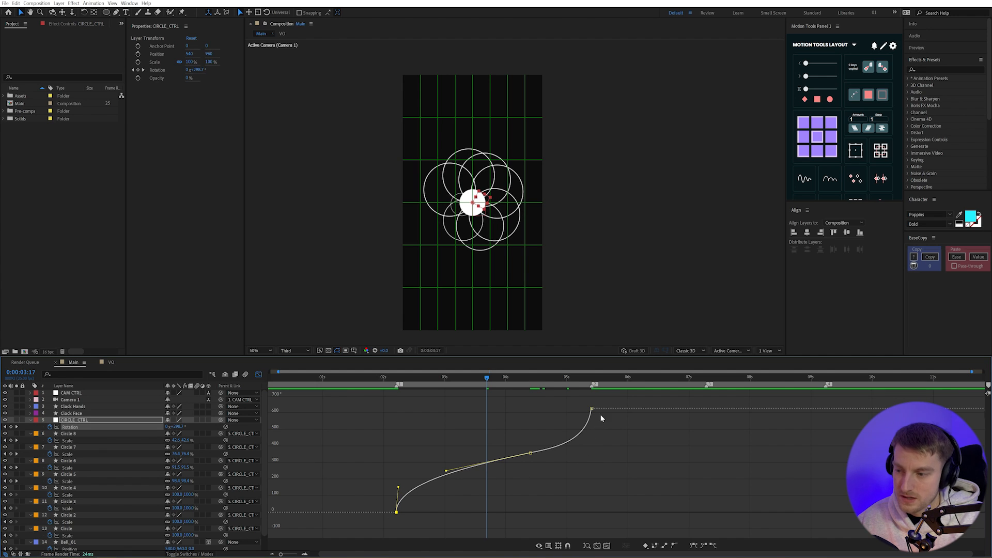
Scrub through and play back the reshaped CIRCLE_CTRL rotation from about 0:00:02:02.
{"action": "left_click_drag", "start_coordinate": [426, 379], "coordinate": [382, 377]}
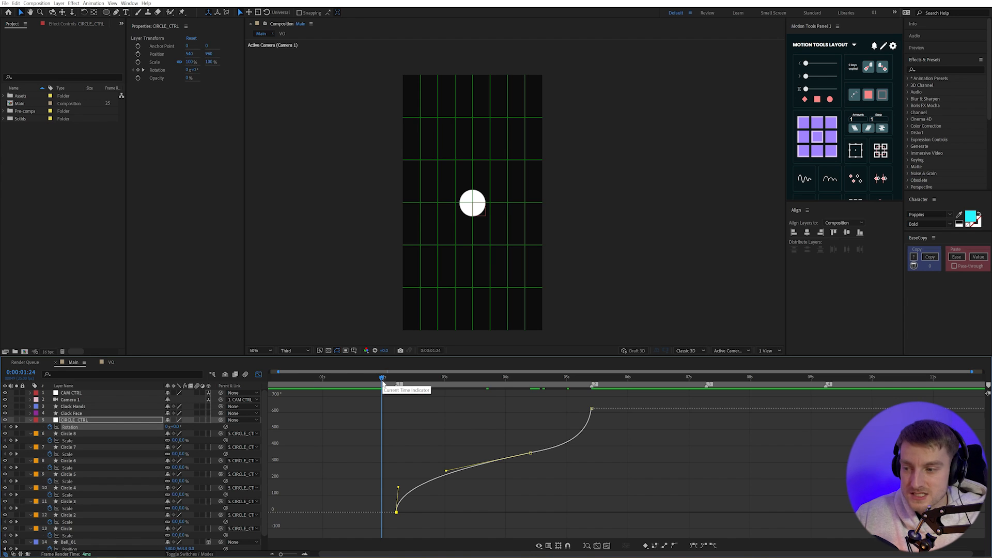
{"action": "left_click_drag", "start_coordinate": [397, 379], "coordinate": [584, 379]}
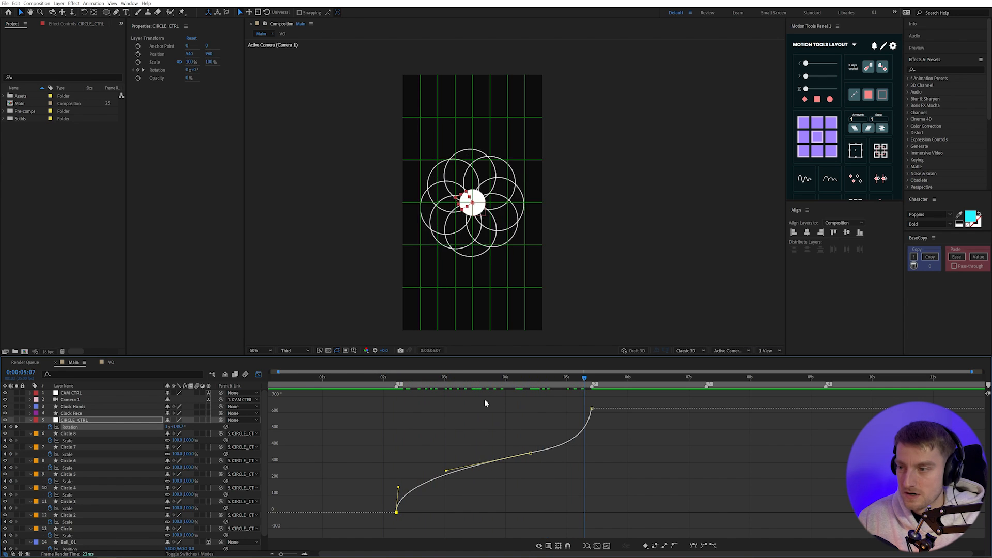
{"action": "left_click", "coordinate": [389, 378]}
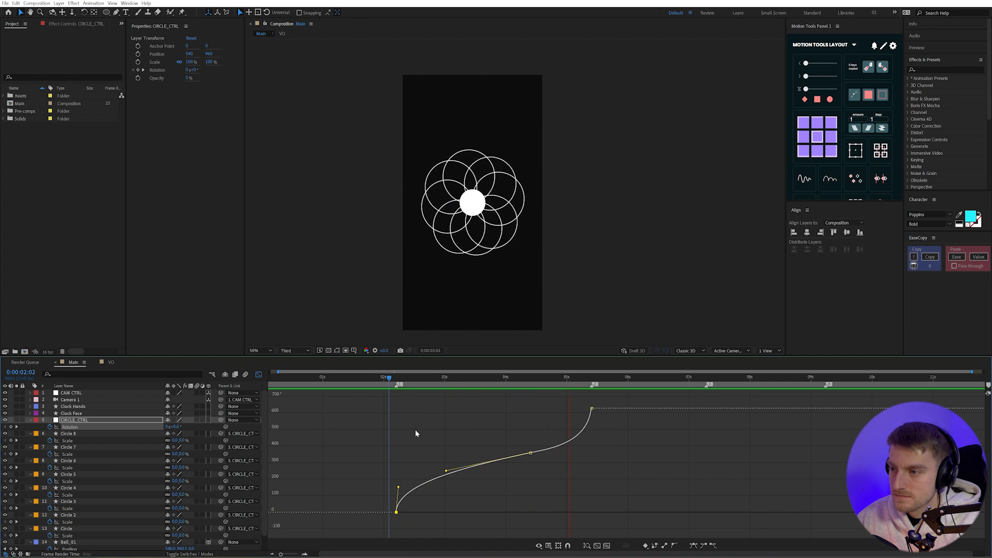
{"action": "left_click", "coordinate": [603, 414]}
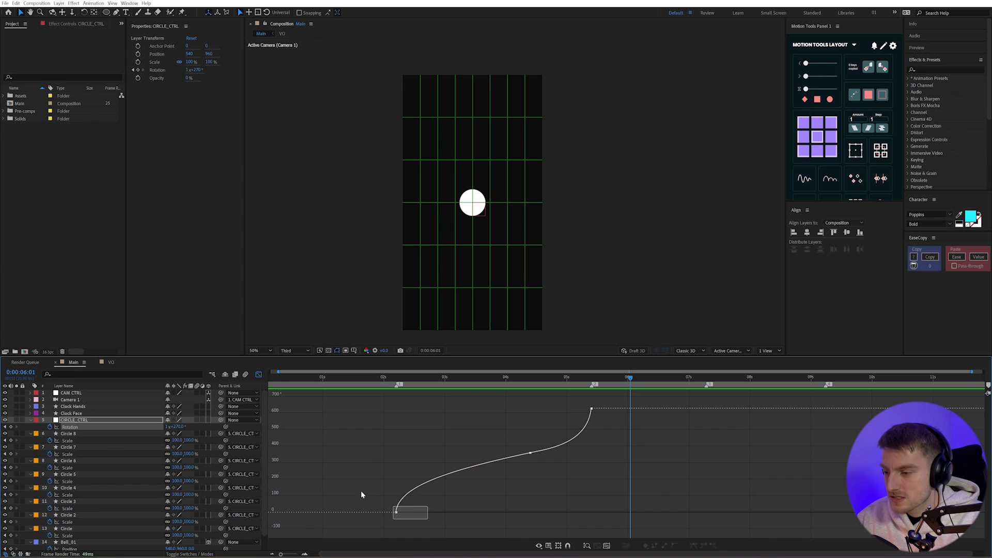
Extend the first Rotation keyframe's handle vertically and slightly raise the 0:00:04:10 keyframe's incoming handle to smooth the curve.
{"action": "left_click", "coordinate": [397, 489]}
{"action": "left_click_drag", "start_coordinate": [398, 487], "coordinate": [393, 465]}
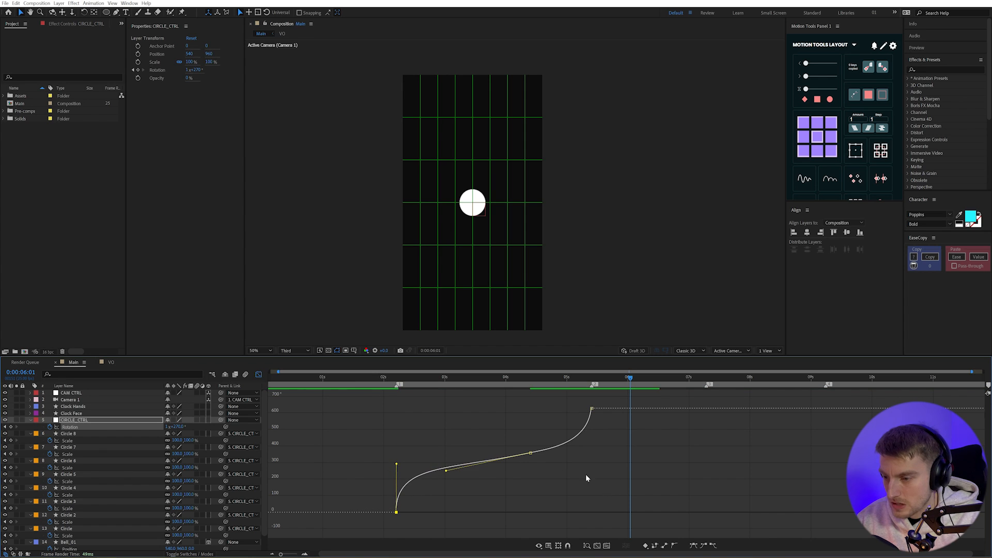
{"action": "left_click_drag", "start_coordinate": [589, 478], "coordinate": [444, 407]}
{"action": "left_click_drag", "start_coordinate": [446, 471], "coordinate": [446, 468]}
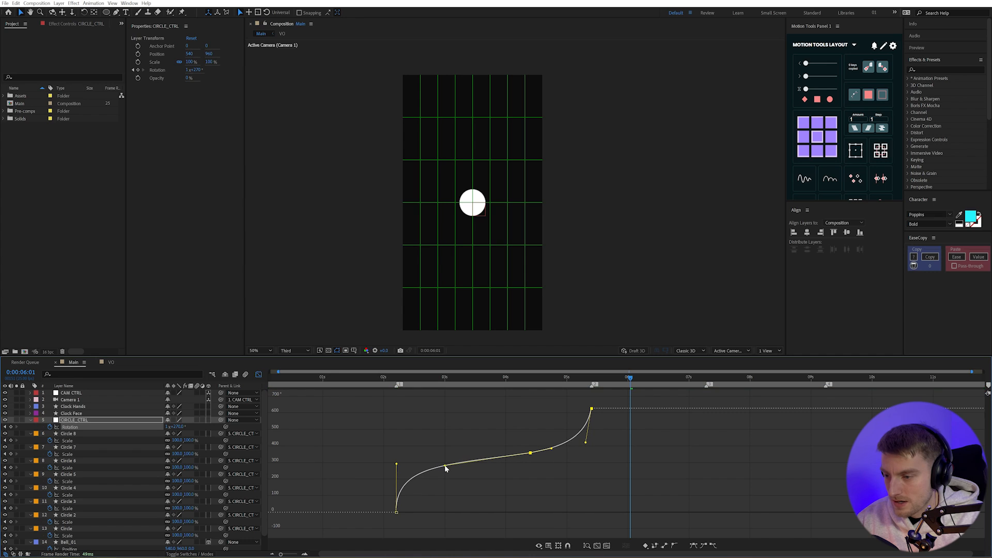
Adjust the 0:00:04:10 keyframe's outgoing Rotation handle and straighten the 0:00:05:10 keyframe's incoming handle to vertical.
{"action": "left_click", "coordinate": [552, 448]}
{"action": "left_click_drag", "start_coordinate": [553, 449], "coordinate": [580, 403]}
{"action": "left_click_drag", "start_coordinate": [585, 442], "coordinate": [592, 446]}
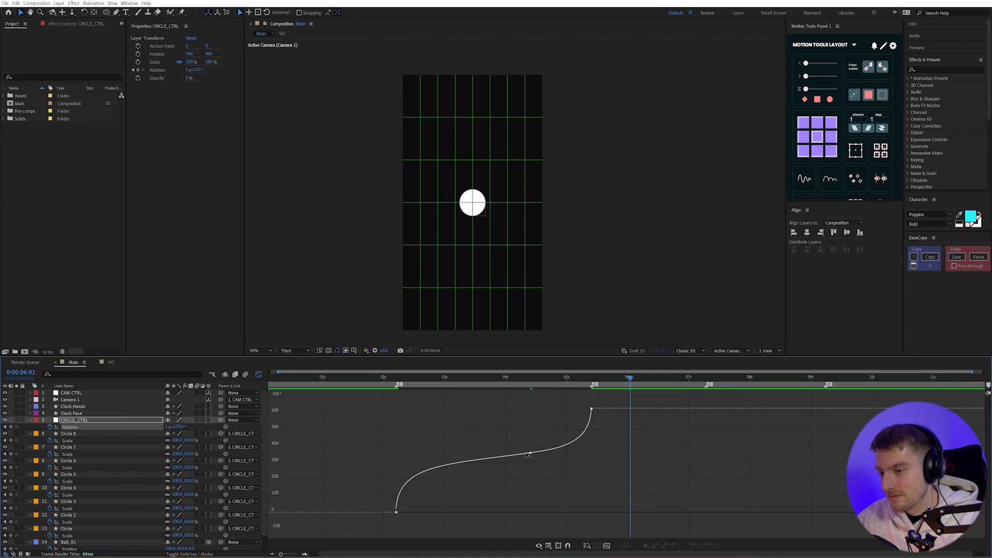
Play back the CIRCLE_CTRL rotation several times from about 0:00:02:03 and scrub to 0:00:02:10 to check the fast start.
{"action": "left_click", "coordinate": [392, 378]}
{"action": "key", "text": "space"}
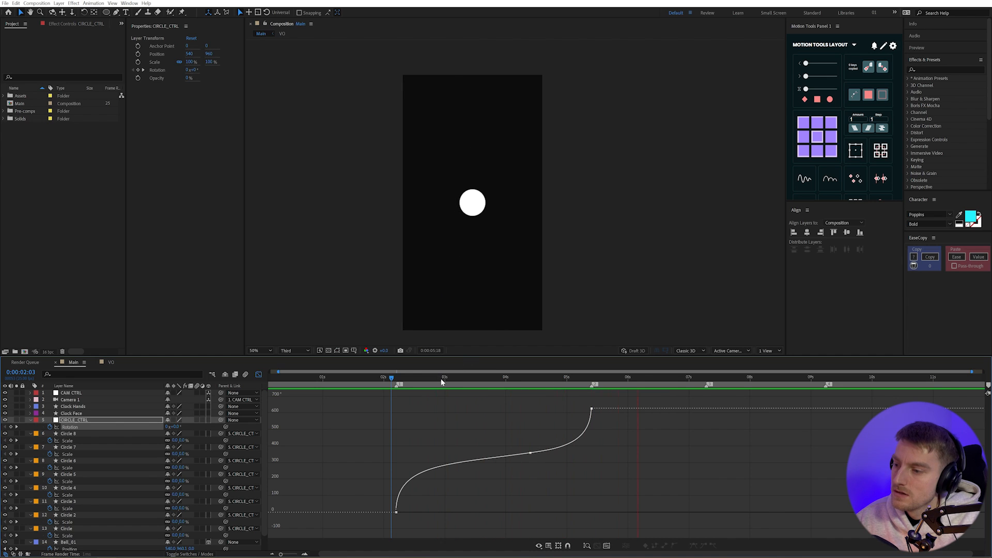
{"action": "left_click", "coordinate": [397, 380]}
{"action": "key", "text": "space"}
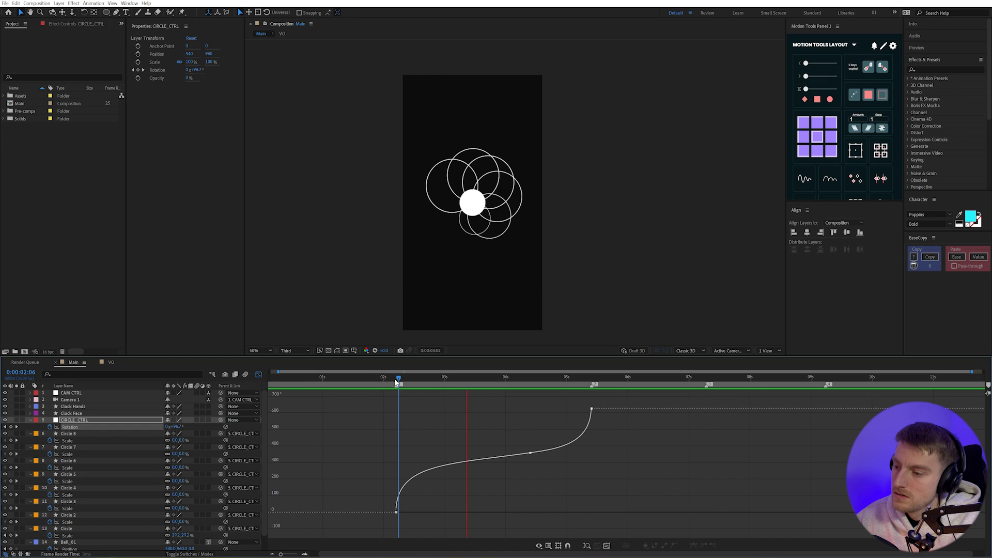
{"action": "left_click", "coordinate": [395, 381]}
{"action": "key", "text": "space"}
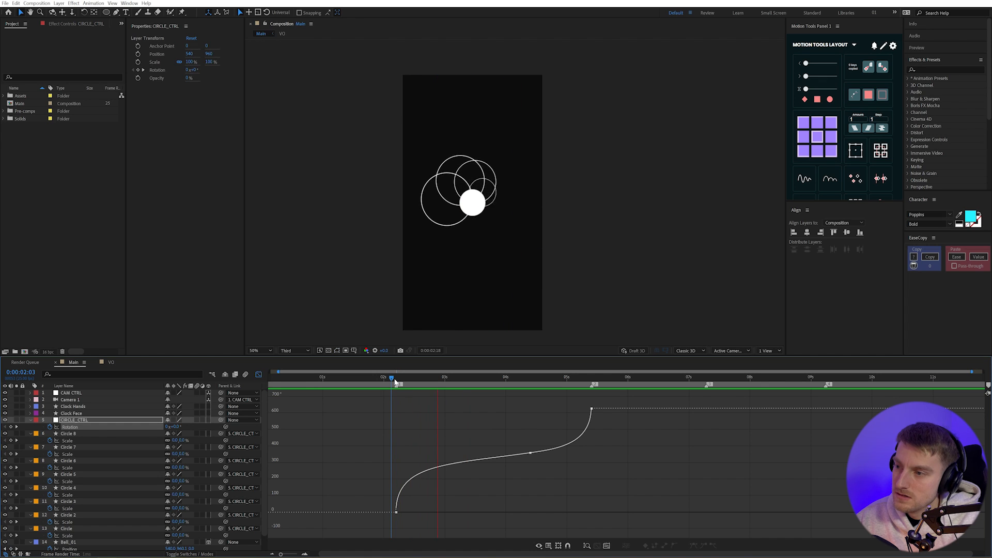
{"action": "key", "text": "space"}
{"action": "left_click_drag", "start_coordinate": [400, 379], "coordinate": [409, 383]}
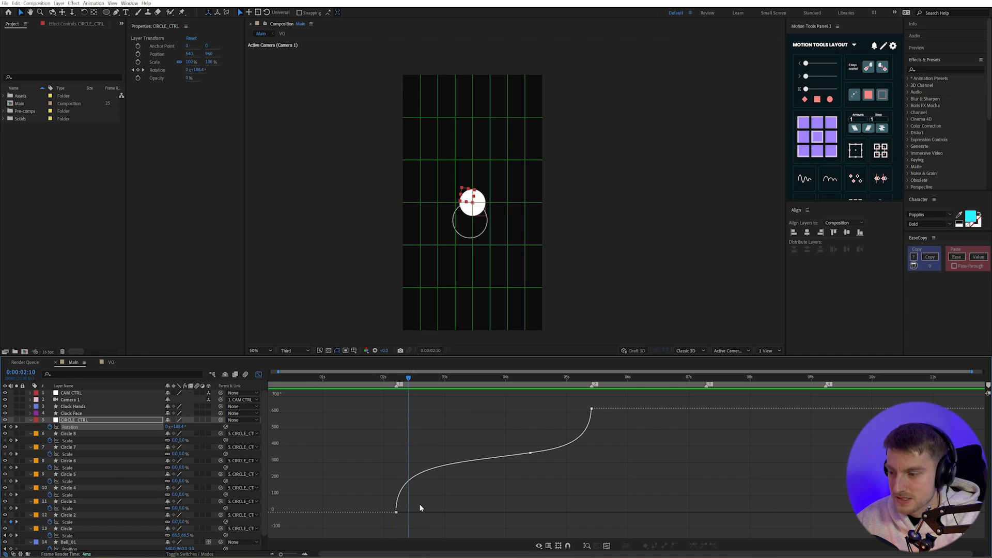
Flatten the first Rotation keyframe's outgoing handle to a short horizontal ease and preview it from 0:00:02:02.
{"action": "mouse_move", "coordinate": [421, 520]}
{"action": "left_mouse_down"}
{"action": "mouse_move", "coordinate": [382, 489]}
{"action": "mouse_move", "coordinate": [426, 498]}
{"action": "mouse_move", "coordinate": [434, 513]}
{"action": "mouse_move", "coordinate": [417, 515]}
{"action": "mouse_move", "coordinate": [464, 519]}
{"action": "mouse_move", "coordinate": [418, 514]}
{"action": "left_mouse_up"}
{"action": "key", "text": "Page_Up"}
{"action": "key", "text": "Page_Up"}
{"action": "key", "text": "Page_Up"}
{"action": "key", "text": "Page_Up"}
{"action": "key", "text": "Page_Up"}
{"action": "key", "text": "Page_Up"}
{"action": "key", "text": "Page_Up"}
{"action": "key", "text": "Page_Up"}
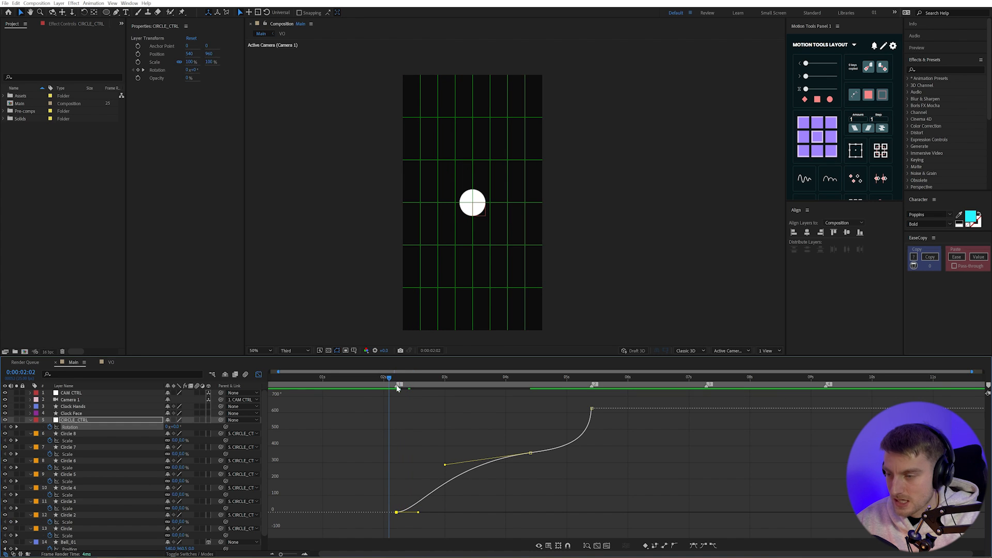
{"action": "key", "text": "space"}
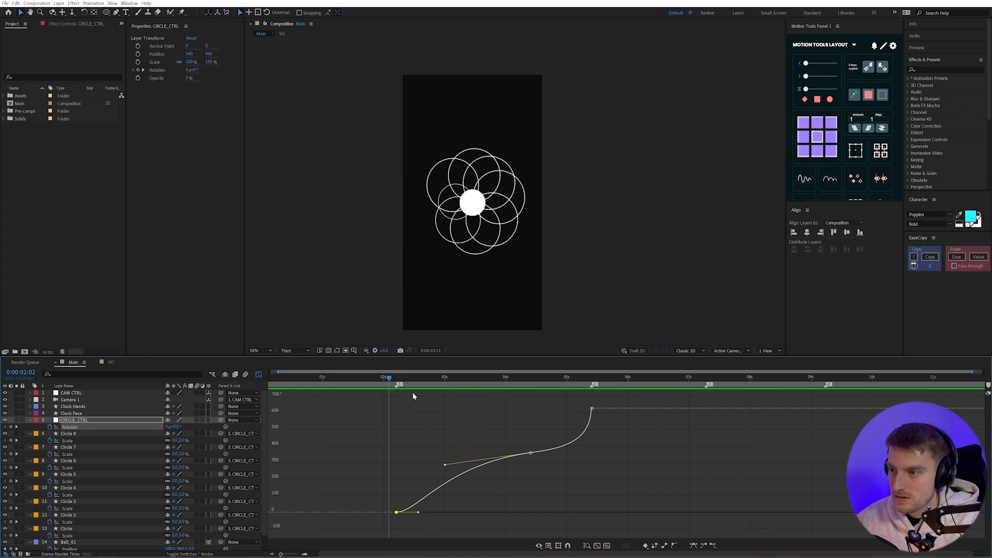
{"action": "key", "text": "space"}
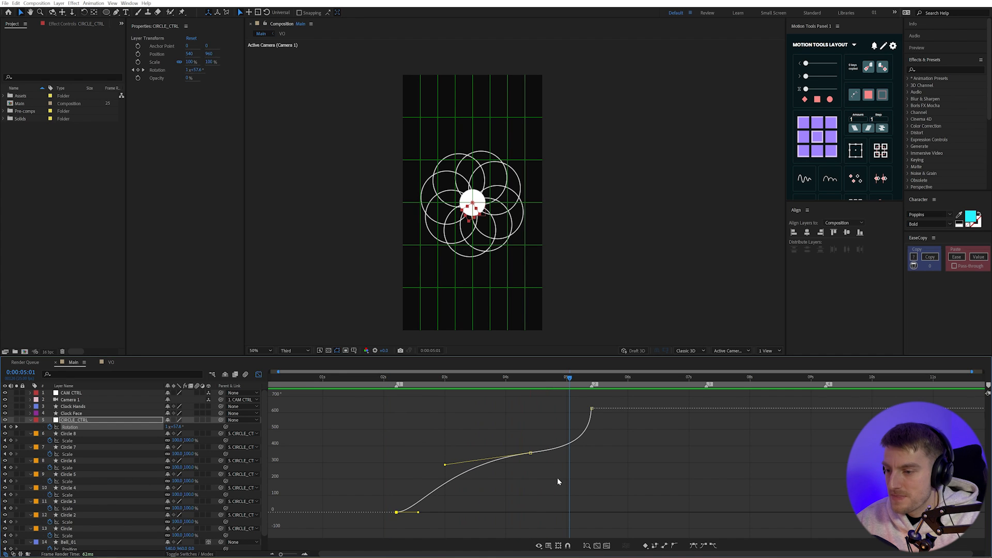
Raise the last two Rotation keyframes together until the middle one sits near 600° in the graph, and preview the spin.
{"action": "left_click_drag", "start_coordinate": [628, 481], "coordinate": [500, 392]}
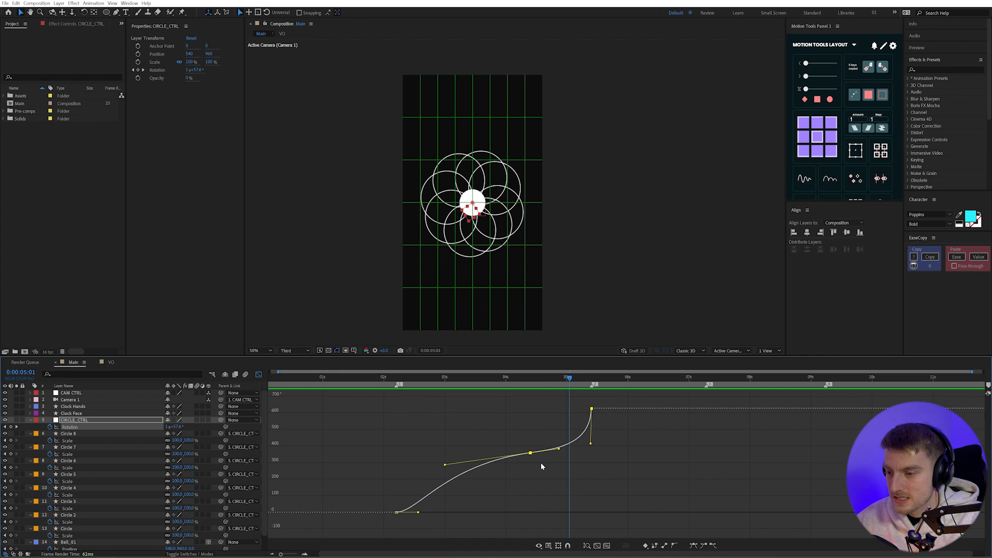
{"action": "left_click_drag", "start_coordinate": [530, 453], "coordinate": [531, 414]}
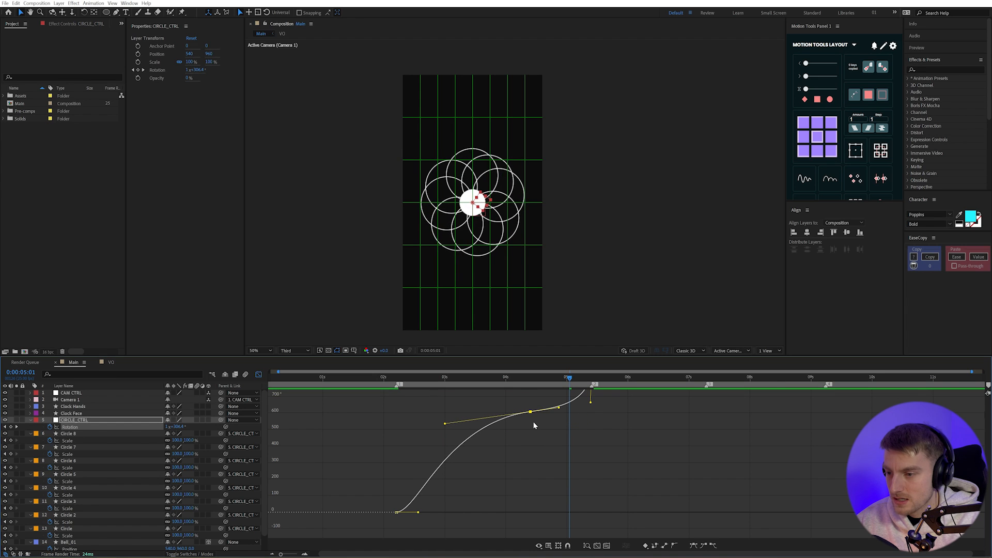
{"action": "key", "text": "ctrl+z"}
{"action": "left_click_drag", "start_coordinate": [530, 453], "coordinate": [528, 416]}
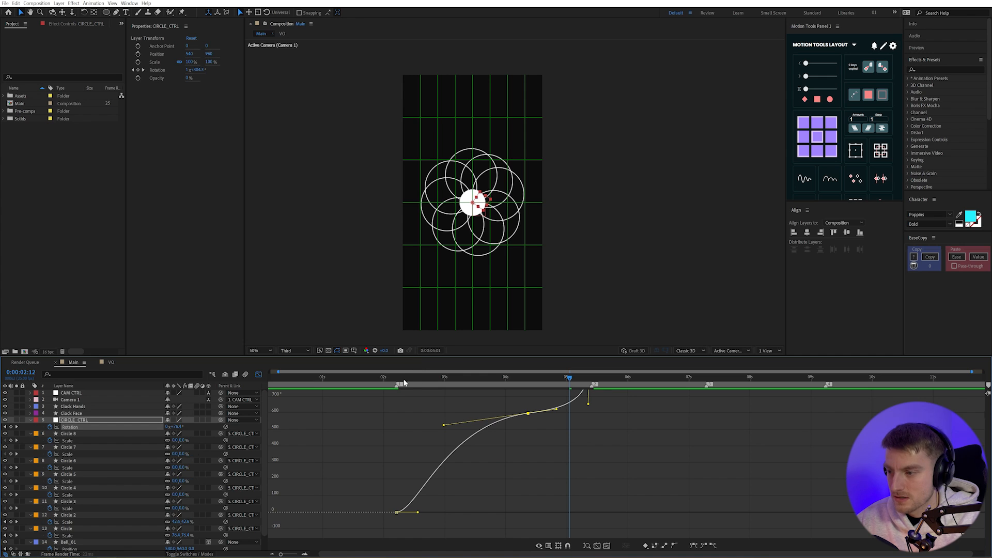
{"action": "left_click", "coordinate": [401, 377]}
{"action": "key", "text": "space"}
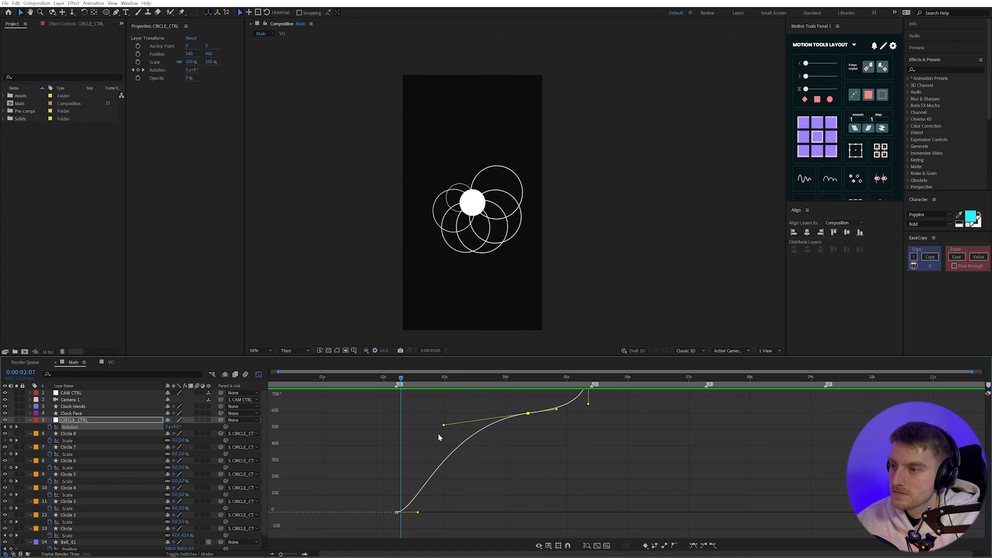
Lower the last two Rotation keyframes together so the middle one sits near 500°, and play back from 0:00:02:04.
{"action": "mouse_move", "coordinate": [529, 414]}
{"action": "left_mouse_down"}
{"action": "mouse_move", "coordinate": [530, 448]}
{"action": "mouse_move", "coordinate": [529, 431]}
{"action": "left_mouse_up"}
{"action": "left_click_drag", "start_coordinate": [519, 377], "coordinate": [394, 391]}
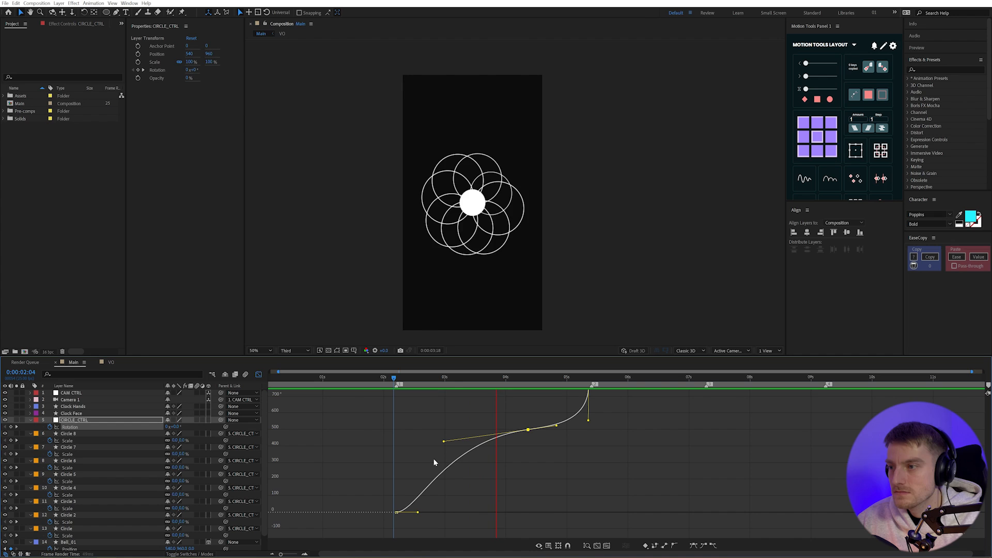
{"action": "key", "text": "space"}
{"action": "key", "text": "ctrl+apostrophe"}
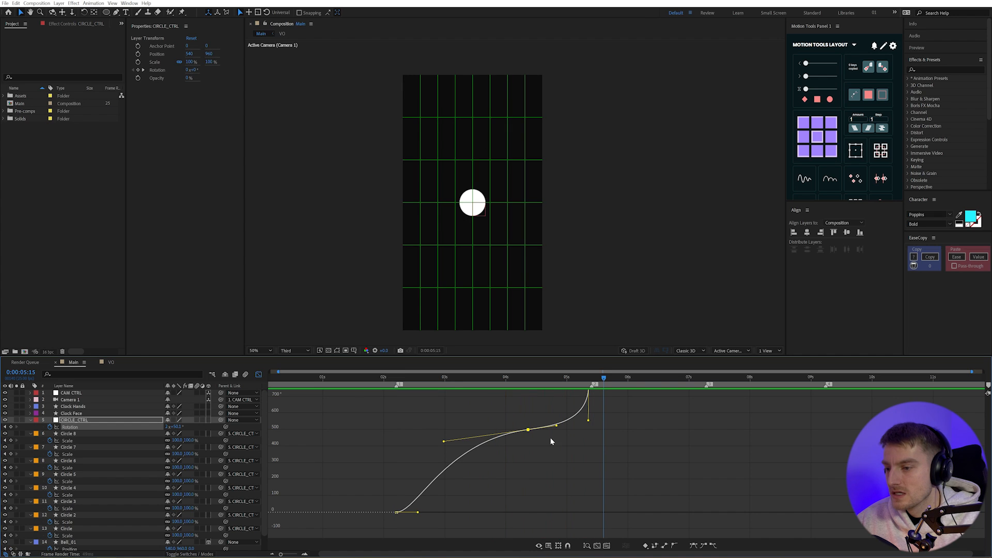
Raise the last two Rotation keyframes slightly so the middle one sits at about 540°, and check the motion around 0:00:02:12.
{"action": "left_click", "coordinate": [534, 377]}
{"action": "key", "text": "Page_Up"}
{"action": "key", "text": "Page_Up"}
{"action": "key", "text": "Page_Up"}
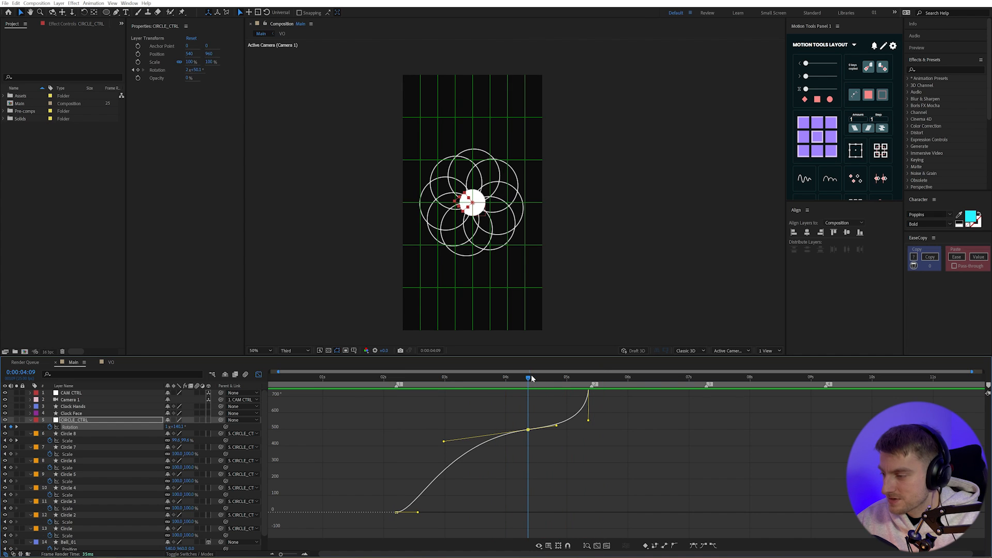
{"action": "left_click_drag", "start_coordinate": [523, 430], "coordinate": [528, 424]}
{"action": "left_click", "coordinate": [456, 378]}
{"action": "left_click", "coordinate": [415, 382]}
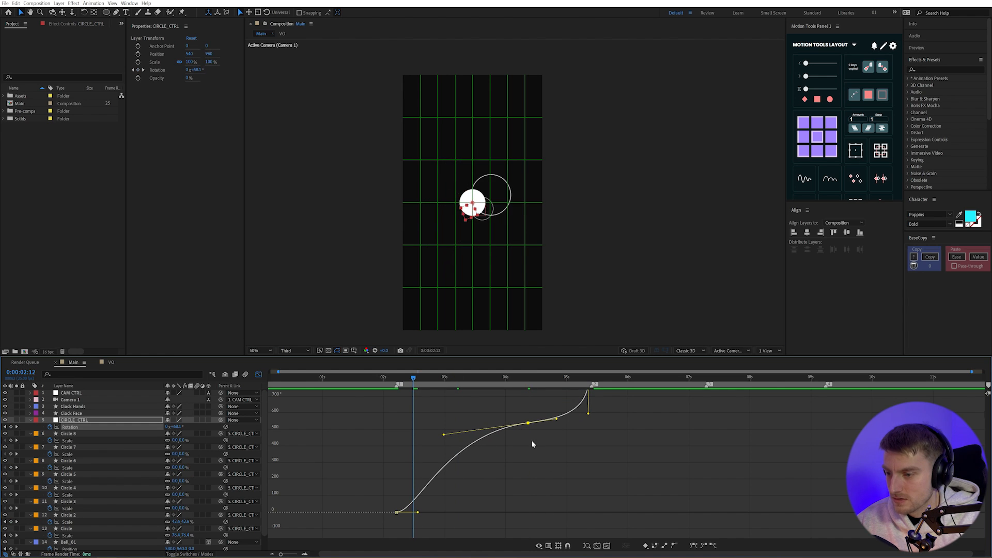
Lengthen the middle Rotation keyframe's incoming handle back to the first keyframe's time, and play back from about 0:00:01:24.
{"action": "left_click_drag", "start_coordinate": [444, 434], "coordinate": [396, 440]}
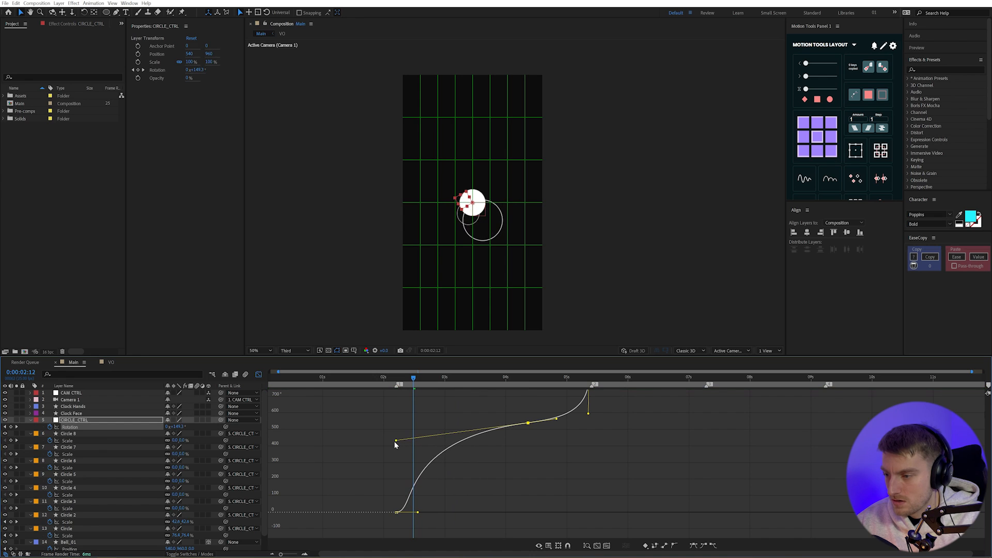
{"action": "left_click_drag", "start_coordinate": [410, 383], "coordinate": [385, 387]}
{"action": "key", "text": "space"}
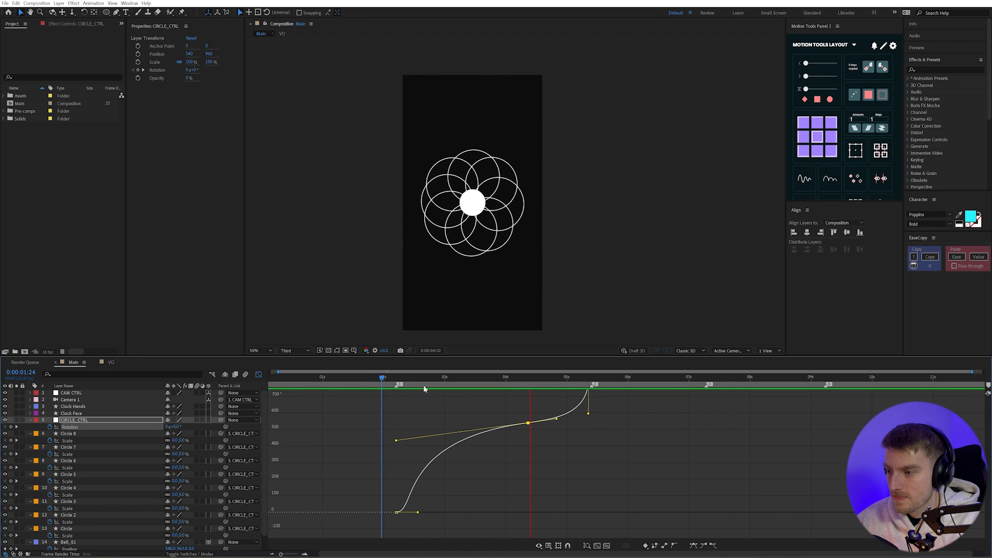
{"action": "left_click", "coordinate": [406, 380]}
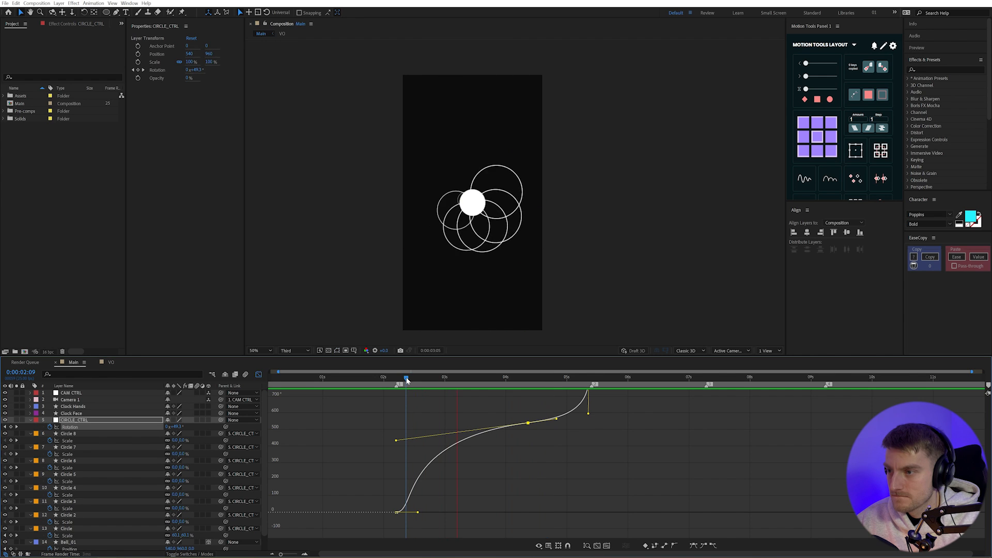
Tilt the first Rotation keyframe's outgoing handle into a short steep upward slope, and preview through the last keyframe at 0:00:05:09.
{"action": "left_click", "coordinate": [397, 513]}
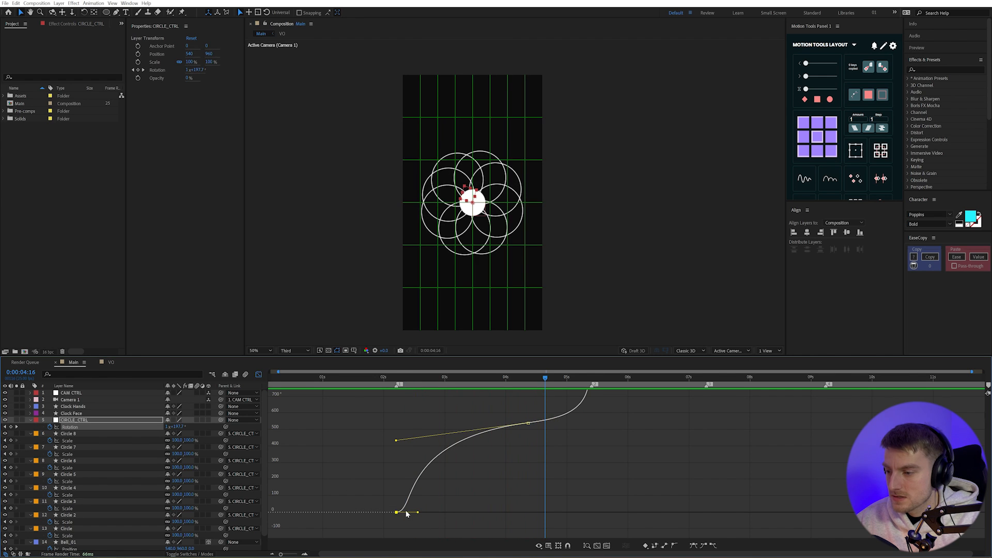
{"action": "left_click_drag", "start_coordinate": [417, 514], "coordinate": [401, 487]}
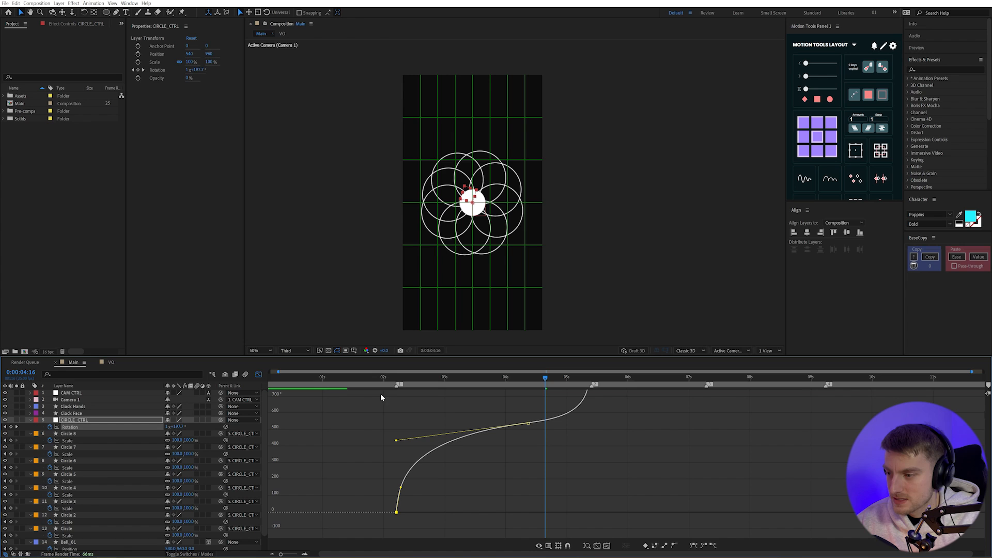
{"action": "left_click", "coordinate": [397, 381]}
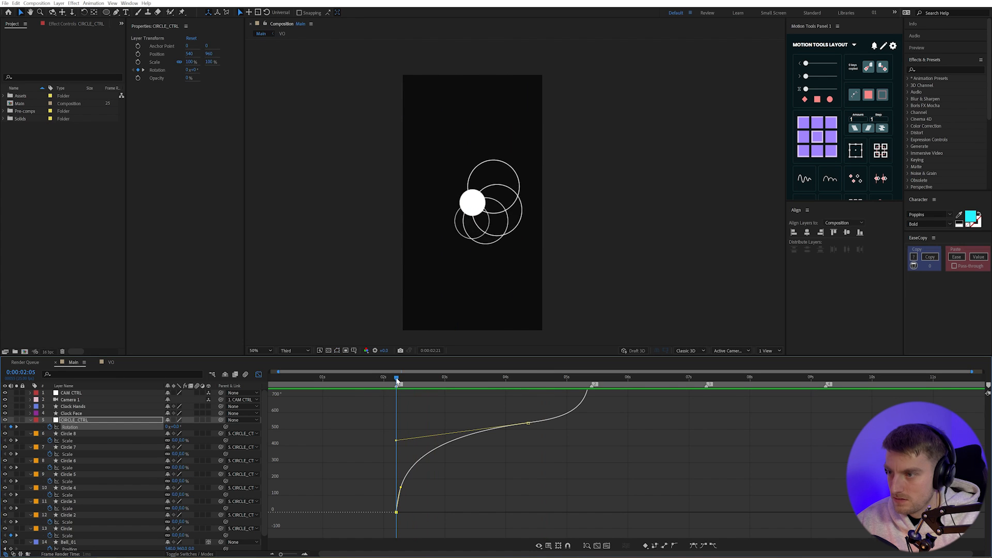
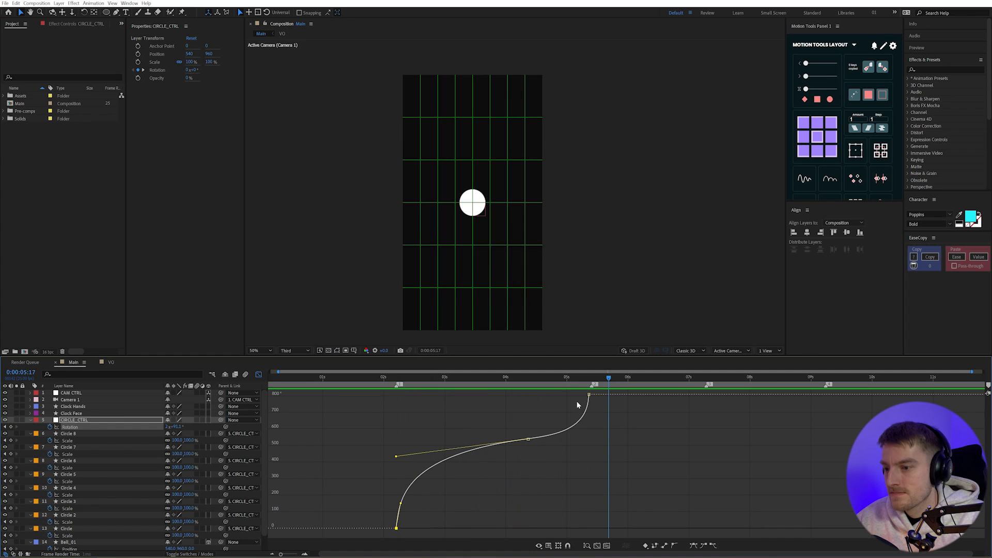
{"action": "left_click", "coordinate": [589, 378]}
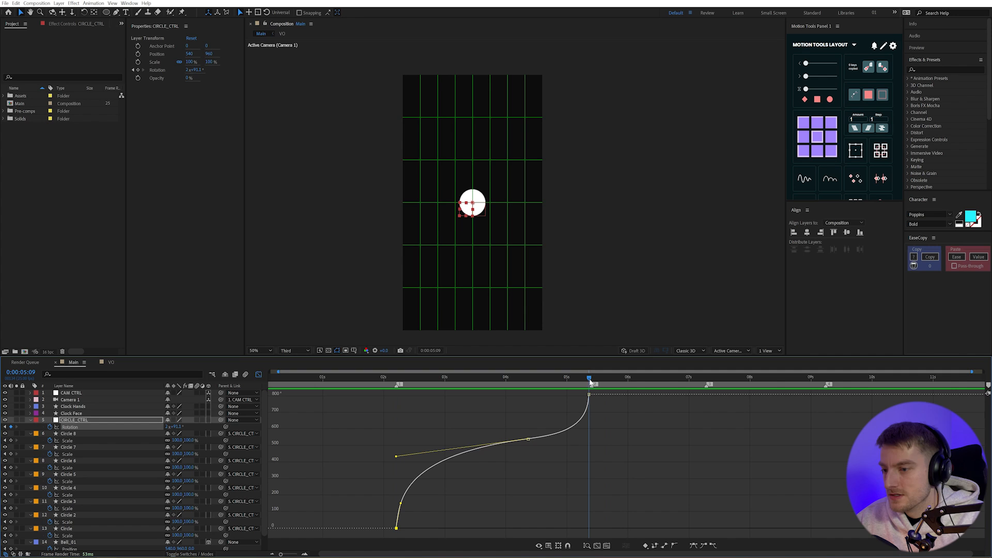
Leave the graph view and preview the circle flower animation from 0:00:02:00.
{"action": "left_click", "coordinate": [259, 375]}
{"action": "left_click_drag", "start_coordinate": [589, 378], "coordinate": [376, 401]}
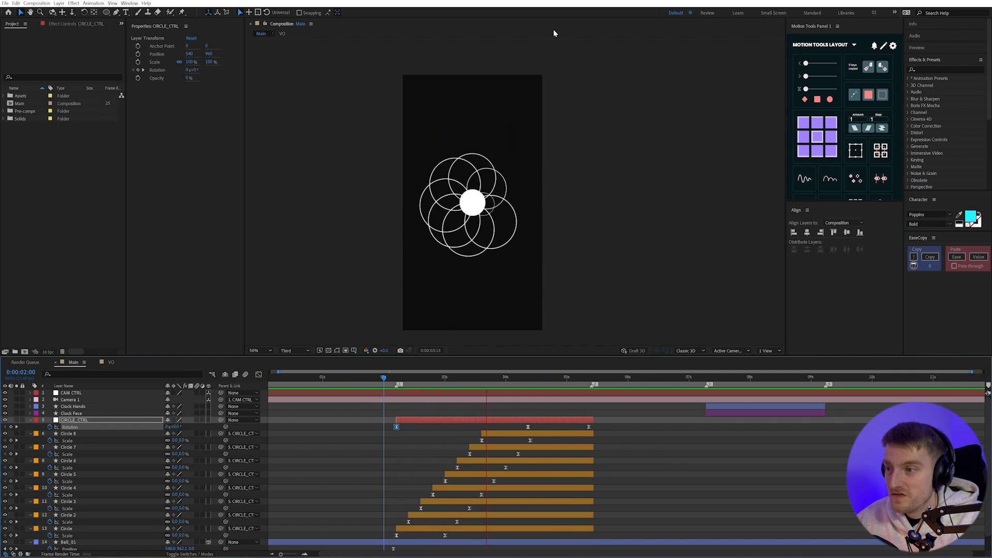
{"action": "key", "text": "space"}
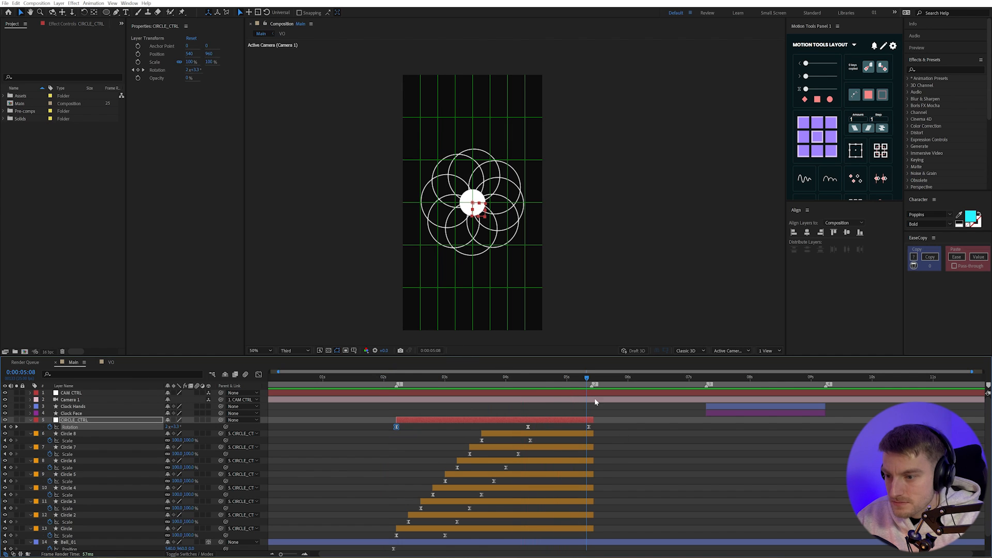
{"action": "left_click_drag", "start_coordinate": [588, 377], "coordinate": [589, 377]}
Add Position keyframes at 0:00:04:09 to all eight circle layers, Circle through Circle 8.
{"action": "left_click", "coordinate": [527, 379]}
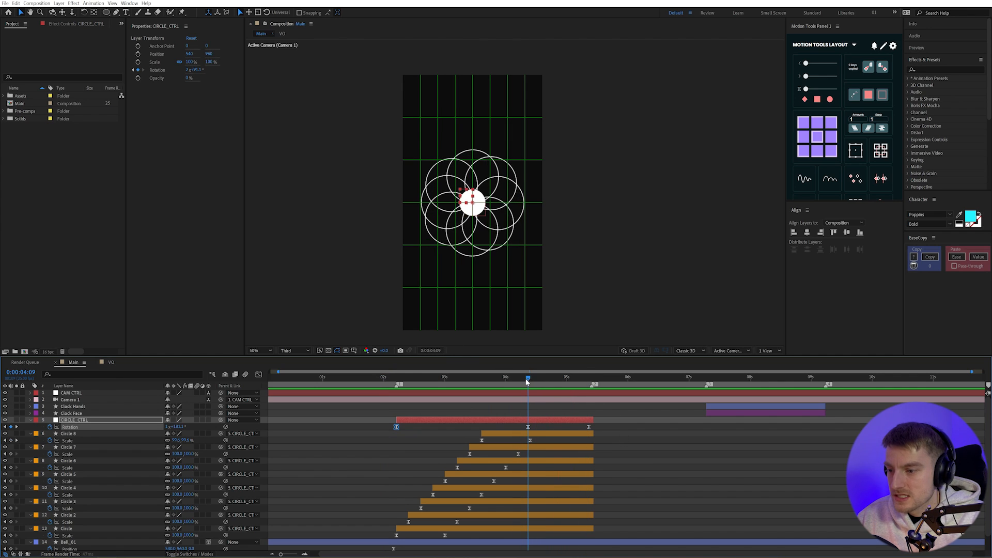
{"action": "left_click", "coordinate": [549, 423]}
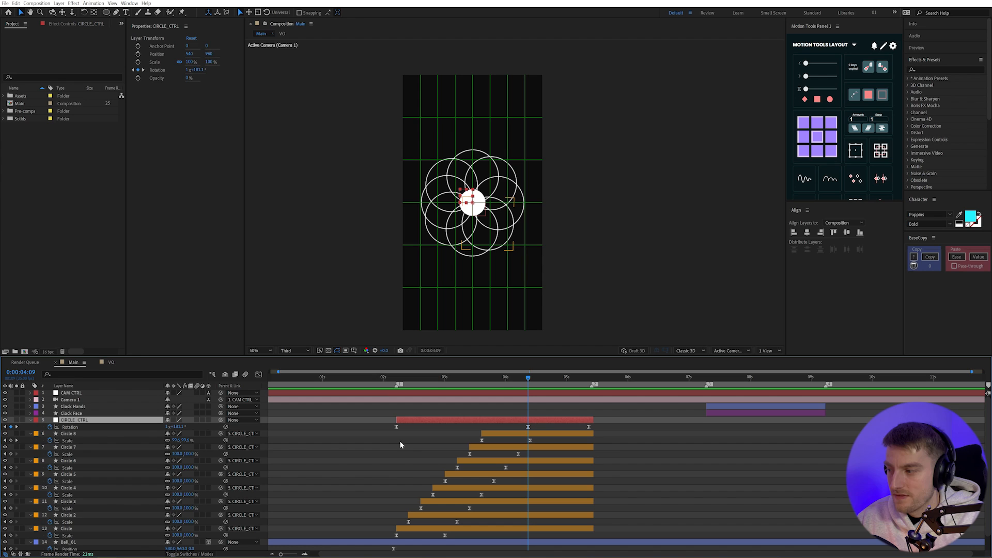
{"action": "left_click", "coordinate": [98, 434]}
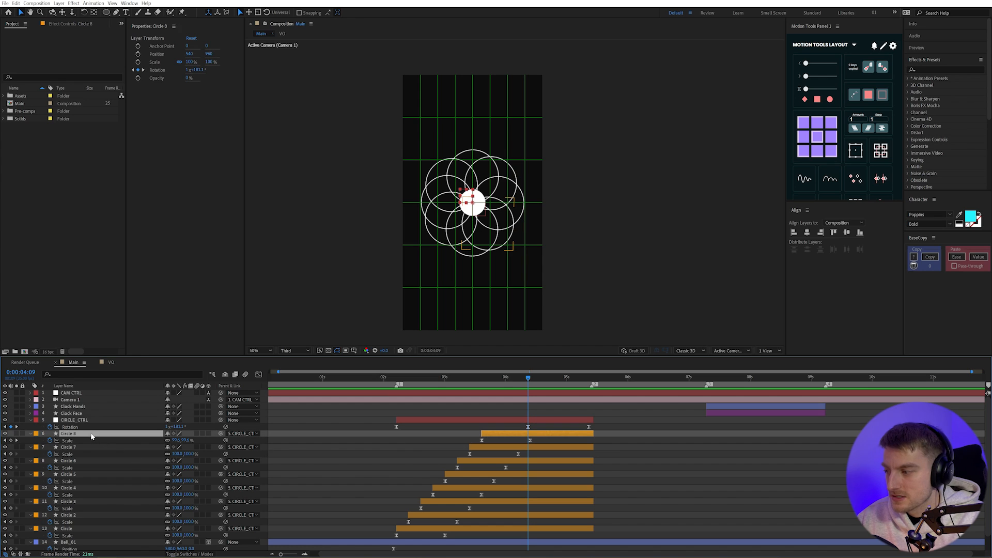
{"action": "left_click", "coordinate": [65, 530], "text": "shift"}
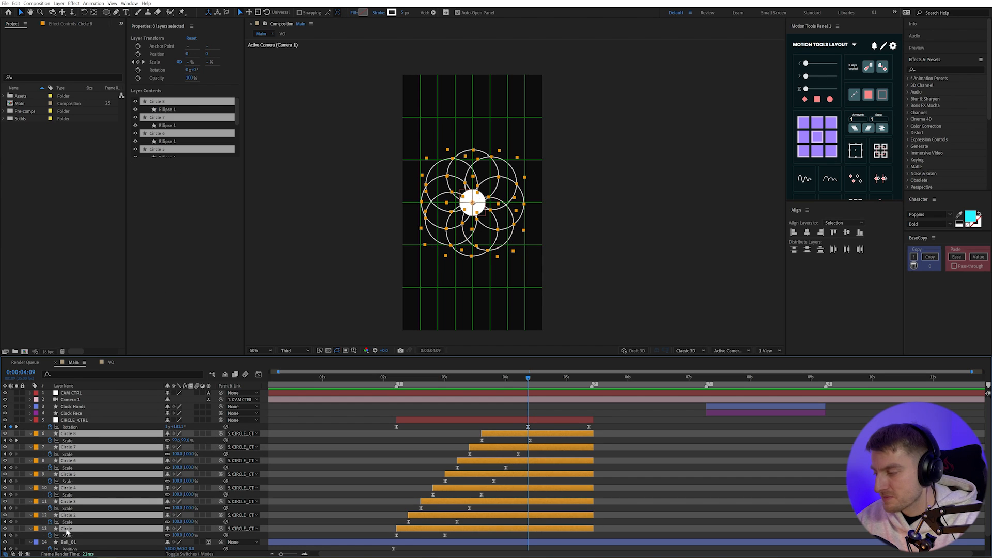
{"action": "key", "text": "p"}
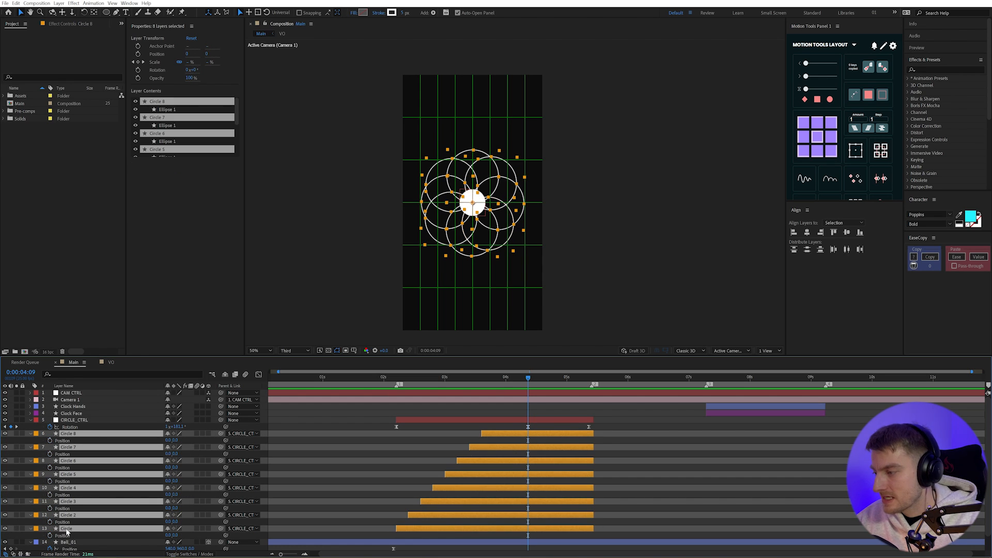
{"action": "left_click", "coordinate": [50, 441]}
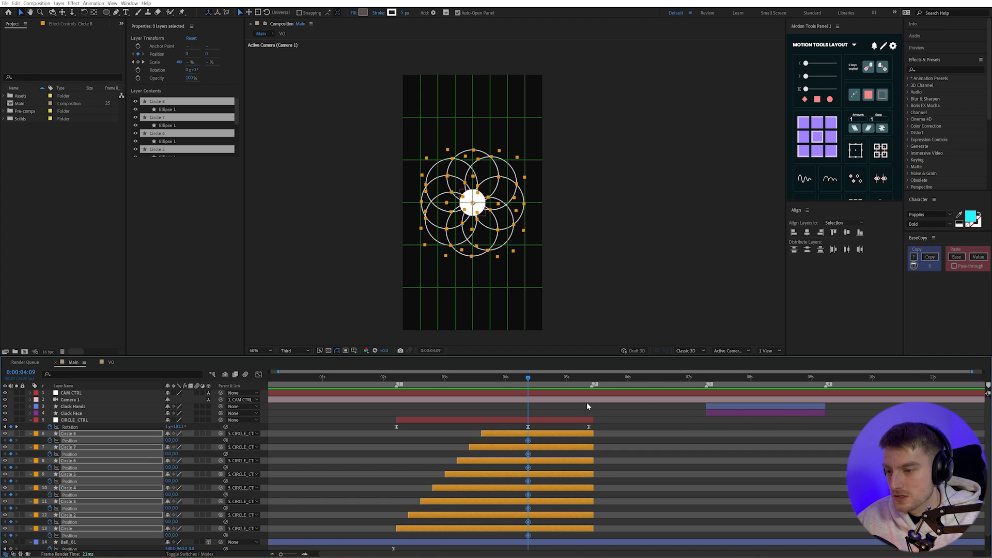
At 0:00:05:09, centre the anchor point of all eight circles on their shapes, adding a second set of Position keyframes.
{"action": "left_click", "coordinate": [590, 379]}
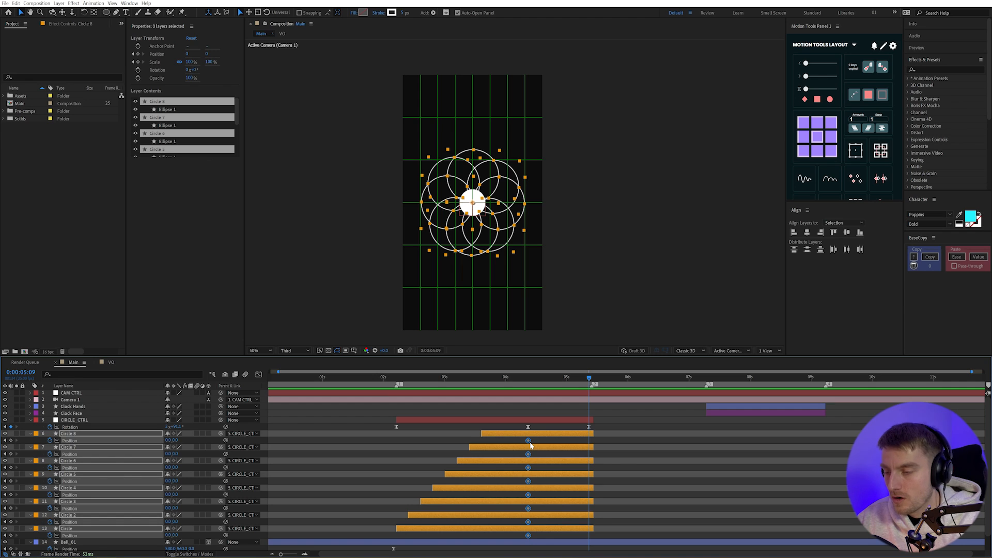
{"action": "key", "text": "ctrl+v"}
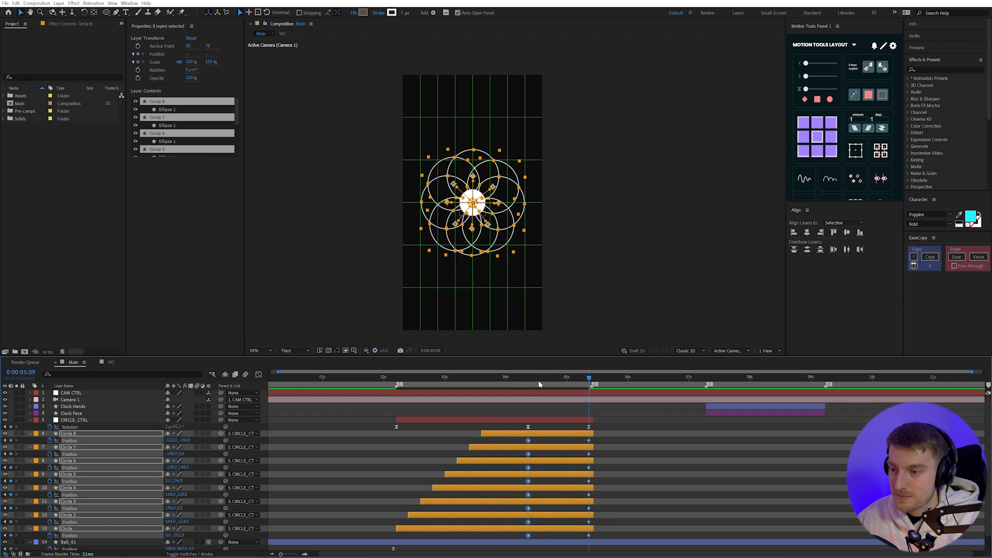
{"action": "mouse_move", "coordinate": [539, 384]}
{"action": "left_mouse_down"}
{"action": "mouse_move", "coordinate": [528, 379]}
{"action": "mouse_move", "coordinate": [548, 380]}
{"action": "mouse_move", "coordinate": [532, 383]}
{"action": "left_mouse_up"}
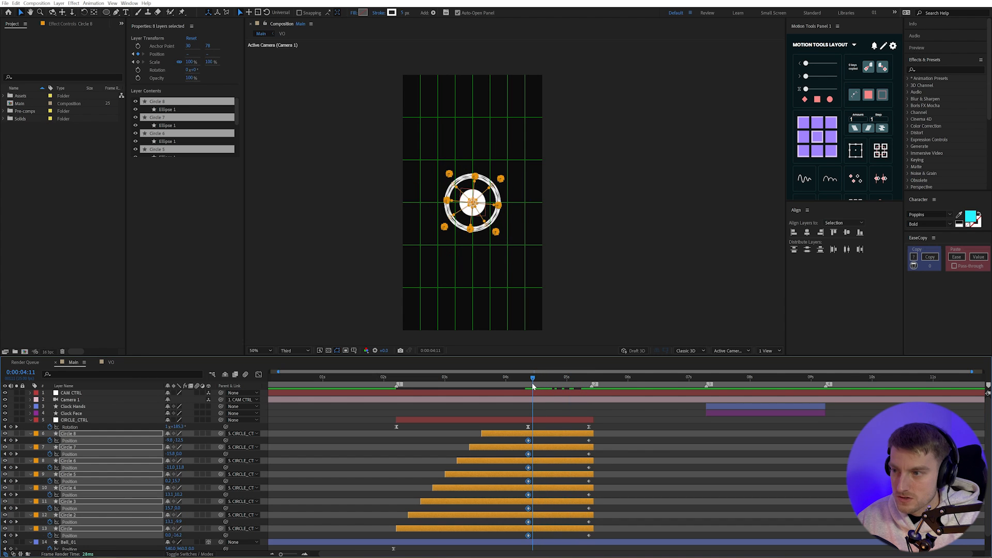
Time-reverse the Position keyframes of all eight circles so they collapse from the flower into the centre, and check the motion.
{"action": "left_click_drag", "start_coordinate": [592, 543], "coordinate": [528, 442]}
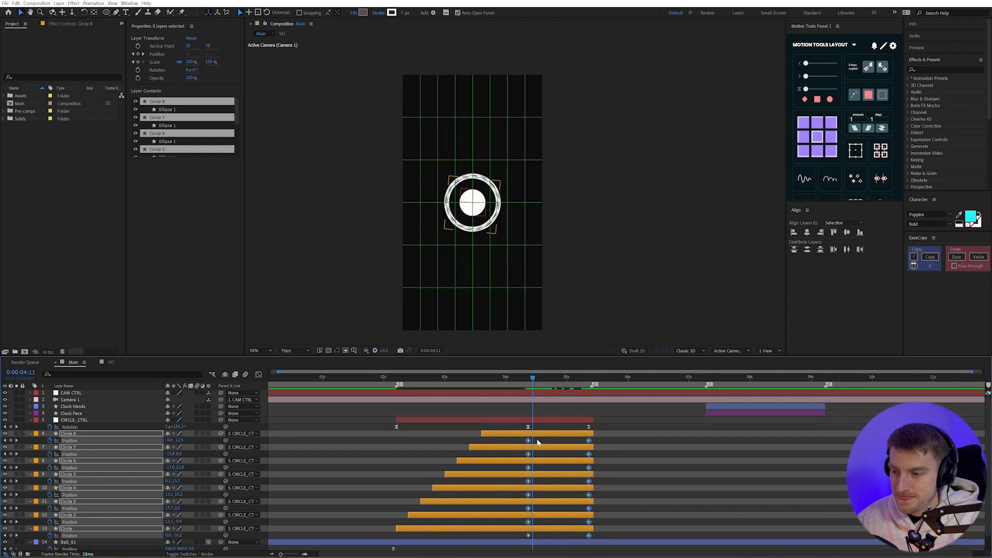
{"action": "right_click", "coordinate": [528, 442]}
{"action": "mouse_move", "coordinate": [579, 549]}
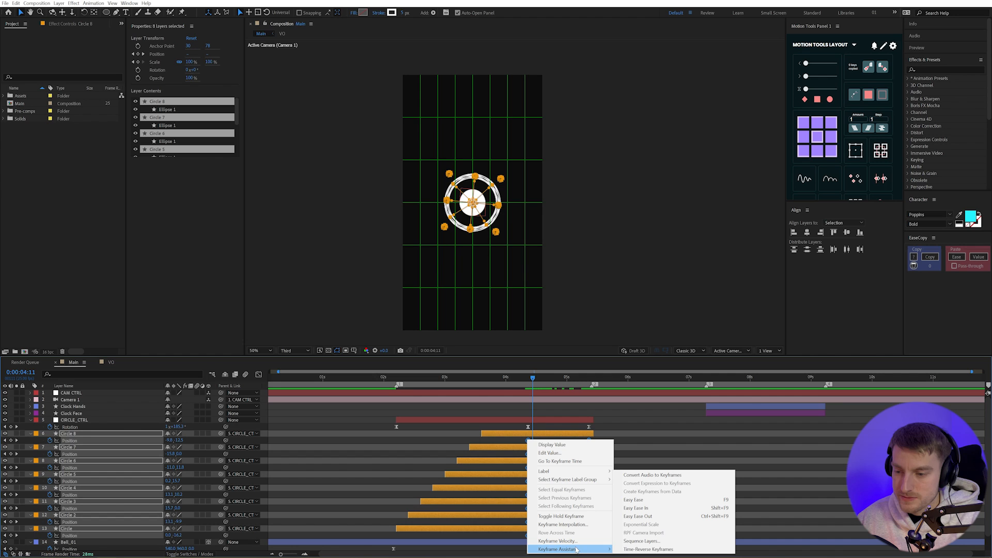
{"action": "left_click", "coordinate": [624, 550]}
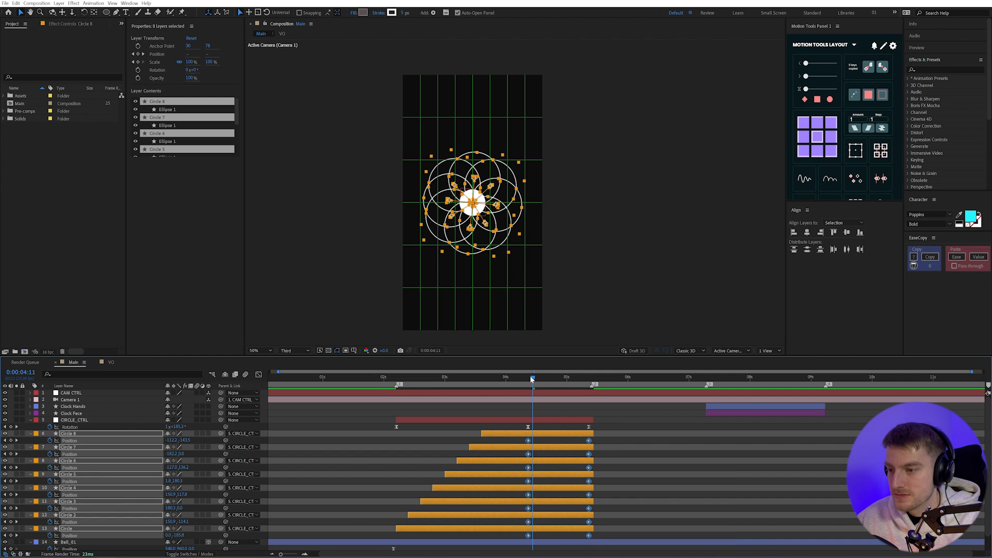
{"action": "mouse_move", "coordinate": [524, 383]}
{"action": "left_mouse_down"}
{"action": "mouse_move", "coordinate": [597, 390]}
{"action": "mouse_move", "coordinate": [529, 400]}
{"action": "left_mouse_up"}
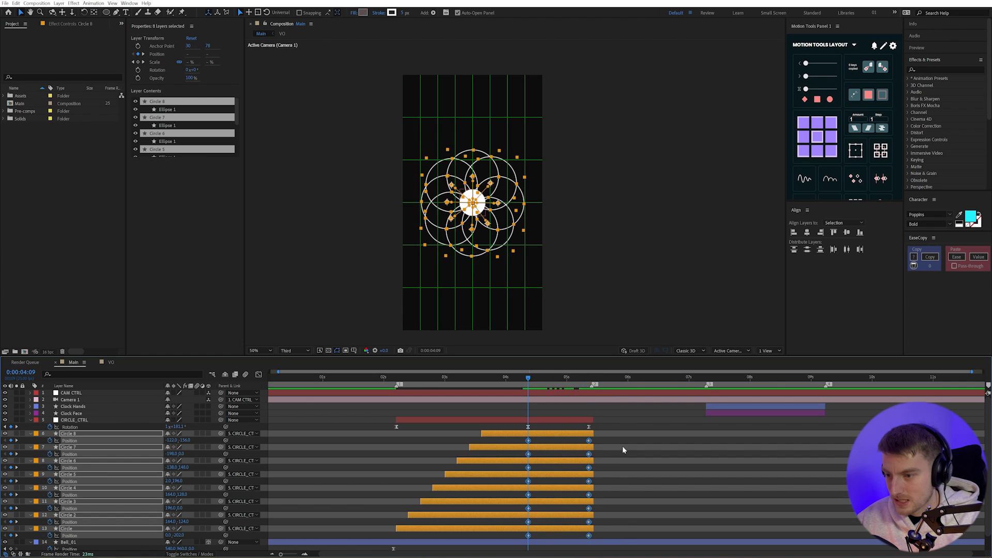
Apply Easy Ease to the circles' Position keyframes and show their speed graph fitted to the view.
{"action": "key", "text": "F9"}
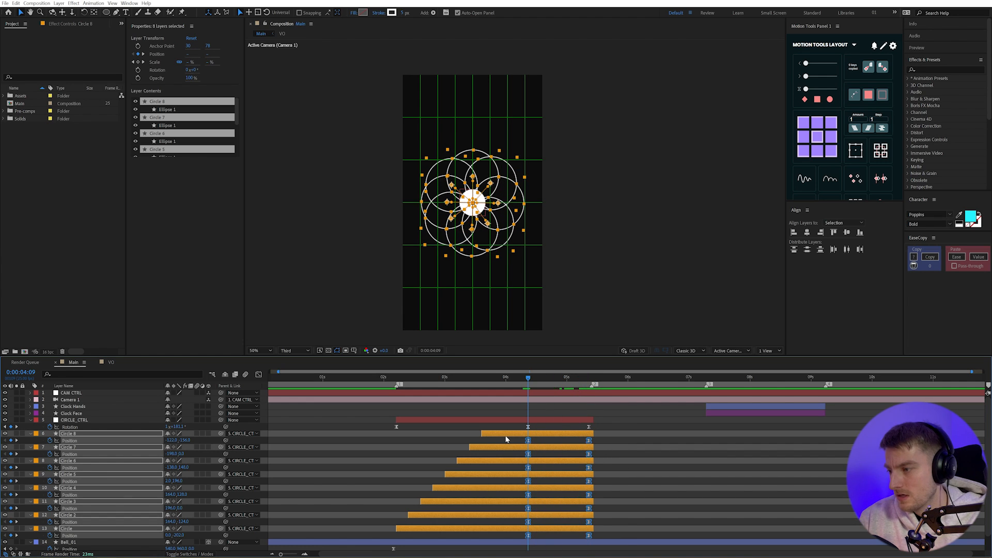
{"action": "left_click", "coordinate": [258, 374]}
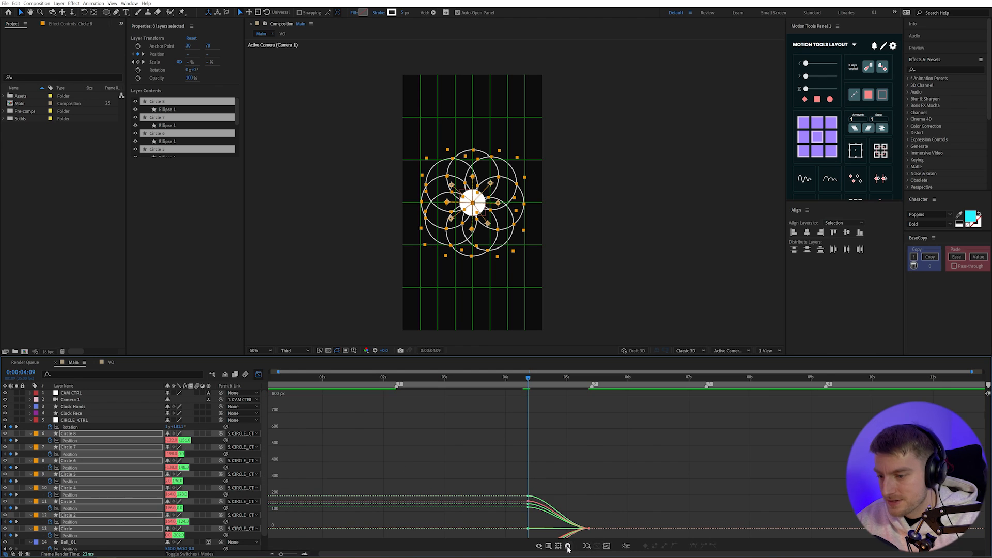
{"action": "left_click", "coordinate": [549, 546]}
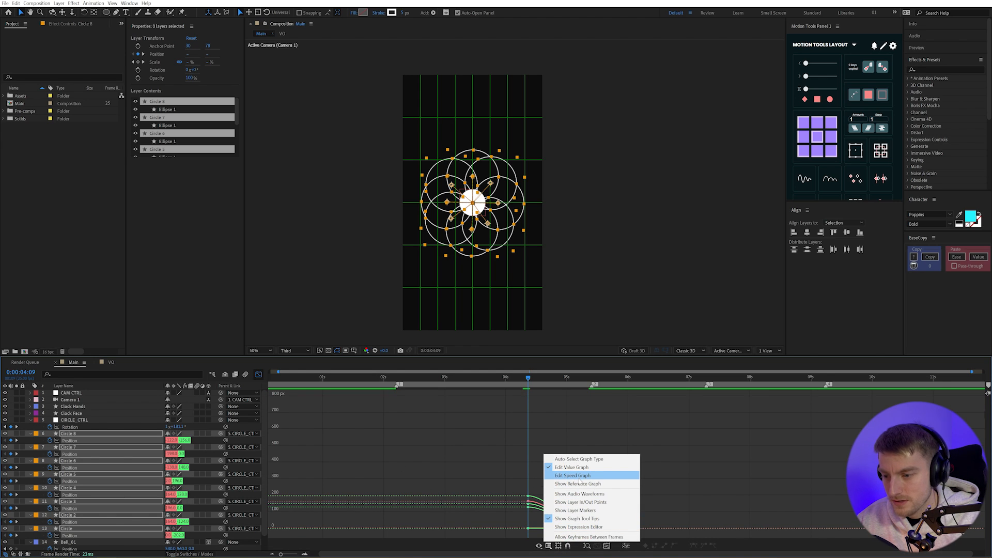
{"action": "left_click", "coordinate": [557, 475]}
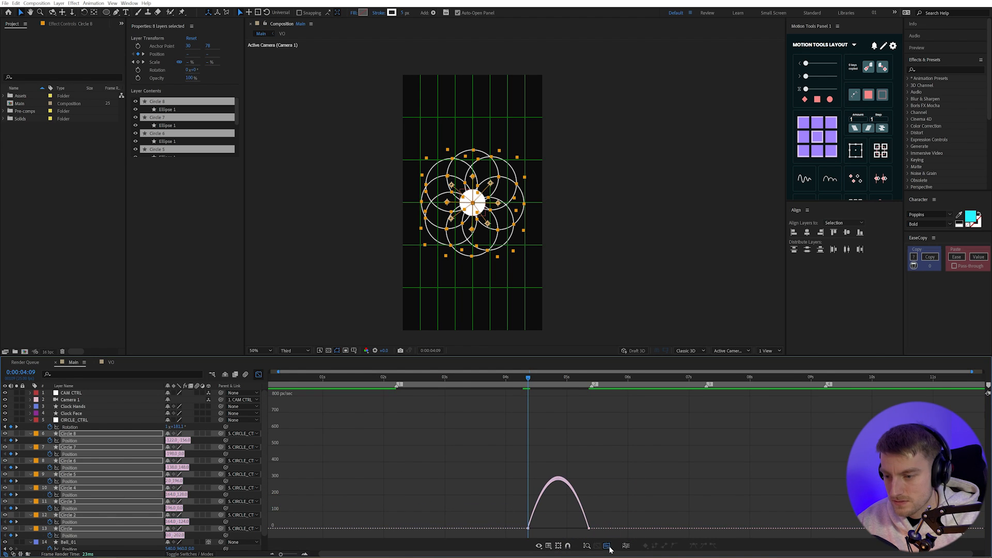
{"action": "left_click", "coordinate": [607, 546]}
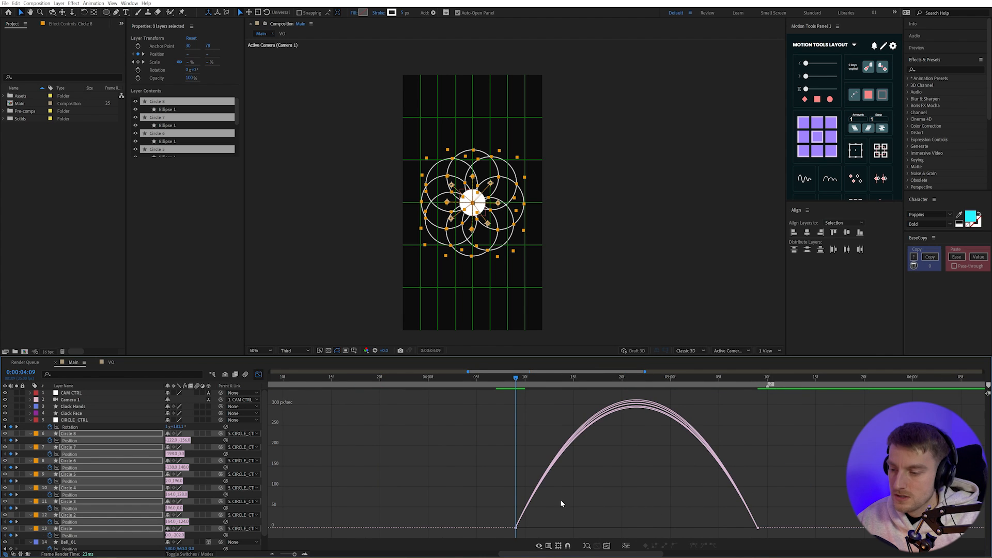
Lengthen the ease out of the first Position keyframes and collapse the ease into the last ones so the circles accelerate until 0:00:05:09.
{"action": "left_click_drag", "start_coordinate": [496, 503], "coordinate": [651, 529]}
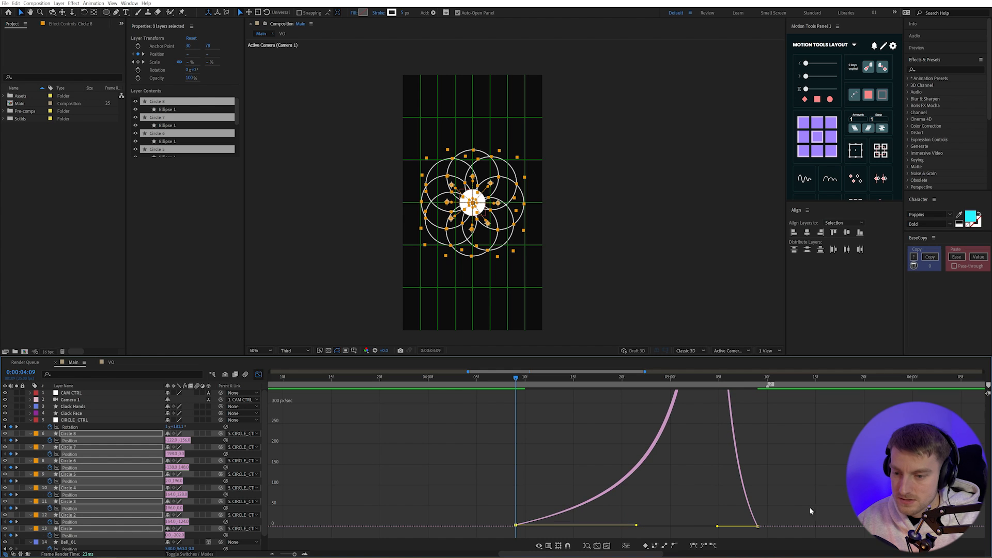
{"action": "left_click_drag", "start_coordinate": [848, 481], "coordinate": [705, 547]}
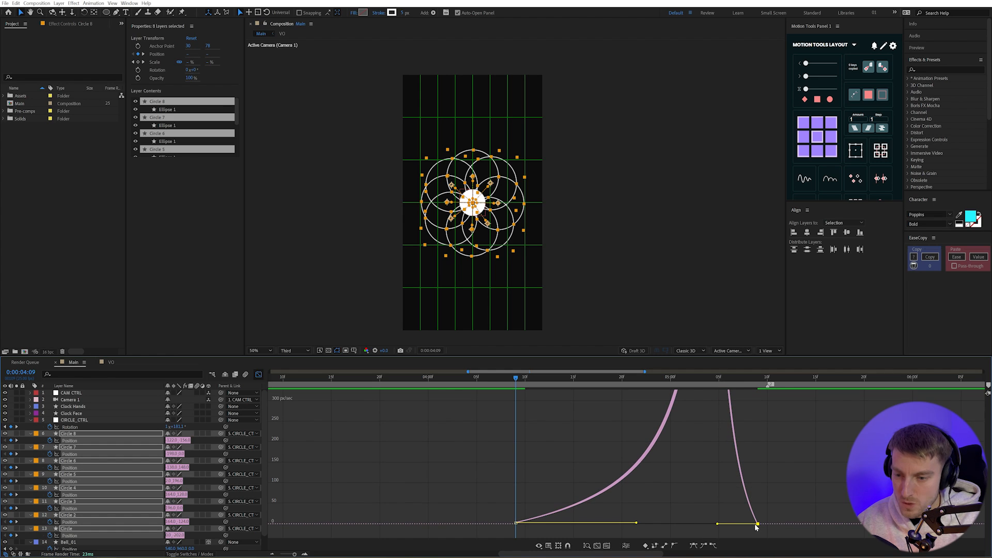
{"action": "left_click_drag", "start_coordinate": [756, 528], "coordinate": [762, 526]}
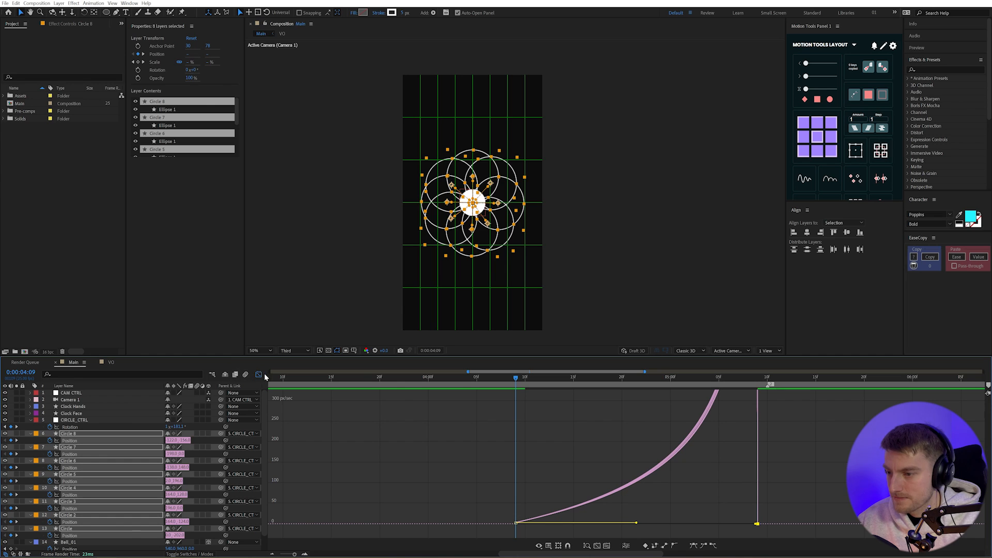
Preview the circles collapsing into the centre several times from 0:00:04:09.
{"action": "key", "text": "space"}
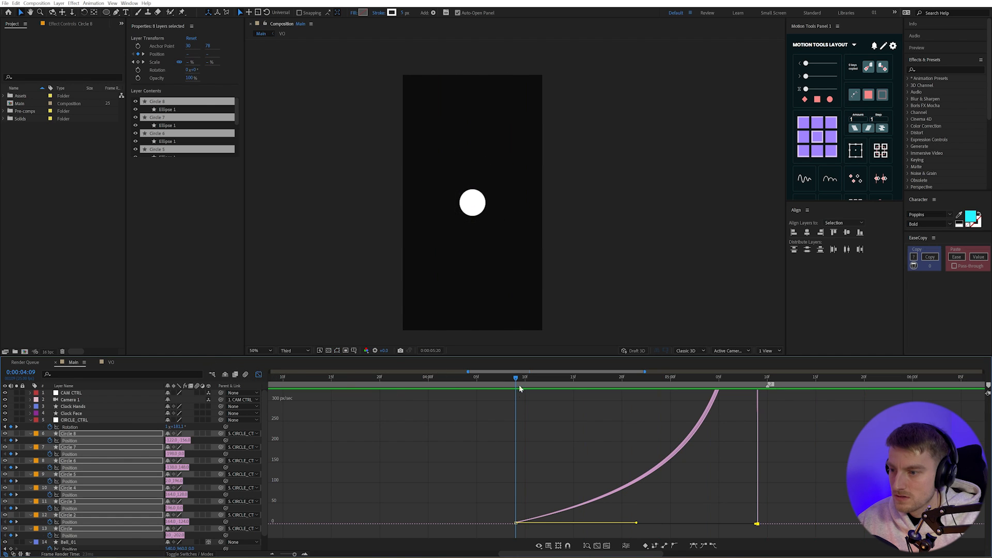
{"action": "key", "text": "space"}
{"action": "key", "text": "space"}
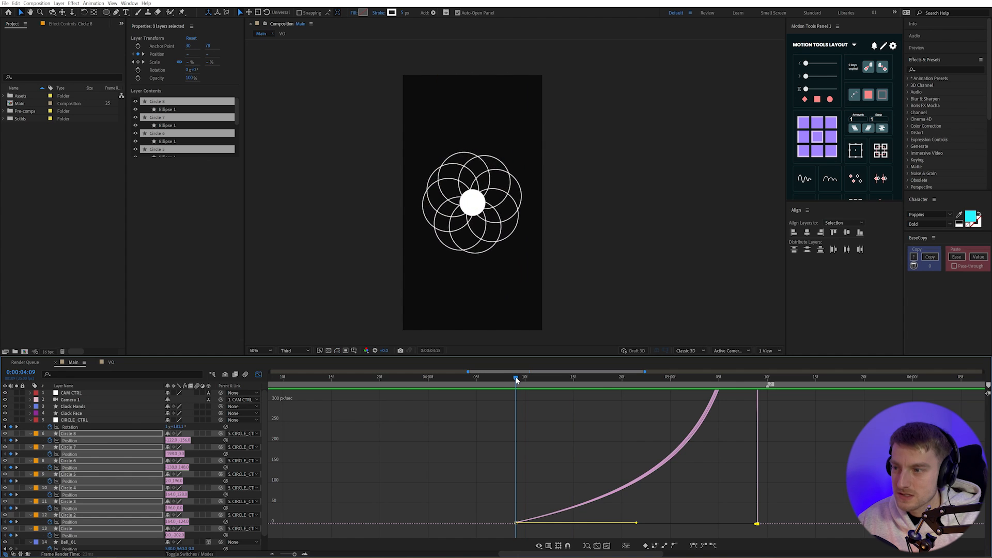
{"action": "key", "text": "space"}
{"action": "key", "text": "space"}
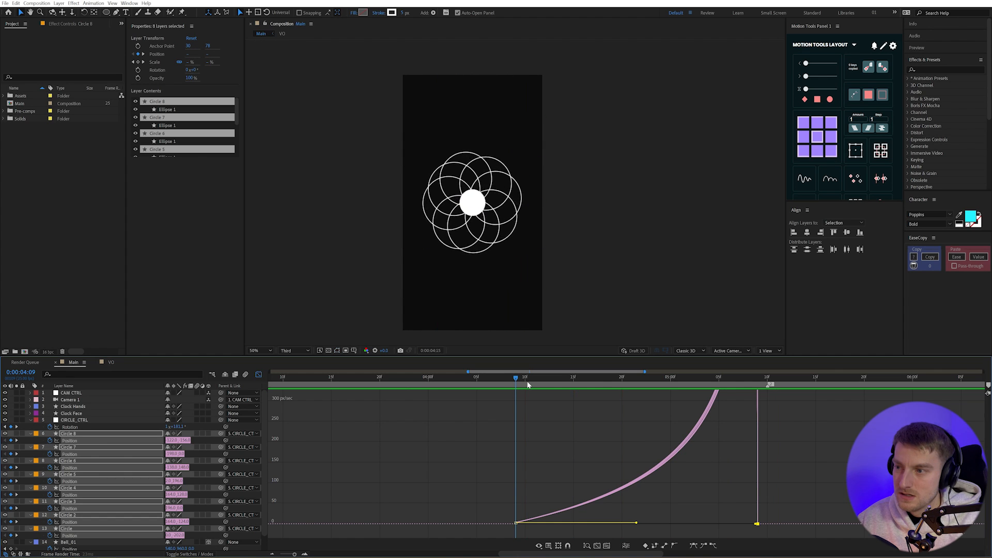
{"action": "key", "text": "space"}
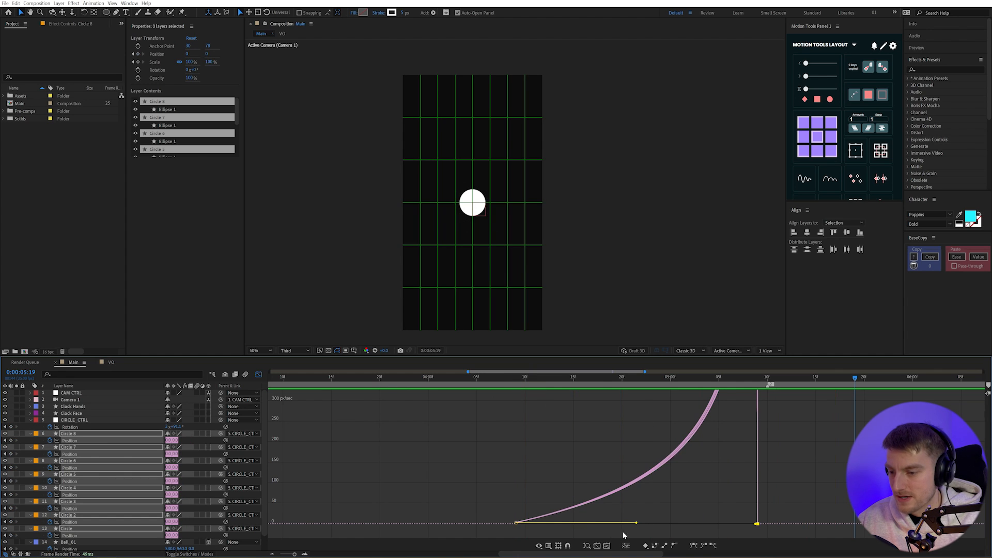
Shorten the ease out of the first Position keyframes and lengthen the ease into the last ones for a softer landing.
{"action": "left_click_drag", "start_coordinate": [568, 536], "coordinate": [514, 525]}
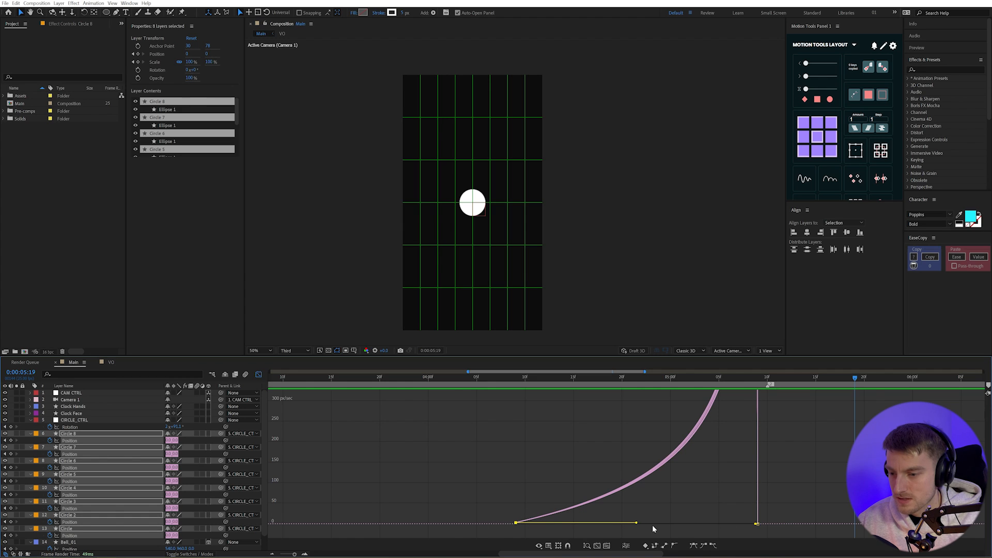
{"action": "left_click_drag", "start_coordinate": [639, 525], "coordinate": [616, 524]}
{"action": "left_click", "coordinate": [757, 504]}
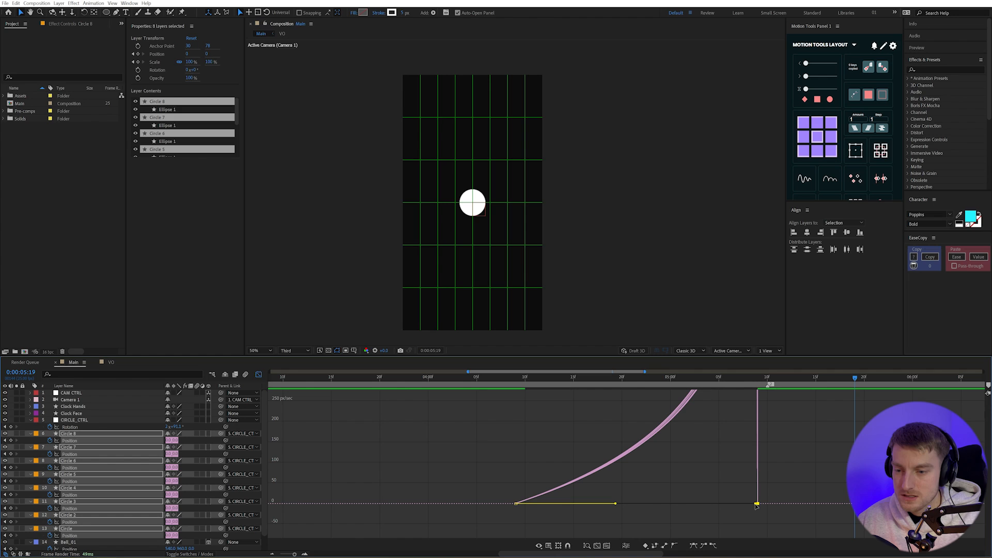
{"action": "left_click_drag", "start_coordinate": [741, 506], "coordinate": [682, 512]}
Check the revised collapse frame by frame from 0:00:04:09, and play it through.
{"action": "left_click", "coordinate": [519, 376]}
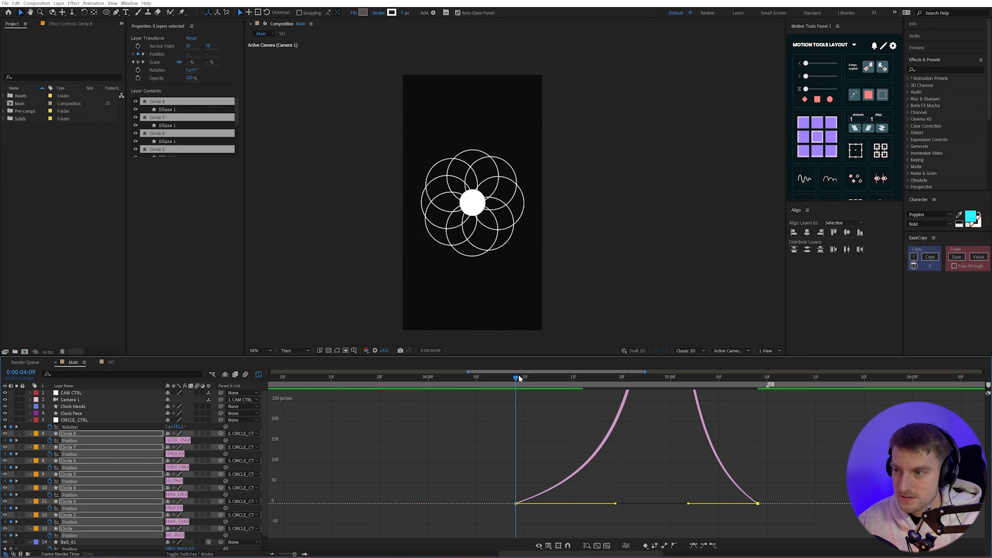
{"action": "key", "text": "Page_Down"}
{"action": "key", "text": "Page_Down"}
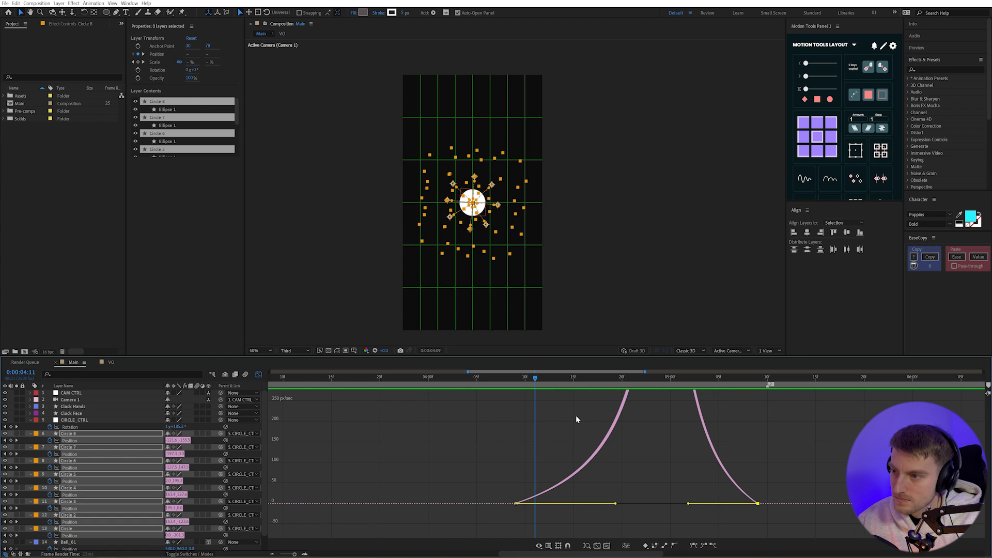
{"action": "key", "text": "space"}
{"action": "key", "text": "space"}
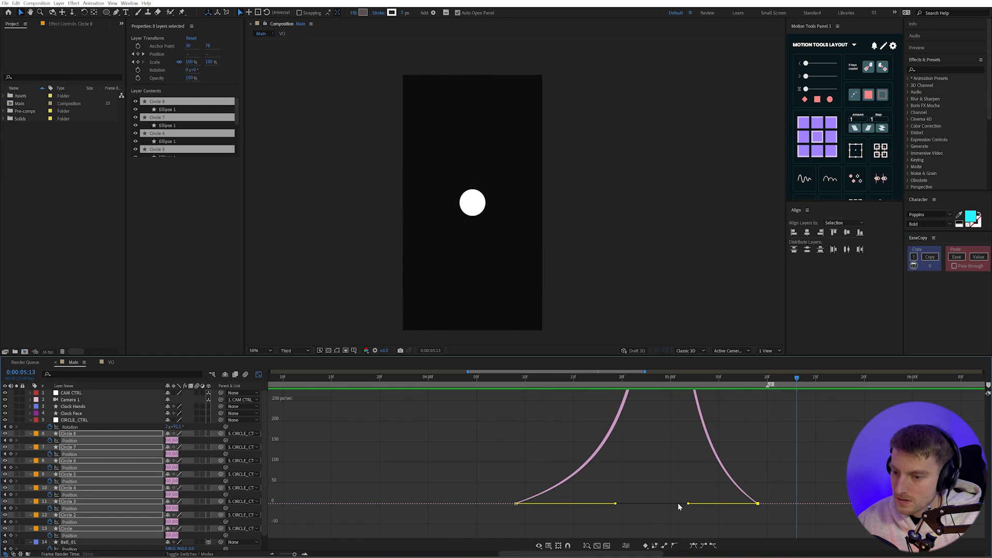
Extend the last Position keyframes' ease in further, shorten the first ones' ease out, and preview from just before the collapse.
{"action": "left_click_drag", "start_coordinate": [688, 503], "coordinate": [667, 504]}
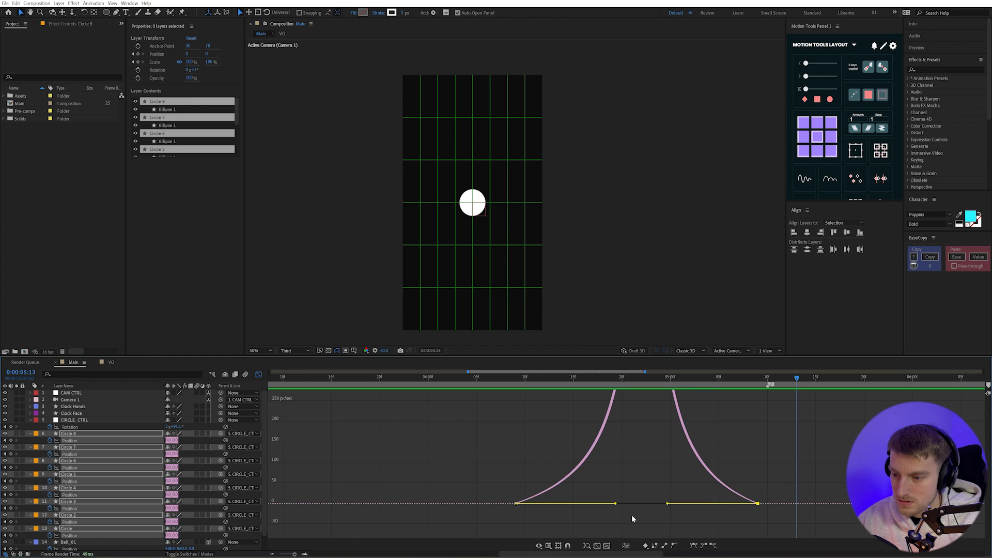
{"action": "left_click_drag", "start_coordinate": [587, 520], "coordinate": [461, 477]}
{"action": "left_click_drag", "start_coordinate": [615, 504], "coordinate": [594, 505]}
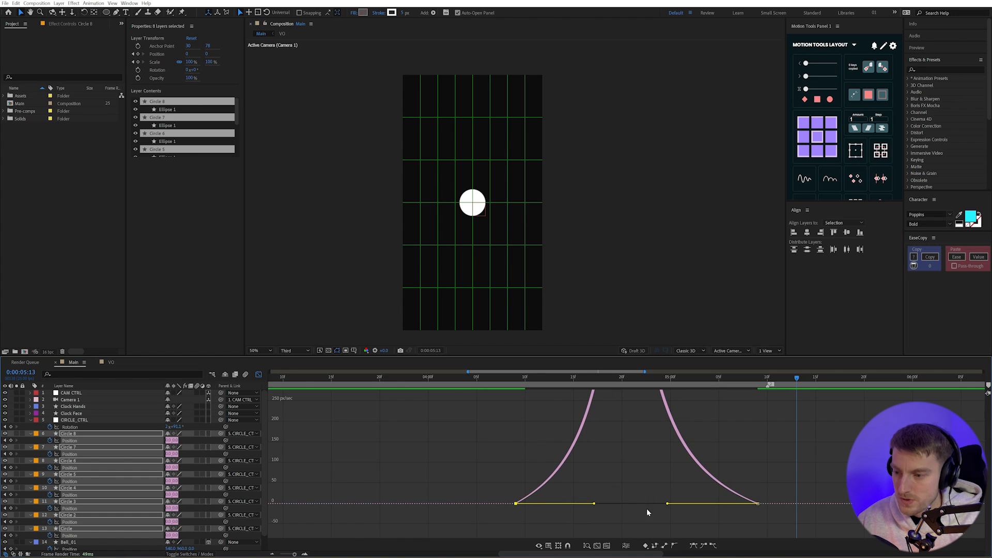
{"action": "left_click", "coordinate": [504, 375]}
{"action": "key", "text": "space"}
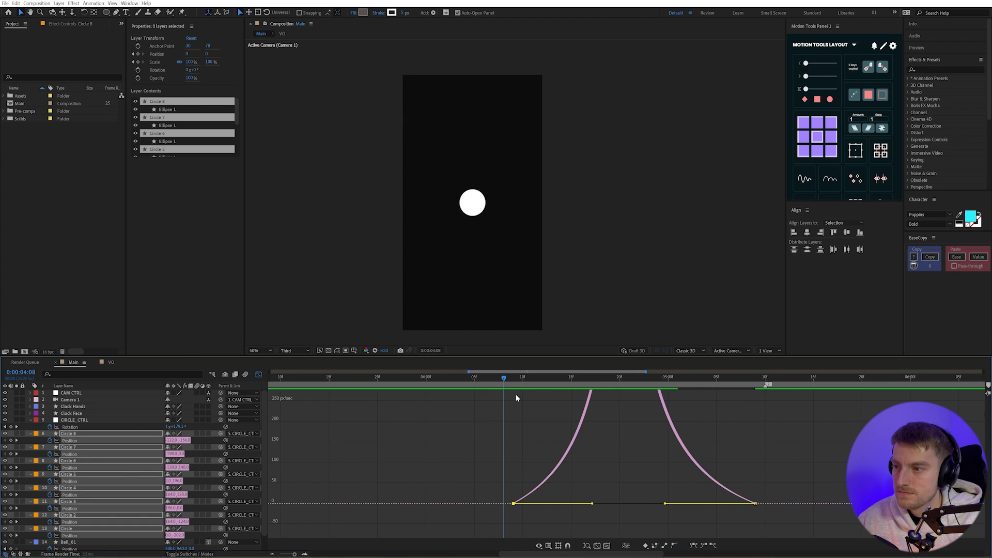
Replay the circles' collapse from 0:00:04:09 a few times and return from the speed graph to the layer timeline.
{"action": "key", "text": "space"}
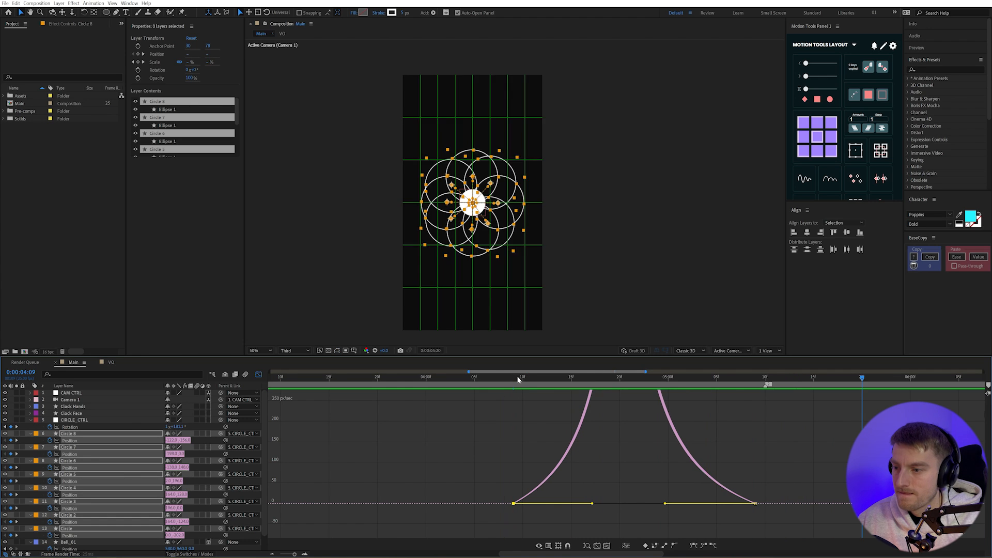
{"action": "left_click", "coordinate": [518, 379]}
{"action": "key", "text": "space"}
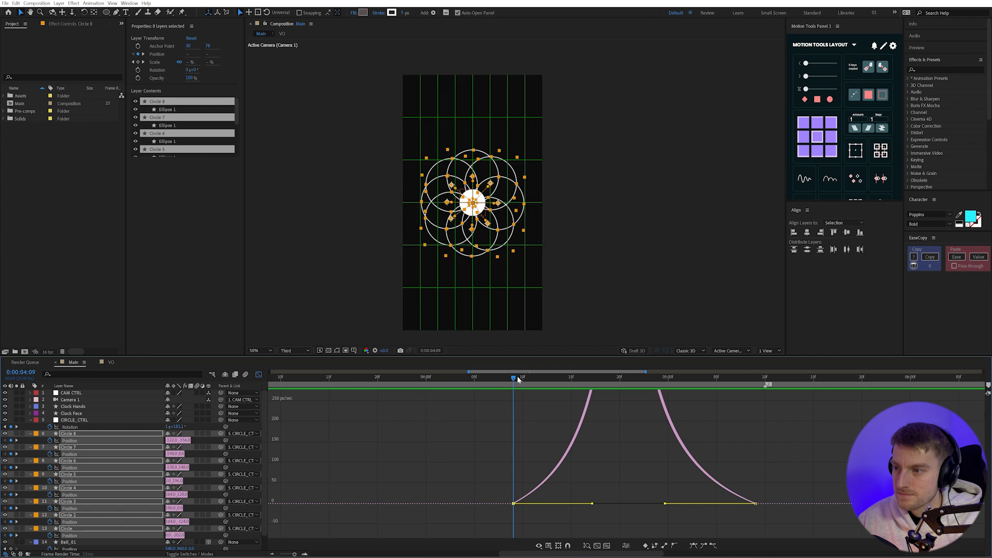
{"action": "key", "text": "shift+F3"}
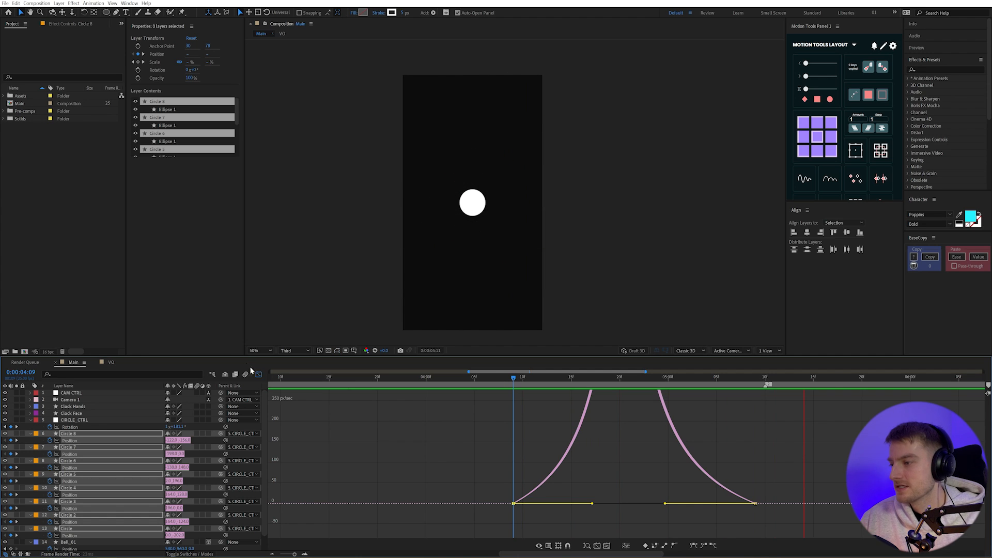
{"action": "key", "text": "space"}
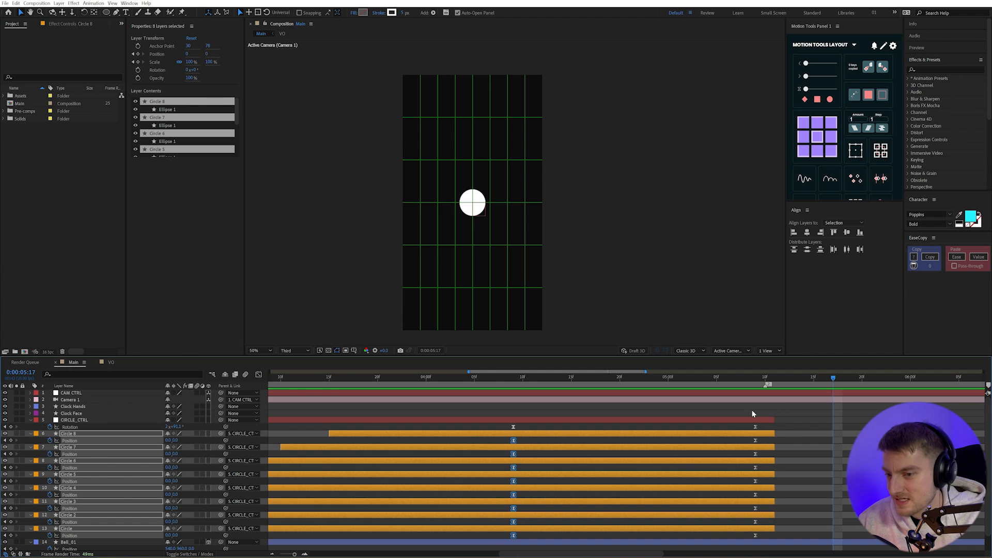
Go to 0:00:05:09 at the end of the collapse, deselect the circles, and inspect the remaining ring around the ball.
{"action": "key", "text": ";"}
{"action": "left_click", "coordinate": [692, 384]}
{"action": "key", "text": "space"}
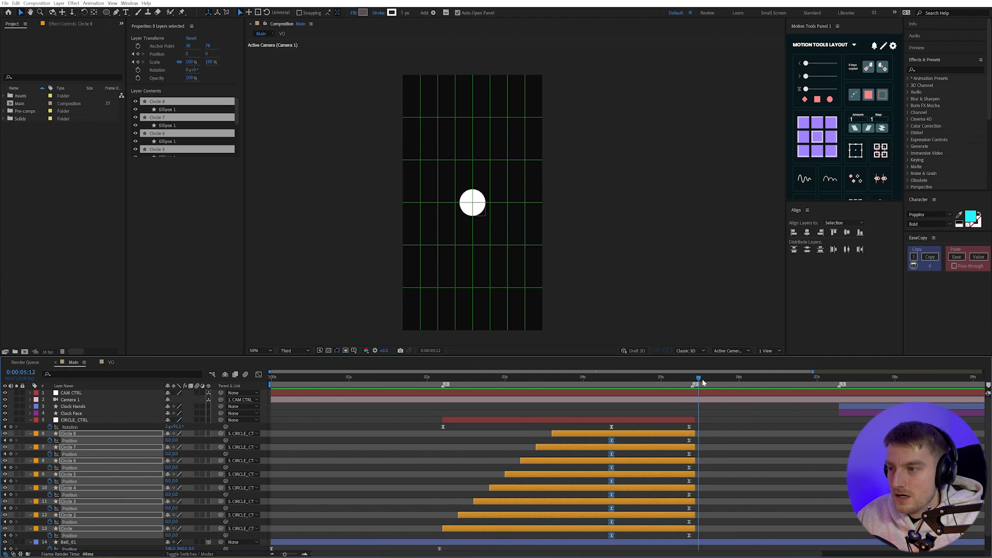
{"action": "key", "text": "space"}
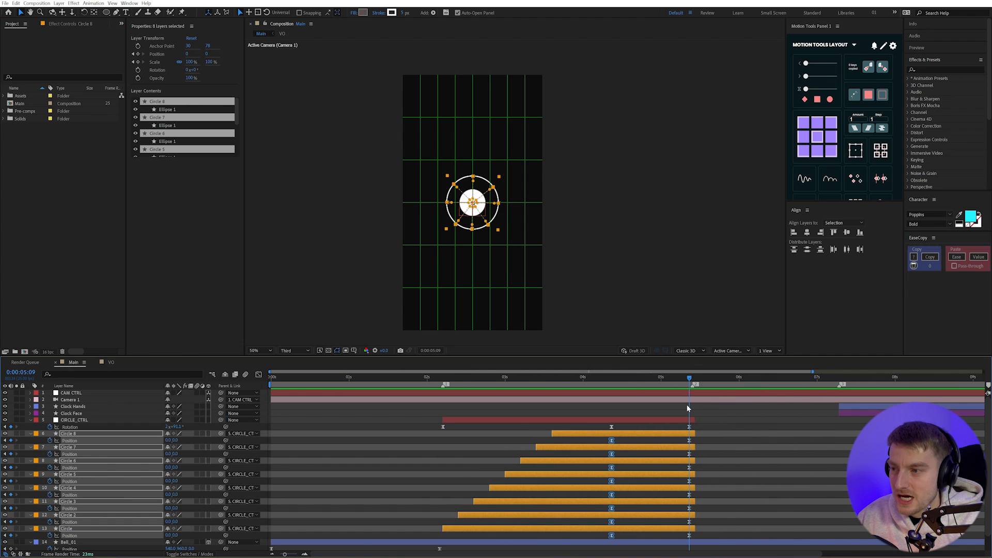
{"action": "left_click", "coordinate": [799, 442]}
{"action": "key", "text": "space"}
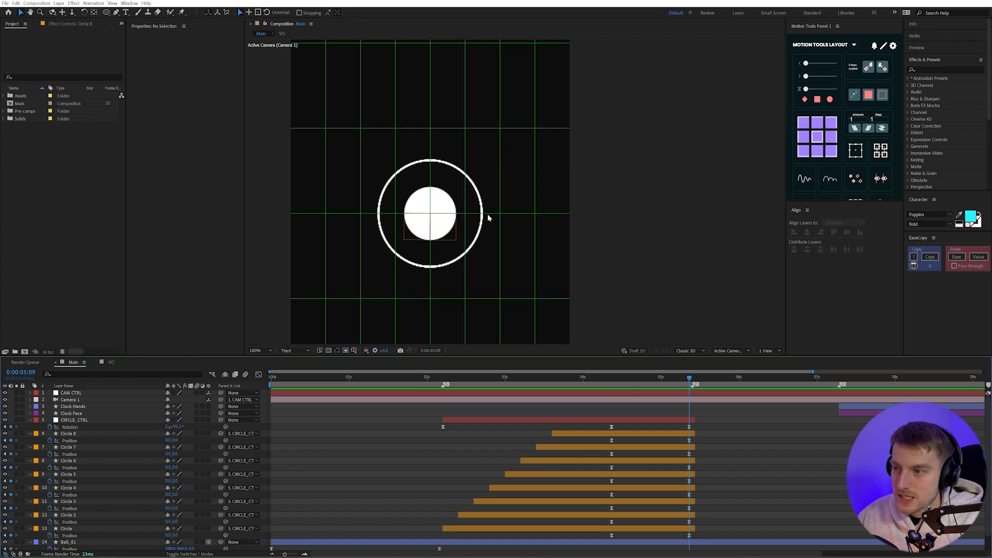
{"action": "key", "text": "space"}
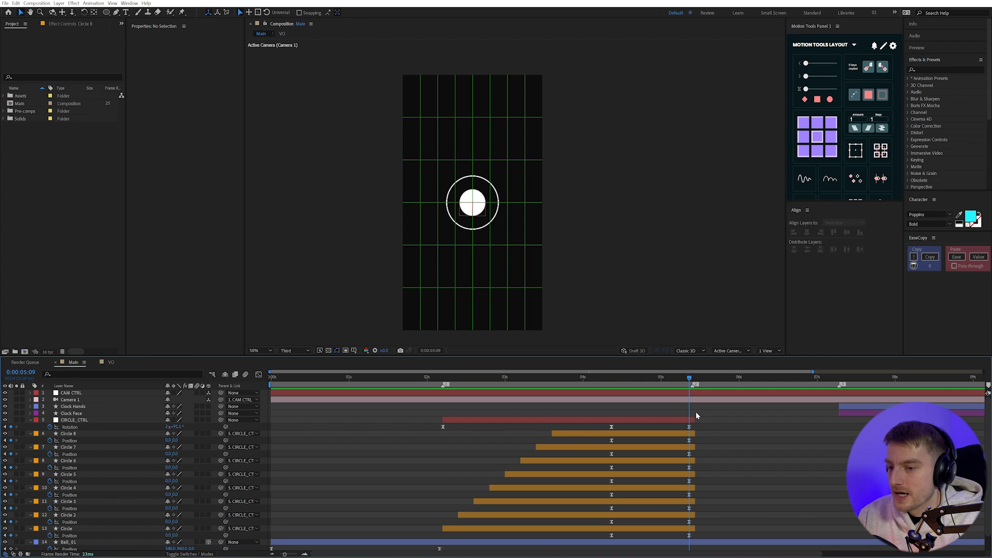
Make all layers from Clock Hands down to Circle 3D layers, then collapse their properties and deselect them.
{"action": "left_click", "coordinate": [709, 393]}
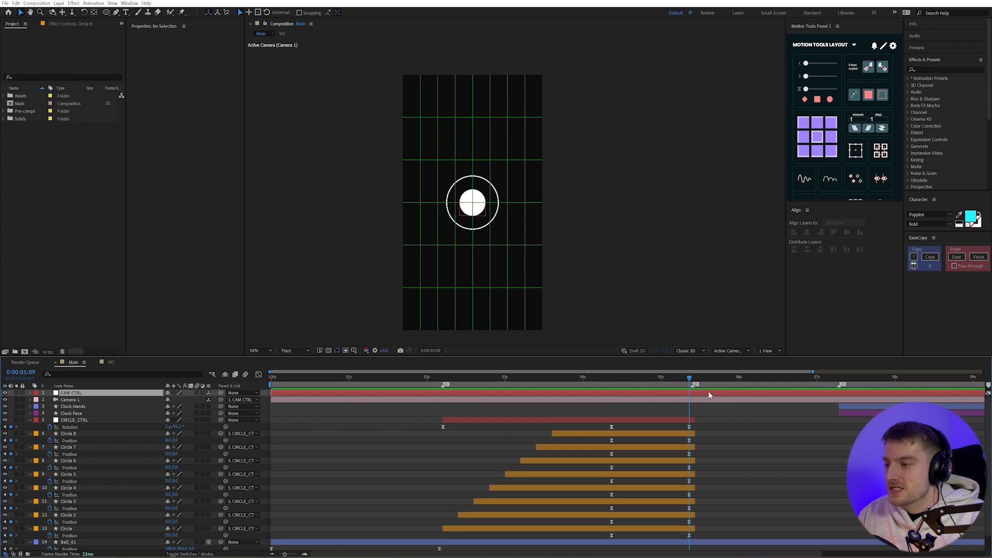
{"action": "left_click", "coordinate": [386, 472]}
{"action": "left_click", "coordinate": [75, 420]}
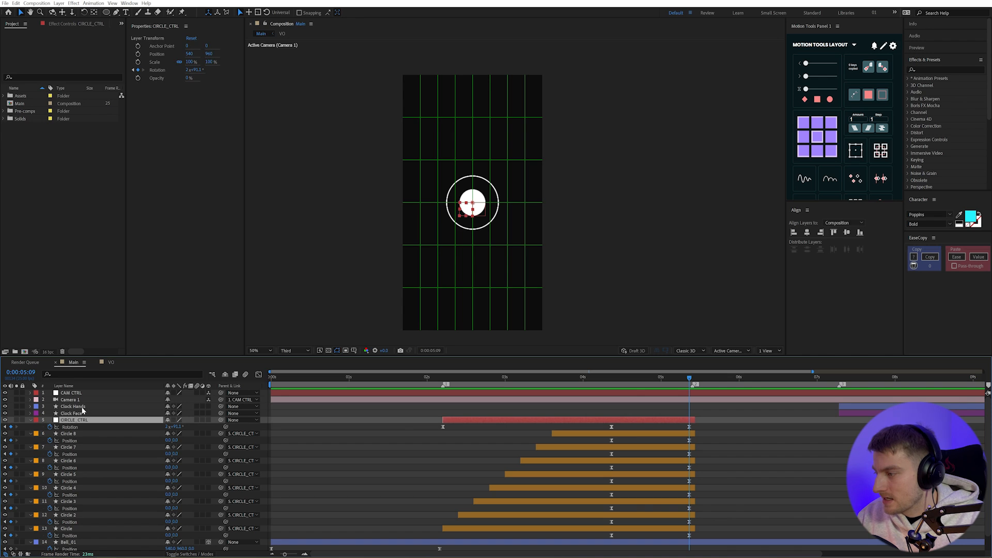
{"action": "left_click", "coordinate": [73, 406]}
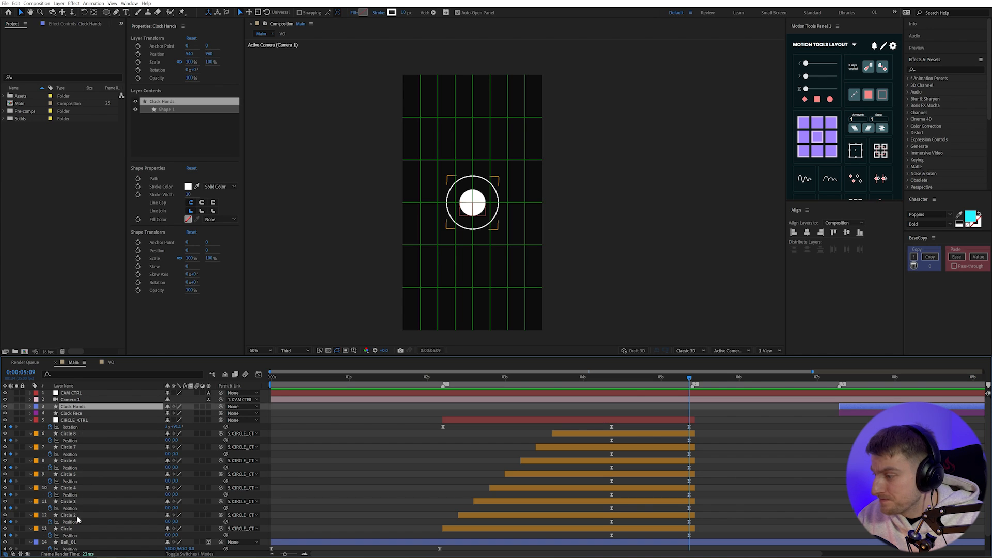
{"action": "left_click", "coordinate": [78, 529], "text": "shift"}
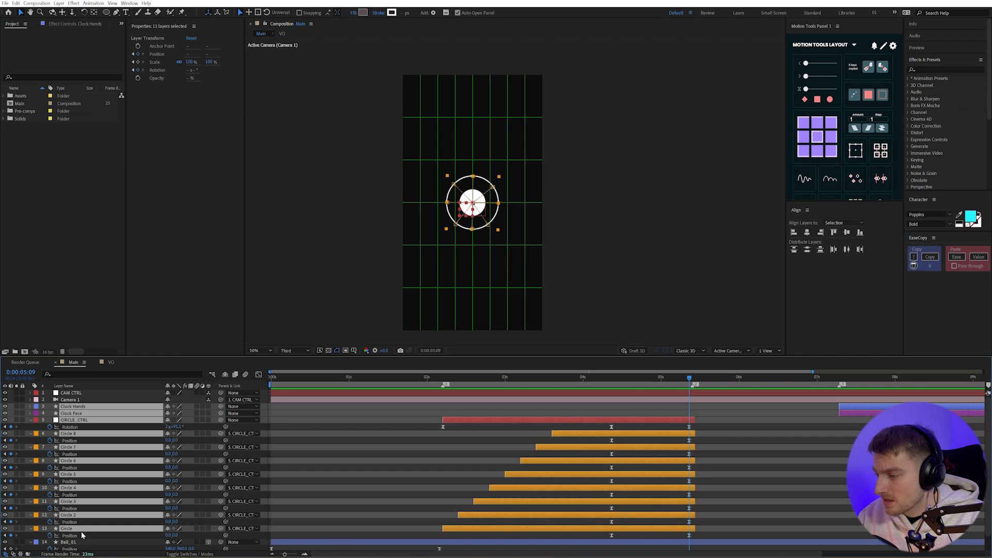
{"action": "left_click", "coordinate": [208, 528]}
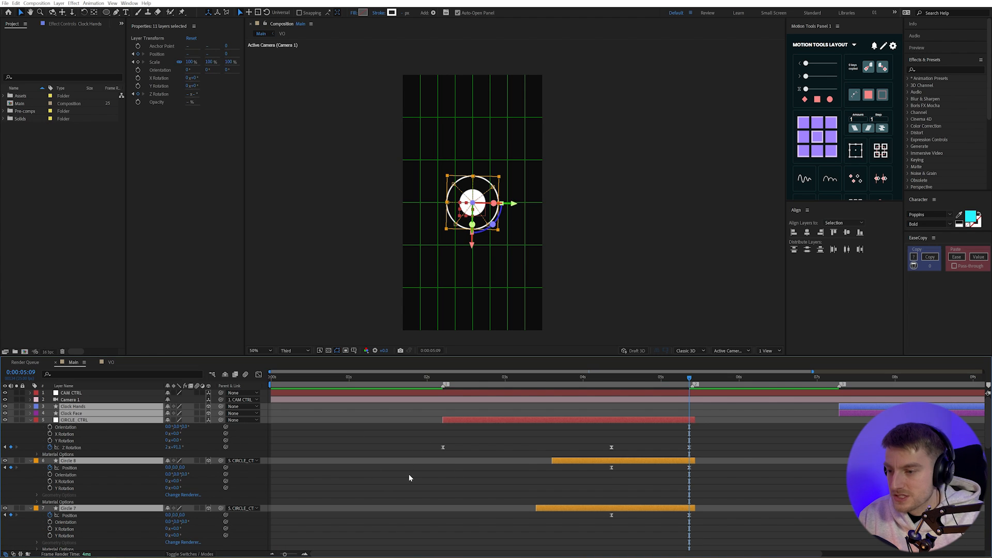
{"action": "key", "text": "ctrl+Left"}
{"action": "key", "text": "F2"}
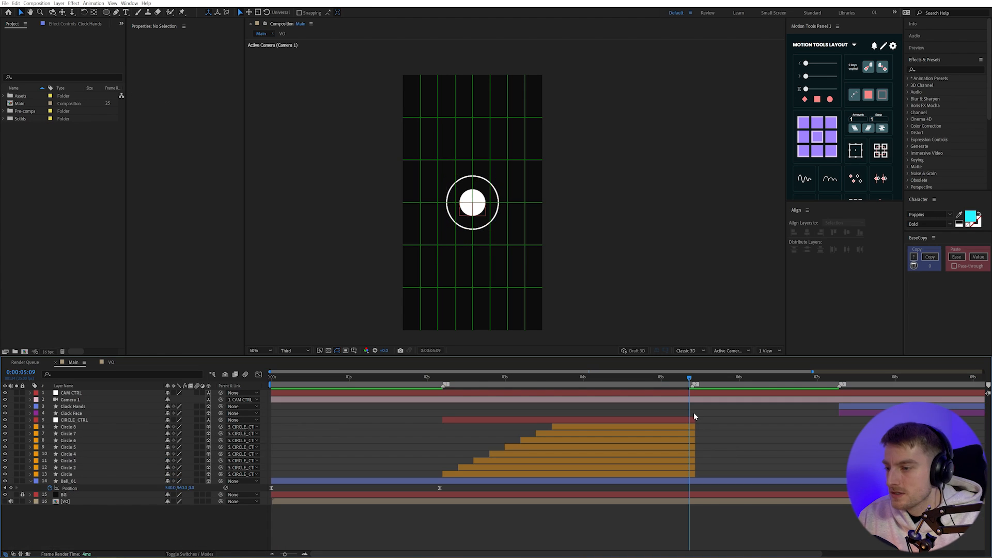
Reveal CAM_CTRL's Position and rotation properties, and show two views with the whole camera visible in the Right view.
{"action": "left_click", "coordinate": [76, 395]}
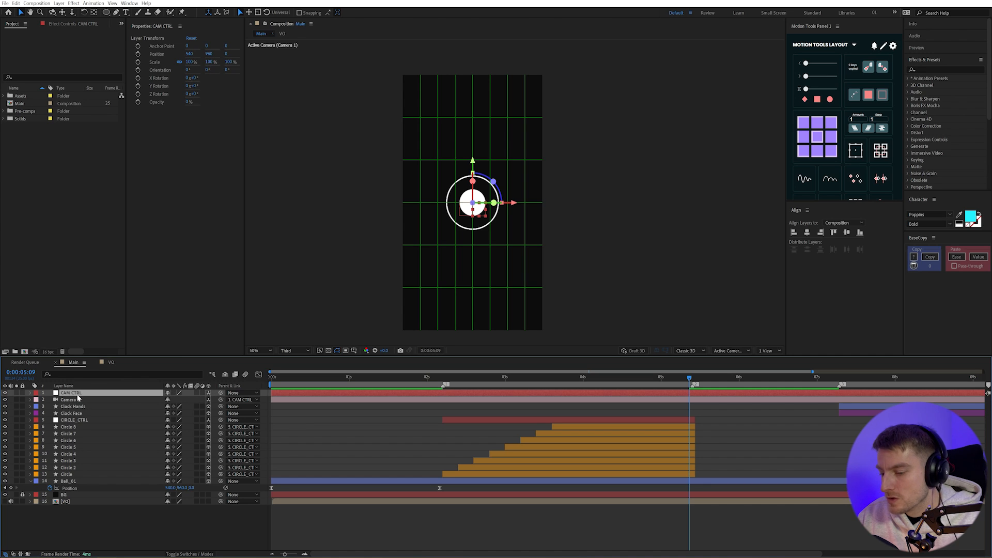
{"action": "key", "text": "alt+shift+r"}
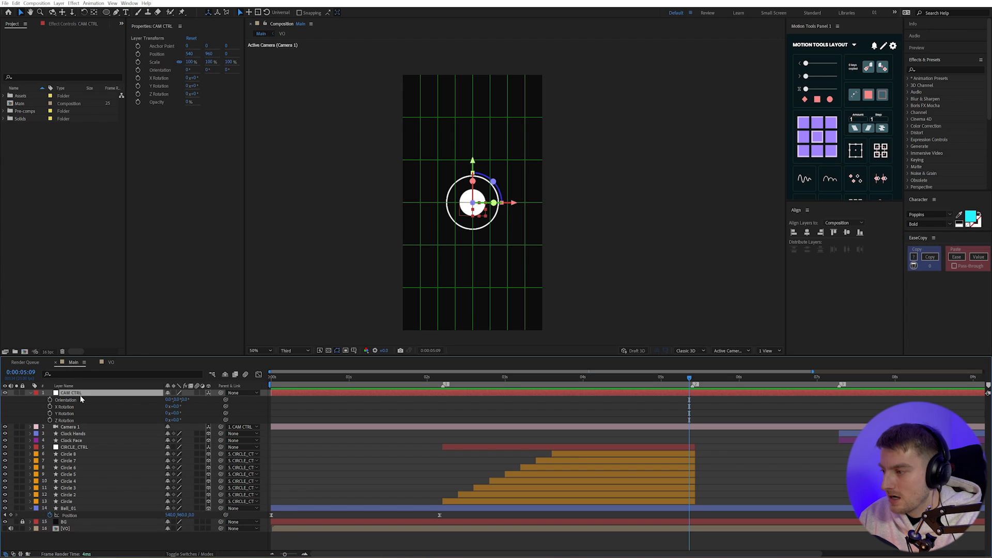
{"action": "key", "text": "alt+shift+p"}
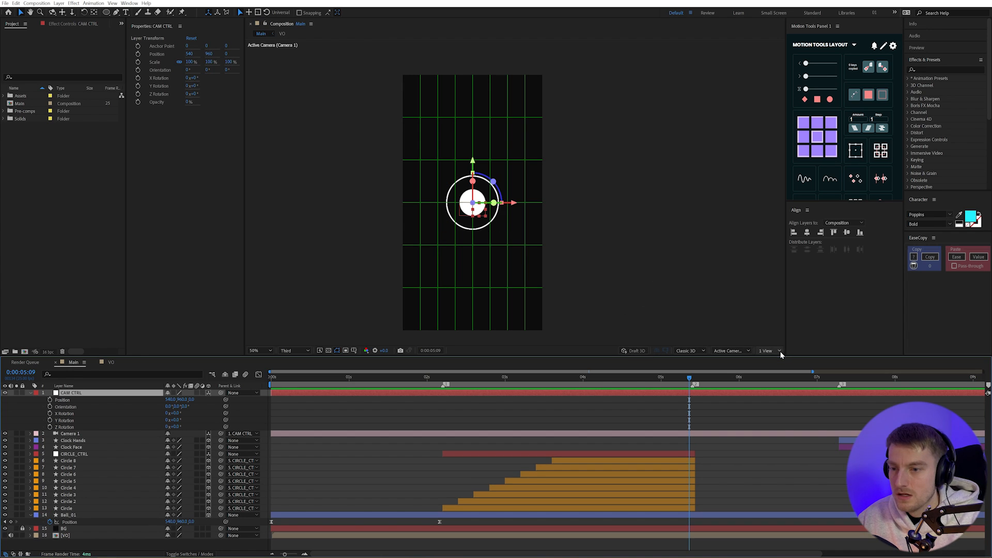
{"action": "left_click", "coordinate": [765, 351]}
{"action": "left_click", "coordinate": [771, 368]}
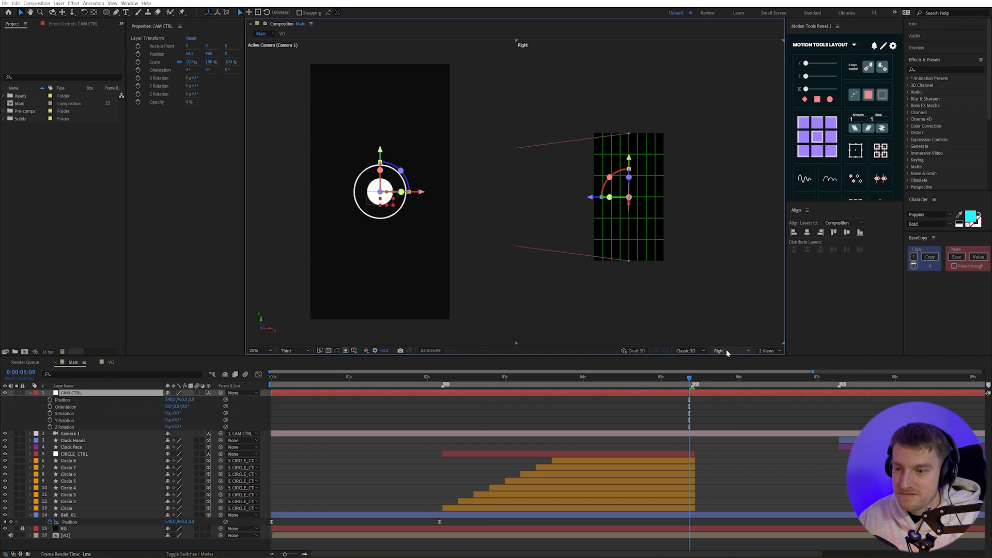
{"action": "left_click", "coordinate": [599, 208]}
{"action": "scroll", "coordinate": [599, 208], "scroll_direction": "down", "scroll_amount": 3}
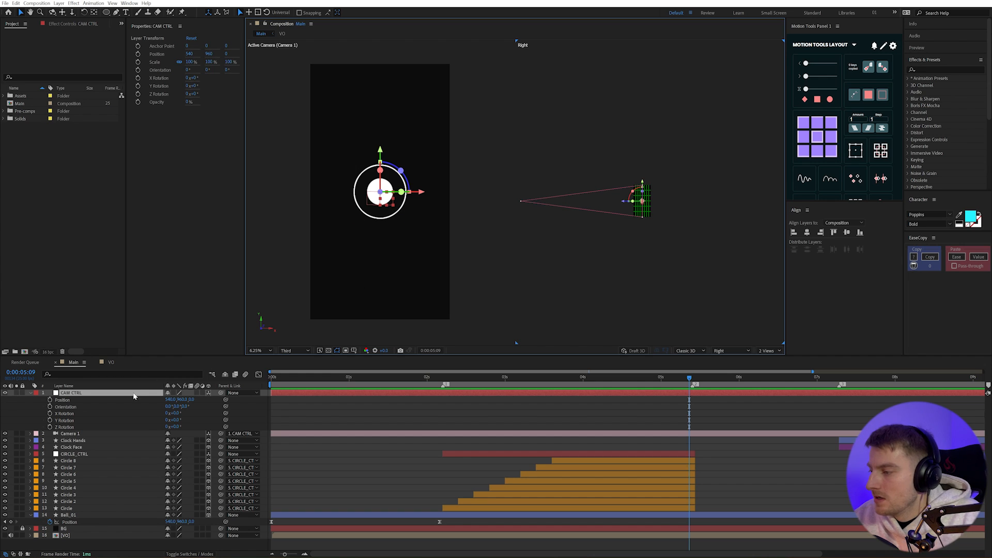
Switch Ball_01 back to a 2D layer, testing the camera tilt with CAM_CTRL's X Rotation before and after and resetting it.
{"action": "left_click_drag", "start_coordinate": [171, 413], "coordinate": [180, 413]}
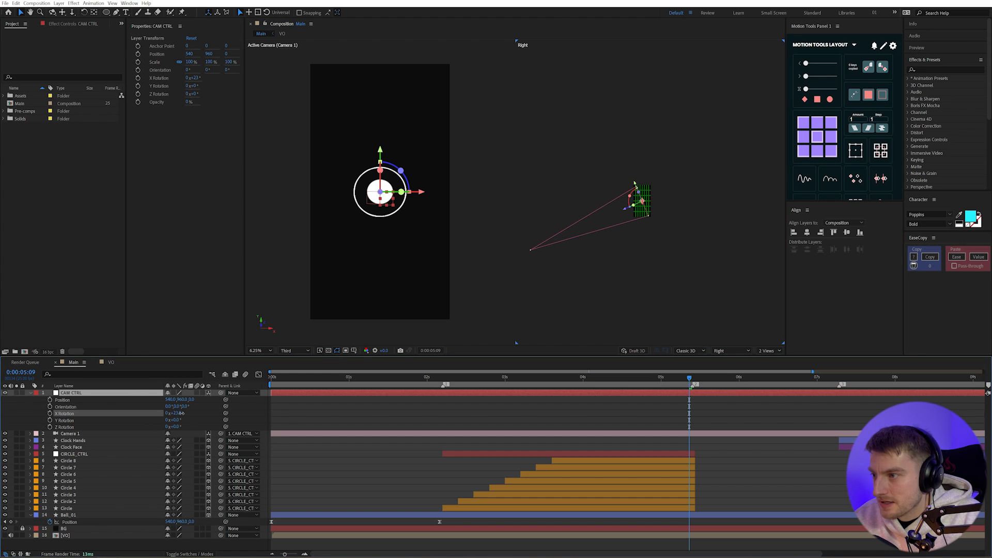
{"action": "key", "text": "ctrl+z"}
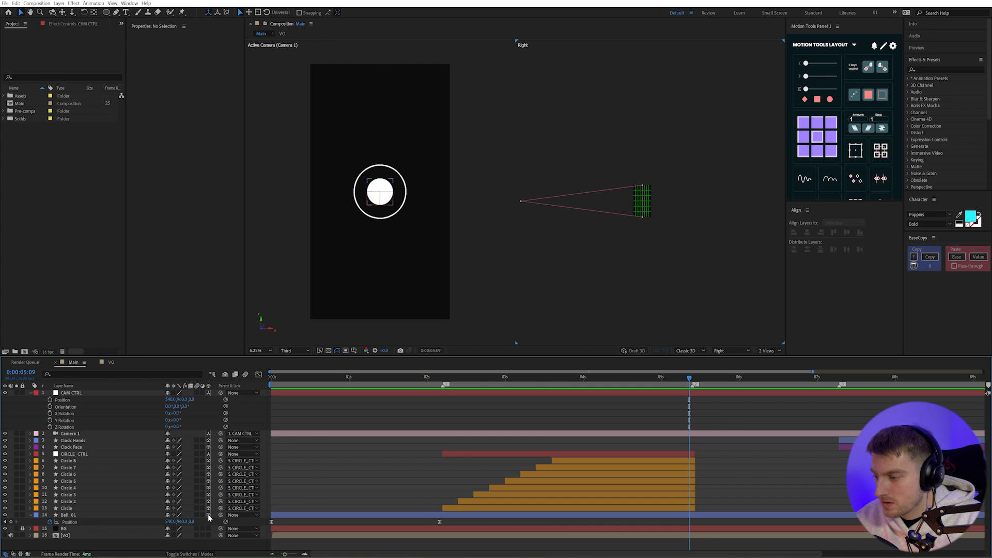
{"action": "left_click", "coordinate": [209, 516]}
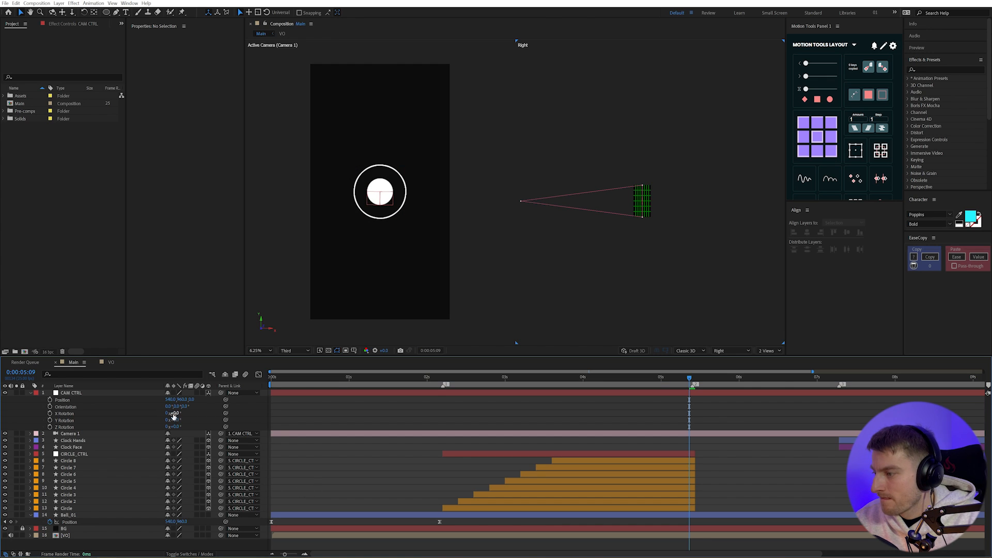
{"action": "mouse_move", "coordinate": [174, 414]}
{"action": "left_mouse_down"}
{"action": "mouse_move", "coordinate": [204, 410]}
{"action": "mouse_move", "coordinate": [157, 413]}
{"action": "mouse_move", "coordinate": [181, 417]}
{"action": "left_mouse_up"}
{"action": "key", "text": "F2"}
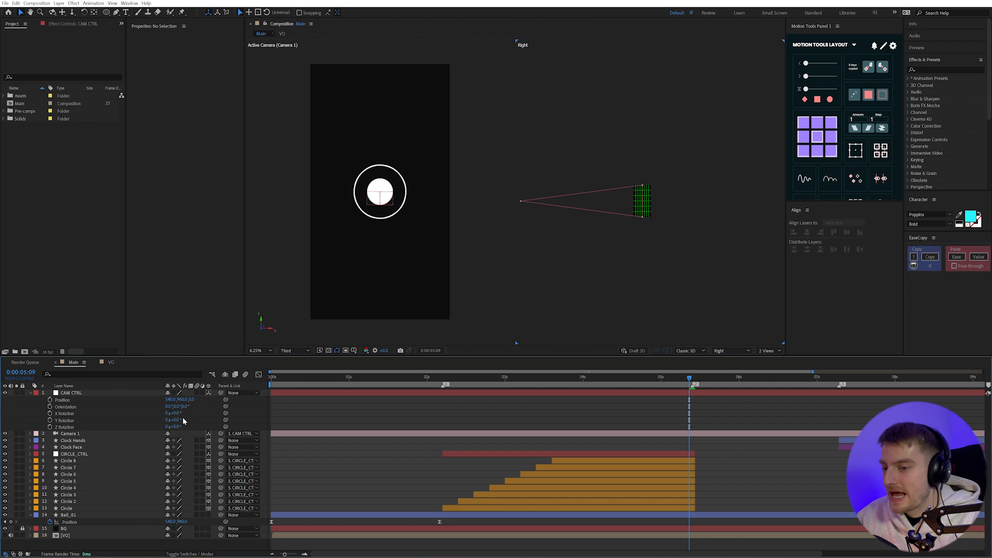
Keyframe CAM_CTRL's X Rotation at 0° at 0:00:05:09 and move ahead to 0:00:06:04.
{"action": "left_click", "coordinate": [50, 414]}
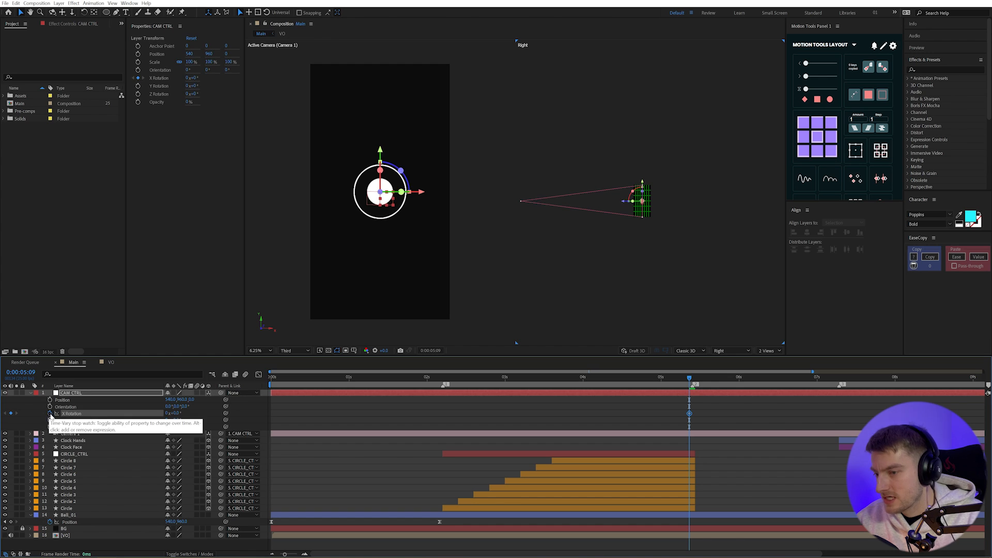
{"action": "key", "text": "shift+Page_Down"}
{"action": "key", "text": "shift+Page_Down"}
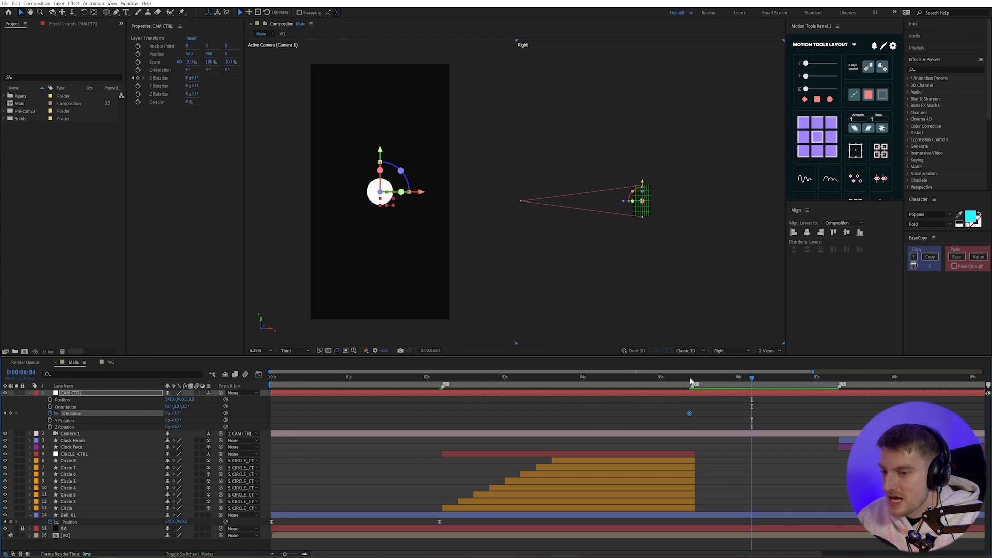
Extend CIRCLE_CTRL and all eight circle layers so they end at 0:00:06:04.
{"action": "left_click", "coordinate": [682, 457]}
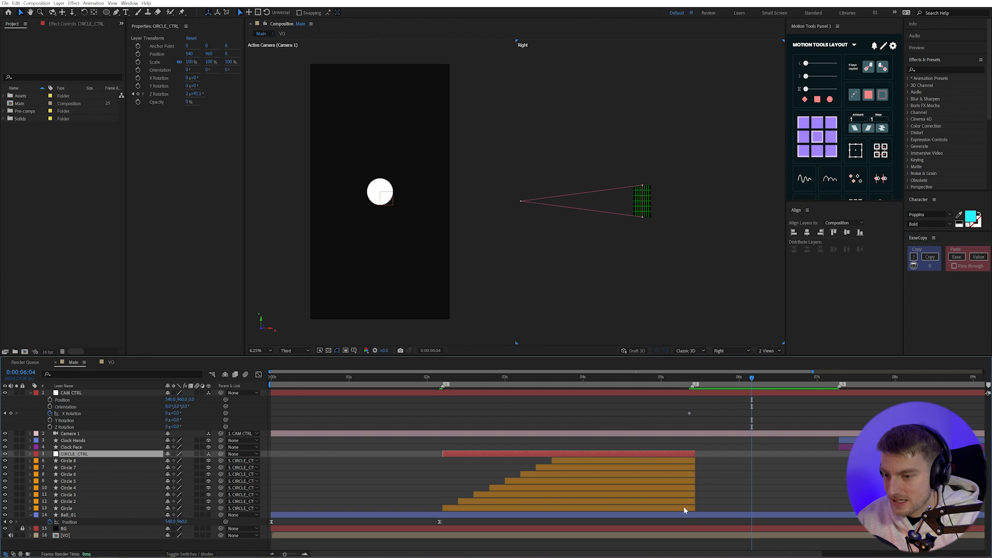
{"action": "left_click", "coordinate": [664, 508], "text": "shift"}
{"action": "key", "text": "alt+]"}
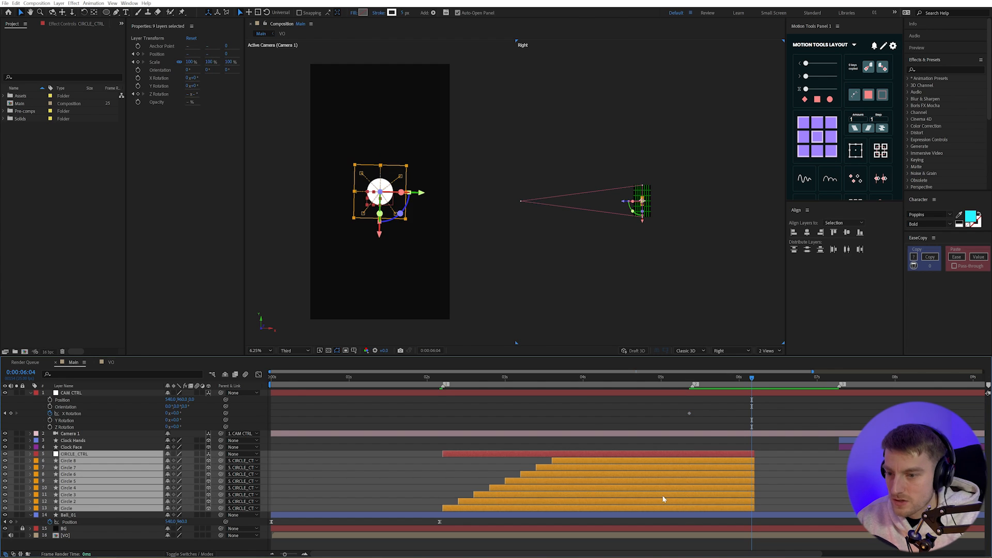
{"action": "key", "text": "F2"}
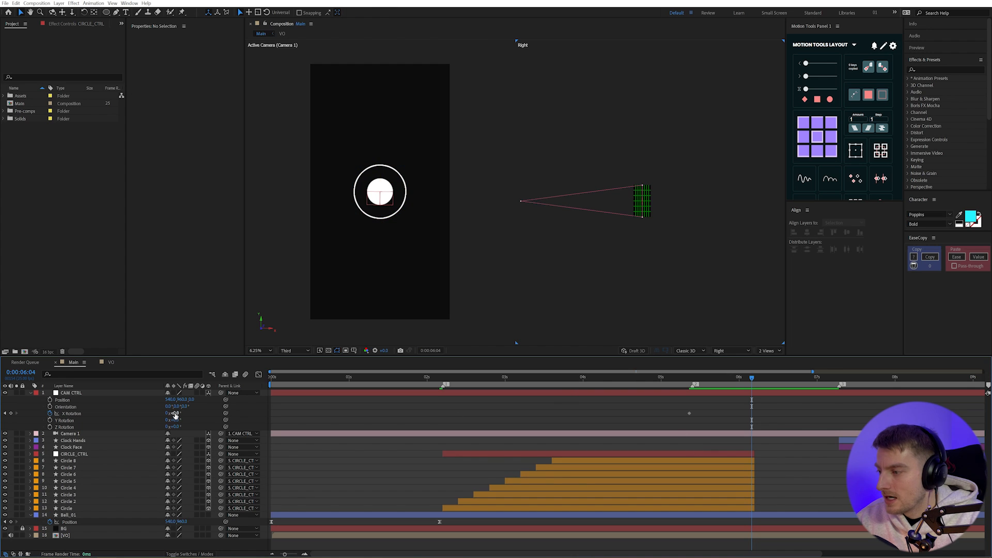
At 0:00:06:04 set CAM_CTRL's X Rotation to 70° and Y position to 606, with the original Position keyframed at 0:00:05:09.
{"action": "left_click_drag", "start_coordinate": [174, 414], "coordinate": [203, 413]}
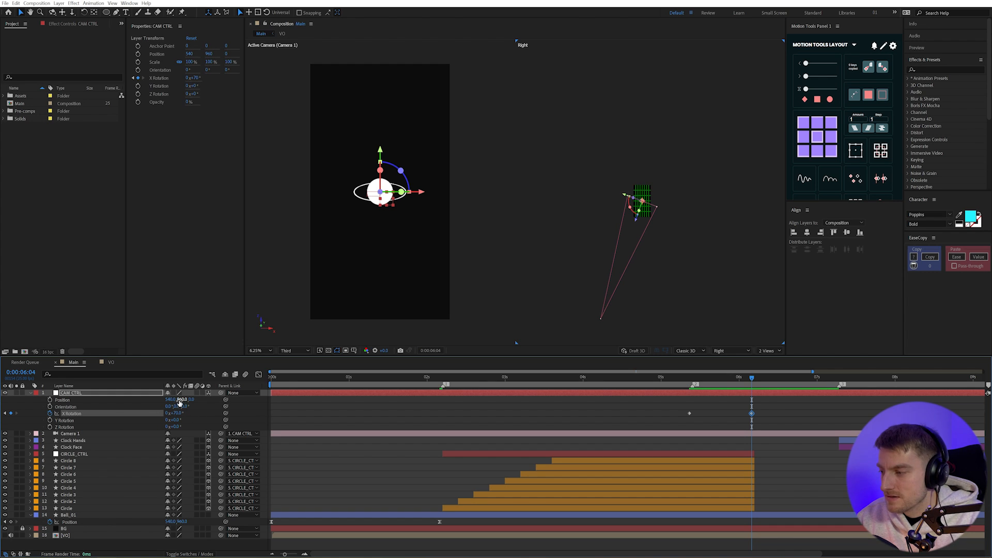
{"action": "left_click", "coordinate": [50, 400]}
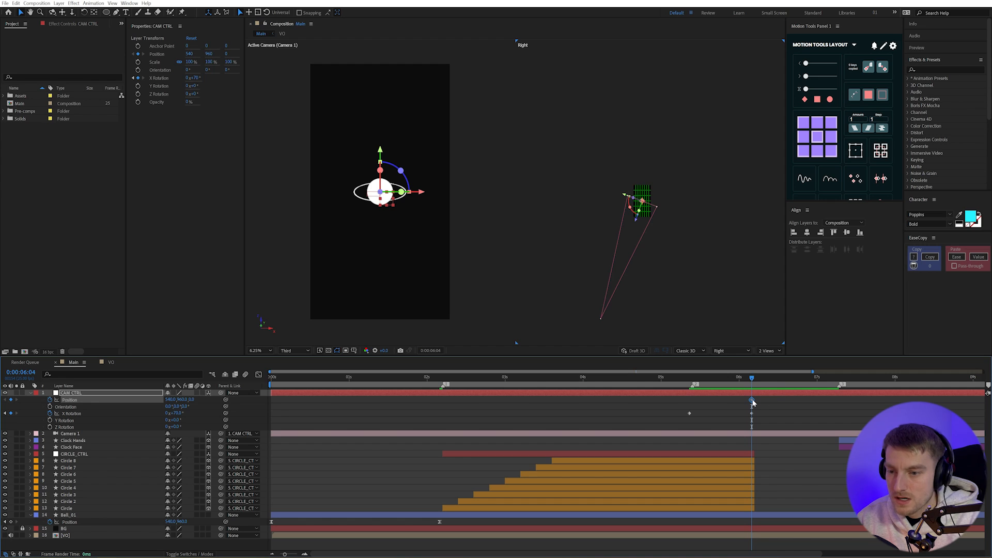
{"action": "left_click_drag", "start_coordinate": [752, 402], "coordinate": [691, 403]}
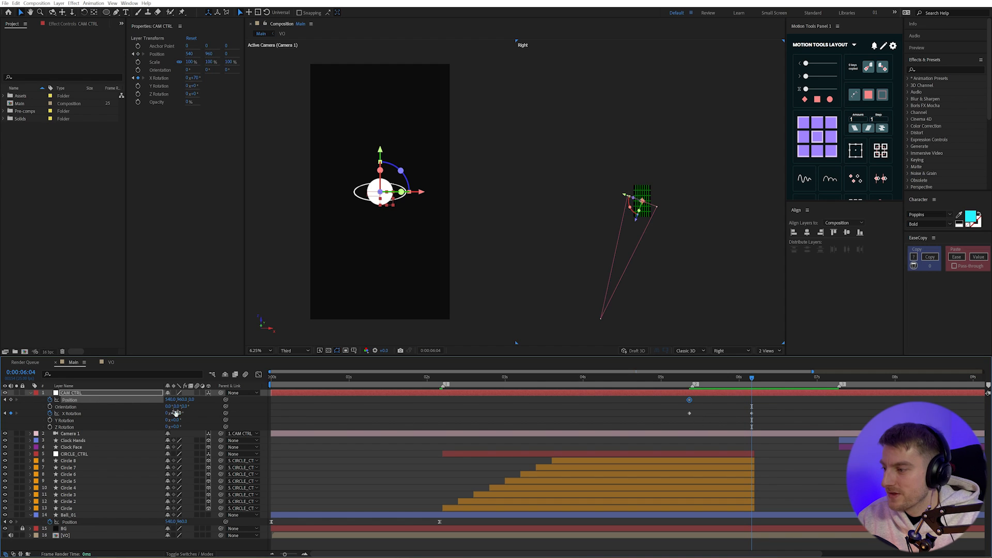
{"action": "left_click_drag", "start_coordinate": [181, 399], "coordinate": [36, 403]}
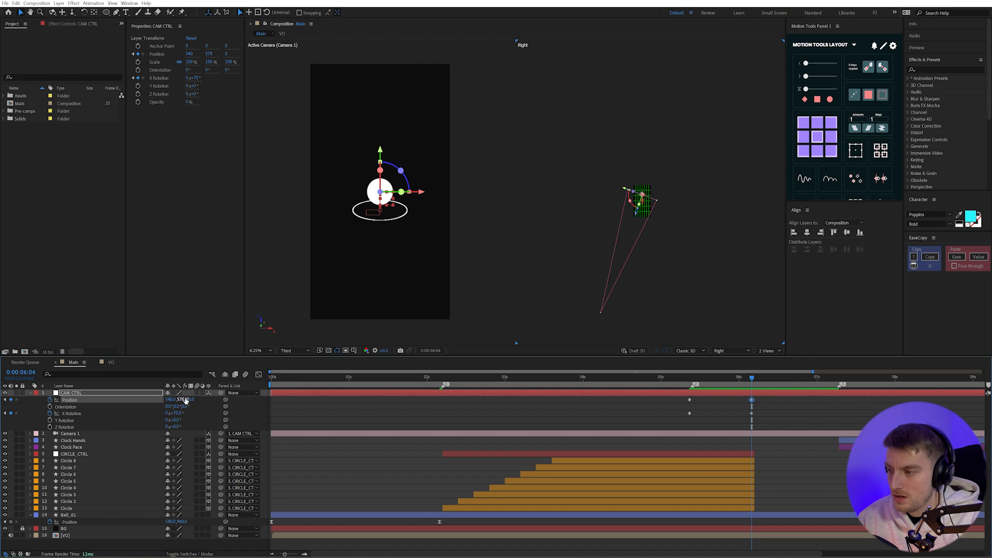
{"action": "left_click_drag", "start_coordinate": [180, 400], "coordinate": [195, 400]}
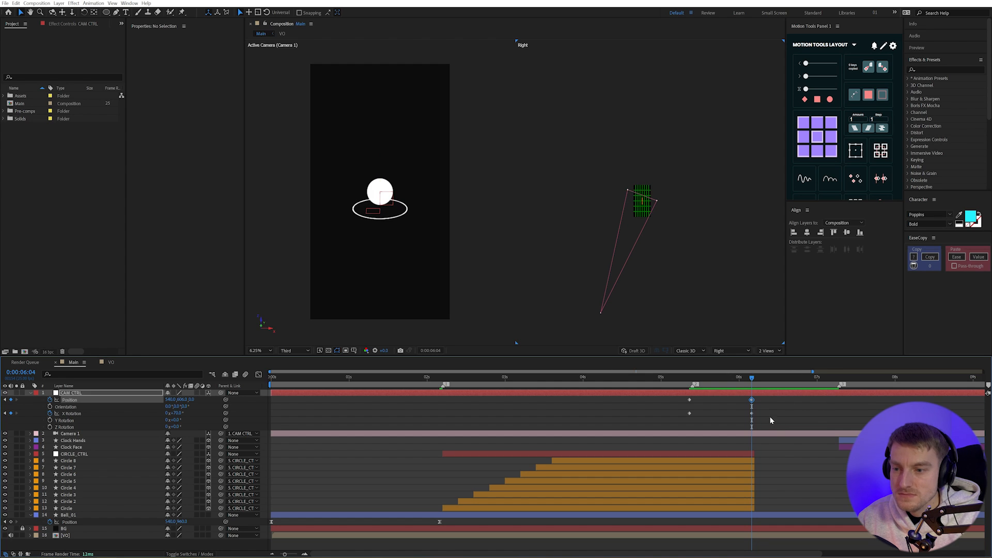
Apply Easy Ease to CAM_CTRL's Position and X Rotation keyframes and adjust their speed curves in the Graph Editor.
{"action": "left_click_drag", "start_coordinate": [777, 423], "coordinate": [671, 397]}
{"action": "key", "text": "F9"}
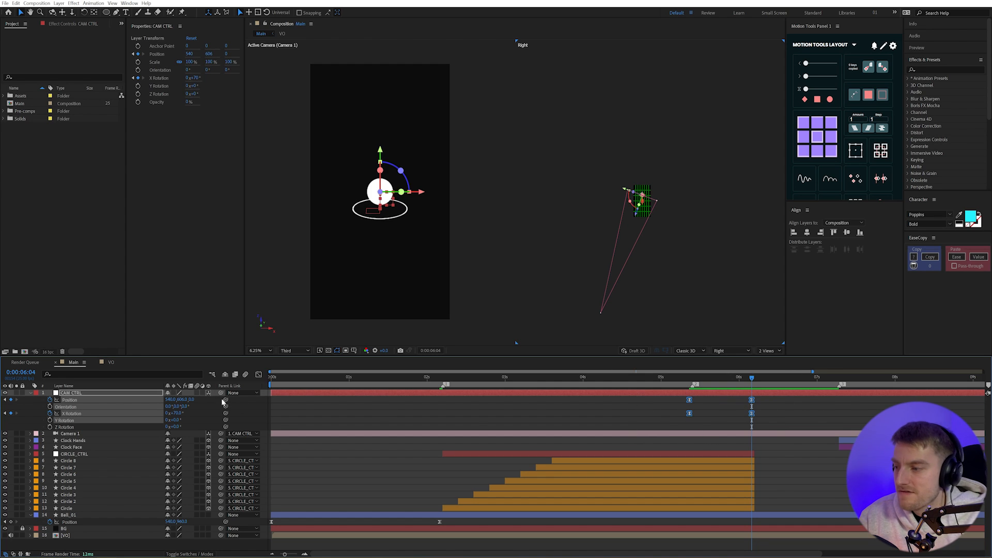
{"action": "left_click", "coordinate": [258, 374]}
{"action": "mouse_move", "coordinate": [644, 480]}
{"action": "left_mouse_down"}
{"action": "mouse_move", "coordinate": [725, 522]}
{"action": "mouse_move", "coordinate": [710, 508]}
{"action": "left_mouse_up"}
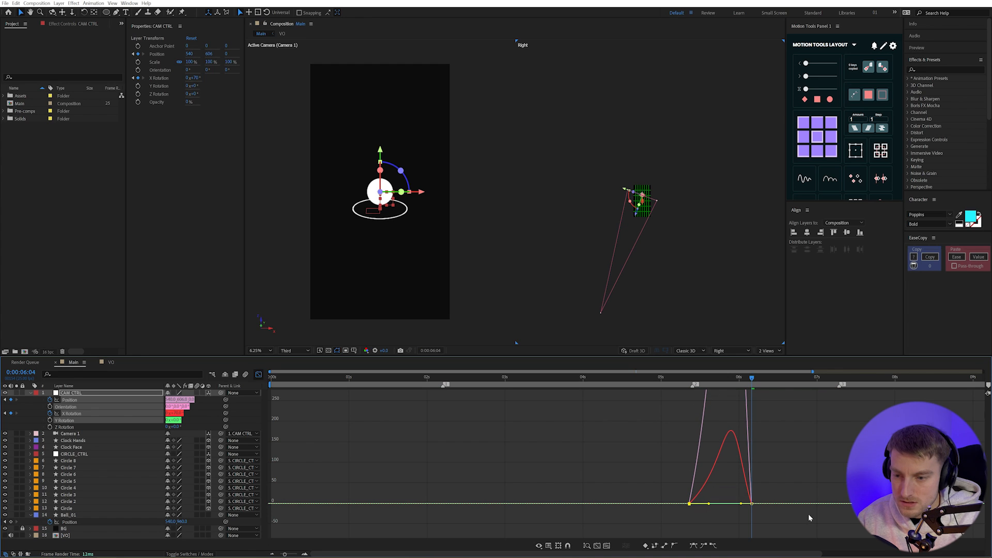
{"action": "mouse_move", "coordinate": [808, 514]}
{"action": "left_mouse_down"}
{"action": "mouse_move", "coordinate": [741, 500]}
{"action": "mouse_move", "coordinate": [723, 506]}
{"action": "left_mouse_up"}
{"action": "key", "text": "shift+F3"}
Preview the eased camera tilt repeatedly from around 0:00:05:09, checking how the ring flattens beneath the ball.
{"action": "left_click_drag", "start_coordinate": [675, 378], "coordinate": [692, 380]}
{"action": "key", "text": "space"}
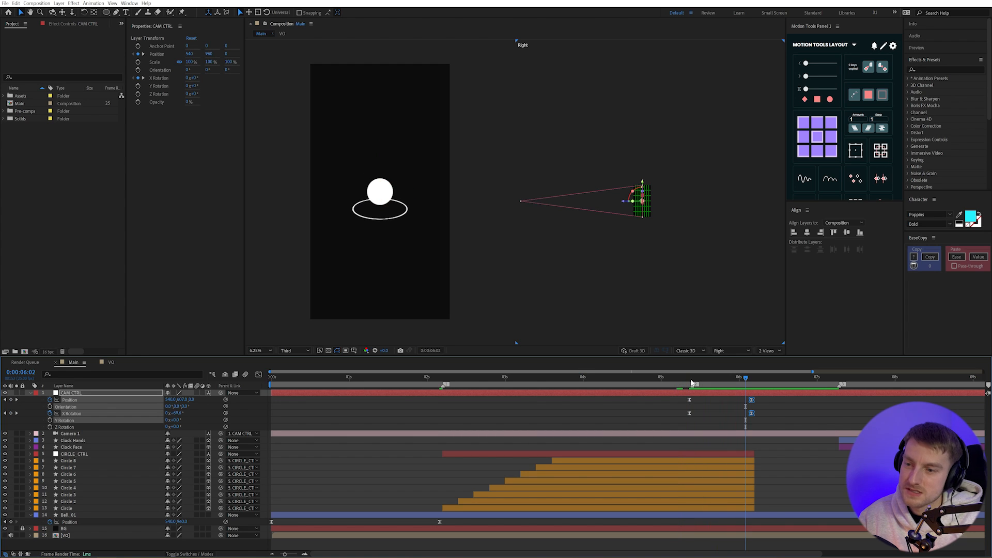
{"action": "key", "text": "space"}
{"action": "key", "text": "space"}
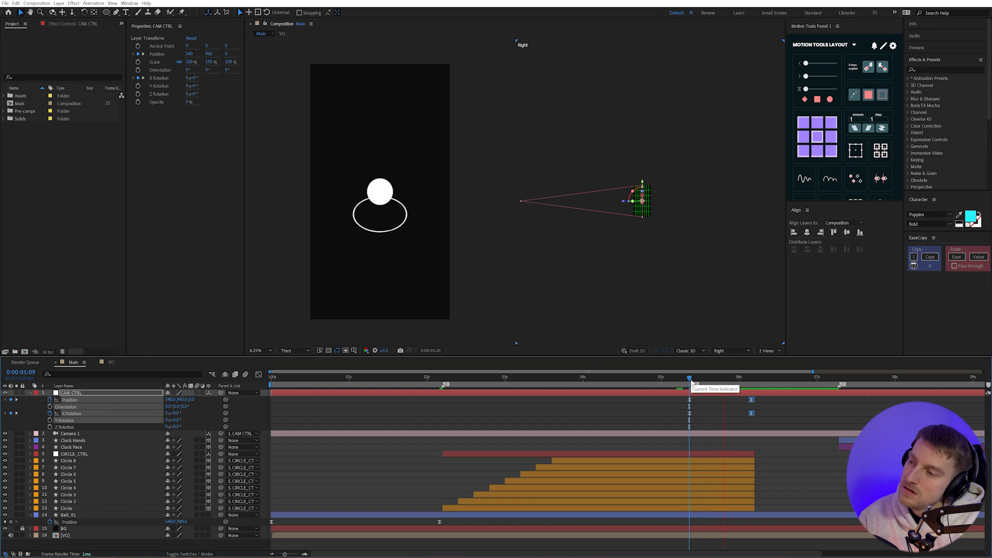
{"action": "mouse_move", "coordinate": [692, 385]}
{"action": "left_mouse_down"}
{"action": "mouse_move", "coordinate": [734, 384]}
{"action": "mouse_move", "coordinate": [681, 393]}
{"action": "left_mouse_up"}
{"action": "key", "text": "space"}
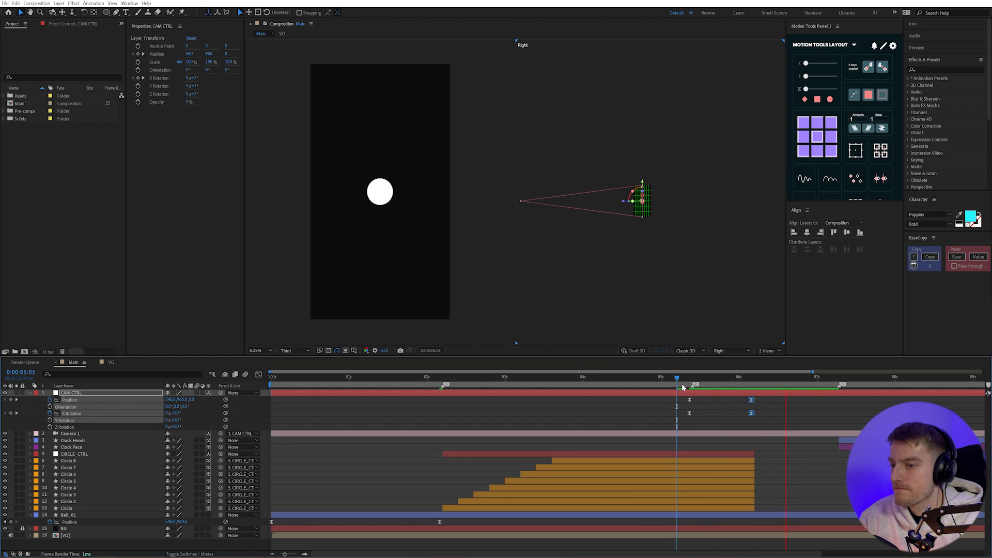
{"action": "left_click", "coordinate": [627, 378]}
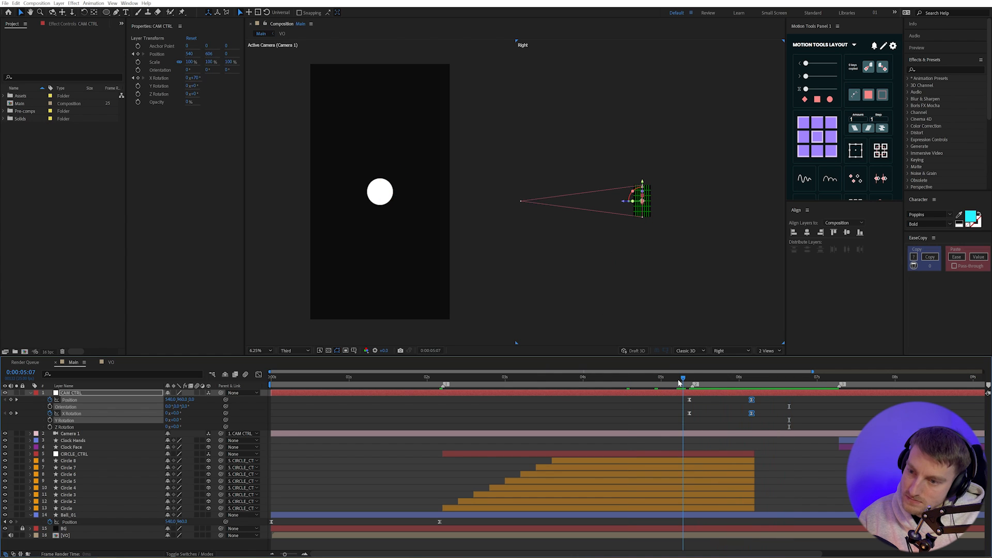
{"action": "key", "text": "space"}
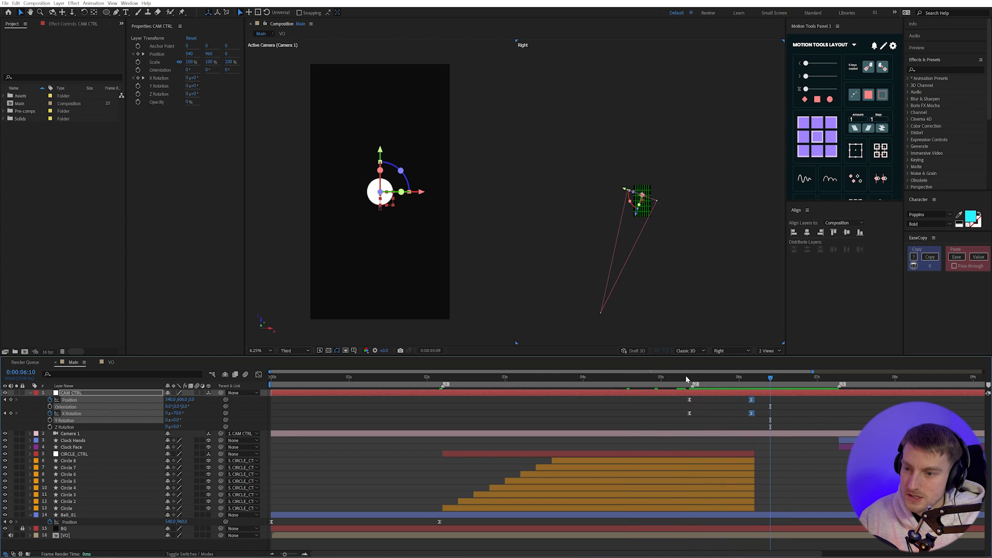
Duplicate Circle 8 and place the copy above CIRCLE_CTRL in the layer stack.
{"action": "left_click", "coordinate": [636, 466]}
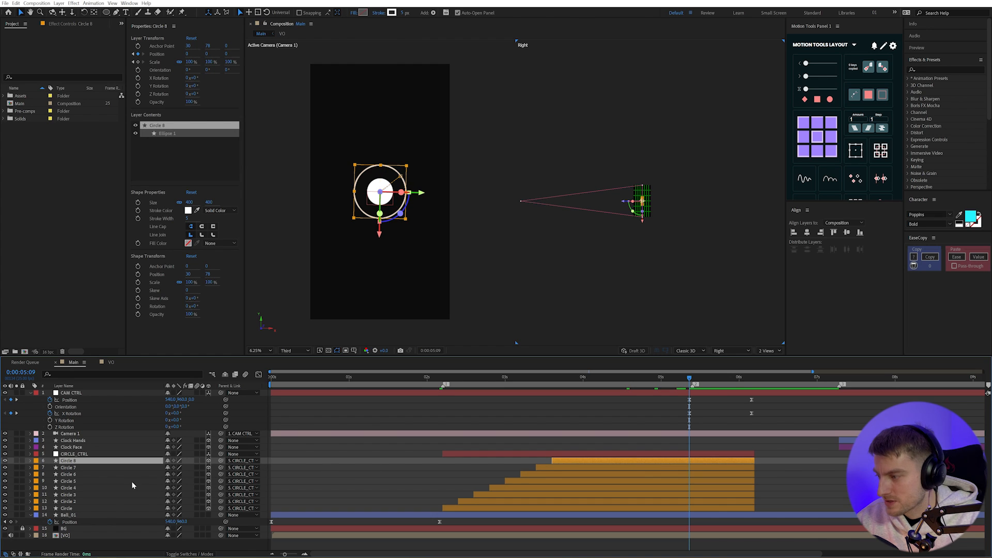
{"action": "key", "text": "ctrl+d"}
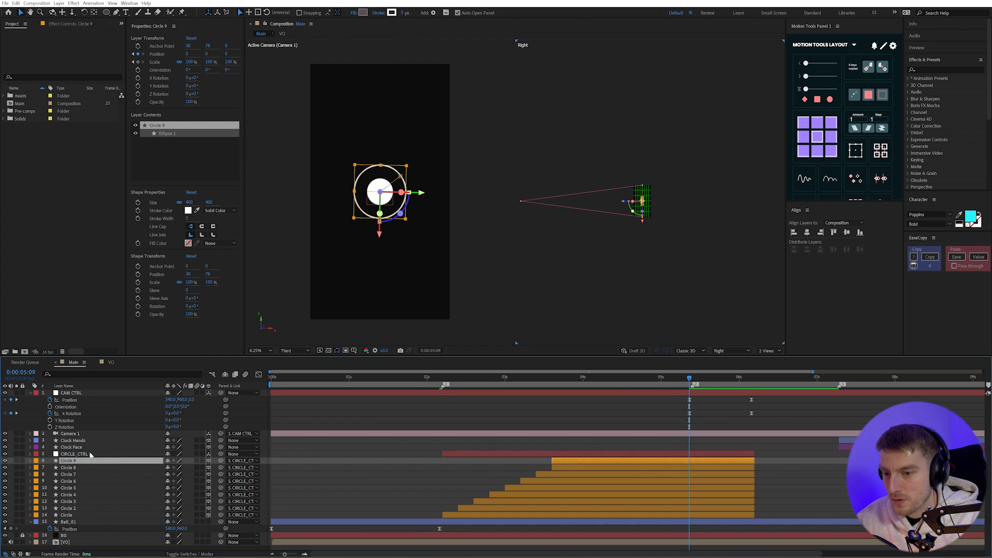
{"action": "key", "text": "ctrl+]"}
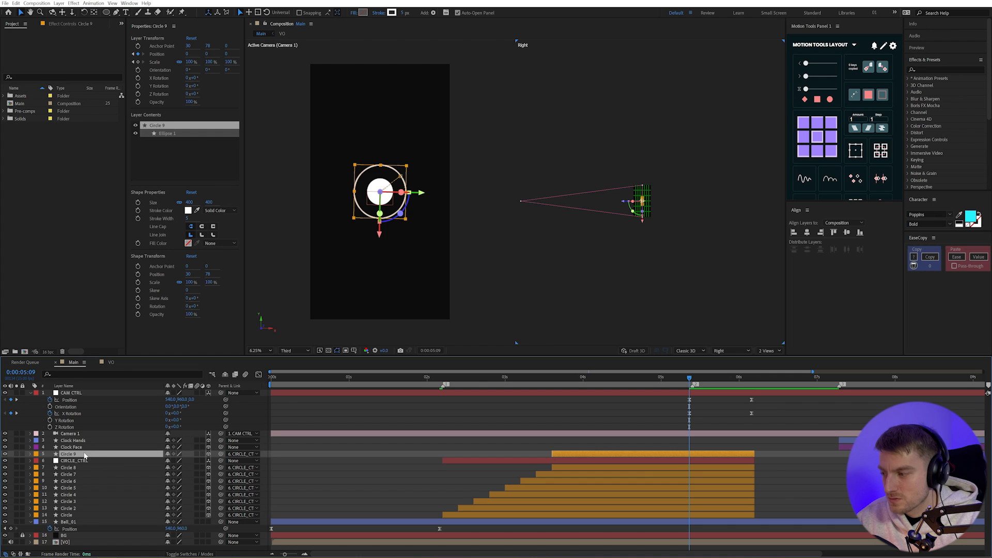
Trim CIRCLE_CTRL and the eight original circles to end at 0:00:05:09, and trim Circle 9 to start there.
{"action": "left_click", "coordinate": [735, 461]}
{"action": "left_click", "coordinate": [718, 517], "text": "shift"}
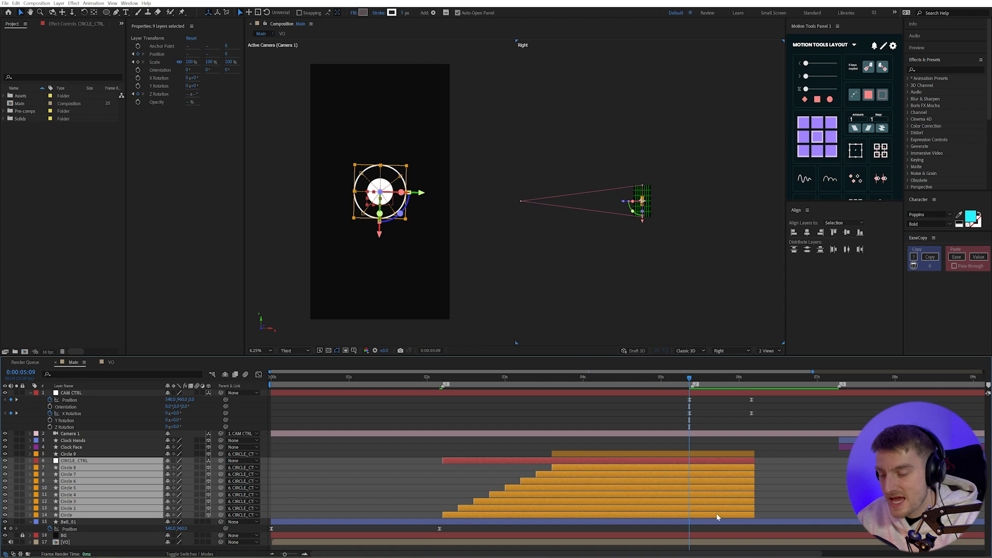
{"action": "key", "text": "alt+]"}
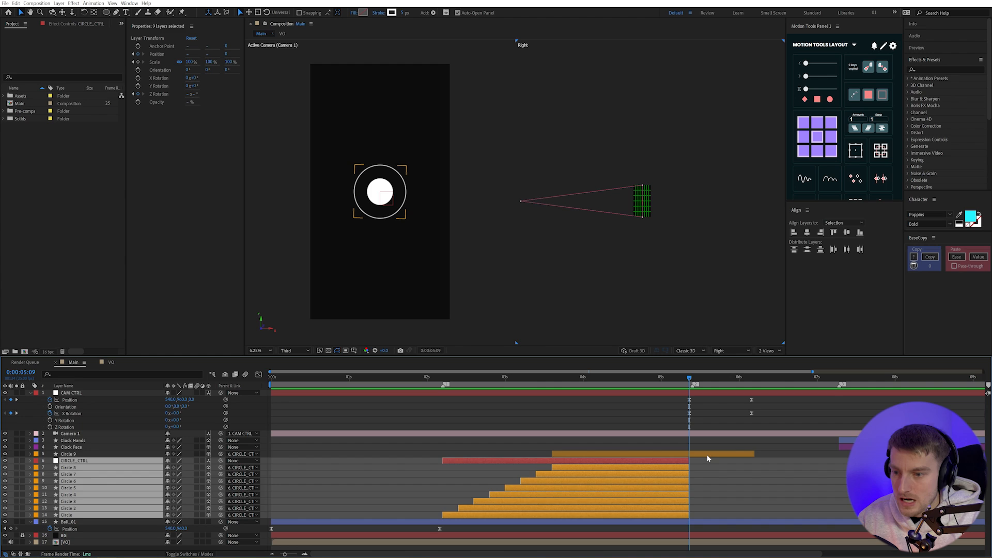
{"action": "left_click", "coordinate": [707, 455]}
{"action": "key", "text": "alt+["}
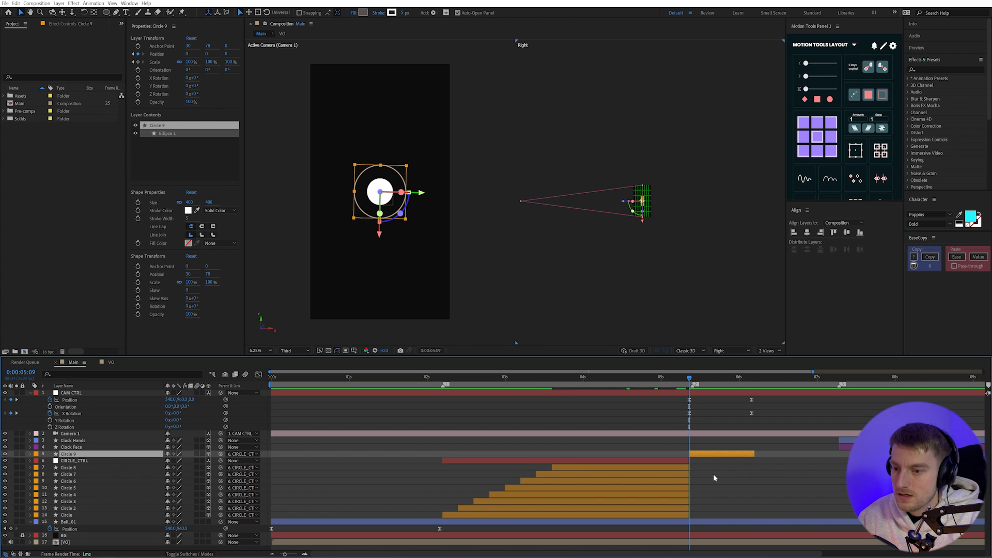
Step back and forth across the cut at 0:00:05:09 to compare the ring's stroke thickness on both sides.
{"action": "left_click", "coordinate": [715, 479]}
{"action": "key", "text": "Page_Up"}
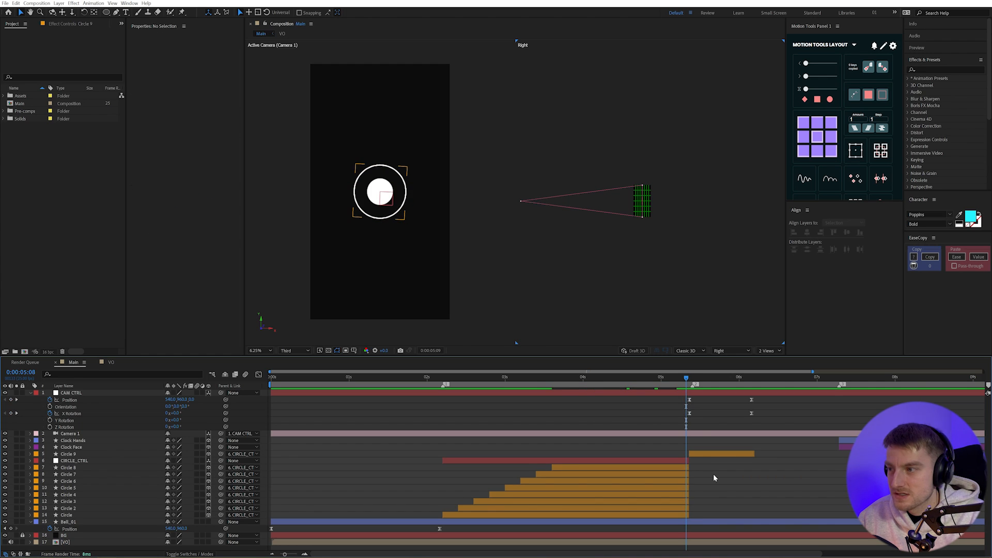
{"action": "key", "text": "Page_Down"}
{"action": "key", "text": "Page_Up"}
{"action": "key", "text": "Page_Down"}
{"action": "key", "text": "Page_Up"}
{"action": "key", "text": "Page_Down"}
{"action": "key", "text": "Page_Up"}
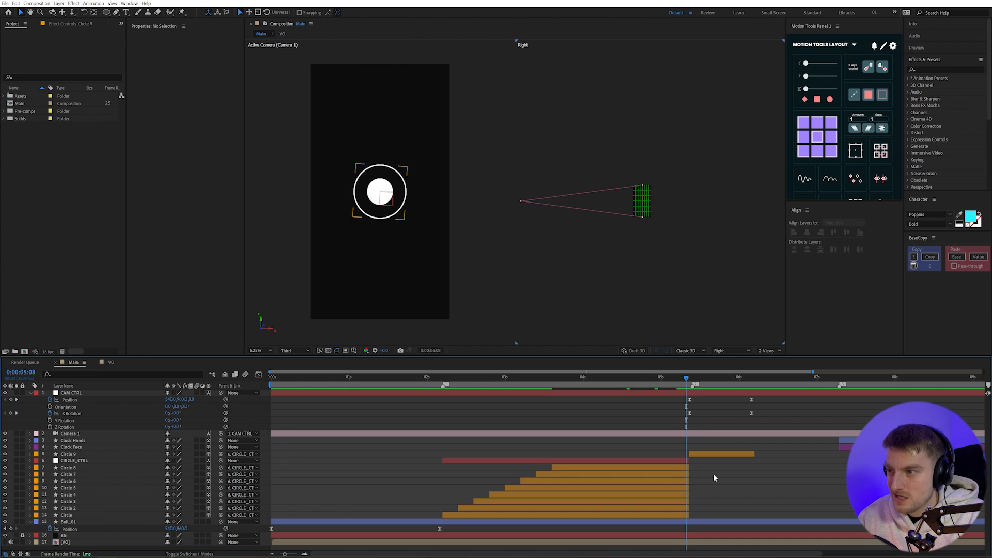
{"action": "key", "text": "Page_Down"}
Set Circle 9's stroke width to 10 px.
{"action": "left_click", "coordinate": [747, 454]}
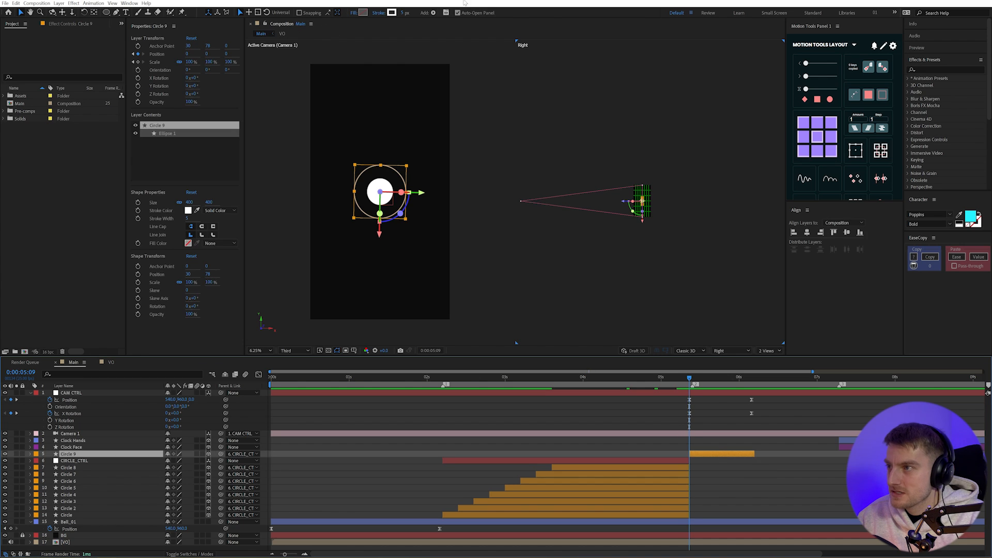
{"action": "left_click_drag", "start_coordinate": [404, 13], "coordinate": [421, 26]}
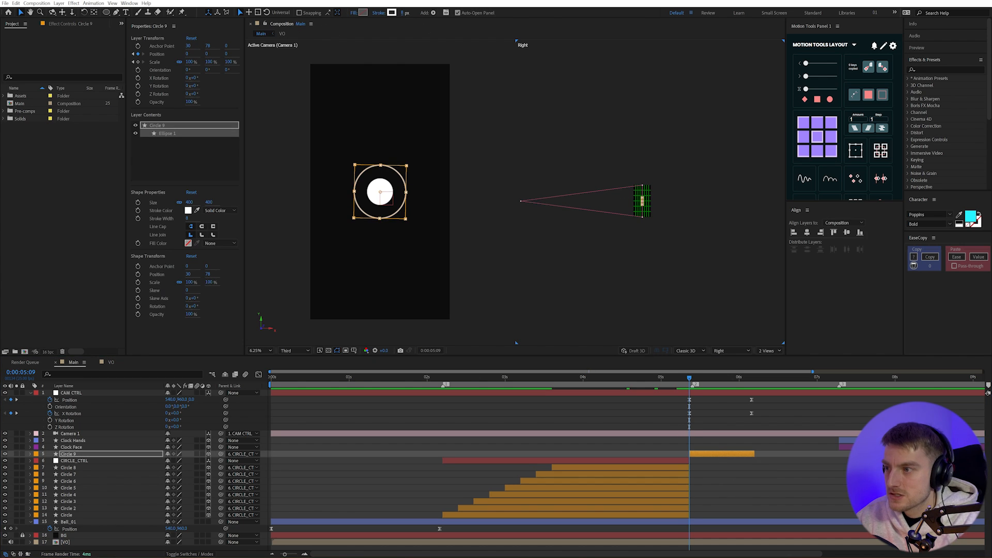
{"action": "left_click", "coordinate": [764, 492]}
{"action": "left_click", "coordinate": [747, 455]}
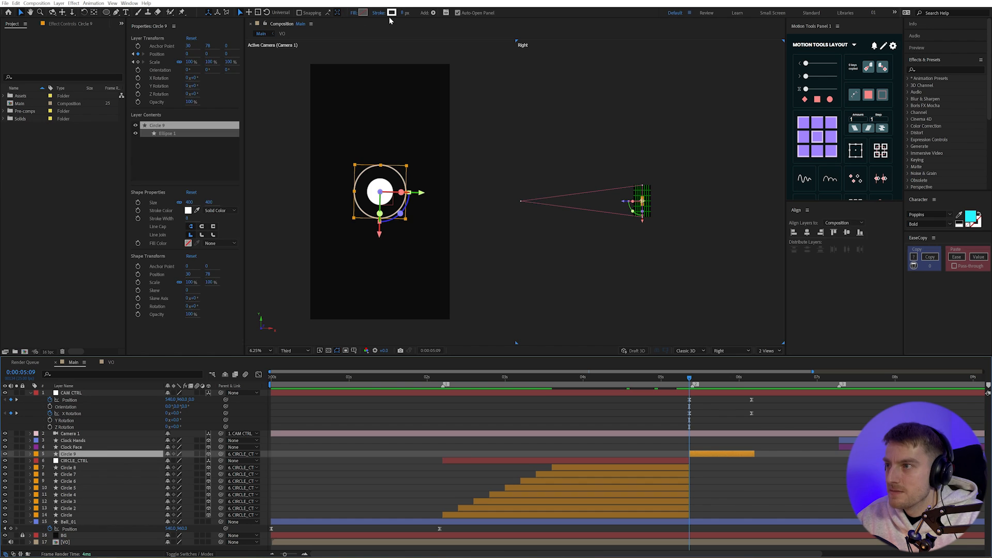
{"action": "left_click_drag", "start_coordinate": [402, 15], "coordinate": [411, 36]}
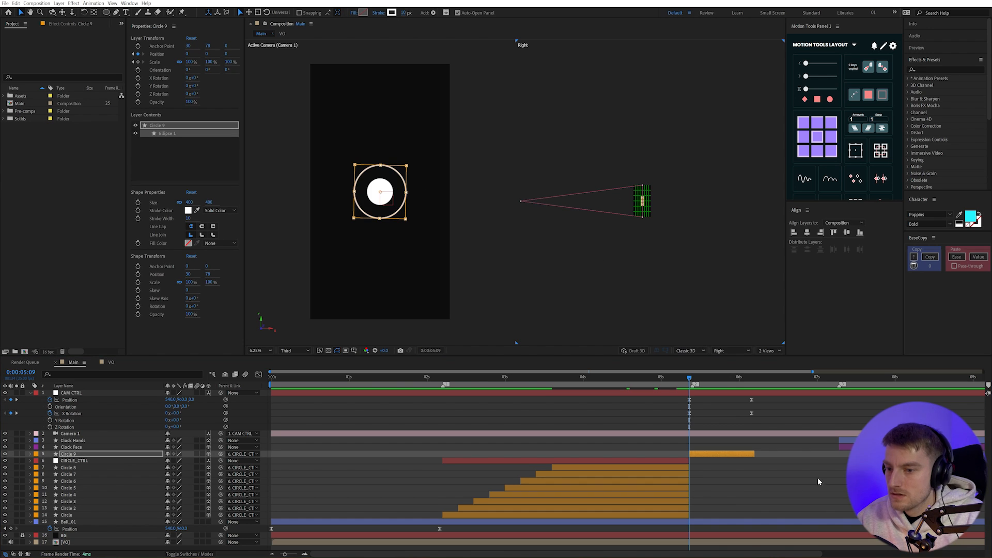
{"action": "left_click", "coordinate": [819, 480]}
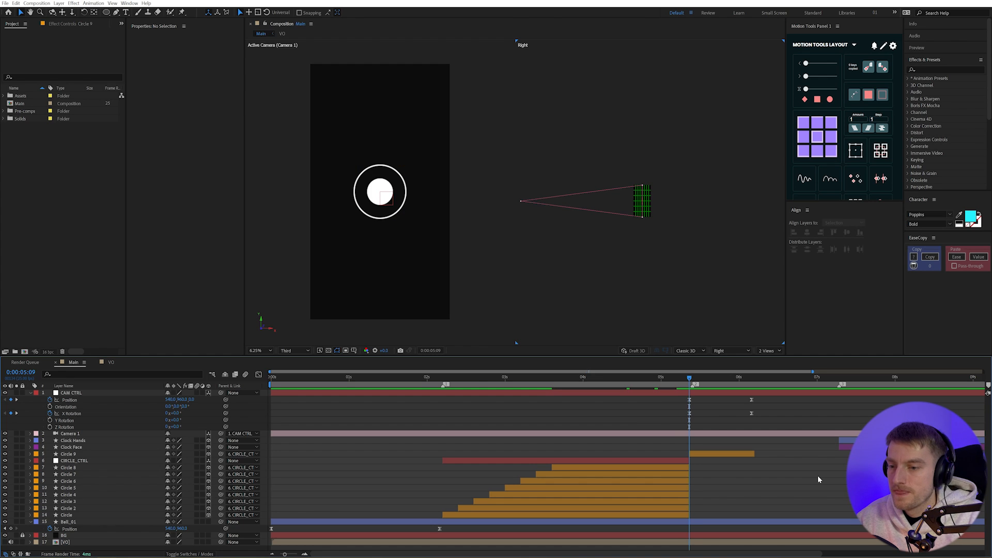
Try shifting all of CAM_CTRL's Position and X Rotation keyframes several frames earlier and preview the overlapping tilt.
{"action": "left_click_drag", "start_coordinate": [719, 428], "coordinate": [671, 403]}
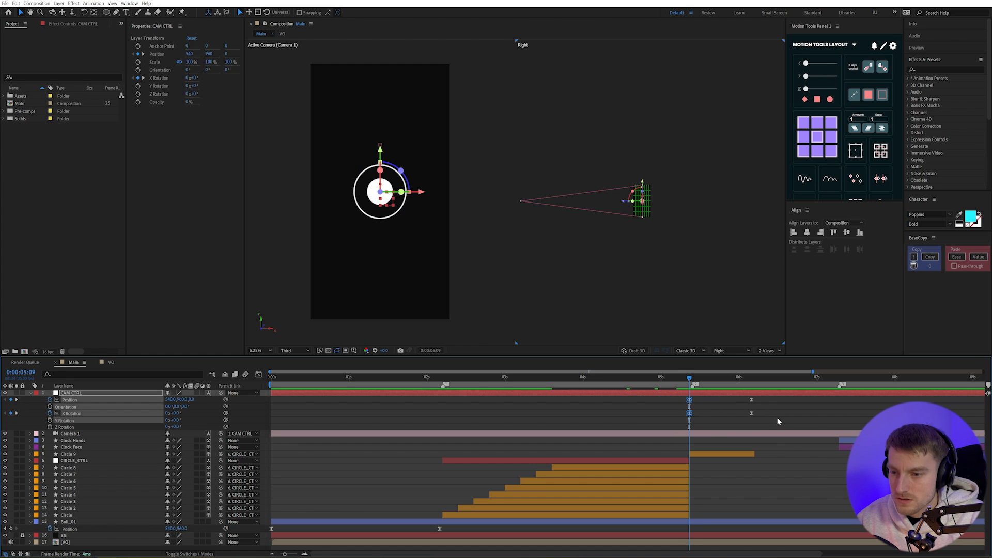
{"action": "left_click_drag", "start_coordinate": [778, 420], "coordinate": [665, 402]}
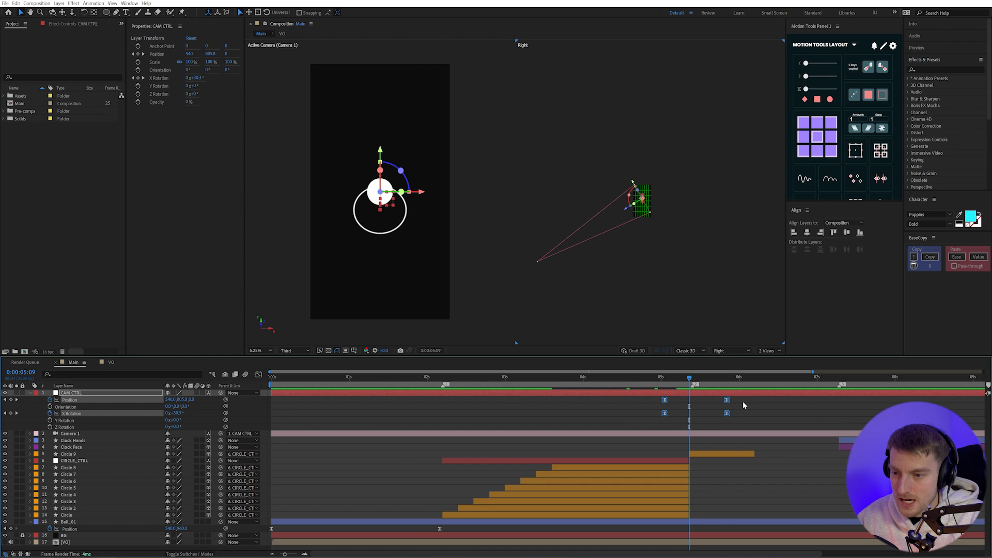
{"action": "left_click", "coordinate": [672, 407]}
{"action": "left_click", "coordinate": [659, 381]}
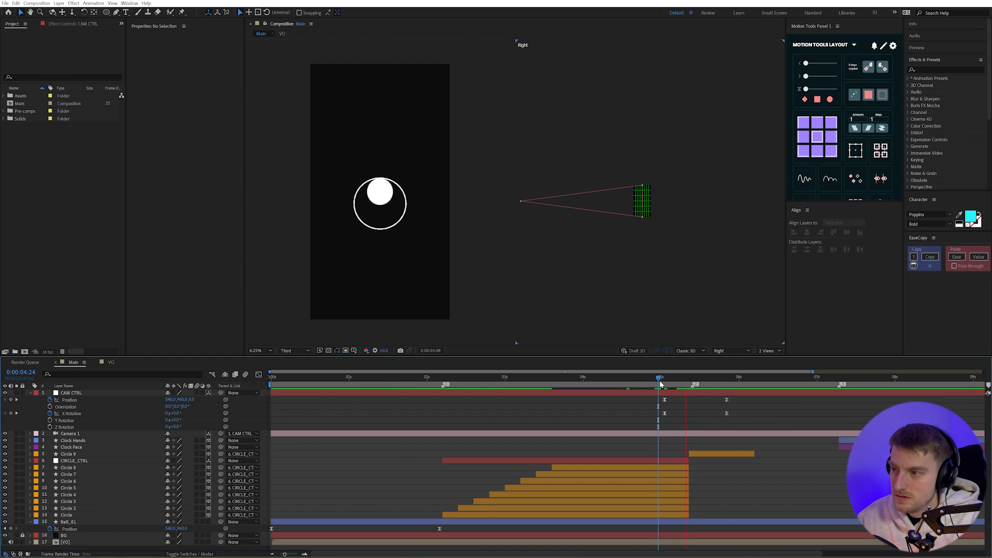
{"action": "left_click", "coordinate": [661, 381]}
{"action": "left_click_drag", "start_coordinate": [661, 384], "coordinate": [689, 391]}
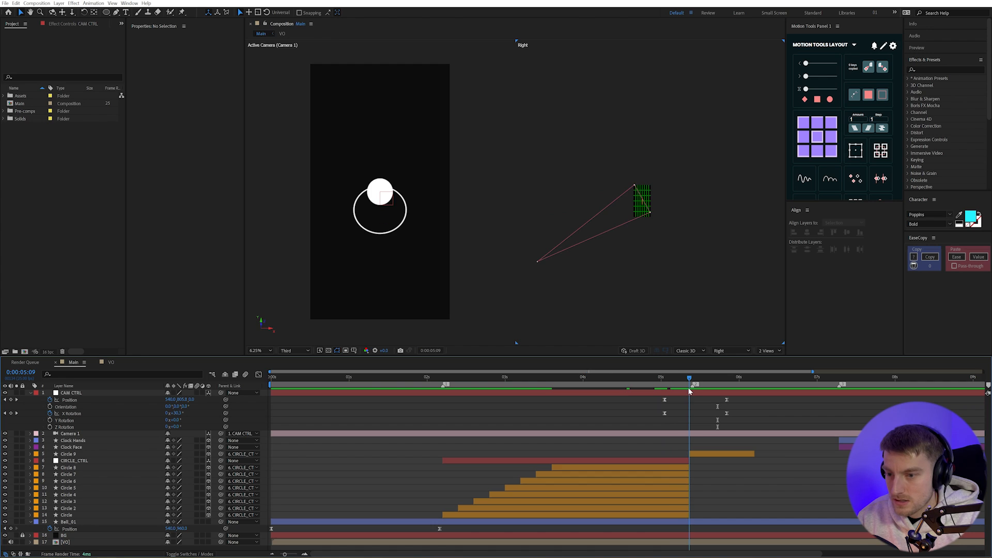
Move to 0:00:06:04 and duplicate Circle 9 twice.
{"action": "left_click_drag", "start_coordinate": [742, 416], "coordinate": [752, 383]}
{"action": "key", "text": "F2"}
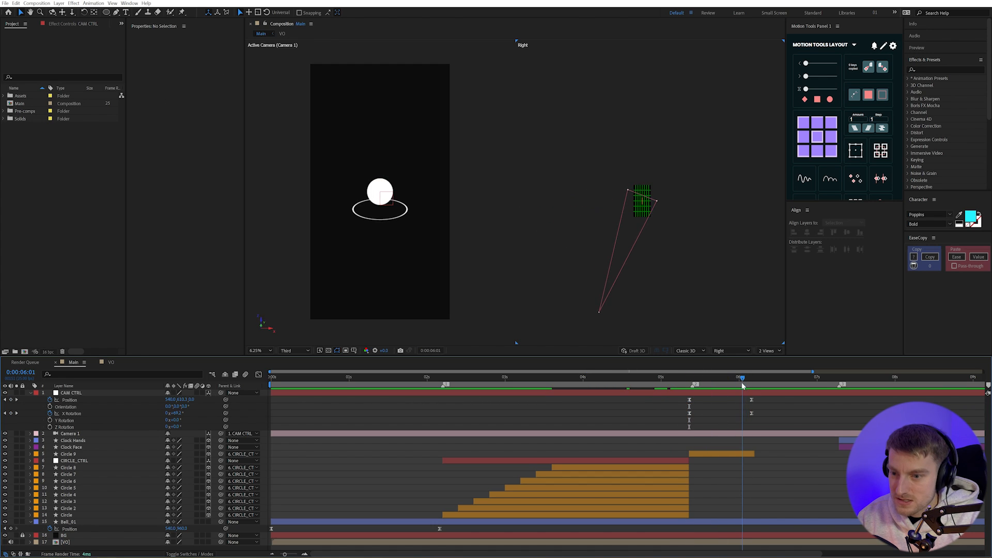
{"action": "left_click", "coordinate": [730, 457]}
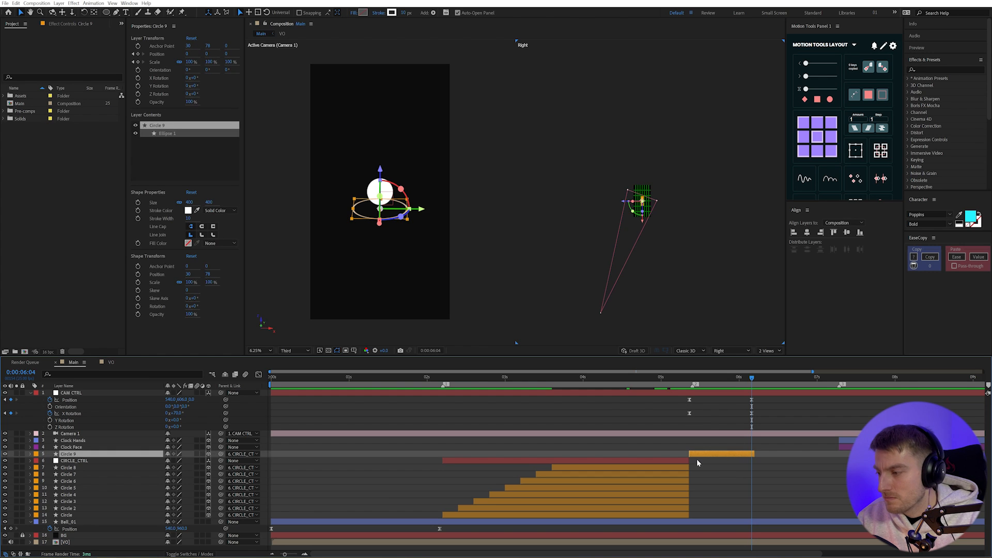
{"action": "key", "text": "ctrl+d"}
{"action": "key", "text": "ctrl+d"}
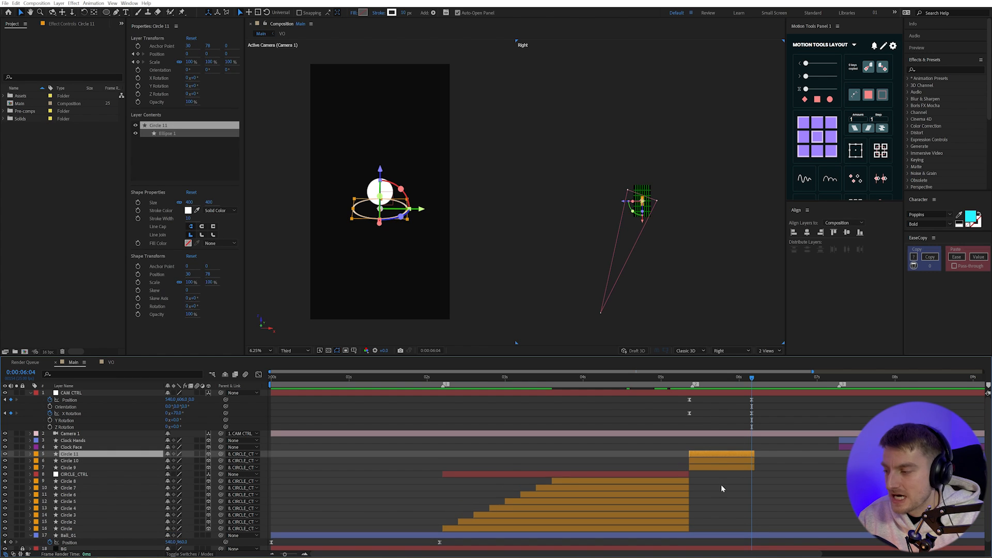
Offset Circle 10 along its Z axis to about -82.5, and raise Circle 11 further so the three rings stack evenly.
{"action": "left_click", "coordinate": [108, 462]}
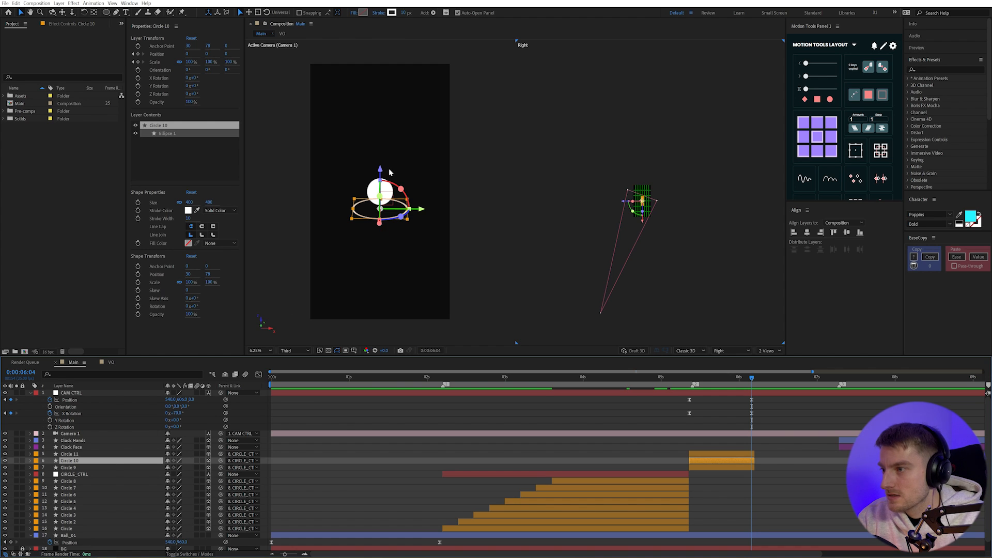
{"action": "left_click_drag", "start_coordinate": [380, 172], "coordinate": [381, 158]}
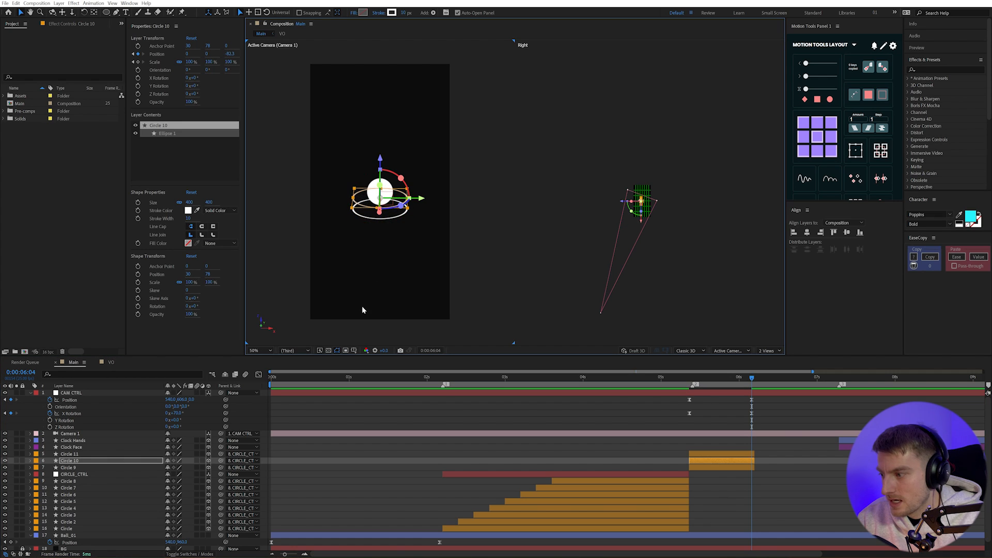
{"action": "left_click", "coordinate": [89, 454]}
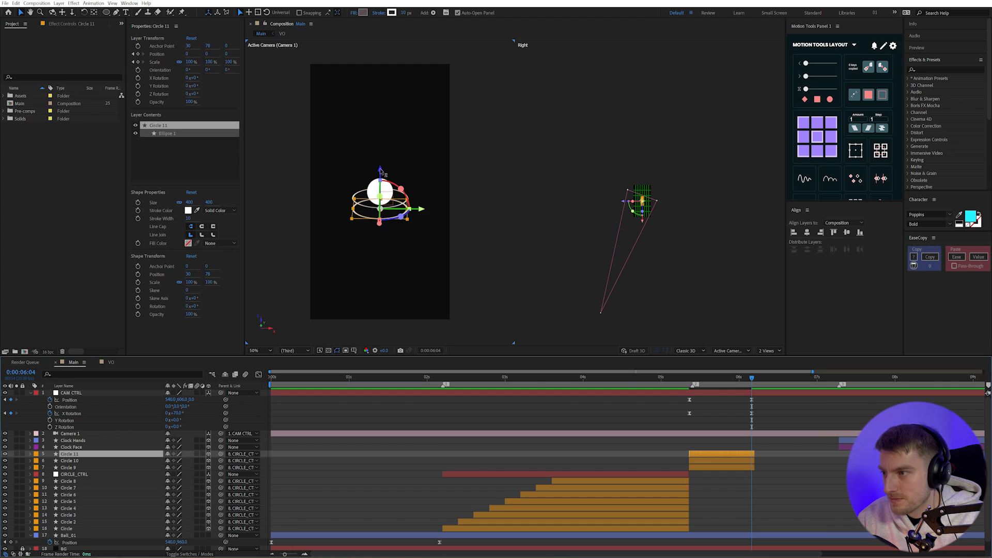
{"action": "left_click_drag", "start_coordinate": [381, 172], "coordinate": [381, 147]}
Scrub from 0:00:05:05 to about 0:00:06:02 to check how the stacked rings separate around Ball_01 during the tilt.
{"action": "mouse_move", "coordinate": [750, 379]}
{"action": "left_mouse_down"}
{"action": "mouse_move", "coordinate": [678, 380]}
{"action": "mouse_move", "coordinate": [752, 384]}
{"action": "left_mouse_up"}
{"action": "key", "text": "j"}
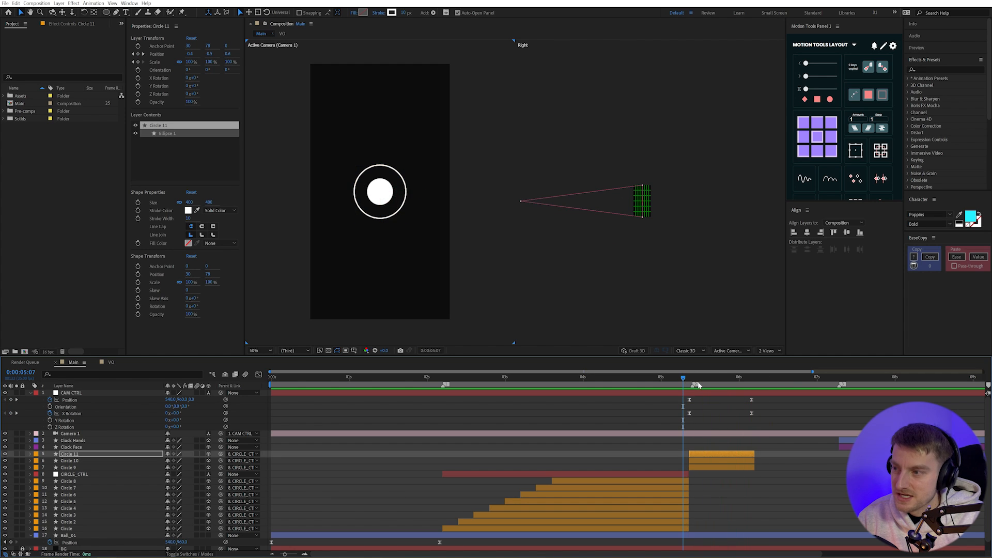
{"action": "left_click_drag", "start_coordinate": [699, 387], "coordinate": [677, 384]}
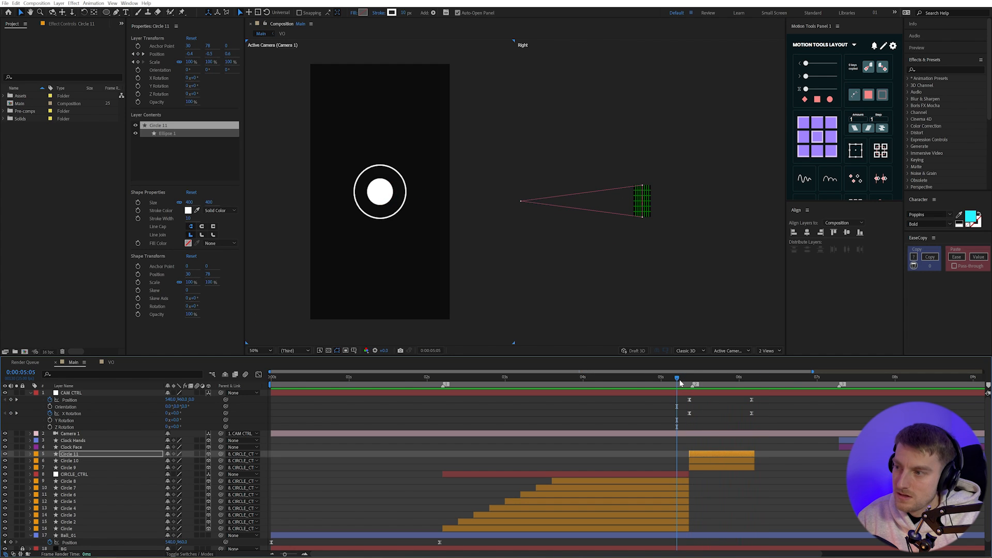
{"action": "left_click", "coordinate": [685, 384]}
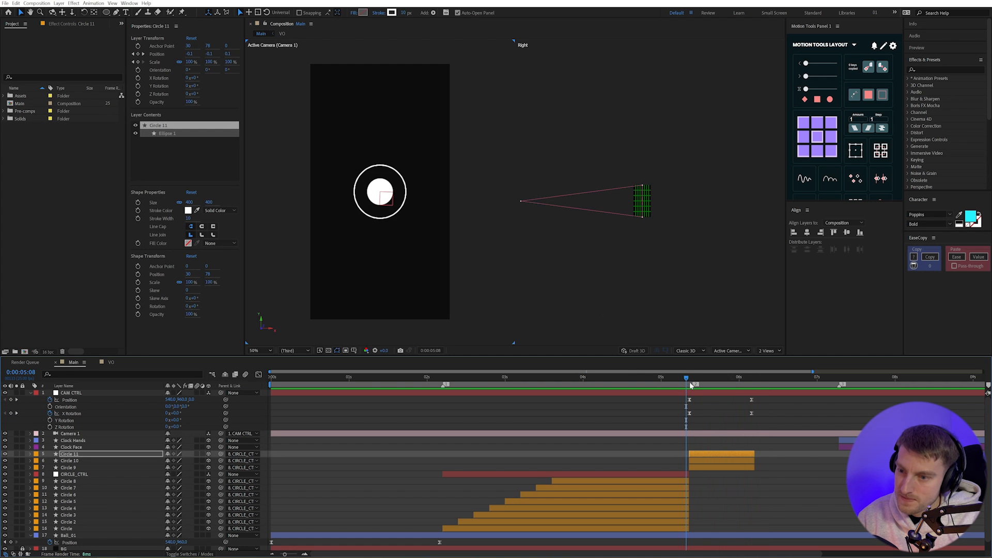
{"action": "left_click", "coordinate": [689, 384]}
{"action": "left_click", "coordinate": [713, 535]}
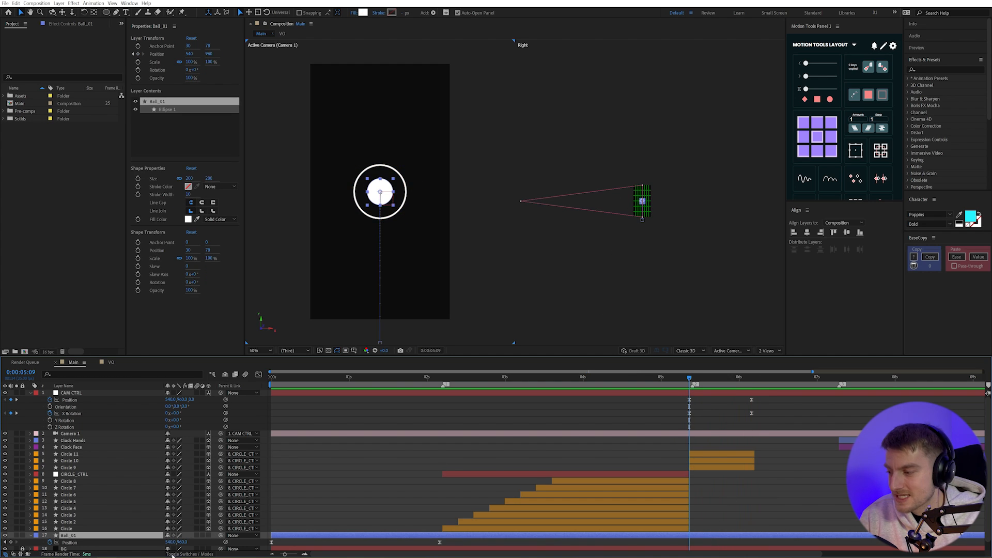
{"action": "left_click_drag", "start_coordinate": [691, 381], "coordinate": [747, 387]}
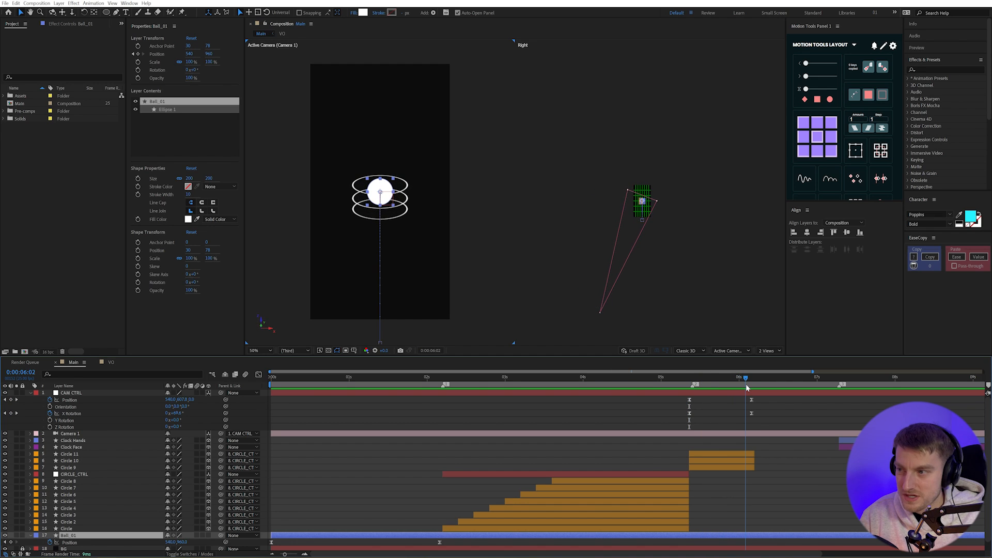
Split Ball_01 at 0:00:06:02 and place the second half directly above Circle 11 in the layer stack.
{"action": "left_click", "coordinate": [794, 476]}
{"action": "scroll", "coordinate": [384, 199], "scroll_direction": "up", "scroll_amount": 2}
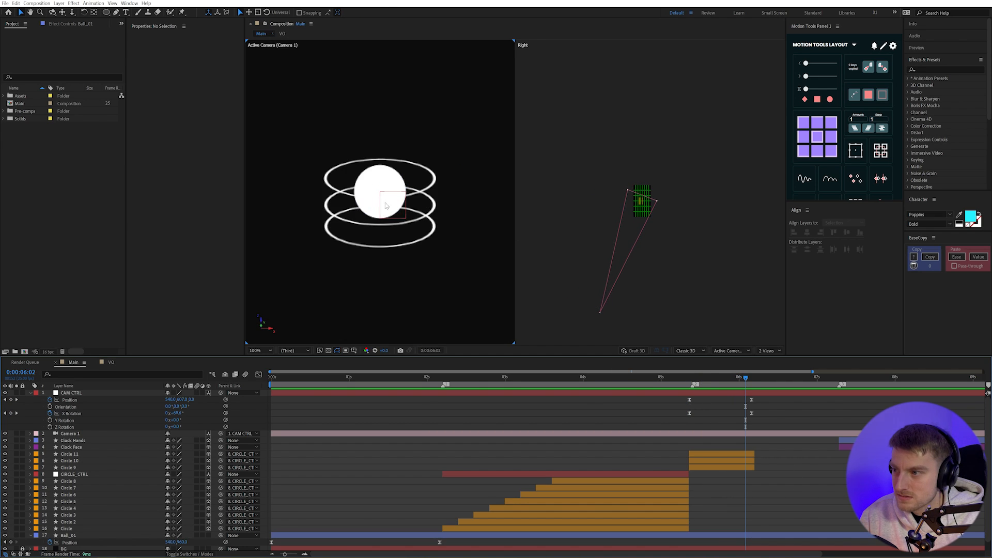
{"action": "left_click", "coordinate": [73, 535]}
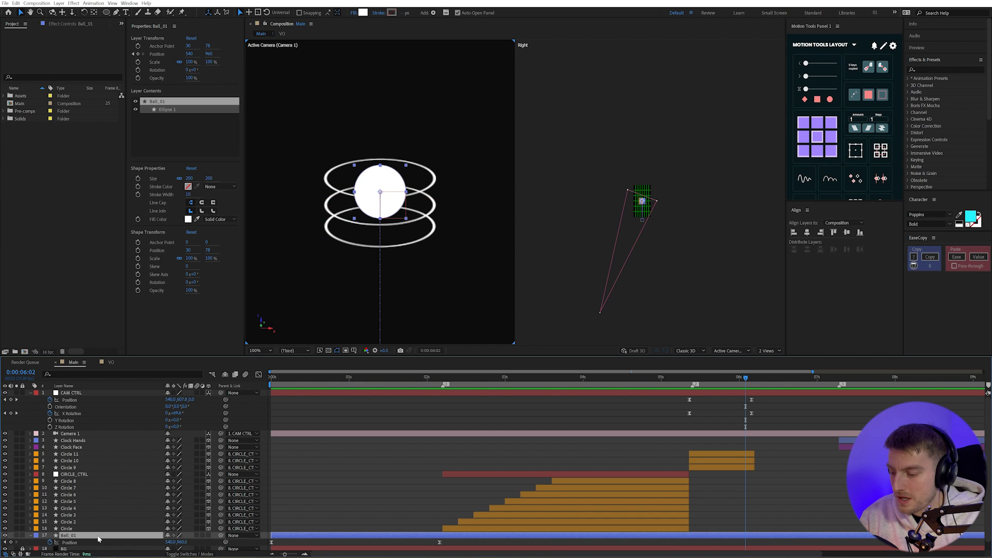
{"action": "key", "text": "ctrl+shift+d"}
{"action": "left_click_drag", "start_coordinate": [87, 540], "coordinate": [367, 459]}
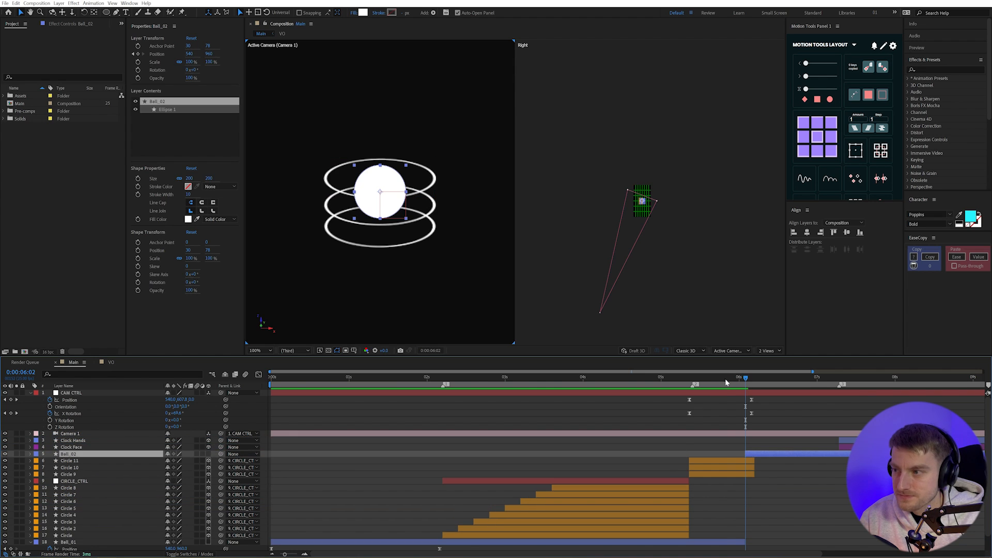
Scrub to 0:00:06:03 and examine up close how Ball_02 overlaps the three stacked rings.
{"action": "left_click_drag", "start_coordinate": [727, 382], "coordinate": [749, 385]}
{"action": "scroll", "coordinate": [370, 270], "scroll_direction": "down", "scroll_amount": 2}
{"action": "scroll", "coordinate": [412, 254], "scroll_direction": "up", "scroll_amount": 2}
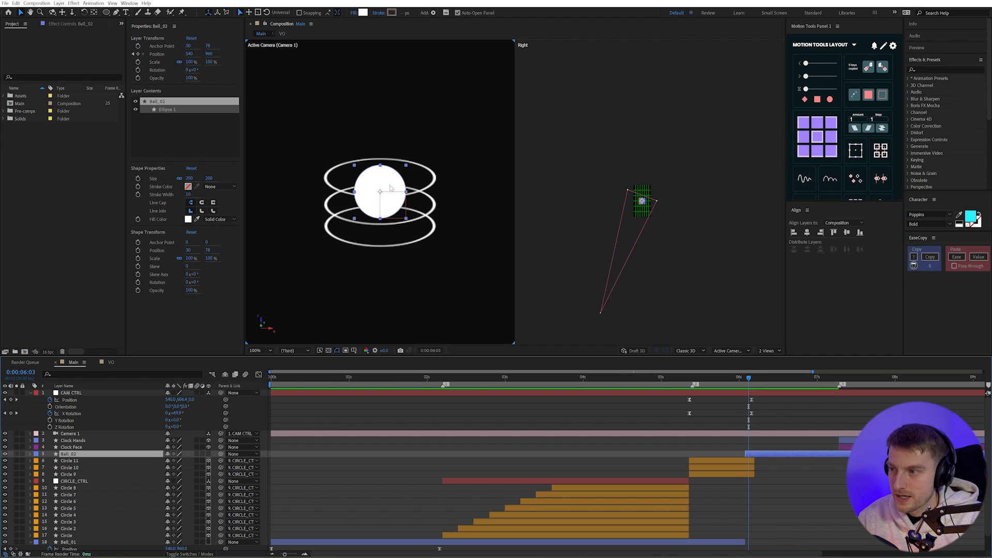
{"action": "scroll", "coordinate": [391, 189], "scroll_direction": "up", "scroll_amount": 1}
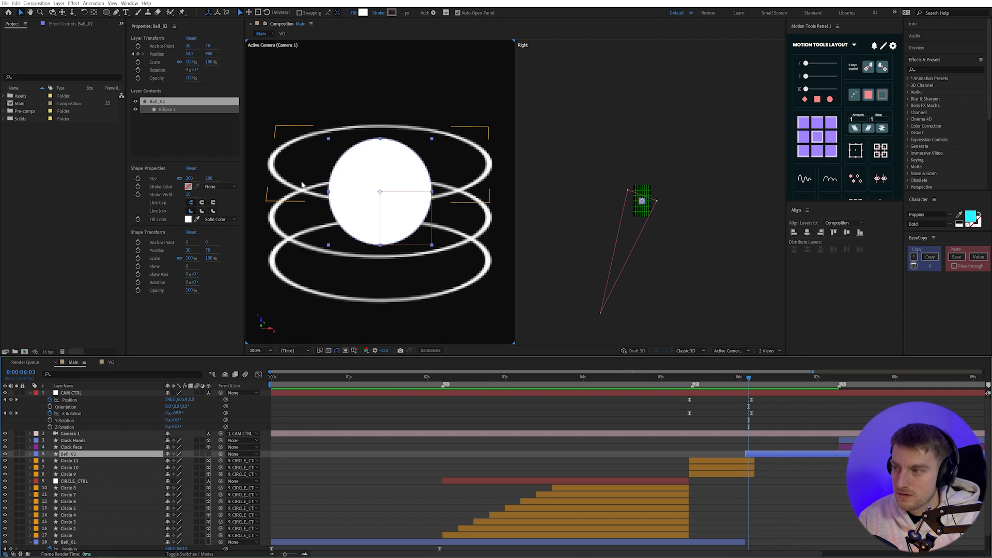
{"action": "scroll", "coordinate": [469, 218], "scroll_direction": "down", "scroll_amount": 2}
{"action": "left_click", "coordinate": [765, 478]}
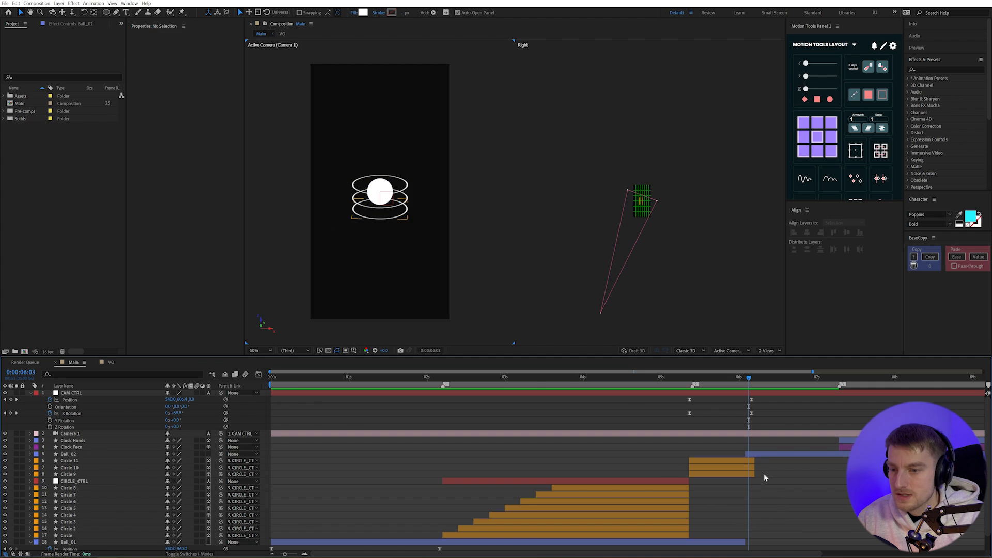
Shift the cut between Ball_01 and Ball_02 to 0:00:05:09 by retrimming both layers, and preview the tilt.
{"action": "left_click_drag", "start_coordinate": [749, 377], "coordinate": [689, 401]}
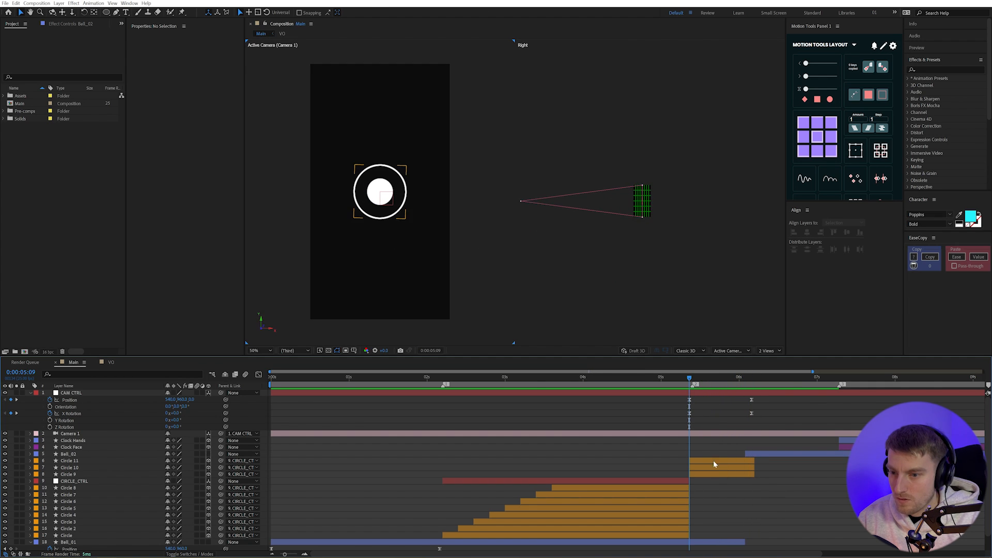
{"action": "left_click_drag", "start_coordinate": [744, 453], "coordinate": [693, 452]}
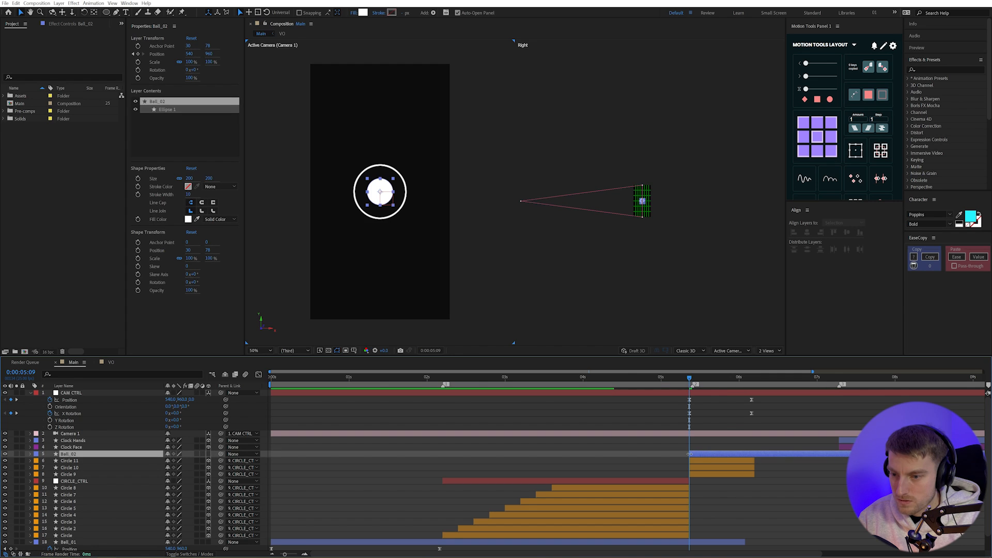
{"action": "left_click_drag", "start_coordinate": [744, 543], "coordinate": [691, 543]}
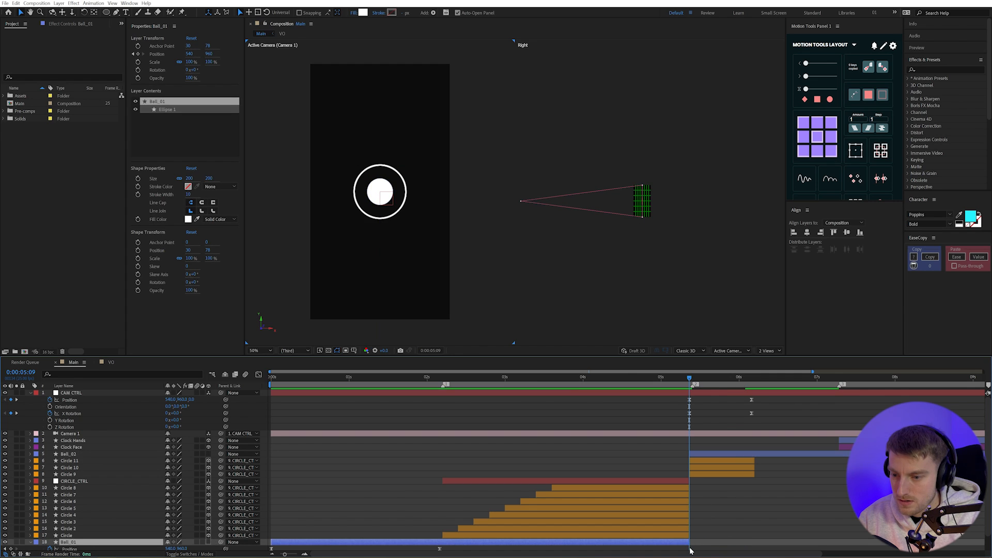
{"action": "left_click", "coordinate": [721, 502]}
{"action": "key", "text": "space"}
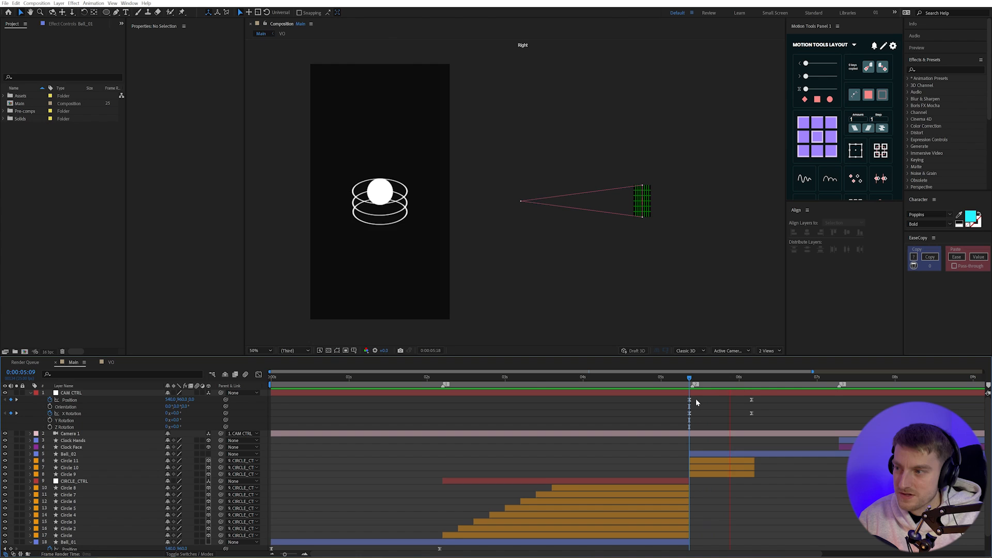
{"action": "key", "text": "space"}
{"action": "mouse_move", "coordinate": [722, 384]}
{"action": "left_mouse_down"}
{"action": "mouse_move", "coordinate": [730, 381]}
{"action": "mouse_move", "coordinate": [694, 381]}
{"action": "mouse_move", "coordinate": [724, 381]}
{"action": "left_mouse_up"}
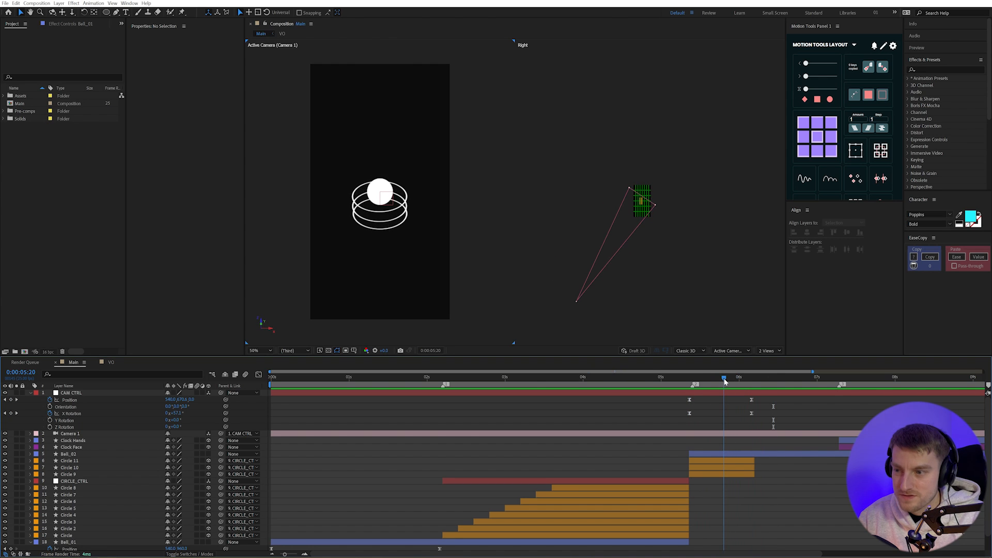
Reveal Position on Circle 9, 10 and 11, and add a Position keyframe to Circle 9 at 0:00:06:04.
{"action": "left_click", "coordinate": [720, 461]}
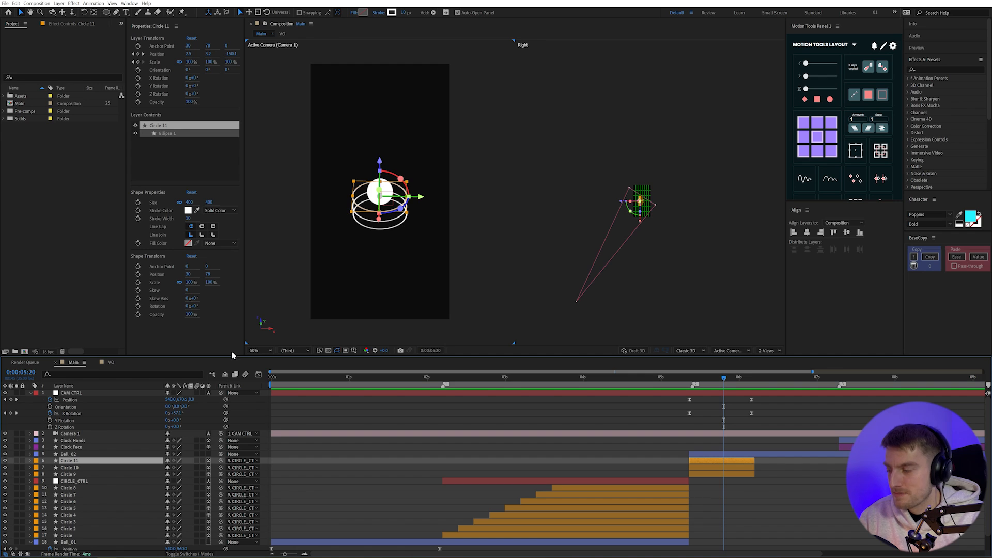
{"action": "left_click", "coordinate": [75, 475], "text": "shift"}
{"action": "key", "text": "p"}
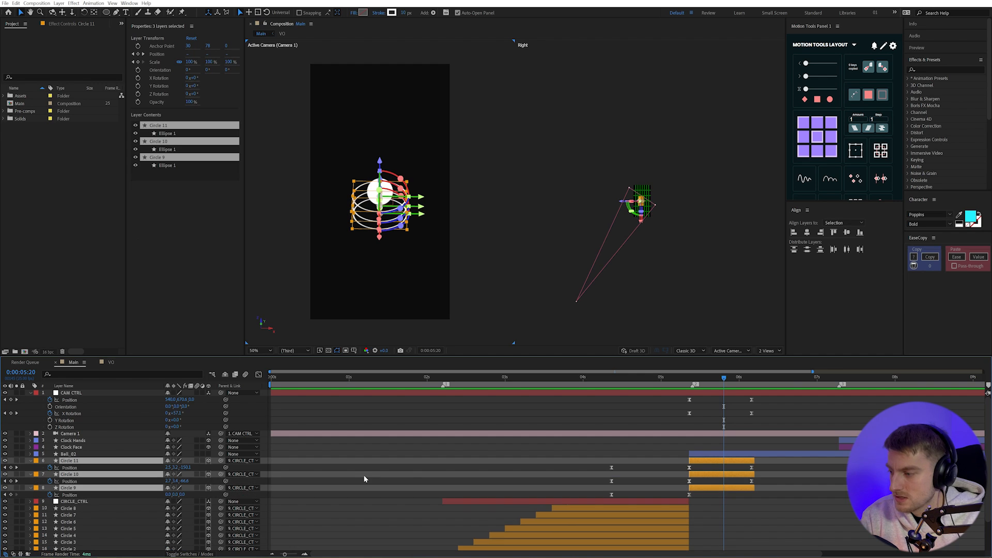
{"action": "left_click", "coordinate": [751, 379]}
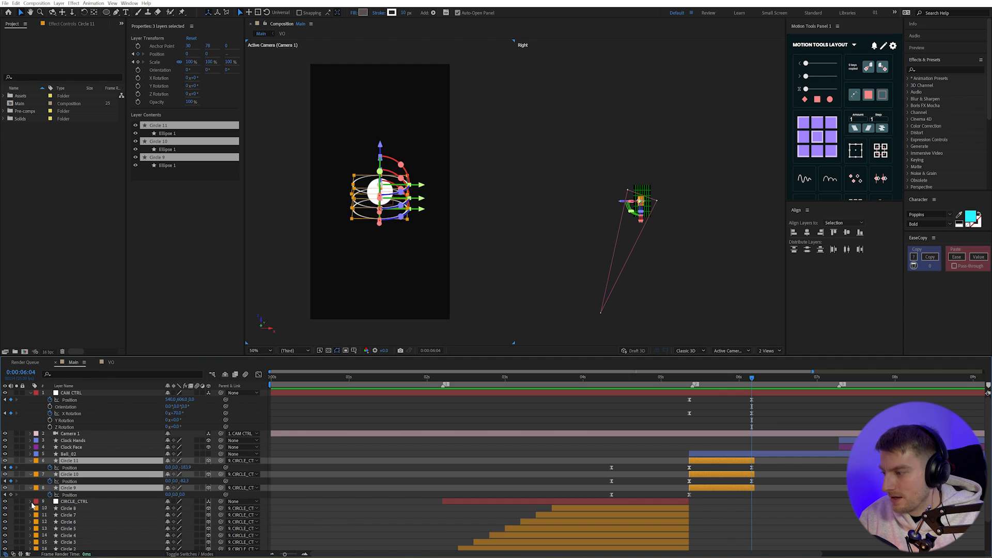
{"action": "left_click", "coordinate": [10, 495]}
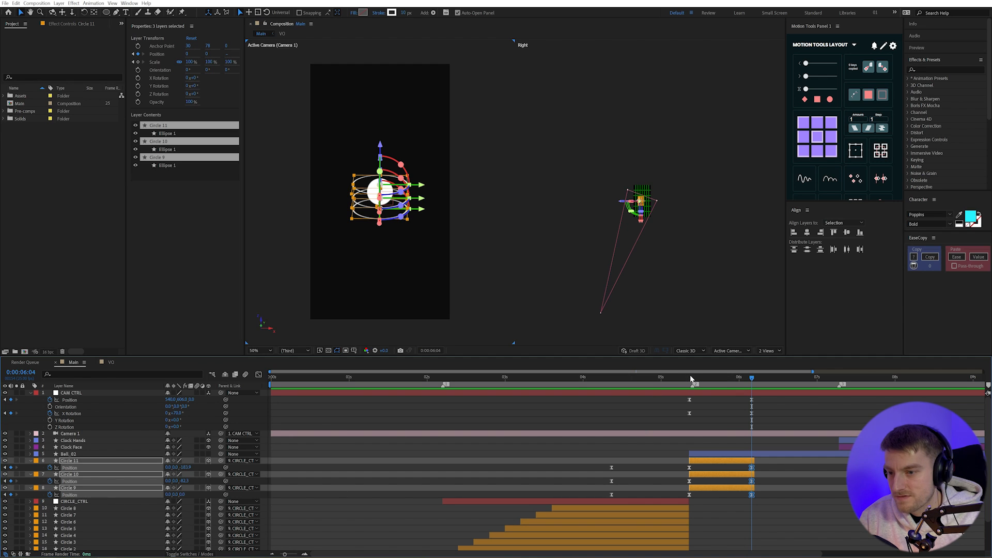
Delete the earliest Position keyframes of Circle 9, 10 and 11, before 0:00:05:09, and scrub through to 0:00:06:04.
{"action": "left_click_drag", "start_coordinate": [691, 379], "coordinate": [705, 379]}
{"action": "left_click", "coordinate": [578, 495]}
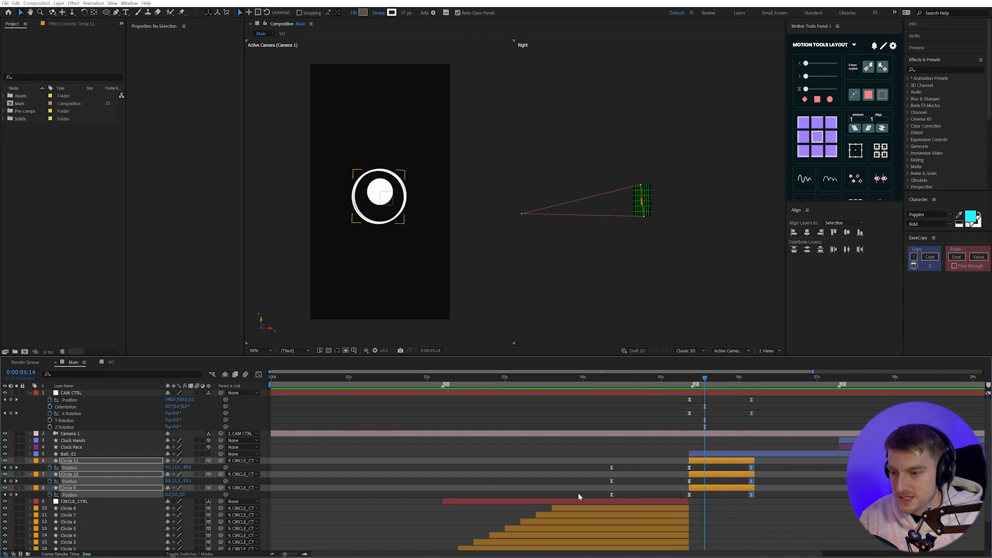
{"action": "left_click_drag", "start_coordinate": [578, 493], "coordinate": [646, 458]}
{"action": "key", "text": "Delete"}
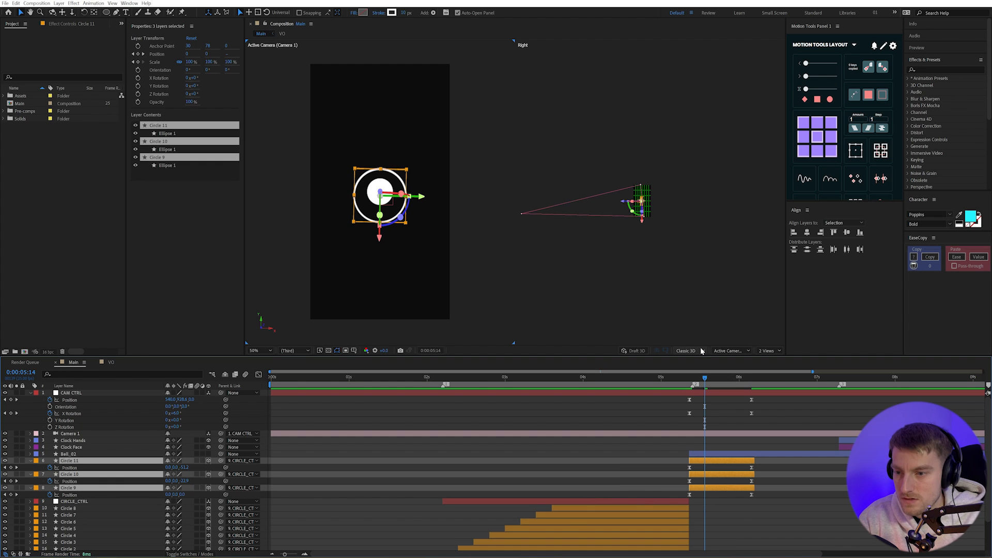
{"action": "left_click", "coordinate": [691, 379]}
{"action": "left_click_drag", "start_coordinate": [692, 379], "coordinate": [751, 380]}
{"action": "left_click", "coordinate": [805, 502]}
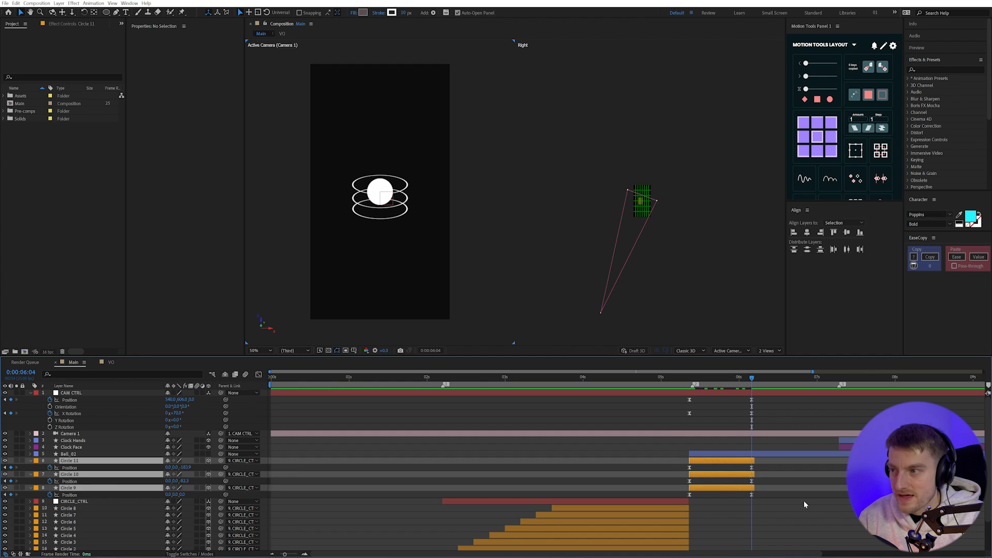
Try setting the Z Position of Circle 11 and Circle 10 to 0 at 0:00:06:04.
{"action": "left_click", "coordinate": [752, 468]}
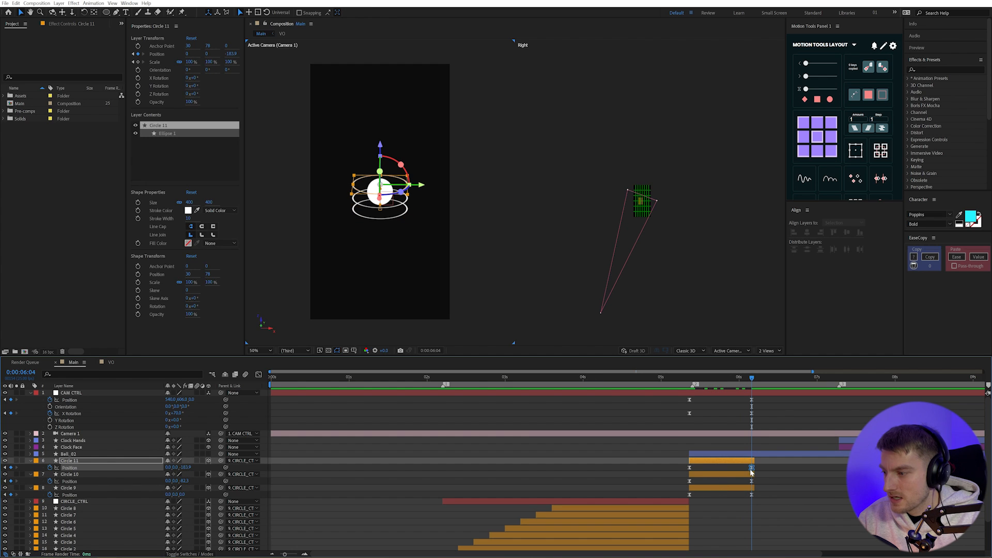
{"action": "type", "text": "0"}
{"action": "key", "text": "Return"}
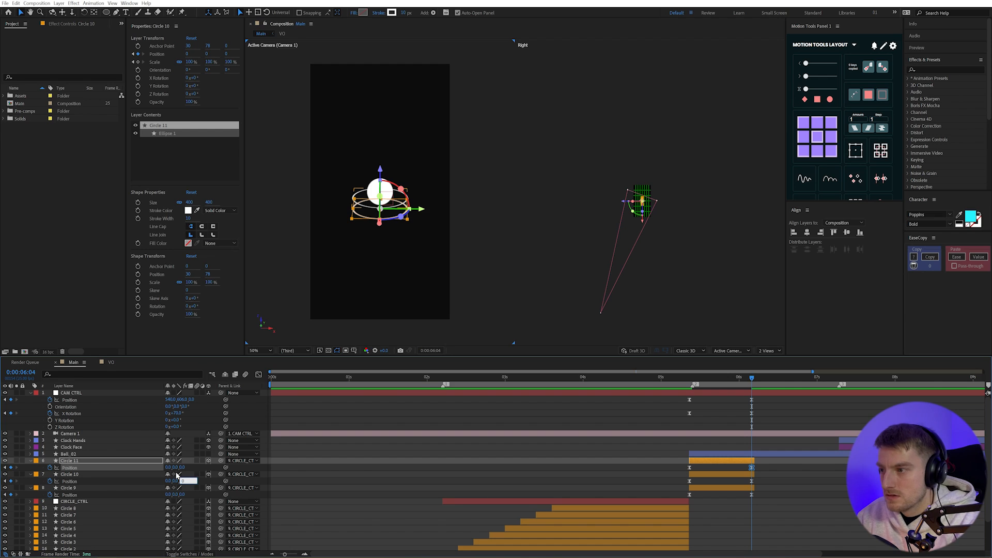
{"action": "left_click", "coordinate": [752, 481]}
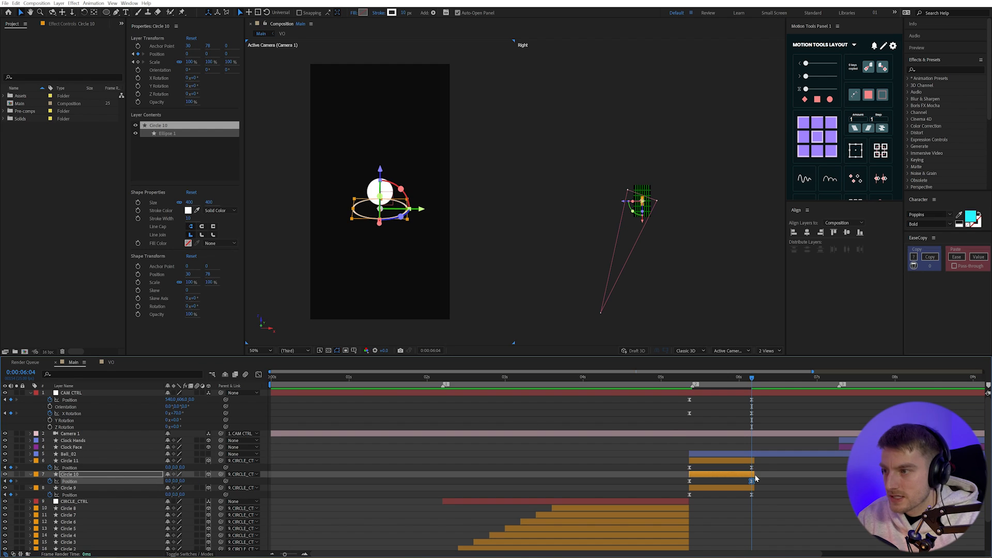
{"action": "left_click", "coordinate": [767, 508]}
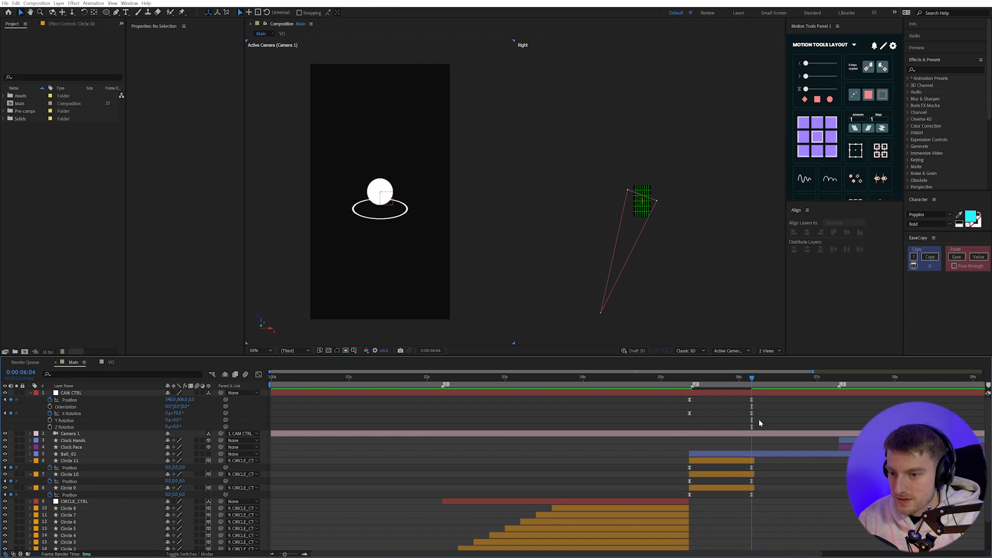
Examine the speed graph of the Position keyframes on Circle 9, 10 and 11, and scrub between their start and end.
{"action": "left_click_drag", "start_coordinate": [701, 476], "coordinate": [659, 460]}
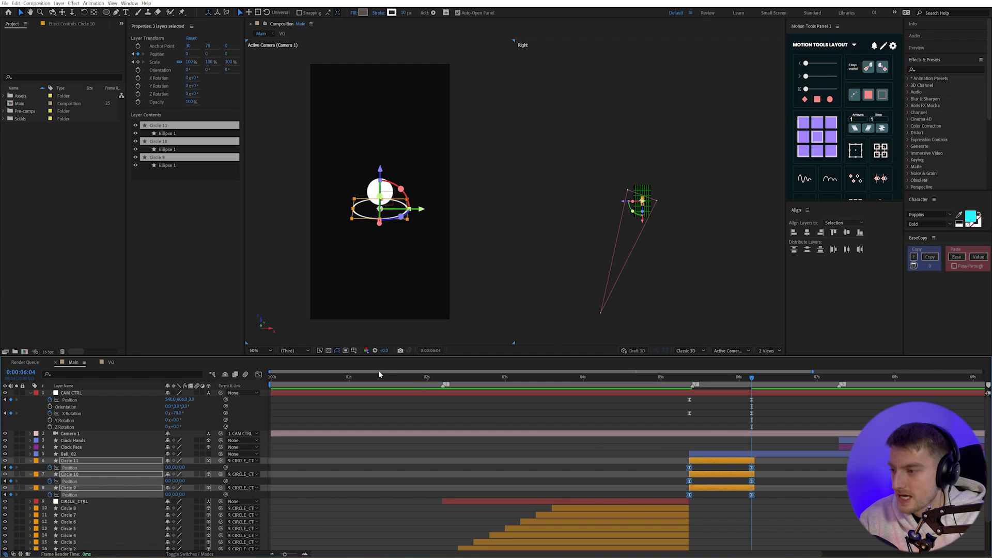
{"action": "left_click", "coordinate": [259, 376]}
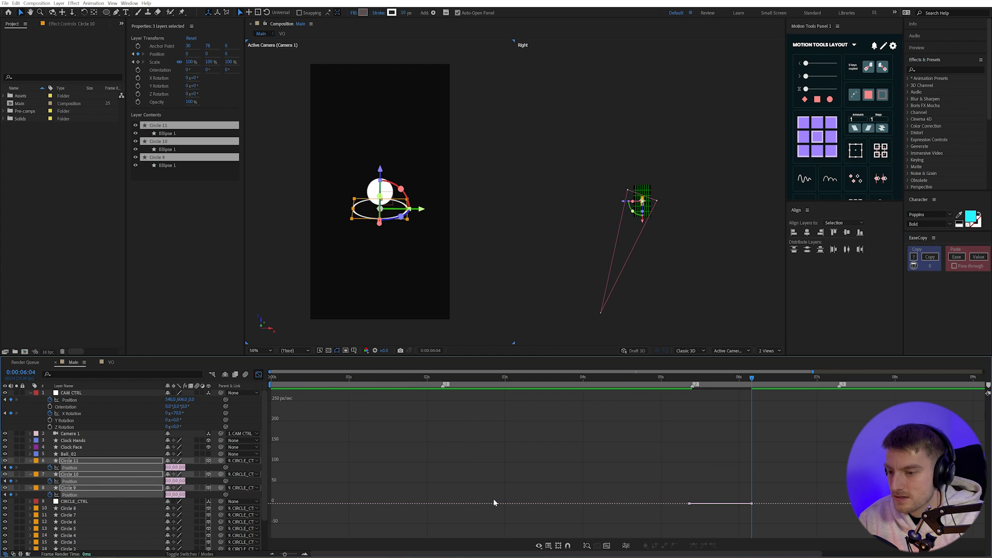
{"action": "left_click", "coordinate": [609, 547]}
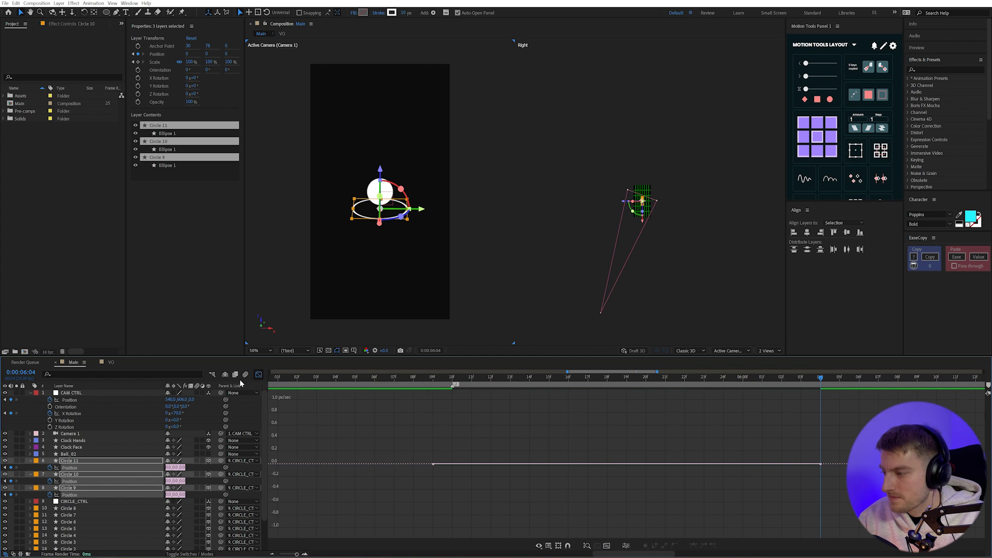
{"action": "left_click", "coordinate": [259, 375]}
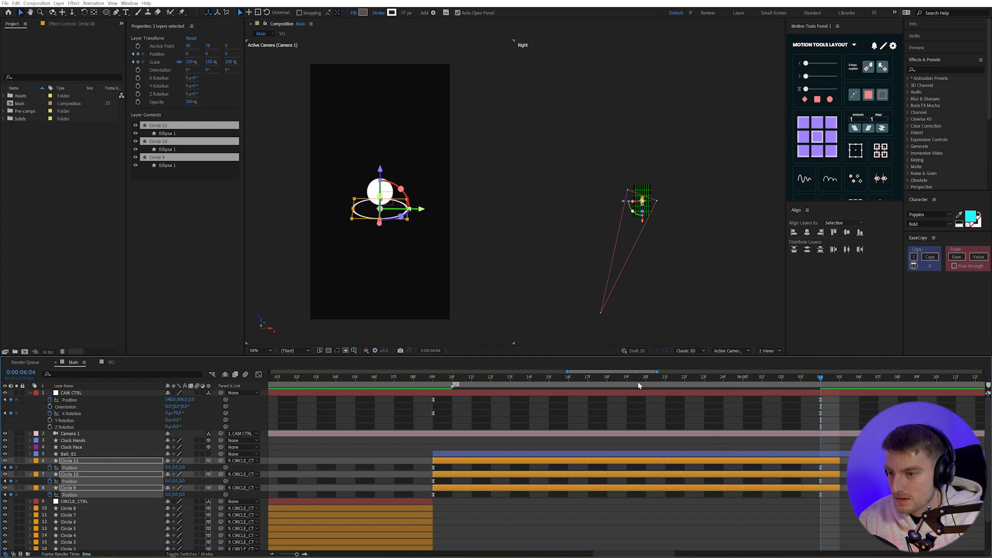
{"action": "left_click_drag", "start_coordinate": [638, 383], "coordinate": [449, 395]}
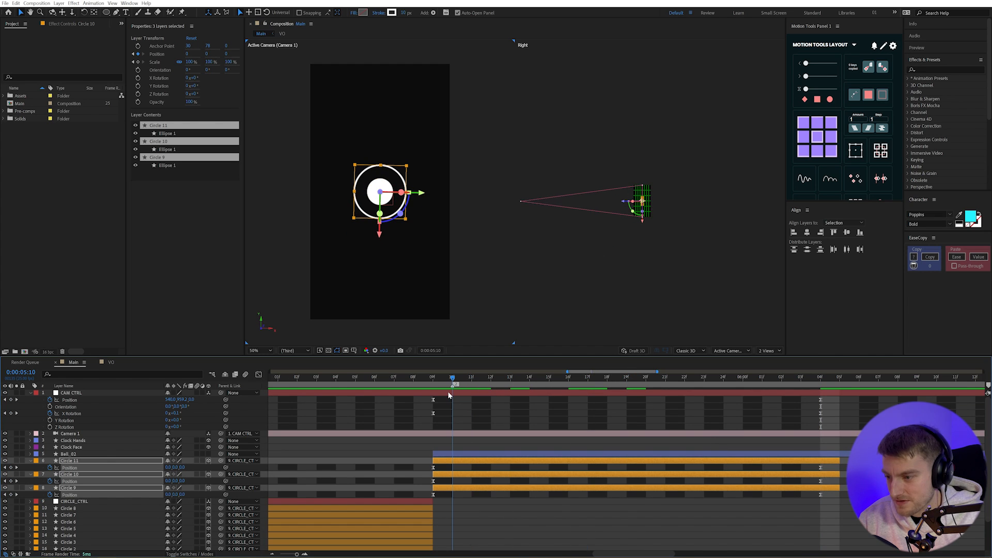
{"action": "key", "text": "k"}
{"action": "key", "text": "shift+F3"}
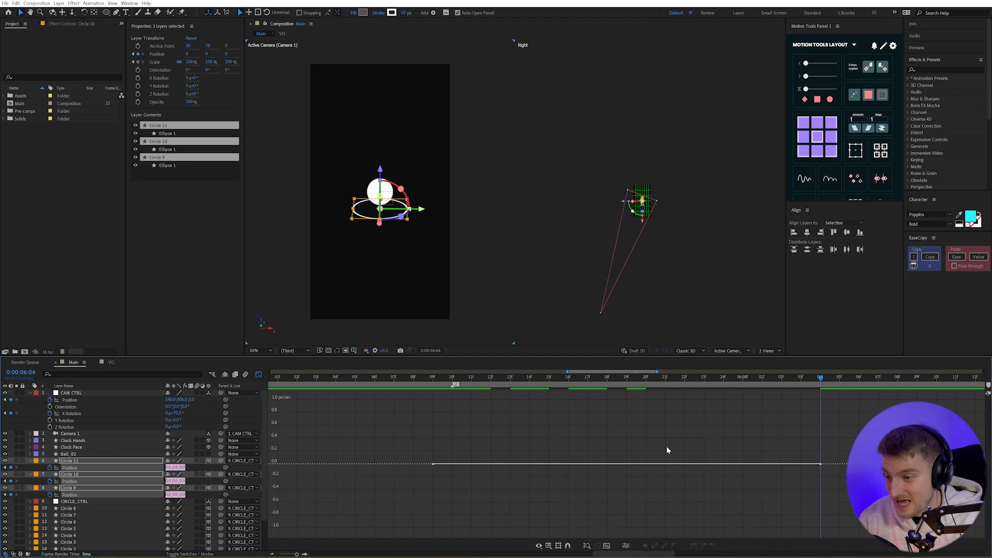
{"action": "key", "text": "shift+F3"}
Scrub through the tilt and undo the zeroed Z Position values on Circle 10 and Circle 11.
{"action": "left_click", "coordinate": [744, 414]}
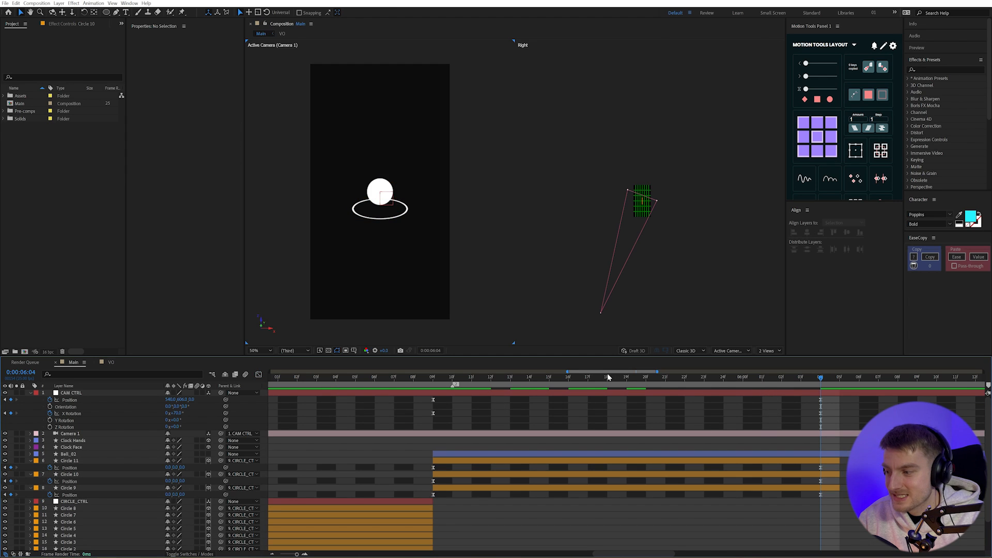
{"action": "left_click_drag", "start_coordinate": [550, 380], "coordinate": [747, 391]}
{"action": "key", "text": "ctrl+z"}
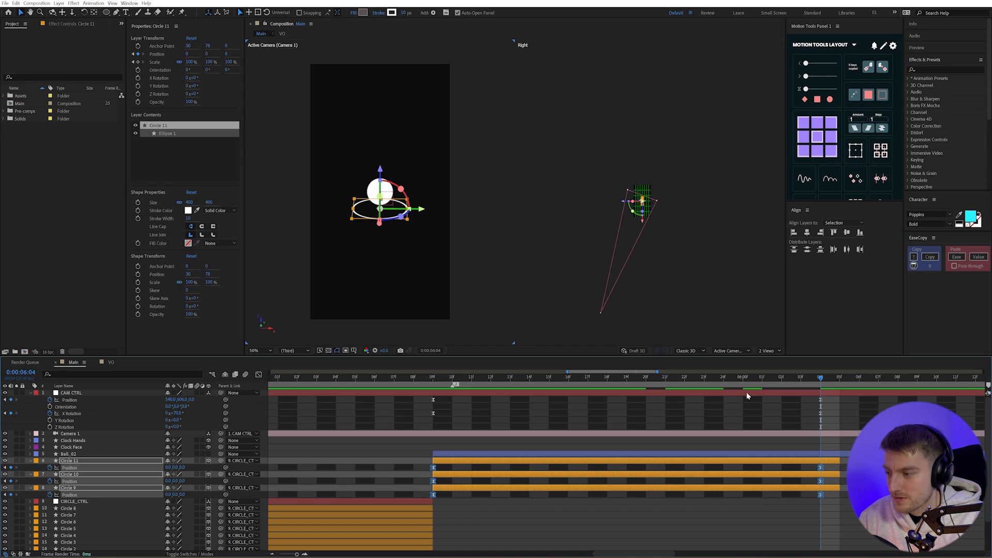
{"action": "key", "text": "ctrl+z"}
Time-reverse the Position keyframes of Circle 9, Circle 10 and Circle 11.
{"action": "left_click_drag", "start_coordinate": [847, 498], "coordinate": [415, 464]}
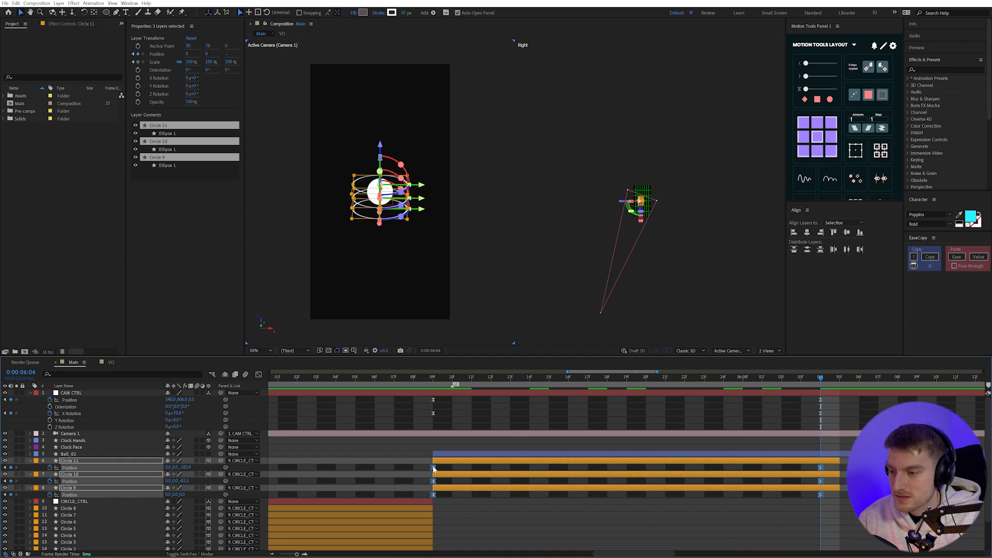
{"action": "right_click", "coordinate": [433, 468]}
{"action": "mouse_move", "coordinate": [466, 460]}
{"action": "left_click", "coordinate": [569, 535]}
{"action": "key", "text": "F2"}
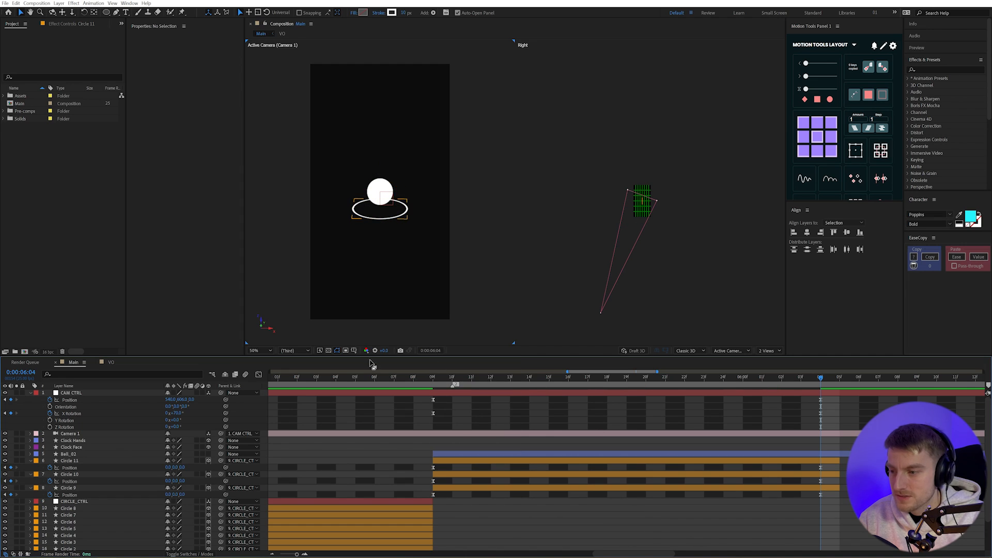
Move to 0:00:05:09 and set Circle 9's Z Position to -40.
{"action": "left_click", "coordinate": [437, 381]}
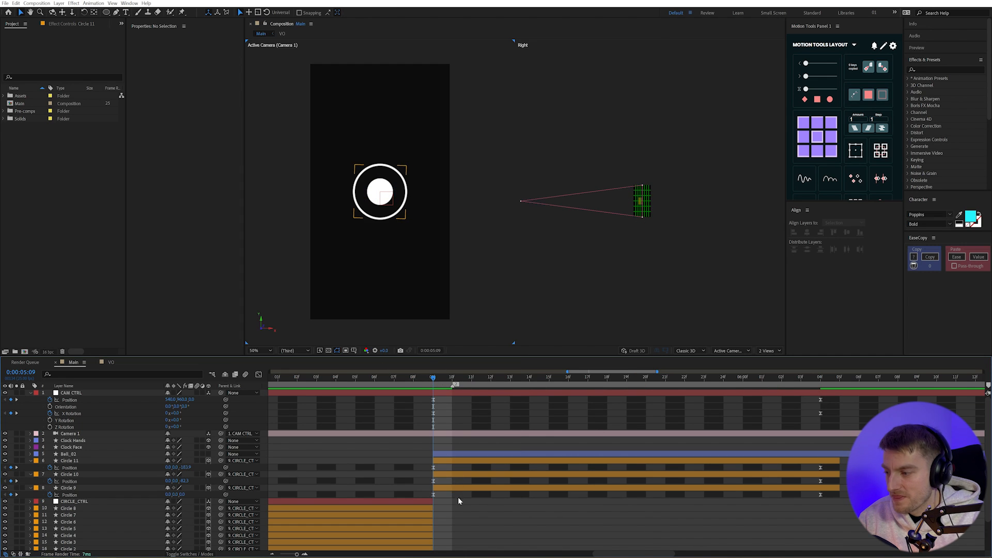
{"action": "left_click", "coordinate": [408, 491]}
{"action": "key", "text": "F2"}
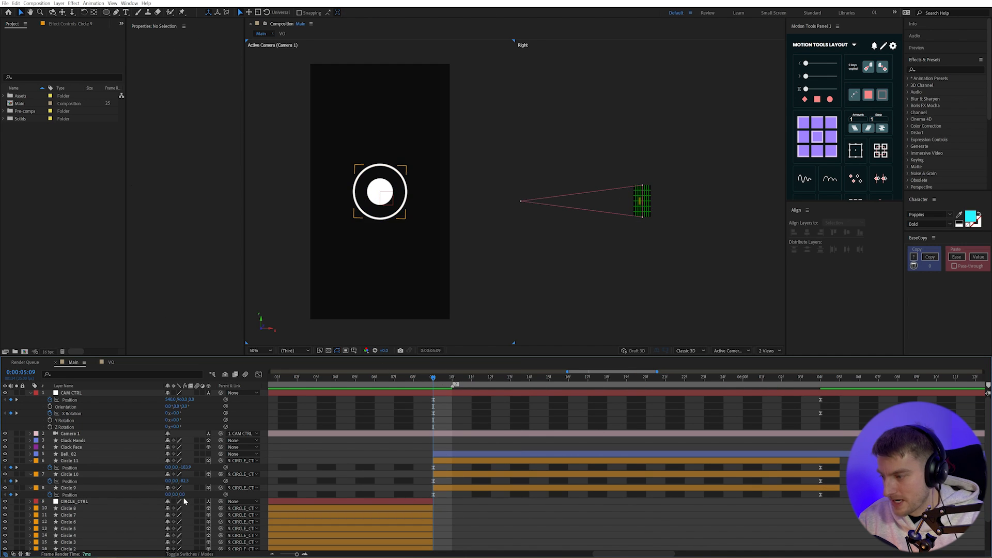
{"action": "left_click", "coordinate": [182, 495]}
{"action": "type", "text": "-40"}
{"action": "key", "text": "Return"}
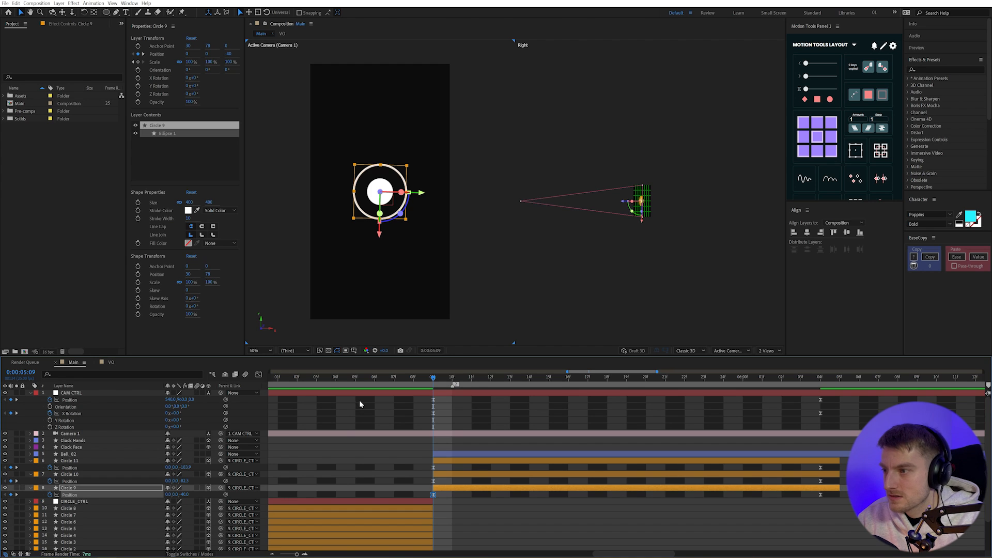
Preview the tilt and shift the starting Position keyframes of Circle 9, Circle 10 and Circle 11 ten frames later.
{"action": "key", "text": "F2"}
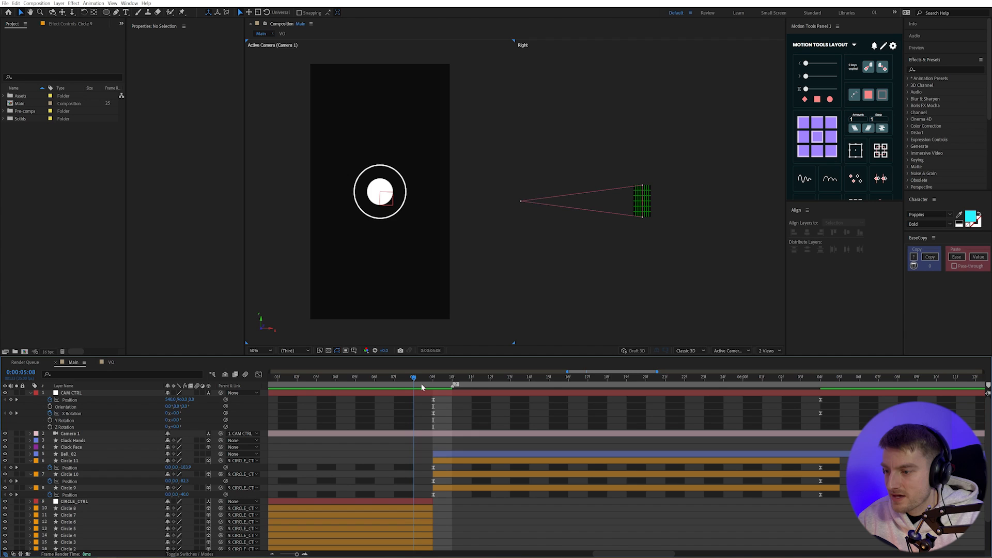
{"action": "key", "text": "Page_Up"}
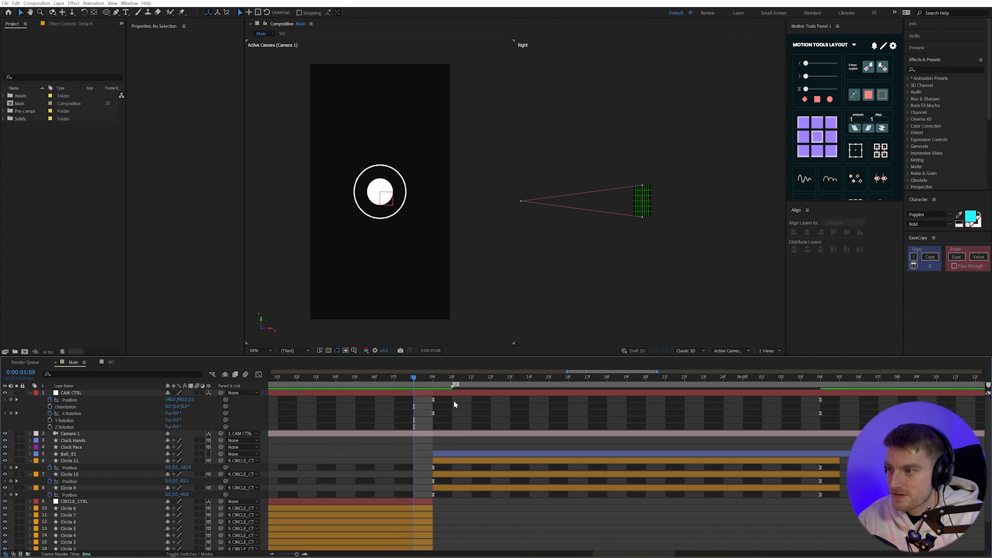
{"action": "key", "text": "space"}
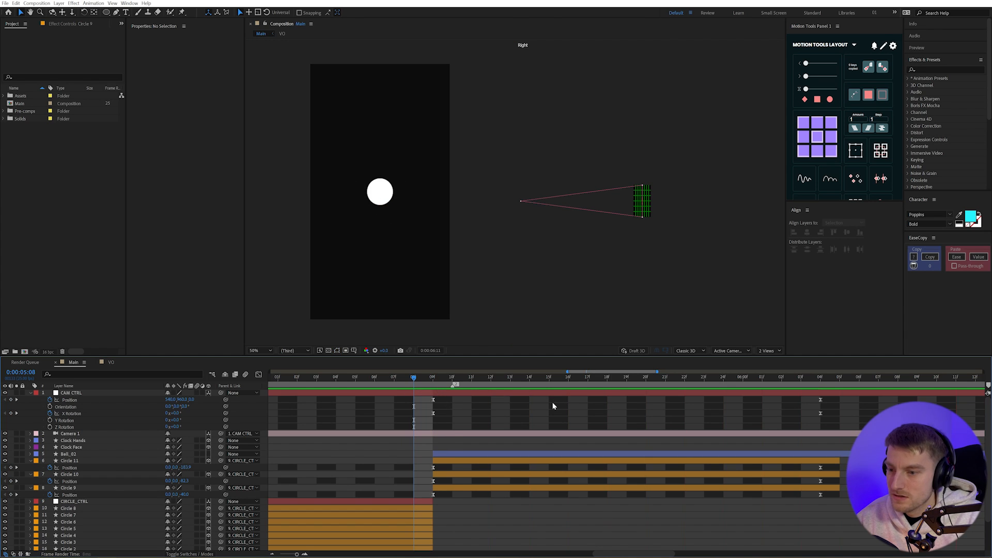
{"action": "key", "text": "space"}
{"action": "key", "text": "minus"}
{"action": "left_click_drag", "start_coordinate": [462, 497], "coordinate": [424, 469]}
{"action": "key", "text": "alt+shift+Right"}
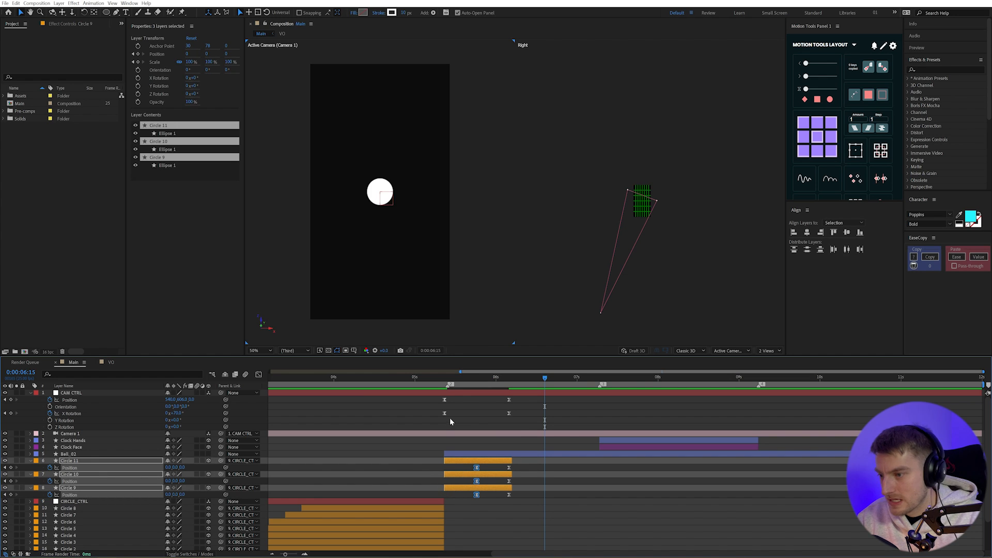
Play and scrub the merge, and apply Easy Ease to all Position keyframes of Circle 9, Circle 10 and Circle 11.
{"action": "key", "text": "space"}
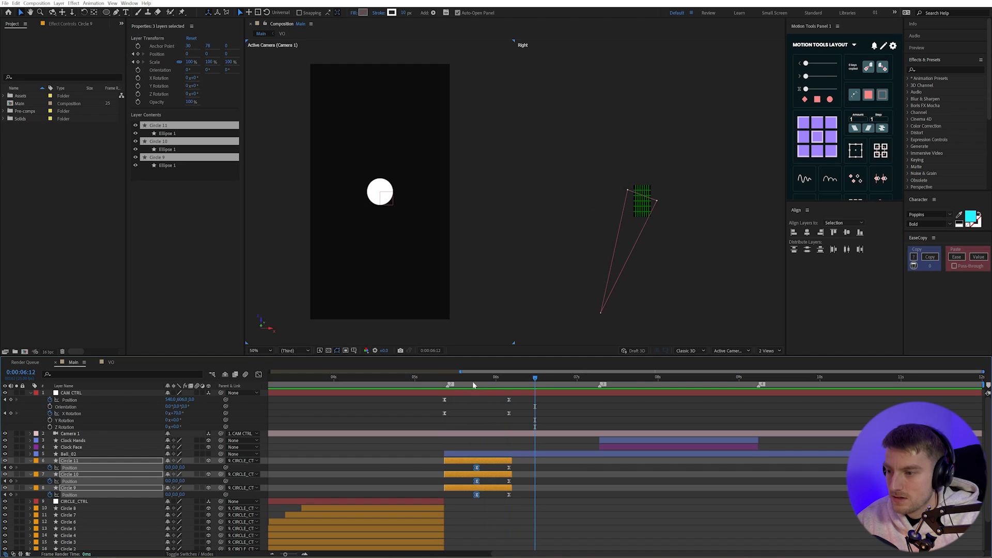
{"action": "left_click", "coordinate": [489, 382]}
{"action": "left_click", "coordinate": [499, 387]}
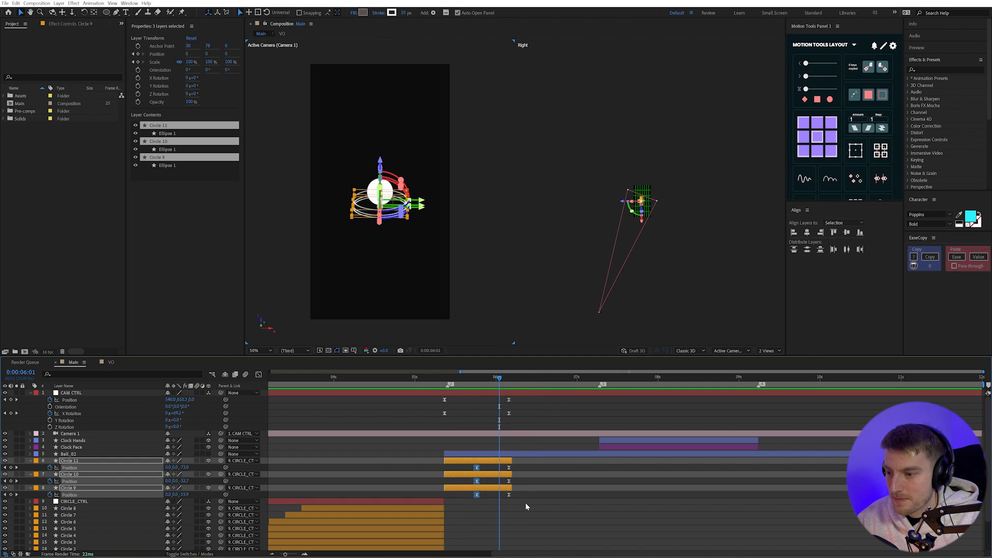
{"action": "left_click_drag", "start_coordinate": [528, 501], "coordinate": [463, 464]}
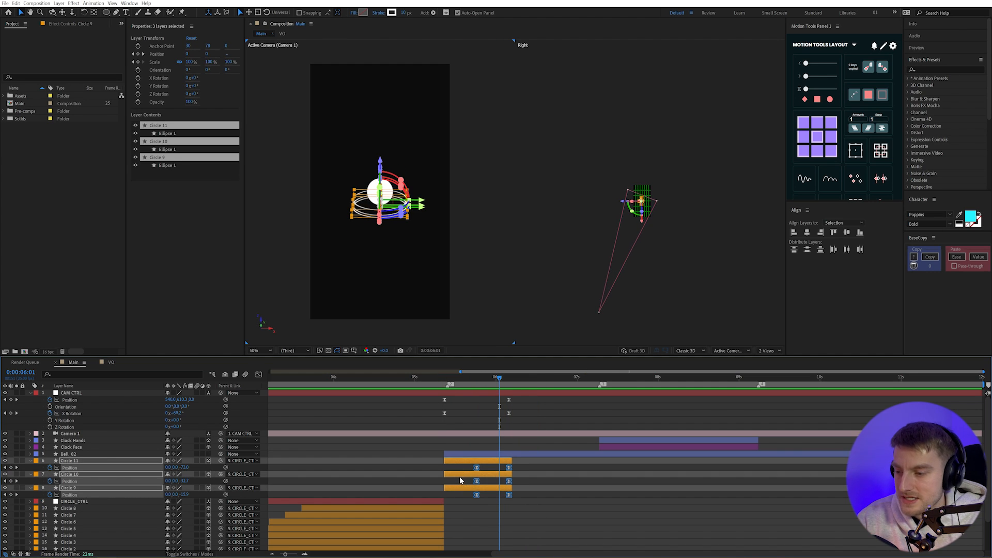
{"action": "key", "text": "F9"}
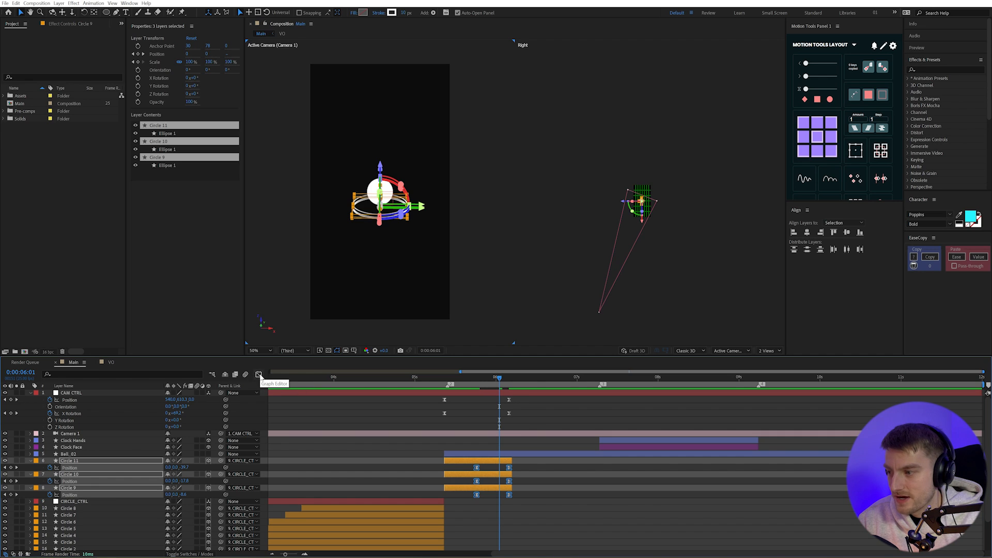
Shape the speed curves of the three circles' Position keyframes with a long ease at the start and 0% influence at the end.
{"action": "left_click", "coordinate": [259, 375]}
{"action": "left_click", "coordinate": [607, 546]}
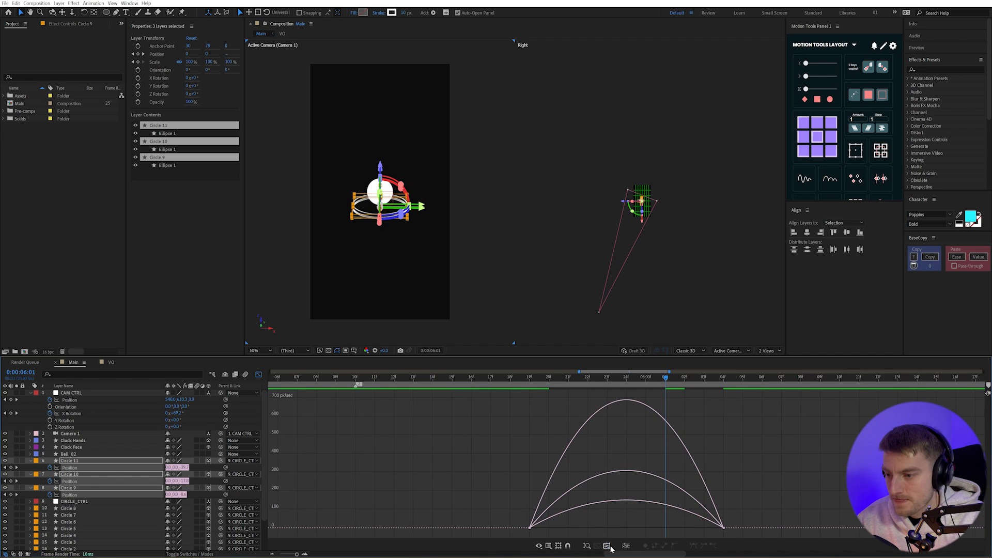
{"action": "left_click_drag", "start_coordinate": [573, 535], "coordinate": [483, 507]}
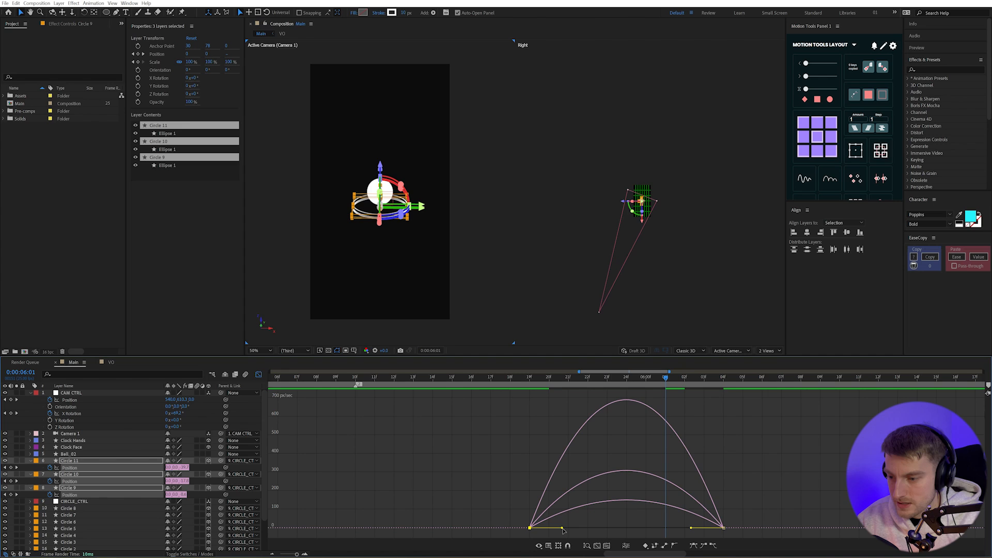
{"action": "left_click_drag", "start_coordinate": [562, 528], "coordinate": [522, 531]}
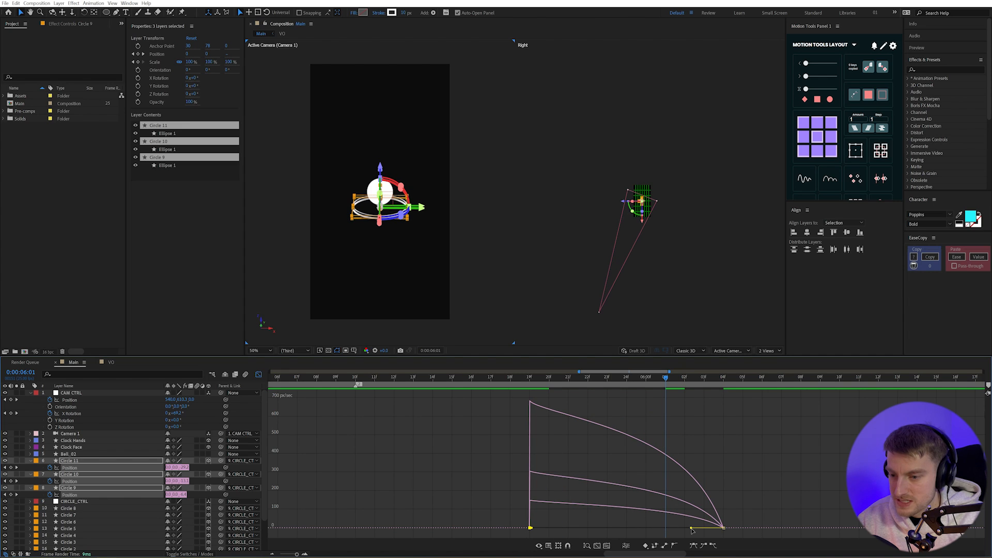
{"action": "left_click_drag", "start_coordinate": [692, 528], "coordinate": [646, 527]}
{"action": "key", "text": "ctrl+z"}
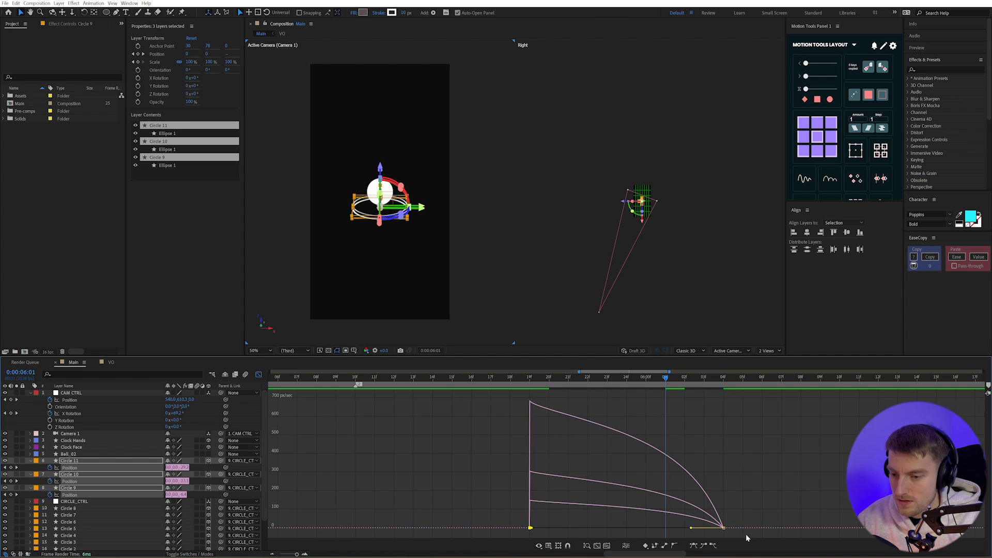
{"action": "left_click_drag", "start_coordinate": [746, 535], "coordinate": [688, 515]}
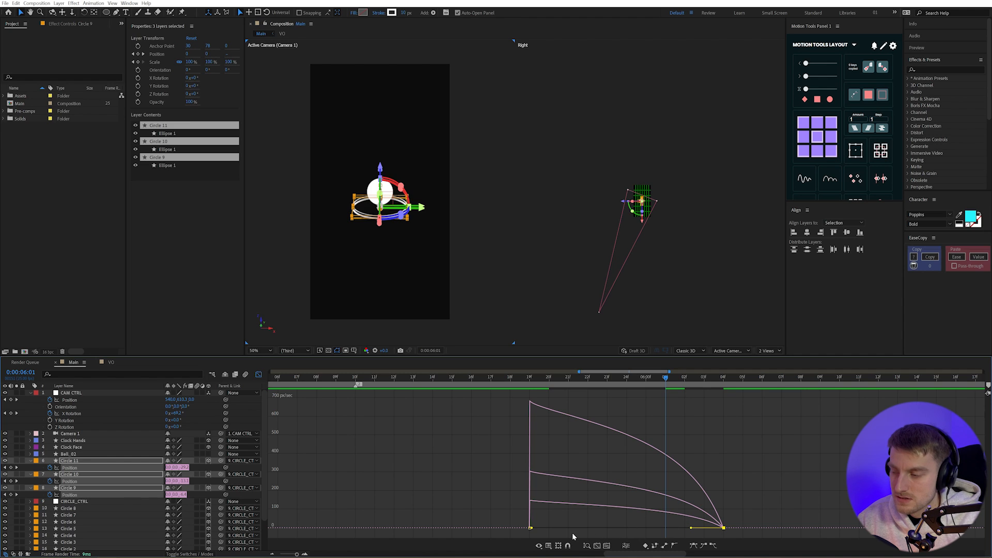
{"action": "left_click_drag", "start_coordinate": [572, 532], "coordinate": [520, 507]}
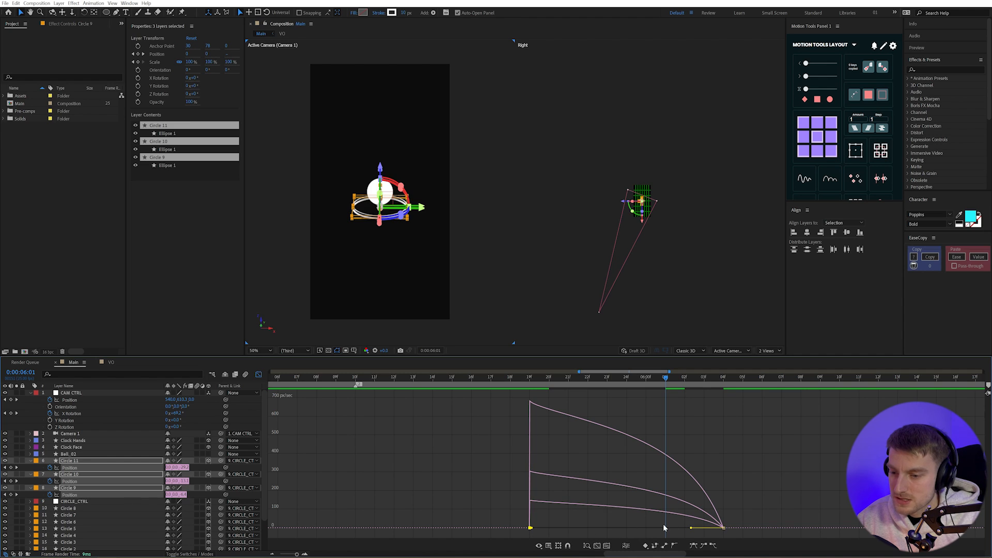
{"action": "left_click_drag", "start_coordinate": [765, 517], "coordinate": [694, 530]}
{"action": "left_click", "coordinate": [723, 528], "text": "ctrl"}
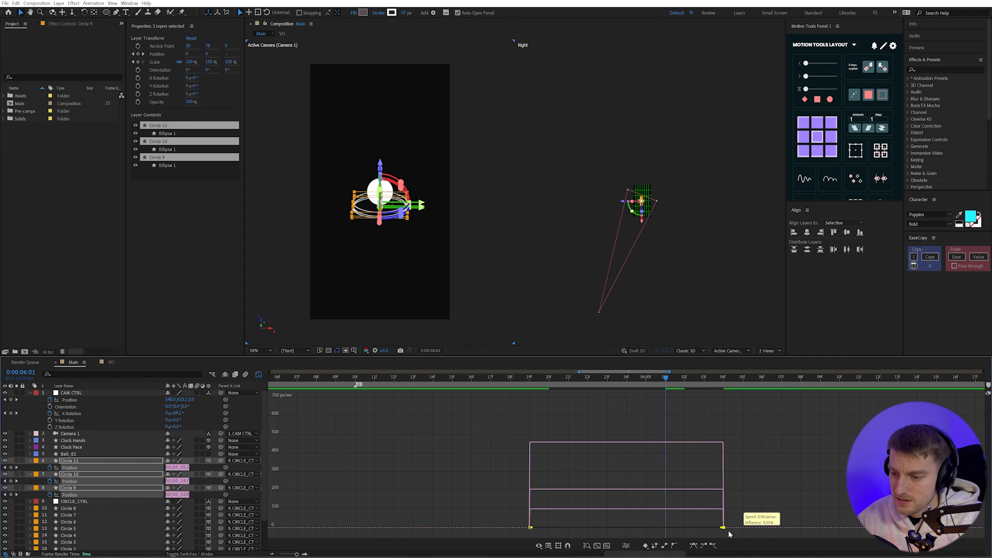
{"action": "left_click_drag", "start_coordinate": [537, 528], "coordinate": [637, 533]}
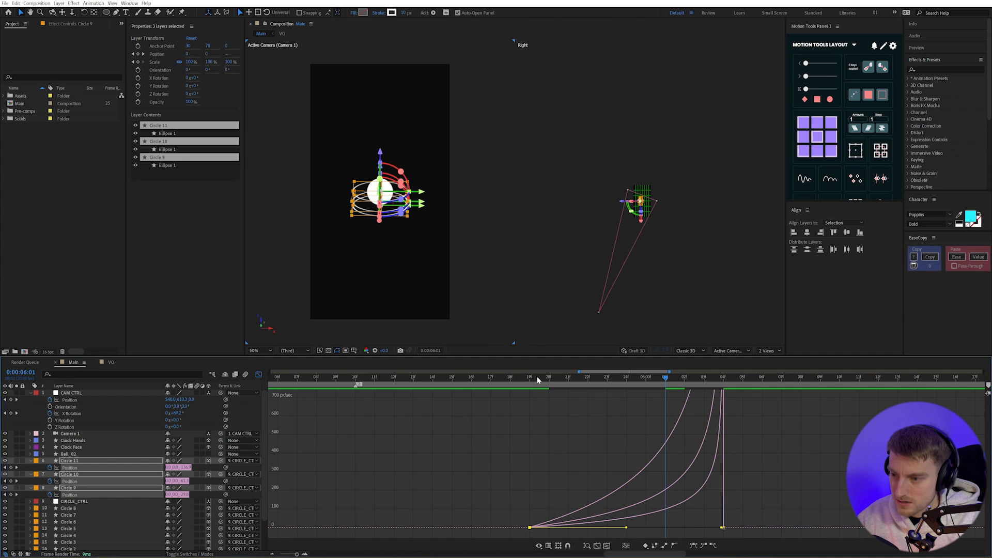
Preview the new easing and extend the Circle 9, Circle 10 and Circle 11 layers to the start of the Clock Hands layer.
{"action": "left_click", "coordinate": [531, 377]}
{"action": "key", "text": "space"}
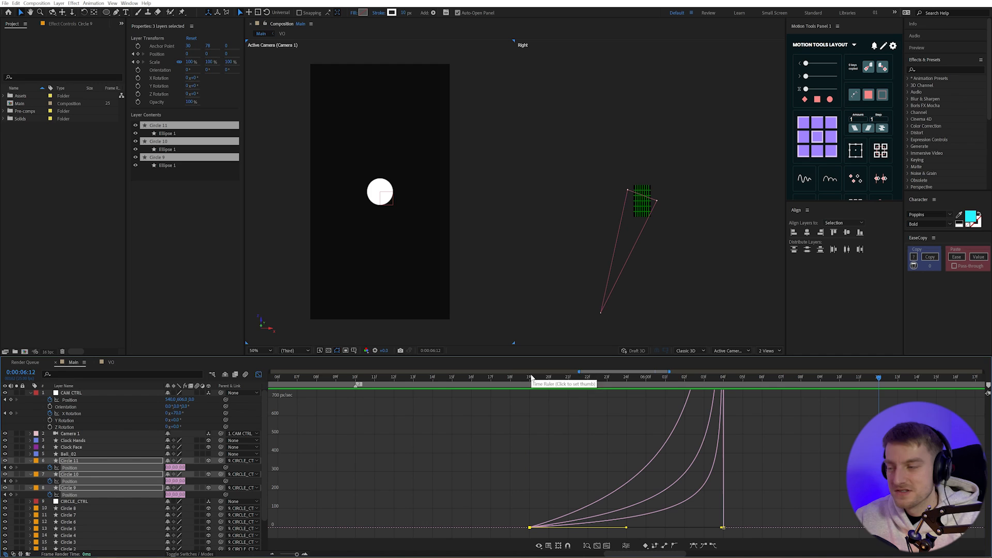
{"action": "left_click", "coordinate": [260, 374]}
{"action": "scroll", "coordinate": [616, 475], "scroll_direction": "down", "scroll_amount": 2}
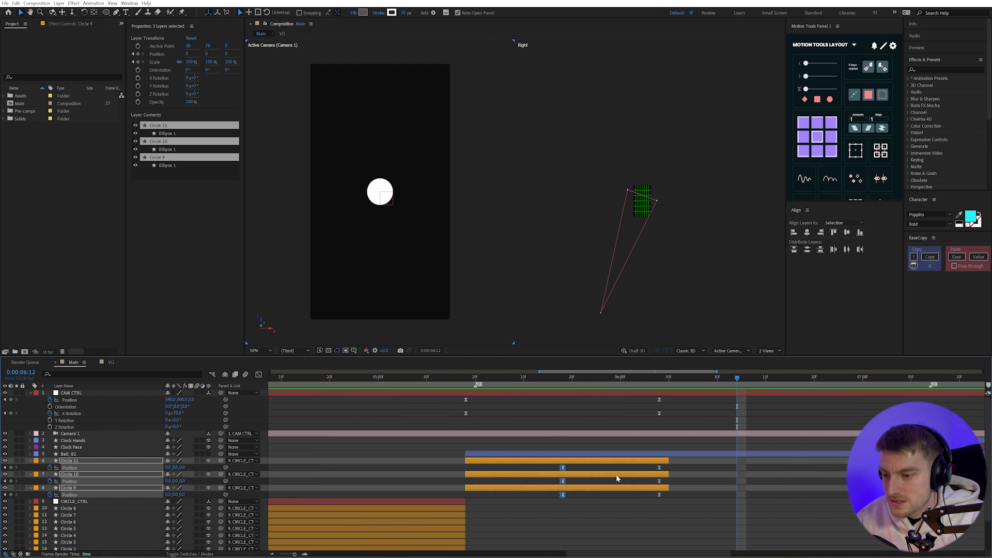
{"action": "left_click", "coordinate": [637, 466]}
{"action": "left_click_drag", "start_coordinate": [667, 458], "coordinate": [553, 493]}
{"action": "left_click", "coordinate": [663, 478]}
{"action": "left_click_drag", "start_coordinate": [636, 497], "coordinate": [844, 461]}
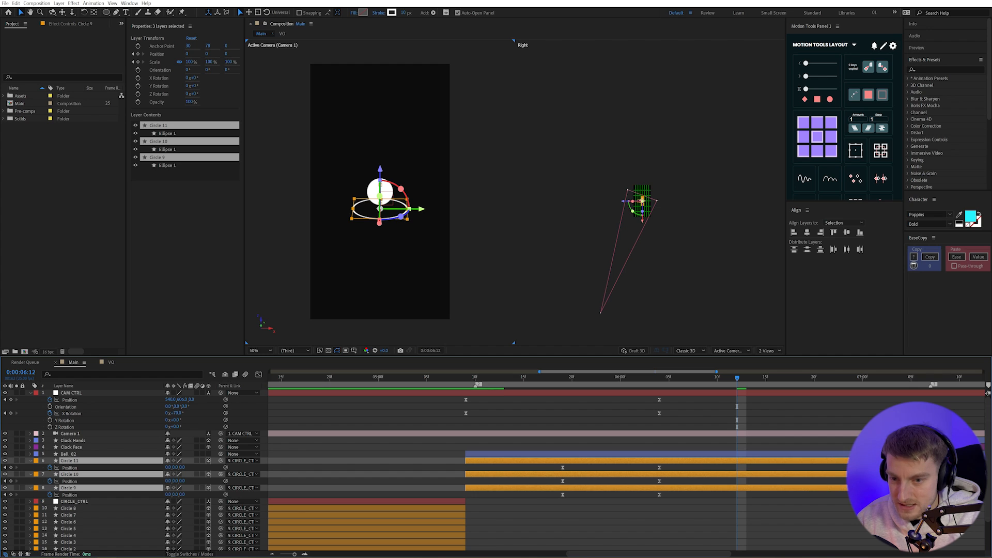
Preview the tilt and move CAM_CTRL's Position and X Rotation keyframes together to start at 0:00:05:19.
{"action": "left_click_drag", "start_coordinate": [603, 381], "coordinate": [456, 381]}
{"action": "left_click", "coordinate": [569, 401]}
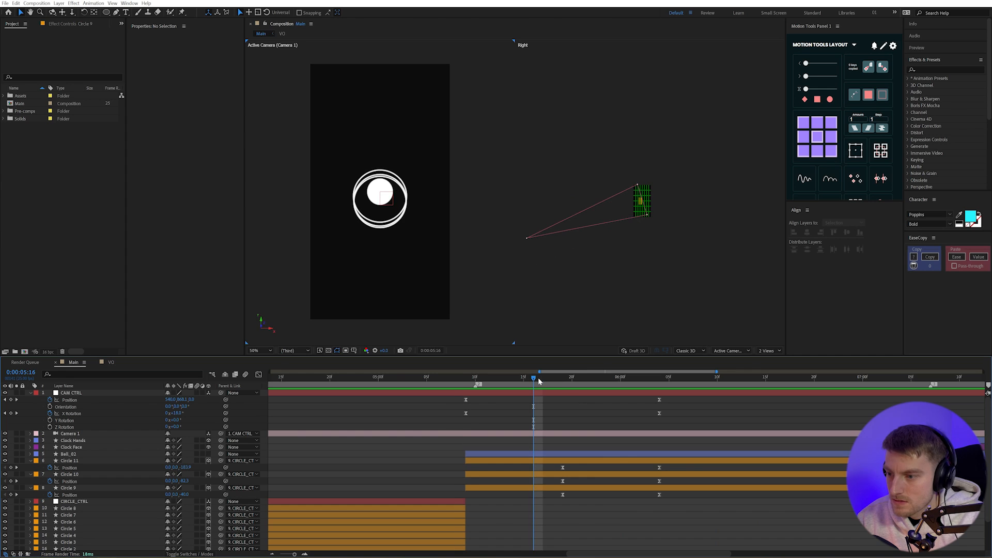
{"action": "key", "text": "space"}
{"action": "left_click_drag", "start_coordinate": [467, 382], "coordinate": [560, 380]}
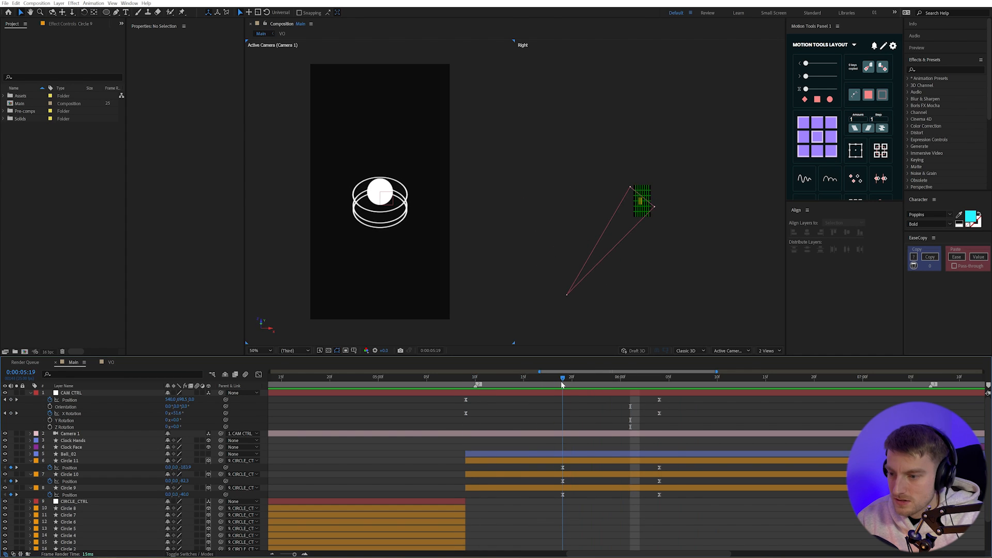
{"action": "left_click_drag", "start_coordinate": [470, 417], "coordinate": [455, 396]}
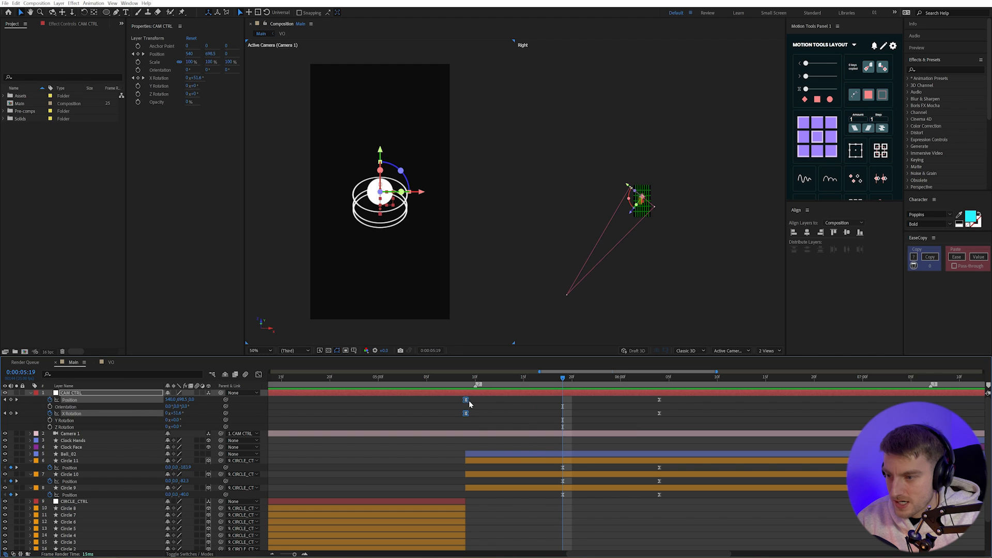
{"action": "left_click_drag", "start_coordinate": [678, 417], "coordinate": [448, 387]}
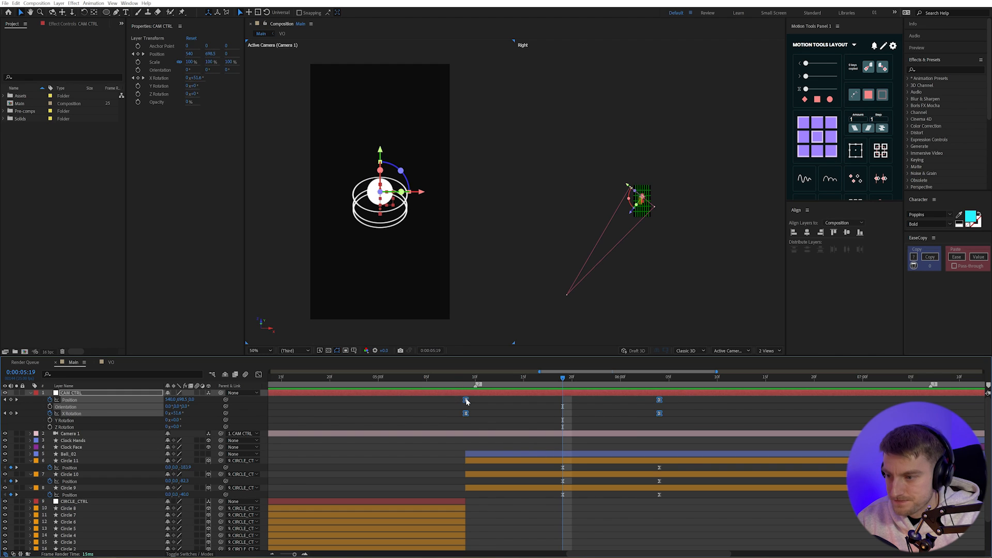
{"action": "left_click_drag", "start_coordinate": [466, 401], "coordinate": [564, 402]}
{"action": "left_click", "coordinate": [517, 415]}
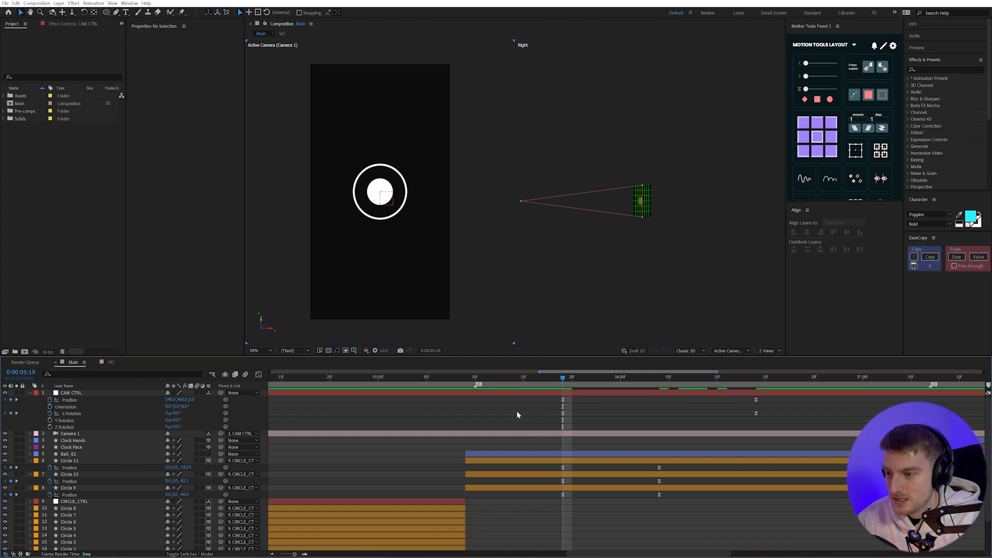
Extend the layers from CIRCLE_CTRL down to Ball_01 so they end at 0:00:05:19.
{"action": "scroll", "coordinate": [509, 472], "scroll_direction": "down", "scroll_amount": 1}
{"action": "left_click", "coordinate": [482, 502]}
{"action": "scroll", "coordinate": [492, 515], "scroll_direction": "down", "scroll_amount": 2}
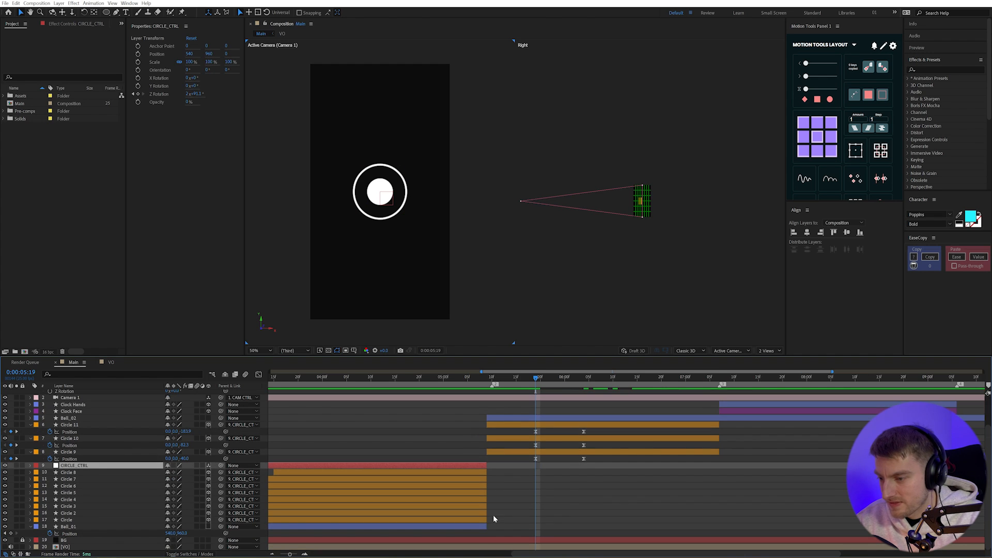
{"action": "left_click", "coordinate": [479, 527], "text": "shift"}
{"action": "left_click_drag", "start_coordinate": [486, 528], "coordinate": [536, 528]}
{"action": "left_click", "coordinate": [573, 523]}
{"action": "scroll", "coordinate": [562, 445], "scroll_direction": "up", "scroll_amount": 1}
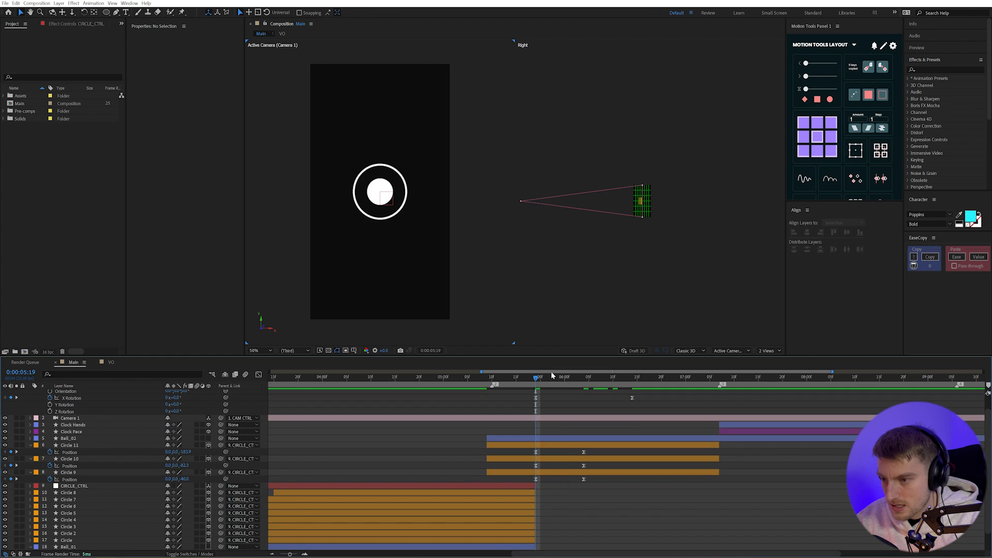
{"action": "scroll", "coordinate": [559, 405], "scroll_direction": "up", "scroll_amount": 1}
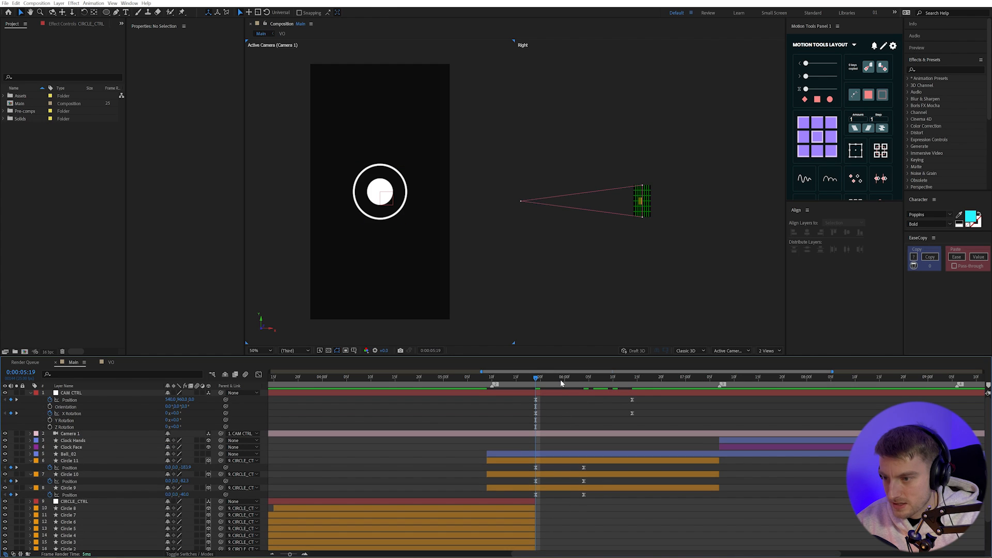
Shift the Position keyframes of Circle 9, Circle 10 and Circle 11 to run from 0:00:06:04 to 0:00:06:14.
{"action": "left_click", "coordinate": [570, 378]}
{"action": "left_click_drag", "start_coordinate": [569, 380], "coordinate": [554, 380]}
{"action": "left_click_drag", "start_coordinate": [618, 499], "coordinate": [508, 466]}
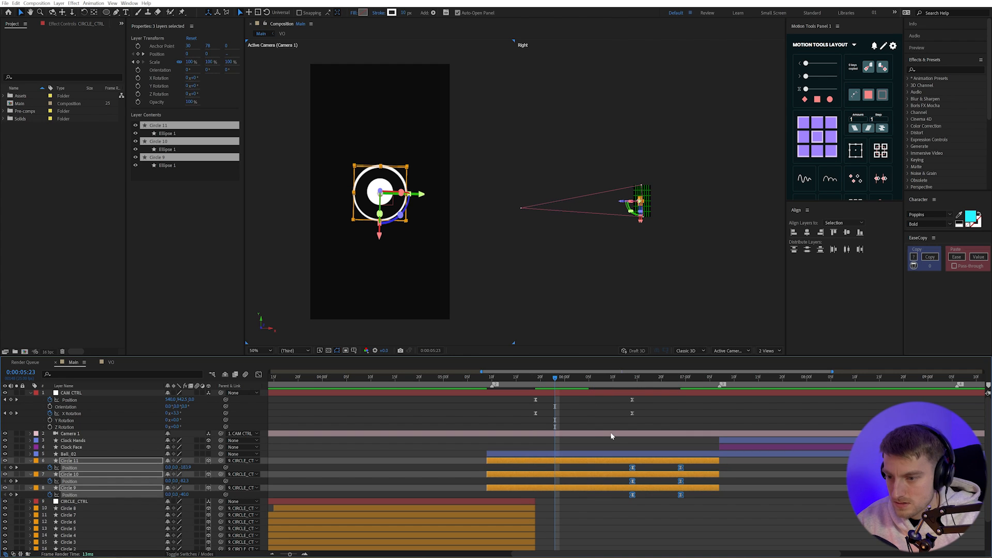
{"action": "key", "text": "alt+shift+Left"}
Set the end of all layers from CIRCLE_CTRL down to Ball_01 to 0:00:05:21.
{"action": "left_click_drag", "start_coordinate": [588, 384], "coordinate": [545, 389]}
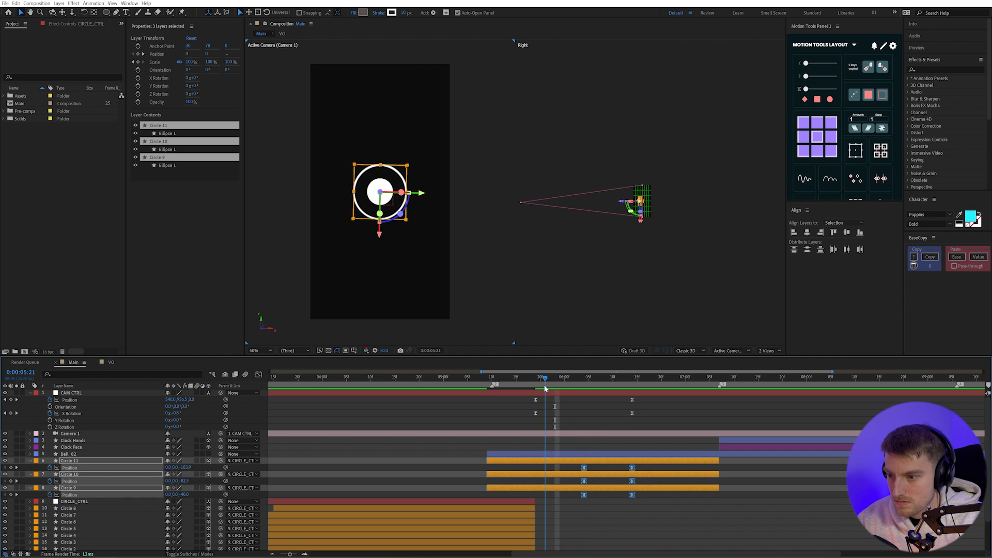
{"action": "left_click", "coordinate": [529, 493]}
{"action": "left_click", "coordinate": [530, 501]}
{"action": "scroll", "coordinate": [525, 541], "scroll_direction": "down", "scroll_amount": 2}
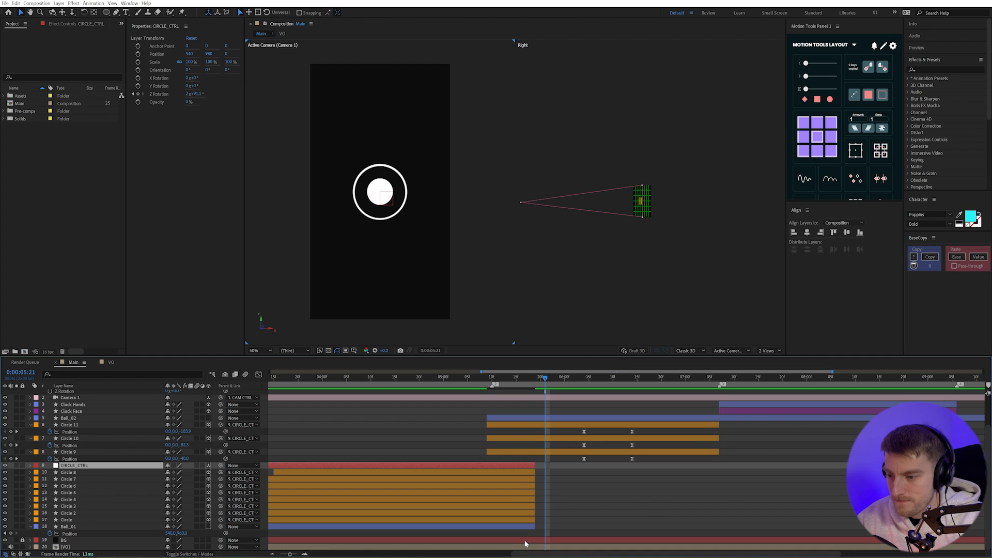
{"action": "left_click", "coordinate": [525, 527], "text": "shift"}
{"action": "key", "text": "alt+bracketright"}
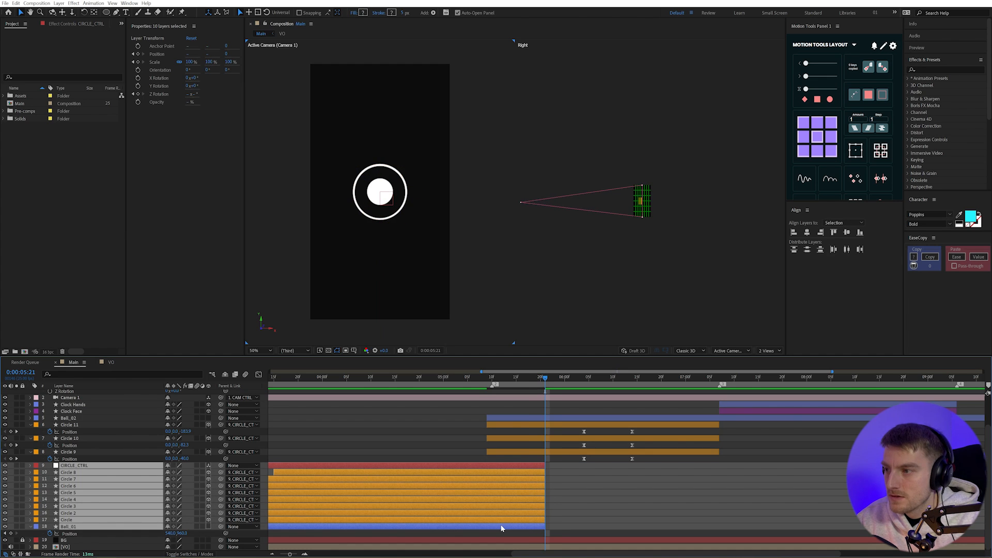
Trim the start of Ball_02 and Circle 9, 10 and 11 to 0:00:05:21, preview the transition and return to 0:00:06:04.
{"action": "left_click", "coordinate": [557, 454]}
{"action": "left_click", "coordinate": [556, 419], "text": "shift"}
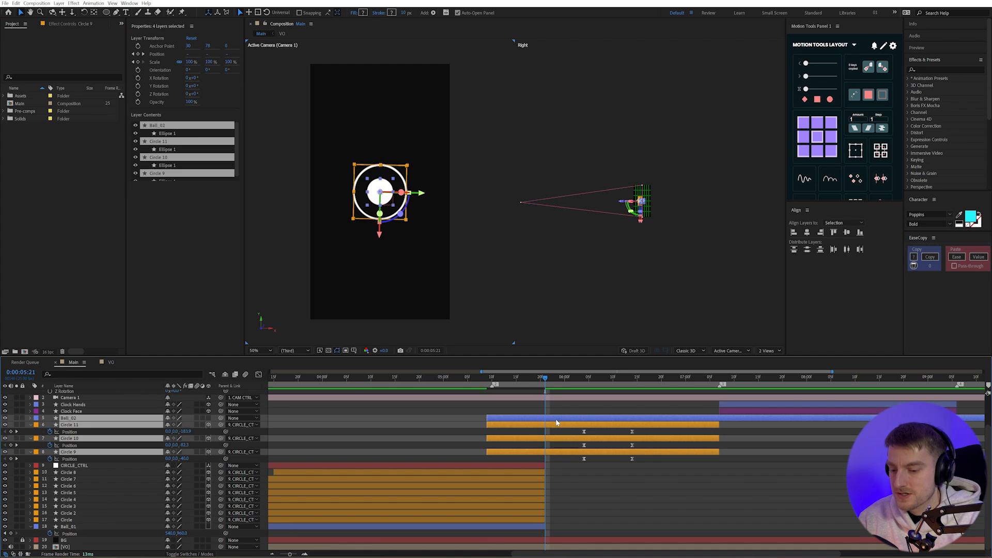
{"action": "key", "text": "alt+bracketleft"}
{"action": "left_click", "coordinate": [415, 376]}
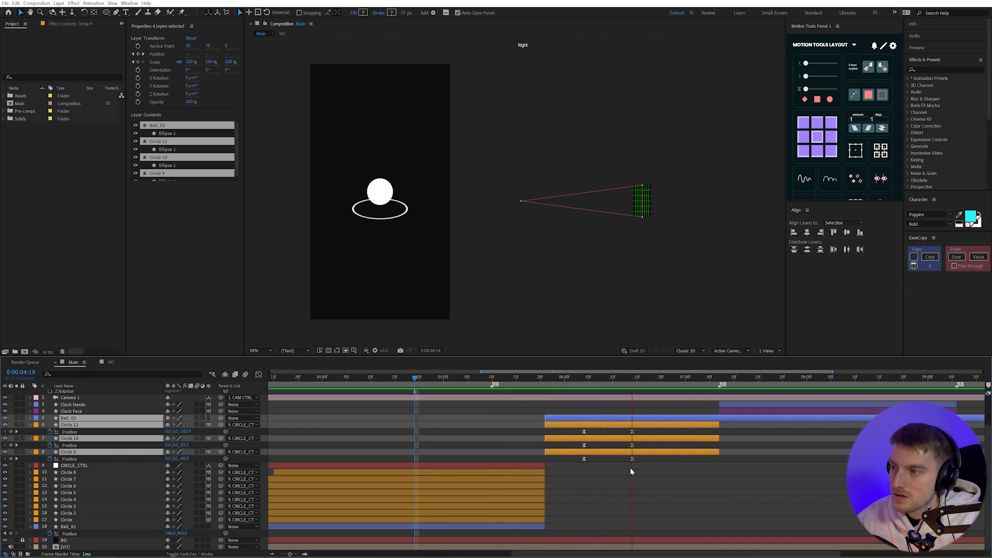
{"action": "left_click_drag", "start_coordinate": [631, 377], "coordinate": [584, 377]}
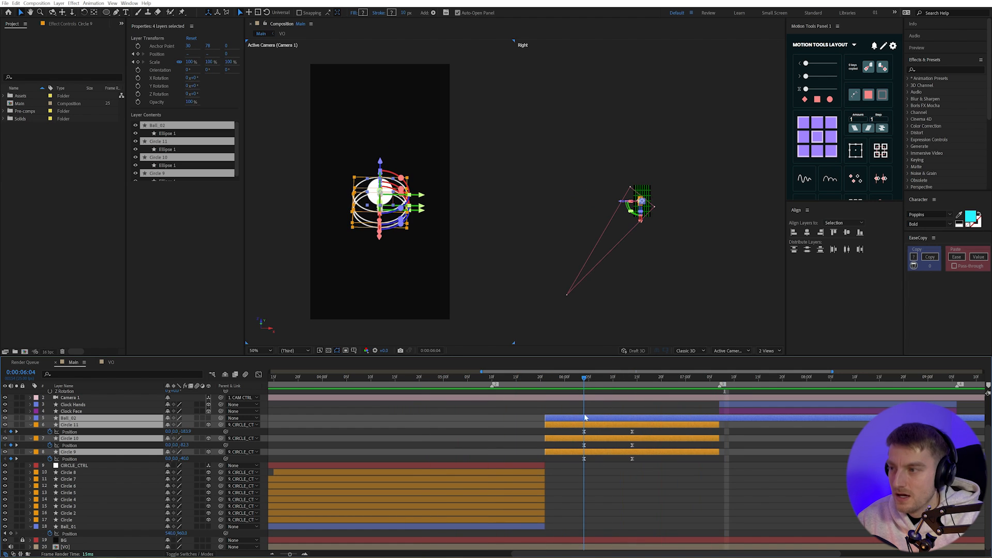
{"action": "left_click", "coordinate": [602, 480]}
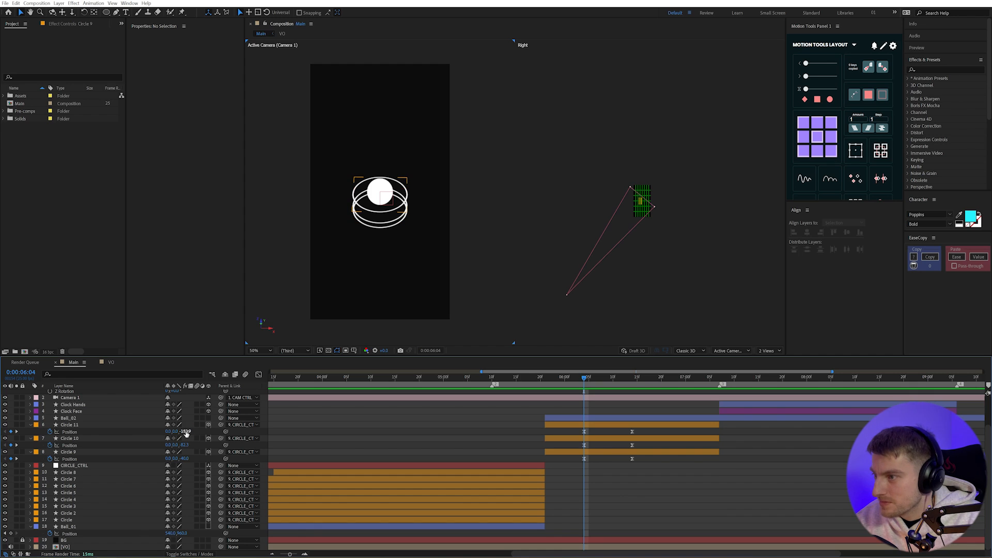
At 0:00:06:04, set the Z position of Circle 11 to -334.9 and Circle 10 to -186.3, and preview the spacing.
{"action": "left_click_drag", "start_coordinate": [186, 432], "coordinate": [124, 428]}
{"action": "left_click_drag", "start_coordinate": [183, 445], "coordinate": [160, 448]}
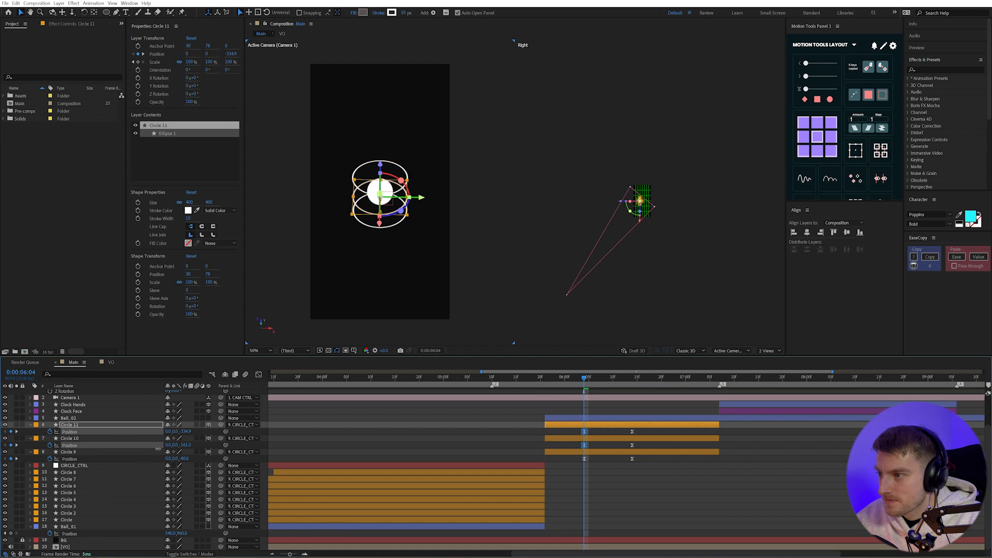
{"action": "left_click", "coordinate": [584, 445]}
{"action": "key", "text": "space"}
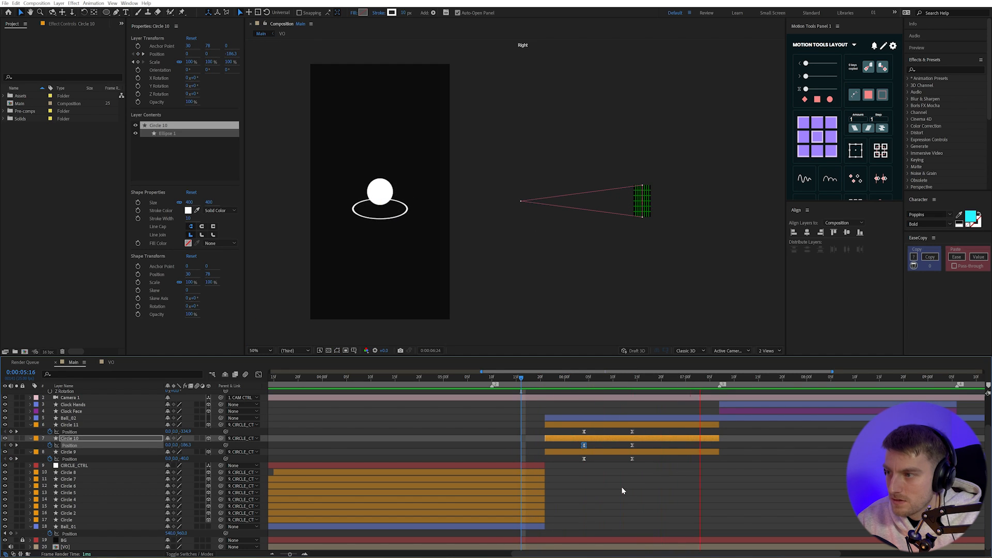
{"action": "left_click", "coordinate": [514, 378]}
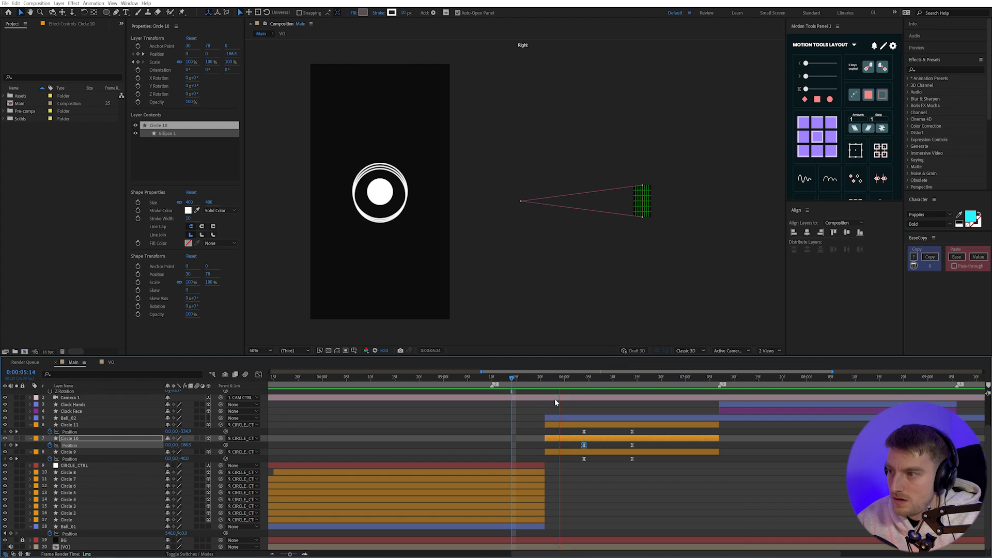
{"action": "key", "text": "space"}
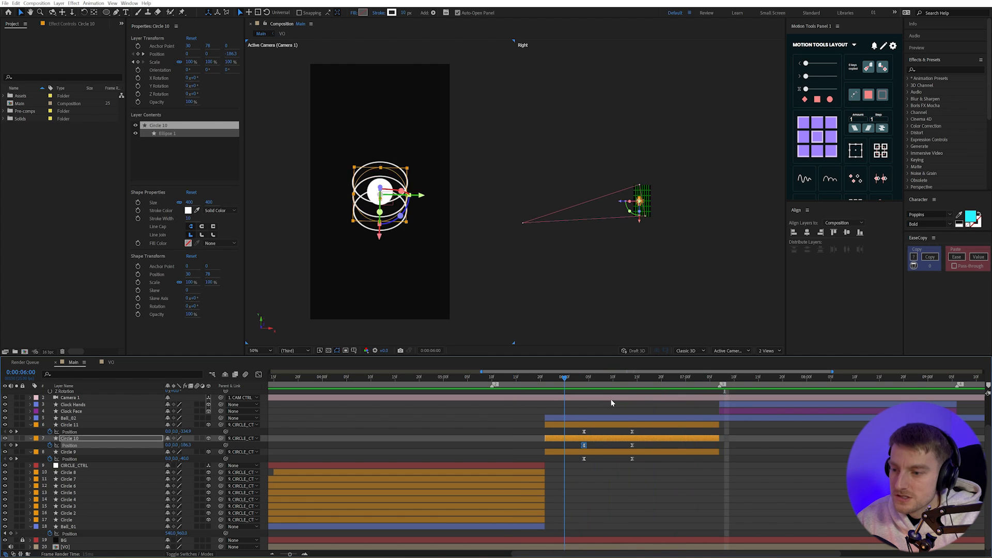
Move the ending Position keyframes of Circle 9, 10 and 11 to 0:00:06:22 and preview the slower merge.
{"action": "left_click_drag", "start_coordinate": [681, 457], "coordinate": [719, 439]}
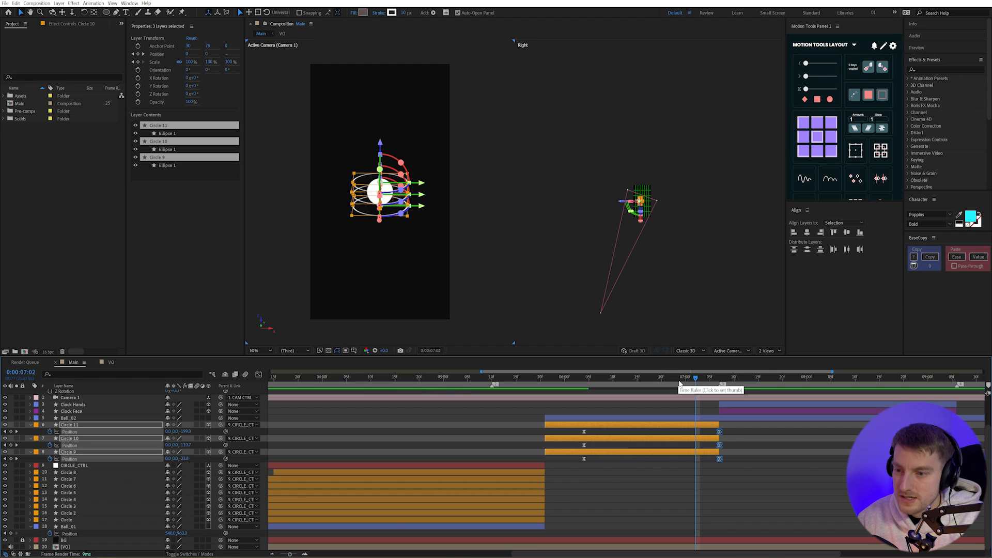
{"action": "left_click", "coordinate": [554, 386]}
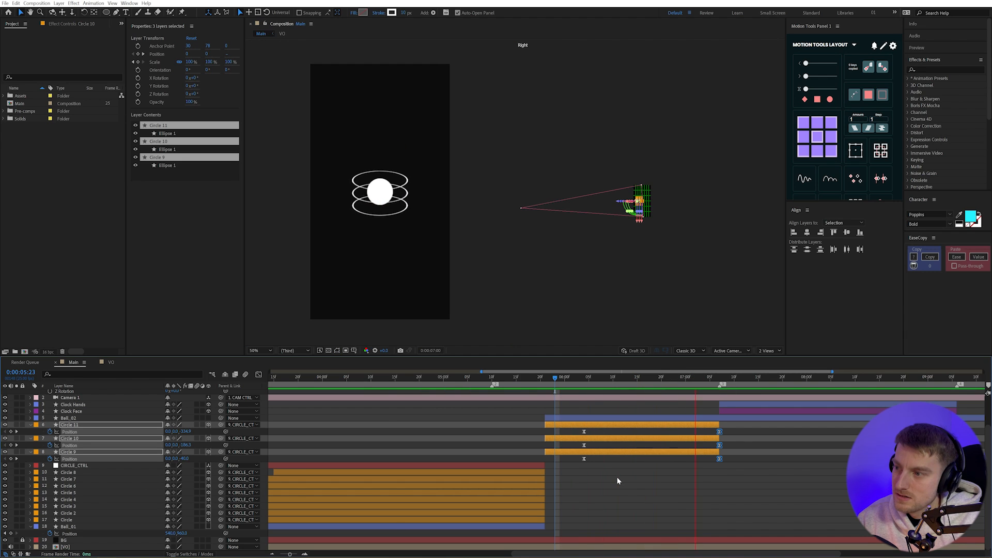
{"action": "left_click", "coordinate": [675, 379]}
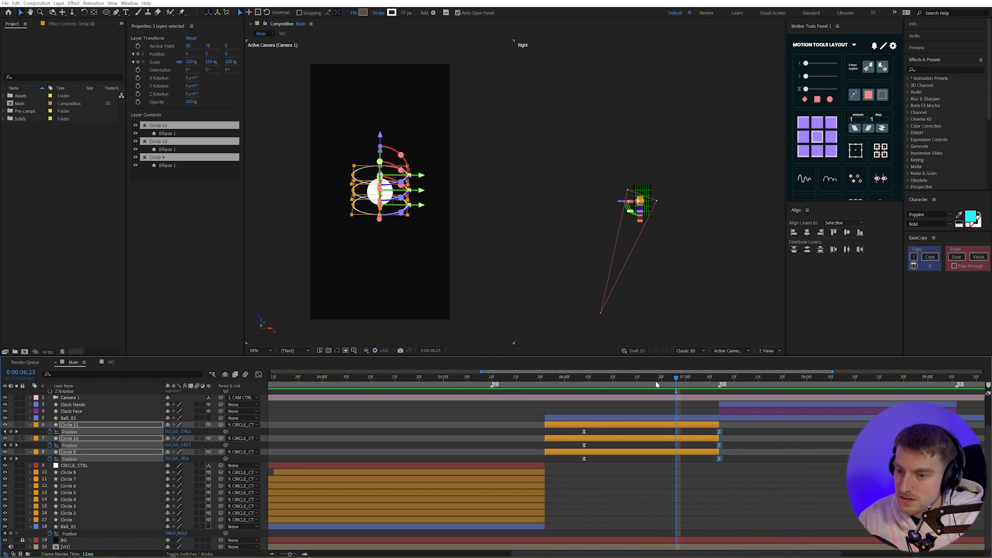
{"action": "key", "text": "alt+shift+Left"}
{"action": "left_click_drag", "start_coordinate": [674, 377], "coordinate": [557, 384]}
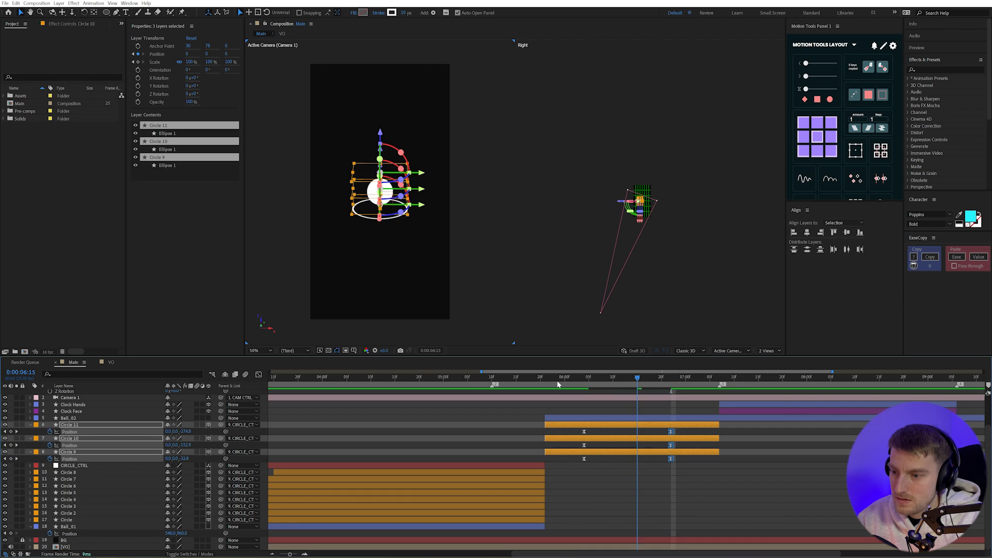
{"action": "left_click", "coordinate": [557, 384]}
{"action": "key", "text": "space"}
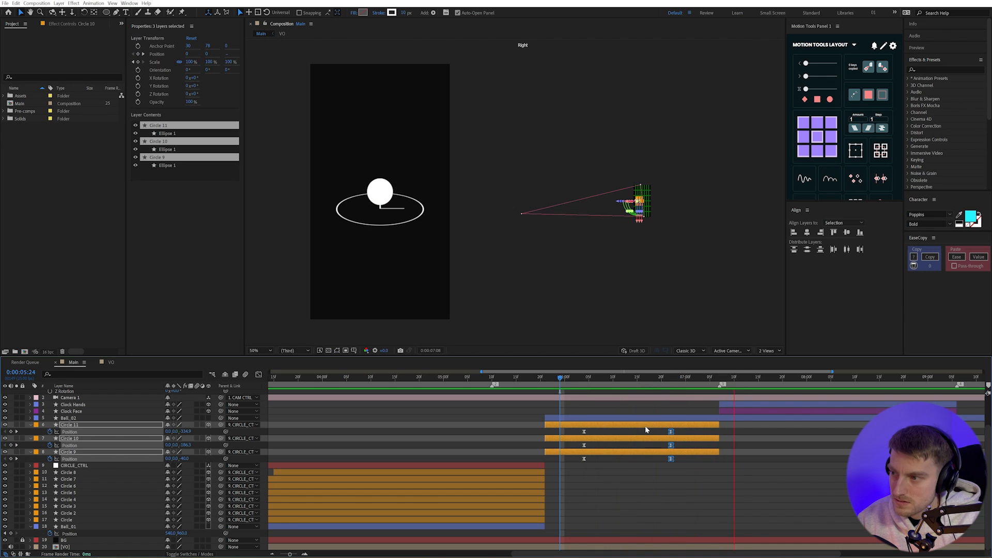
{"action": "key", "text": "space"}
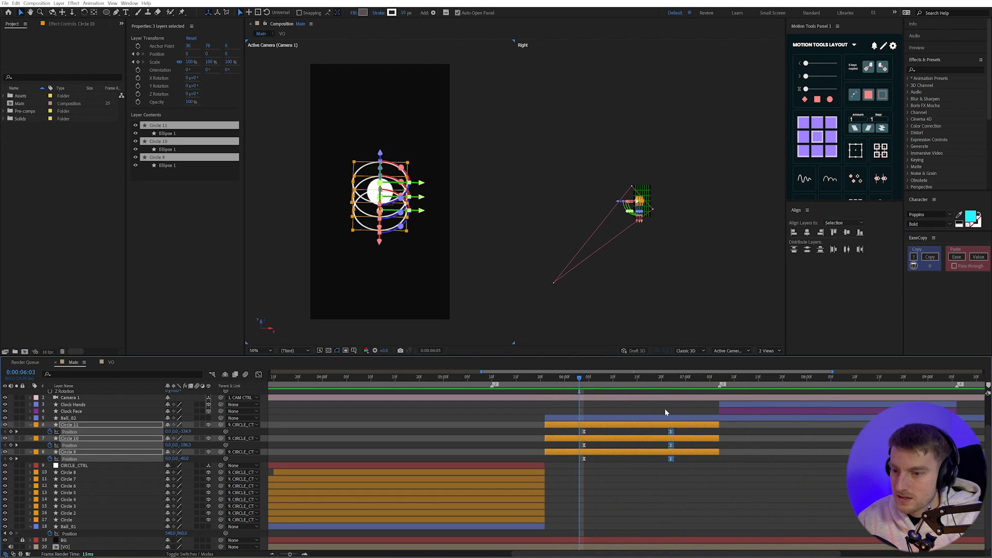
{"action": "key", "text": "space"}
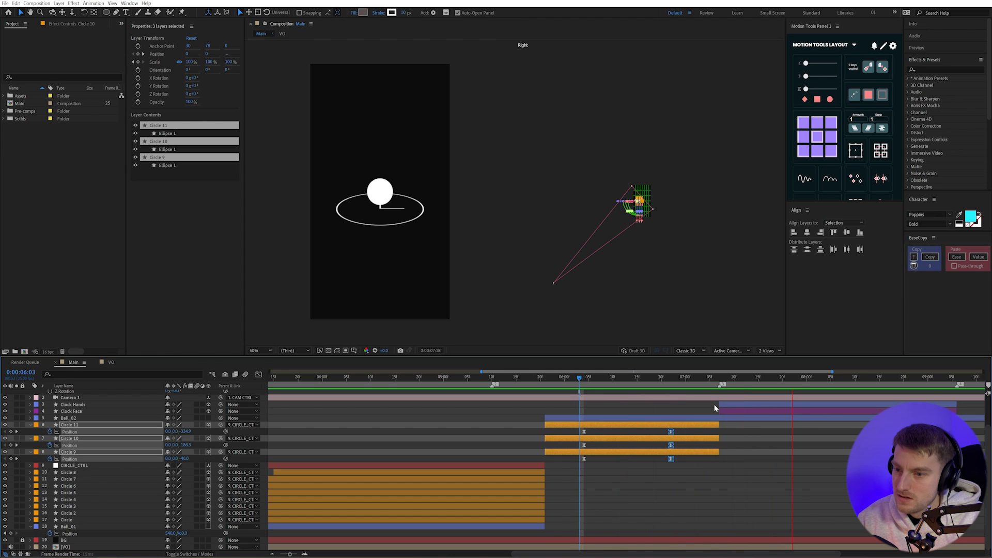
Extend the start of the Clock Face layer back to 0:00:06:22.
{"action": "left_click", "coordinate": [721, 379]}
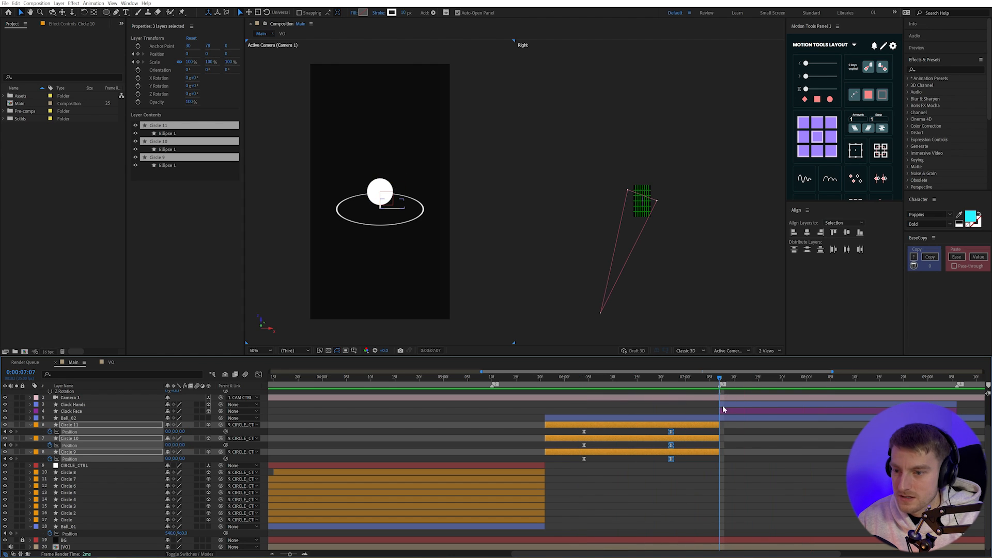
{"action": "left_click", "coordinate": [717, 405]}
{"action": "left_click_drag", "start_coordinate": [720, 411], "coordinate": [671, 412]}
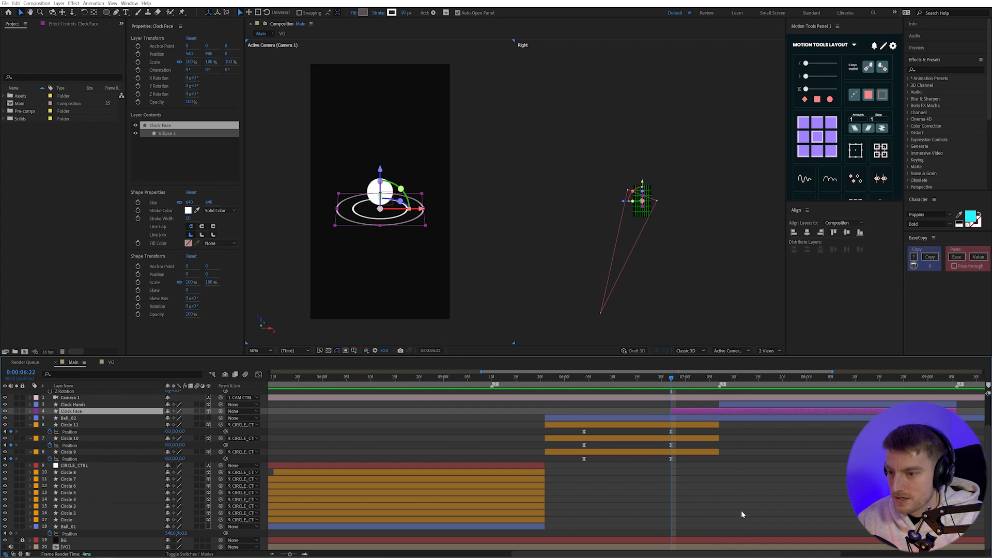
{"action": "left_click", "coordinate": [373, 452]}
Trim the end of Circle 10 and Circle 11 to 0:00:06:22.
{"action": "left_click", "coordinate": [100, 424]}
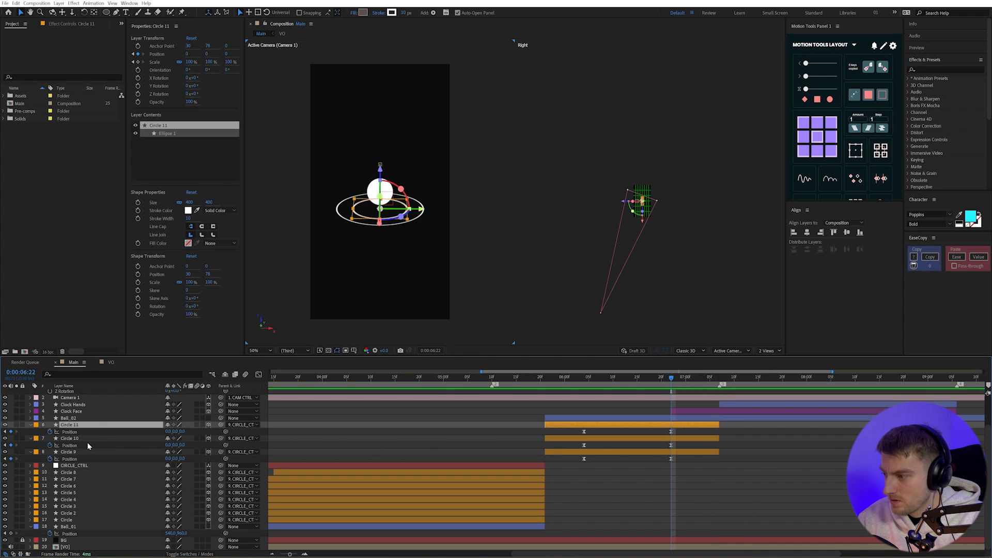
{"action": "left_click", "coordinate": [86, 439], "text": "shift"}
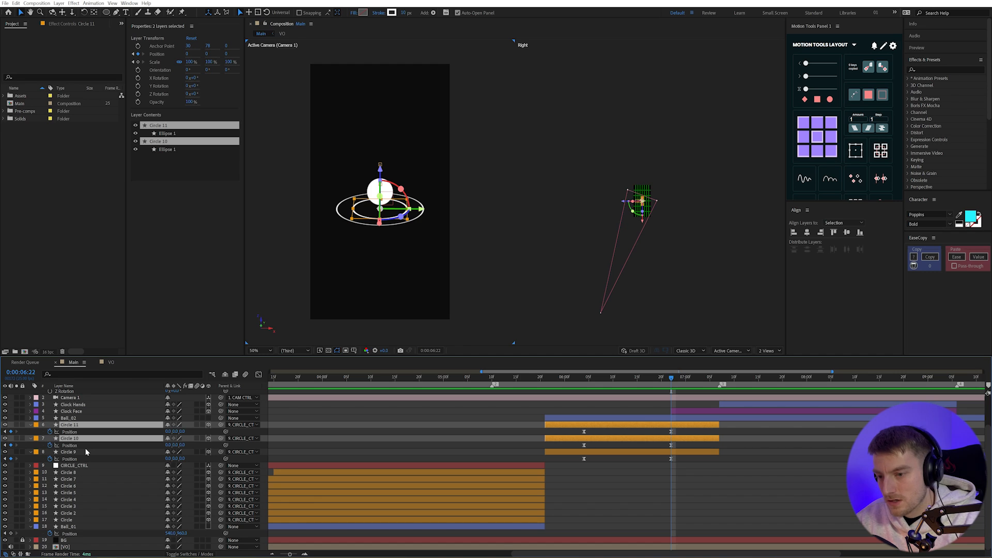
{"action": "key", "text": "alt+bracketright"}
{"action": "key", "text": "Page_Up"}
{"action": "key", "text": "Page_Down"}
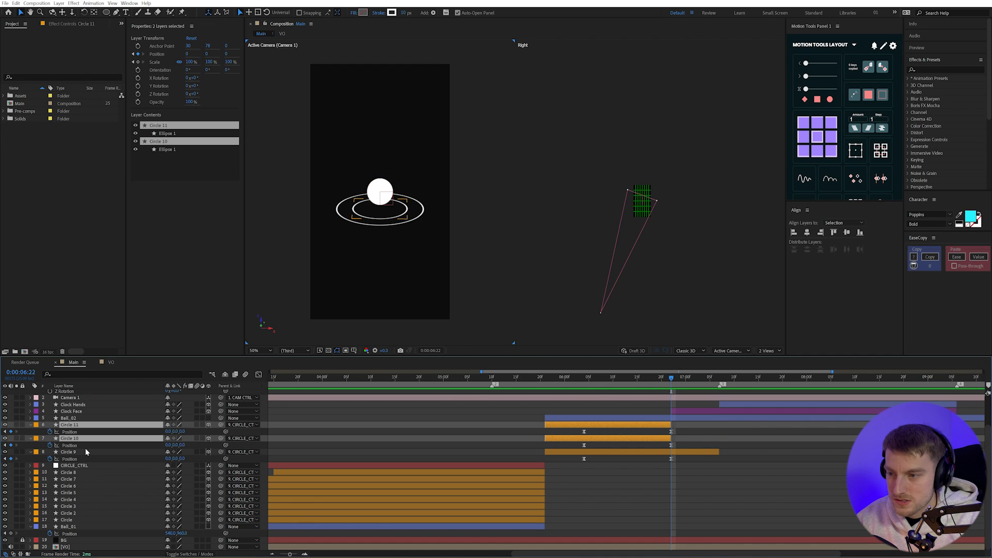
Keyframe Circle 9's Scale at 100% at 0:00:06:22 and at 160% at 0:00:07:06.
{"action": "left_click", "coordinate": [678, 454]}
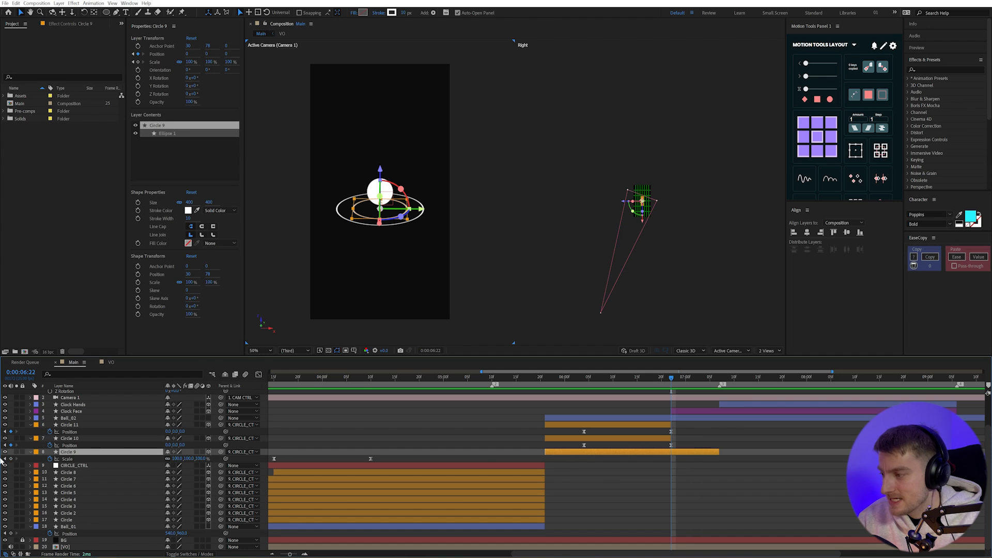
{"action": "left_click", "coordinate": [11, 459]}
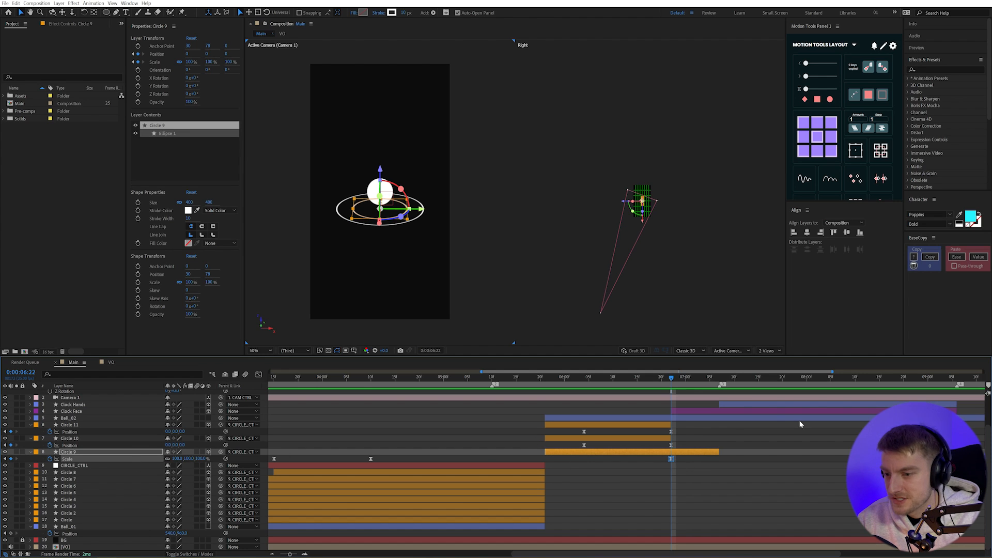
{"action": "left_click", "coordinate": [721, 380]}
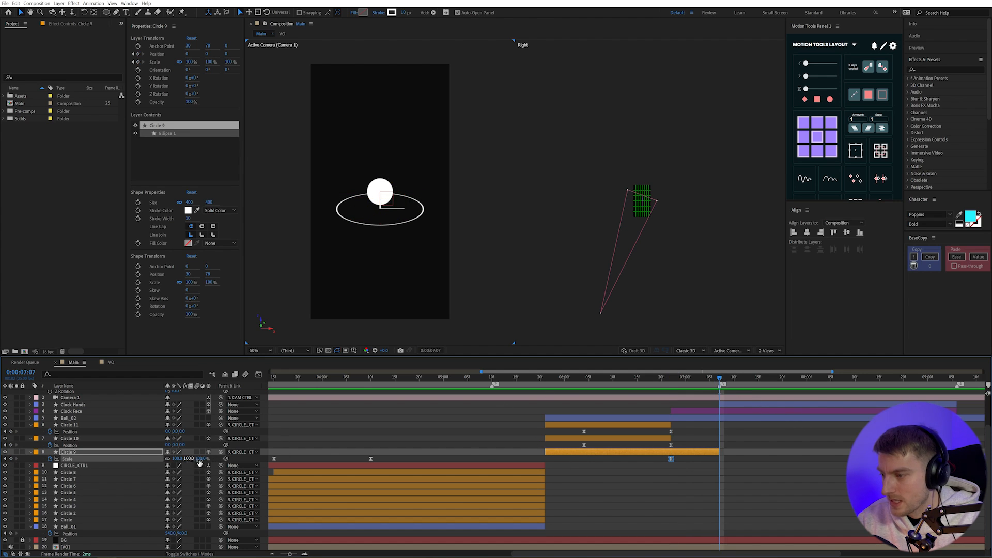
{"action": "key", "text": "Page_Up"}
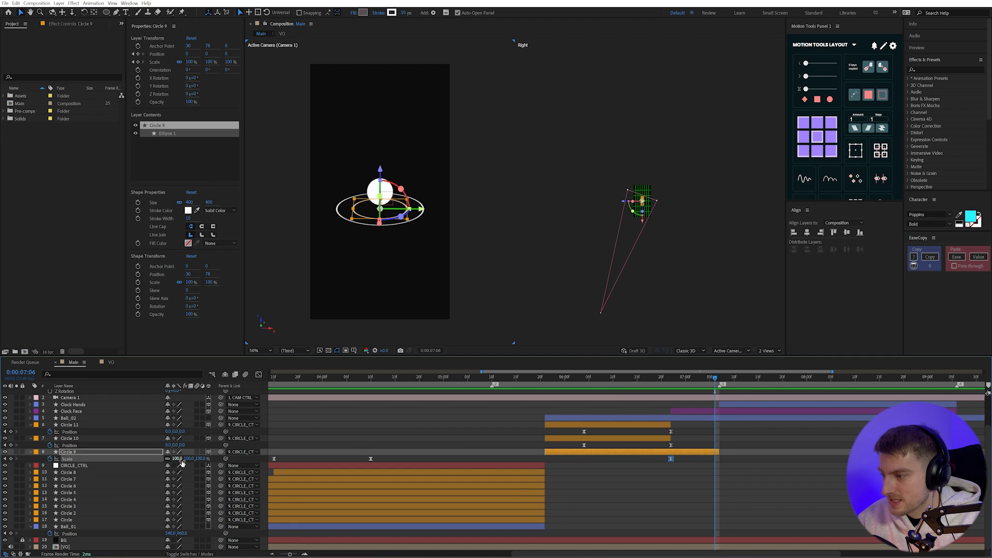
{"action": "left_click_drag", "start_coordinate": [185, 459], "coordinate": [203, 459]}
{"action": "left_click", "coordinate": [755, 476]}
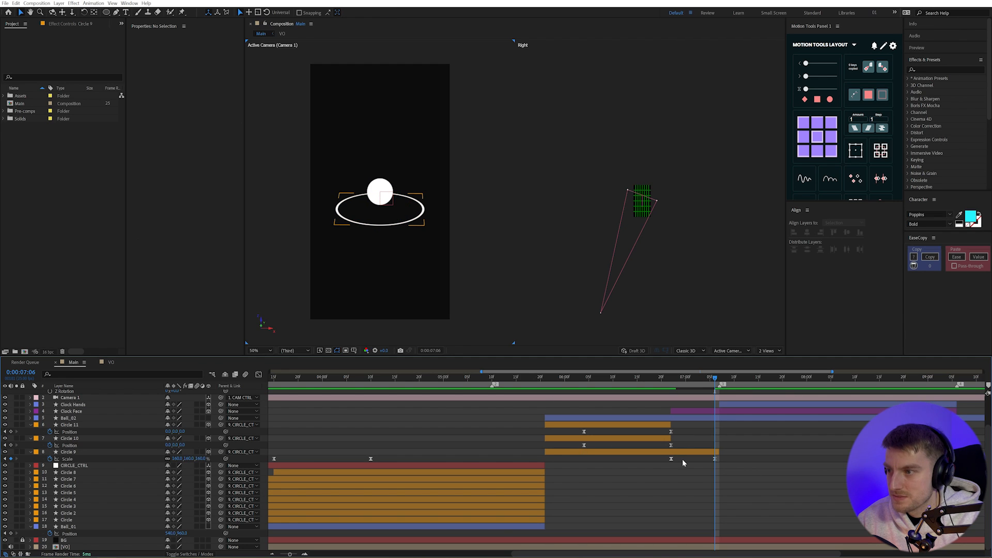
Ease Circle 9's two new Scale keyframes into a sharp central speed peak and preview the ring's growth.
{"action": "left_click_drag", "start_coordinate": [738, 467], "coordinate": [621, 458]}
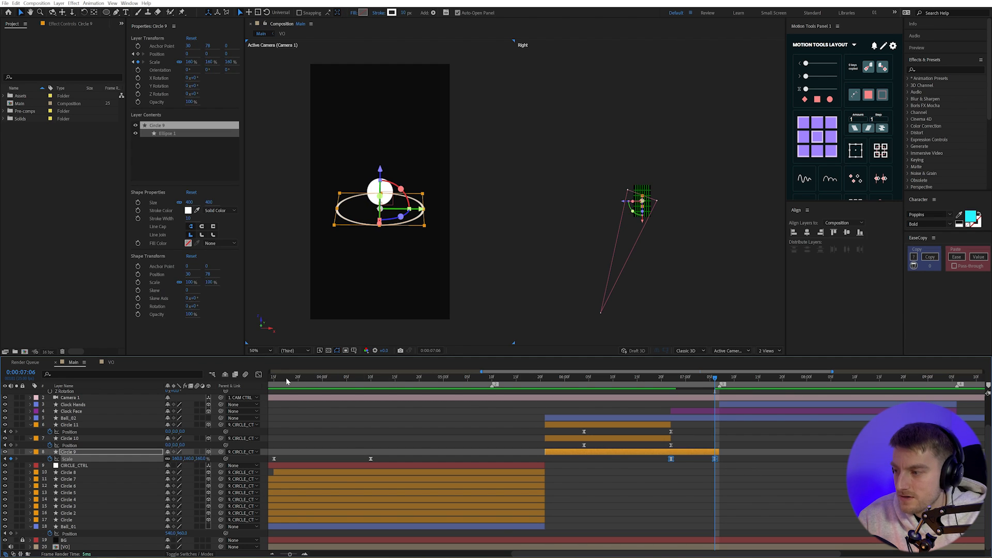
{"action": "left_click", "coordinate": [259, 376]}
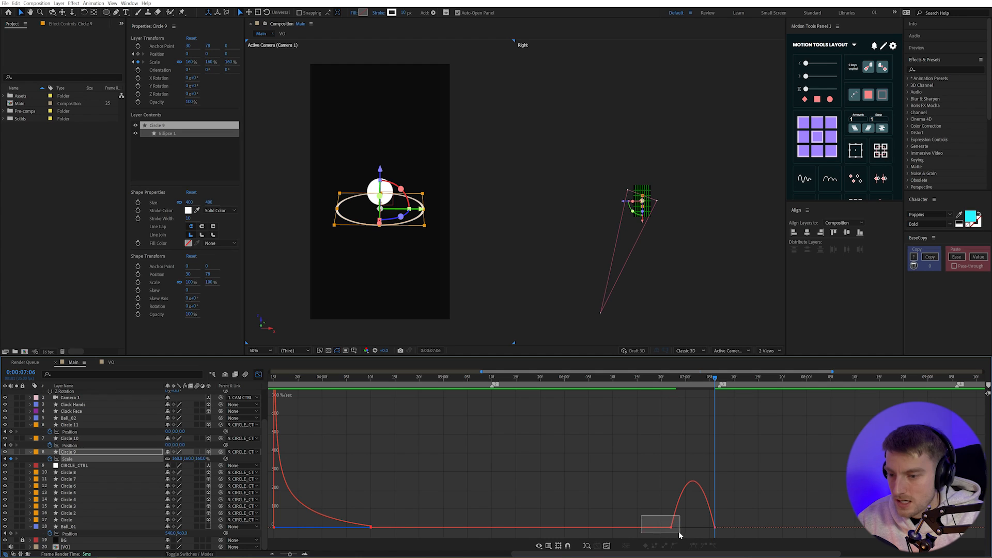
{"action": "left_click_drag", "start_coordinate": [677, 528], "coordinate": [695, 527]}
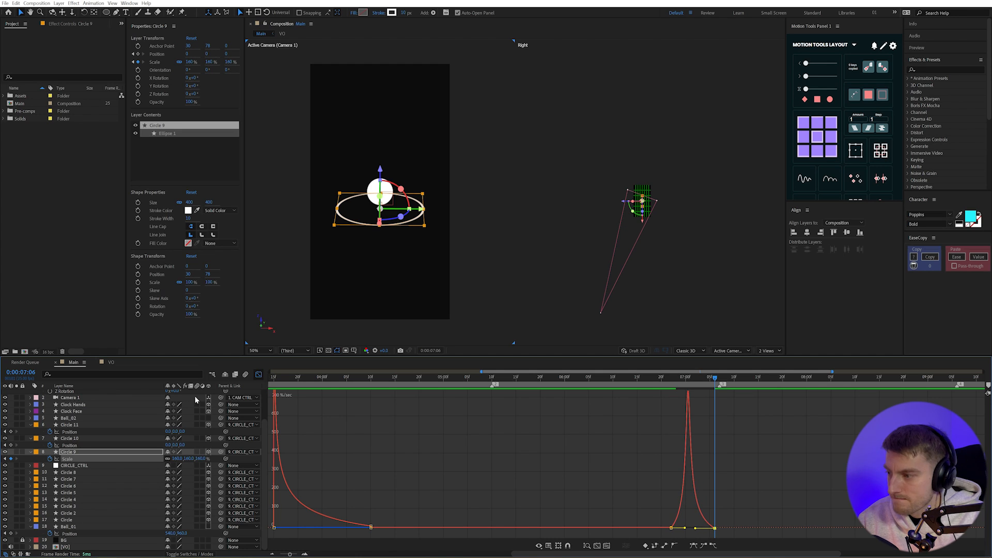
{"action": "left_click", "coordinate": [259, 375]}
{"action": "key", "text": "space"}
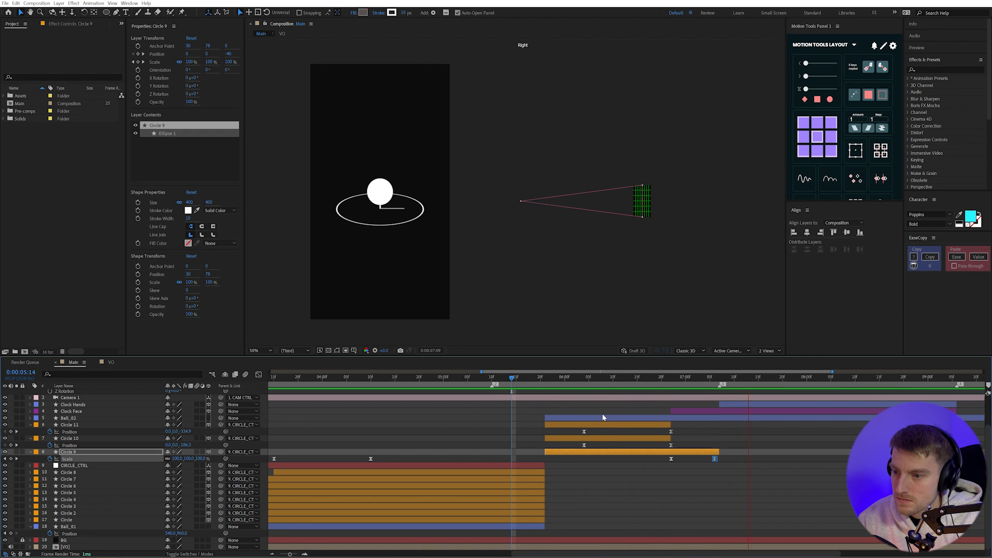
Move the ending Position keyframes of Circle 9, 10 and 11 back to 0:00:06:18.
{"action": "left_click", "coordinate": [586, 379]}
{"action": "left_click_drag", "start_coordinate": [585, 380], "coordinate": [666, 462]}
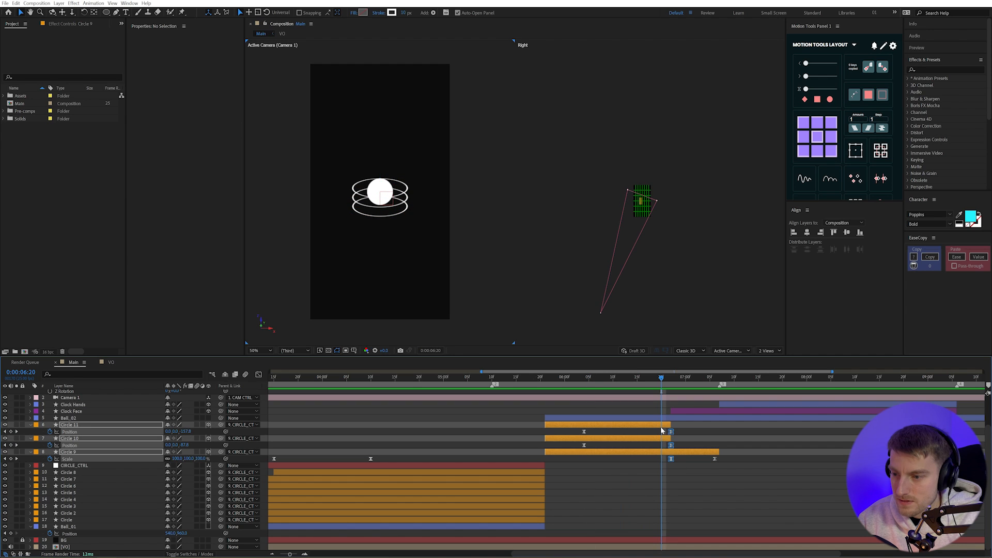
{"action": "key", "text": "p"}
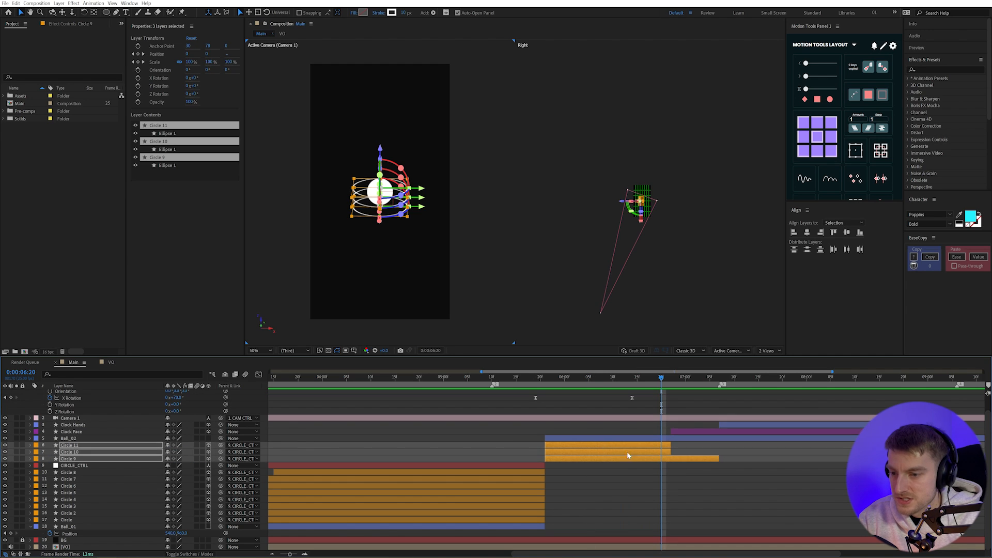
{"action": "left_click_drag", "start_coordinate": [671, 452], "coordinate": [658, 453]}
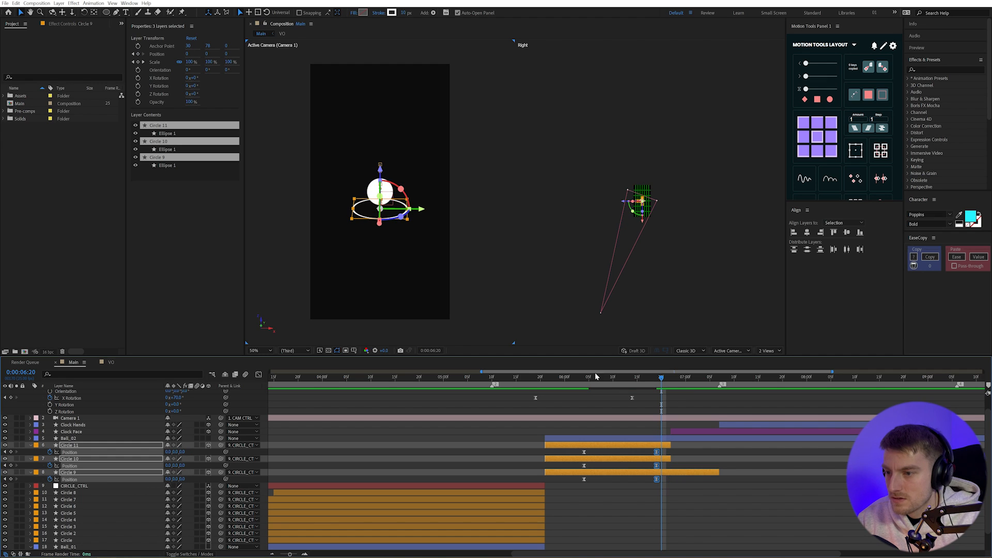
{"action": "left_click", "coordinate": [565, 378]}
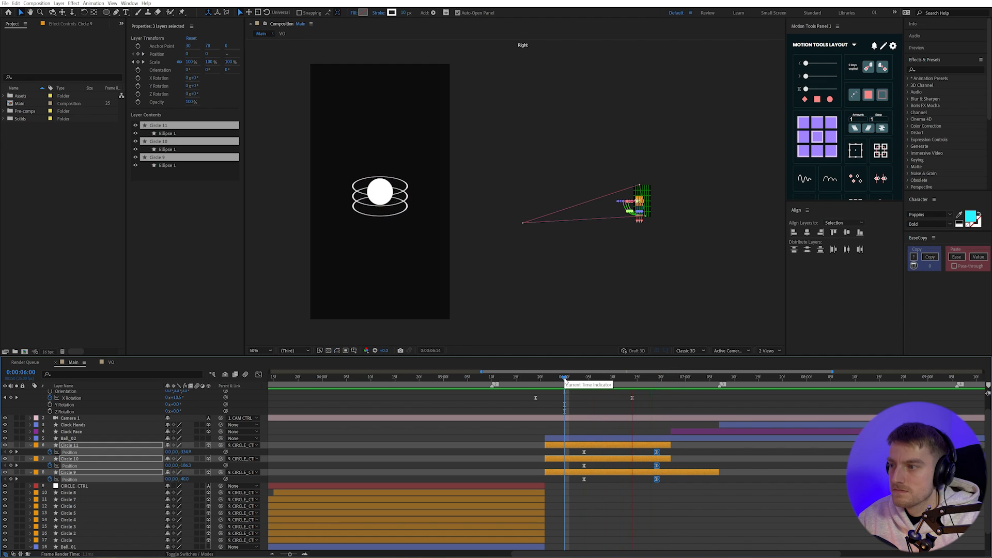
{"action": "left_click_drag", "start_coordinate": [571, 378], "coordinate": [584, 378]}
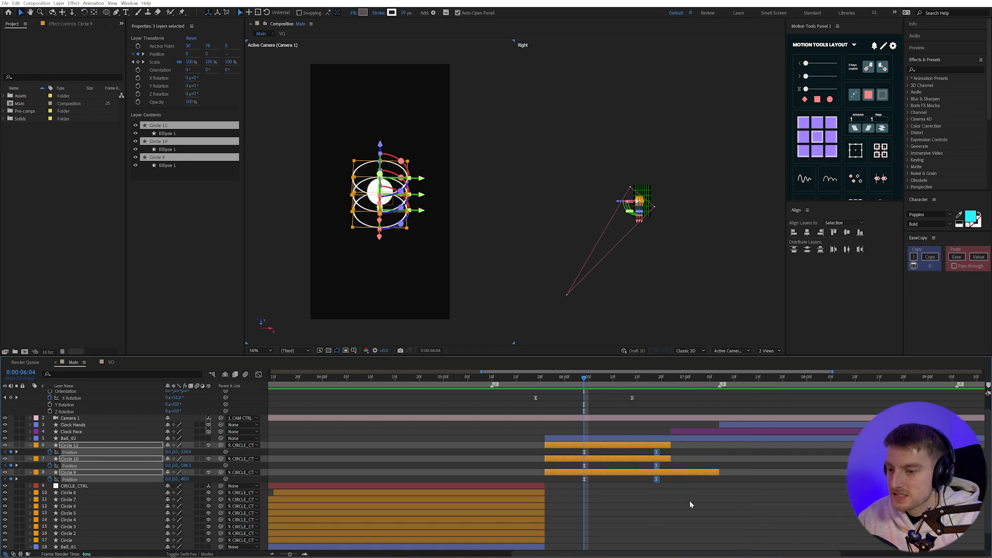
{"action": "key", "text": "alt+Left"}
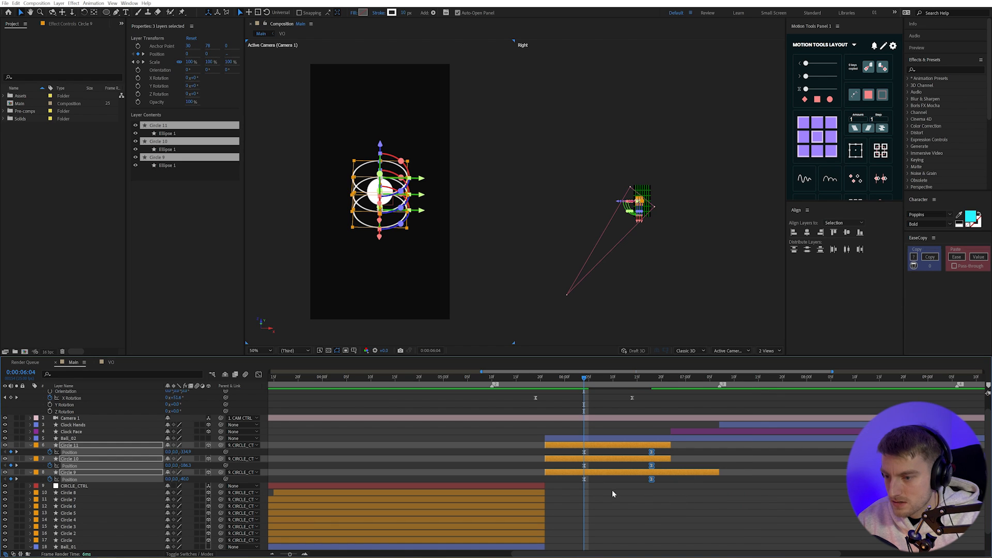
Reshape the Position speed curves of Circle 9, 10 and 11 into symmetric central peaks, and scrub back to 0:00:05:17.
{"action": "left_click_drag", "start_coordinate": [607, 487], "coordinate": [572, 448]}
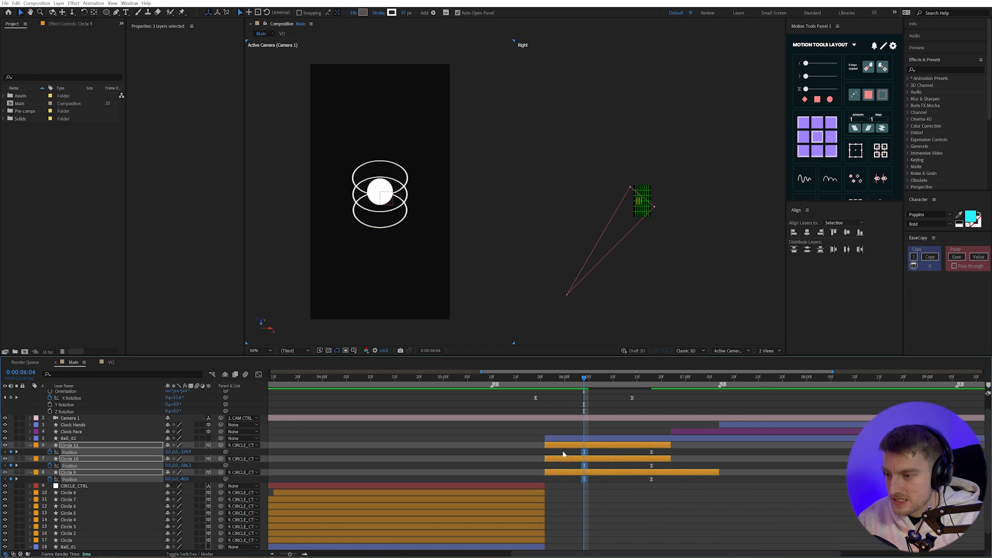
{"action": "left_click", "coordinate": [259, 374]}
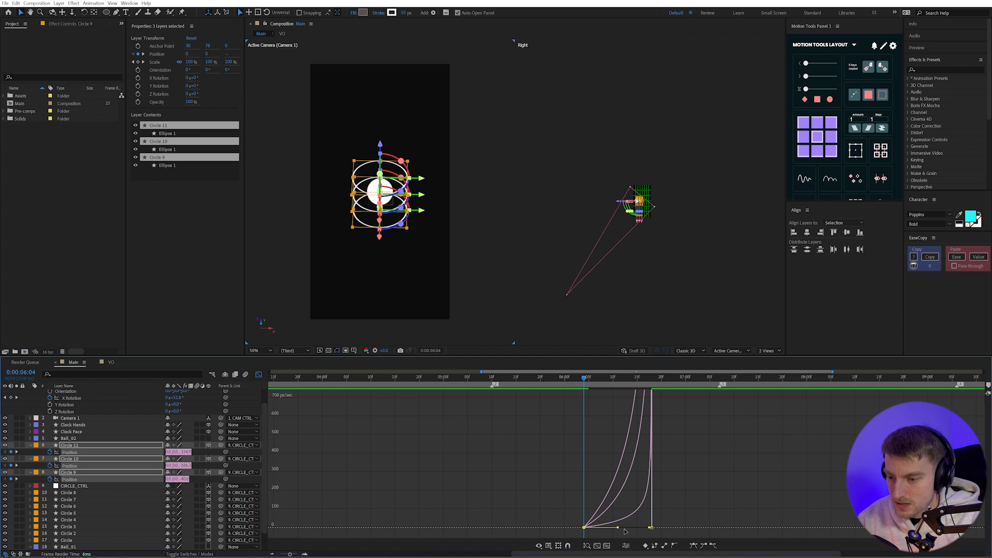
{"action": "left_click_drag", "start_coordinate": [612, 527], "coordinate": [563, 521]}
{"action": "left_click", "coordinate": [666, 532]}
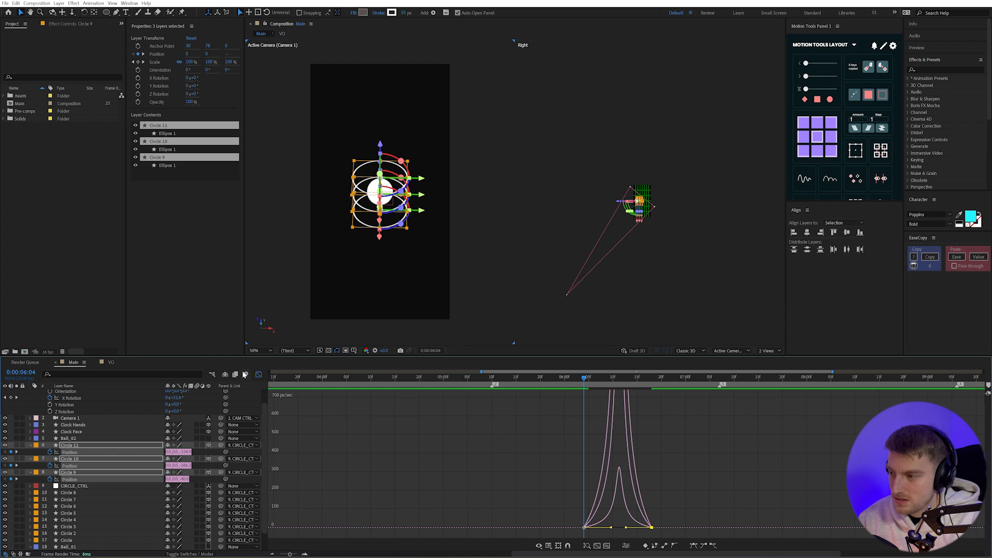
{"action": "left_click", "coordinate": [259, 375]}
{"action": "left_click_drag", "start_coordinate": [569, 377], "coordinate": [528, 378]}
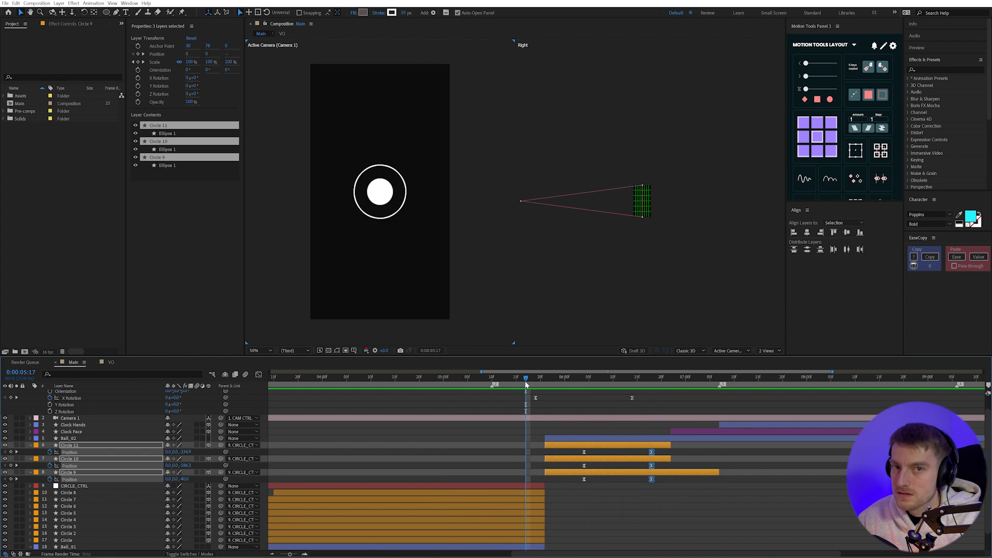
Trim the ends of Circle 10 and Circle 11 at 0:00:06:17 and preview the rings merging into one.
{"action": "left_click_drag", "start_coordinate": [524, 380], "coordinate": [652, 377]}
{"action": "key", "text": "Page_Up"}
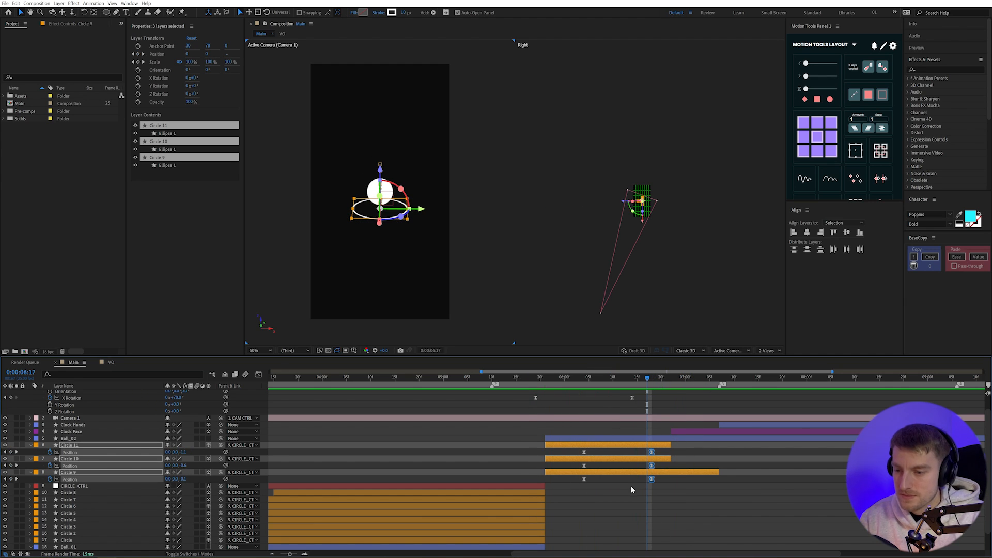
{"action": "left_click", "coordinate": [632, 489]}
{"action": "left_click", "coordinate": [649, 457]}
{"action": "left_click", "coordinate": [641, 445], "text": "ctrl"}
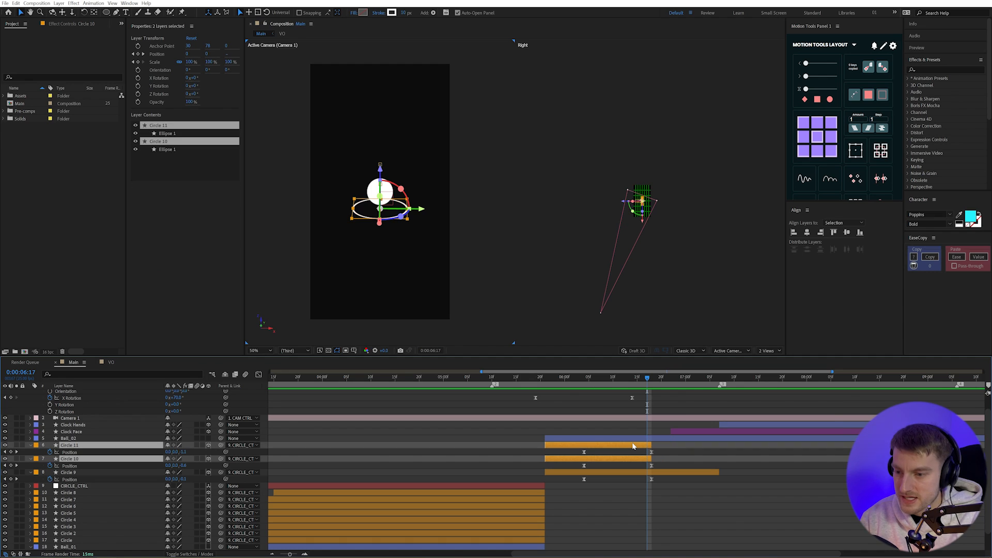
{"action": "key", "text": "Page_Down"}
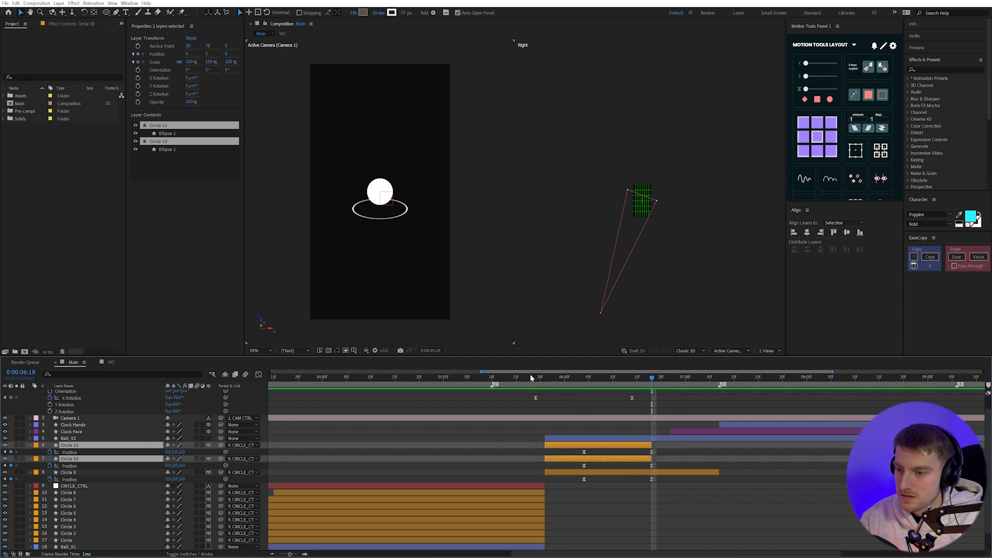
{"action": "left_click_drag", "start_coordinate": [531, 378], "coordinate": [506, 378]}
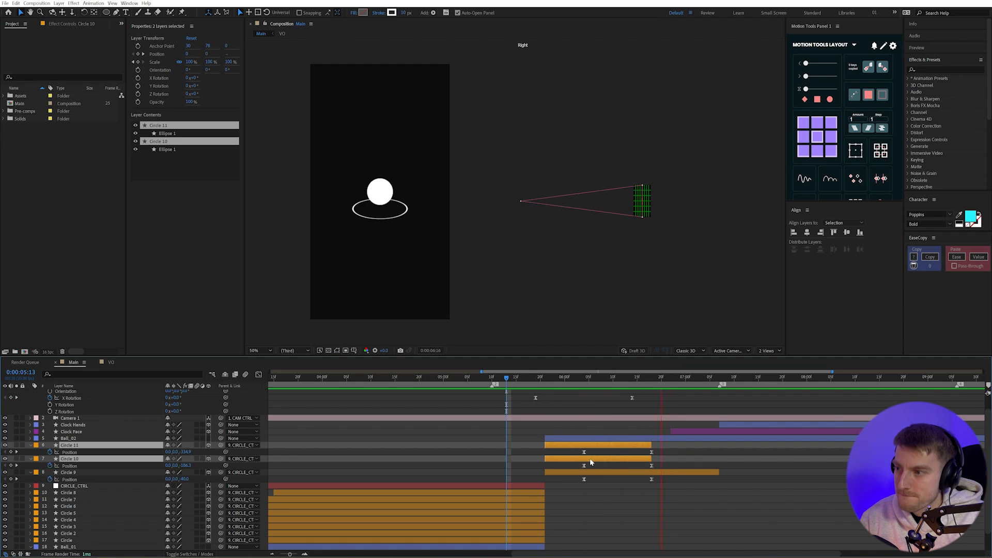
{"action": "key", "text": "space"}
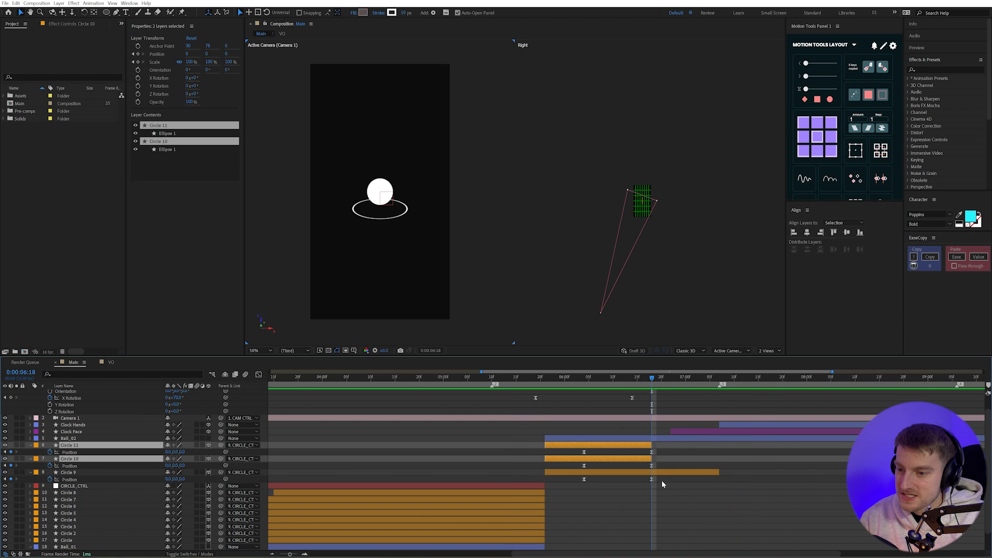
Move Circle 9's ending Scale keyframe about ten frames later, extend the layer's end to match, and preview the growth.
{"action": "left_click", "coordinate": [666, 473]}
{"action": "key", "text": "s"}
{"action": "key", "text": "shift+p"}
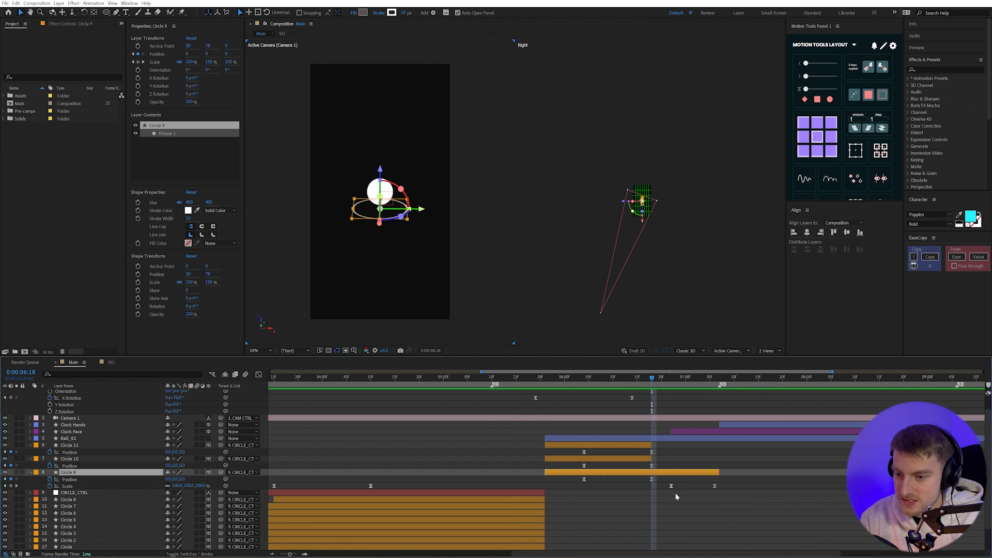
{"action": "left_click_drag", "start_coordinate": [769, 505], "coordinate": [701, 487]}
{"action": "key", "text": "super+space"}
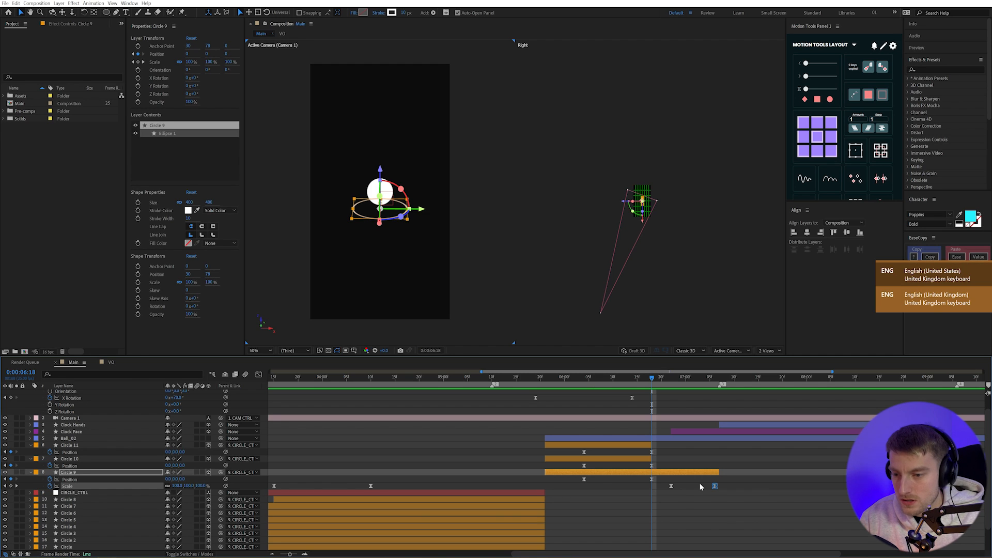
{"action": "left_click", "coordinate": [776, 473]}
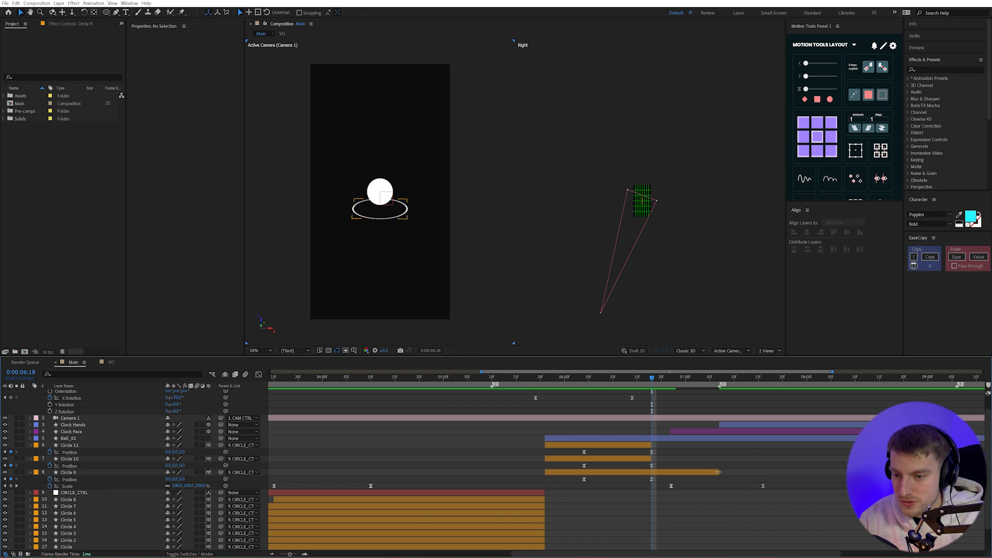
{"action": "left_click_drag", "start_coordinate": [719, 472], "coordinate": [763, 474]}
{"action": "left_click", "coordinate": [805, 508]}
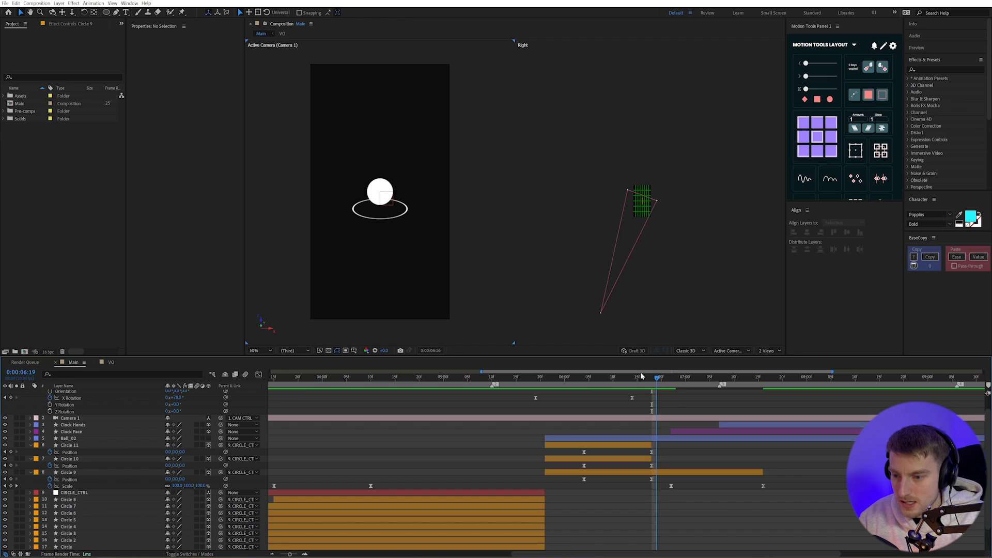
{"action": "left_click", "coordinate": [643, 376]}
{"action": "key", "text": "space"}
{"action": "key", "text": "space"}
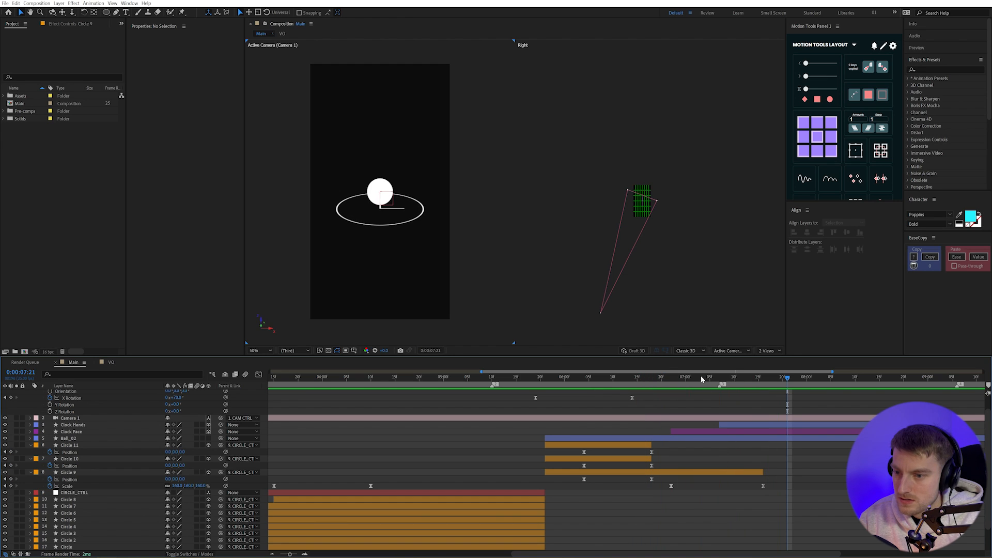
Shift Circle 9's last two Scale keyframes three frames later together and preview the ring's growth.
{"action": "mouse_move", "coordinate": [653, 477]}
{"action": "left_mouse_down"}
{"action": "mouse_move", "coordinate": [802, 500]}
{"action": "mouse_move", "coordinate": [655, 477]}
{"action": "left_mouse_up"}
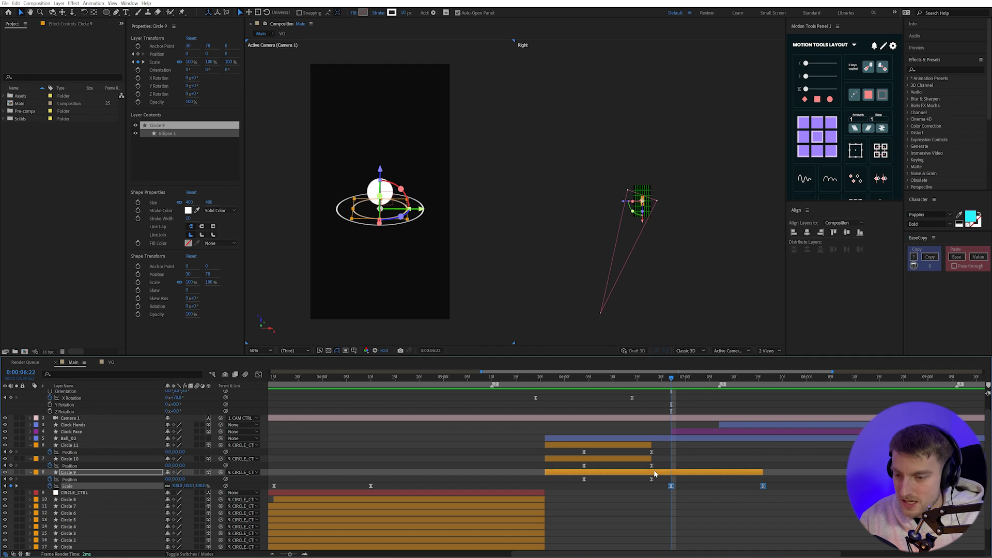
{"action": "key", "text": "super+space"}
{"action": "key", "text": "alt+Right"}
{"action": "key", "text": "alt+Right"}
{"action": "key", "text": "alt+Right"}
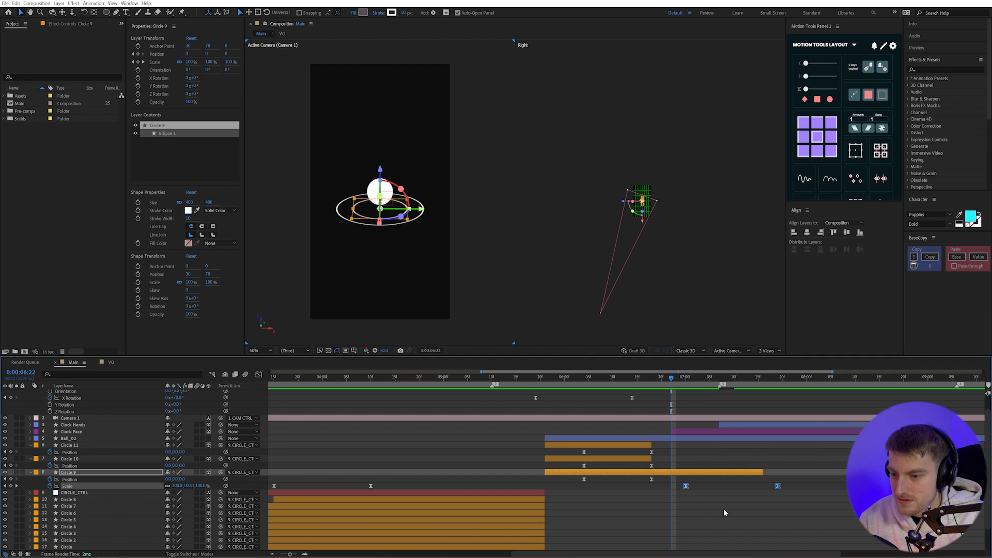
{"action": "left_click", "coordinate": [724, 508]}
{"action": "left_click_drag", "start_coordinate": [646, 372], "coordinate": [619, 373]}
{"action": "left_click", "coordinate": [618, 379]}
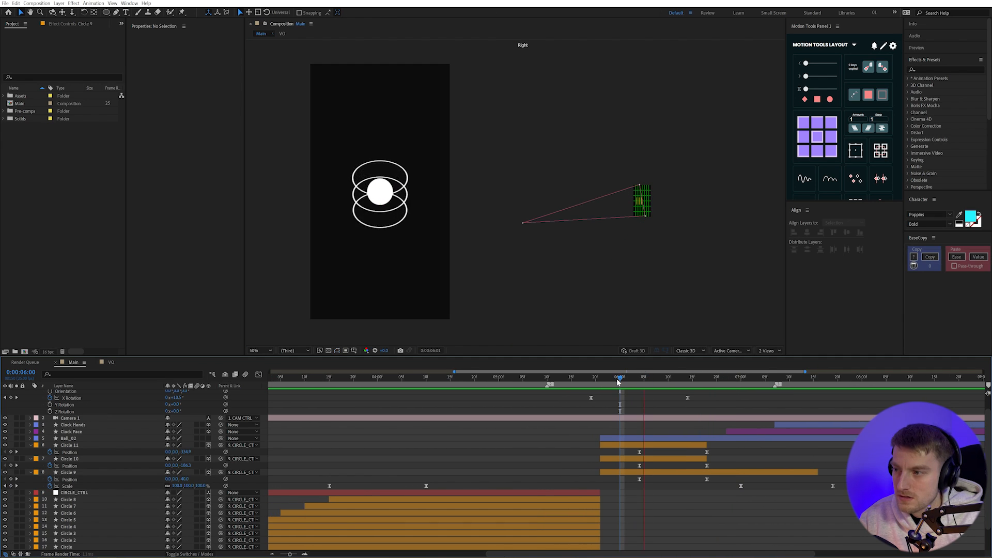
{"action": "left_click", "coordinate": [848, 379]}
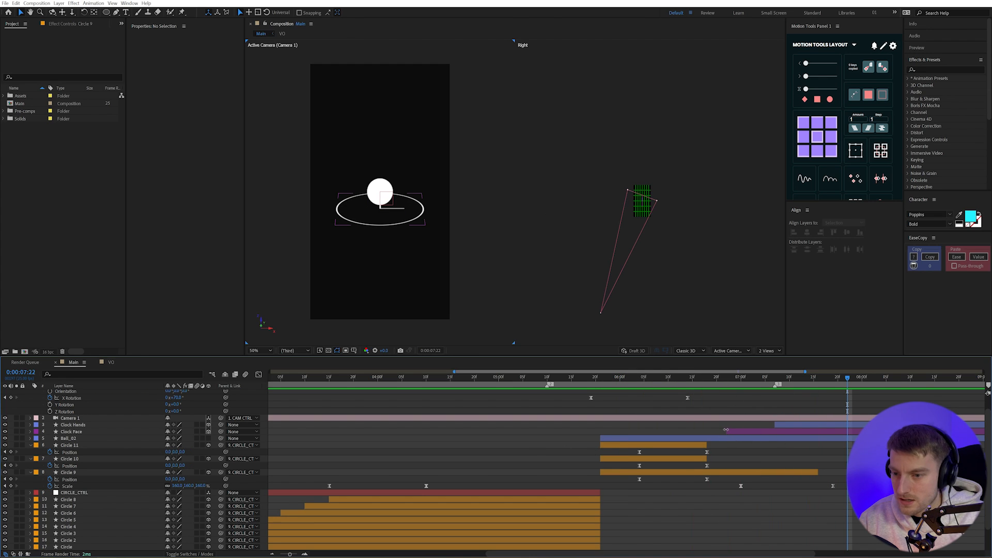
Trim the Clock Face layer's start to near Circle 9's ending Scale keyframe, extend Circle 9 to that keyframe, and preview the handover.
{"action": "left_click", "coordinate": [827, 433]}
{"action": "left_click", "coordinate": [812, 464]}
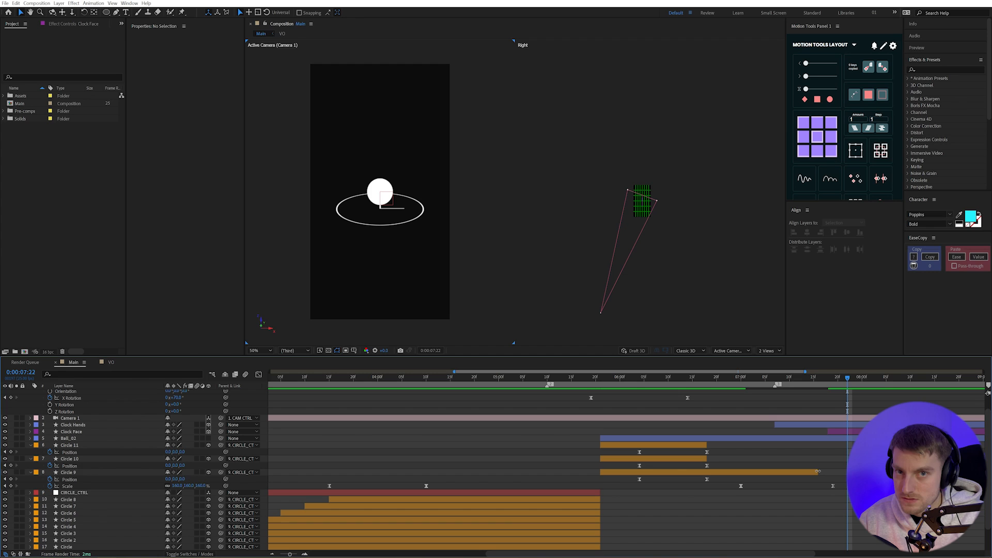
{"action": "left_click_drag", "start_coordinate": [819, 473], "coordinate": [835, 470]}
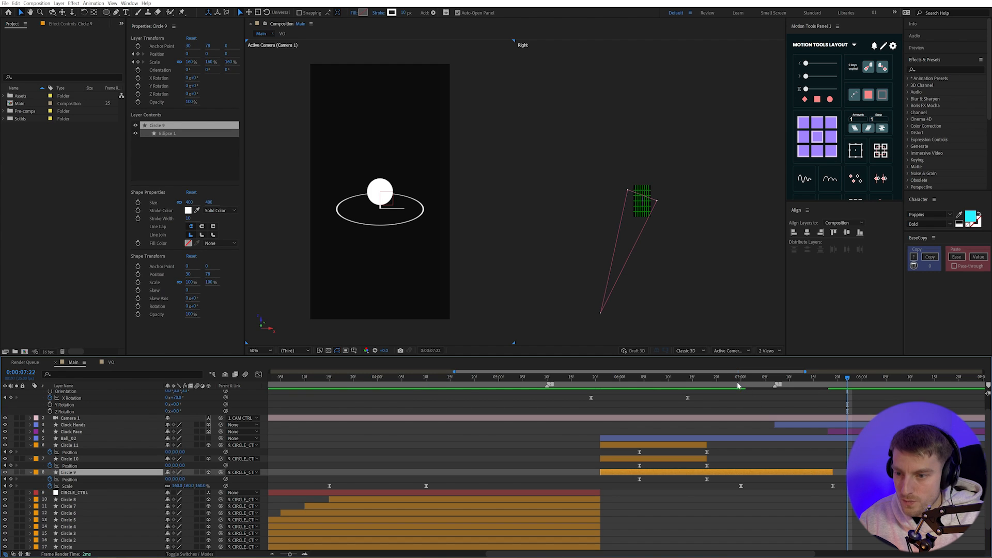
{"action": "left_click", "coordinate": [712, 378]}
{"action": "key", "text": "space"}
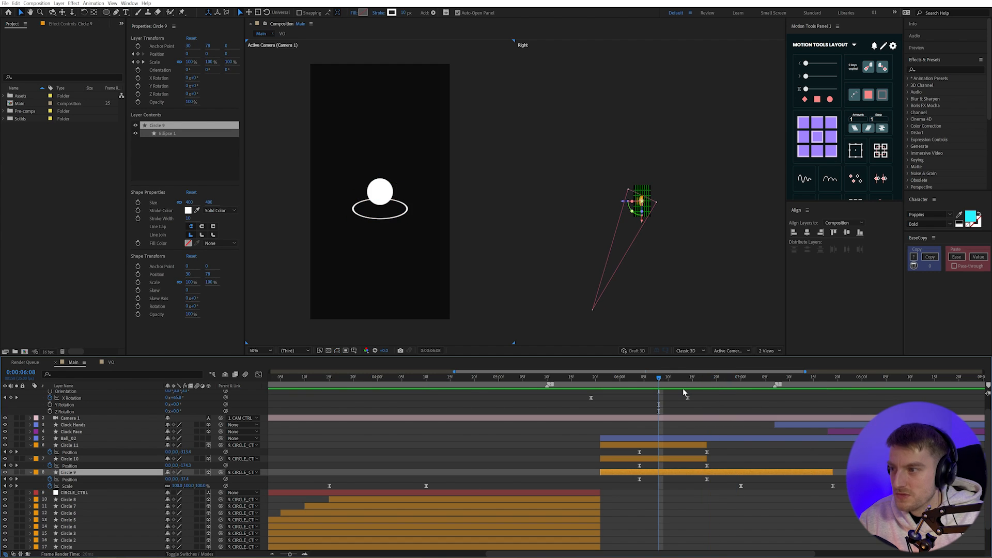
{"action": "left_click", "coordinate": [684, 379]}
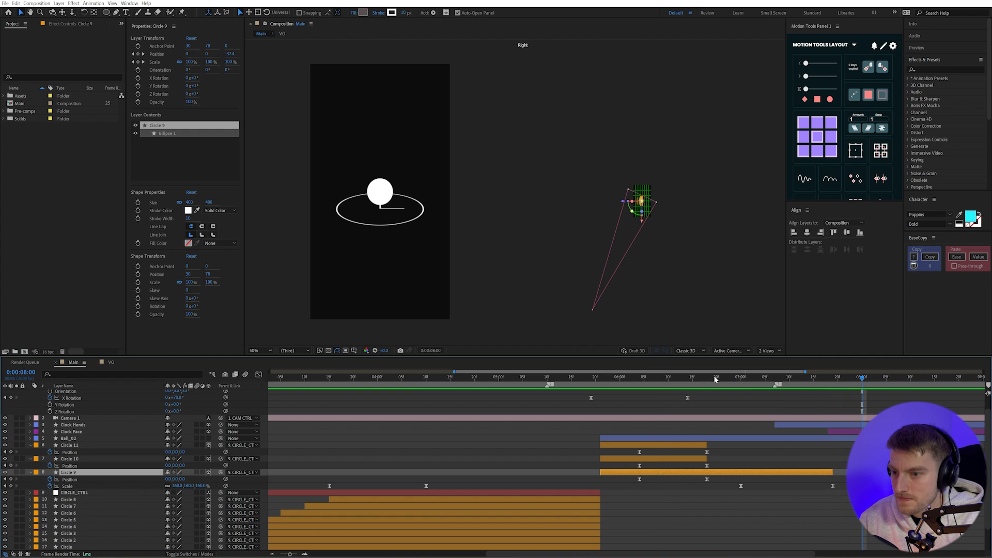
{"action": "left_click", "coordinate": [684, 379]}
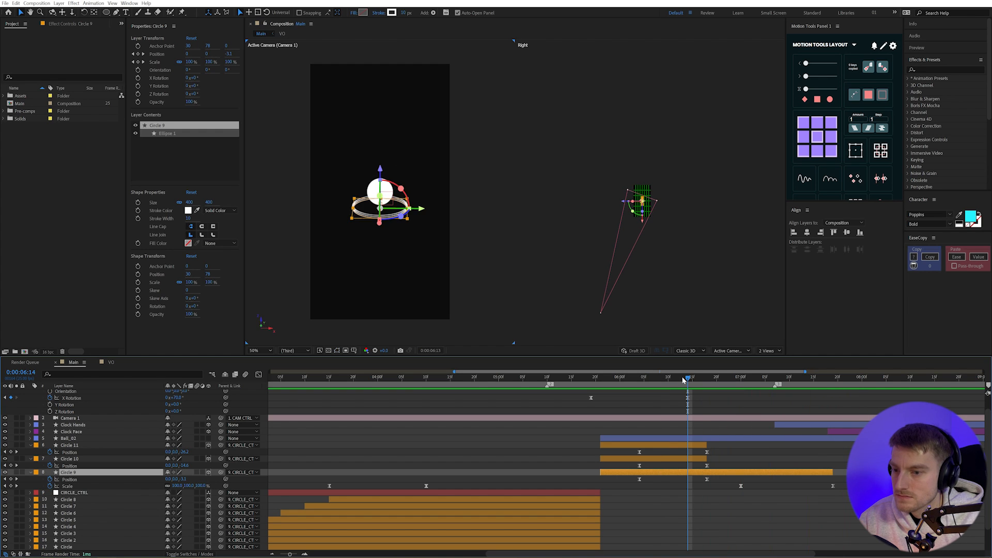
Move Circle 9's last two Scale keyframes ten frames earlier together, shift the ending one to 0:00:07:18, and preview.
{"action": "left_click_drag", "start_coordinate": [684, 378], "coordinate": [765, 379]}
{"action": "left_click", "coordinate": [747, 504]}
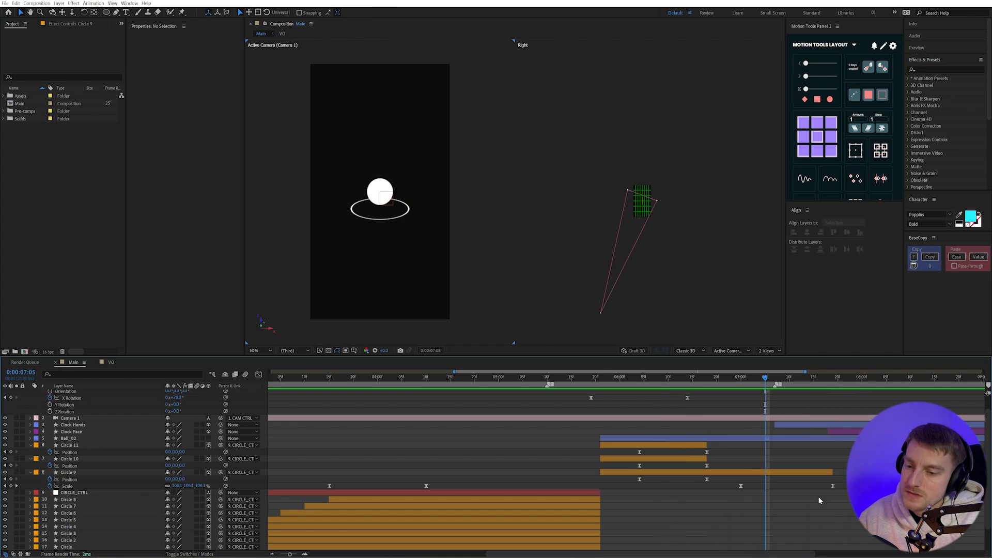
{"action": "left_click_drag", "start_coordinate": [840, 494], "coordinate": [703, 488]}
{"action": "key", "text": "k"}
{"action": "key", "text": "F2"}
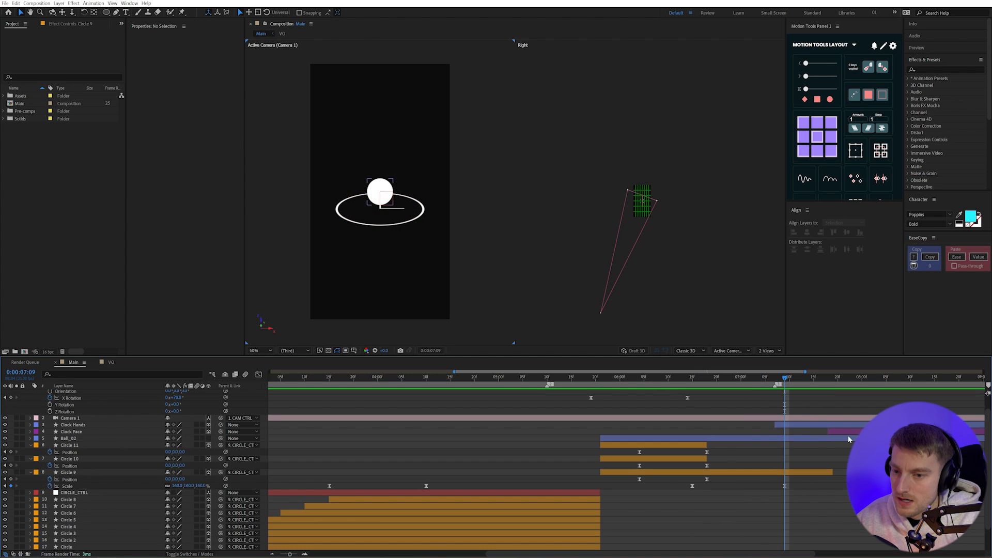
{"action": "key", "text": "semicolon"}
{"action": "left_click_drag", "start_coordinate": [786, 486], "coordinate": [811, 486]}
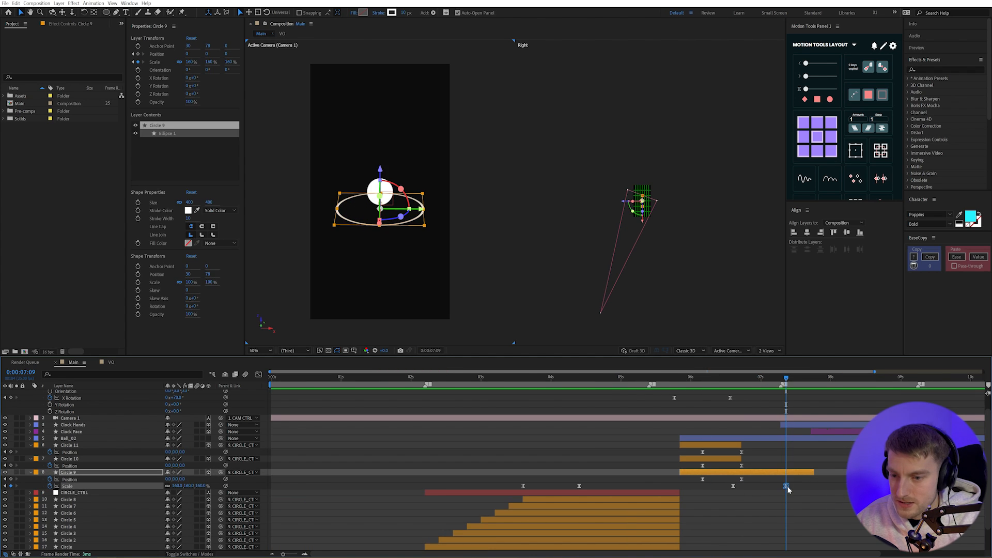
{"action": "key", "text": "space"}
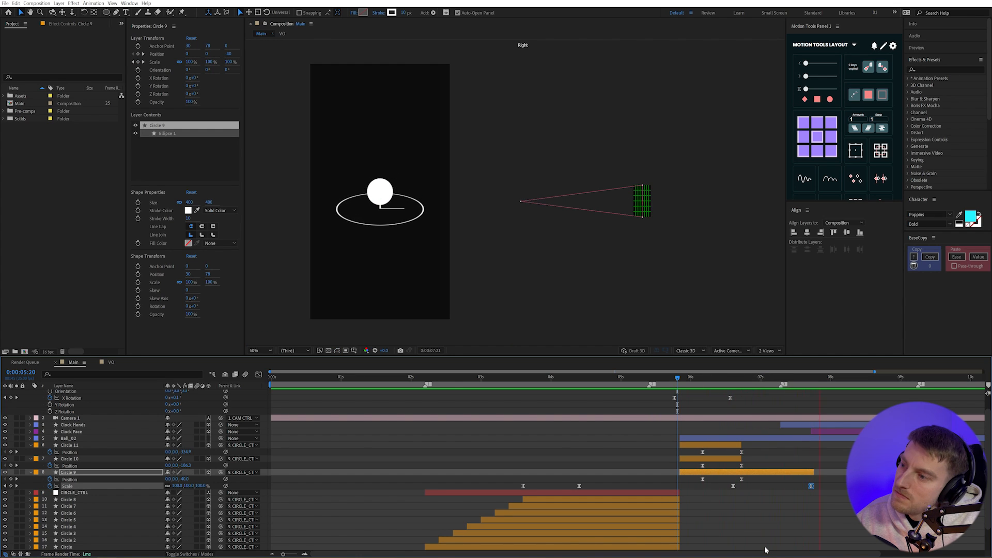
{"action": "key", "text": "space"}
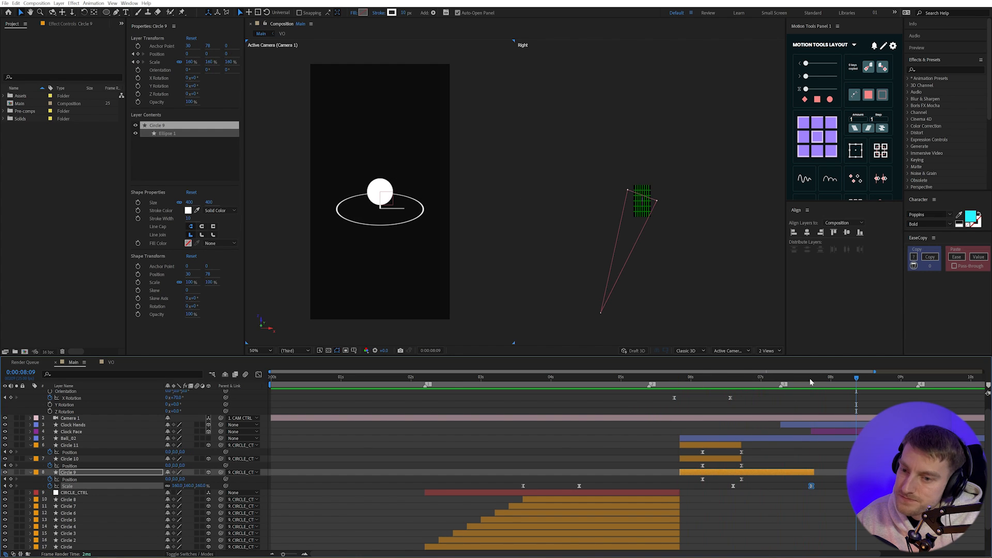
Delete the existing Clock Face layer and rename the Circle 9 layer as Clock Face.
{"action": "left_click", "coordinate": [825, 431]}
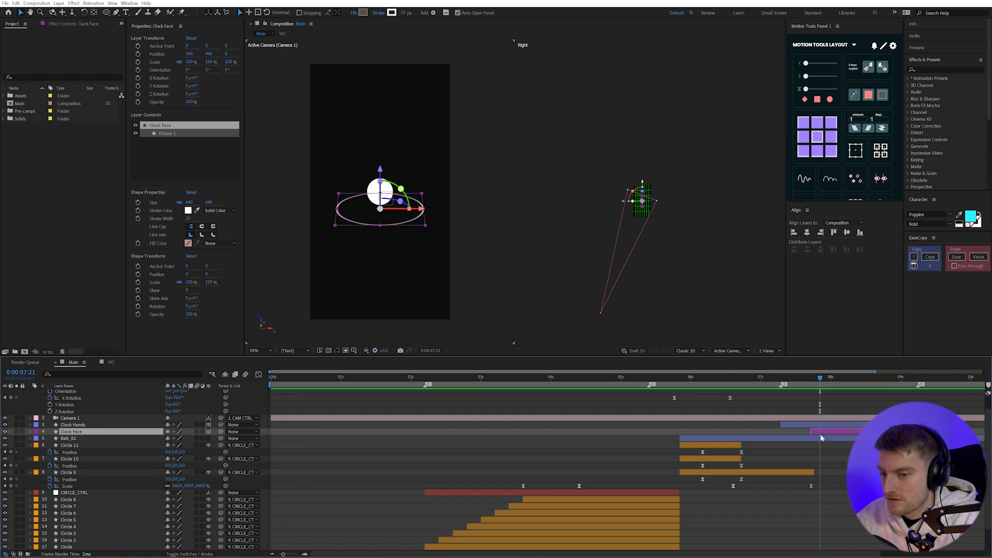
{"action": "key", "text": "Delete"}
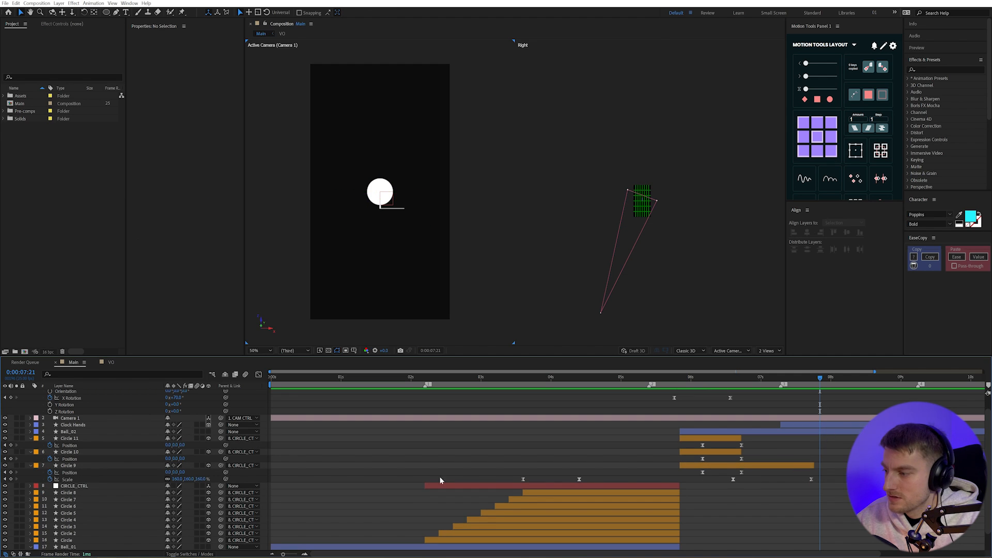
{"action": "left_click", "coordinate": [78, 465]}
{"action": "key", "text": "Return"}
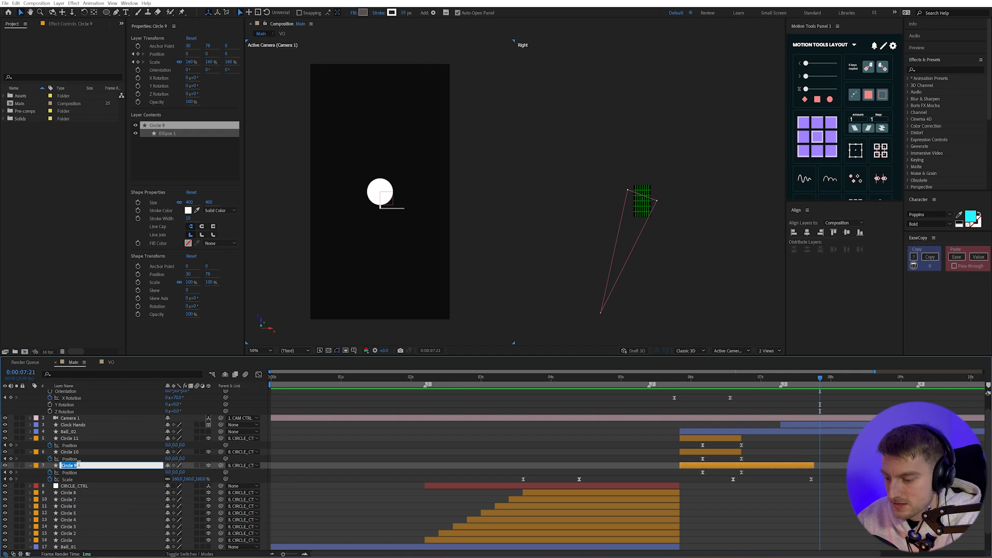
{"action": "type", "text": "Clock Face"}
{"action": "key", "text": "Return"}
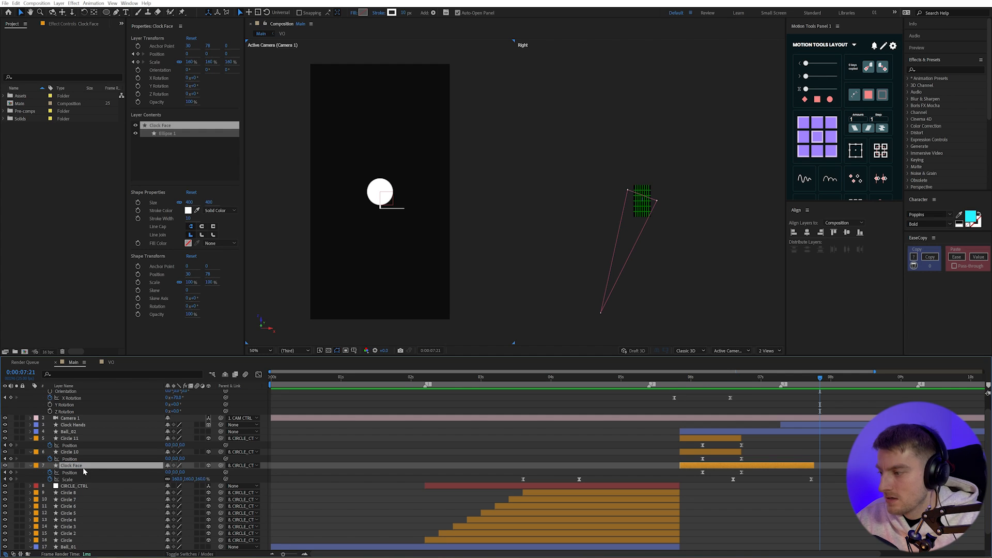
Extend the renamed Clock Face layer's end well past its ending Scale keyframe and set the current time to 0:00:07:18.
{"action": "left_click", "coordinate": [817, 471]}
{"action": "left_click_drag", "start_coordinate": [815, 466], "coordinate": [915, 468]}
{"action": "left_click", "coordinate": [804, 397]}
{"action": "left_click_drag", "start_coordinate": [799, 381], "coordinate": [812, 383]}
{"action": "left_click", "coordinate": [815, 378]}
Examine the Clock Hands layer's path up close, where both hands meet in one L-shaped line.
{"action": "left_click", "coordinate": [96, 426]}
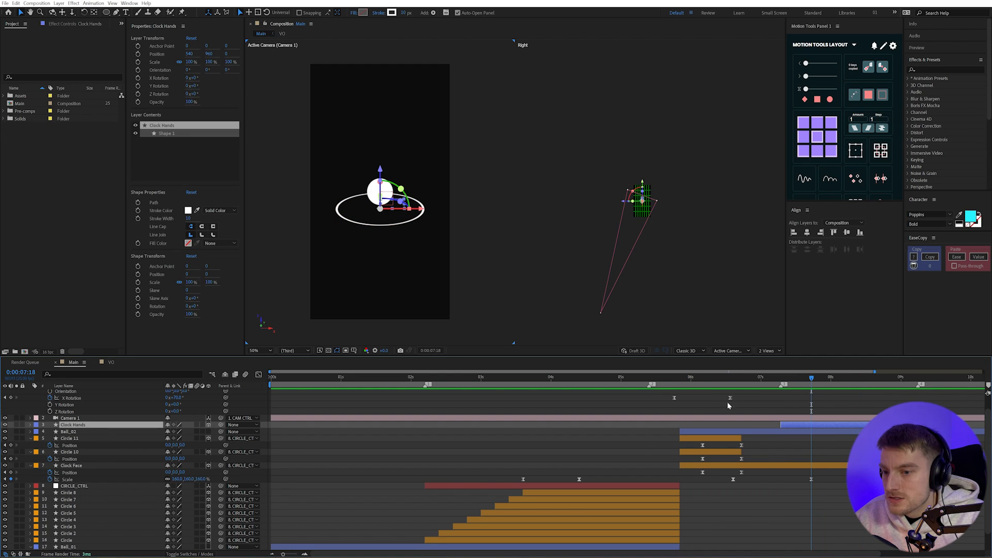
{"action": "key", "text": "period"}
{"action": "key", "text": "period"}
{"action": "key", "text": "period"}
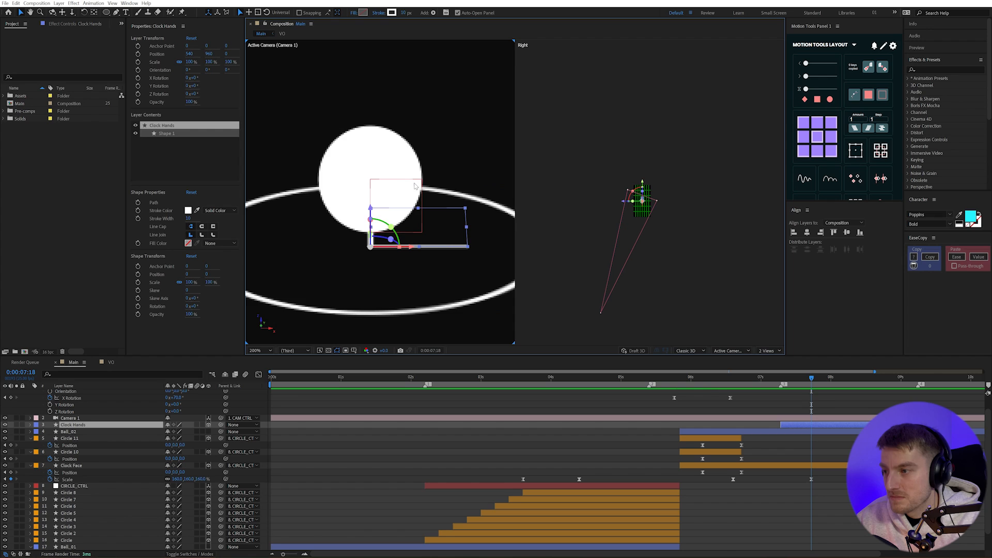
{"action": "key", "text": "comma"}
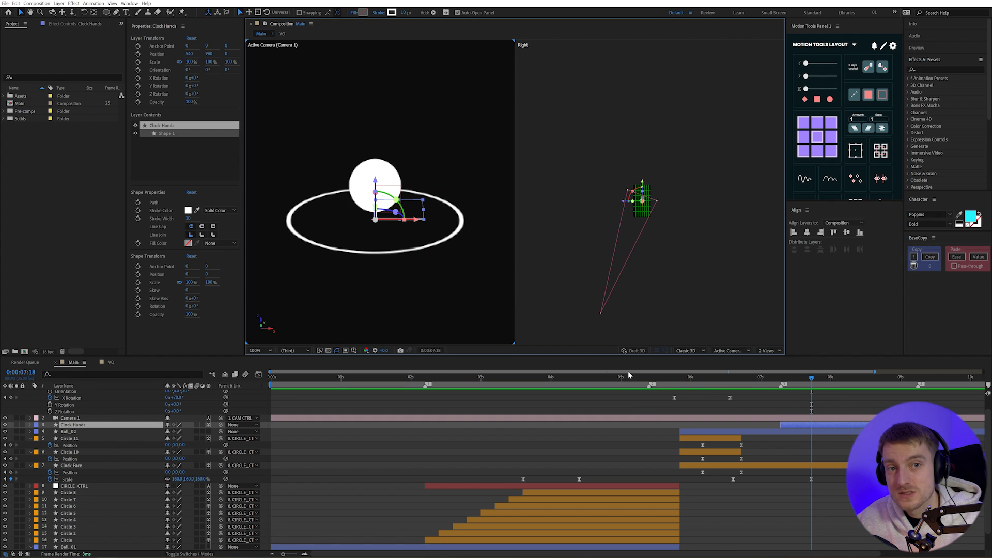
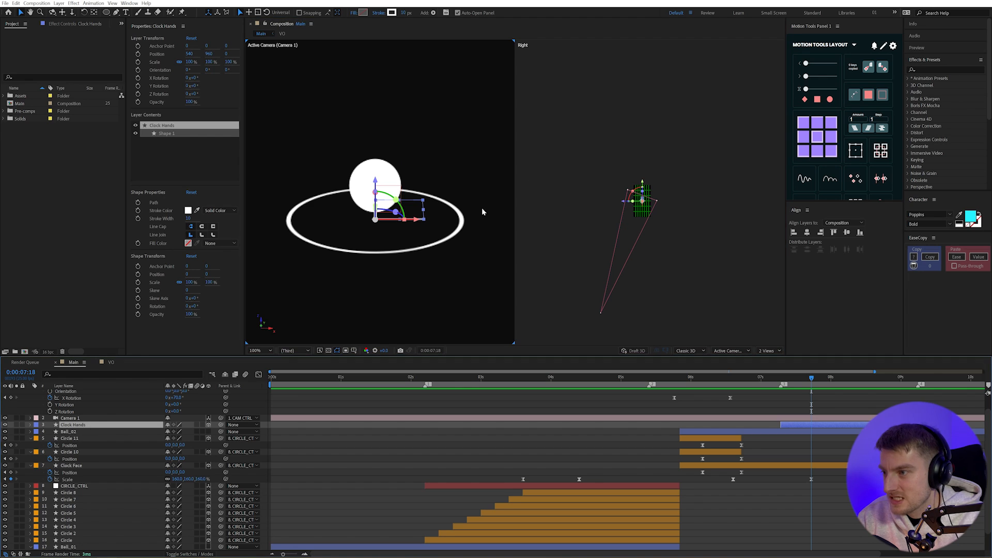
{"action": "key", "text": "u"}
{"action": "key", "text": "u"}
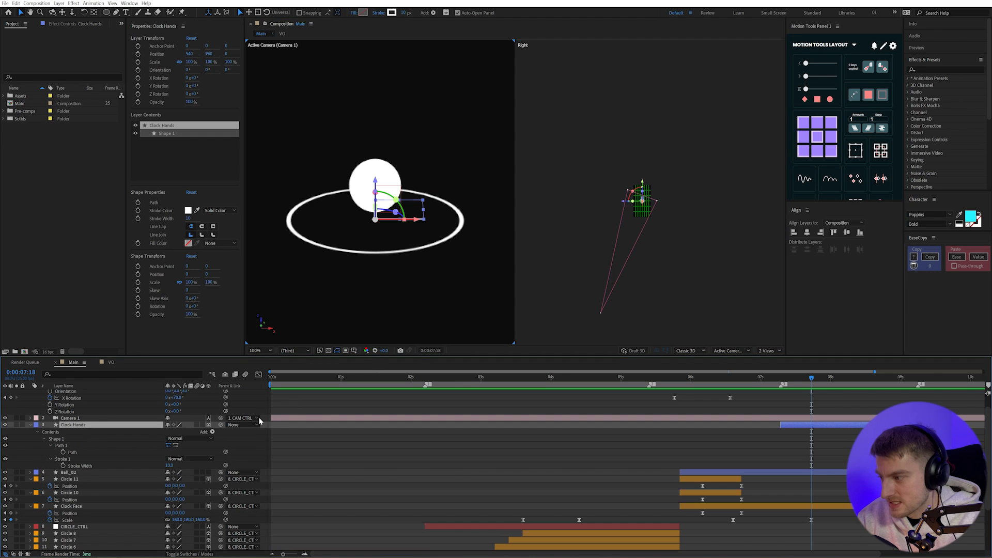
{"action": "left_click", "coordinate": [71, 452]}
{"action": "scroll", "coordinate": [398, 243], "scroll_direction": "up", "scroll_amount": 2}
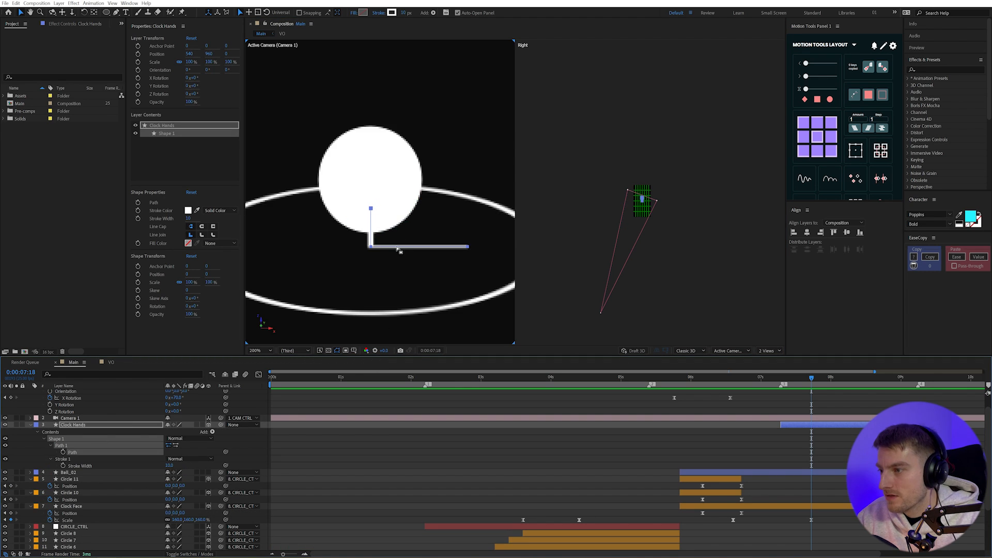
{"action": "left_click_drag", "start_coordinate": [373, 269], "coordinate": [407, 257]}
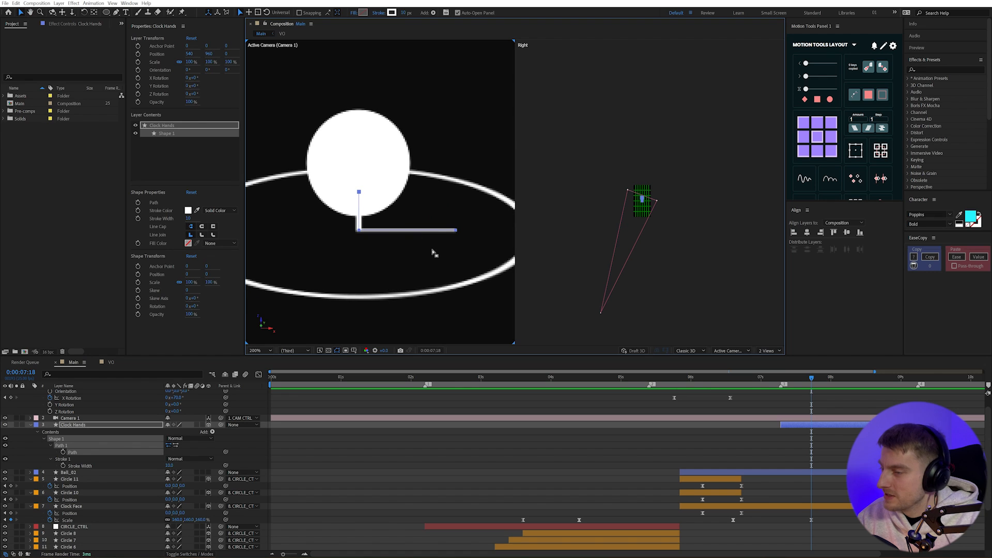
Try rotating both hands together with the Clock Hands layer's Z Rotation, and undo the rotation.
{"action": "left_click", "coordinate": [58, 439]}
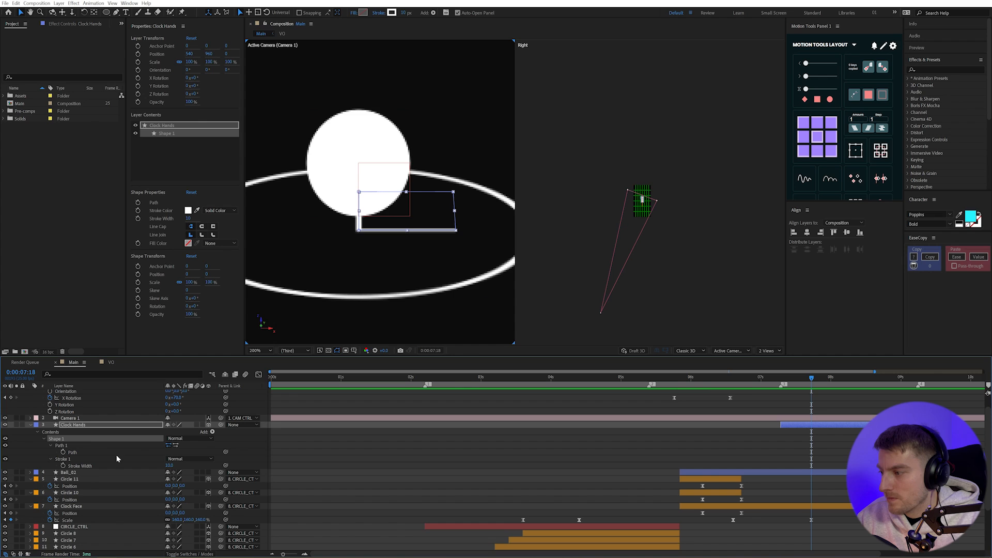
{"action": "key", "text": "r"}
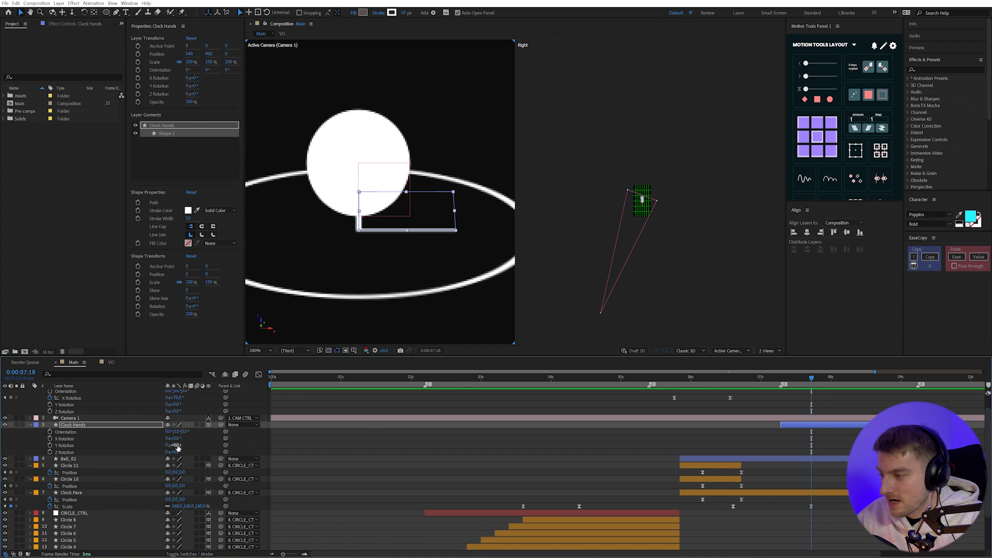
{"action": "left_click_drag", "start_coordinate": [175, 453], "coordinate": [312, 447]}
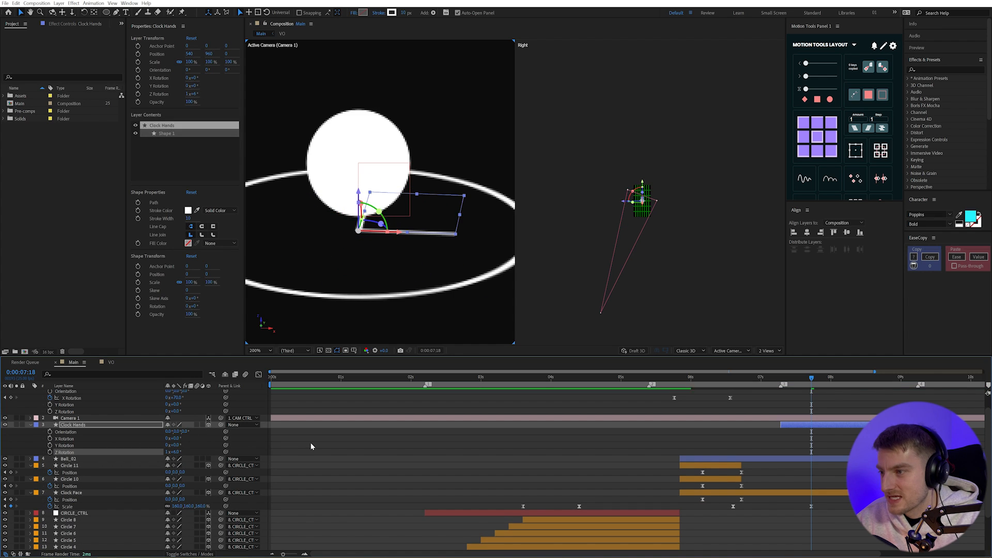
{"action": "key", "text": "ctrl+z"}
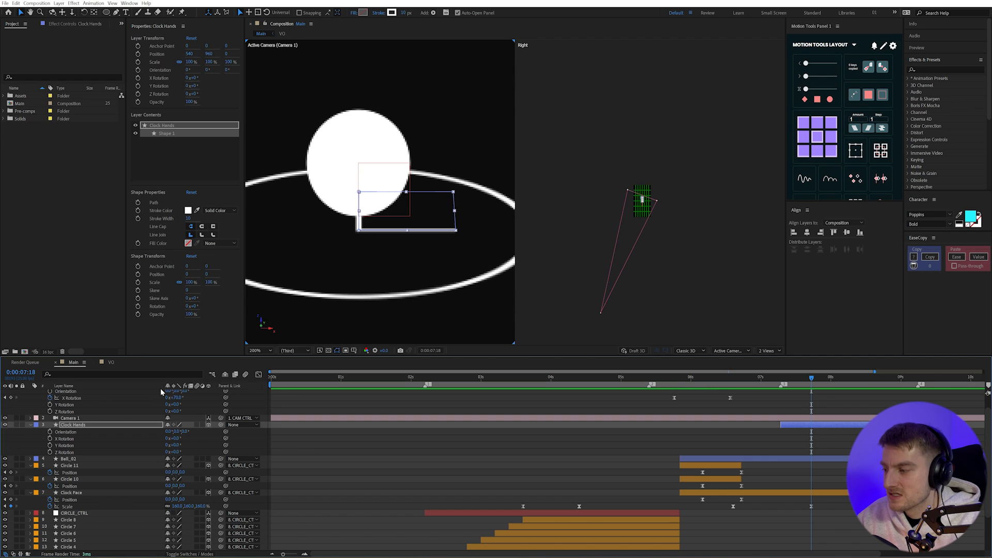
Expand Shape 1's contents in the Clock Hands layer, duplicate the layer, and select the original.
{"action": "left_click", "coordinate": [73, 425]}
{"action": "key", "text": "u"}
{"action": "key", "text": "u"}
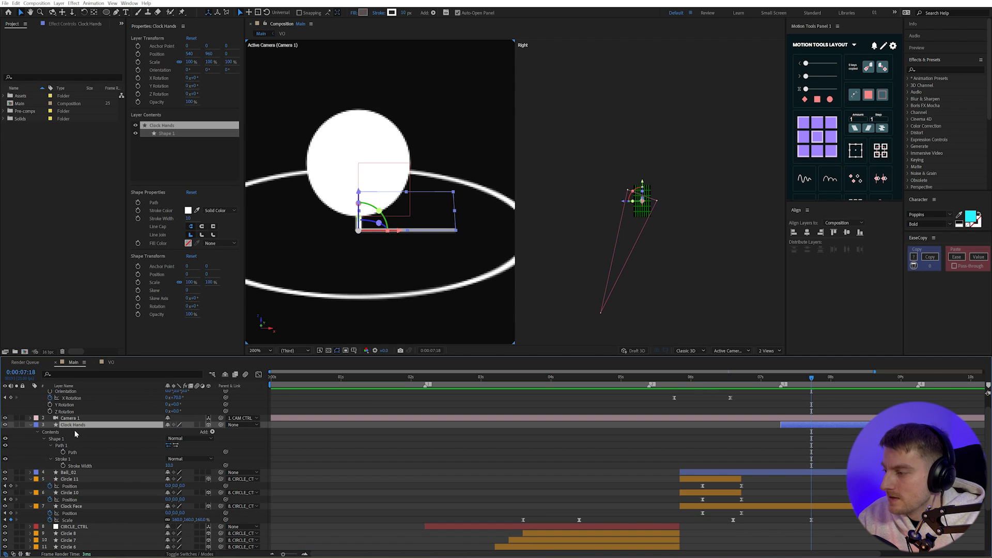
{"action": "left_click", "coordinate": [58, 439]}
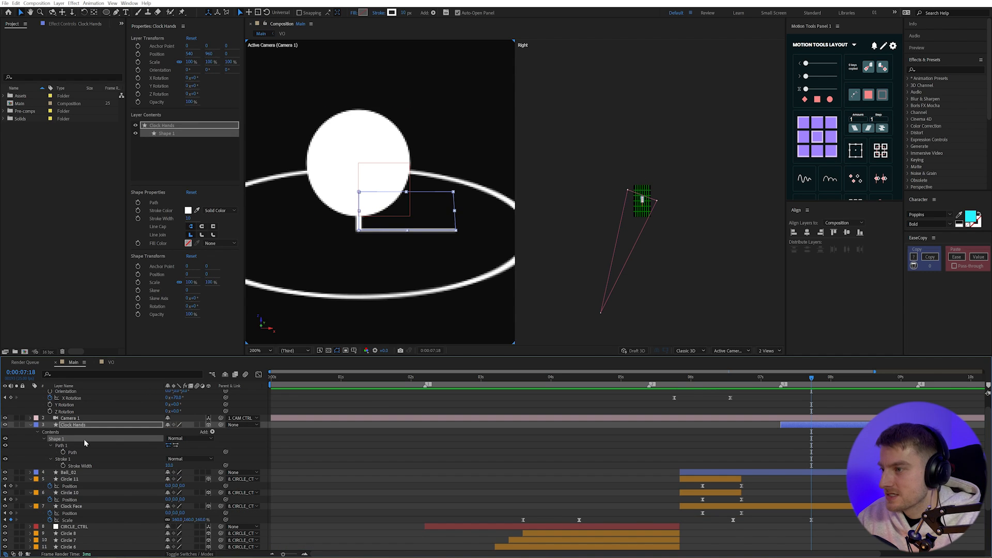
{"action": "double_click", "coordinate": [83, 439]}
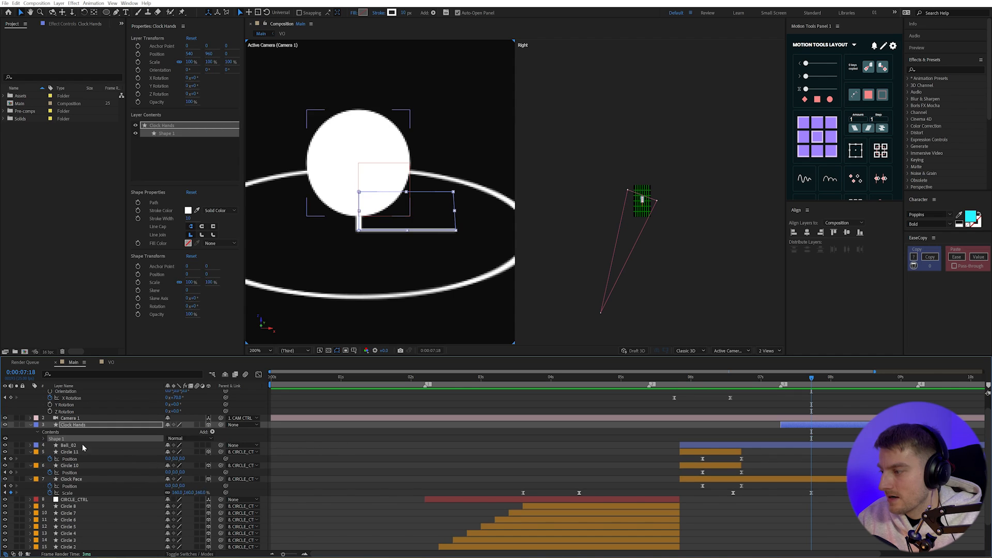
{"action": "left_click", "coordinate": [44, 439]}
{"action": "left_click", "coordinate": [72, 427]}
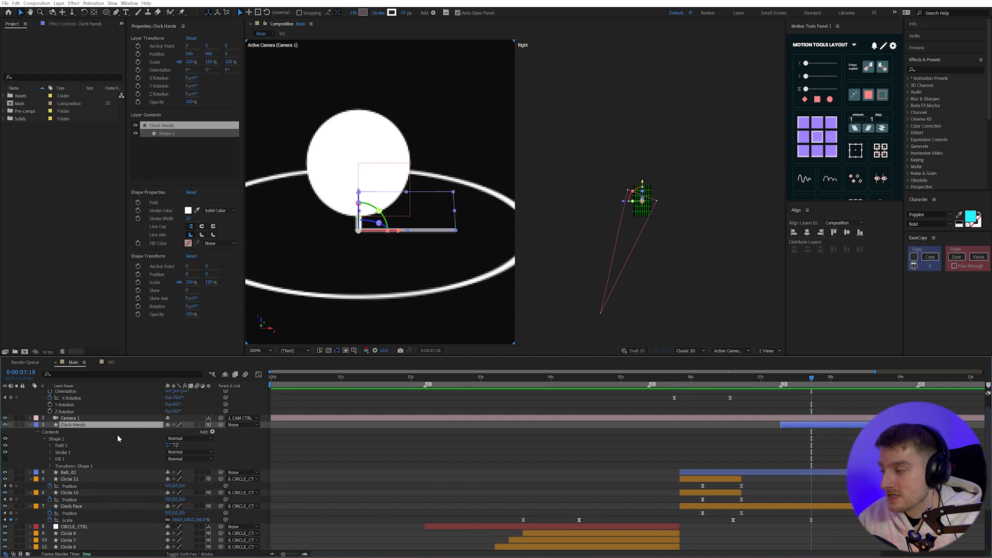
{"action": "key", "text": "ctrl+d"}
{"action": "left_click", "coordinate": [88, 431]}
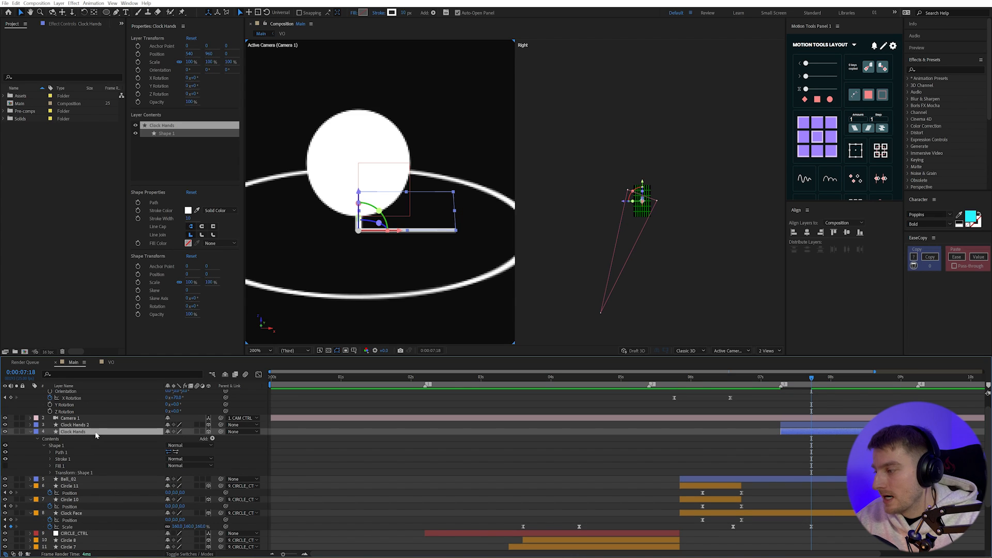
Delete the horizontal hand's outer end point from the original Clock Hands path, leaving only the vertical hand.
{"action": "left_click", "coordinate": [50, 452]}
{"action": "left_click", "coordinate": [61, 453]}
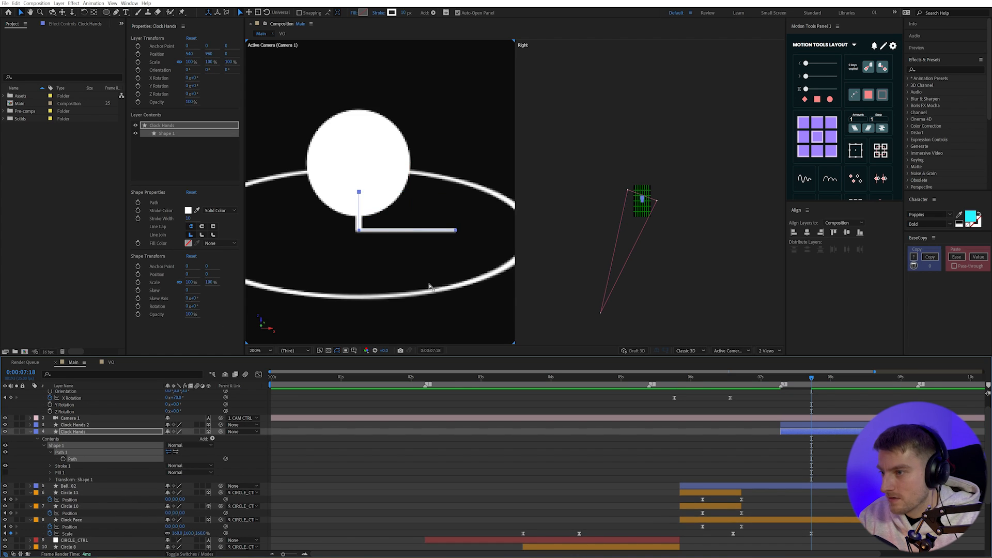
{"action": "left_click_drag", "start_coordinate": [447, 228], "coordinate": [455, 231]}
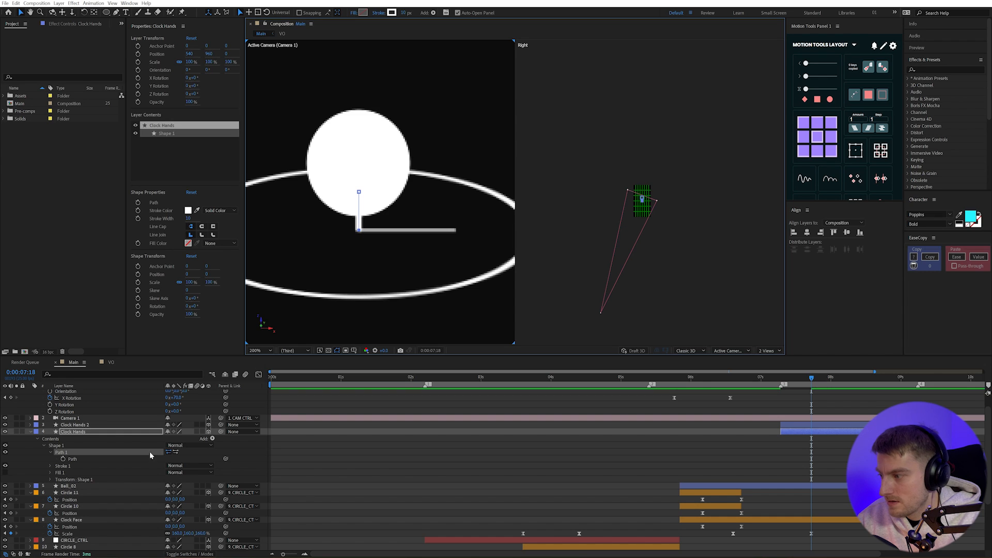
Delete the vertical hand's end point from the Clock Hands 2 path, leaving only the horizontal hand.
{"action": "left_click", "coordinate": [102, 426]}
{"action": "key", "text": "u"}
{"action": "key", "text": "u"}
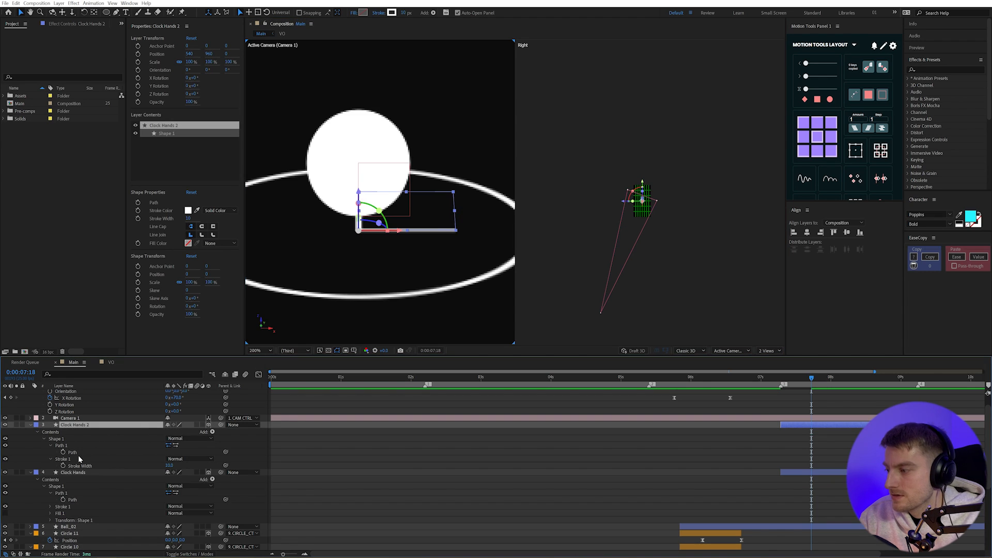
{"action": "left_click", "coordinate": [72, 452]}
{"action": "left_click", "coordinate": [358, 193]}
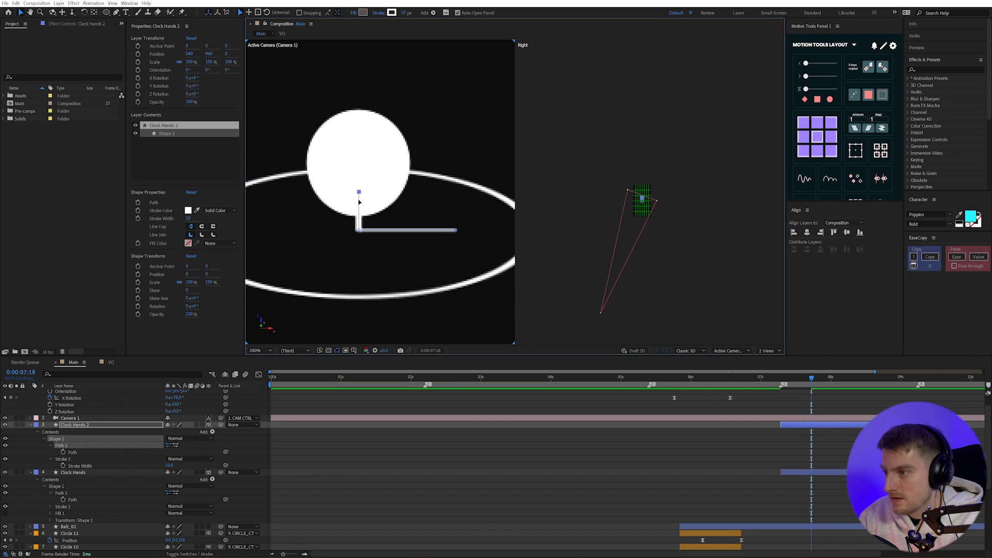
{"action": "left_click_drag", "start_coordinate": [358, 194], "coordinate": [359, 219]}
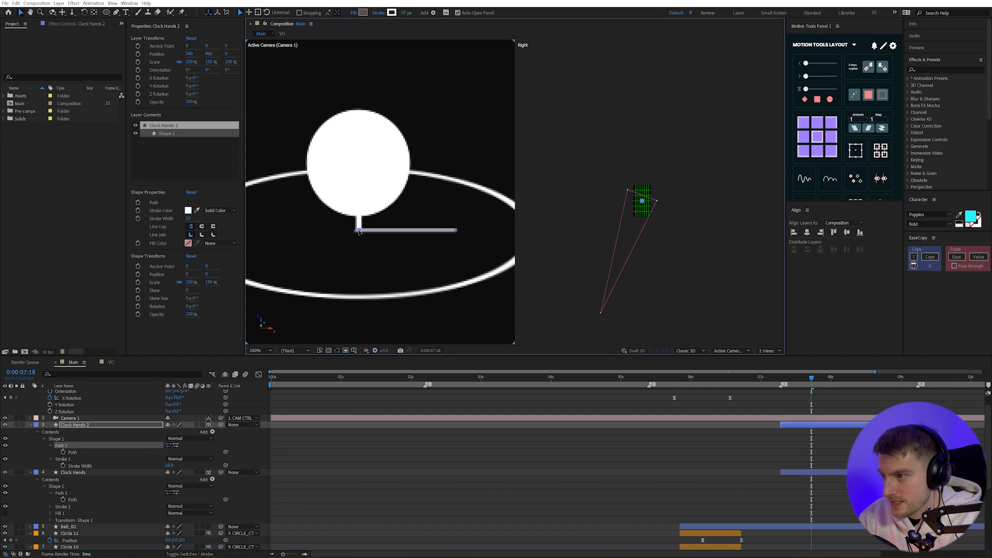
Rename the Clock Hands 2 layer as Minute Hand and the Clock Hands layer as Hour Hand.
{"action": "key", "text": "comma"}
{"action": "key", "text": "comma"}
{"action": "left_click", "coordinate": [845, 391]}
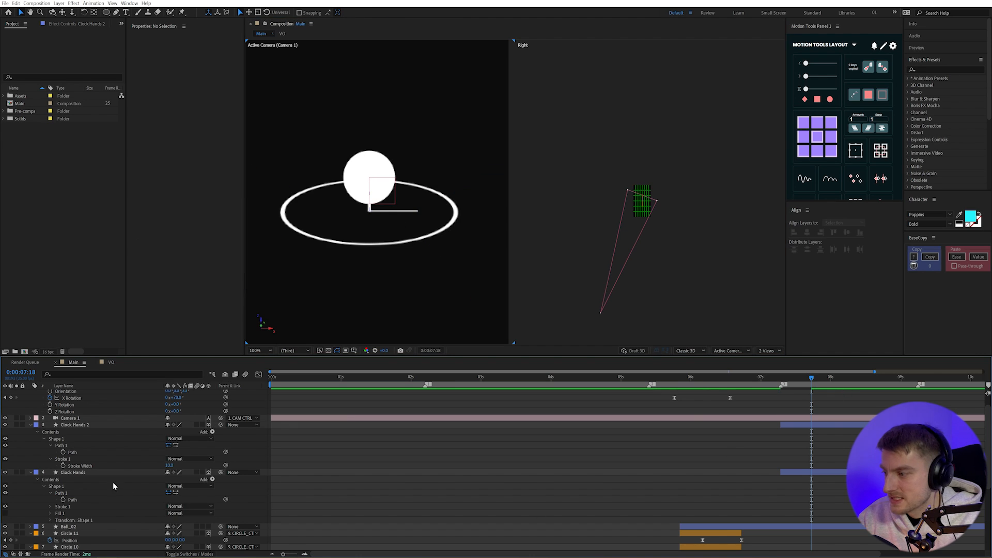
{"action": "left_click", "coordinate": [101, 429]}
{"action": "key", "text": "Return"}
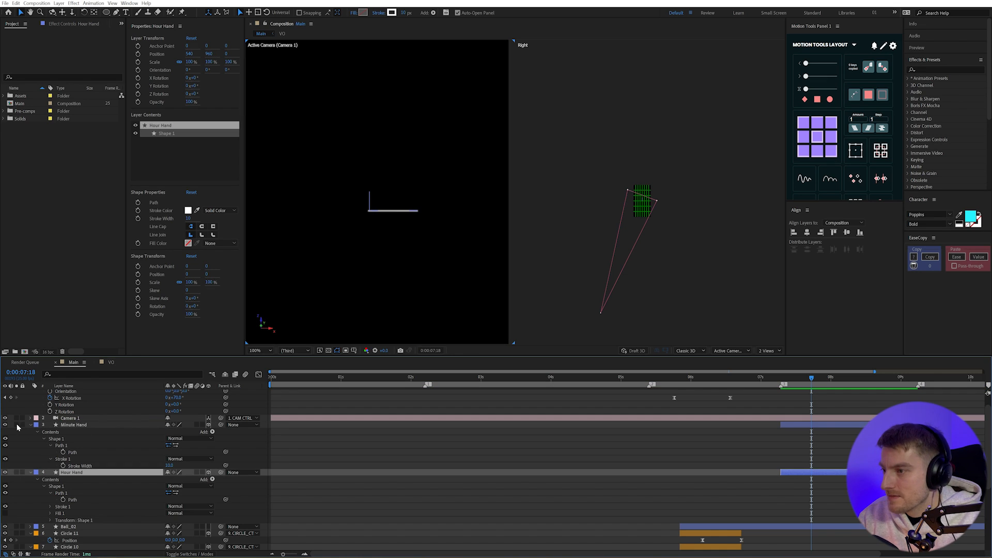
{"action": "left_click", "coordinate": [780, 250]}
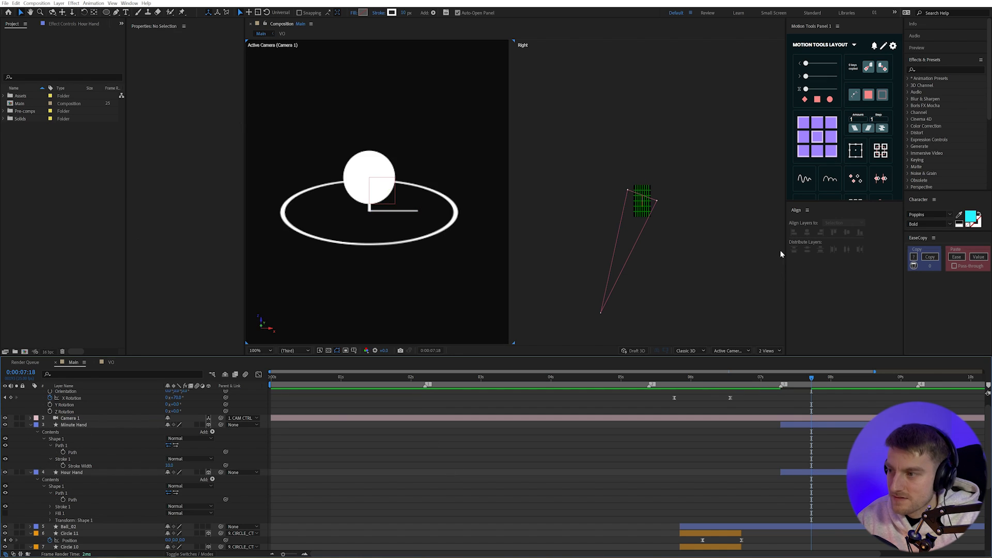
Set the current time to 0:00:07:24 and turn off 3D for both the Minute Hand and Hour Hand layers.
{"action": "left_click_drag", "start_coordinate": [805, 381], "coordinate": [828, 393]}
{"action": "left_click", "coordinate": [75, 473]}
{"action": "left_click", "coordinate": [155, 425], "text": "shift"}
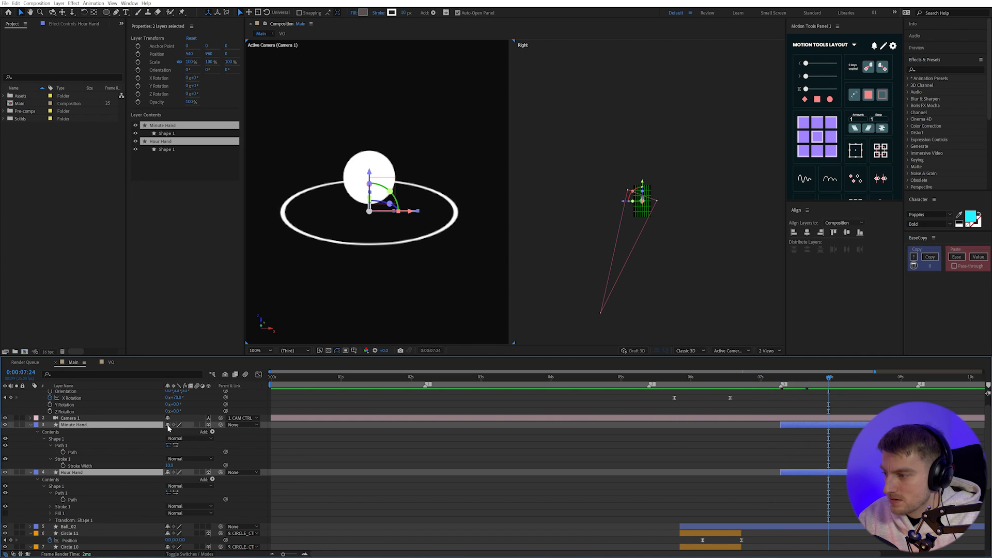
{"action": "left_click", "coordinate": [209, 425]}
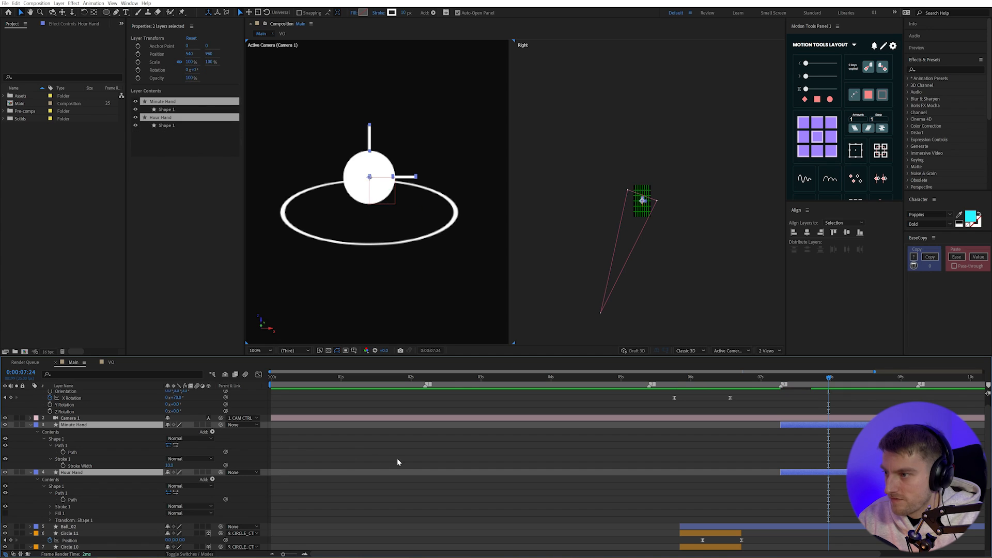
{"action": "left_click", "coordinate": [209, 425]}
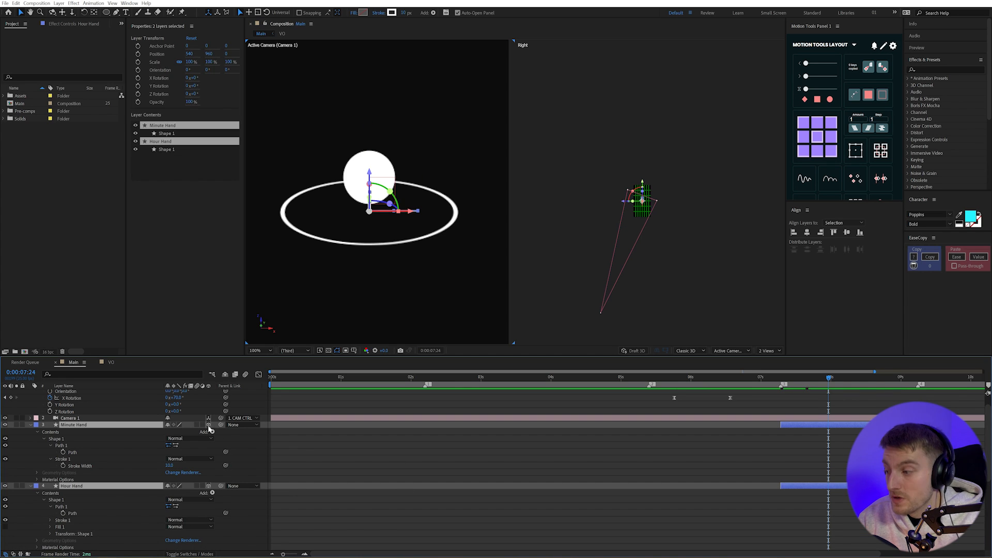
{"action": "left_click", "coordinate": [209, 425]}
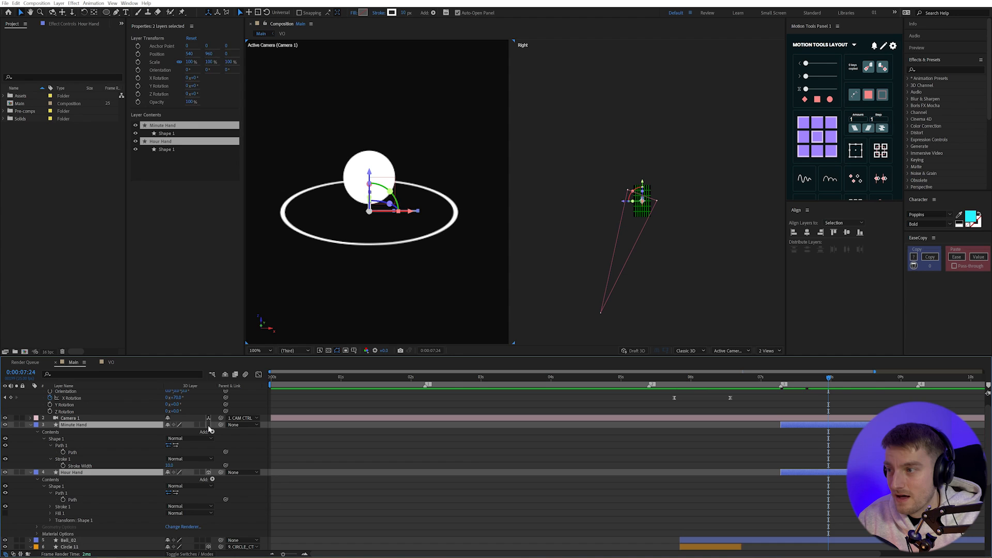
{"action": "left_click", "coordinate": [649, 477]}
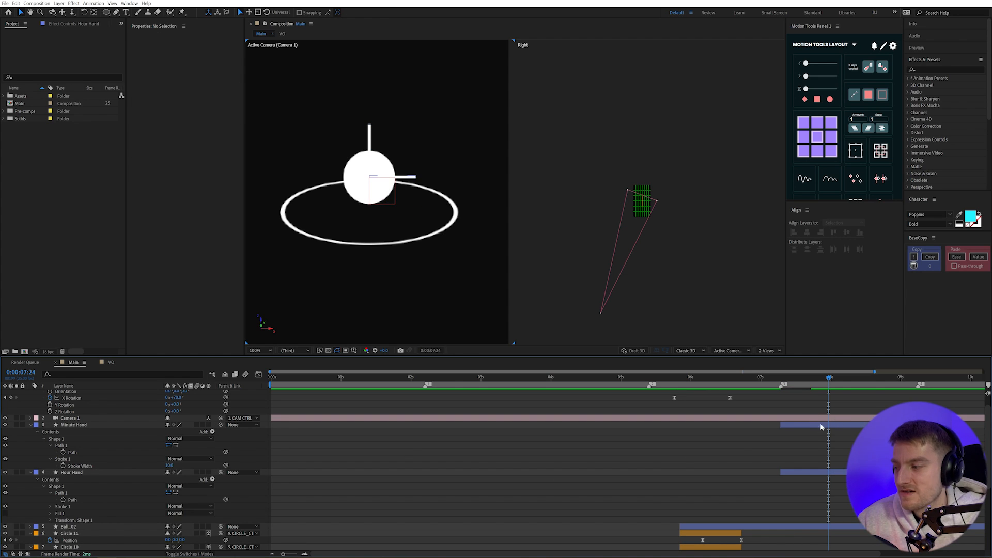
{"action": "left_click", "coordinate": [89, 426]}
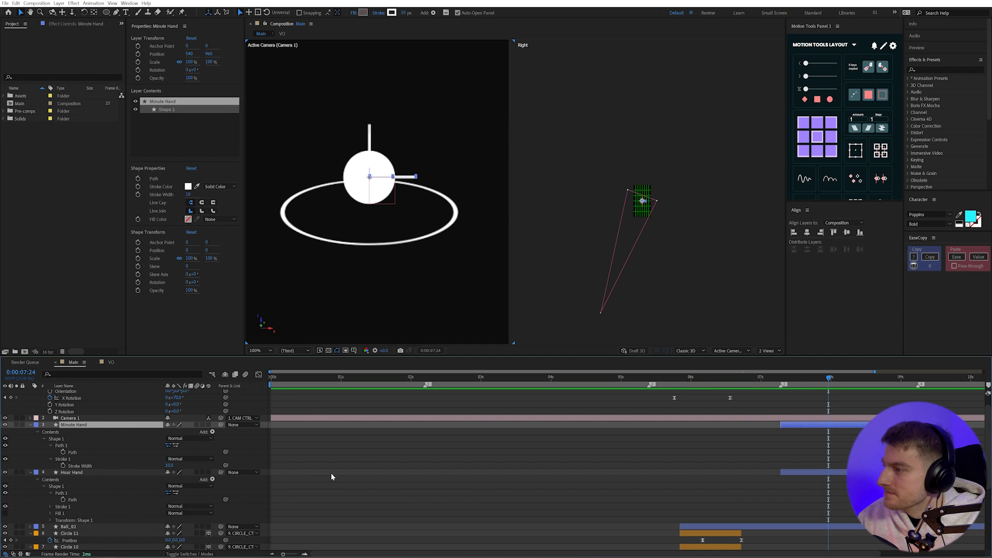
{"action": "left_click", "coordinate": [67, 474]}
{"action": "left_click", "coordinate": [93, 425]}
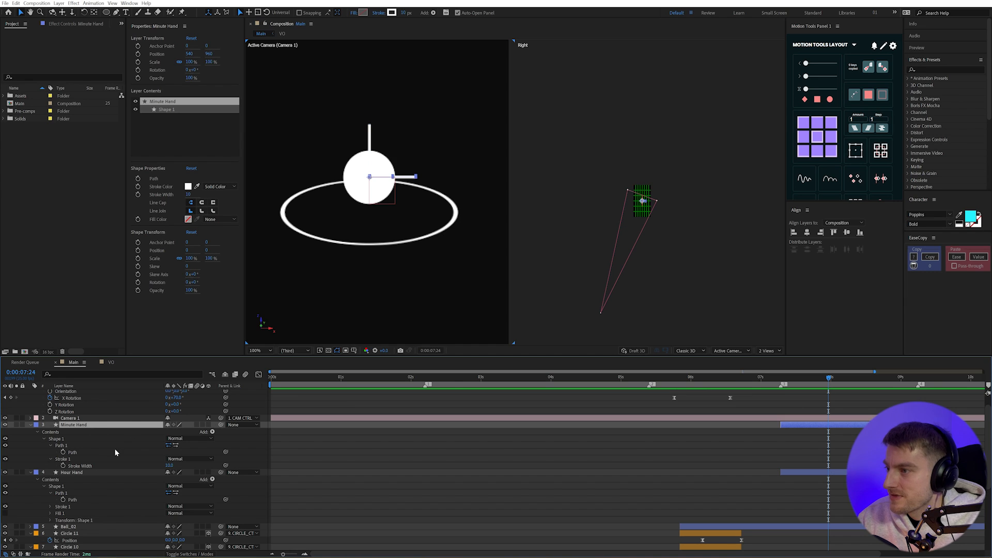
{"action": "left_click", "coordinate": [116, 453]}
{"action": "left_click", "coordinate": [98, 433]}
{"action": "left_click", "coordinate": [290, 439]}
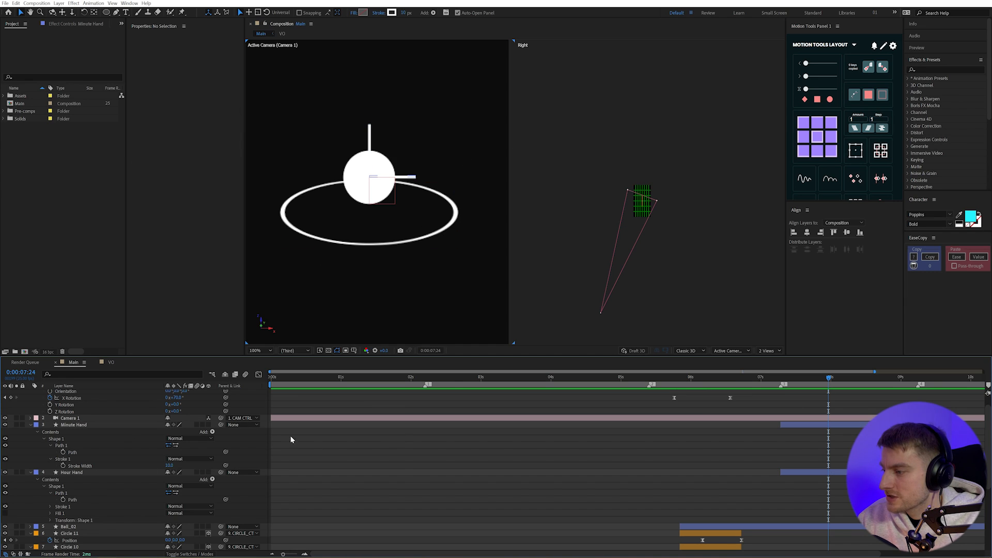
Select the Minute Hand layer and move the current time to its start at 0:00:07:07.
{"action": "left_click", "coordinate": [82, 419]}
{"action": "left_click", "coordinate": [96, 425]}
{"action": "key", "text": "j"}
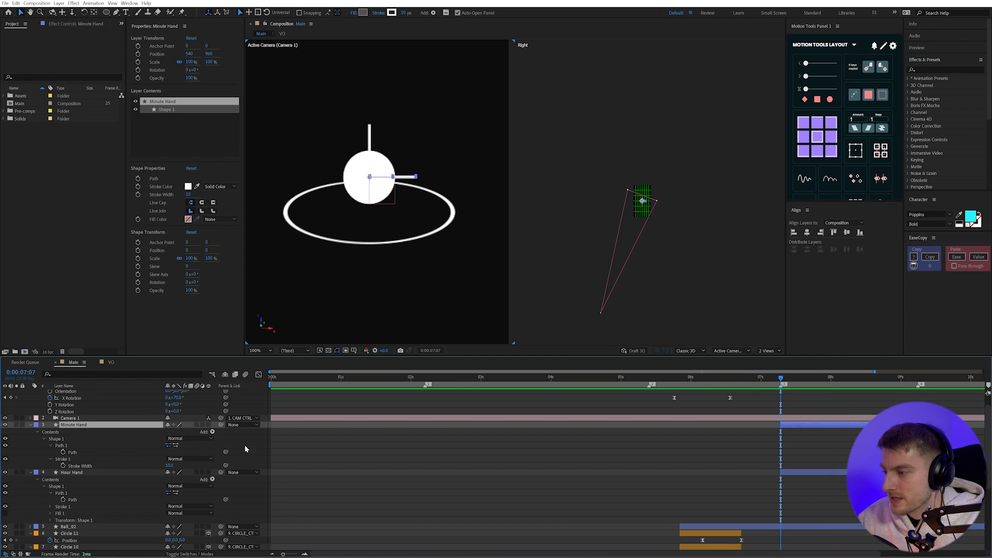
Add a Trim Paths operator to the Minute Hand shape layer and expand its properties.
{"action": "left_click", "coordinate": [246, 448]}
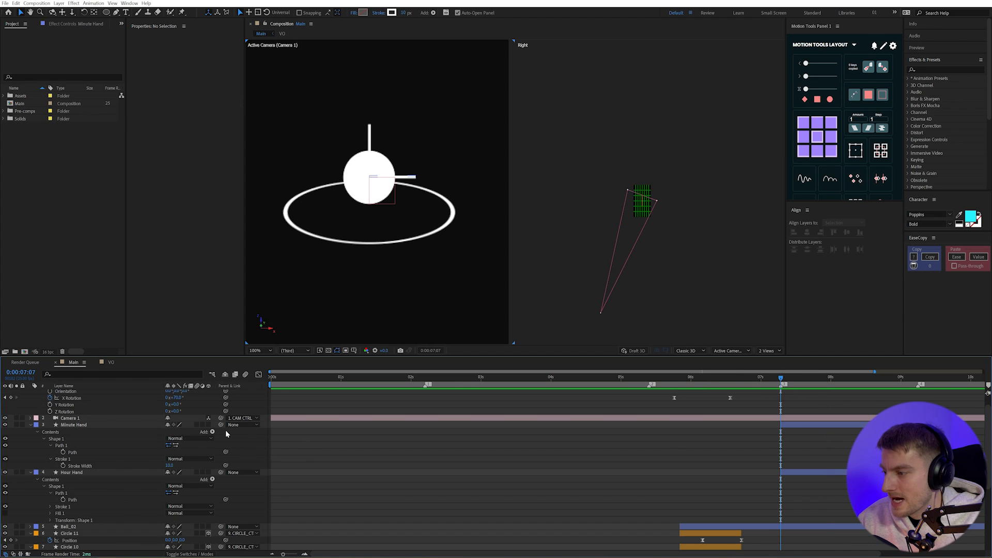
{"action": "left_click", "coordinate": [212, 432]}
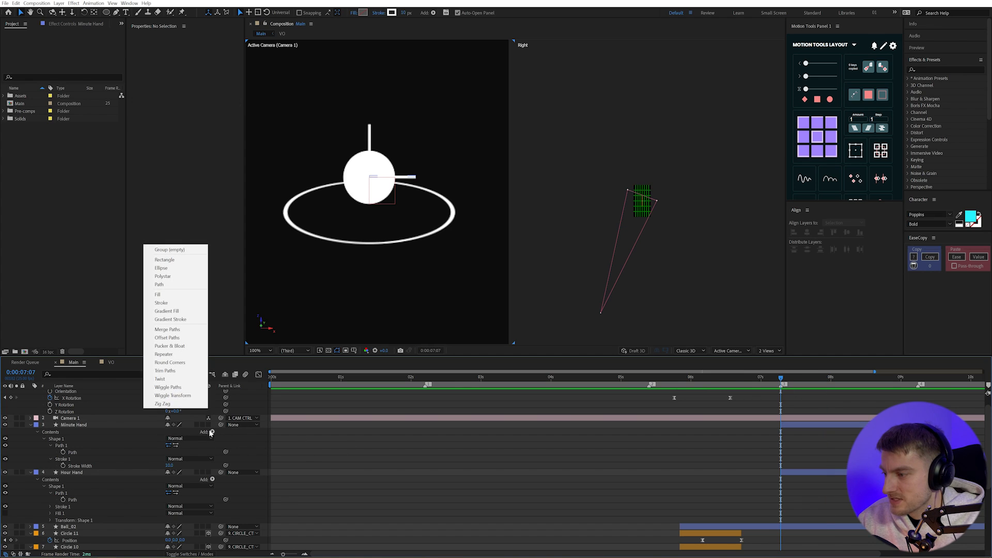
{"action": "left_click", "coordinate": [166, 370]}
{"action": "left_click", "coordinate": [43, 473]}
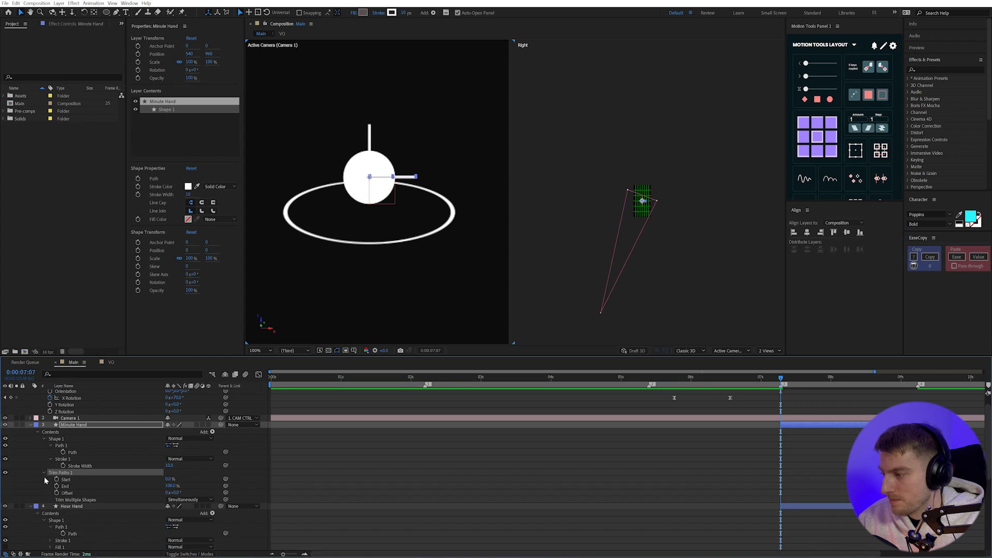
Keyframe the Minute Hand's Trim Paths End from 0% at 0:00:07:07 to 100% at 0:00:08:03, applying Easy Ease to both keyframes.
{"action": "left_click", "coordinate": [57, 486]}
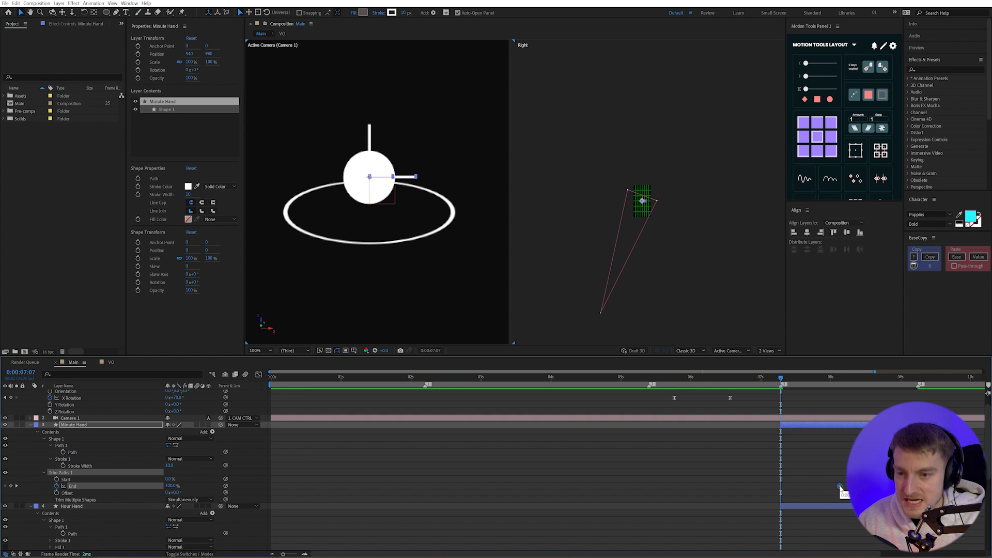
{"action": "left_click", "coordinate": [172, 485]}
{"action": "type", "text": "0"}
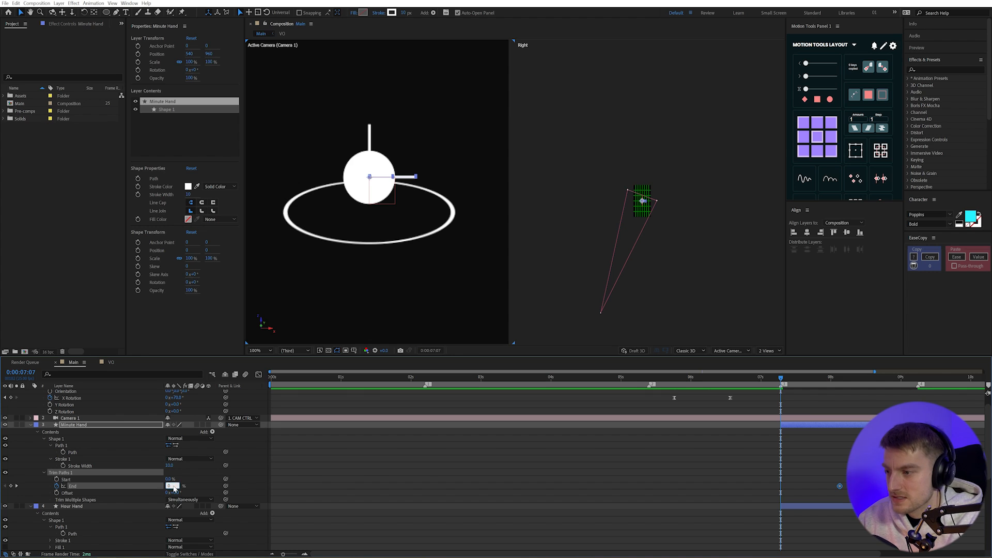
{"action": "key", "text": "Return"}
{"action": "left_click_drag", "start_coordinate": [858, 475], "coordinate": [745, 488]}
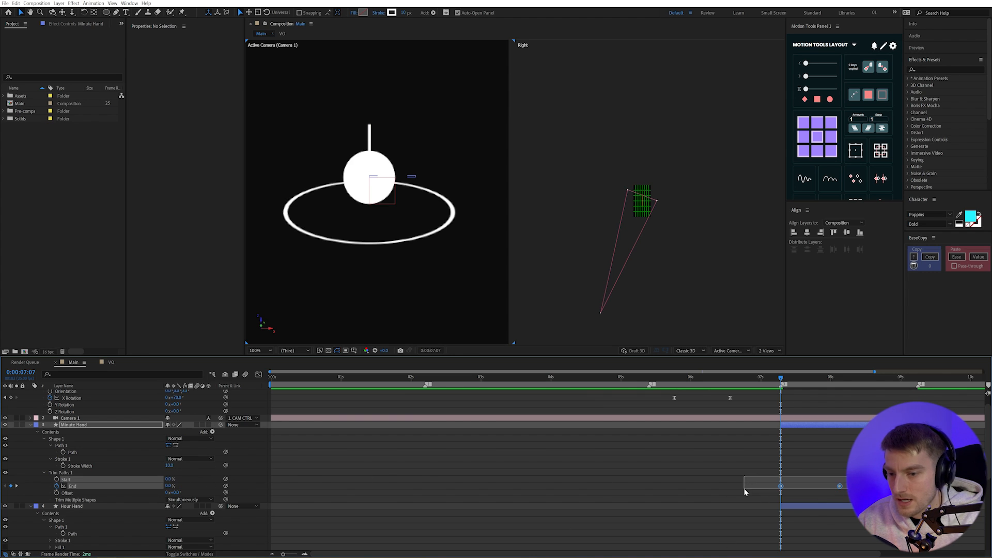
{"action": "key", "text": "F9"}
Copy the Minute Hand's animated Trim Paths onto the Hour Hand layer, reveal its keyframes and preview both hands growing.
{"action": "scroll", "coordinate": [755, 489], "scroll_direction": "down", "scroll_amount": 4}
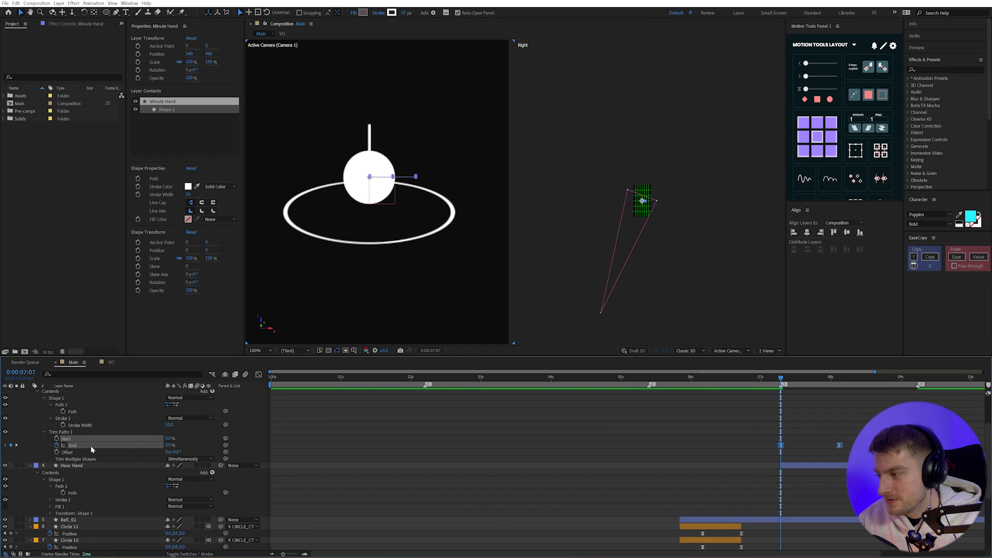
{"action": "left_click", "coordinate": [59, 433]}
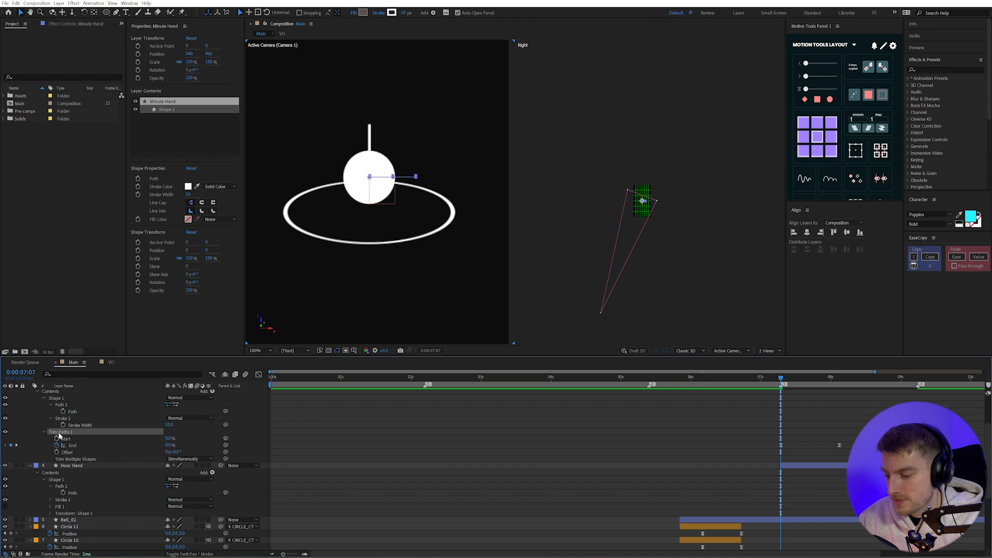
{"action": "left_click", "coordinate": [79, 465]}
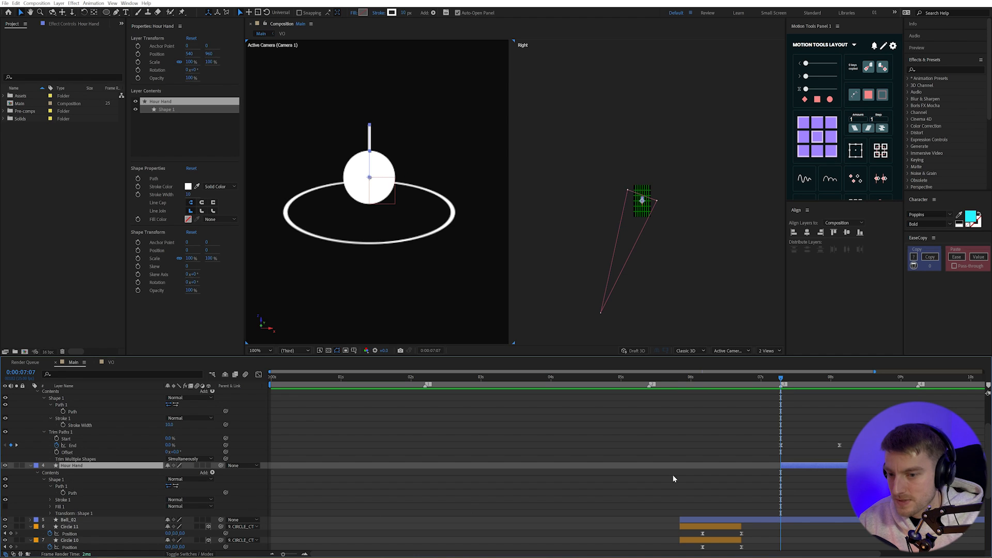
{"action": "key", "text": "ctrl+v"}
{"action": "key", "text": "u"}
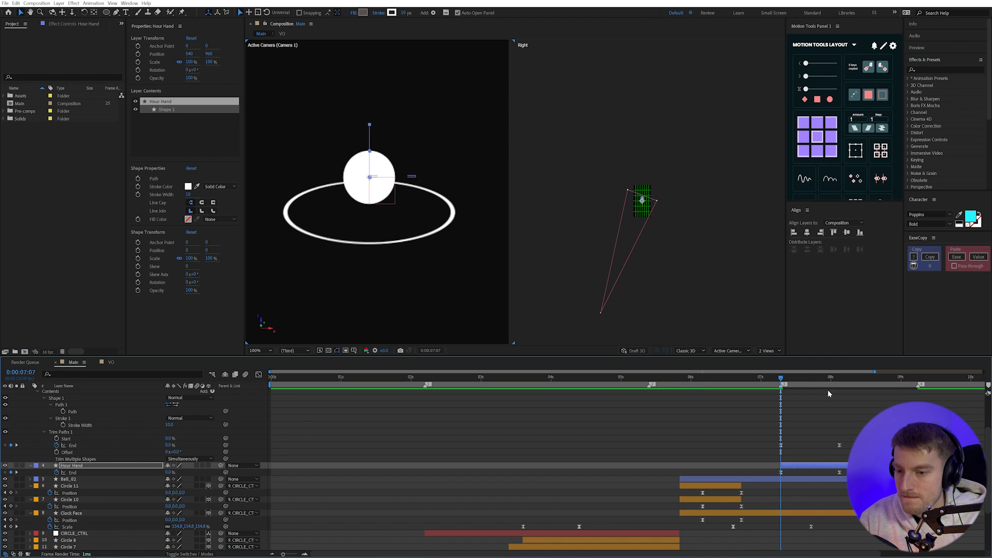
{"action": "key", "text": "space"}
{"action": "key", "text": "space"}
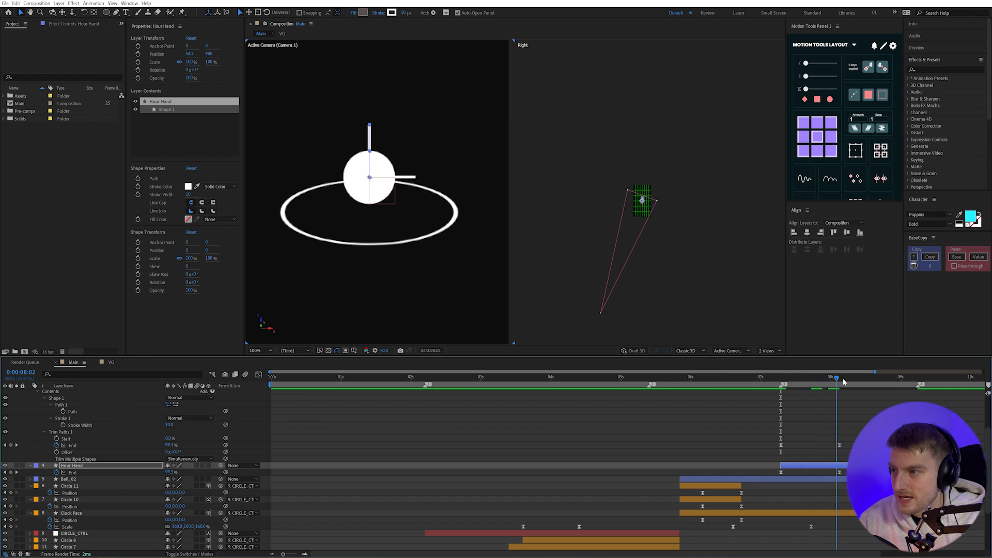
{"action": "left_click_drag", "start_coordinate": [774, 389], "coordinate": [823, 380]}
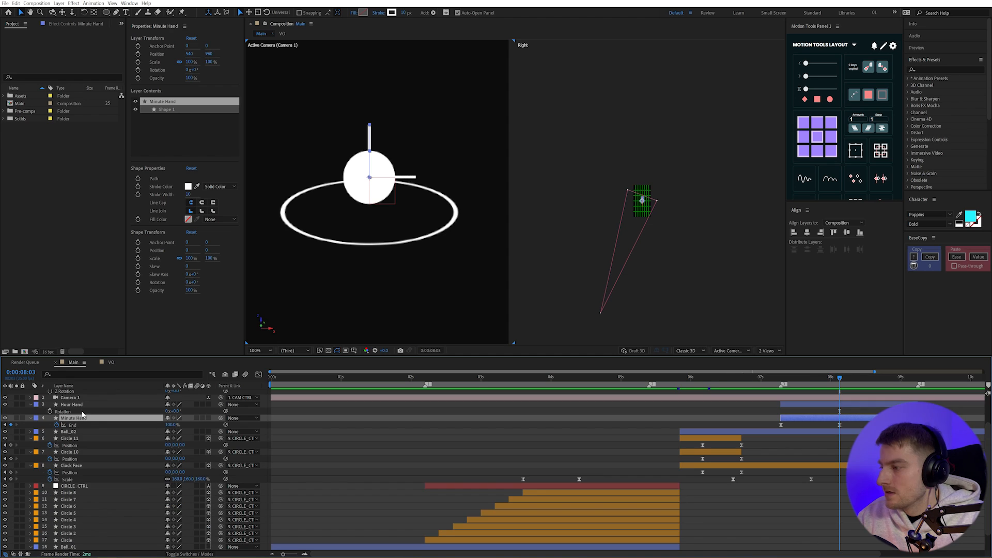
Drive the Minute Hand's Rotation with the expression time*400 and preview the spin from where the hands first appear.
{"action": "key", "text": "r"}
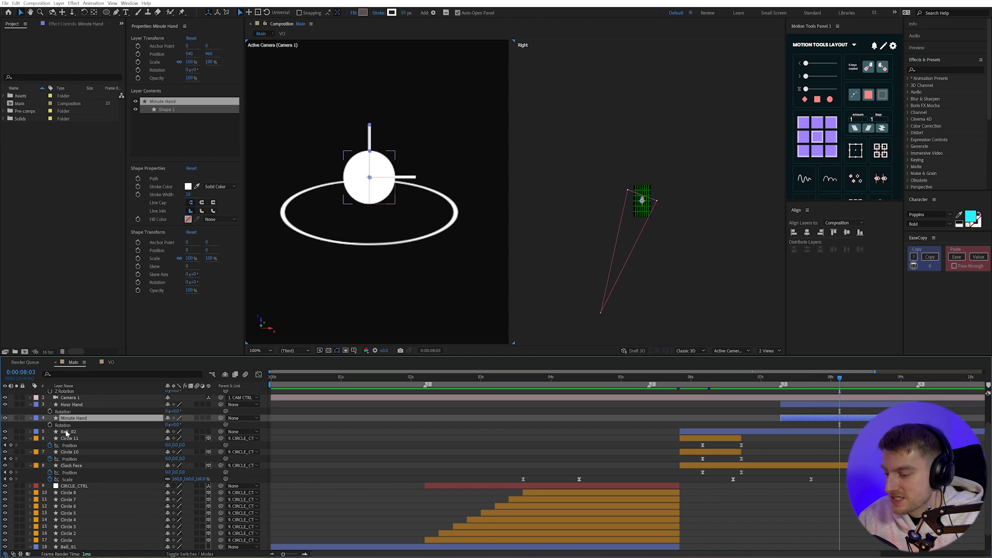
{"action": "left_click", "coordinate": [50, 425], "text": "alt"}
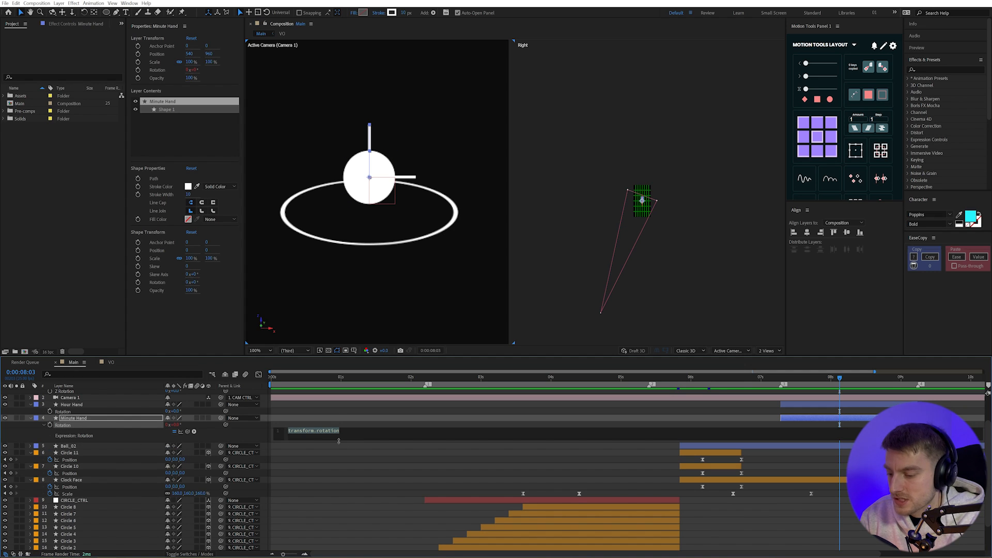
{"action": "type", "text": "time*"}
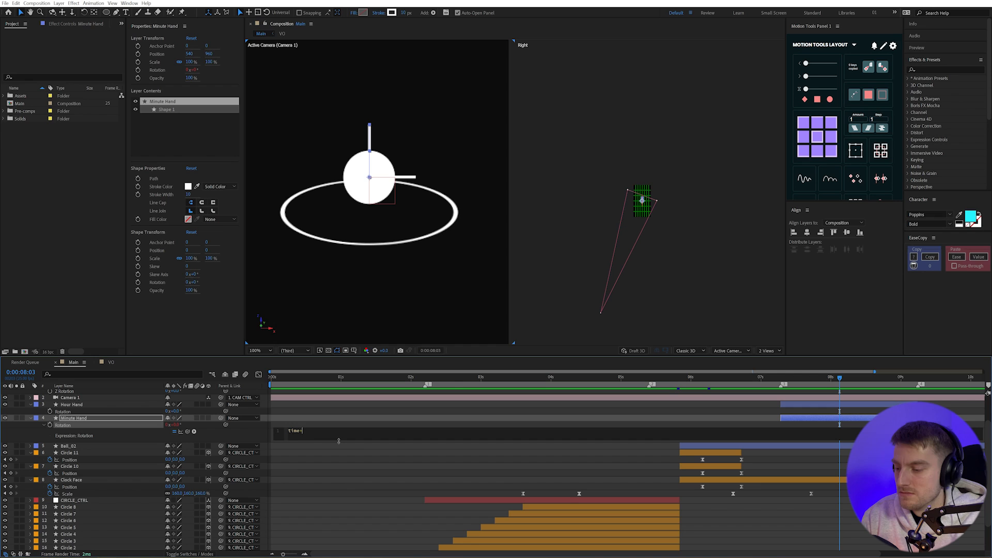
{"action": "key", "text": "BackSpace"}
{"action": "key", "text": "BackSpace"}
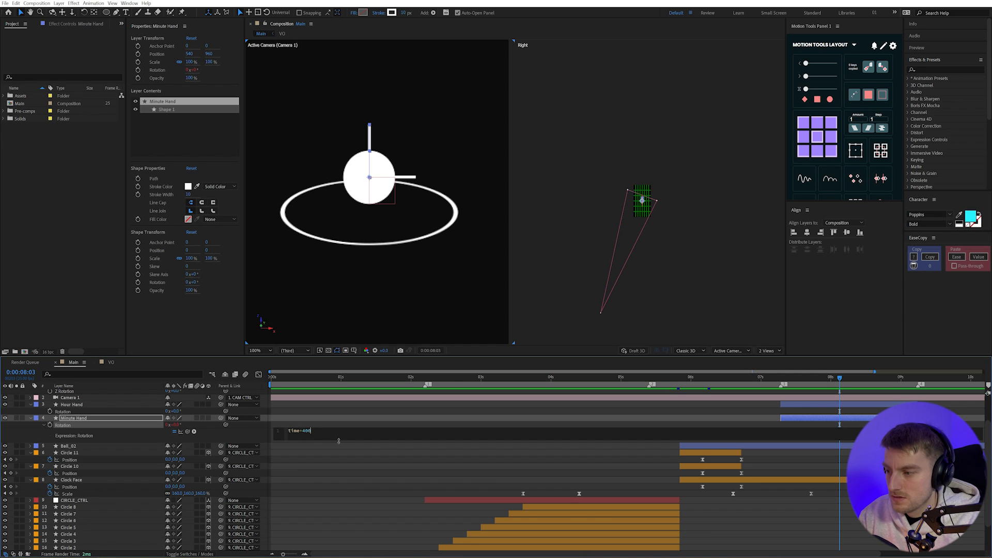
{"action": "left_click", "coordinate": [488, 486]}
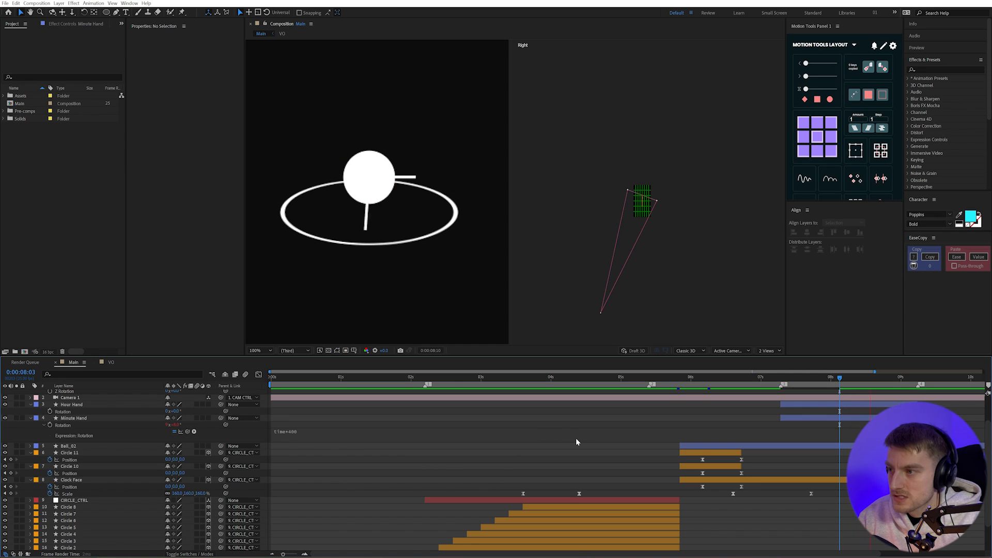
{"action": "left_click", "coordinate": [784, 380]}
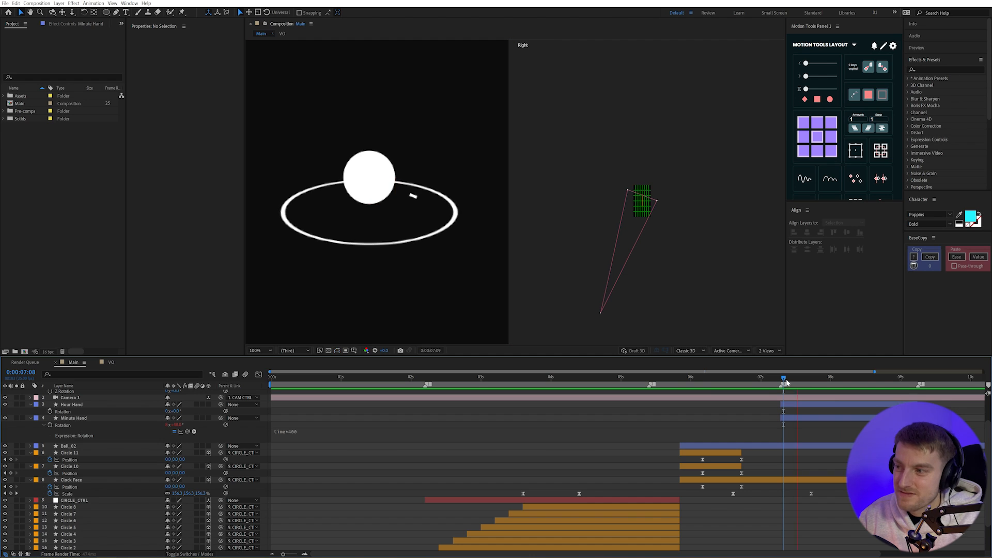
{"action": "left_click", "coordinate": [787, 381]}
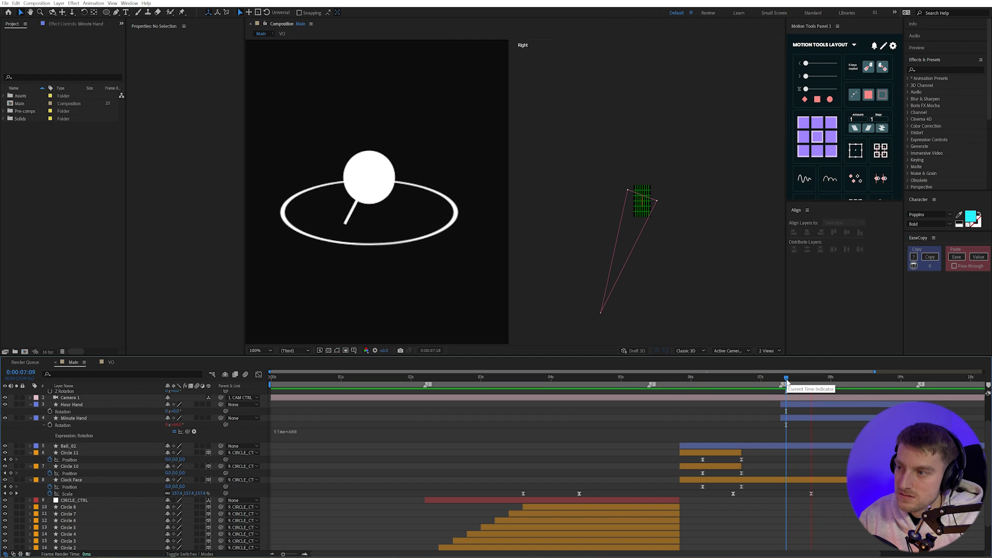
{"action": "left_click_drag", "start_coordinate": [787, 381], "coordinate": [801, 389]}
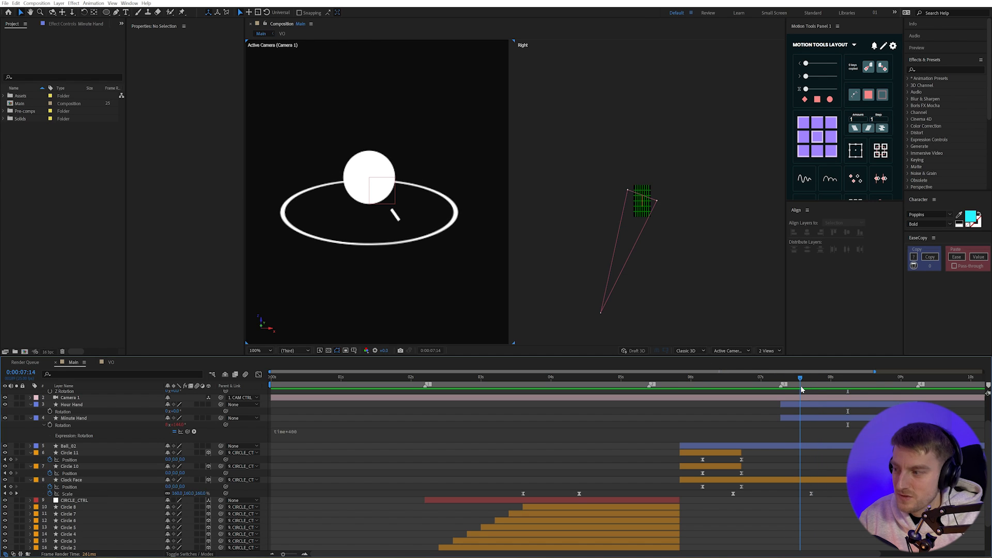
Inspect the Minute Hand's modified properties and replay the section where the hand grows and rotates.
{"action": "left_click", "coordinate": [80, 405]}
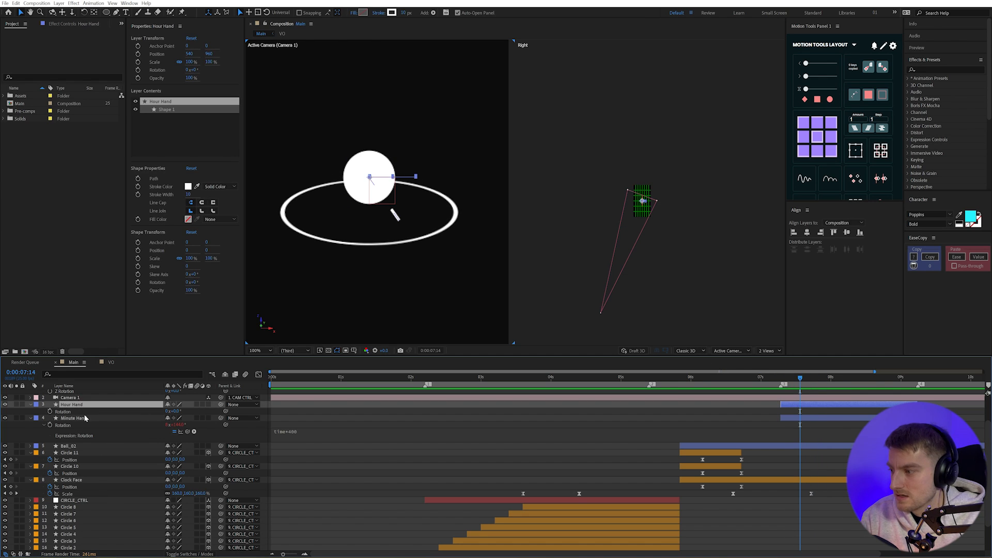
{"action": "left_click", "coordinate": [86, 419]}
{"action": "key", "text": "u"}
{"action": "key", "text": "u"}
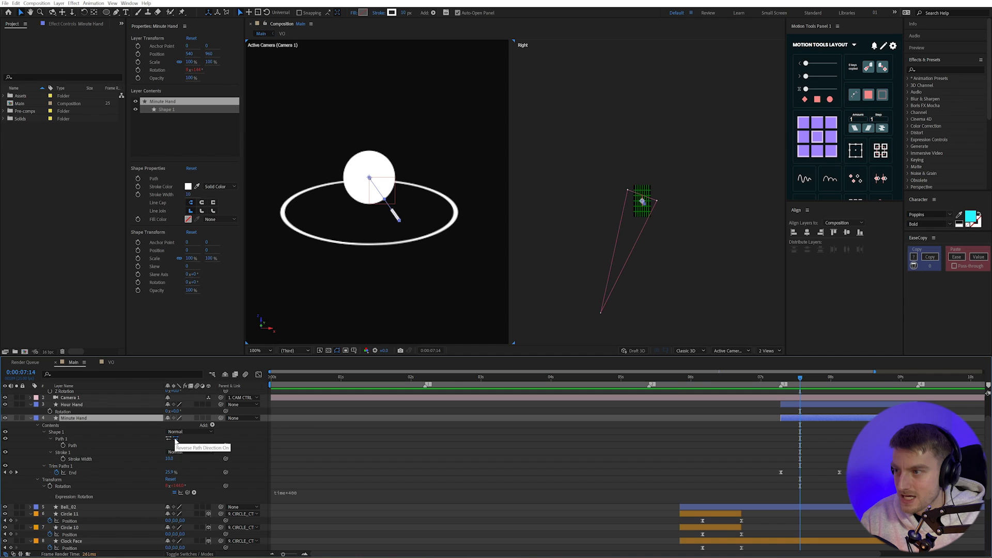
{"action": "key", "text": "u"}
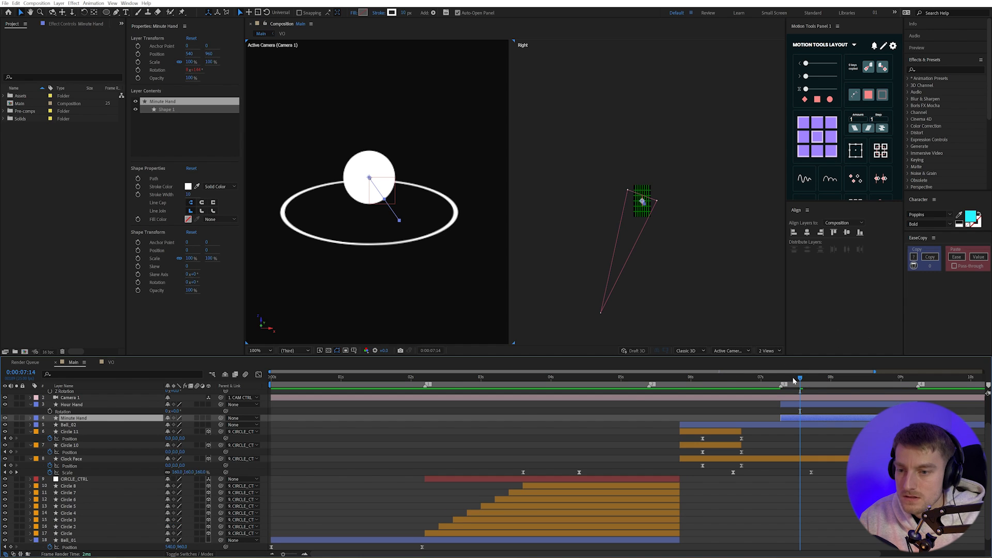
{"action": "left_click_drag", "start_coordinate": [794, 381], "coordinate": [779, 383]}
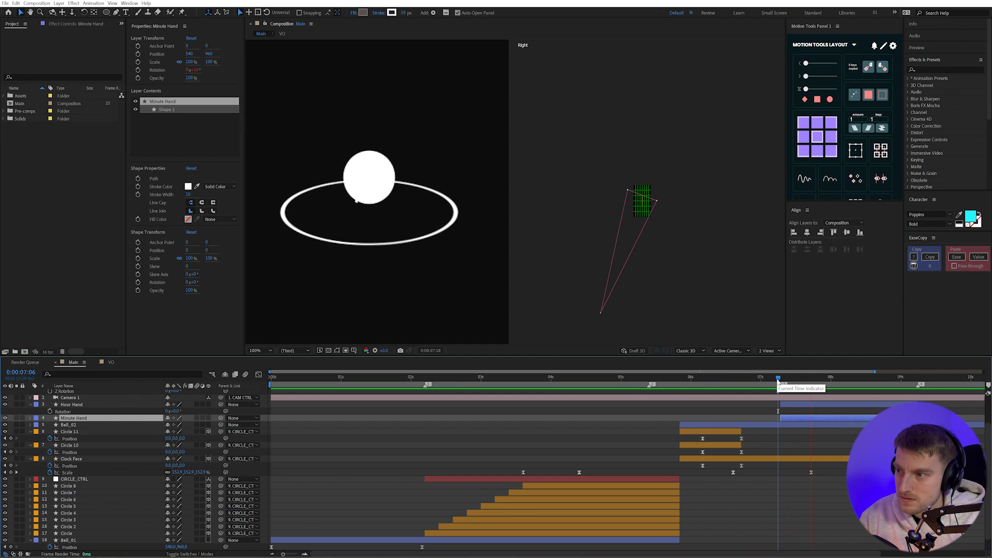
{"action": "left_click_drag", "start_coordinate": [779, 381], "coordinate": [798, 381]}
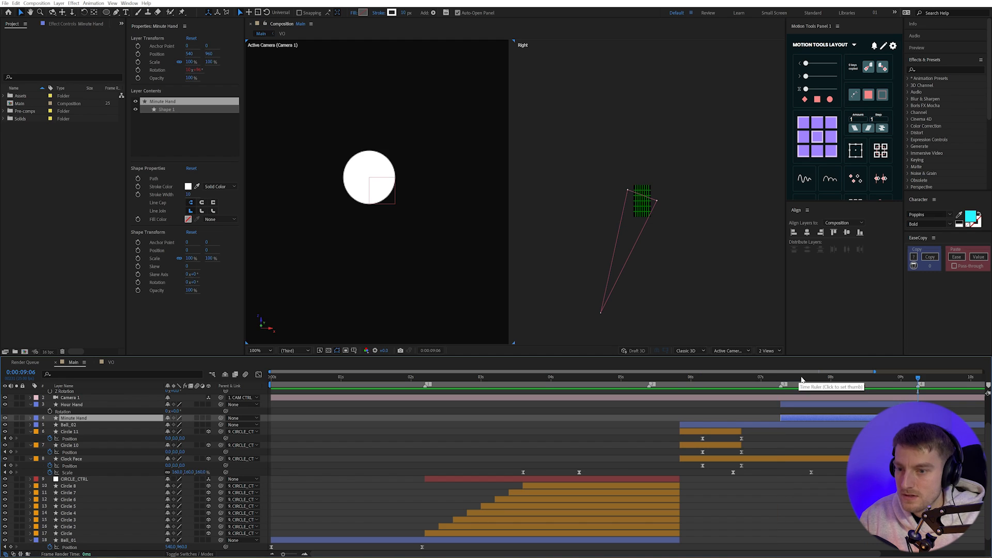
Reveal the Minute Hand's Rotation, add the expression time*100 to the Hour Hand's Rotation, and preview both hands turning.
{"action": "left_click", "coordinate": [81, 405]}
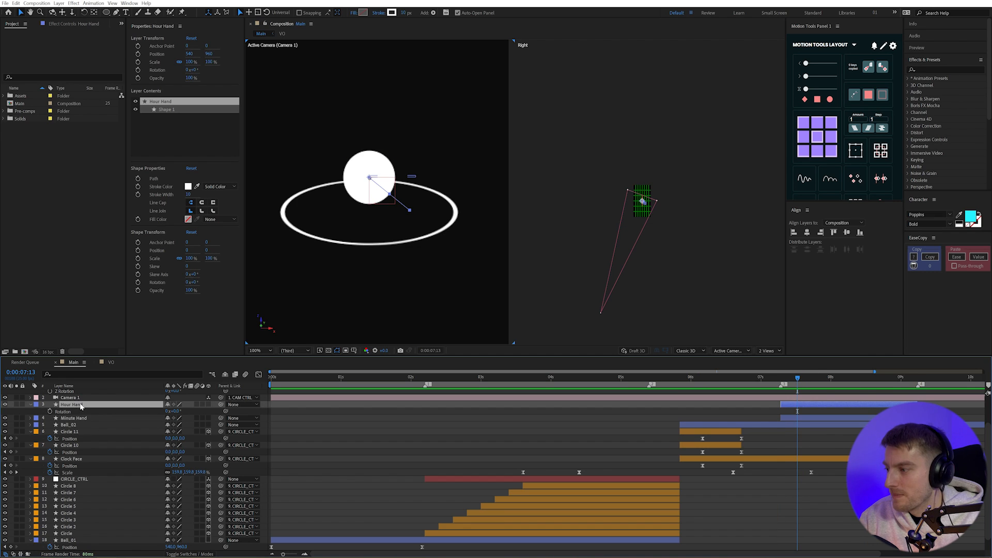
{"action": "left_click", "coordinate": [86, 419]}
{"action": "key", "text": "r"}
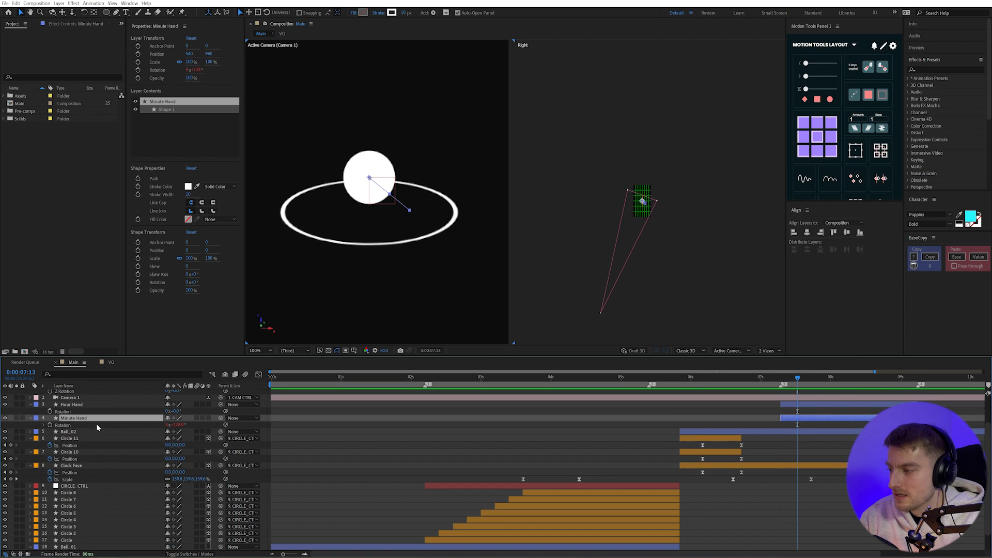
{"action": "left_click", "coordinate": [76, 405]}
{"action": "left_click", "coordinate": [50, 411], "text": "alt"}
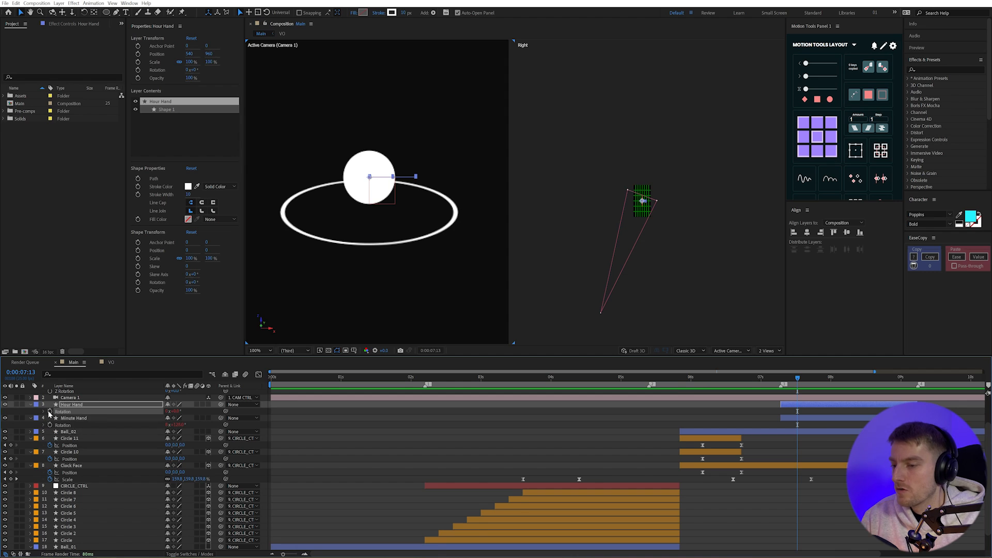
{"action": "type", "text": "time"}
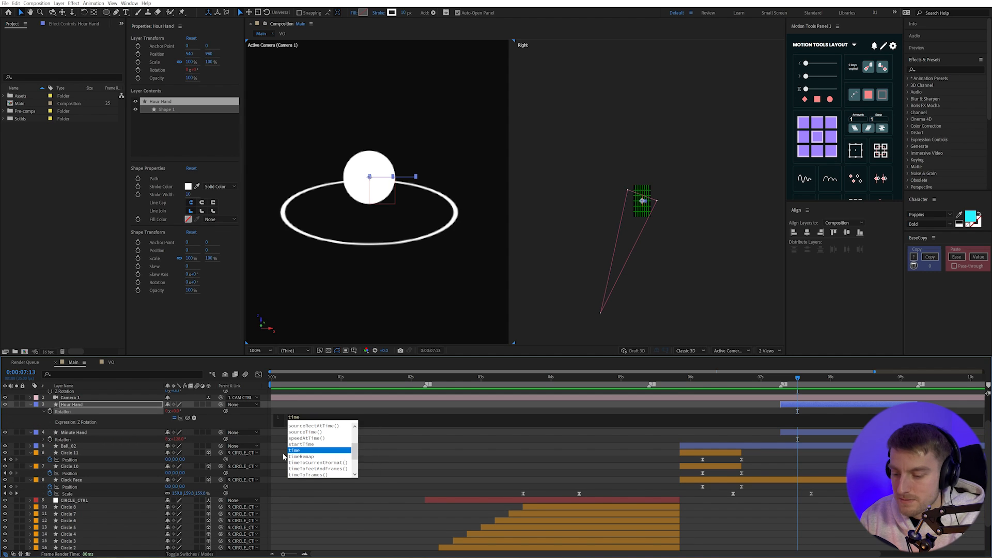
{"action": "type", "text": "*100"}
{"action": "left_click", "coordinate": [274, 456]}
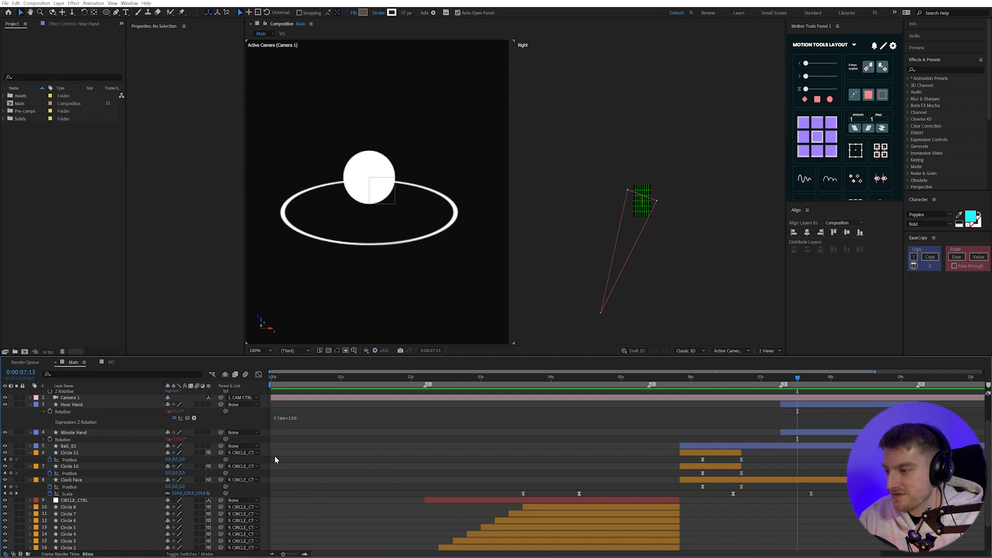
{"action": "left_click", "coordinate": [779, 380]}
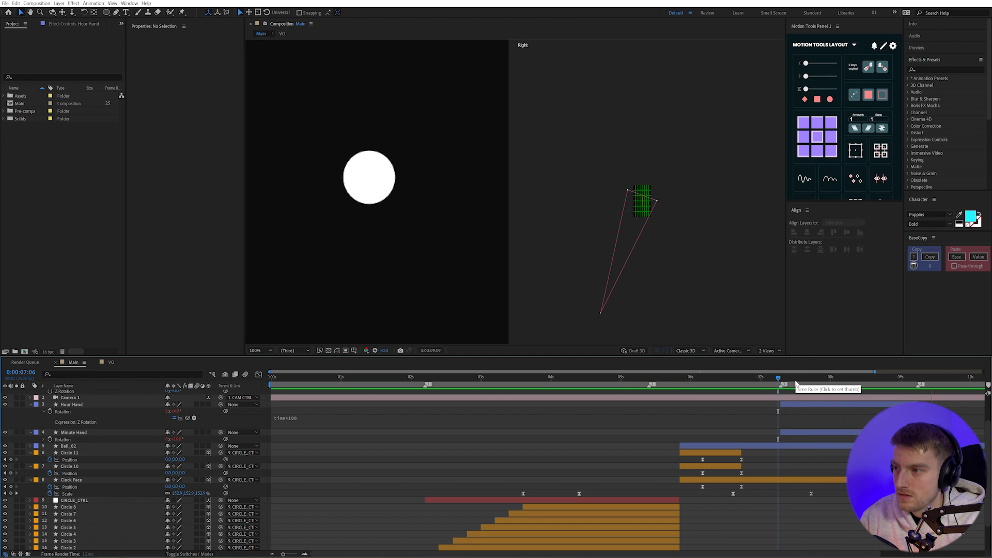
{"action": "left_click", "coordinate": [795, 380]}
Slow the Hour Hand by changing its Rotation expression to time*50, and preview the clock hands again.
{"action": "left_click", "coordinate": [311, 418]}
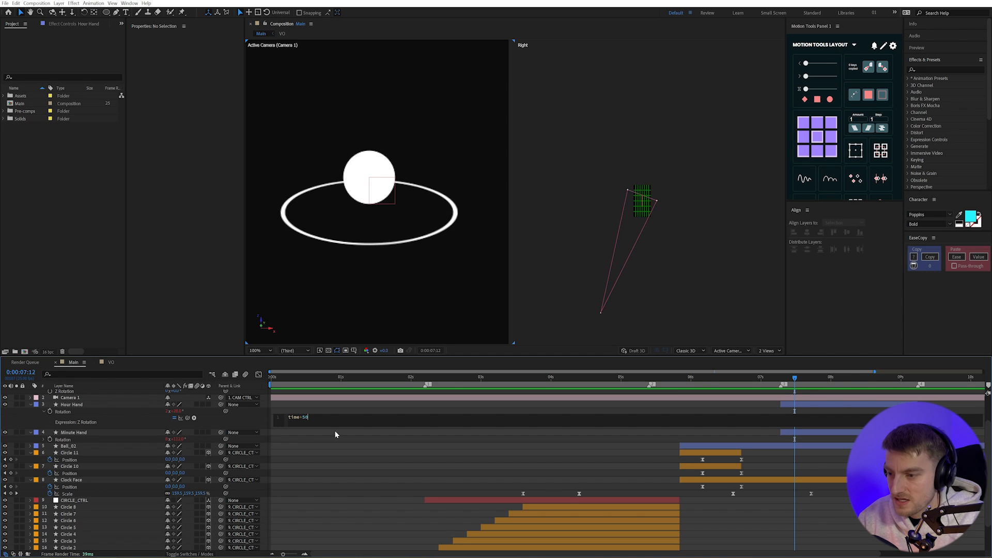
{"action": "left_click", "coordinate": [802, 348]}
{"action": "left_click", "coordinate": [779, 385]}
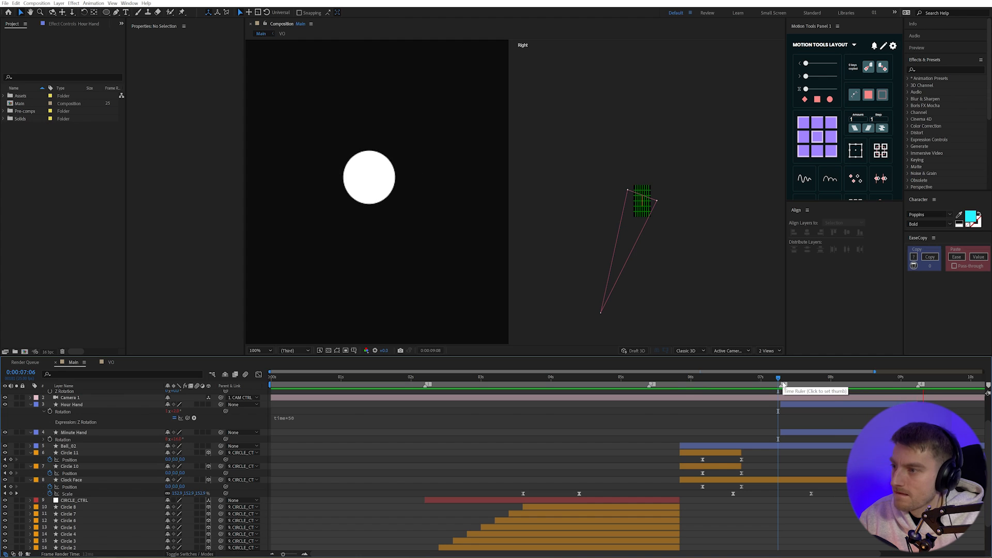
{"action": "key", "text": "space"}
Make the Hour Hand and Minute Hand layers 3D.
{"action": "left_click", "coordinate": [78, 405]}
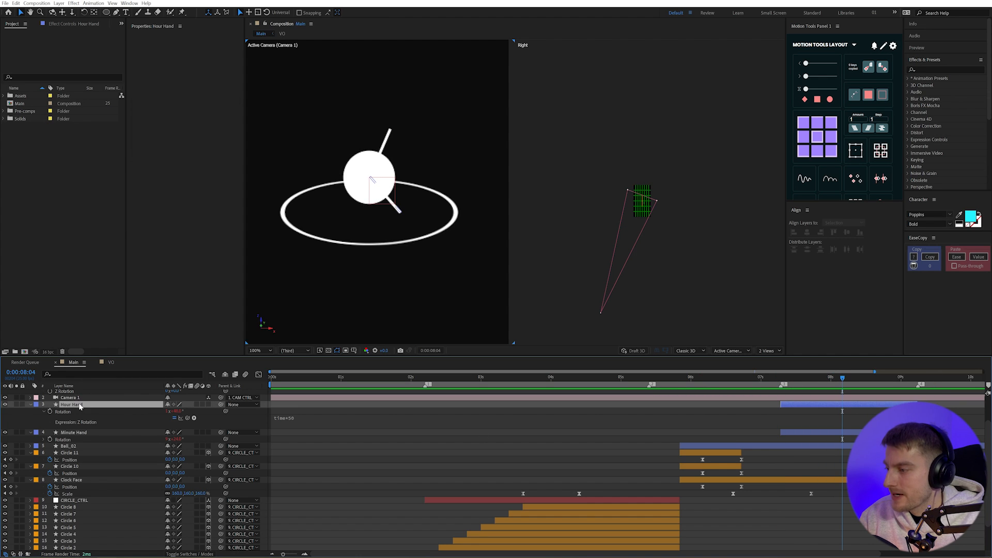
{"action": "left_click", "coordinate": [91, 434], "text": "ctrl"}
{"action": "left_click", "coordinate": [209, 433]}
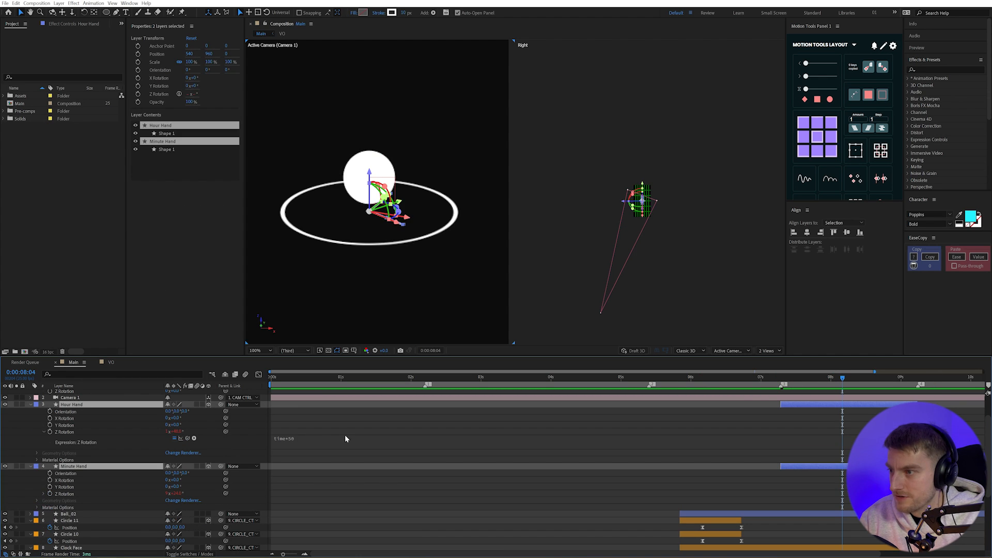
Extend the Hour Hand and Minute Hand layers slightly past the marker near 9 seconds and preview the clock animation.
{"action": "left_click", "coordinate": [782, 378]}
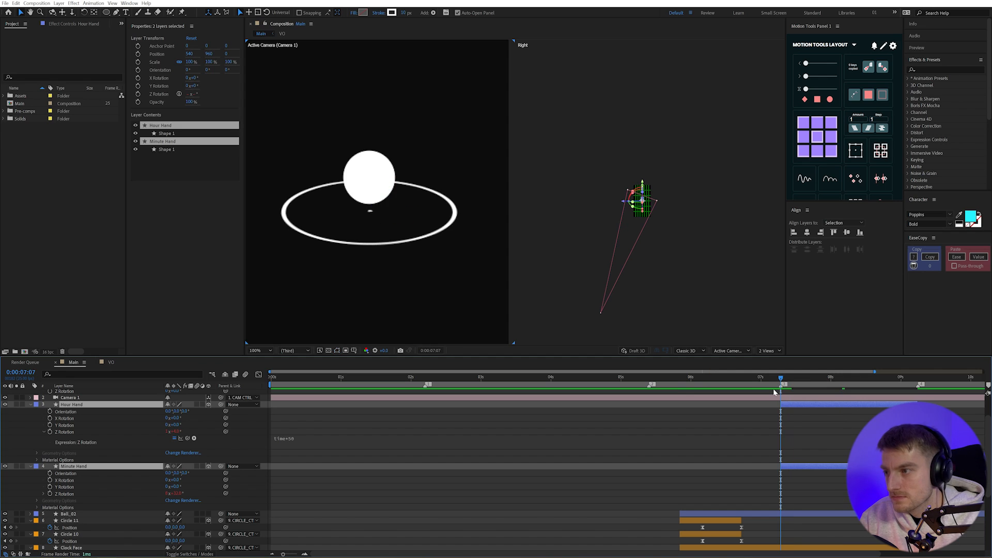
{"action": "key", "text": "space"}
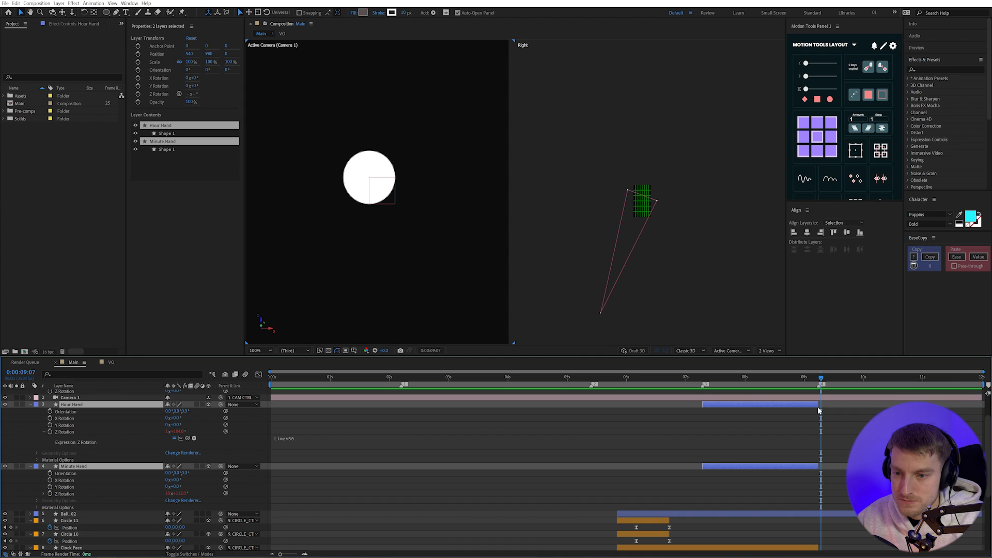
{"action": "left_click_drag", "start_coordinate": [818, 405], "coordinate": [835, 404]}
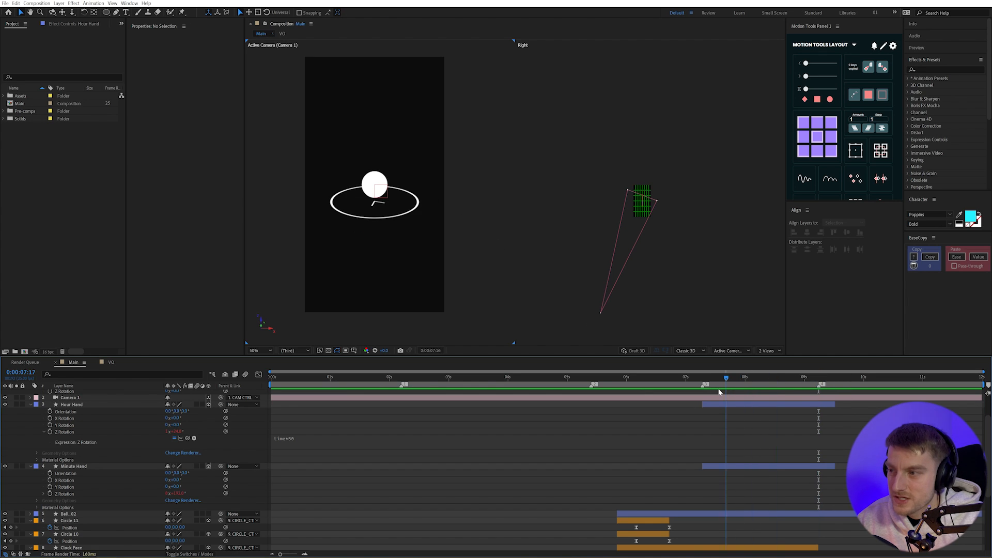
{"action": "scroll", "coordinate": [779, 457], "scroll_direction": "up", "scroll_amount": 2}
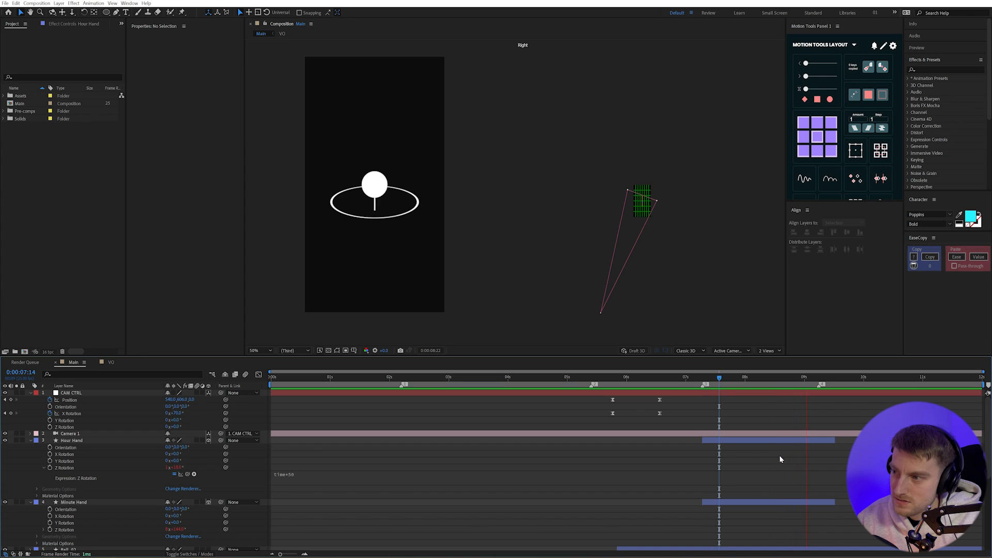
{"action": "key", "text": "space"}
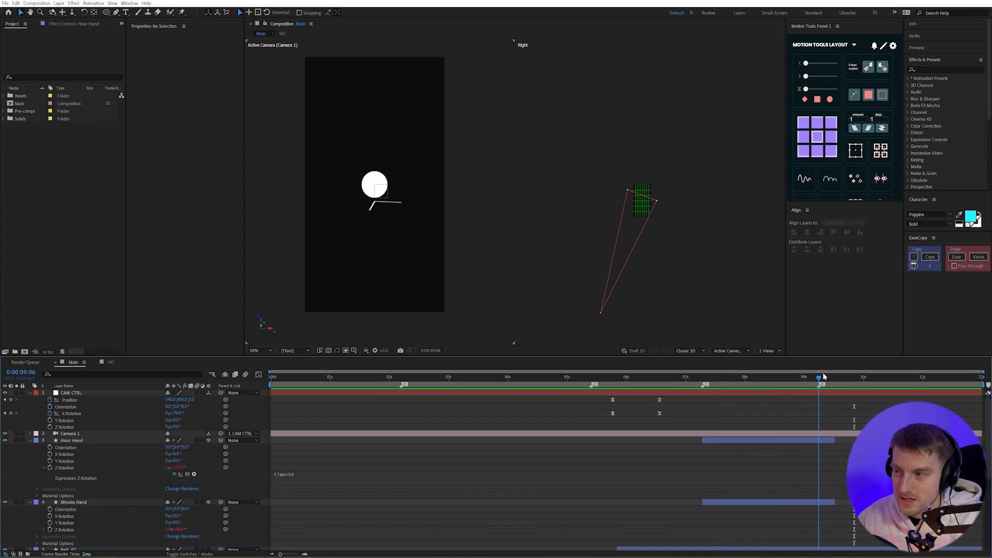
Copy the CAM CTRL Position and X Rotation keyframes, paste them at 0:00:09:06, and time-reverse the pasted keyframes.
{"action": "left_click_drag", "start_coordinate": [855, 421], "coordinate": [819, 417]}
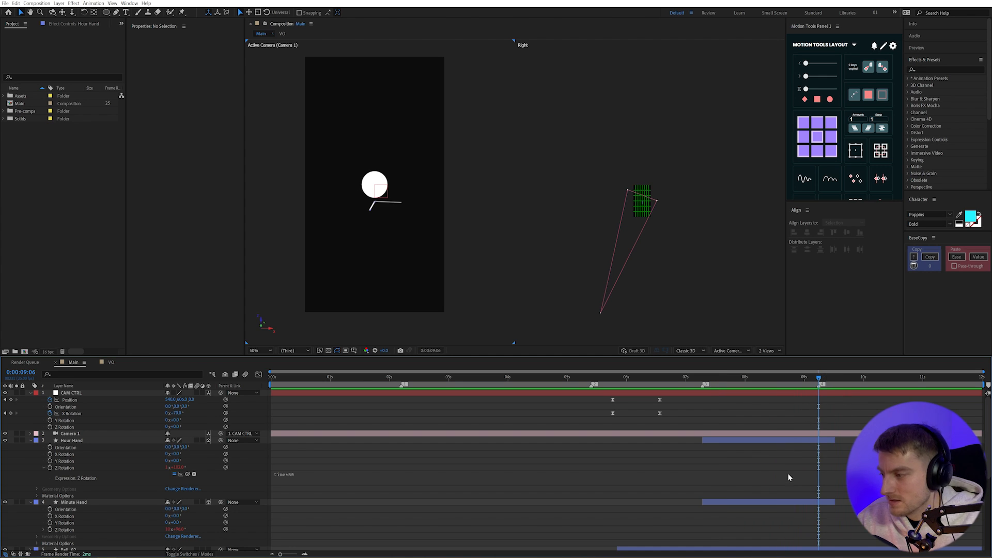
{"action": "left_click_drag", "start_coordinate": [690, 417], "coordinate": [594, 398]}
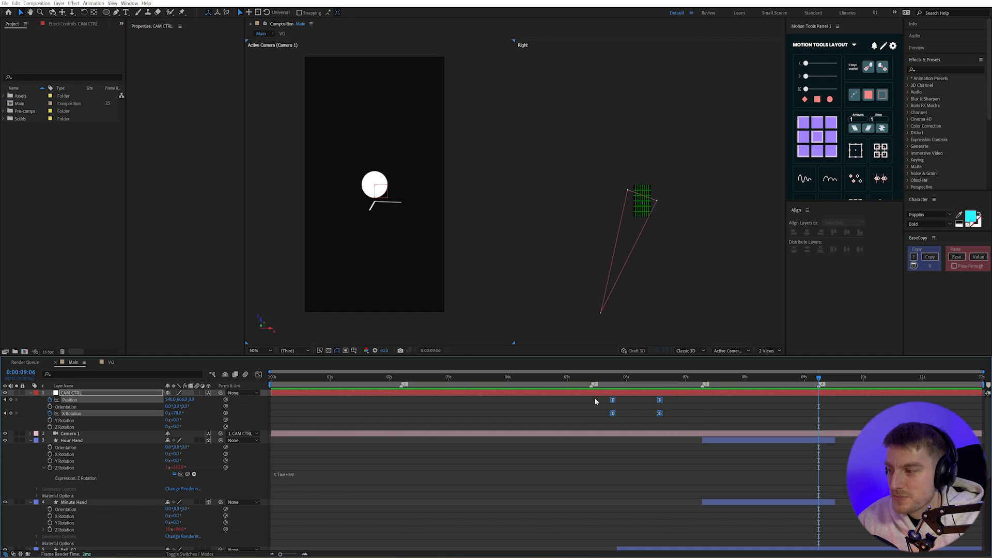
{"action": "key", "text": "ctrl+c"}
{"action": "key", "text": "ctrl+v"}
{"action": "right_click", "coordinate": [819, 414]}
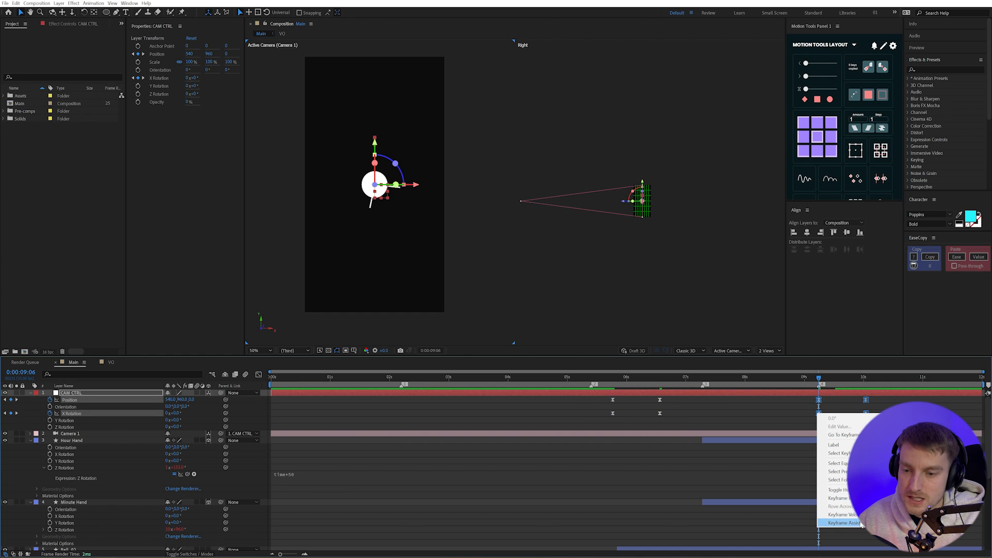
{"action": "mouse_move", "coordinate": [858, 523]}
{"action": "left_click", "coordinate": [765, 523]}
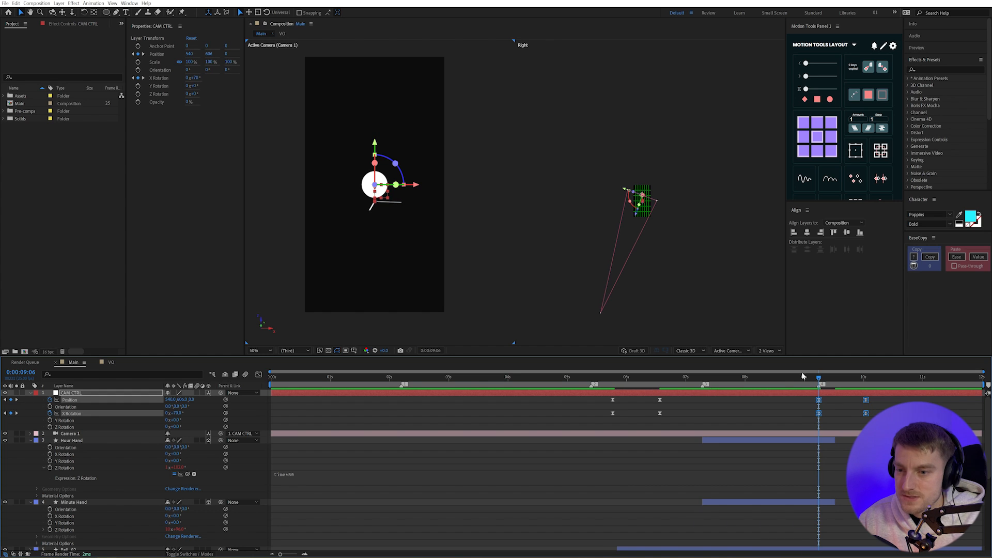
Move the reversed CAM CTRL Position and X Rotation keyframes earlier so they start at 0:00:08:24.
{"action": "key", "text": "Page_Up"}
{"action": "key", "text": "Page_Up"}
{"action": "left_click_drag", "start_coordinate": [818, 400], "coordinate": [802, 377]}
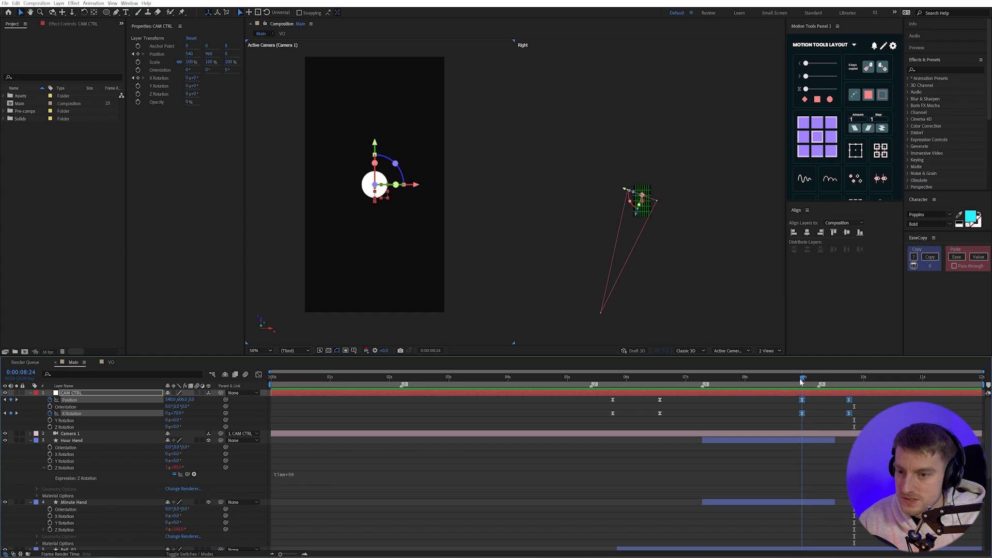
Extend the Clock Face, Minute Hand and Hour Hand layers beyond the end of the reversed camera move.
{"action": "scroll", "coordinate": [832, 452], "scroll_direction": "down", "scroll_amount": 2}
{"action": "scroll", "coordinate": [824, 519], "scroll_direction": "down", "scroll_amount": 1}
{"action": "left_click", "coordinate": [823, 522]}
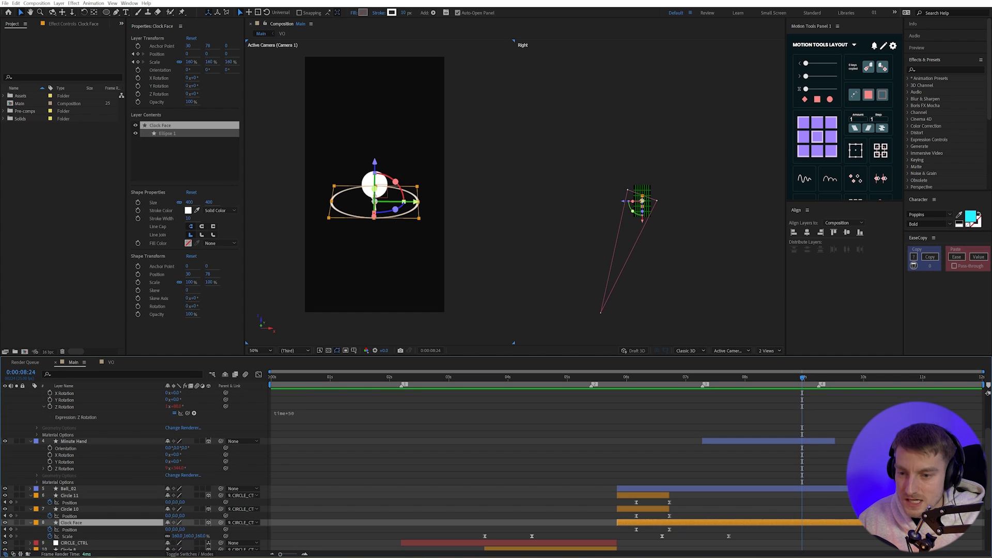
{"action": "left_click", "coordinate": [832, 442]}
{"action": "scroll", "coordinate": [847, 443], "scroll_direction": "up", "scroll_amount": 3}
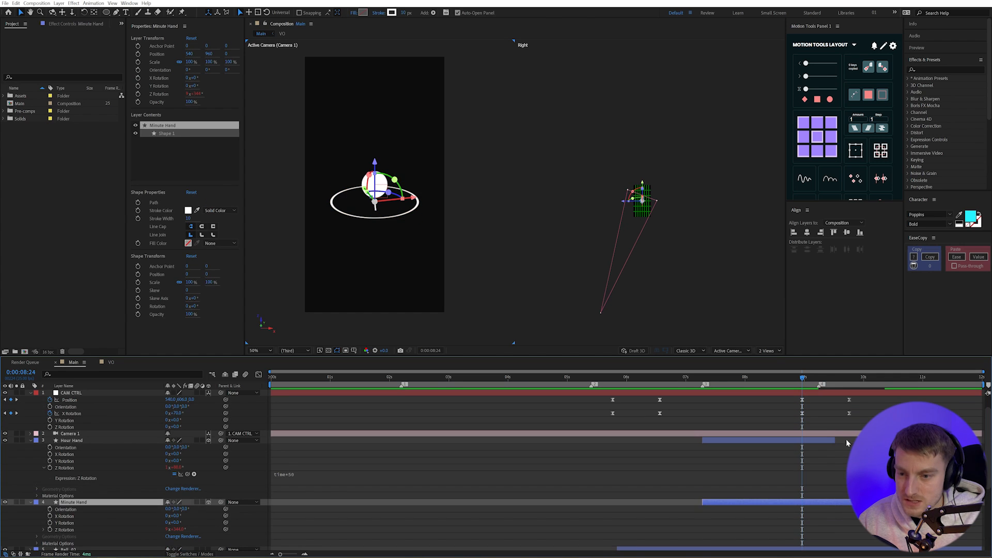
{"action": "left_click", "coordinate": [836, 442]}
Preview the camera's return to the front view and examine the clock's frames around the last CAM CTRL keyframes.
{"action": "key", "text": "space"}
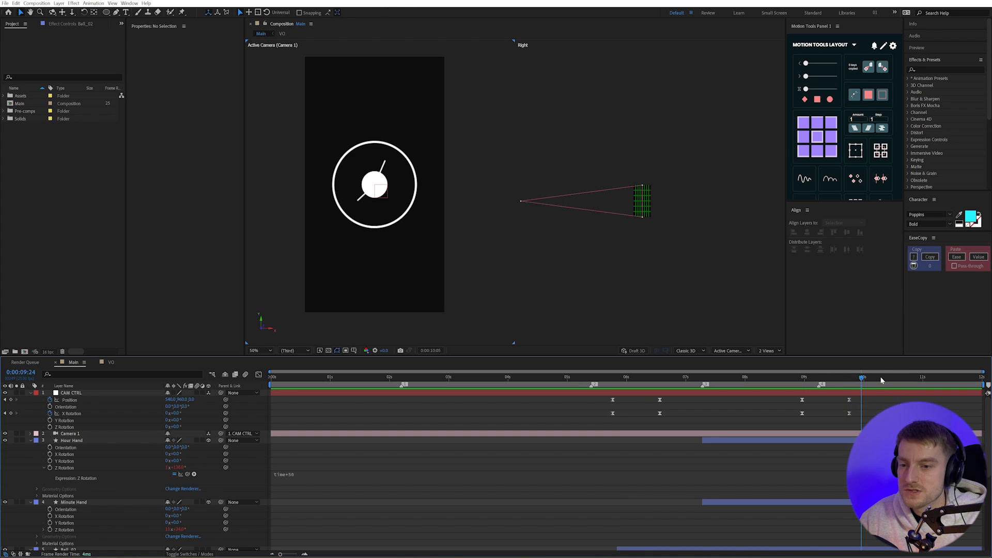
{"action": "left_click", "coordinate": [902, 381]}
{"action": "left_click_drag", "start_coordinate": [902, 382], "coordinate": [823, 392]}
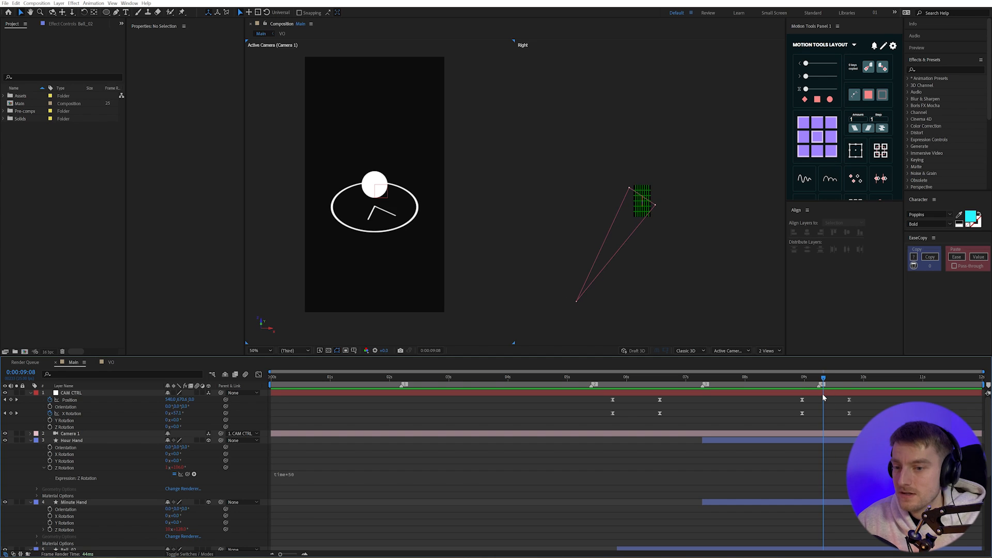
{"action": "left_click", "coordinate": [593, 381]}
{"action": "left_click", "coordinate": [484, 378]}
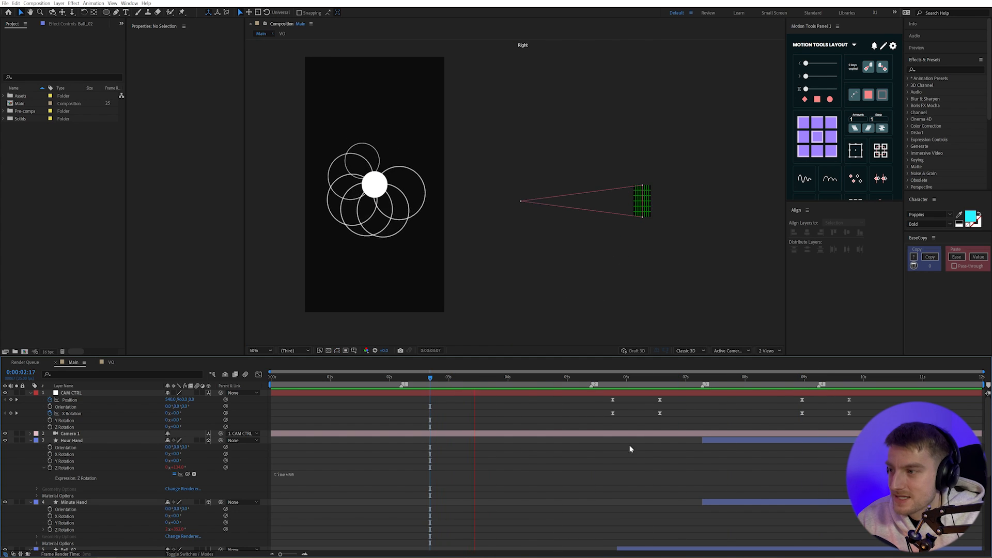
{"action": "left_click", "coordinate": [843, 378]}
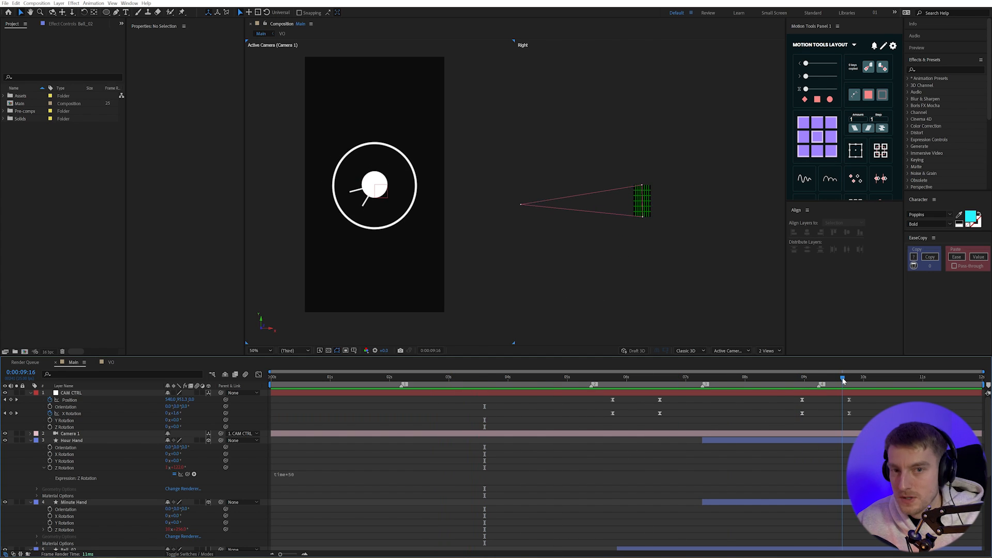
{"action": "left_click", "coordinate": [841, 381]}
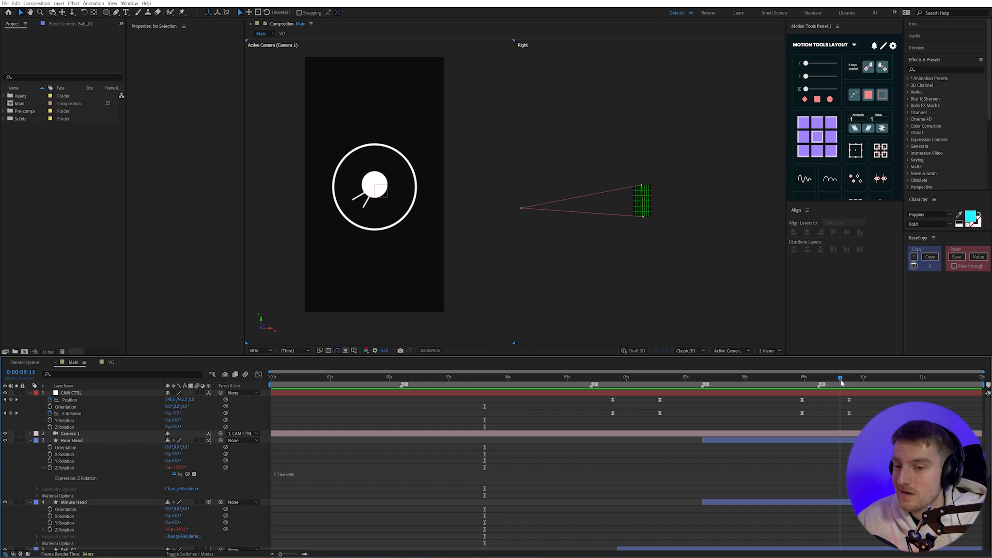
{"action": "left_click_drag", "start_coordinate": [841, 383], "coordinate": [850, 382]}
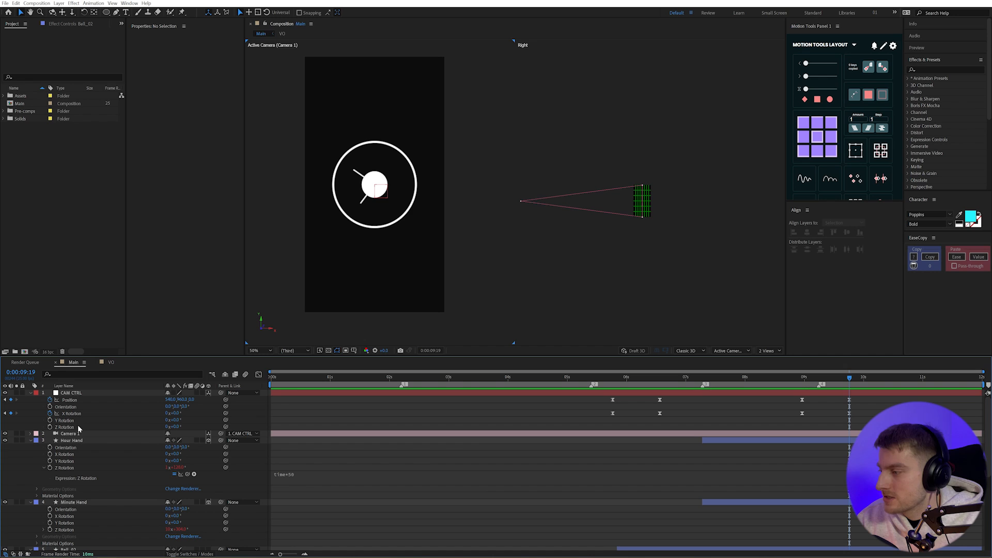
{"action": "left_click", "coordinate": [852, 414]}
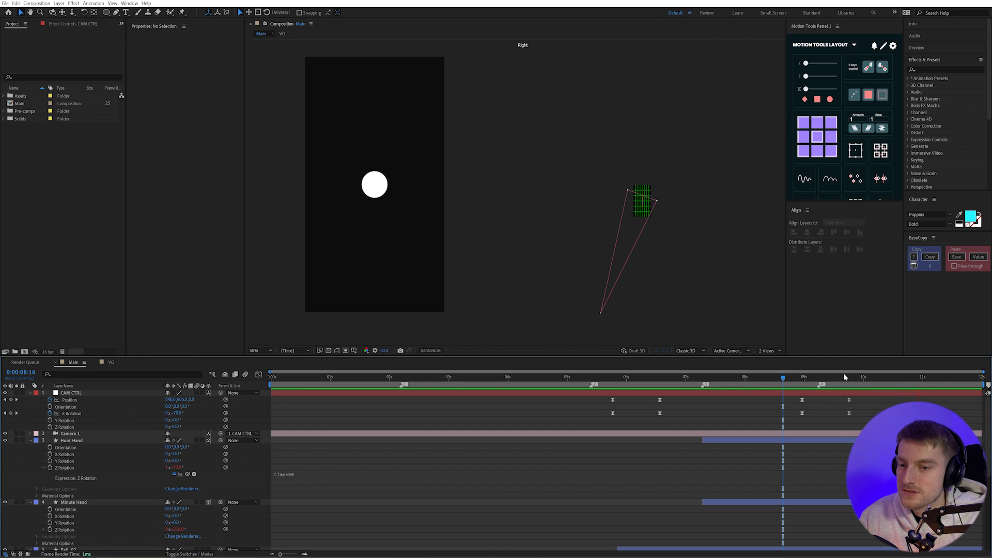
{"action": "left_click", "coordinate": [827, 433]}
{"action": "scroll", "coordinate": [827, 435], "scroll_direction": "down", "scroll_amount": 3}
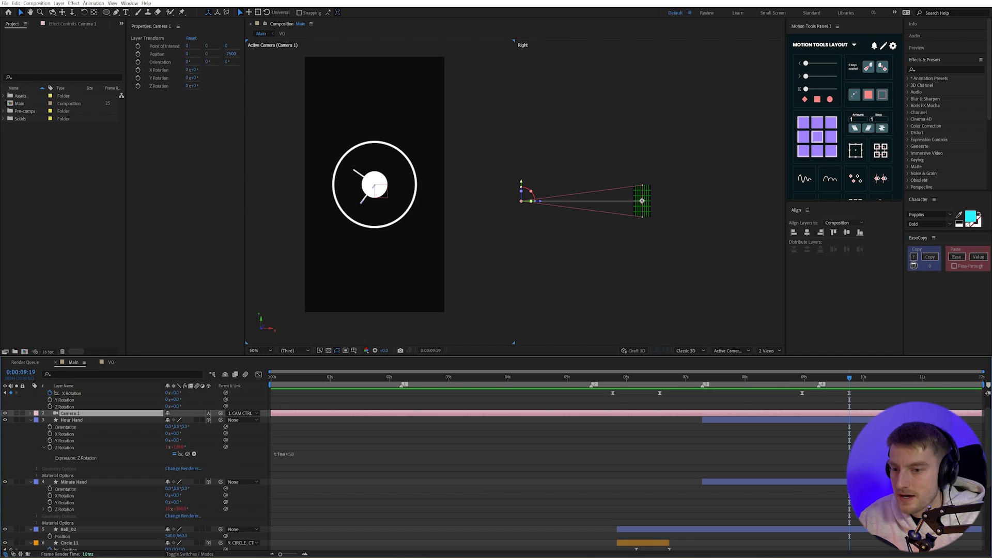
Go to 0:00:08:24 and reveal only the keyframed End properties of the Hour Hand and Minute Hand.
{"action": "left_click", "coordinate": [803, 378]}
{"action": "left_click", "coordinate": [760, 421]}
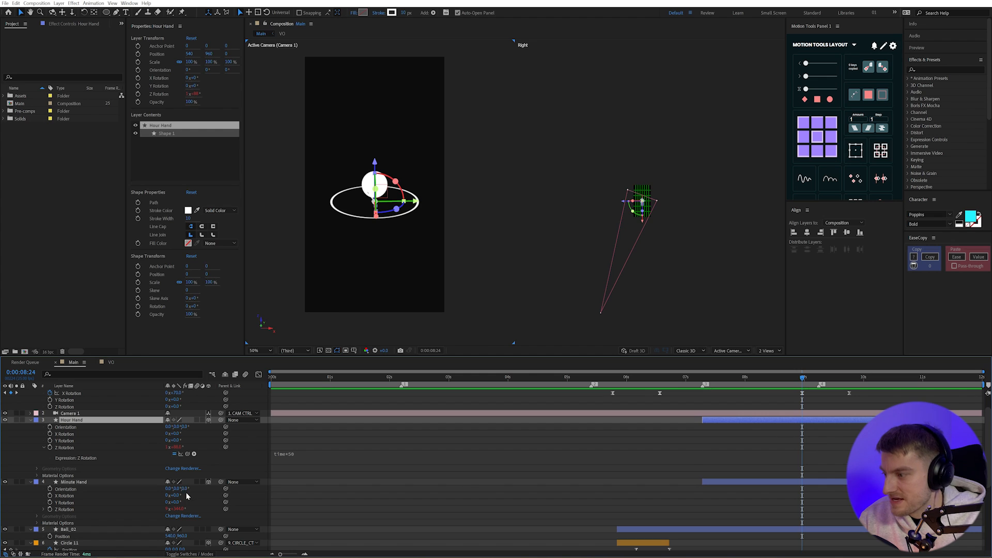
{"action": "key", "text": "u"}
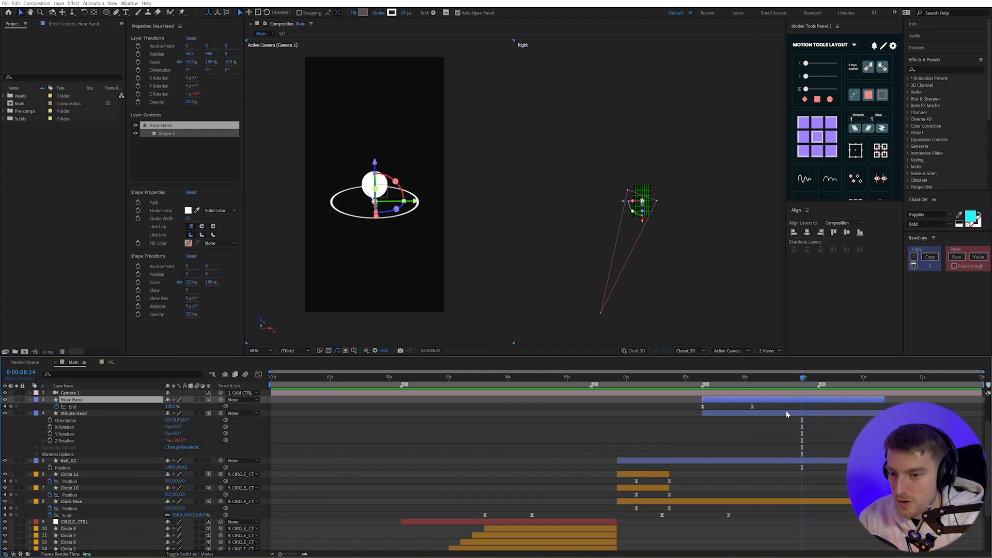
{"action": "left_click", "coordinate": [787, 414], "text": "shift"}
{"action": "key", "text": "u"}
Duplicate the Minute Hand's End keyframes at 0:00:08:24 and time-reverse the copies.
{"action": "left_click_drag", "start_coordinate": [775, 403], "coordinate": [699, 416]}
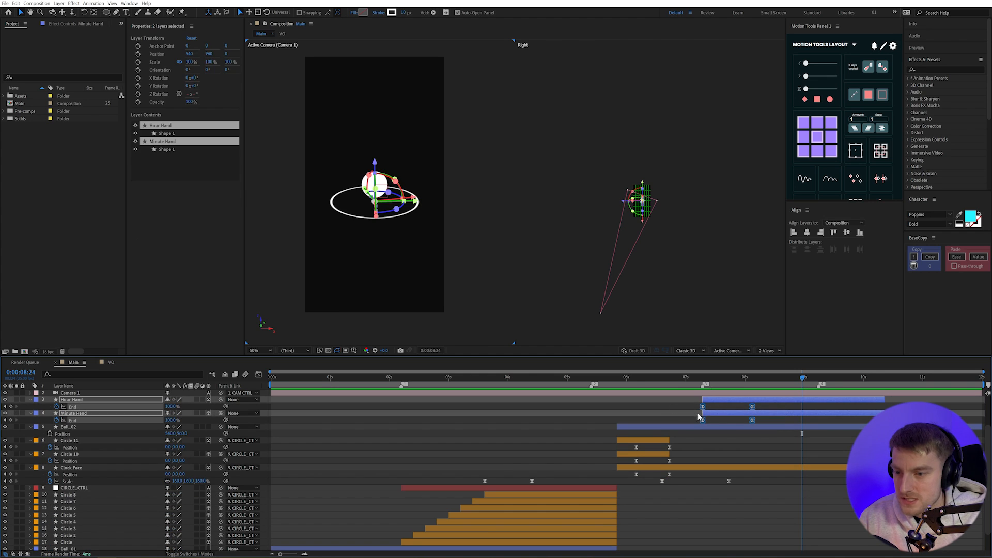
{"action": "left_click_drag", "start_coordinate": [780, 420], "coordinate": [699, 423]}
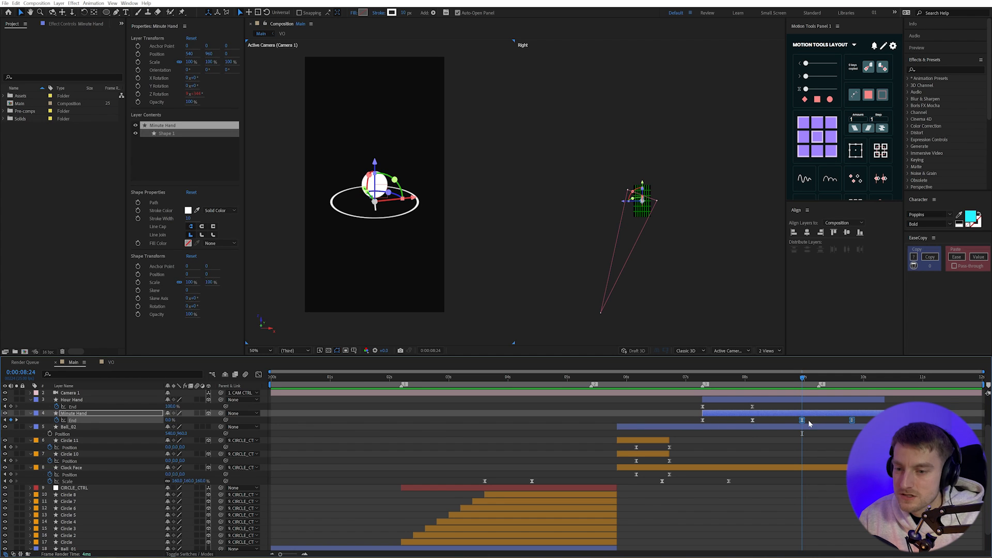
{"action": "right_click", "coordinate": [802, 420]}
{"action": "mouse_move", "coordinate": [822, 535]}
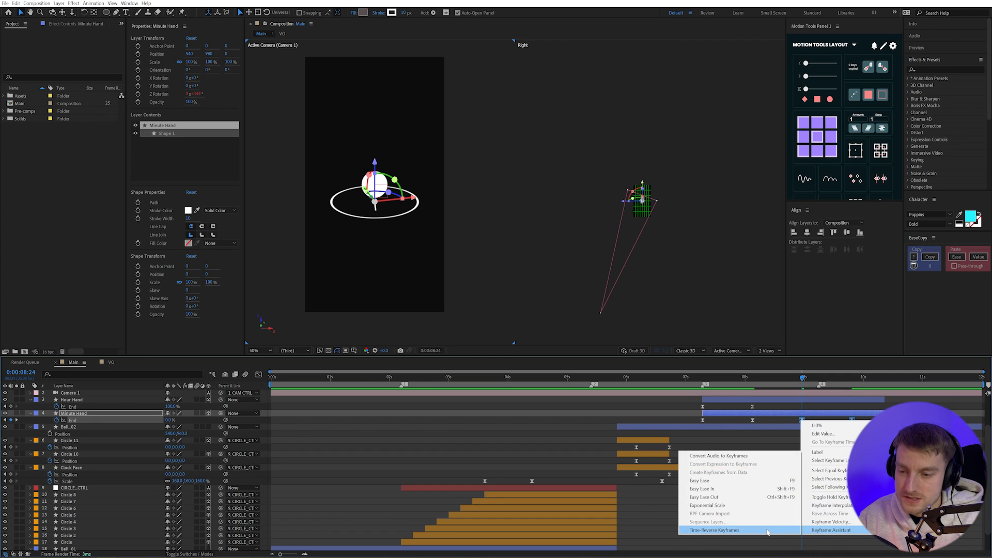
{"action": "left_click", "coordinate": [734, 532]}
Duplicate the Hour Hand's End keyframes at 0:00:08:24, time-reverse the copies, and preview the hands retracting.
{"action": "left_click_drag", "start_coordinate": [692, 413], "coordinate": [784, 407]}
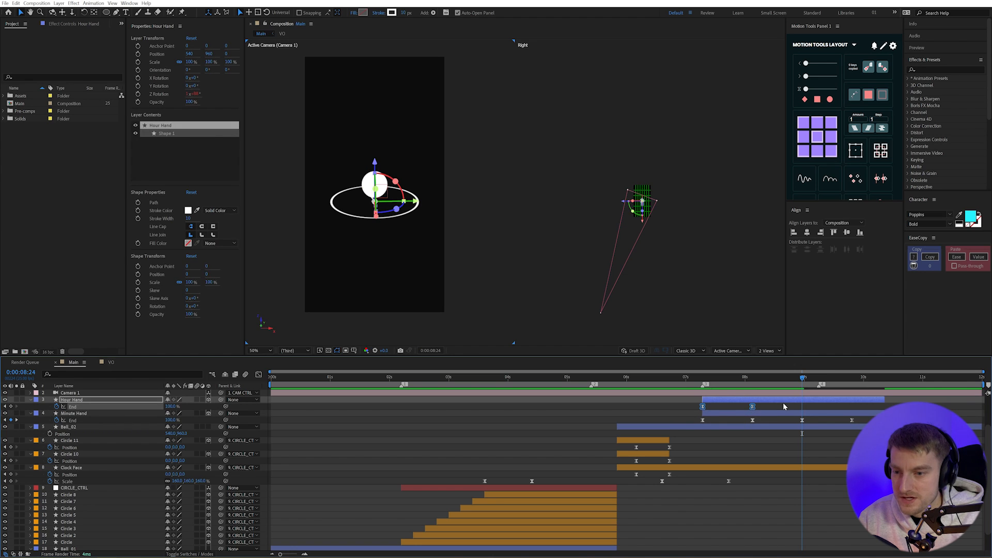
{"action": "right_click", "coordinate": [802, 407]}
{"action": "mouse_move", "coordinate": [834, 520]}
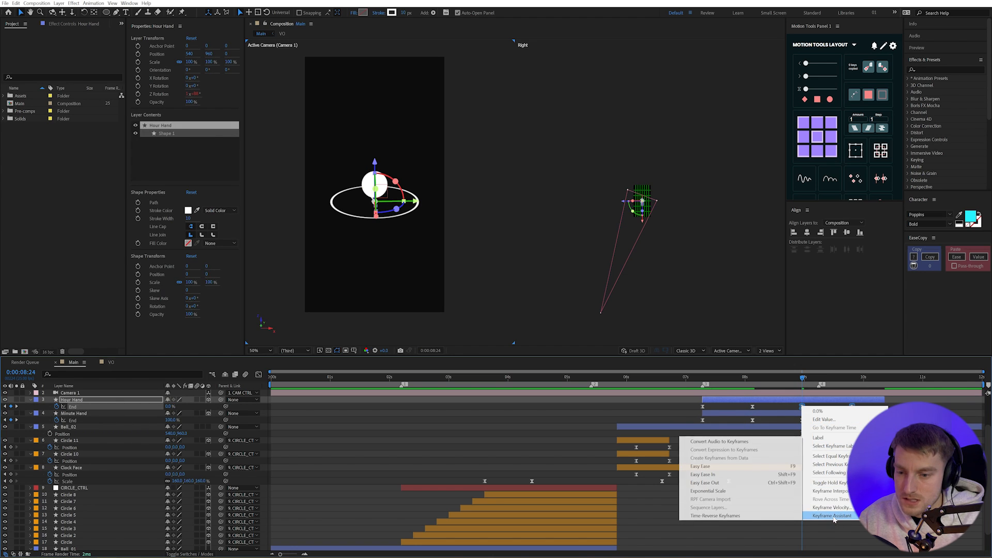
{"action": "left_click", "coordinate": [751, 519]}
{"action": "scroll", "coordinate": [817, 485], "scroll_direction": "up", "scroll_amount": 3}
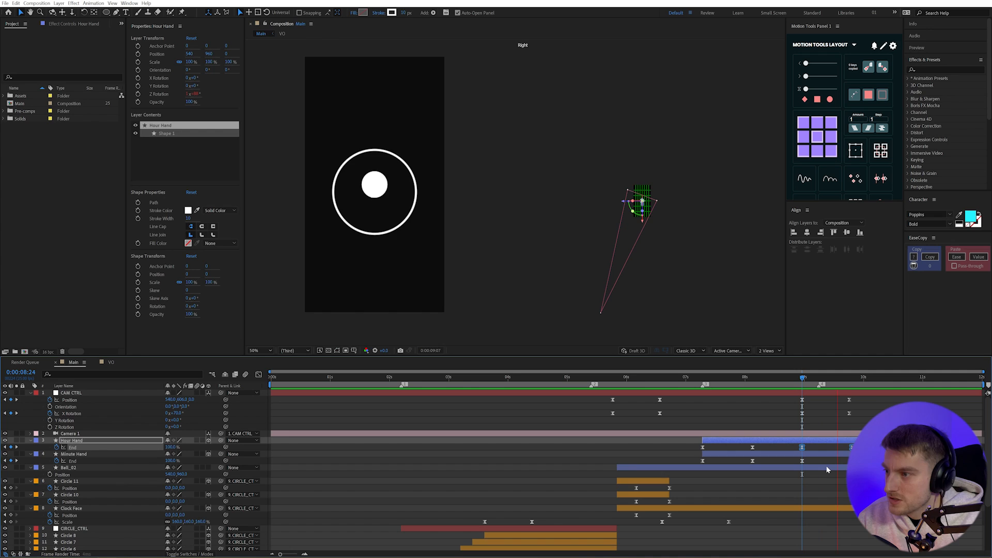
{"action": "scroll", "coordinate": [791, 482], "scroll_direction": "down", "scroll_amount": 2}
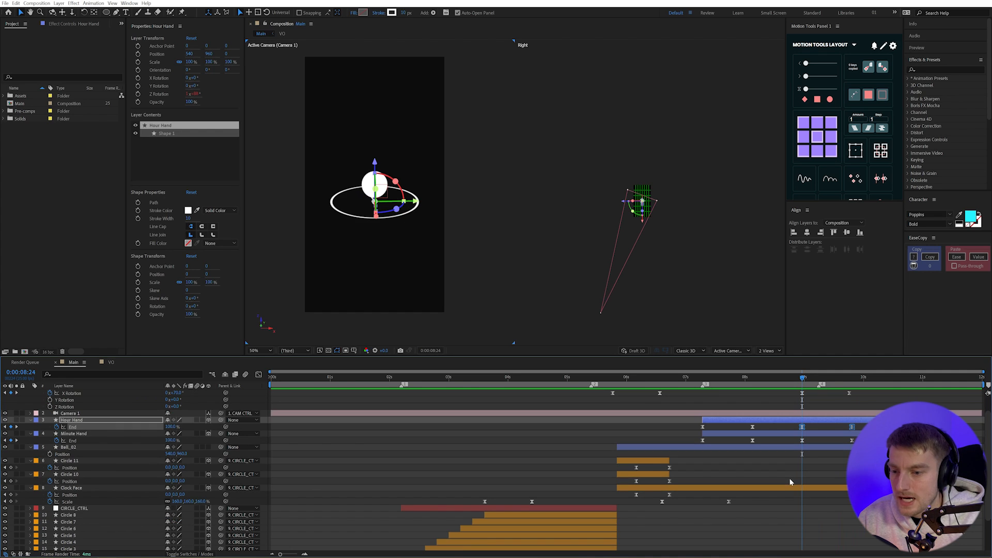
Copy the Clock Face's last two Scale keyframes, paste them at 0:00:08:24, and time-reverse the pasted pair.
{"action": "left_click_drag", "start_coordinate": [767, 504], "coordinate": [659, 515]}
{"action": "left_click", "coordinate": [15, 502]}
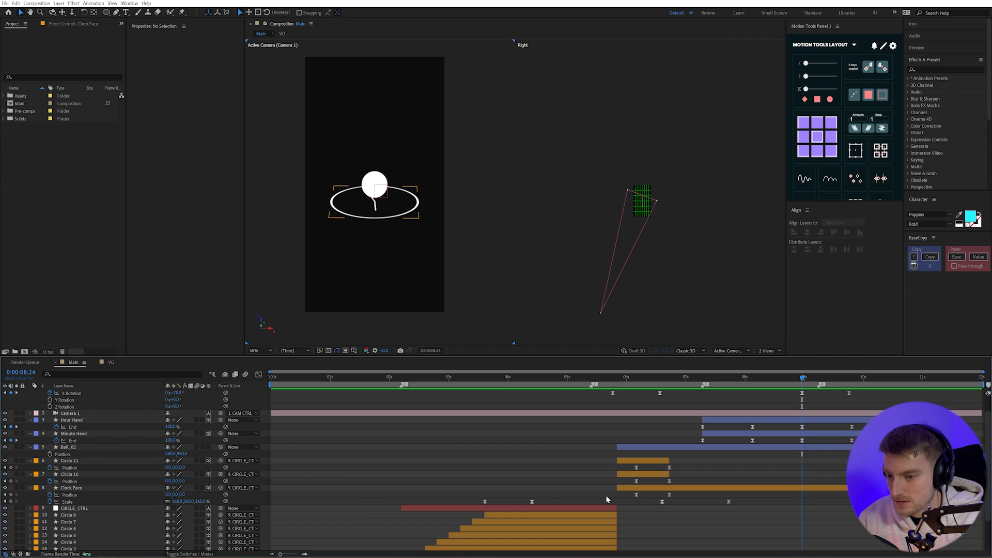
{"action": "left_click_drag", "start_coordinate": [755, 500], "coordinate": [649, 514]}
{"action": "key", "text": "ctrl+c"}
{"action": "key", "text": "ctrl+v"}
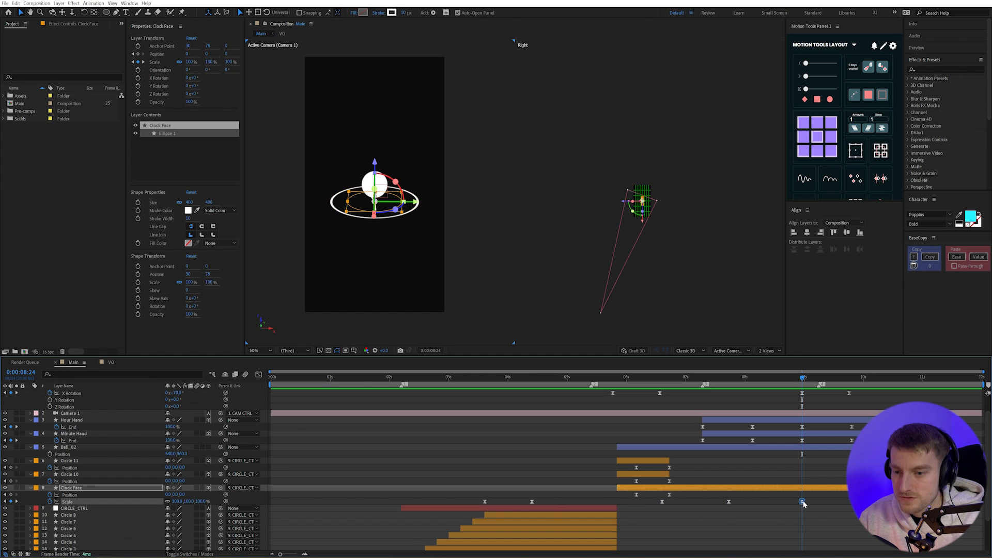
{"action": "right_click", "coordinate": [802, 502]}
{"action": "mouse_move", "coordinate": [833, 497]}
{"action": "left_click", "coordinate": [761, 498]}
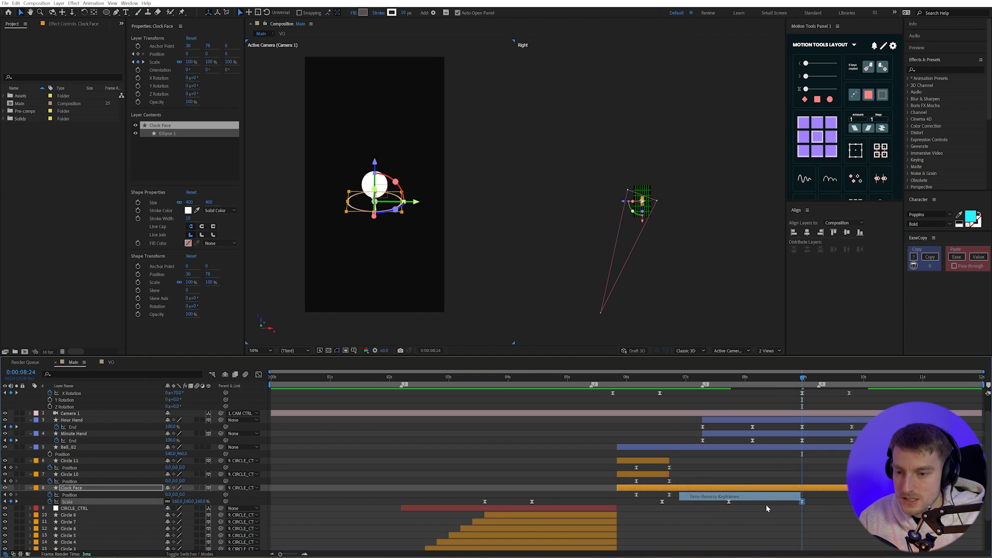
{"action": "left_click", "coordinate": [771, 512]}
Set the Clock Face's Scale to 0% at the final Scale keyframe at 0:00:10:02.
{"action": "left_click", "coordinate": [643, 199]}
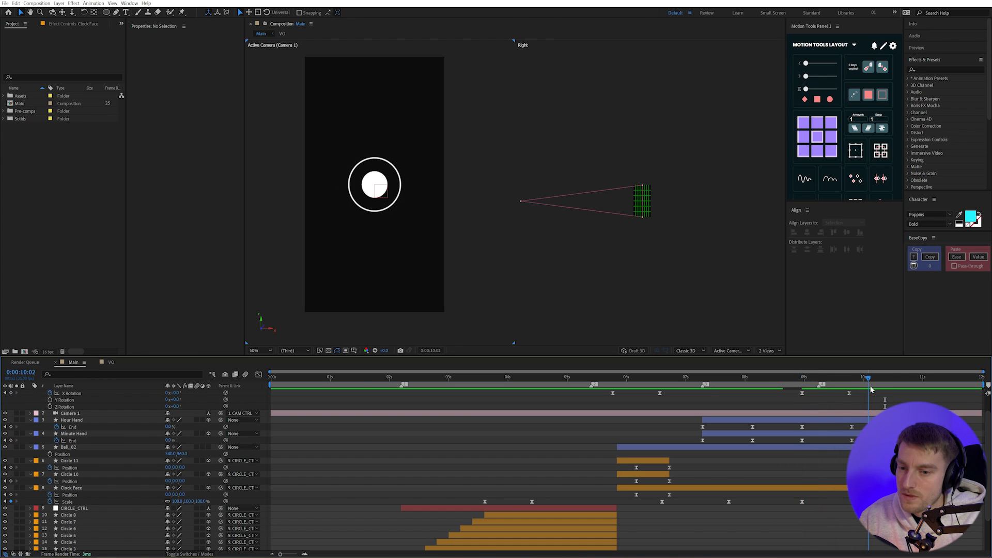
{"action": "left_click", "coordinate": [67, 502]}
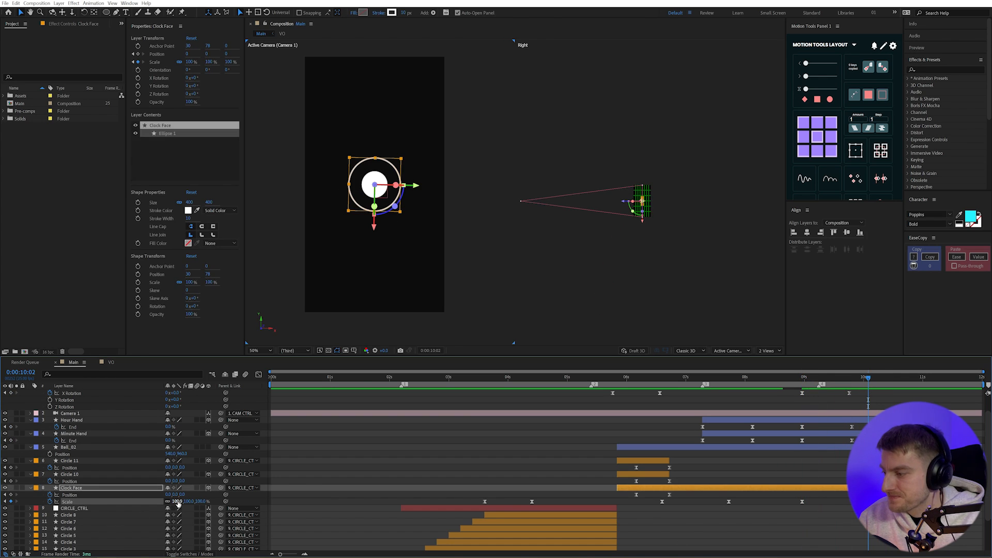
{"action": "type", "text": "0"}
{"action": "key", "text": "Return"}
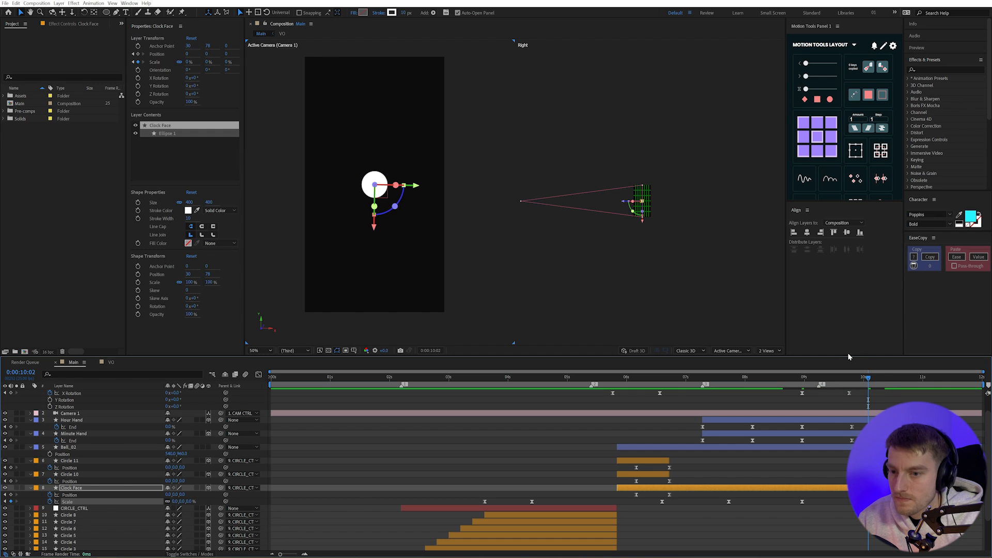
Preview the clock face shrinking and try delaying its 0:00:08:24 Scale keyframe to about 0:00:09:16.
{"action": "left_click", "coordinate": [799, 380]}
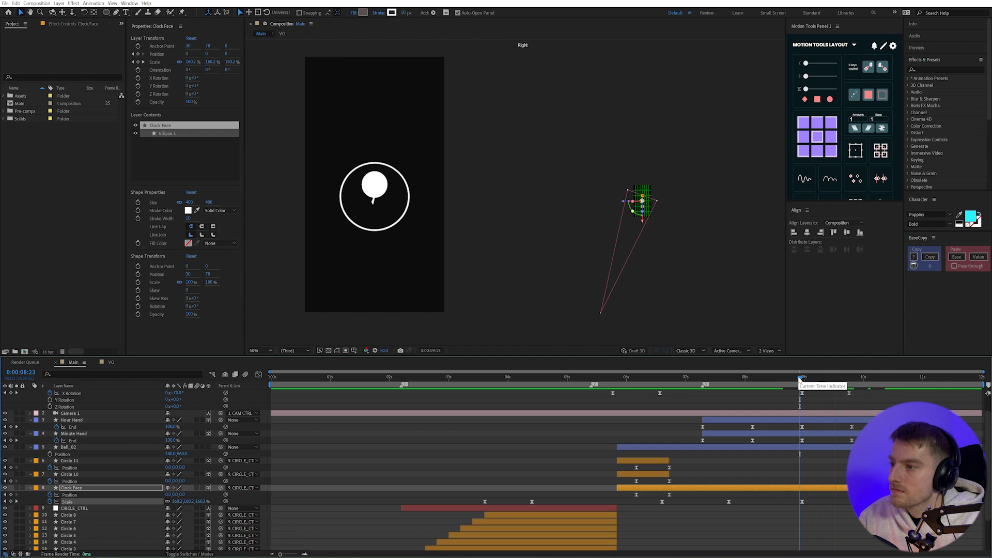
{"action": "key", "text": "space"}
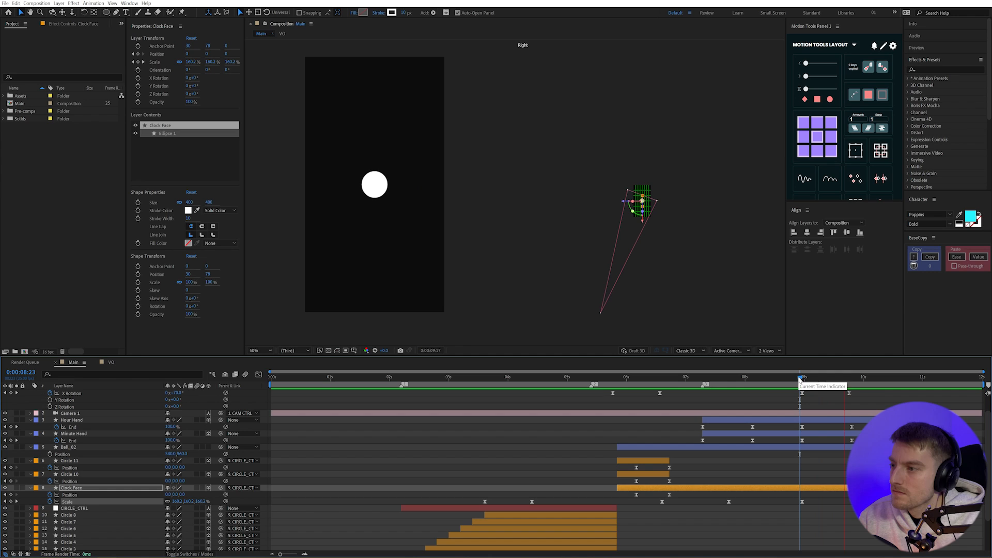
{"action": "key", "text": "space"}
{"action": "left_click", "coordinate": [803, 501]}
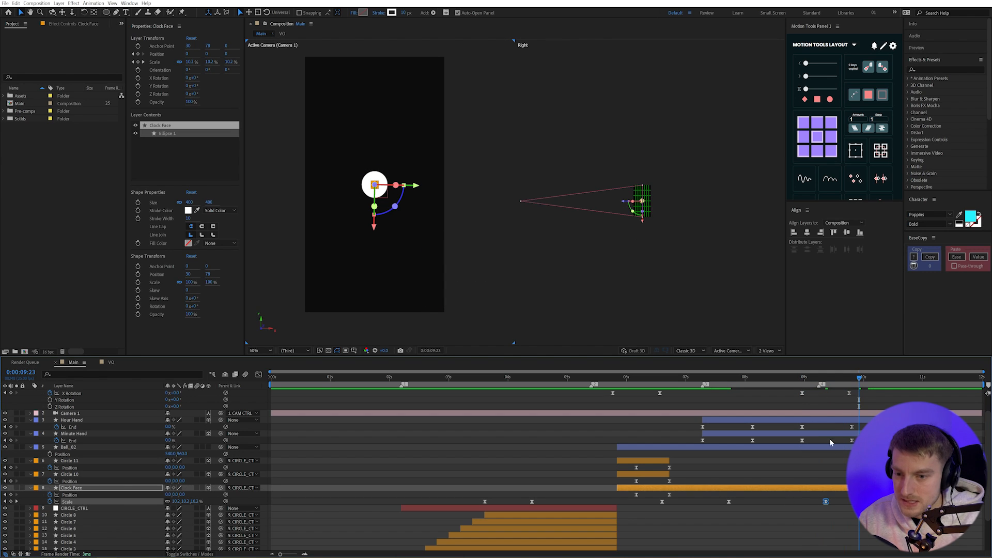
{"action": "left_click_drag", "start_coordinate": [826, 502], "coordinate": [823, 497]}
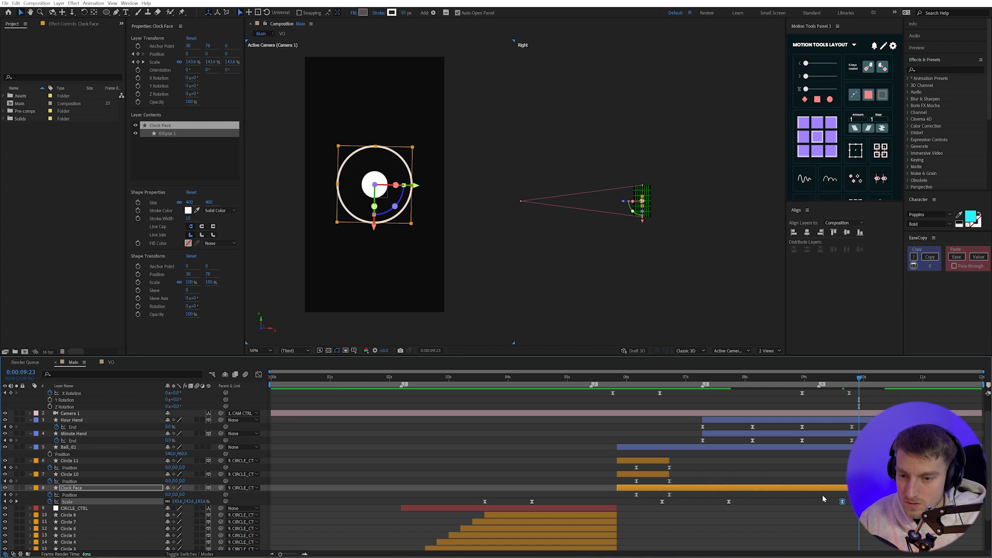
Preview the shrink timing and bring the delayed Clock Face Scale keyframe back to about 0:00:09:10.
{"action": "left_click", "coordinate": [795, 377]}
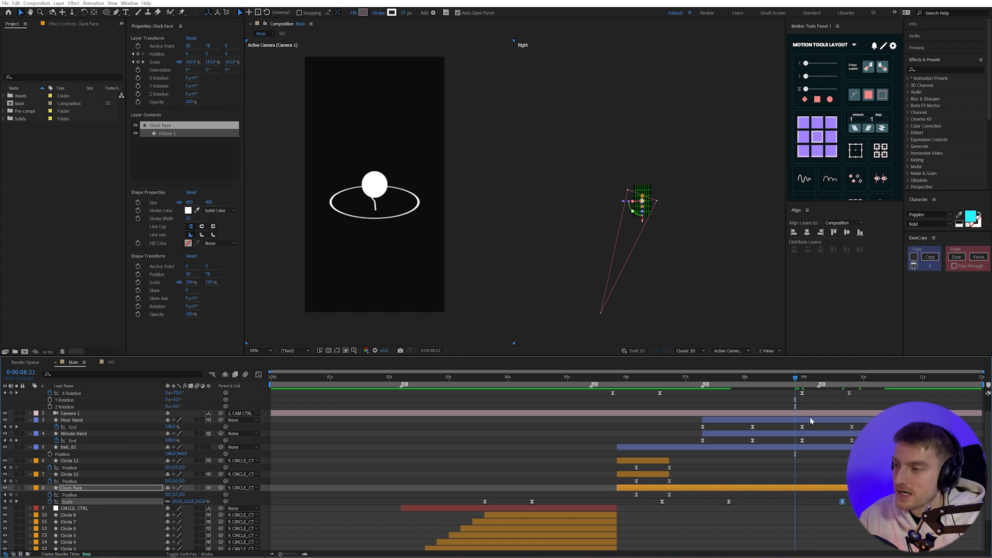
{"action": "key", "text": "space"}
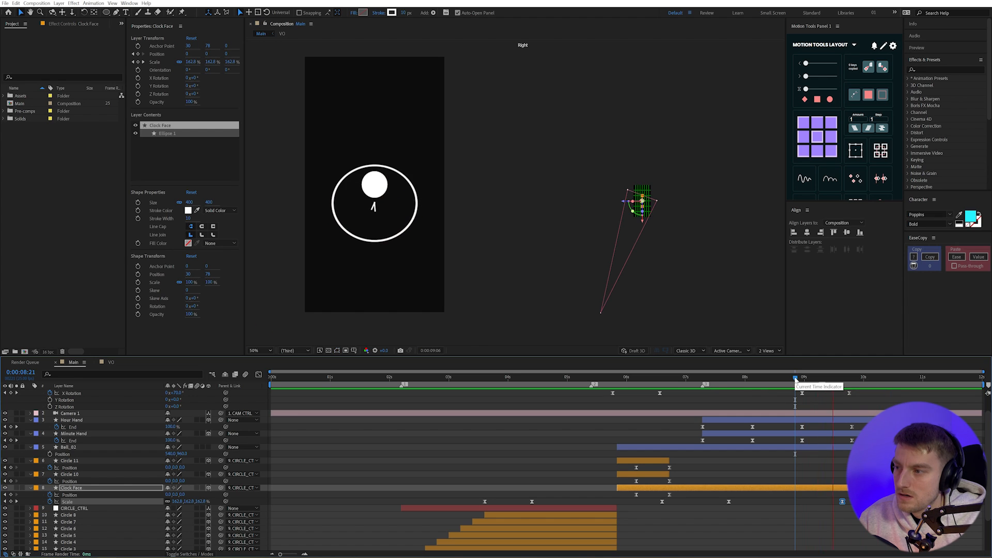
{"action": "key", "text": "space"}
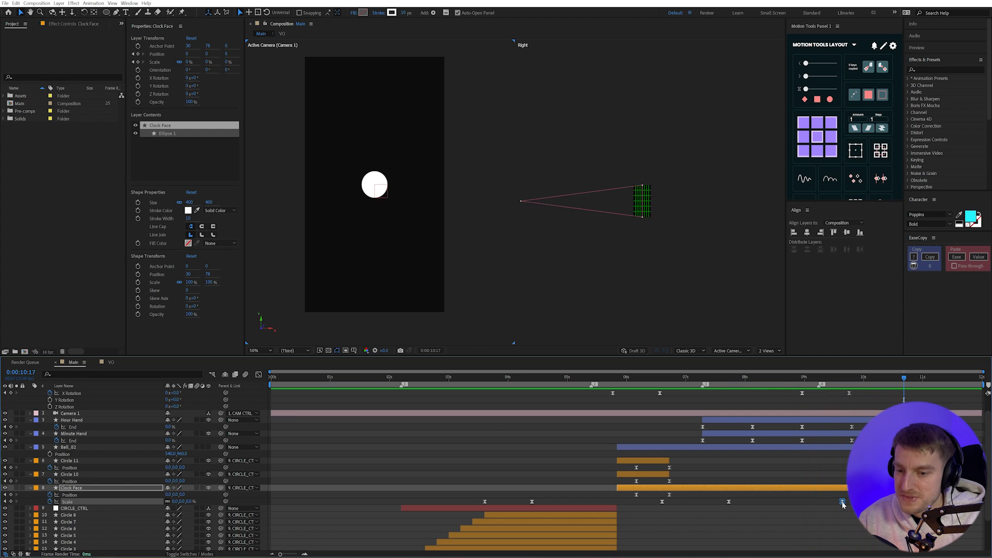
{"action": "left_click", "coordinate": [800, 378]}
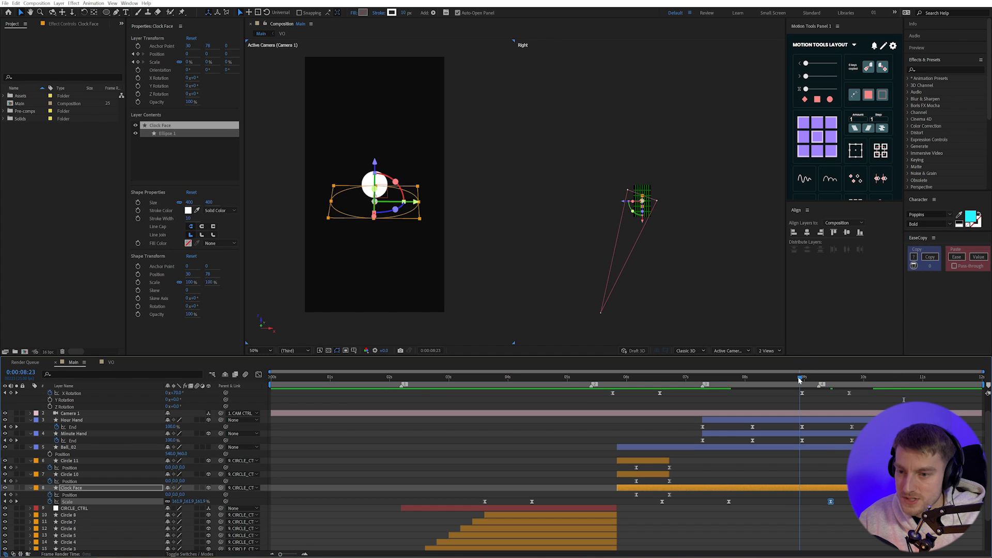
{"action": "key", "text": "space"}
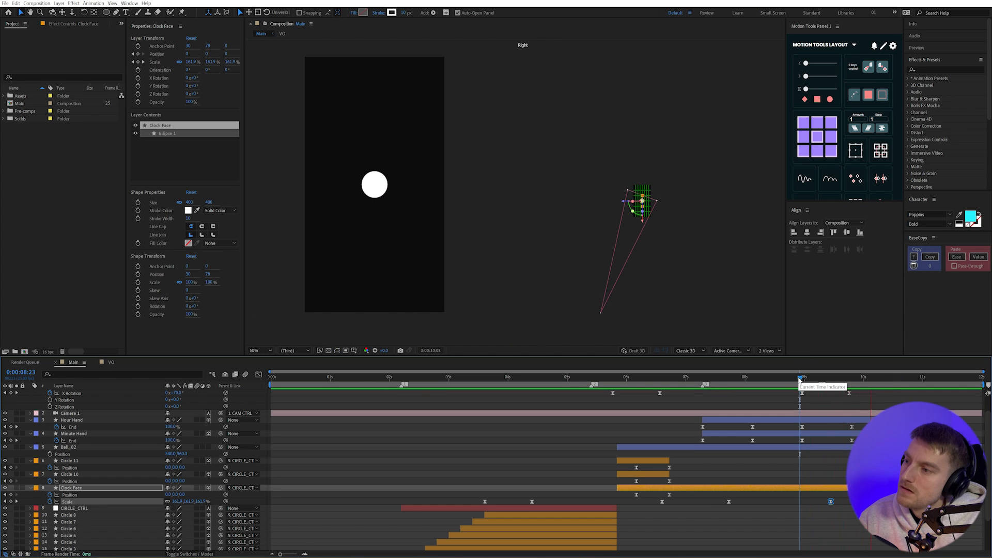
{"action": "key", "text": "space"}
{"action": "left_click_drag", "start_coordinate": [831, 503], "coordinate": [826, 502]}
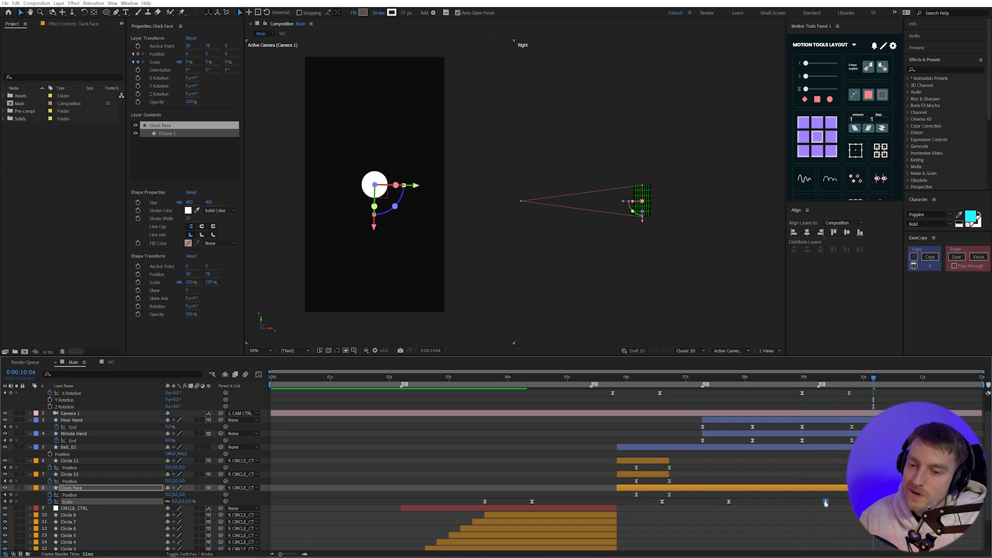
Preview the hands retracting and the clock face shrinking, starting from 0:00:08:24 and from 0:00:08:14.
{"action": "left_click", "coordinate": [802, 380]}
{"action": "key", "text": "space"}
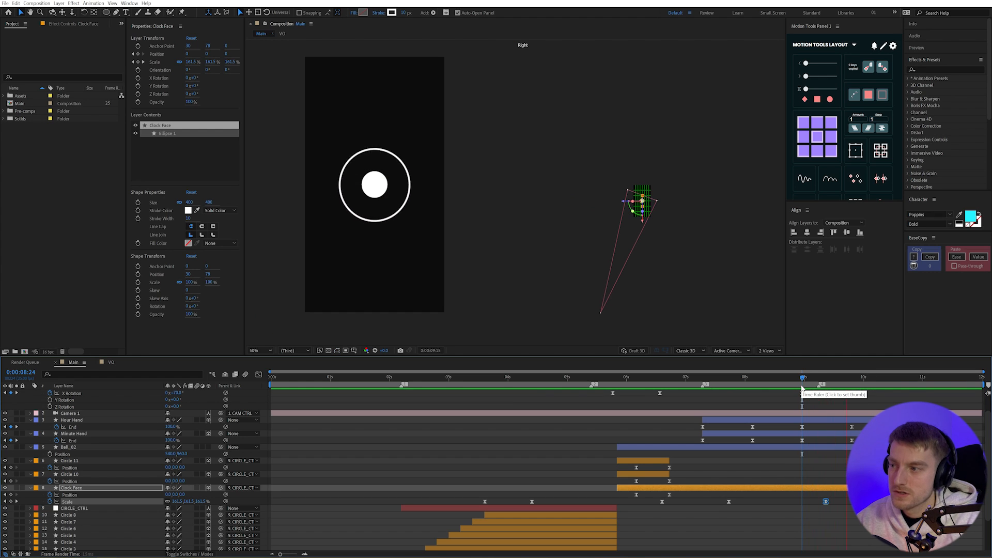
{"action": "key", "text": "space"}
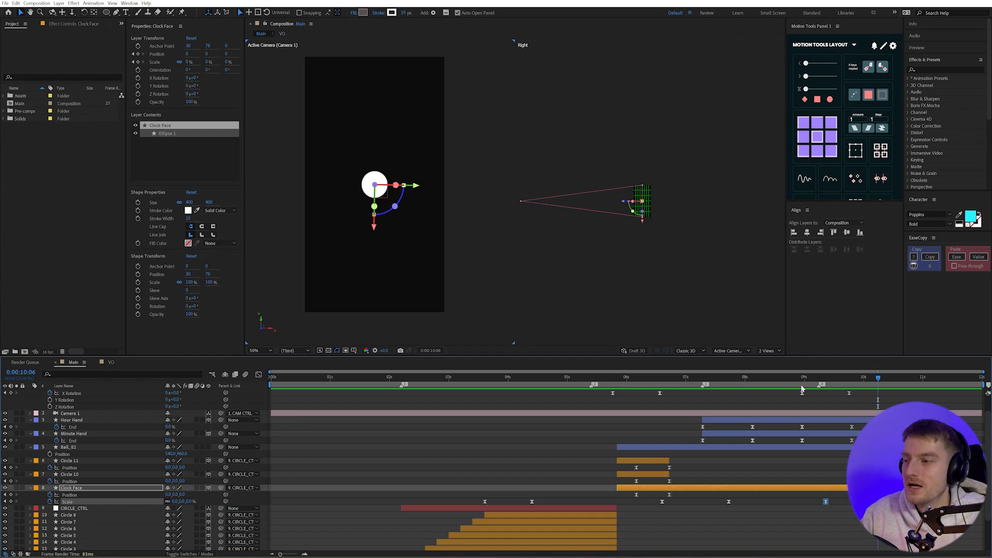
{"action": "left_click", "coordinate": [779, 379]}
{"action": "key", "text": "space"}
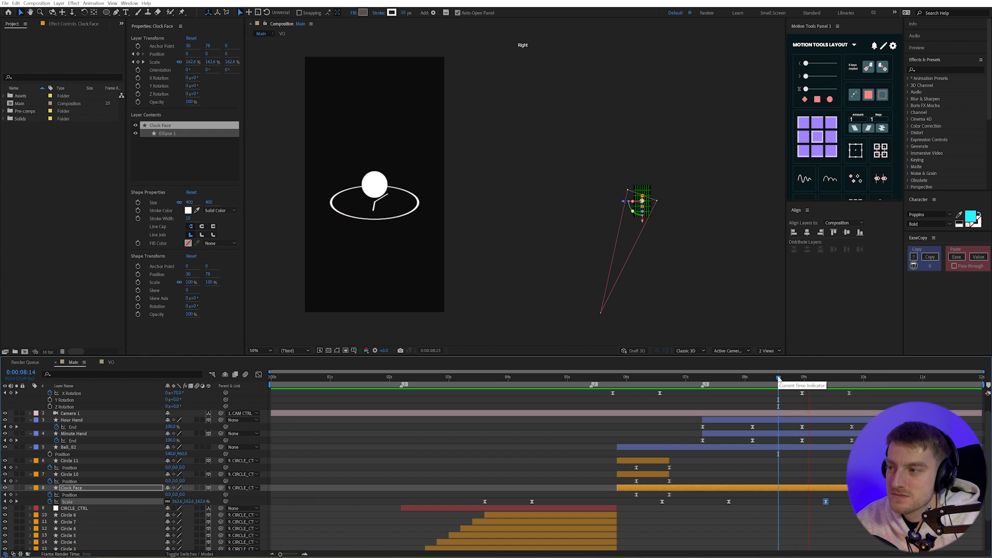
{"action": "key", "text": "space"}
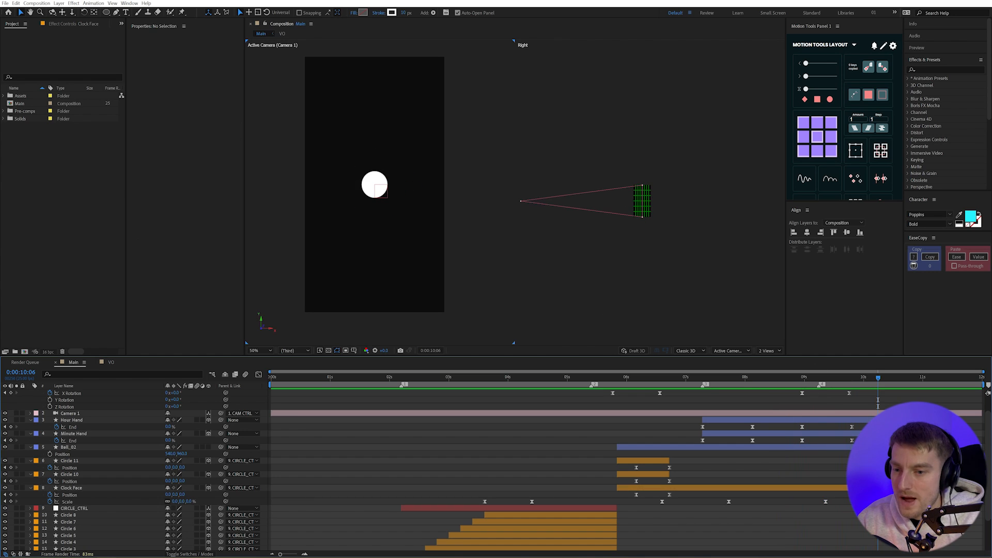
Try a later final Scale keyframe on the Clock Face, preview the slower shrink, and undo the change.
{"action": "key", "text": "ctrl+z"}
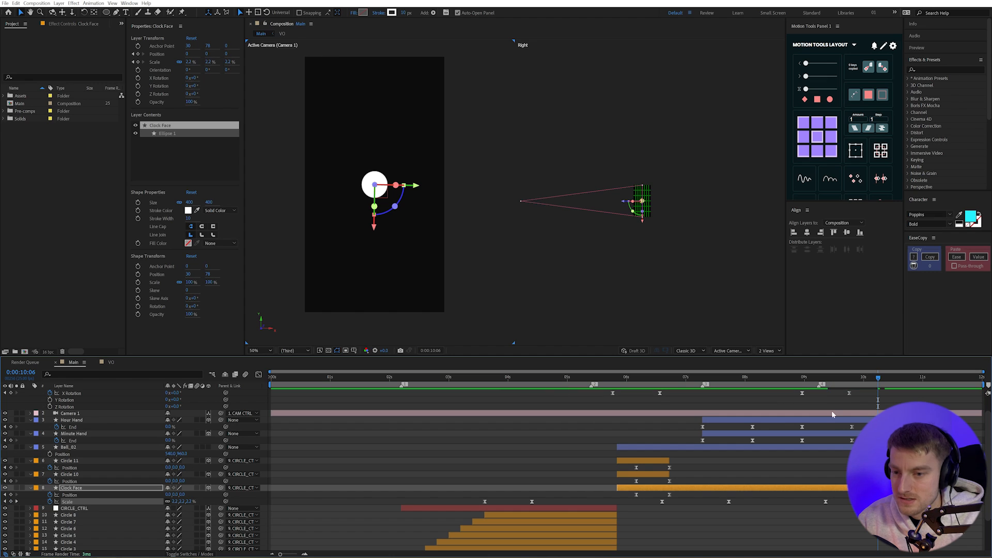
{"action": "left_click", "coordinate": [812, 378]}
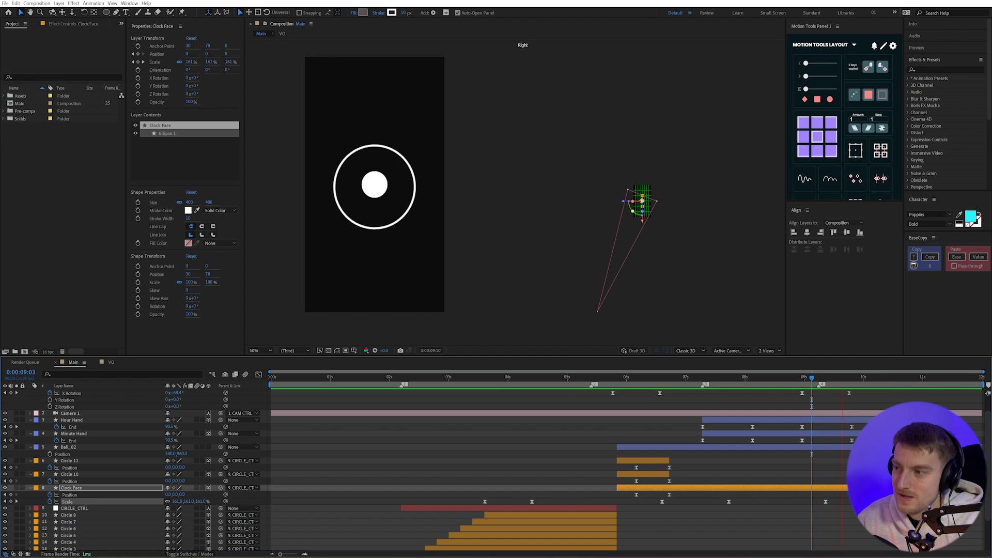
{"action": "key", "text": "space"}
{"action": "left_click", "coordinate": [826, 502]}
{"action": "left_click", "coordinate": [840, 517]}
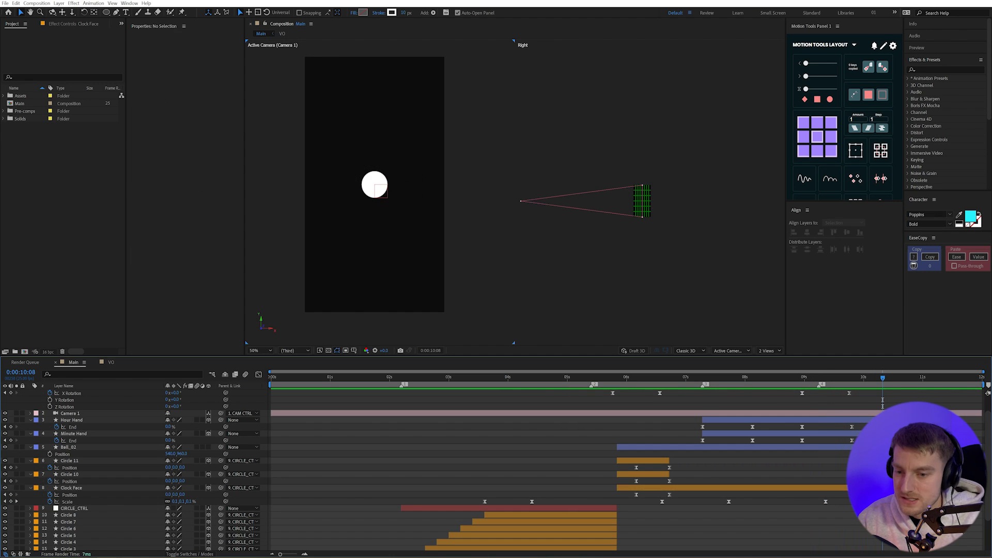
{"action": "key", "text": "ctrl+z"}
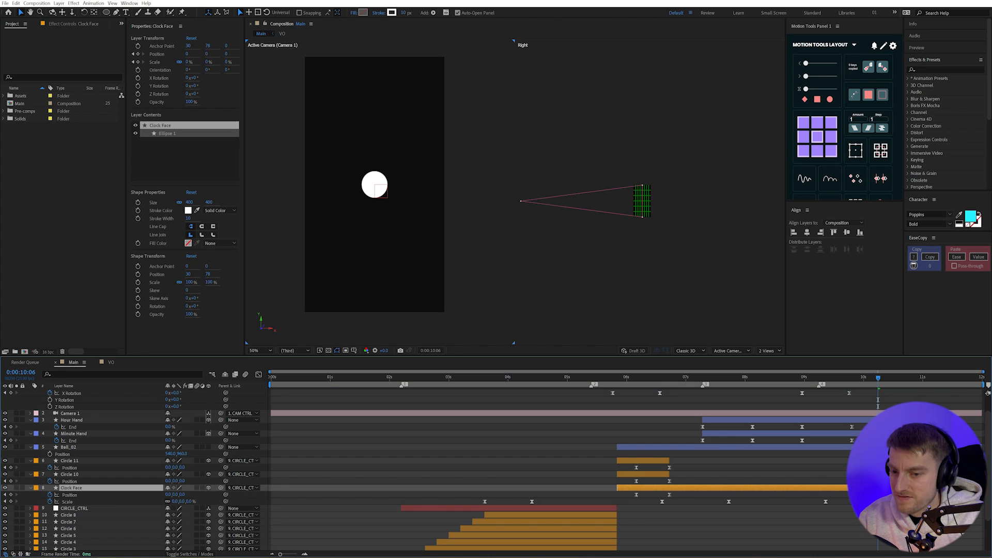
Lengthen the outgoing ease handle of the Clock Face's Scale keyframe at about 0:00:09:10 in the speed graph.
{"action": "left_click_drag", "start_coordinate": [844, 524], "coordinate": [803, 502]}
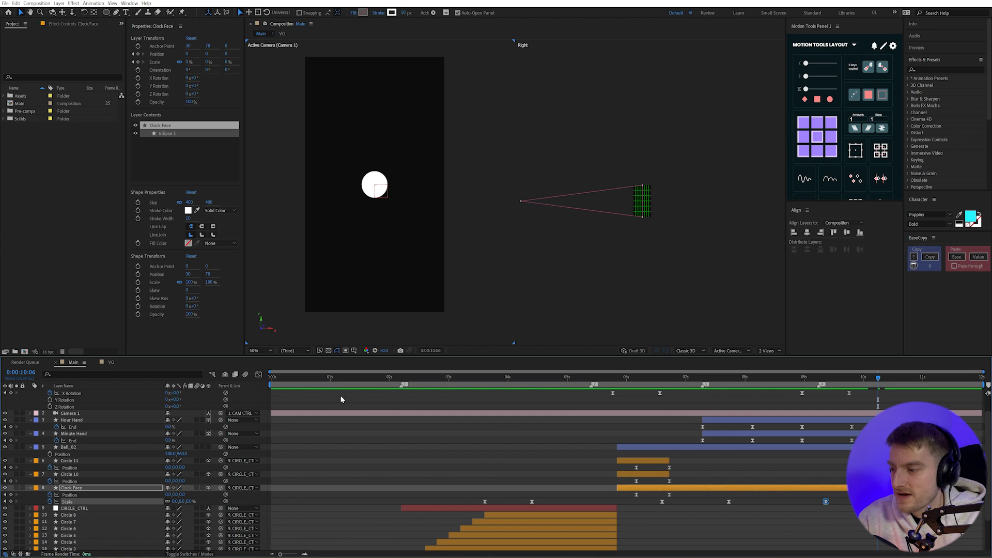
{"action": "left_click", "coordinate": [258, 375]}
{"action": "scroll", "coordinate": [814, 494], "scroll_direction": "down", "scroll_amount": 2}
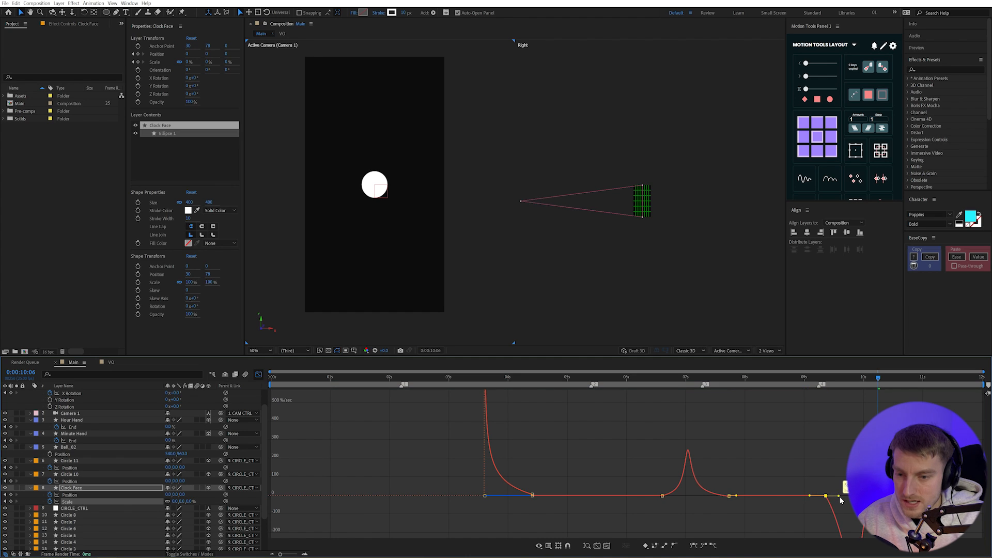
{"action": "left_click_drag", "start_coordinate": [834, 496], "coordinate": [840, 497]}
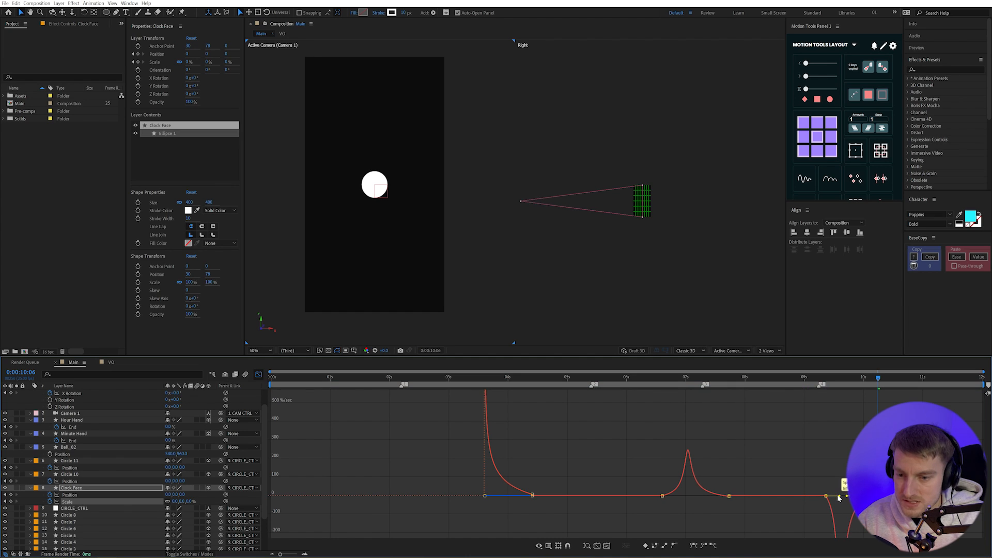
{"action": "left_click", "coordinate": [258, 375]}
Preview the revised shrink from 0:00:08:16 and review the clock animation from earlier in the timeline.
{"action": "left_click_drag", "start_coordinate": [820, 377], "coordinate": [783, 377]}
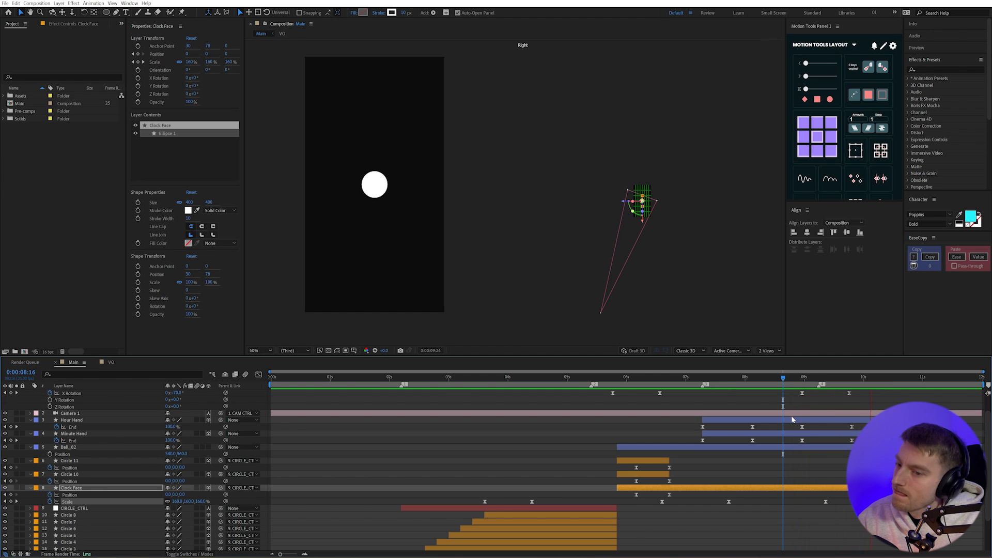
{"action": "left_click", "coordinate": [825, 501]}
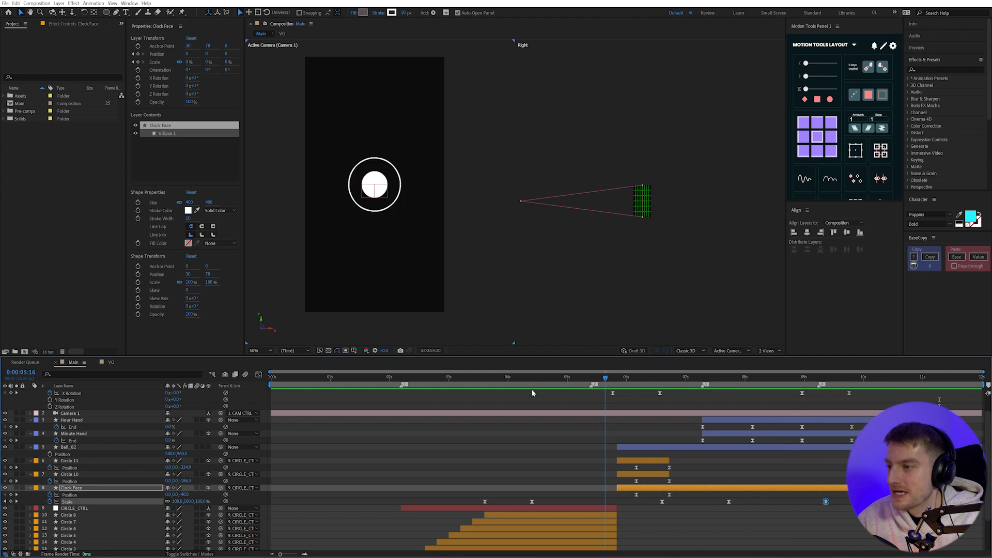
{"action": "key", "text": "space"}
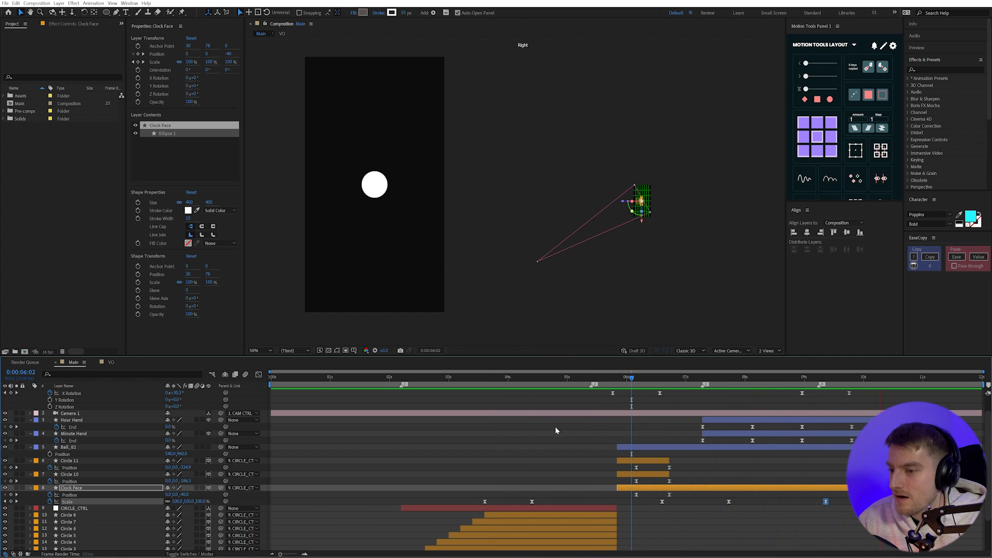
{"action": "left_click_drag", "start_coordinate": [637, 379], "coordinate": [942, 403]}
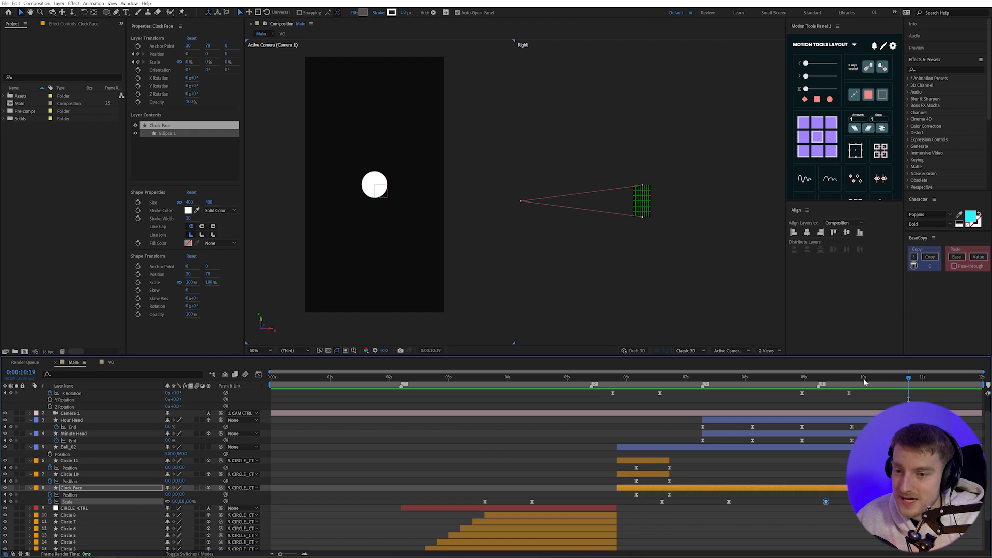
Place the current time at 0:00:10:02, collapse the revealed keyframe properties of all layers, and deselect everything.
{"action": "left_click_drag", "start_coordinate": [864, 379], "coordinate": [325, 382]}
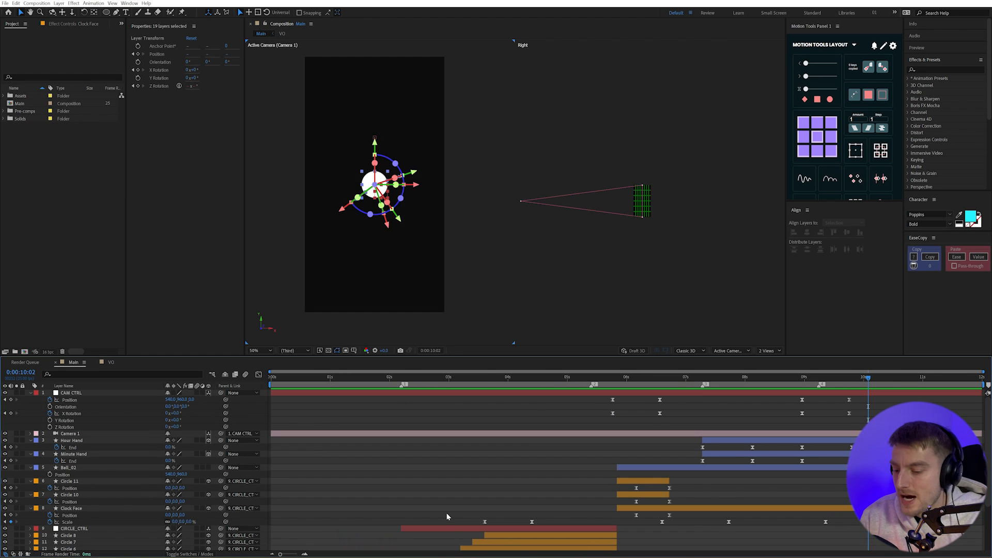
{"action": "key", "text": "u"}
{"action": "key", "text": "ctrl+shift+a"}
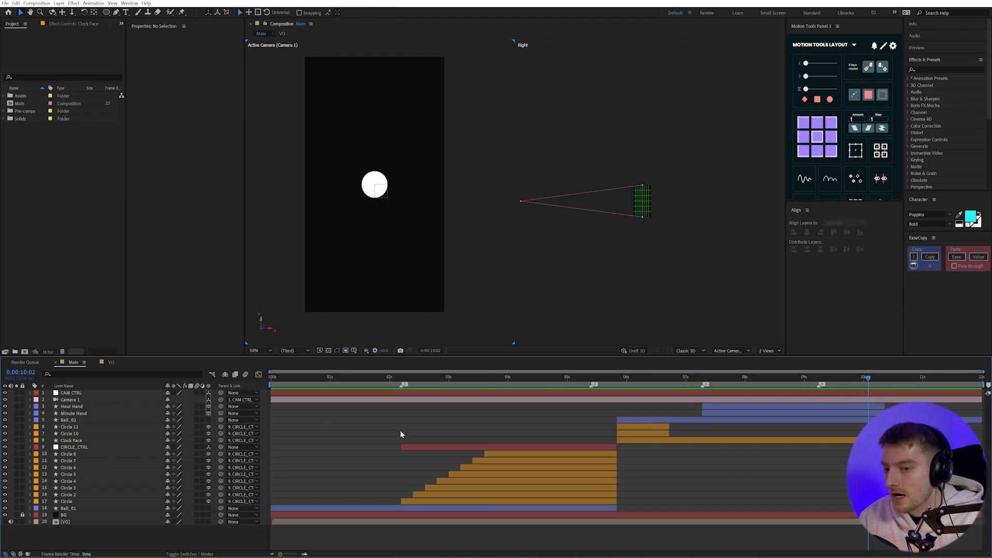
Create a new composition-sized solid named Particles.
{"action": "left_click", "coordinate": [59, 3]}
{"action": "mouse_move", "coordinate": [73, 14]}
{"action": "left_click", "coordinate": [184, 19]}
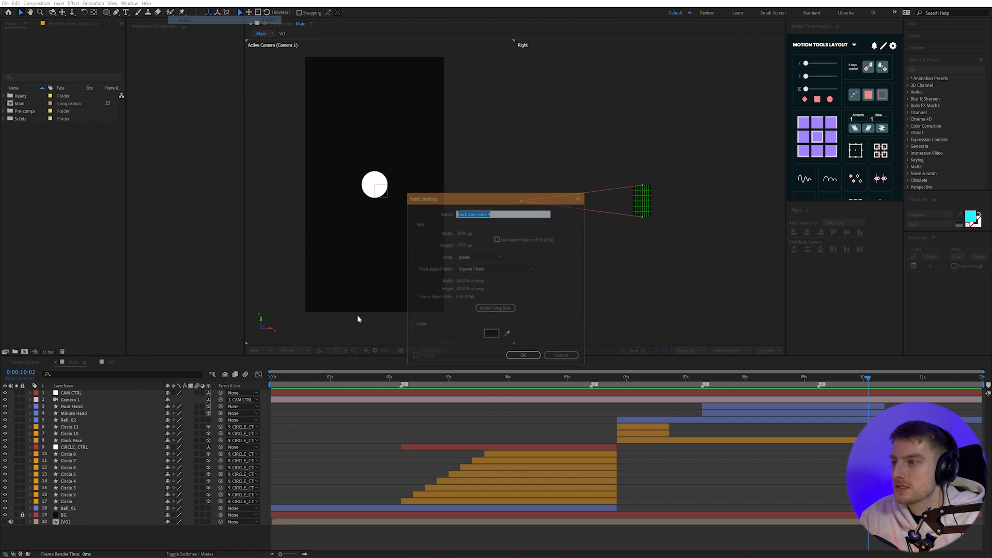
{"action": "key", "text": "BackSpace"}
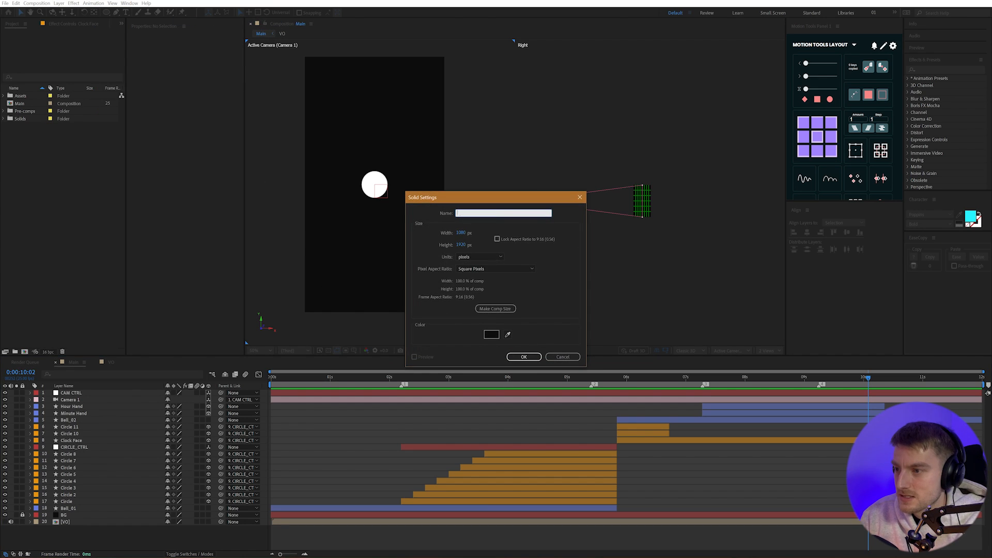
{"action": "type", "text": "Particles"}
{"action": "key", "text": "Return"}
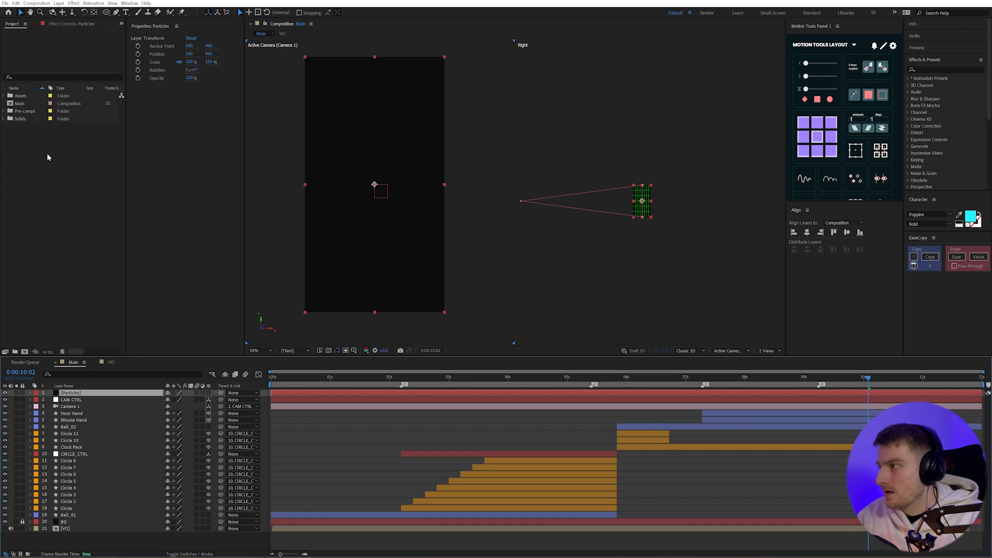
Apply the CC Particle World simulation effect to the Particles solid.
{"action": "left_click", "coordinate": [74, 3]}
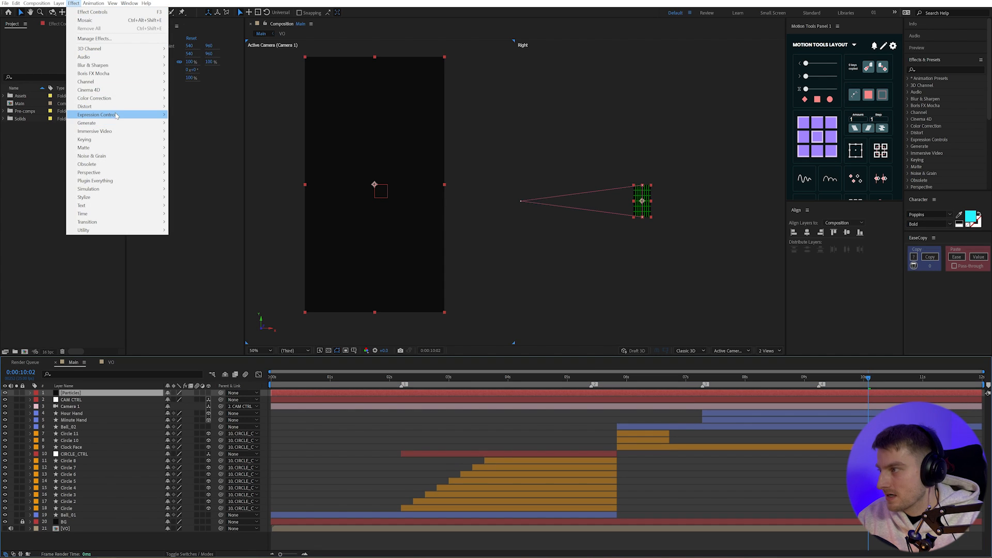
{"action": "mouse_move", "coordinate": [117, 127]}
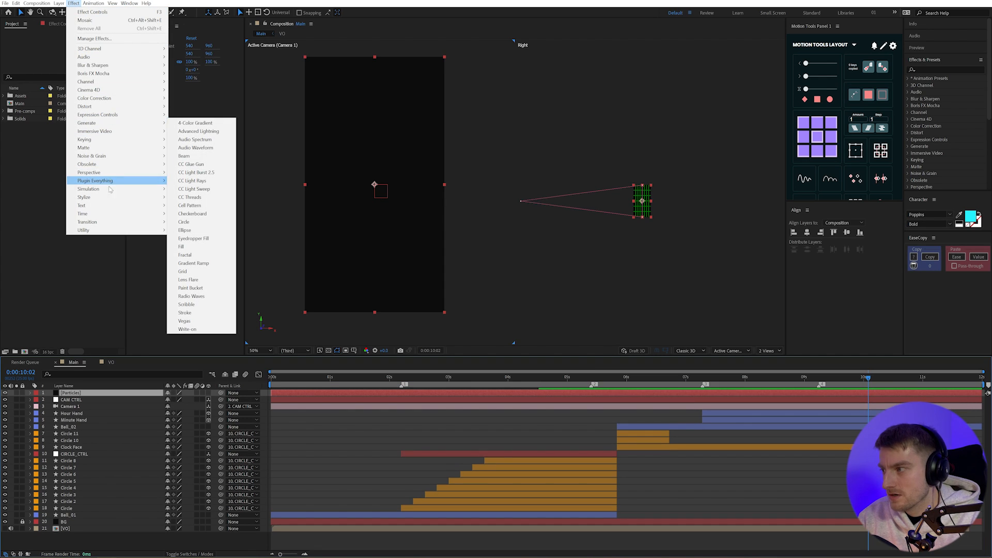
{"action": "mouse_move", "coordinate": [121, 189]}
{"action": "left_click", "coordinate": [220, 257]}
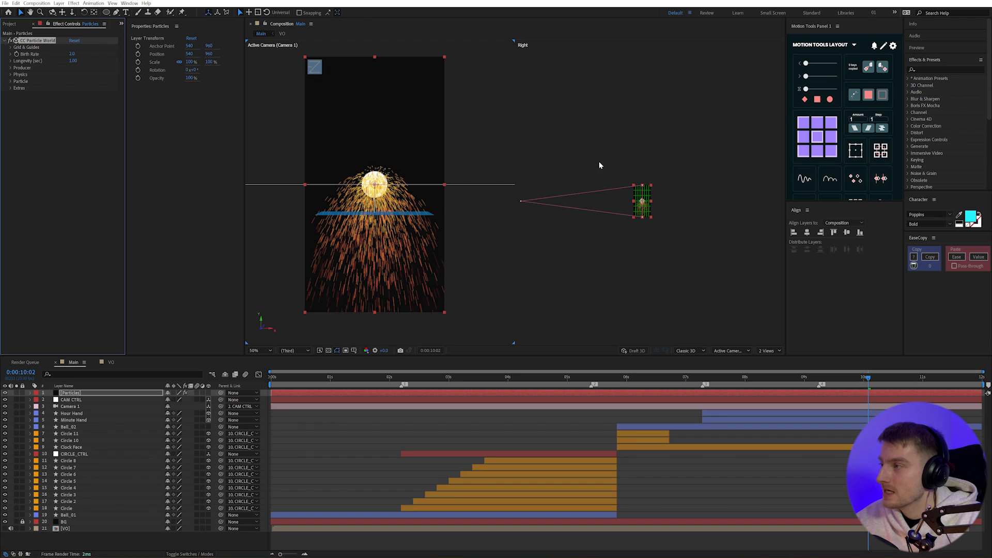
Keep the particle physics animation on Explosive and set gravity to 0.
{"action": "left_click", "coordinate": [11, 68]}
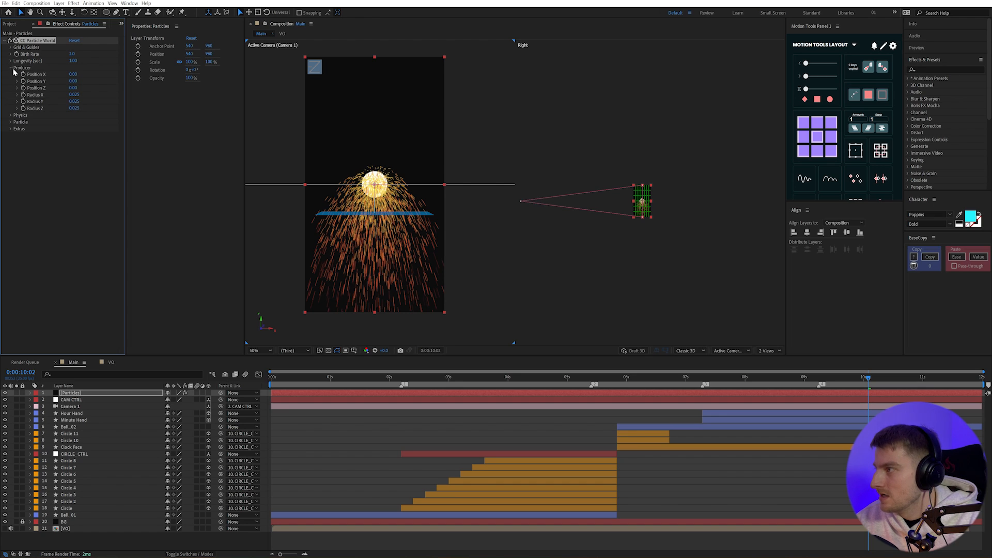
{"action": "left_click", "coordinate": [11, 116]}
{"action": "left_click", "coordinate": [95, 122]}
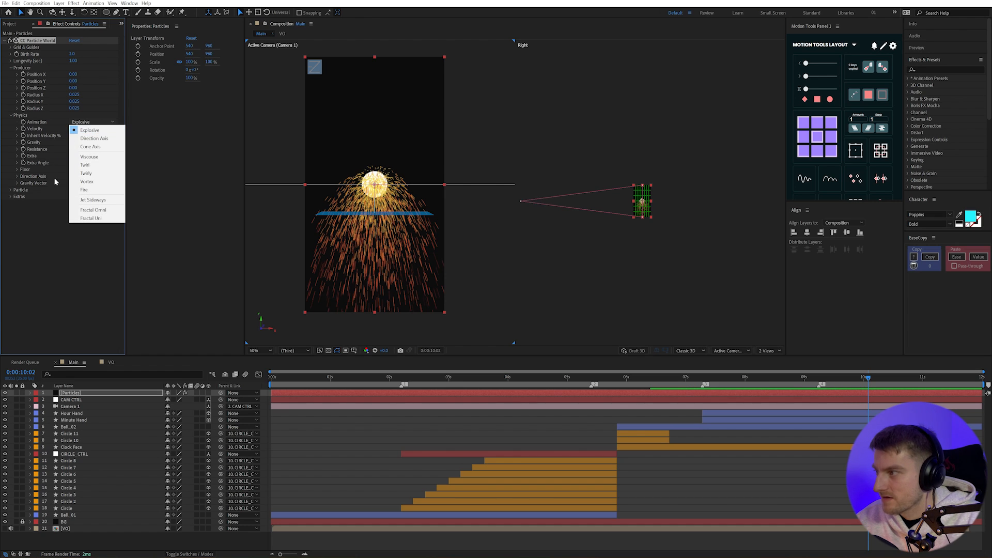
{"action": "left_click", "coordinate": [87, 130]}
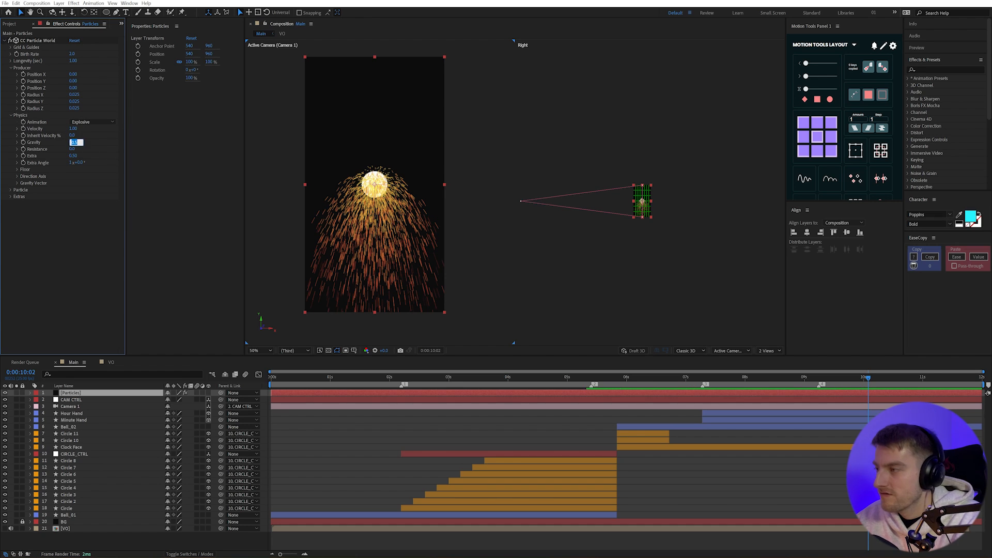
{"action": "type", "text": "0"}
{"action": "key", "text": "Return"}
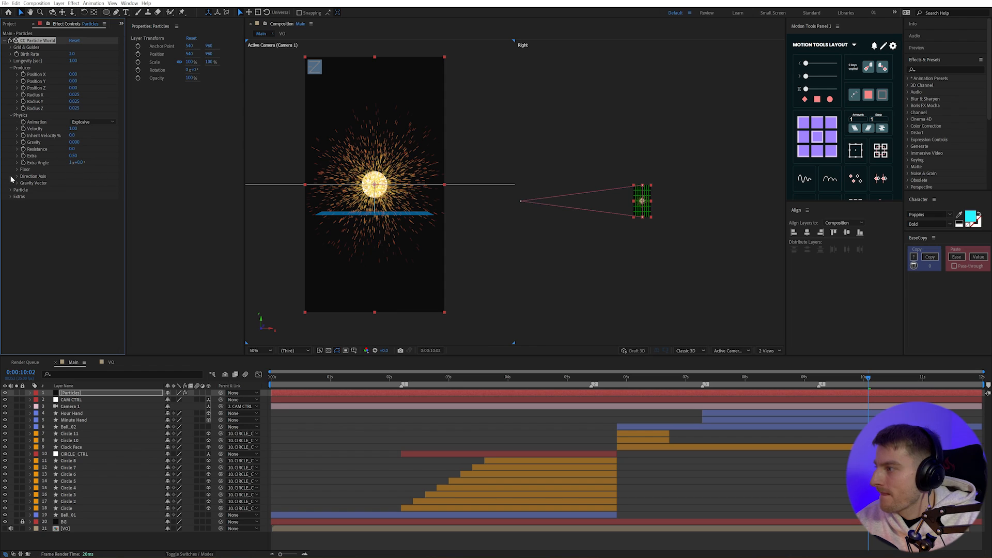
Set the particle type to Faded Sphere.
{"action": "left_click", "coordinate": [11, 190]}
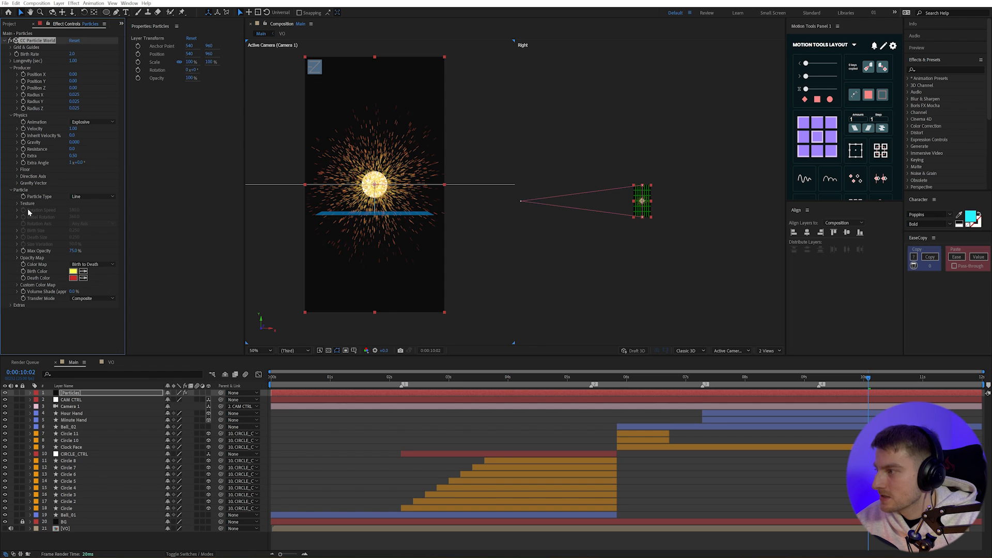
{"action": "left_click", "coordinate": [93, 196]}
{"action": "left_click", "coordinate": [117, 232]}
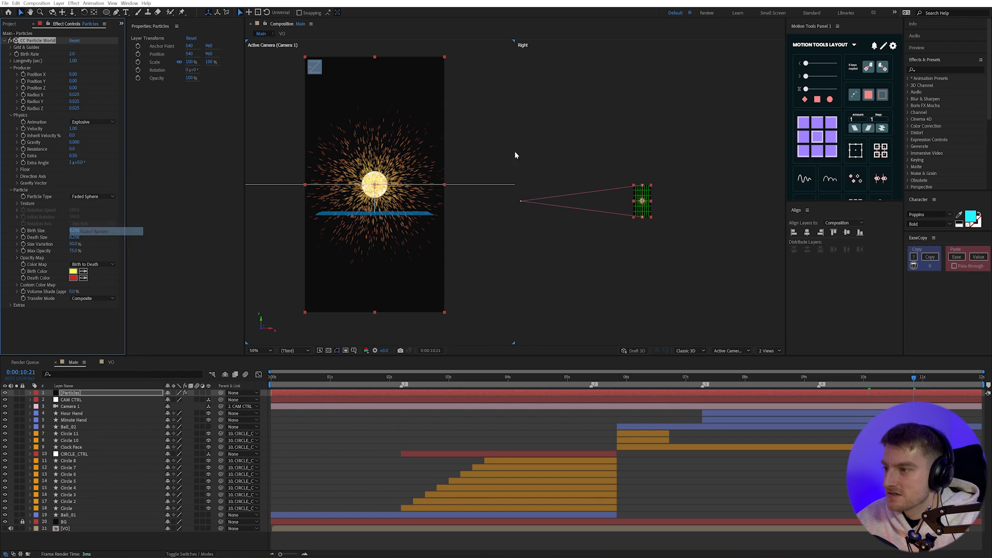
Change the particles' birth color to near-white F5F5F5 and their death color to gray.
{"action": "left_click", "coordinate": [73, 272]}
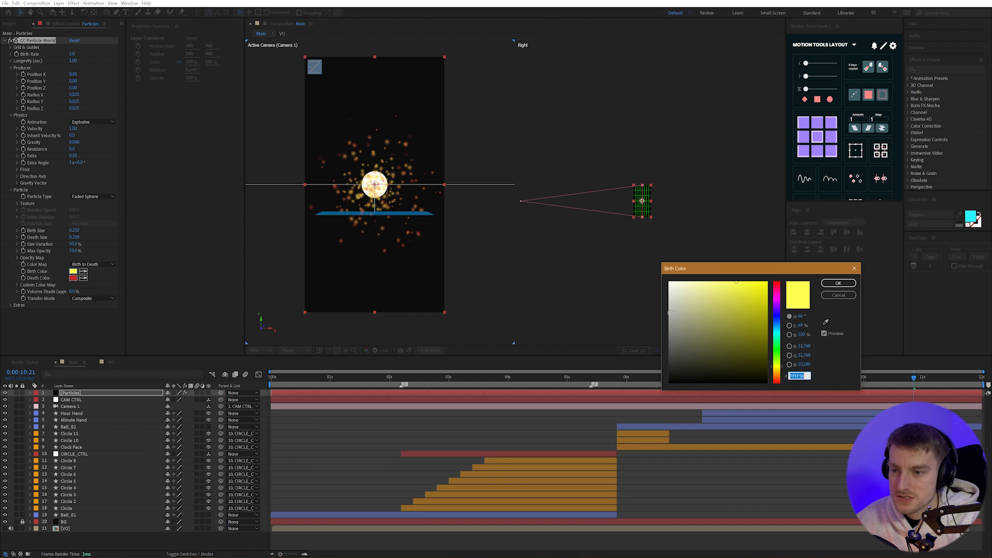
{"action": "left_click_drag", "start_coordinate": [687, 303], "coordinate": [652, 287]}
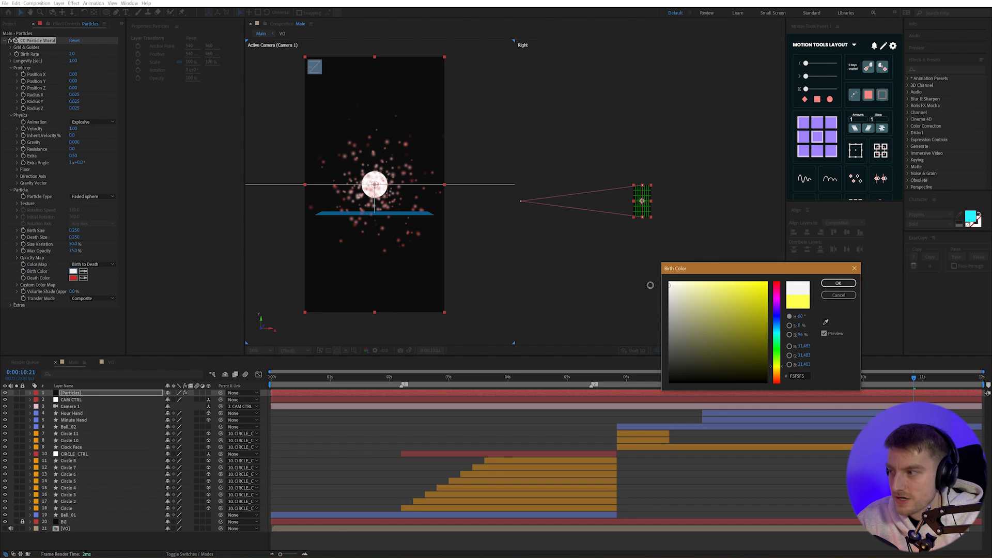
{"action": "left_click", "coordinate": [838, 283]}
{"action": "left_click", "coordinate": [73, 278]}
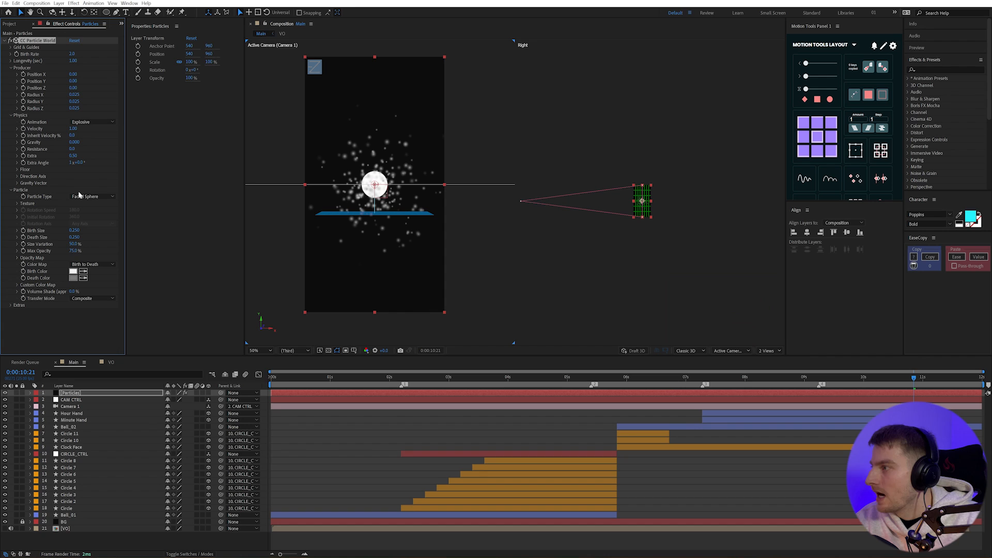
Enlarge the producer radius to about 0.735 in X, 0.695 in Y and 7.7 in Z, and set the physics animation to Fire.
{"action": "left_click_drag", "start_coordinate": [74, 95], "coordinate": [103, 101]}
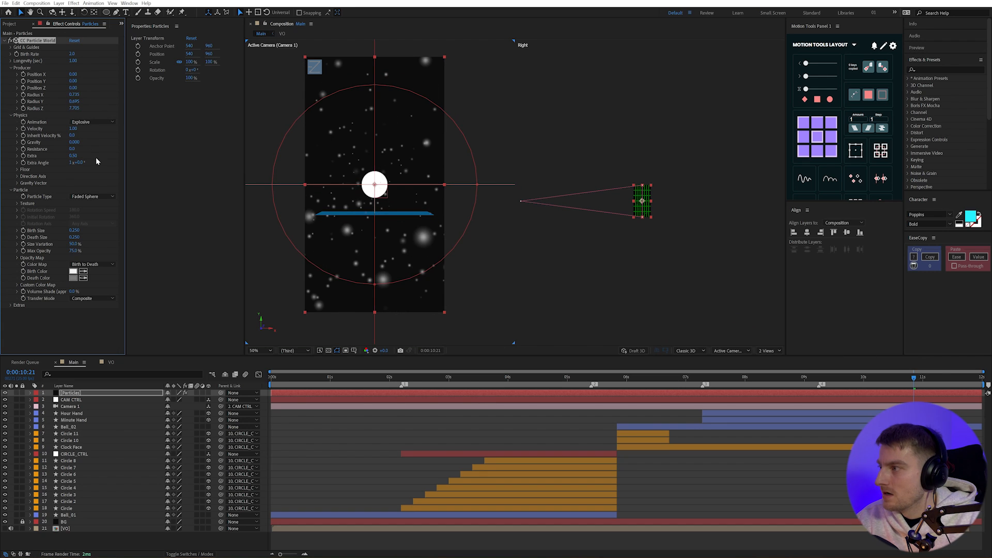
{"action": "left_click", "coordinate": [100, 124]}
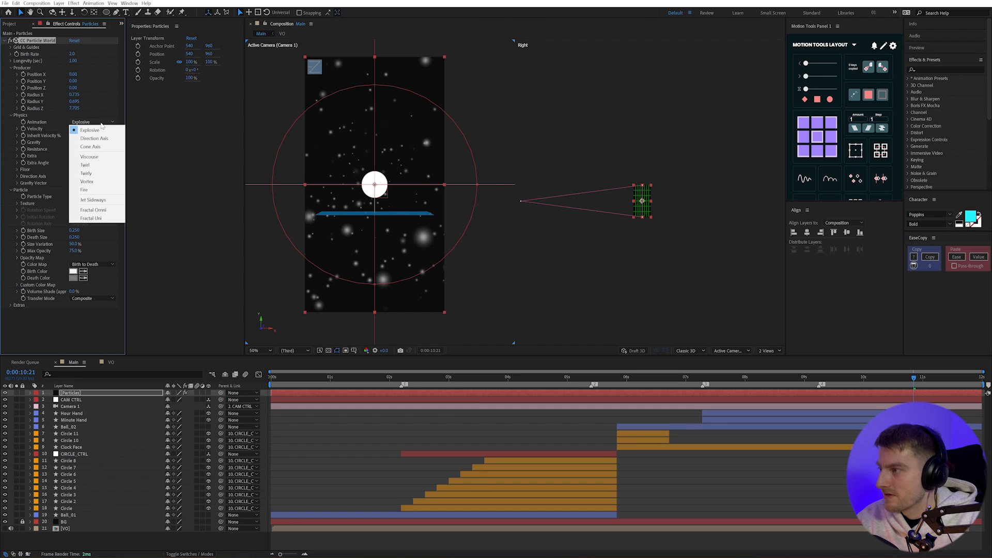
{"action": "left_click", "coordinate": [96, 190]}
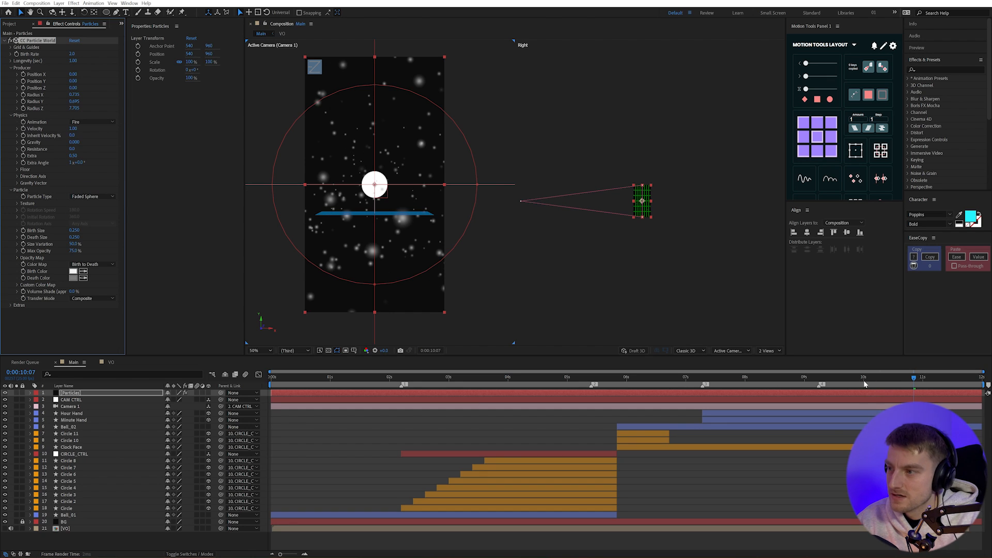
Place the current time at 0:00:10:05 and move the Particles layer directly below Ball_02 in the layer stack.
{"action": "left_click_drag", "start_coordinate": [873, 383], "coordinate": [877, 408]}
{"action": "key", "text": "F2"}
{"action": "left_click_drag", "start_coordinate": [86, 392], "coordinate": [85, 431]}
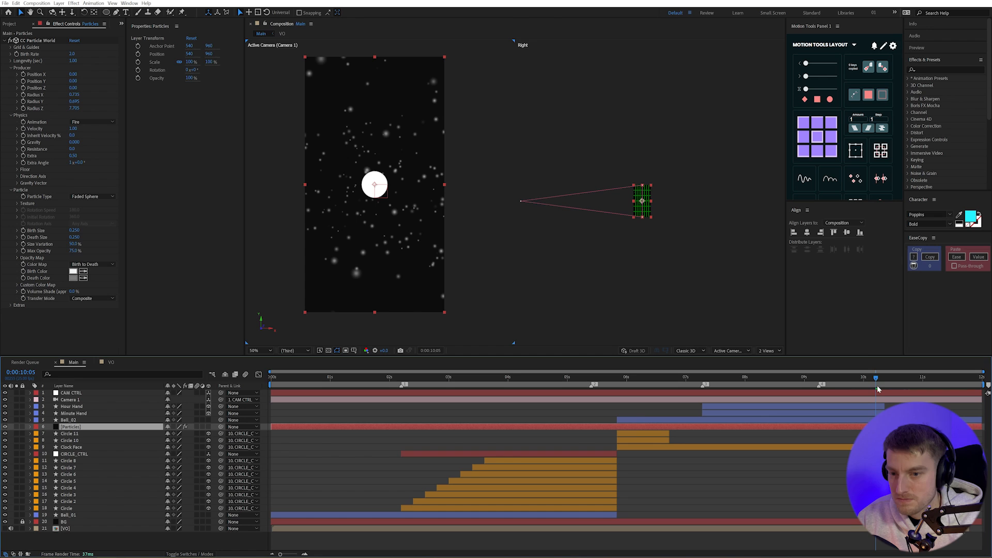
Trim the start of the Particles layer to 0:00:09:21 and preview the particles from 0:00:09:09.
{"action": "left_click_drag", "start_coordinate": [831, 379], "coordinate": [855, 385]}
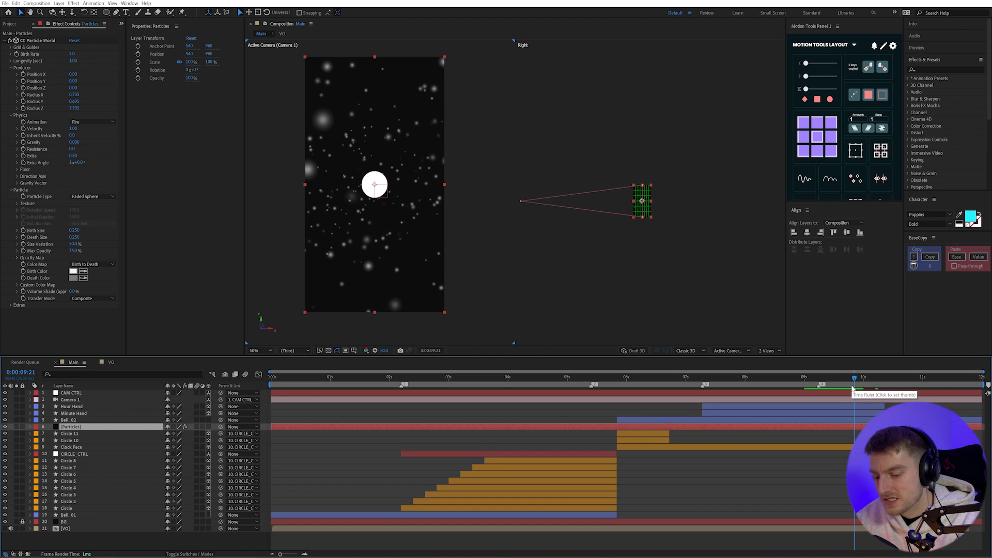
{"action": "key", "text": "alt+bracketleft"}
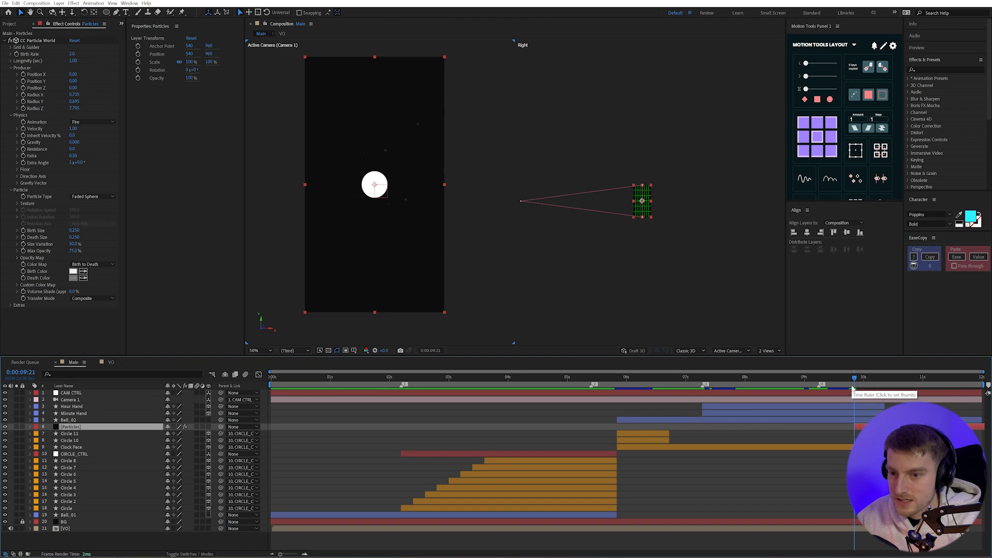
{"action": "left_click_drag", "start_coordinate": [853, 388], "coordinate": [825, 376]}
{"action": "key", "text": "space"}
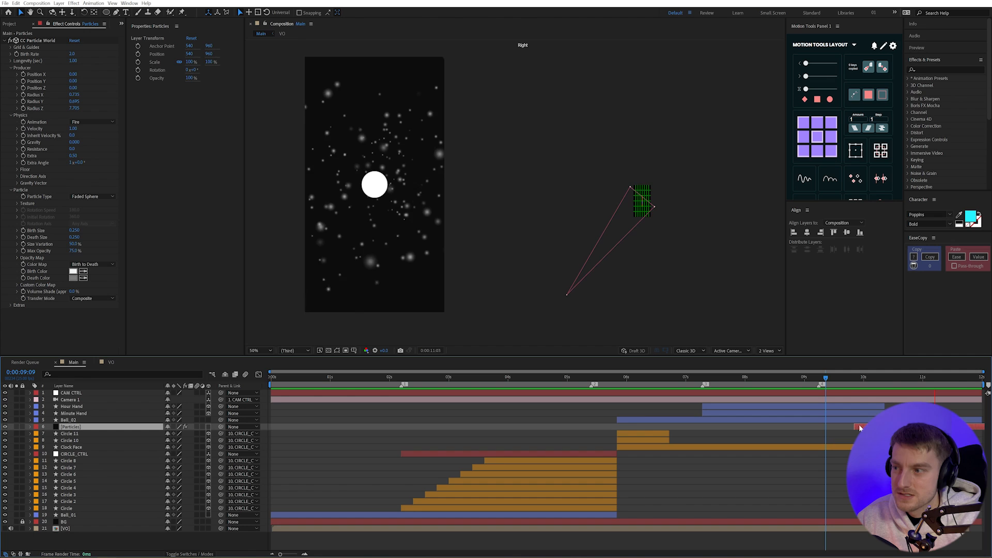
Place the current time at 0:00:10:10 and switch the particle physics animation back to Explosive.
{"action": "left_click", "coordinate": [888, 379]}
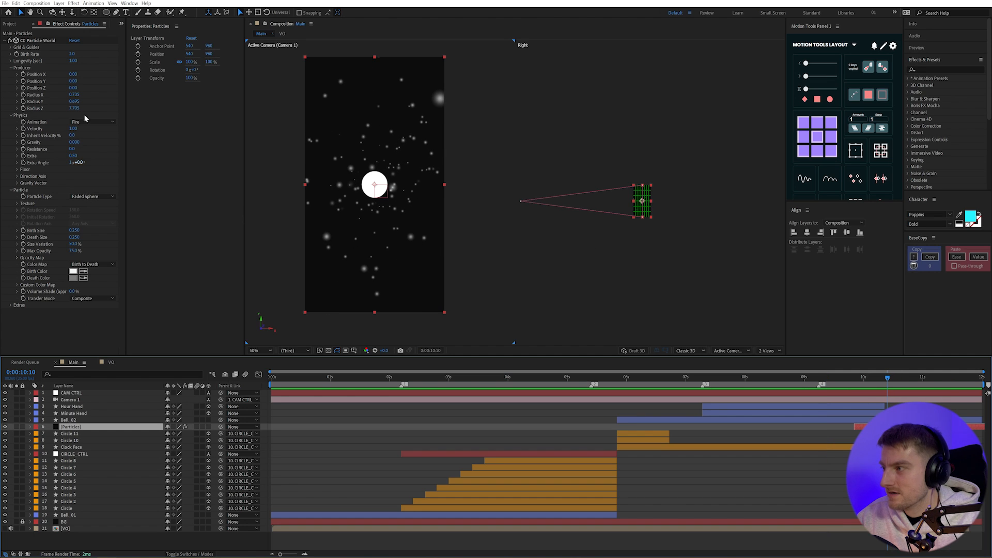
{"action": "left_click", "coordinate": [103, 123]}
{"action": "left_click", "coordinate": [98, 127]}
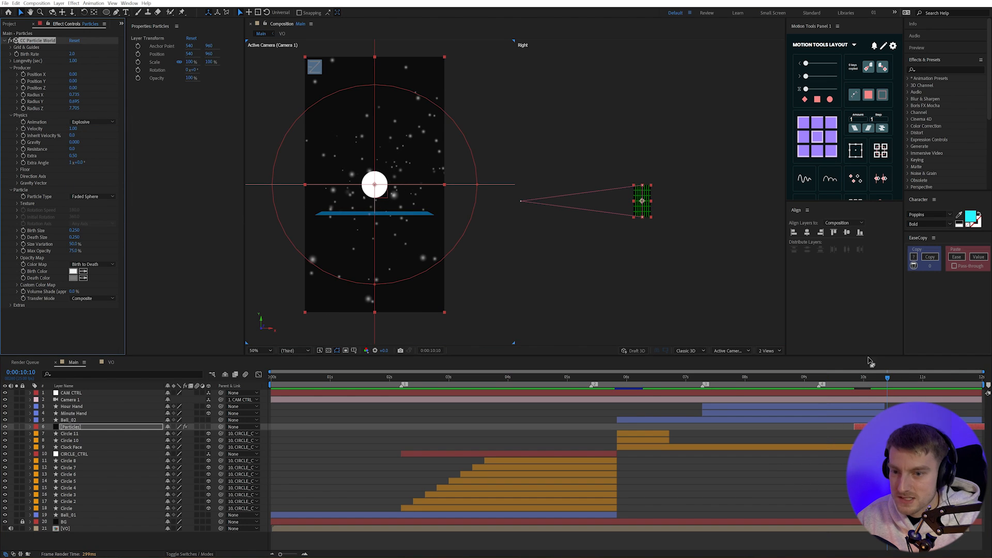
Preview the explosive particles from about 0:00:09:09 and zoom in on the reference artboards in Illustrator.
{"action": "key", "text": "space"}
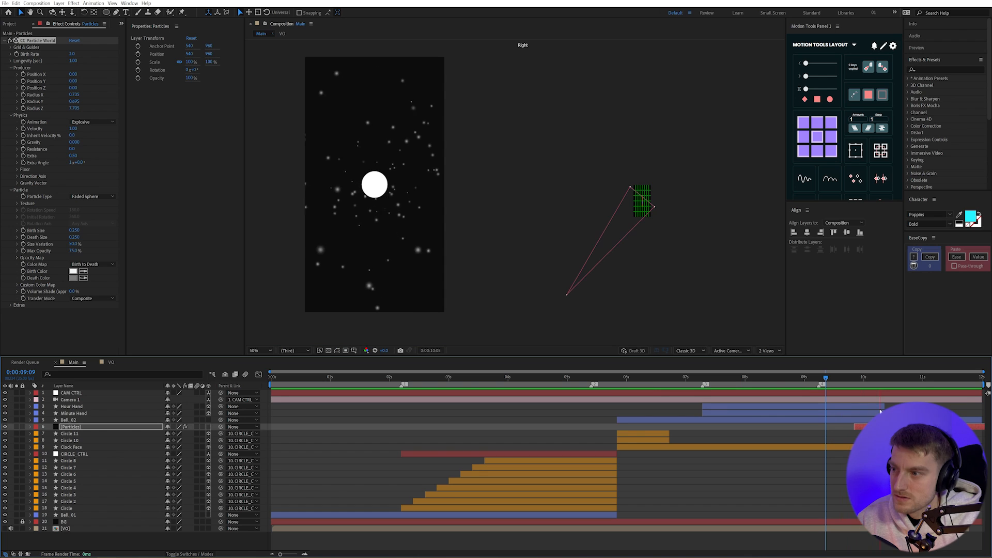
{"action": "key", "text": "space"}
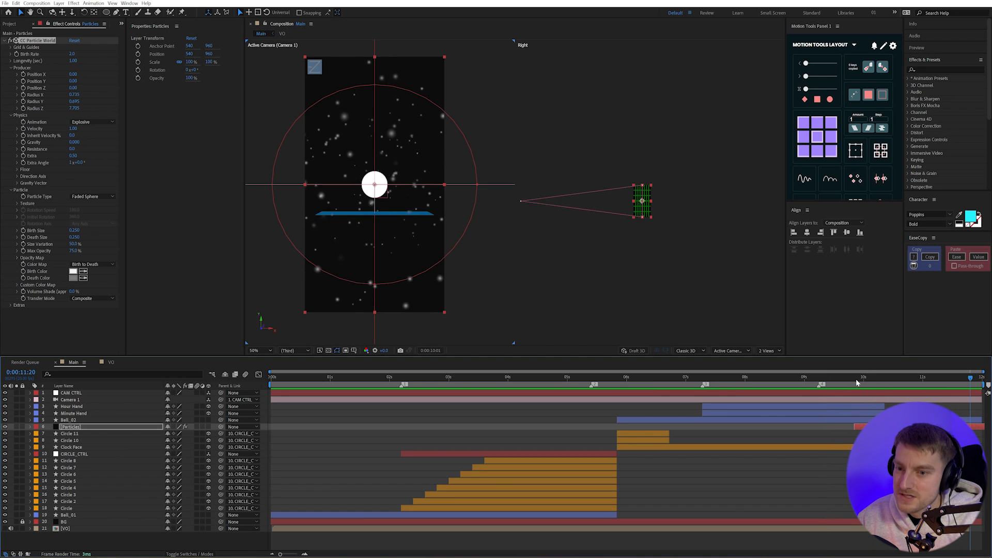
{"action": "key", "text": "space"}
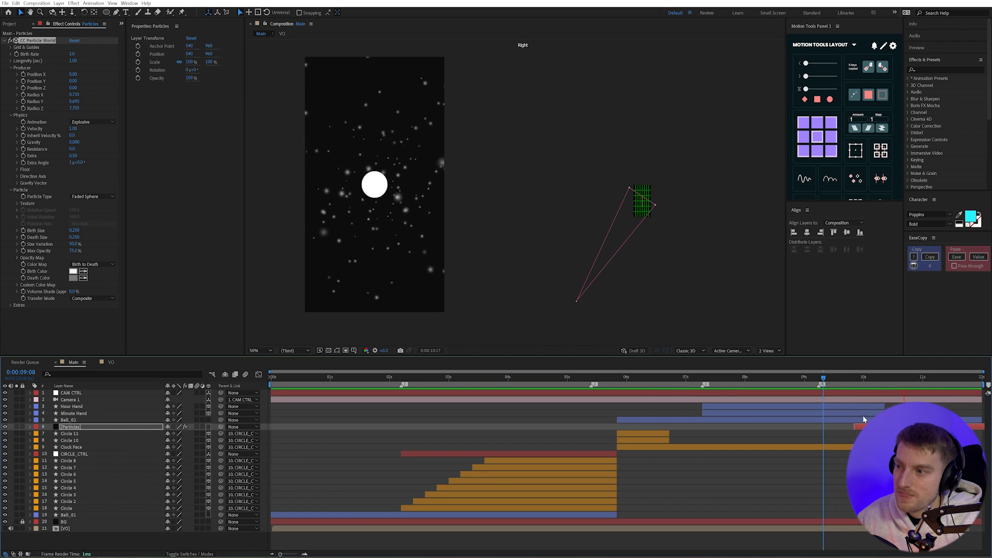
{"action": "key", "text": "space"}
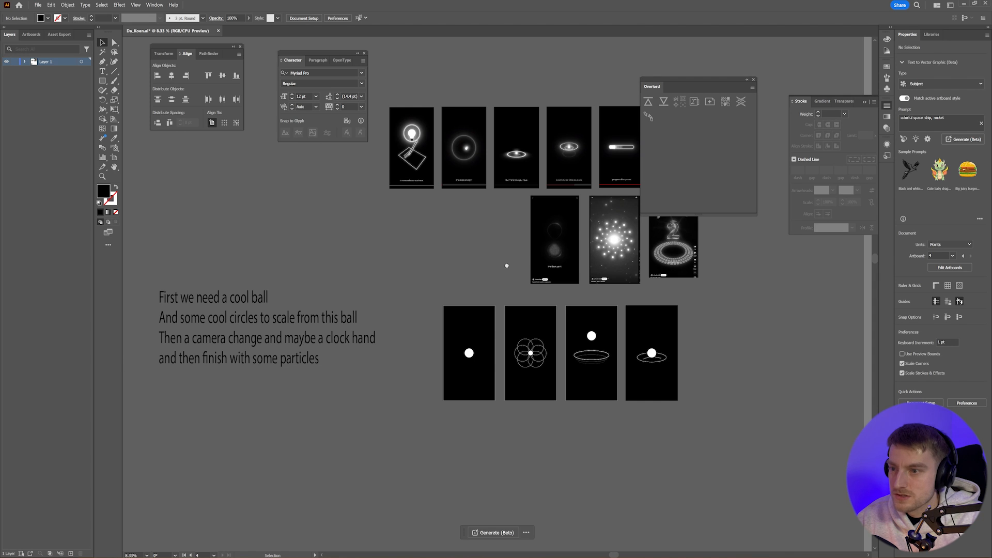
{"action": "scroll", "coordinate": [555, 258], "scroll_direction": "up", "scroll_amount": 2, "text": "alt"}
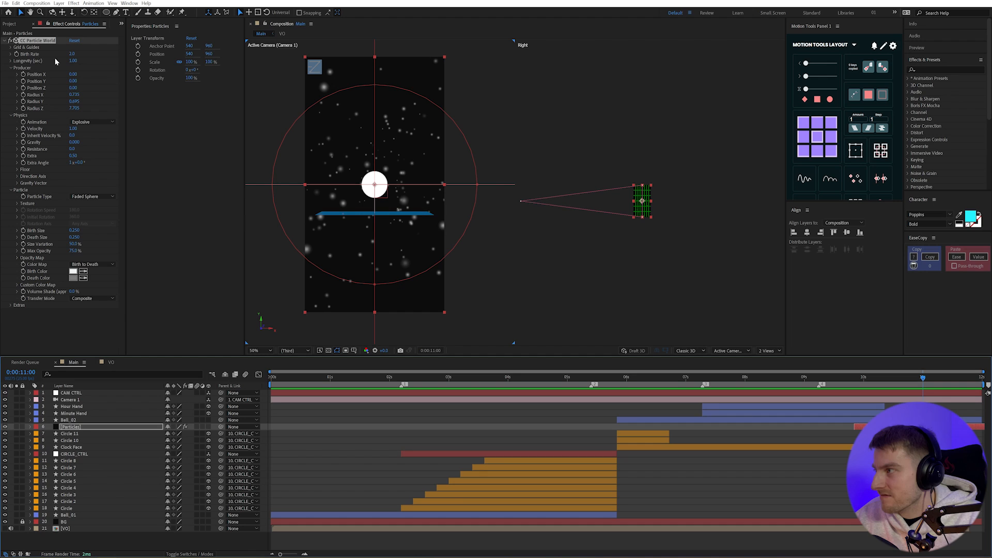
Set the particles to Darken & Faded Sphere with about 0.35 sec longevity, 0.040 birth size and 100% max opacity.
{"action": "left_click", "coordinate": [11, 61]}
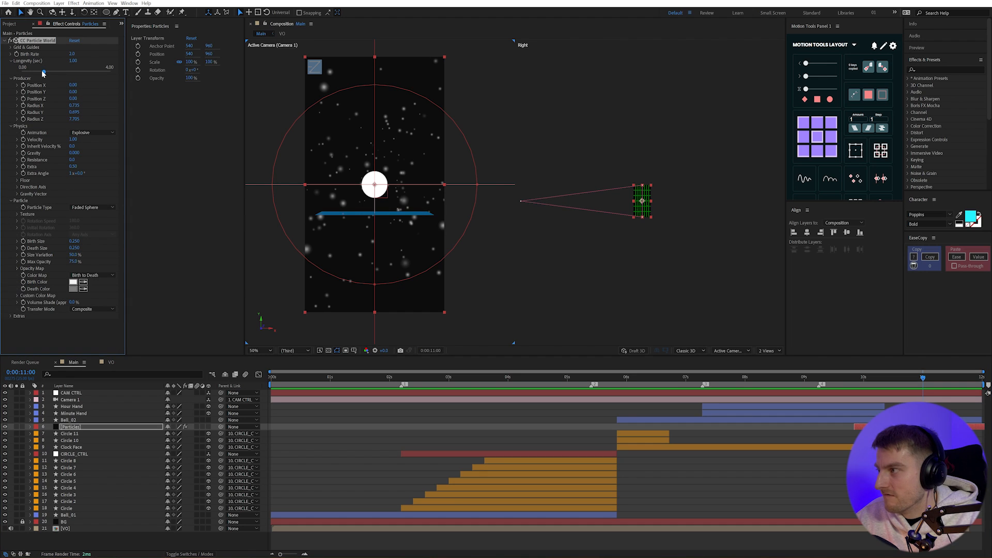
{"action": "left_click_drag", "start_coordinate": [44, 72], "coordinate": [37, 75]}
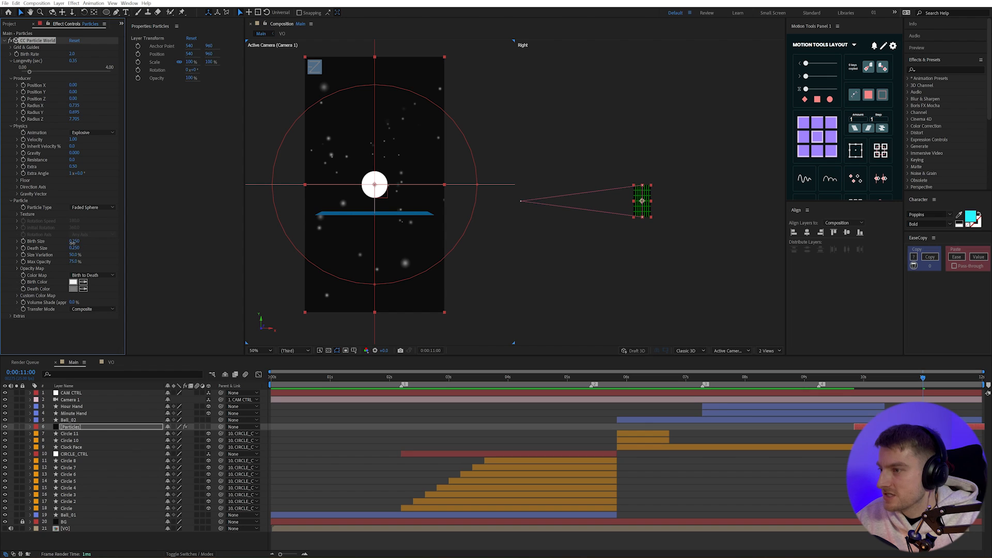
{"action": "left_click_drag", "start_coordinate": [73, 243], "coordinate": [71, 251]}
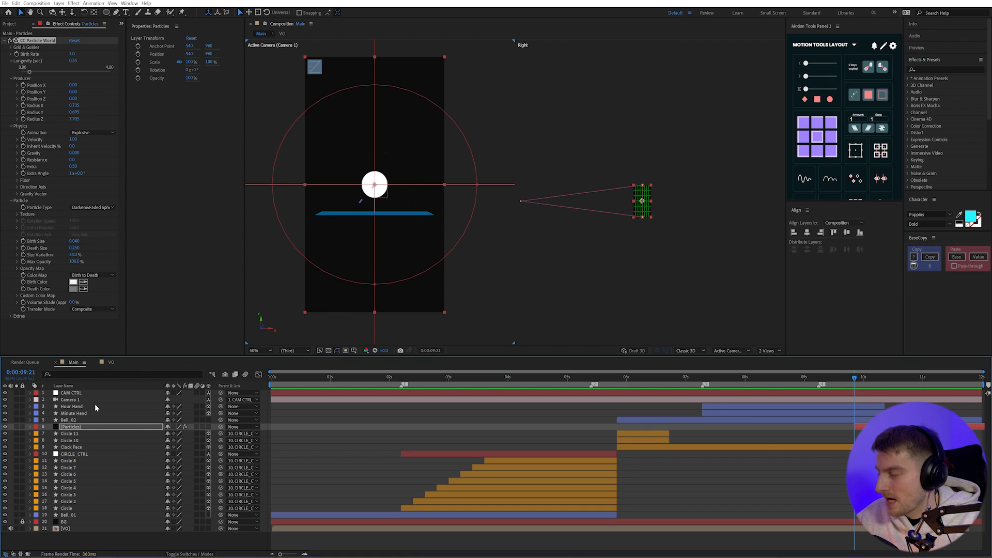
Keyframe Ball_02's scale from 100% at 0:00:09:21 to 38% at 0:00:11:24.
{"action": "left_click", "coordinate": [78, 420]}
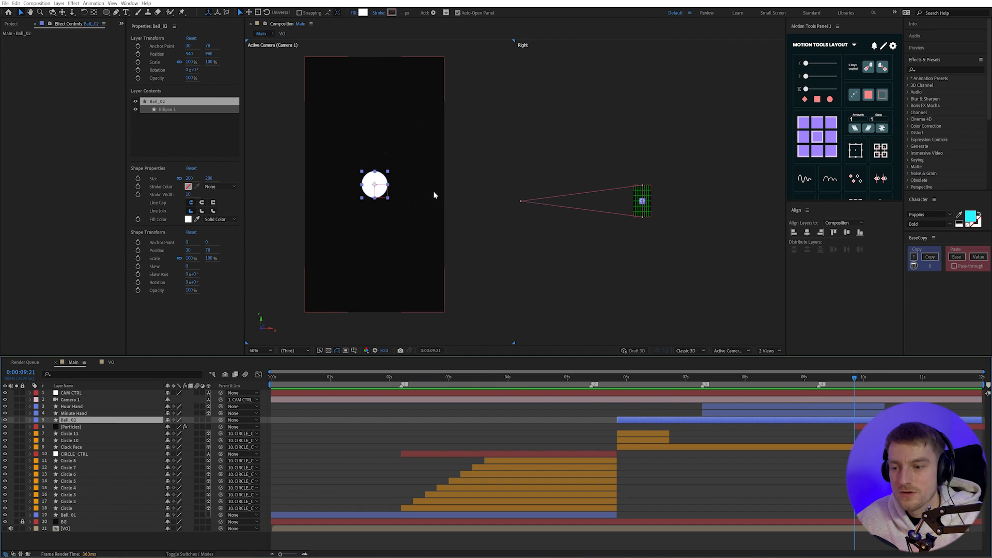
{"action": "key", "text": "s"}
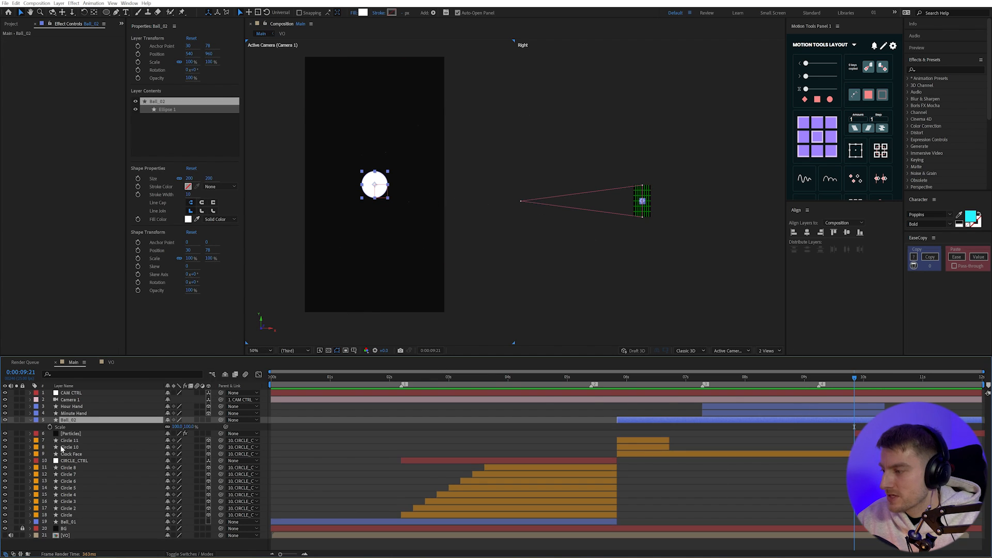
{"action": "left_click", "coordinate": [50, 427]}
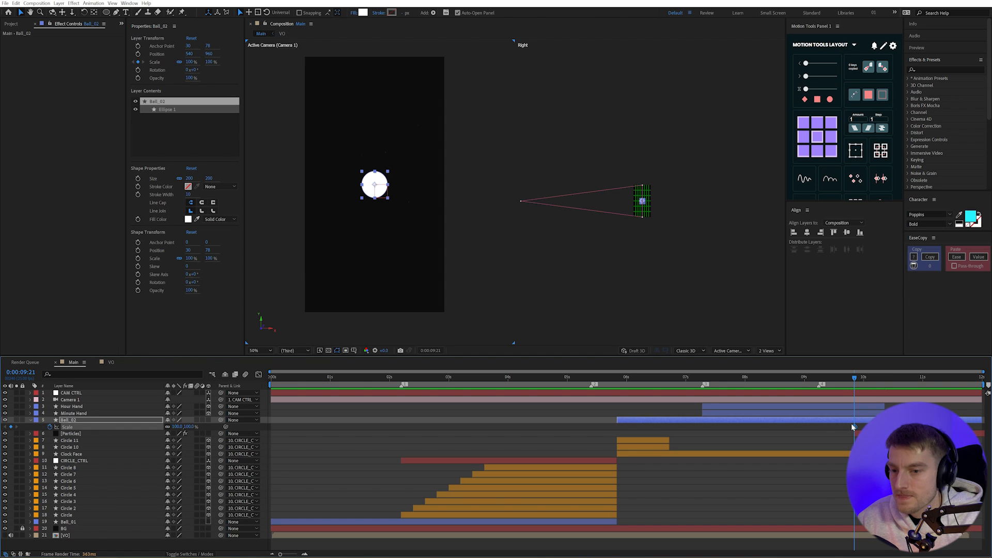
{"action": "left_click_drag", "start_coordinate": [856, 428], "coordinate": [878, 427]}
{"action": "key", "text": "ctrl+z"}
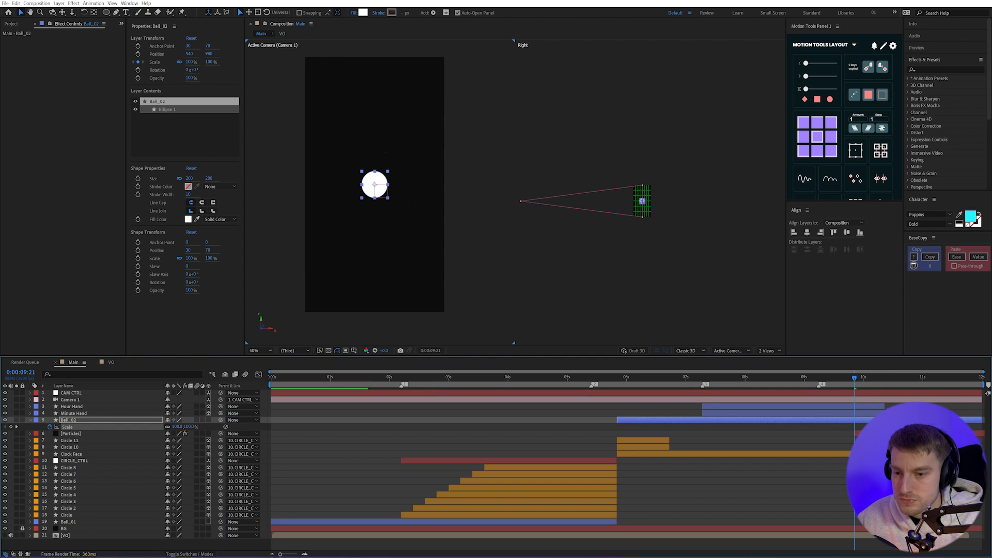
{"action": "left_click_drag", "start_coordinate": [954, 382], "coordinate": [991, 387]}
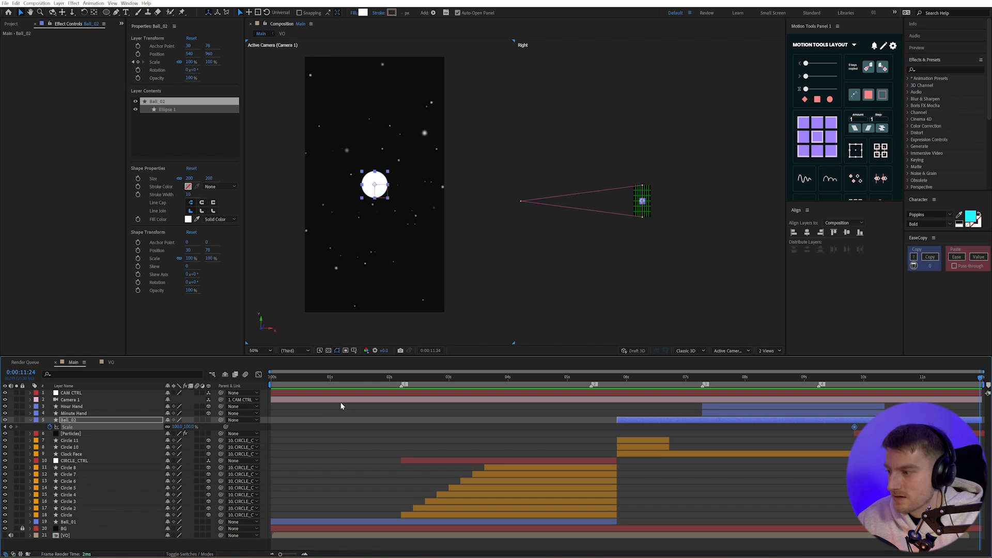
{"action": "mouse_move", "coordinate": [175, 427]}
{"action": "left_mouse_down"}
{"action": "mouse_move", "coordinate": [229, 427]}
{"action": "mouse_move", "coordinate": [158, 427]}
{"action": "left_mouse_up"}
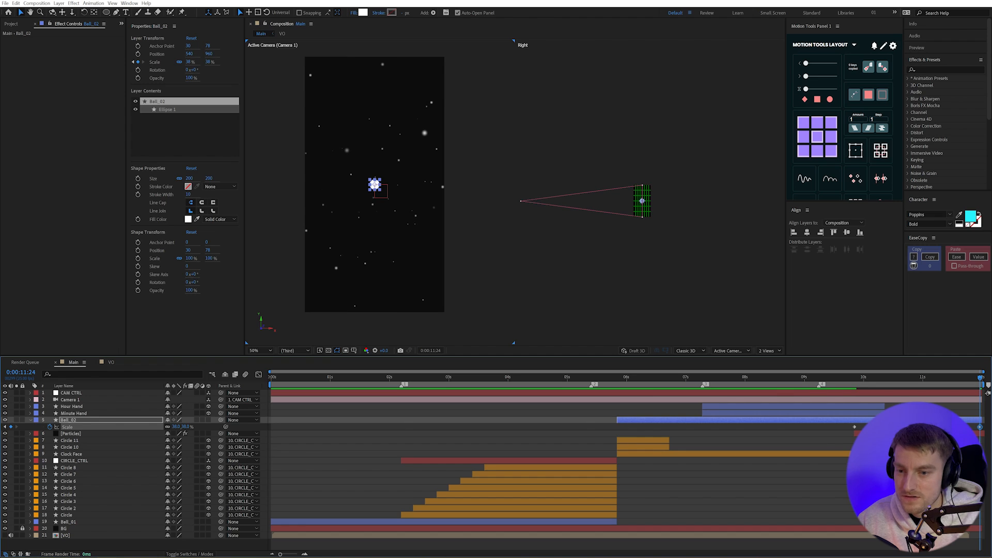
Try shifting Ball_02's first scale keyframe, return it to 0:00:09:21, and scrub through the shrink.
{"action": "left_click", "coordinate": [854, 428]}
{"action": "left_click_drag", "start_coordinate": [858, 428], "coordinate": [915, 429]}
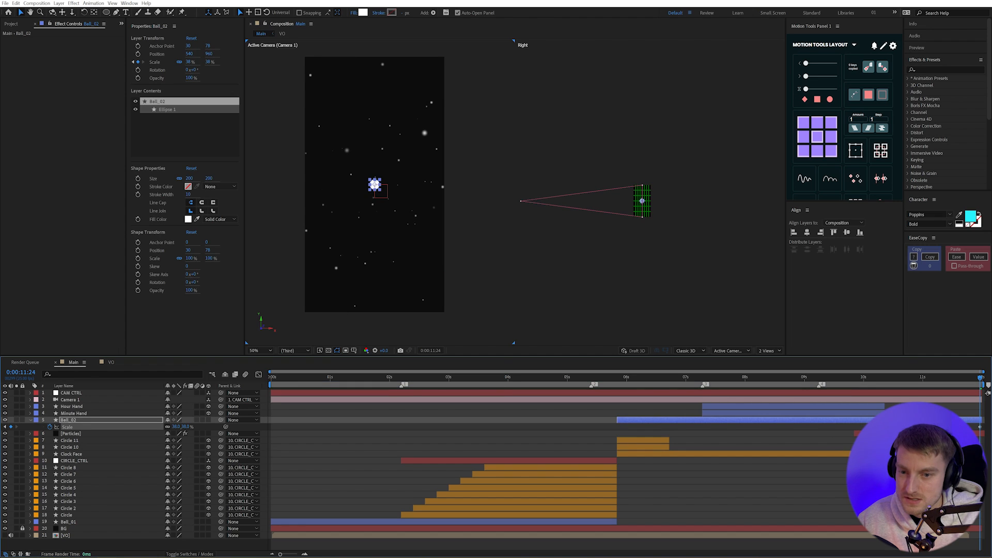
{"action": "left_click_drag", "start_coordinate": [978, 438], "coordinate": [858, 435]}
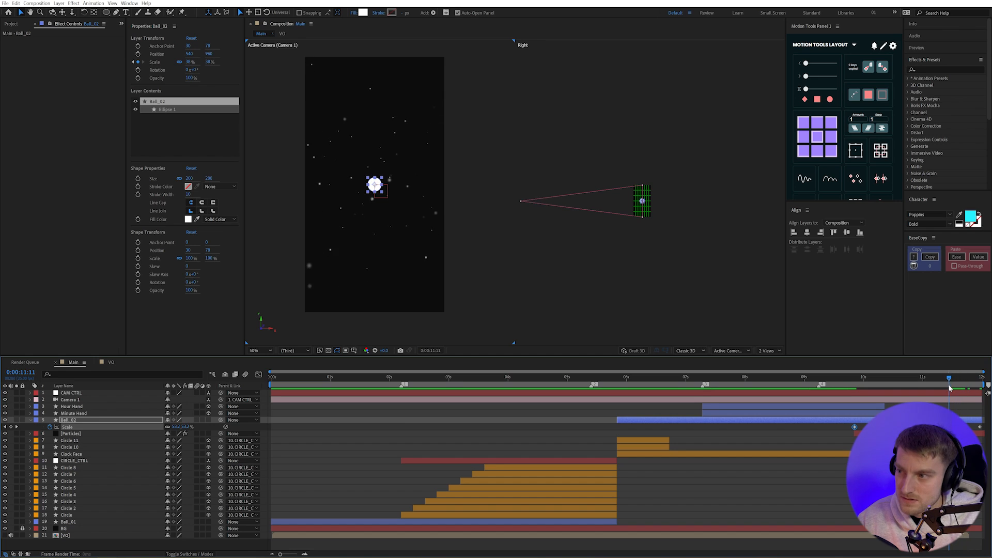
{"action": "left_click_drag", "start_coordinate": [950, 389], "coordinate": [902, 399]}
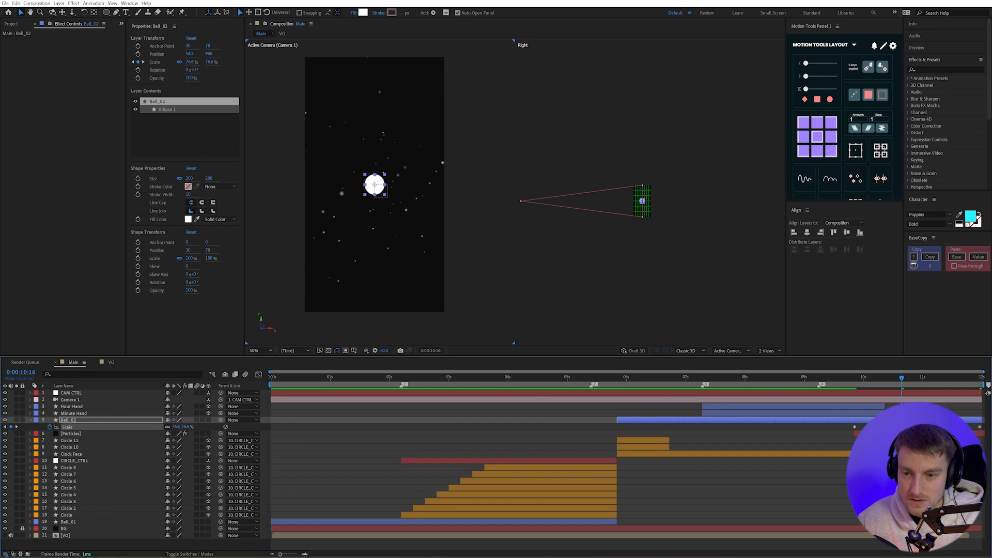
Select Ball_02's scale keyframes and show them as a value graph fitted to the view.
{"action": "left_click_drag", "start_coordinate": [918, 427], "coordinate": [932, 428]}
{"action": "left_click_drag", "start_coordinate": [834, 425], "coordinate": [986, 431]}
{"action": "left_click", "coordinate": [258, 375]}
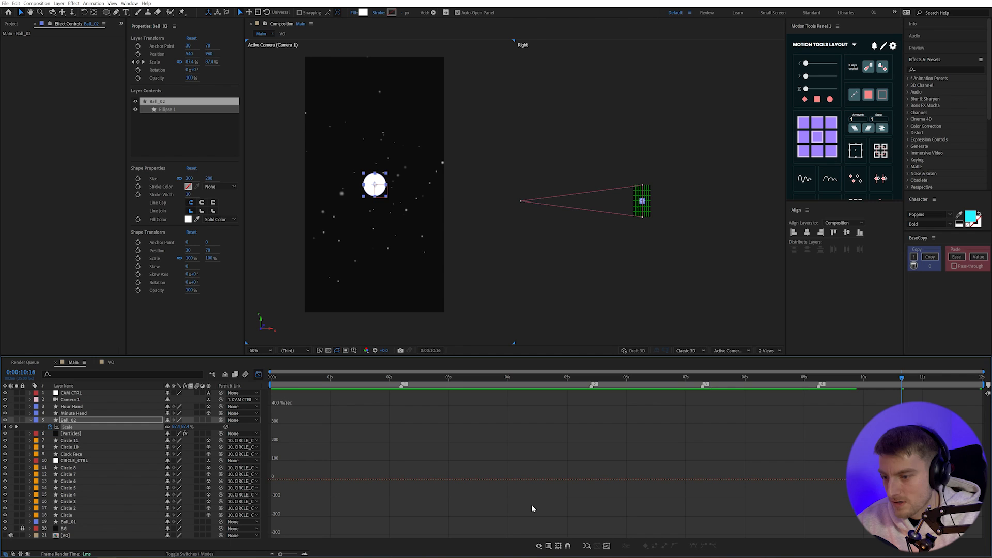
{"action": "left_click", "coordinate": [558, 547]}
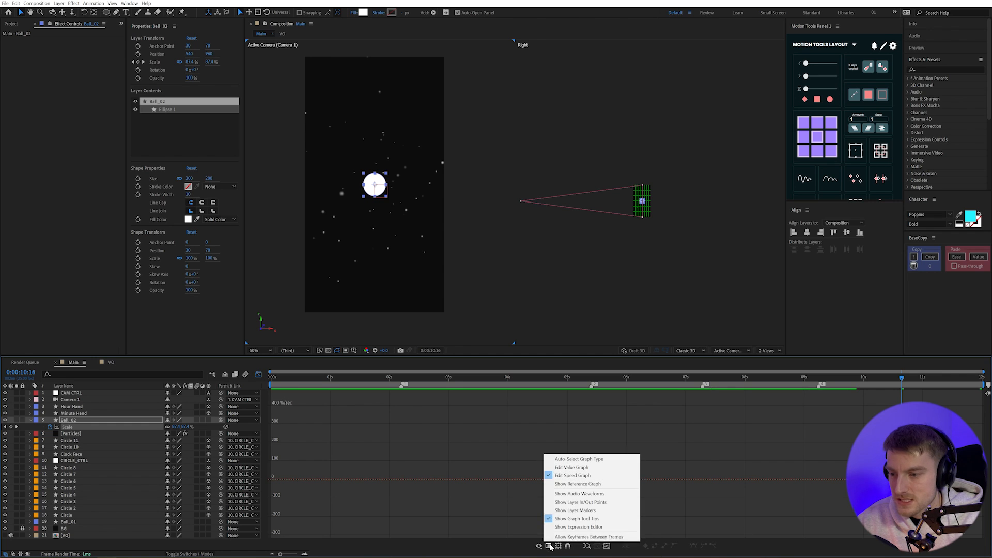
{"action": "left_click", "coordinate": [581, 470]}
{"action": "left_click", "coordinate": [607, 546]}
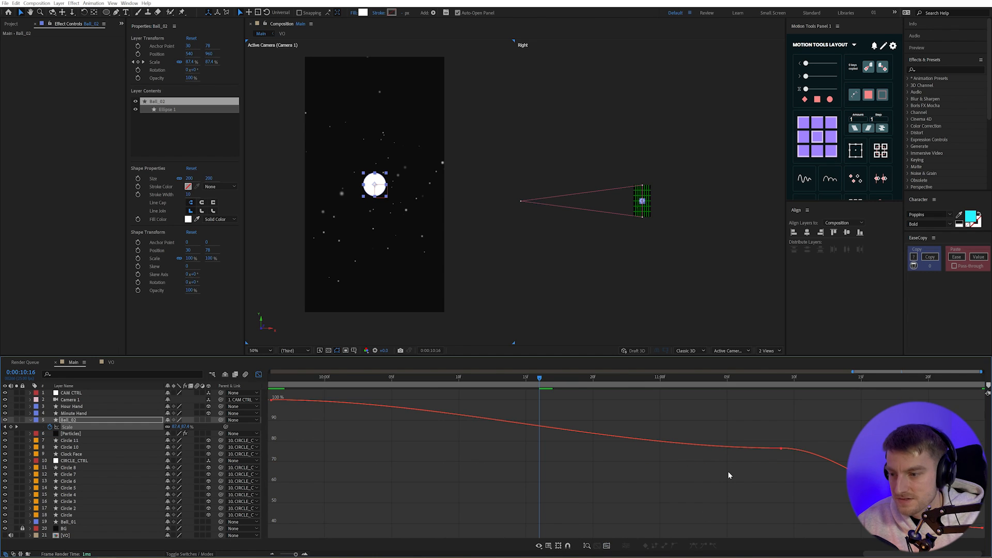
Reshape Ball_02's scale curve into a nearly straight descent from the first keyframe, and return to the layer bars.
{"action": "scroll", "coordinate": [730, 476], "scroll_direction": "down", "scroll_amount": 3}
{"action": "left_click_drag", "start_coordinate": [688, 455], "coordinate": [719, 391]}
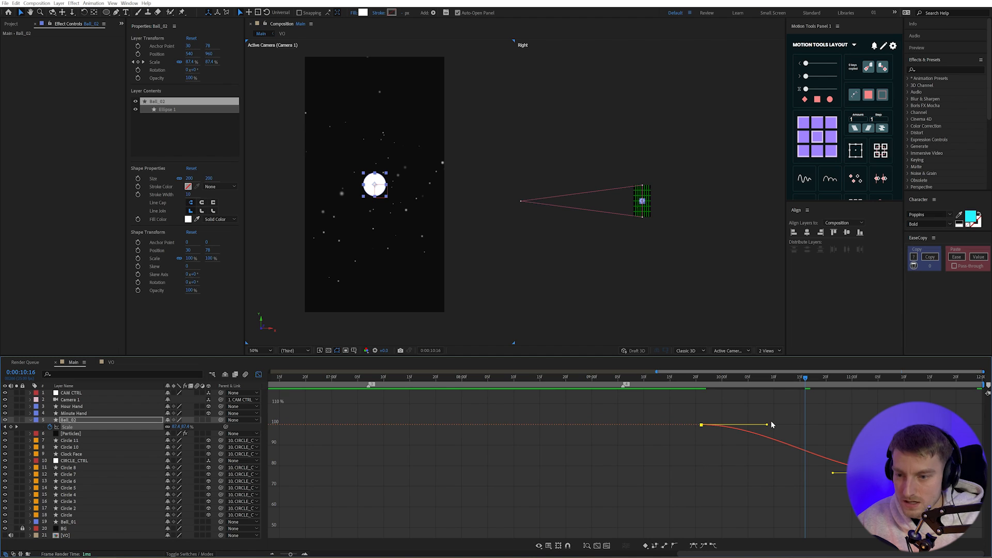
{"action": "left_click_drag", "start_coordinate": [768, 428], "coordinate": [768, 446]}
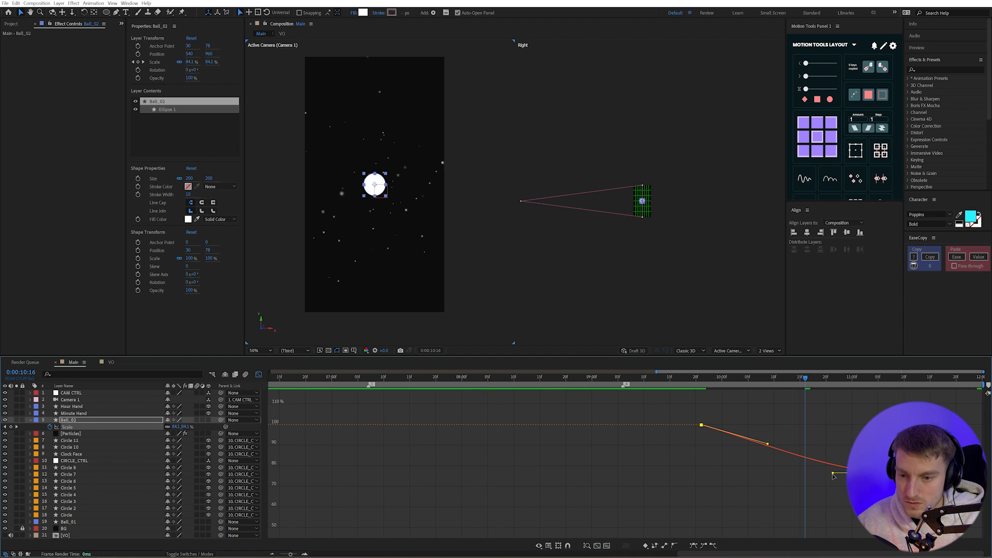
{"action": "left_click_drag", "start_coordinate": [837, 464], "coordinate": [838, 459]}
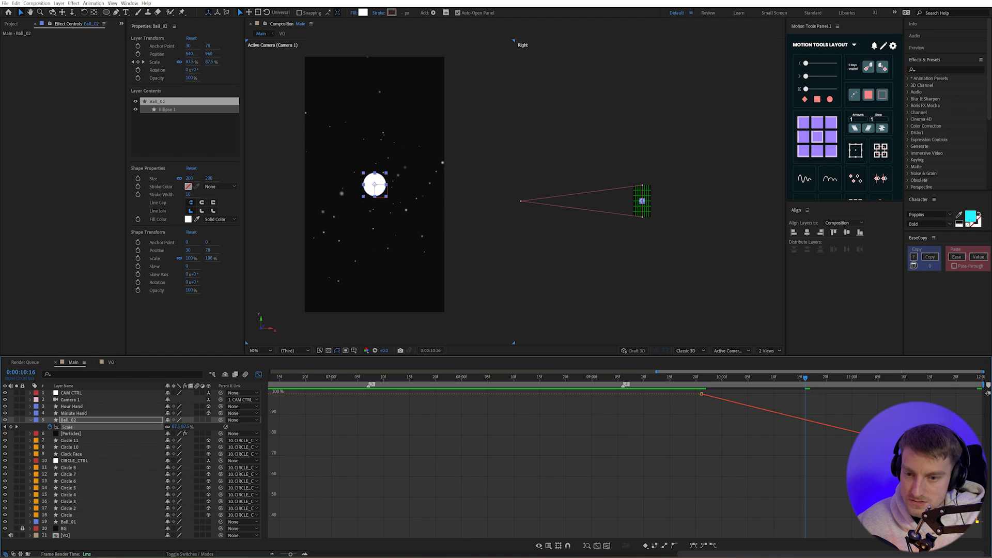
{"action": "left_click", "coordinate": [261, 374]}
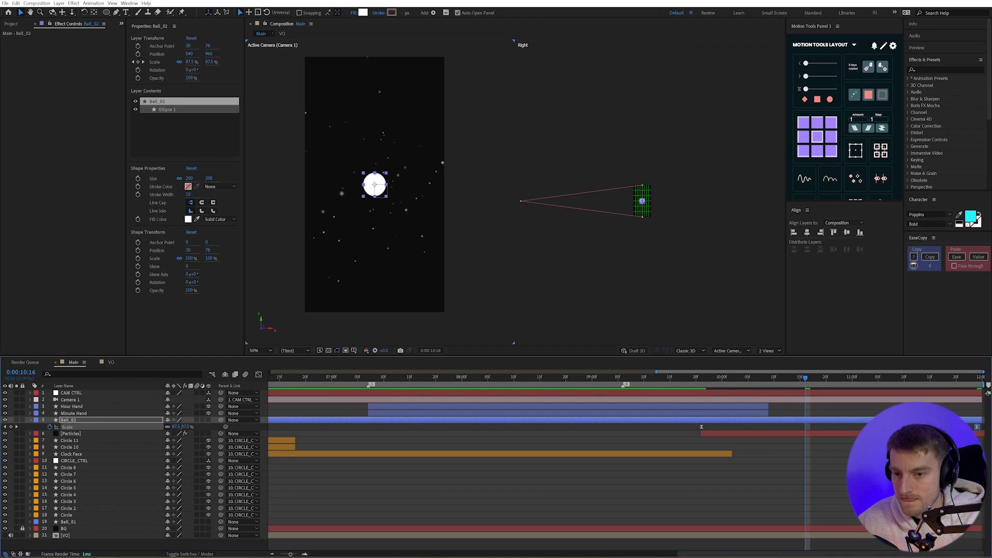
Preview Ball_02's shrink together with the particle burst, playing from 0:00:09:21.
{"action": "key", "text": "space"}
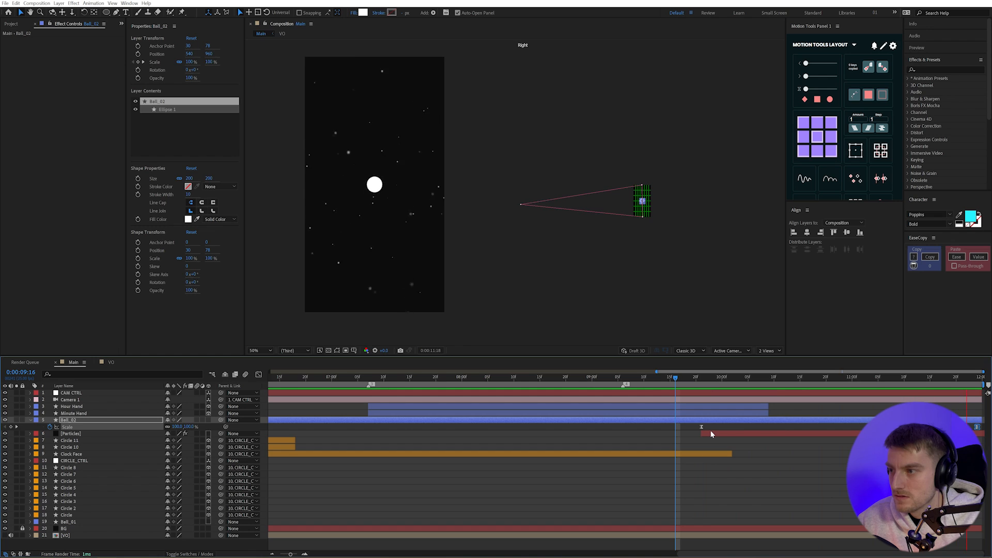
{"action": "key", "text": "space"}
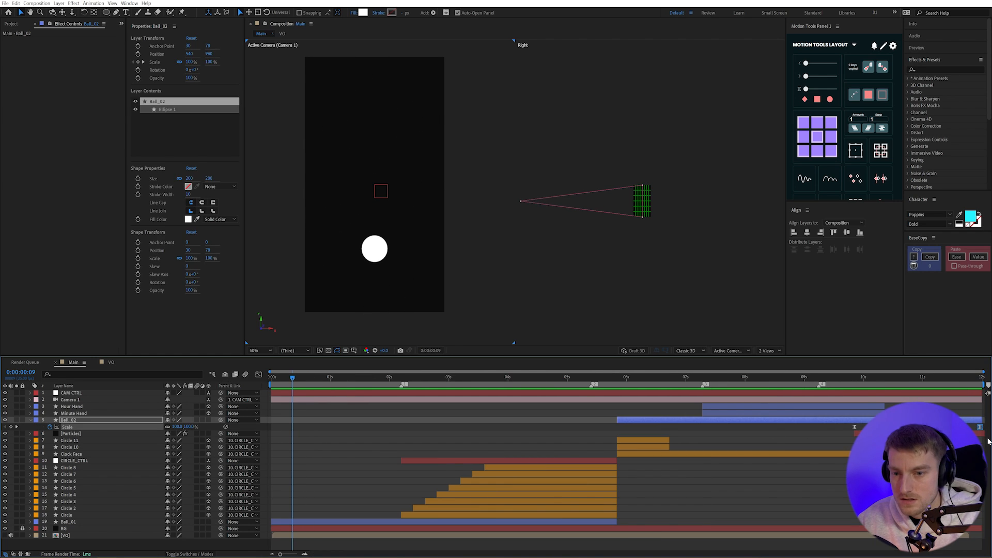
{"action": "left_click", "coordinate": [854, 379]}
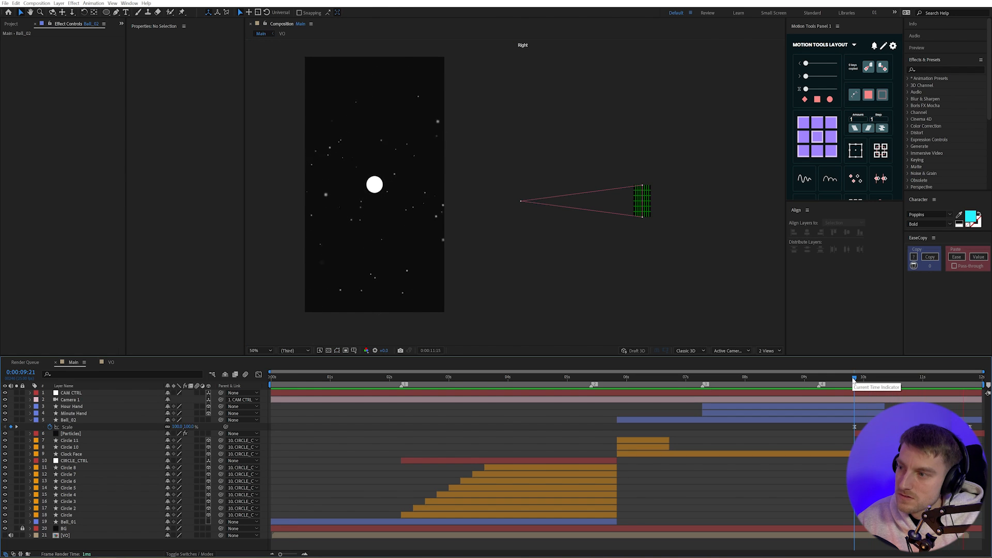
{"action": "key", "text": "space"}
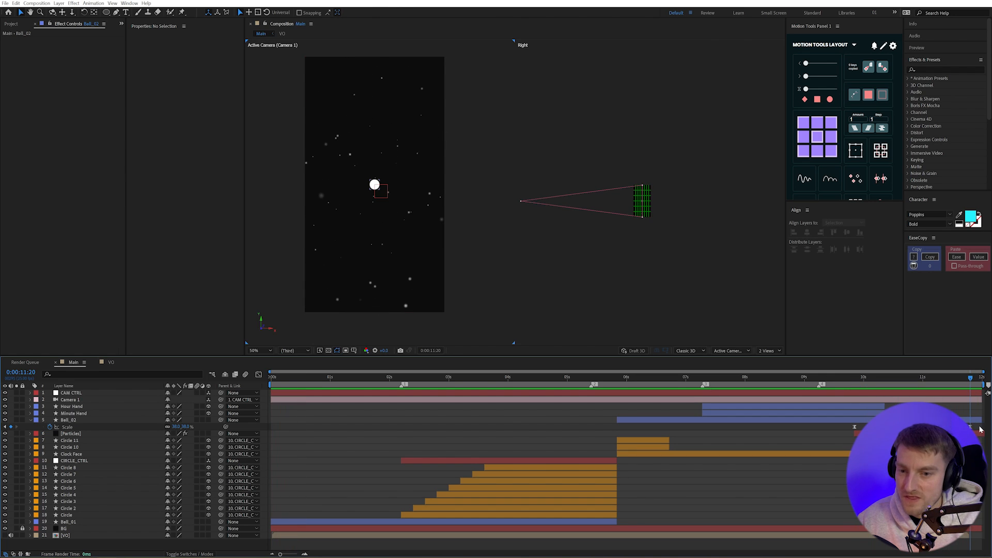
Set Ball_02's scale to 0% at 0:00:11:20 and to 50% at 0:00:11:05.
{"action": "left_click", "coordinate": [961, 420]}
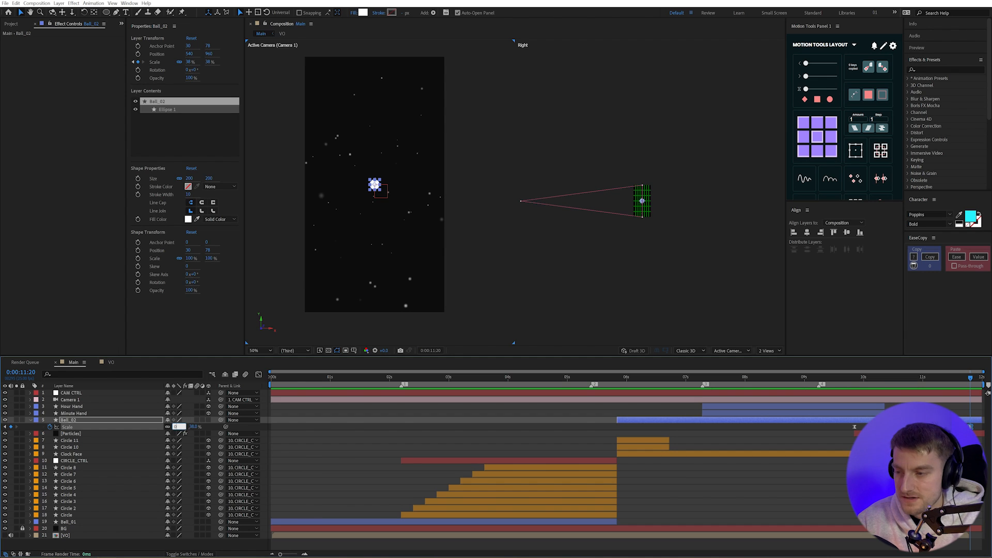
{"action": "type", "text": "0"}
{"action": "key", "text": "Return"}
{"action": "key", "text": "ctrl+z"}
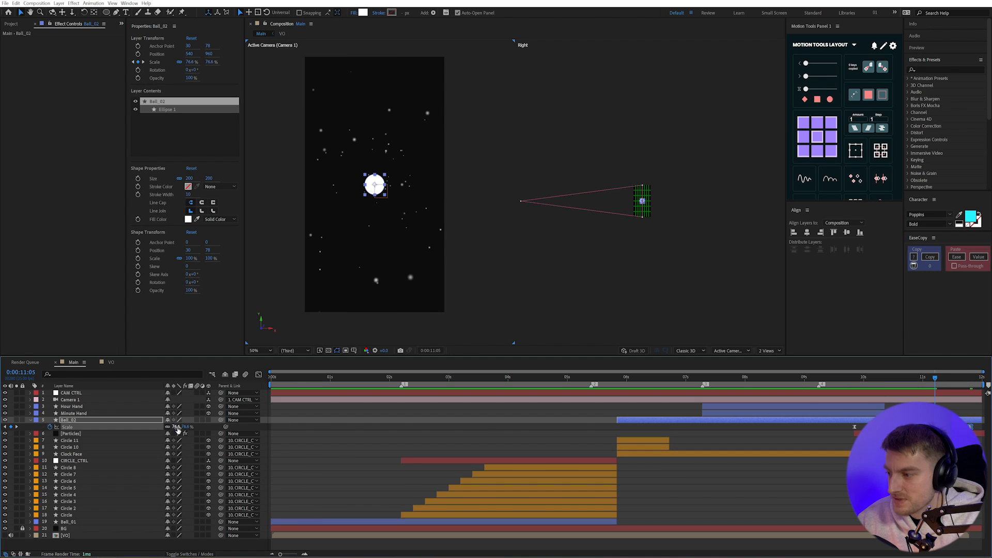
{"action": "left_click", "coordinate": [180, 428]}
{"action": "key", "text": "Return"}
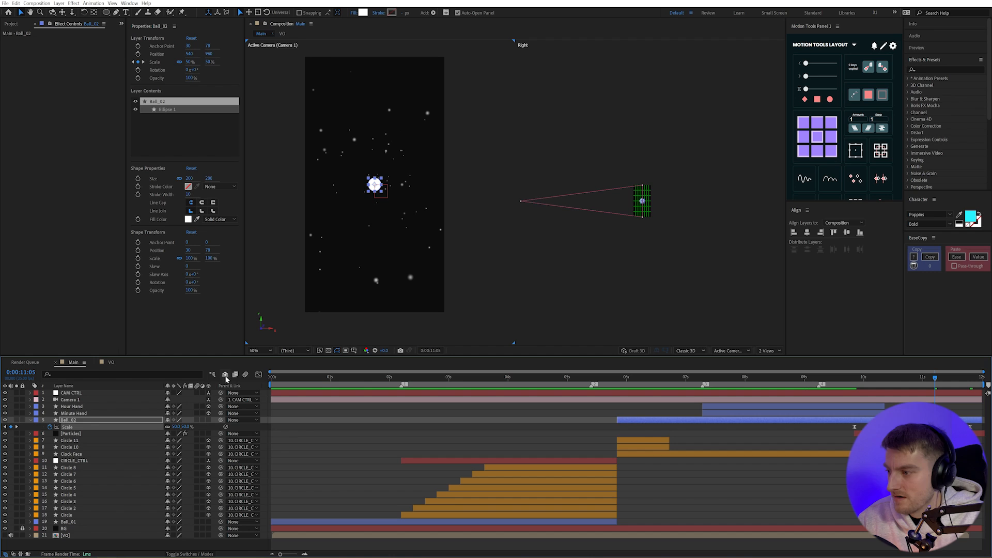
Straighten the start of Ball_02's scale curve in the value graph and preview the shrink from about 0:00:09:18.
{"action": "left_click", "coordinate": [259, 375]}
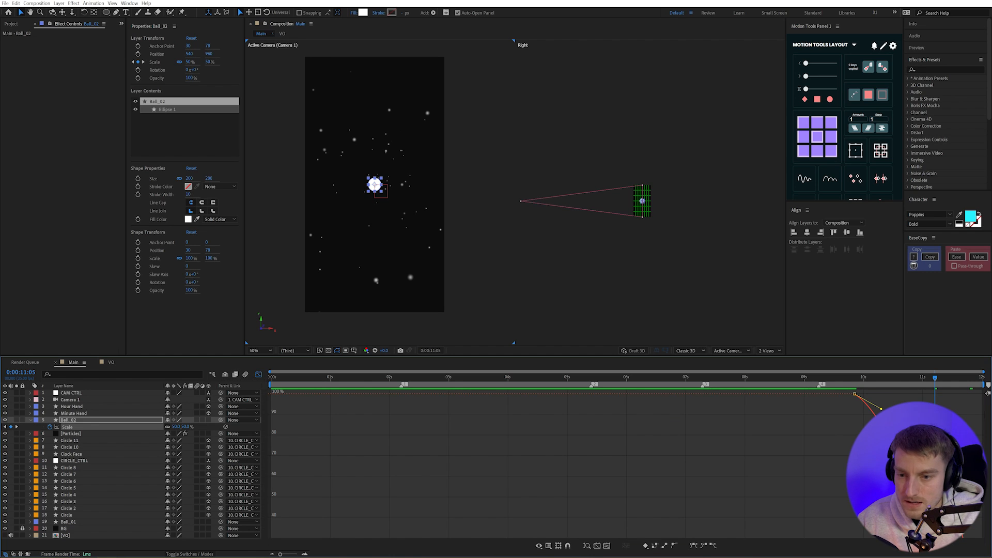
{"action": "left_click", "coordinate": [608, 547]}
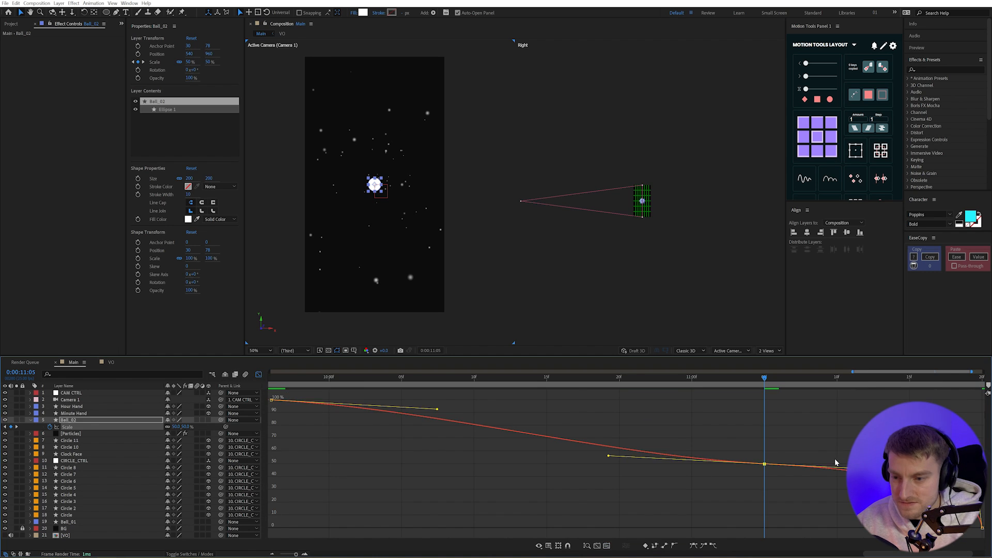
{"action": "scroll", "coordinate": [836, 462], "scroll_direction": "down", "scroll_amount": 5}
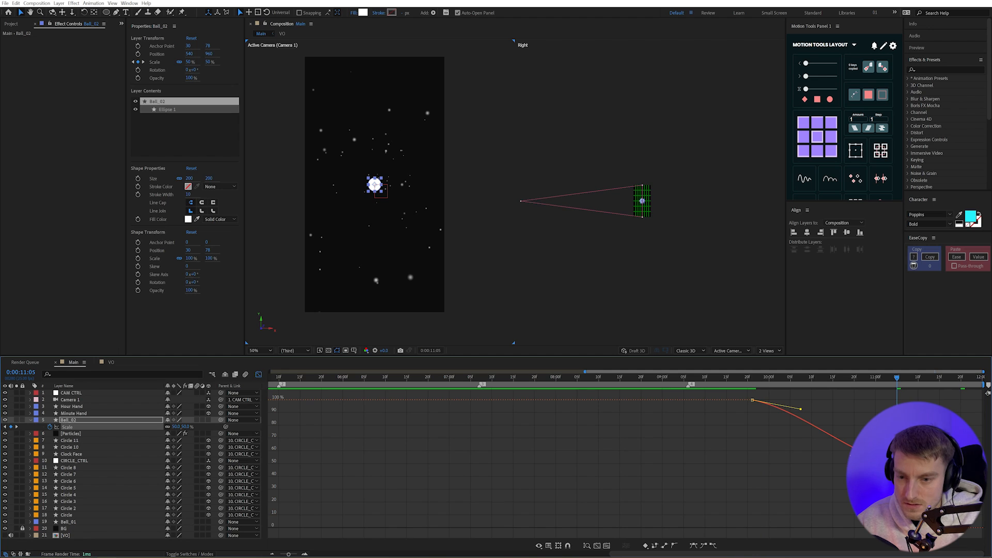
{"action": "left_click_drag", "start_coordinate": [801, 410], "coordinate": [799, 418]}
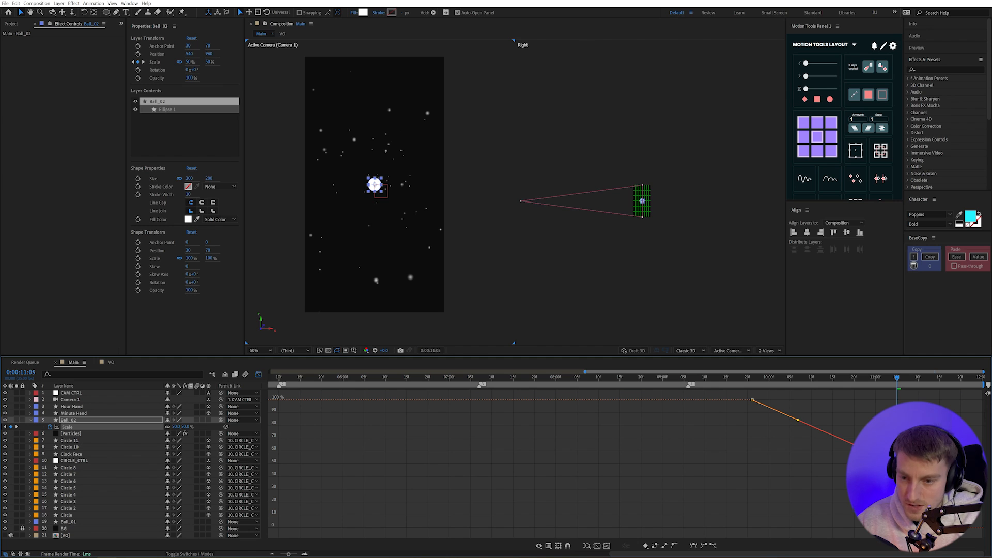
{"action": "left_click", "coordinate": [259, 375]}
{"action": "left_click", "coordinate": [740, 378]}
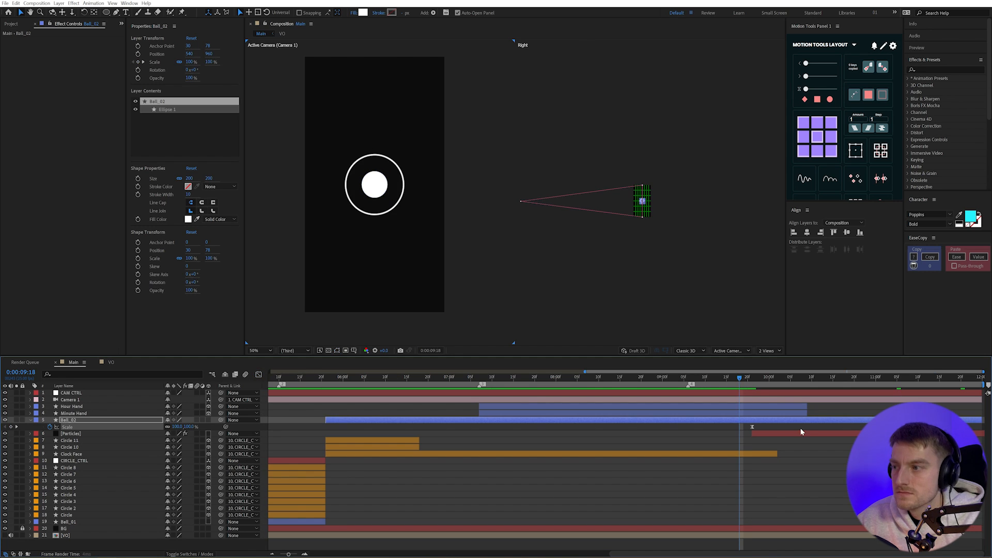
{"action": "key", "text": "space"}
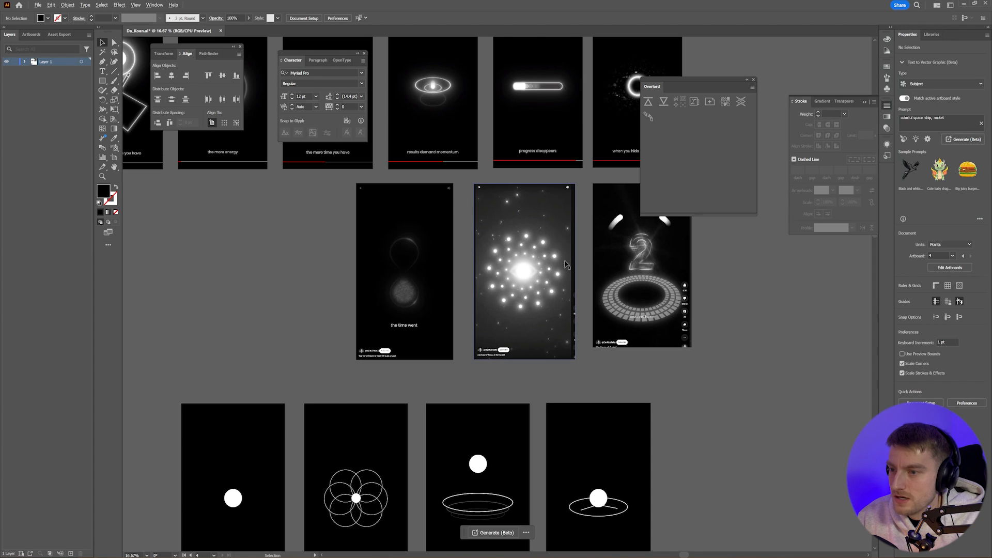
Switch to Illustrator and examine the glow styling on the reference artboards.
{"action": "scroll", "coordinate": [554, 239], "scroll_direction": "up", "scroll_amount": 2}
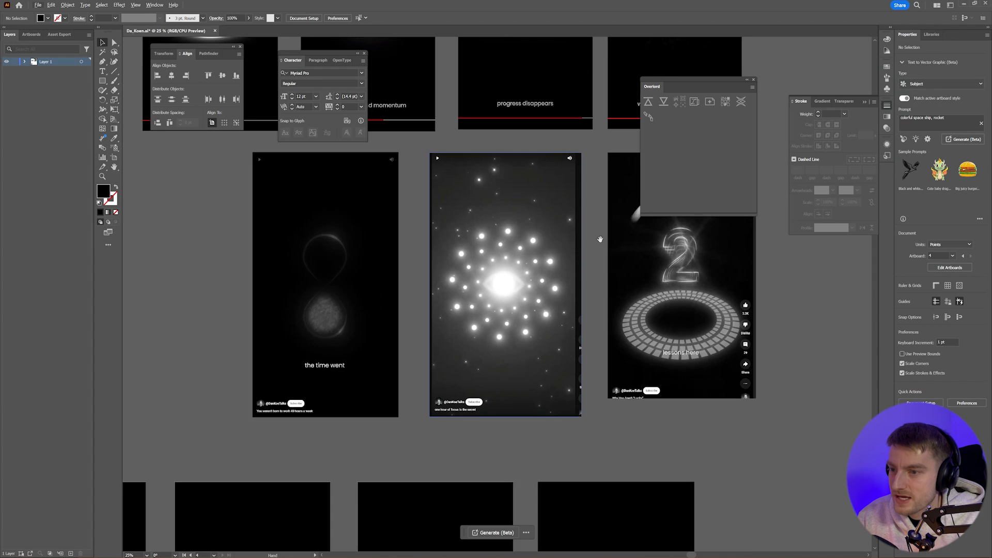
{"action": "left_click_drag", "start_coordinate": [621, 195], "coordinate": [534, 268]}
{"action": "scroll", "coordinate": [533, 268], "scroll_direction": "up", "scroll_amount": 3}
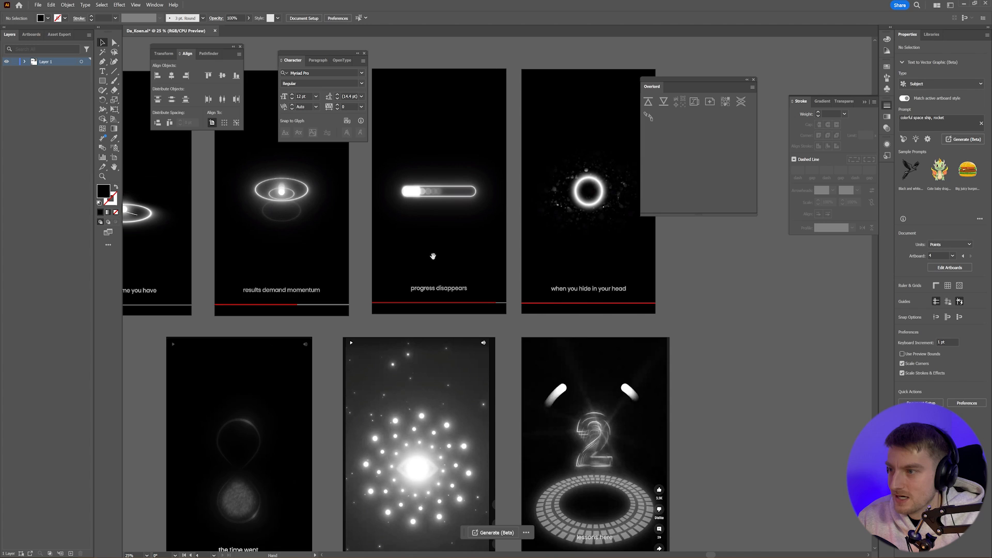
{"action": "scroll", "coordinate": [433, 256], "scroll_direction": "left", "scroll_amount": 3}
{"action": "scroll", "coordinate": [544, 295], "scroll_direction": "left", "scroll_amount": 4}
{"action": "scroll", "coordinate": [504, 355], "scroll_direction": "right", "scroll_amount": 7}
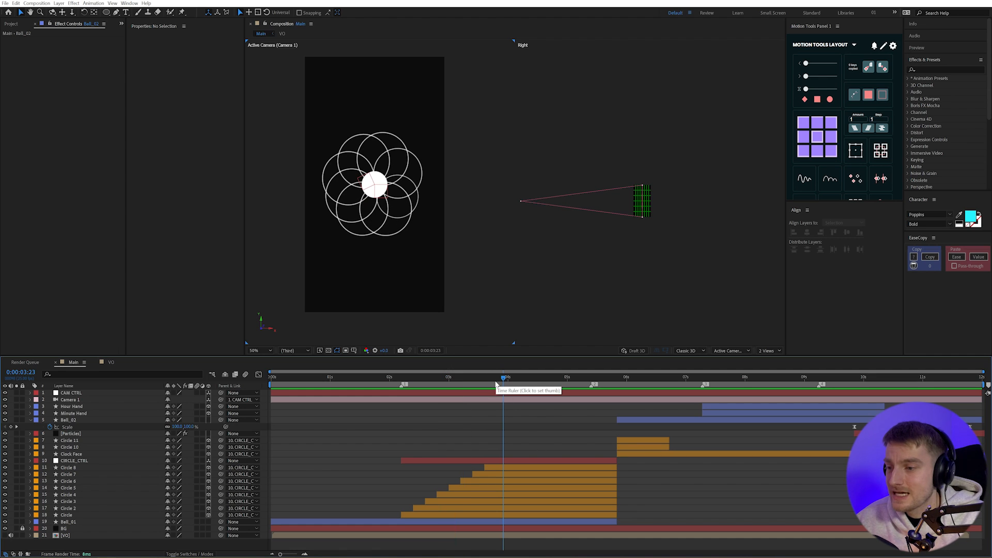
Return to After Effects at 0:00:03:13 and add an adjustment layer named GLOW above all layers.
{"action": "key", "text": "space"}
{"action": "left_click_drag", "start_coordinate": [366, 384], "coordinate": [484, 397]}
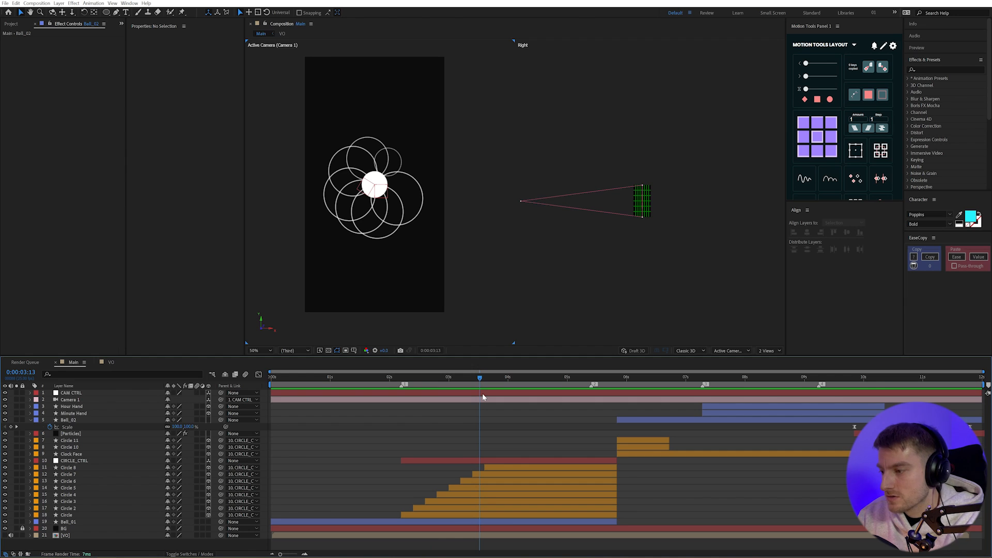
{"action": "key", "text": "ctrl+alt+y"}
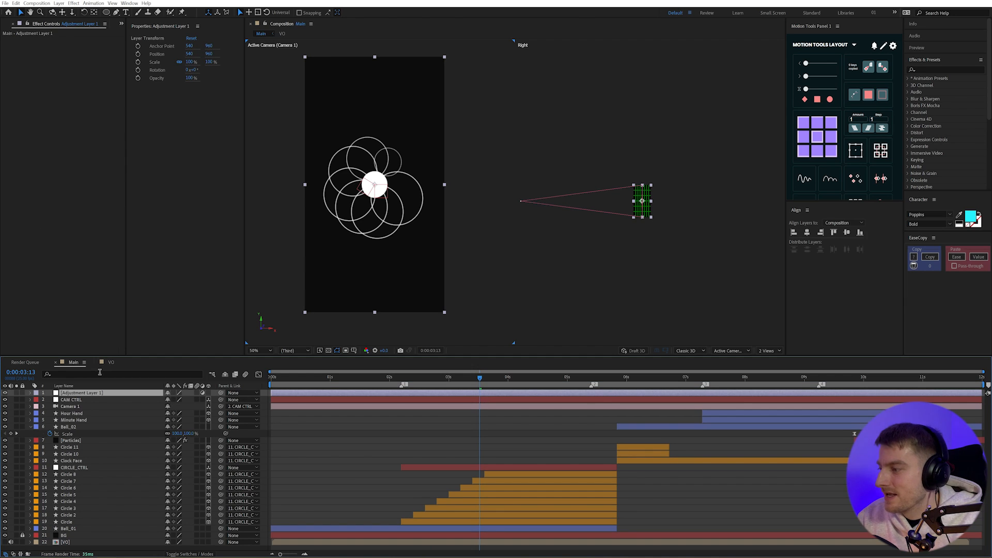
{"action": "key", "text": "Return"}
{"action": "type", "text": "GLOW"}
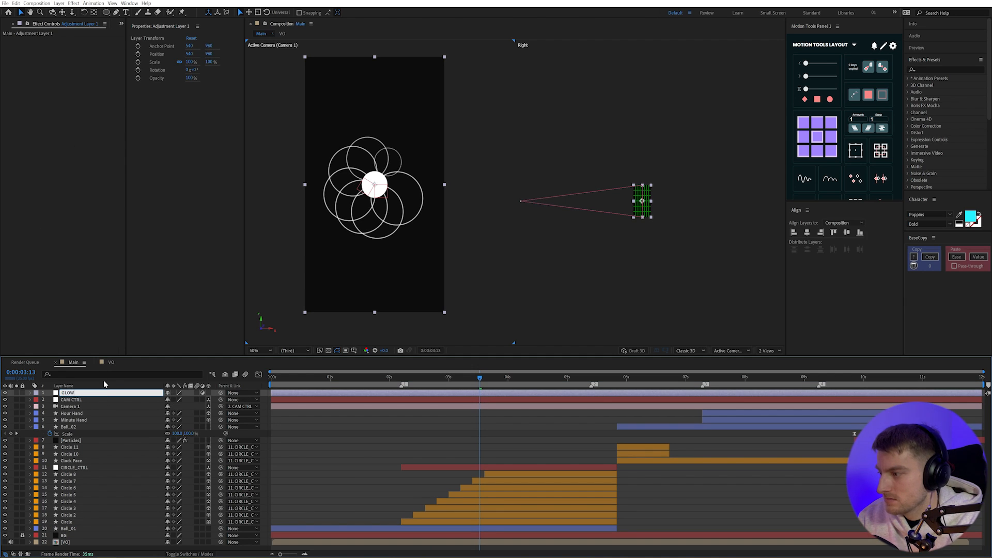
{"action": "key", "text": "Return"}
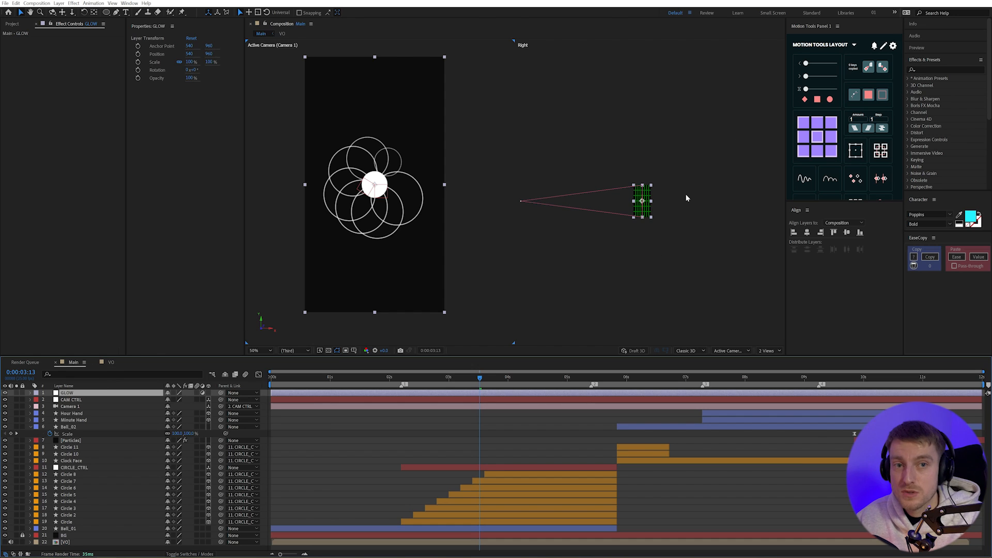
Apply the Glow effect to the GLOW layer with 31.8% threshold, radius 54 and intensity 1.5.
{"action": "left_click", "coordinate": [946, 69]}
{"action": "type", "text": "glow"}
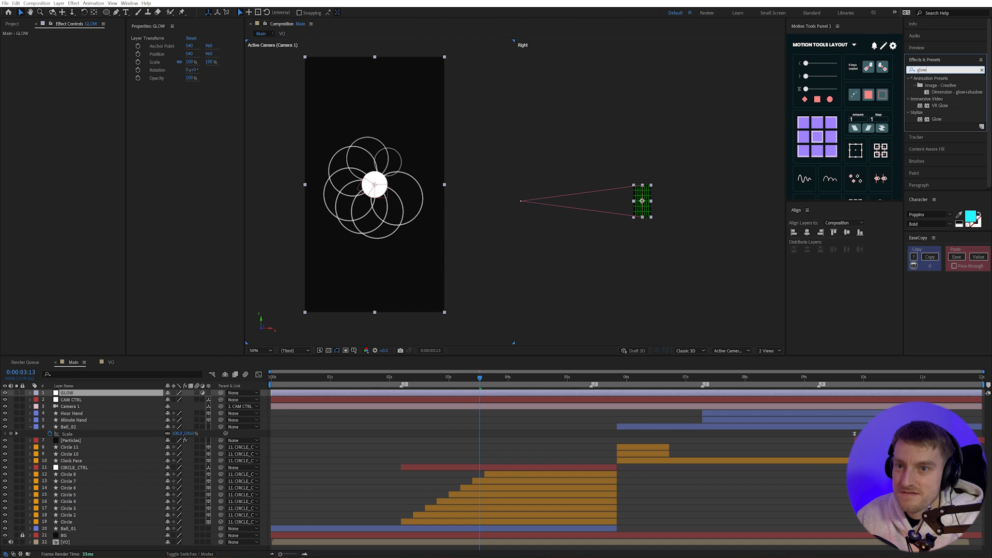
{"action": "left_click_drag", "start_coordinate": [937, 119], "coordinate": [99, 395]}
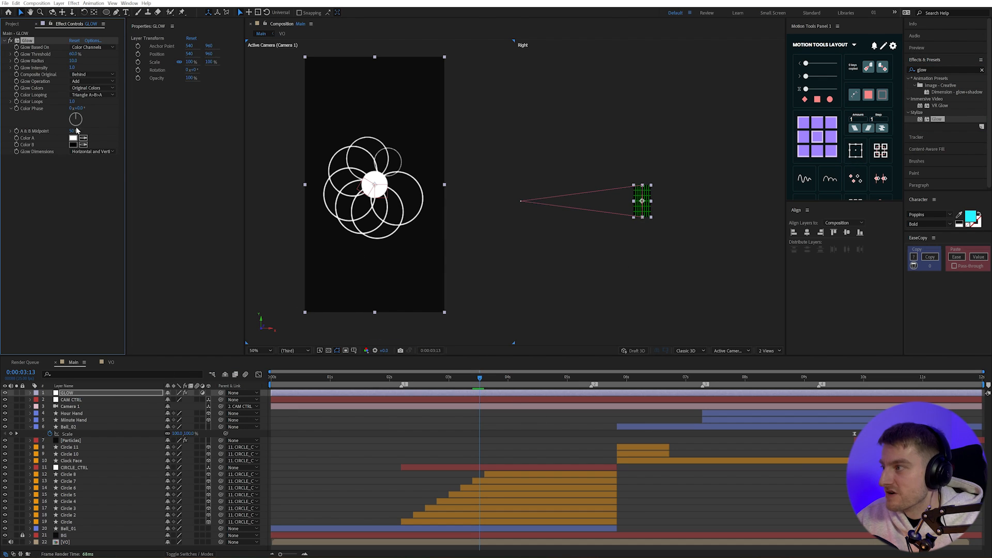
{"action": "mouse_move", "coordinate": [75, 61]}
{"action": "left_mouse_down"}
{"action": "mouse_move", "coordinate": [92, 61]}
{"action": "mouse_move", "coordinate": [53, 57]}
{"action": "mouse_move", "coordinate": [82, 68]}
{"action": "mouse_move", "coordinate": [117, 61]}
{"action": "mouse_move", "coordinate": [81, 68]}
{"action": "left_mouse_up"}
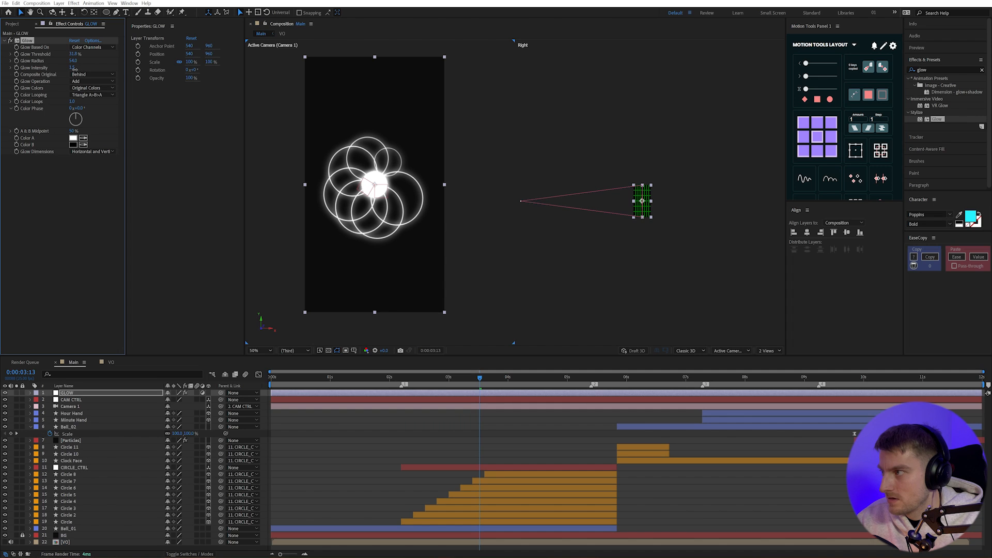
Duplicate the Glow effect on the GLOW layer and set the copy's radius to 243 and intensity to 0.3.
{"action": "key", "text": "ctrl+d"}
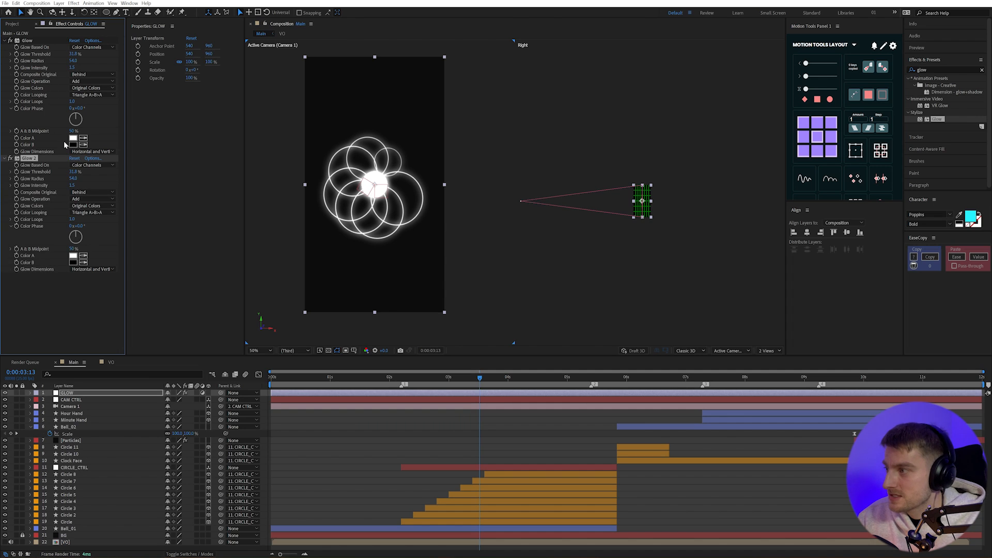
{"action": "left_click_drag", "start_coordinate": [74, 172], "coordinate": [162, 168]}
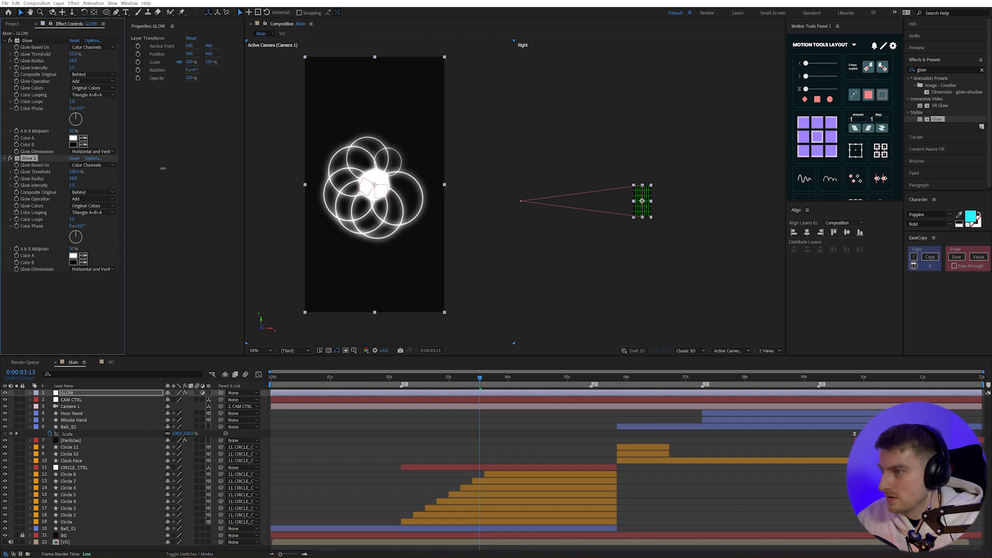
{"action": "key", "text": "ctrl+z"}
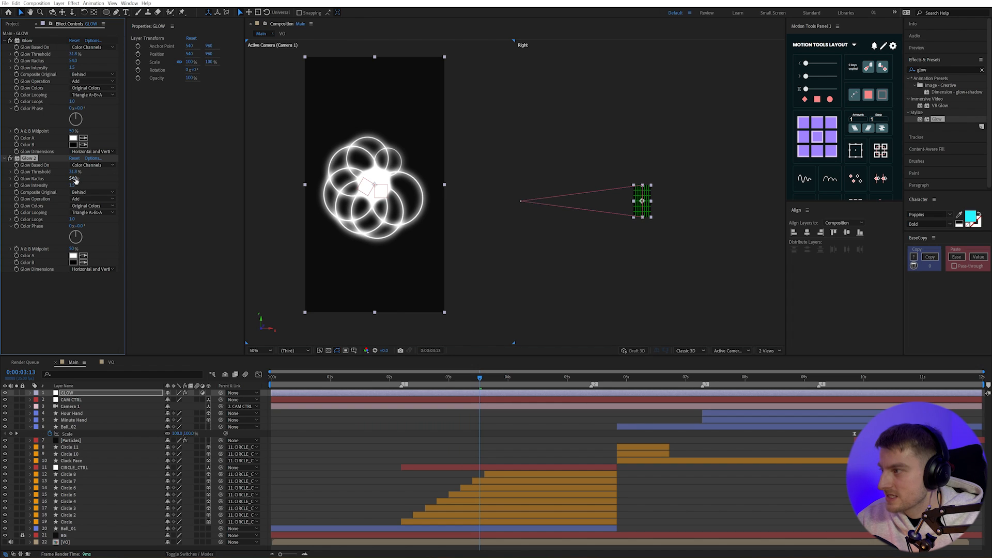
{"action": "left_click_drag", "start_coordinate": [92, 180], "coordinate": [101, 187]}
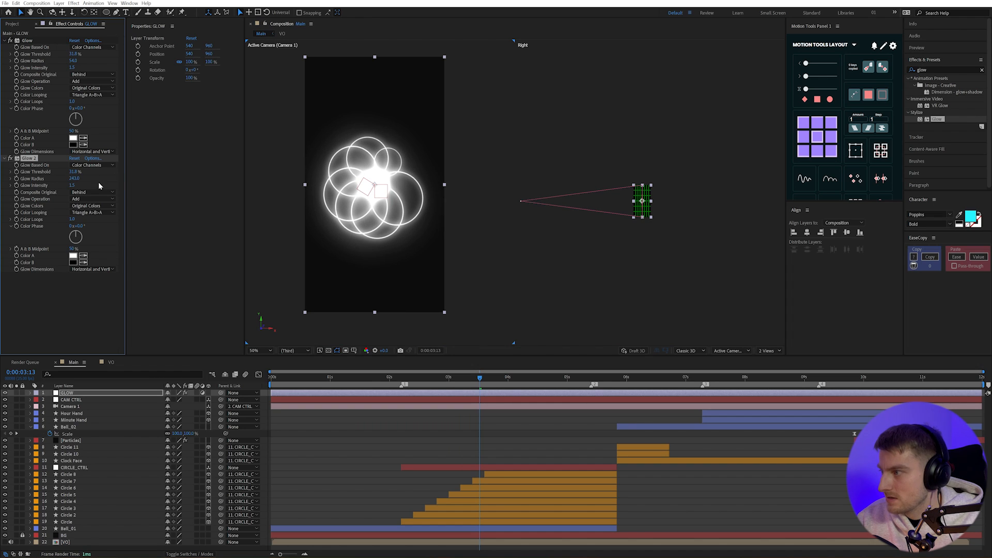
{"action": "left_click", "coordinate": [73, 185]}
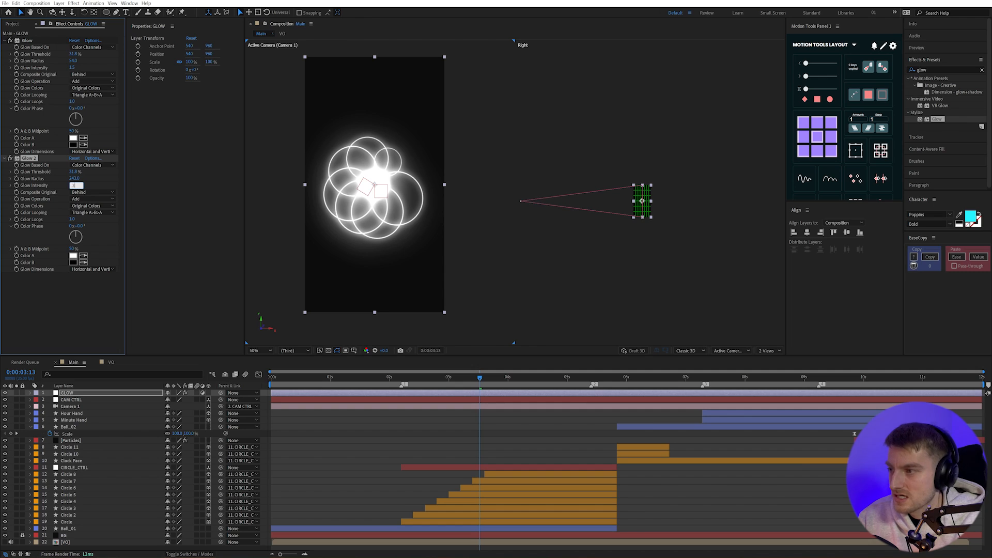
{"action": "type", "text": ".3"}
{"action": "key", "text": "Return"}
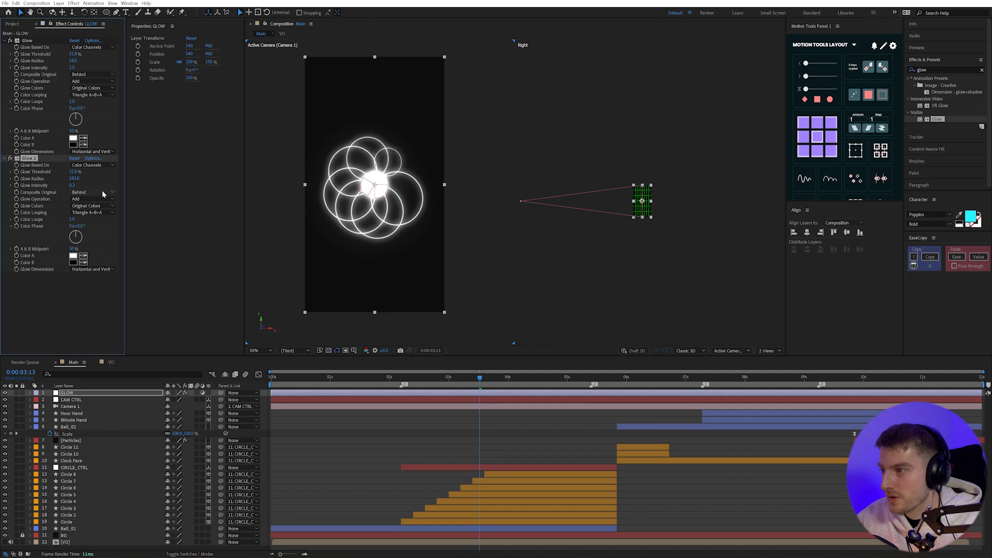
Toggle the first Glow and Glow 2 off and on to compare how each affects the scene.
{"action": "left_click", "coordinate": [10, 41]}
{"action": "left_click", "coordinate": [11, 41]}
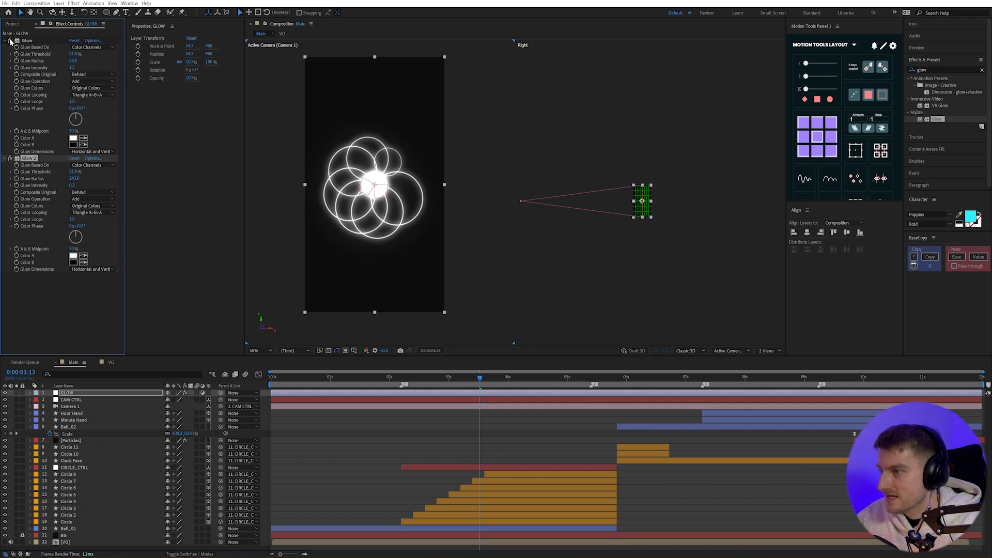
{"action": "left_click", "coordinate": [11, 158]}
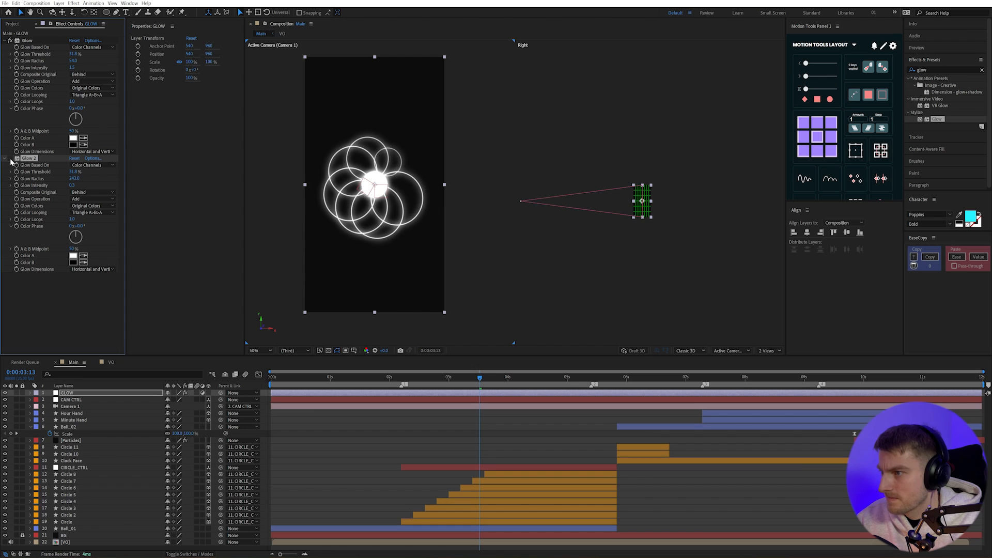
{"action": "left_click", "coordinate": [10, 158]}
{"action": "left_click", "coordinate": [11, 159]}
{"action": "left_click", "coordinate": [11, 159]}
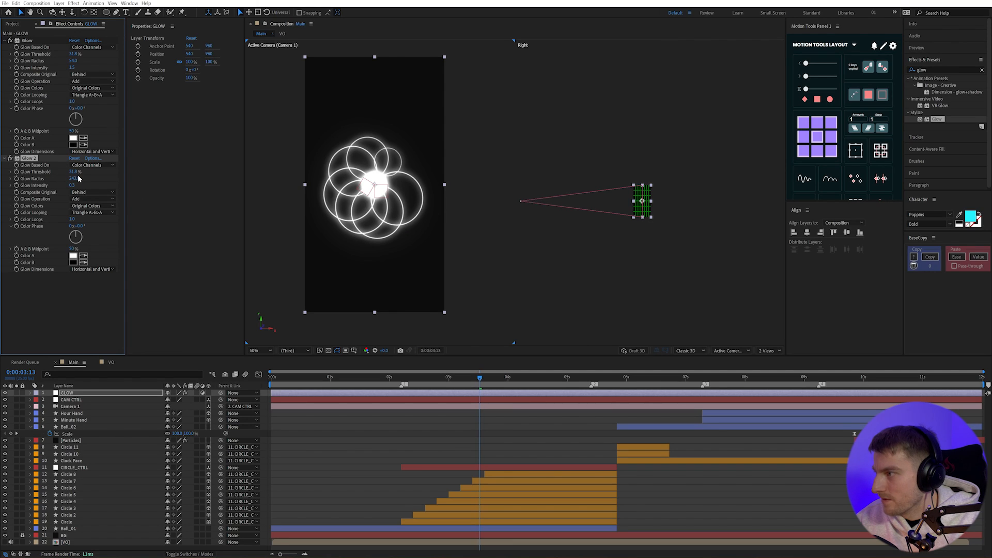
Set Glow 2's threshold to 14.5% and radius to 225, and preview the result.
{"action": "left_click_drag", "start_coordinate": [74, 171], "coordinate": [114, 169]}
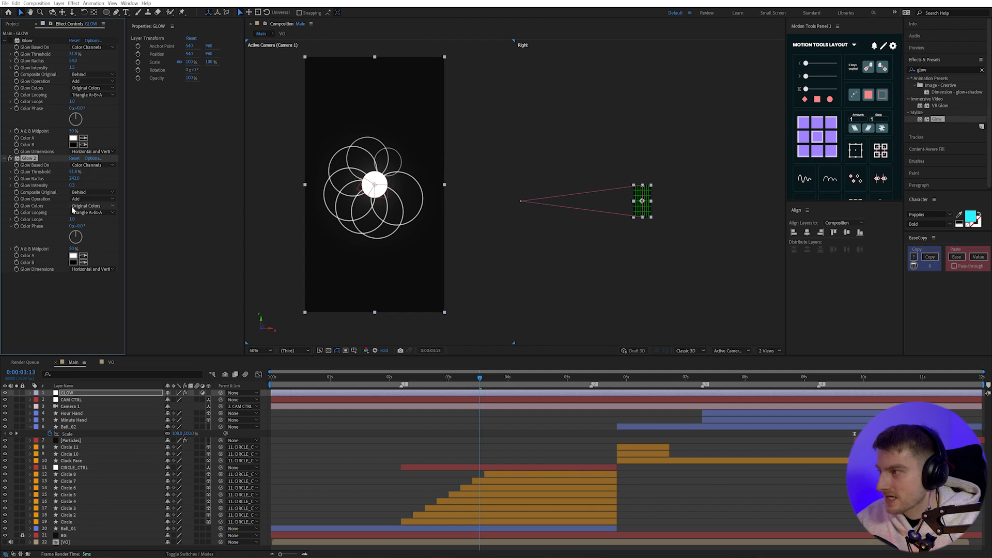
{"action": "left_click_drag", "start_coordinate": [74, 172], "coordinate": [40, 177]}
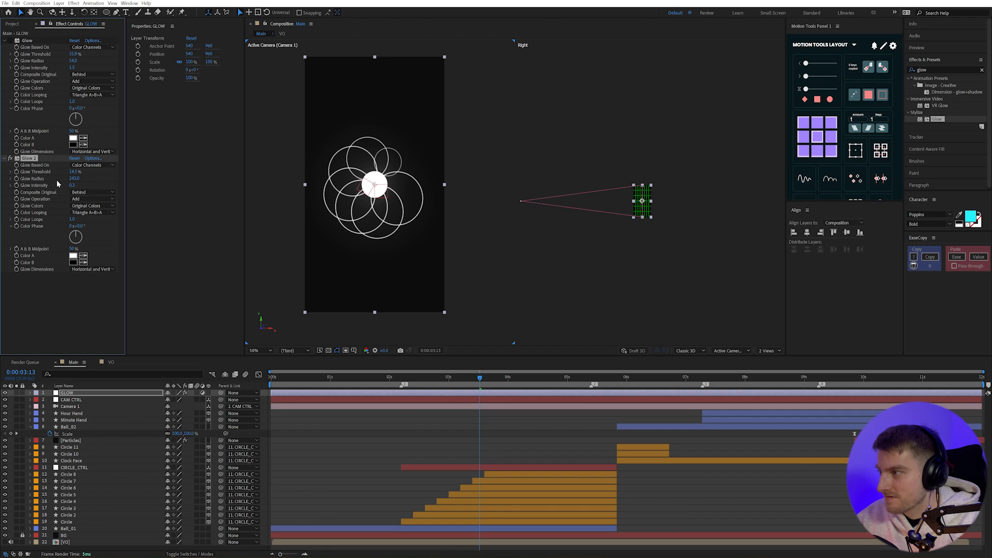
{"action": "left_click_drag", "start_coordinate": [113, 178], "coordinate": [62, 179]}
{"action": "key", "text": "space"}
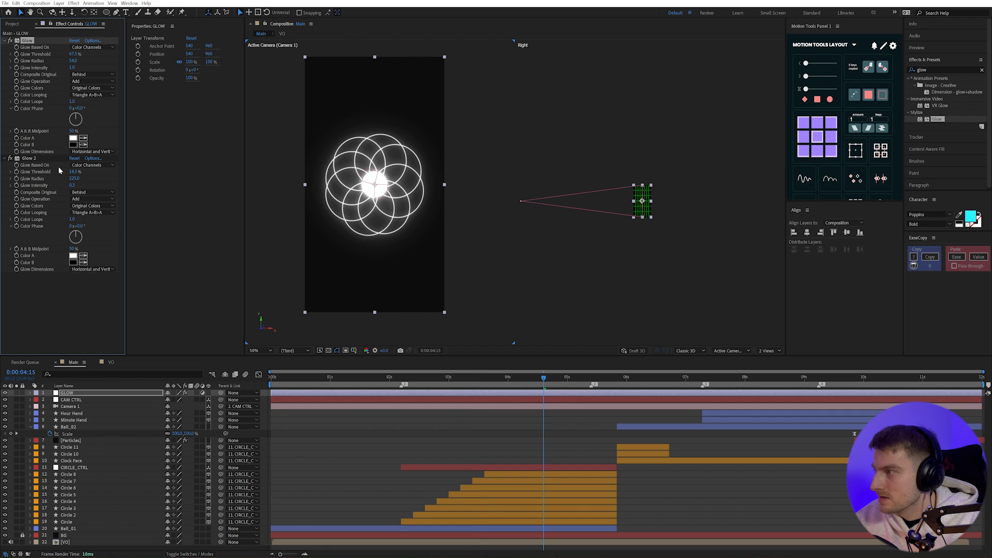
Duplicate Glow 2 and set the copy's intensity to 0.1, radius to 383 and threshold to 56.9%.
{"action": "key", "text": "ctrl+d"}
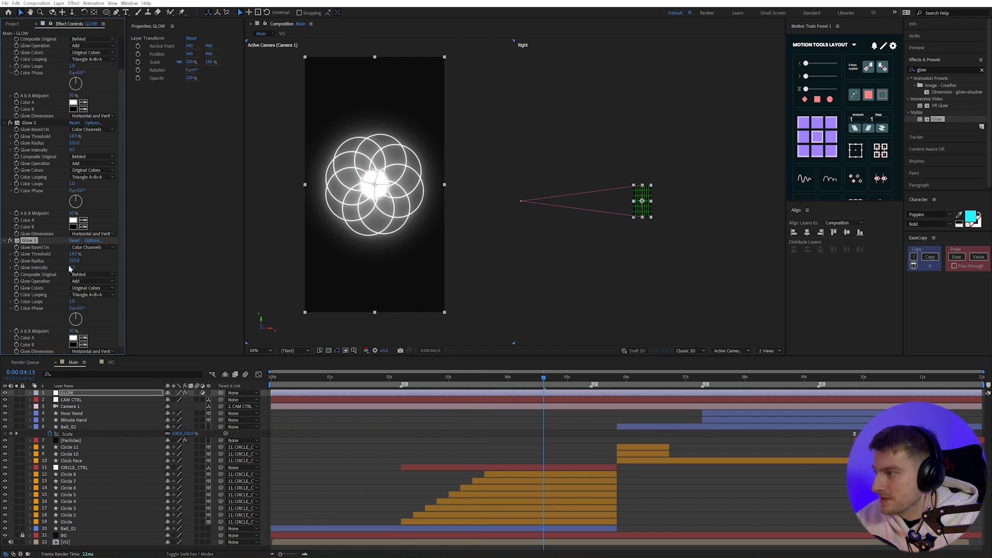
{"action": "left_click", "coordinate": [73, 268]}
{"action": "type", "text": "0.1"}
{"action": "key", "text": "Return"}
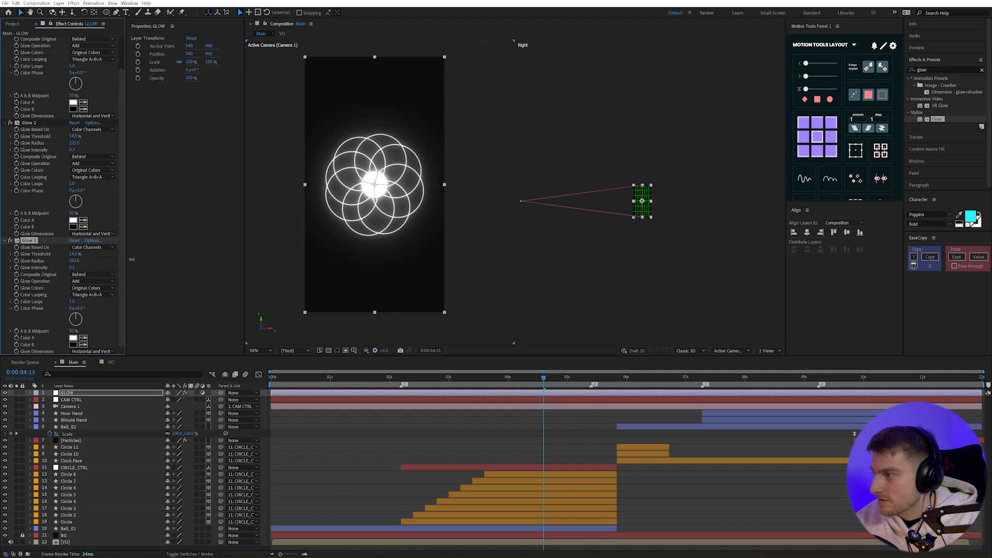
{"action": "left_click_drag", "start_coordinate": [74, 261], "coordinate": [96, 254]}
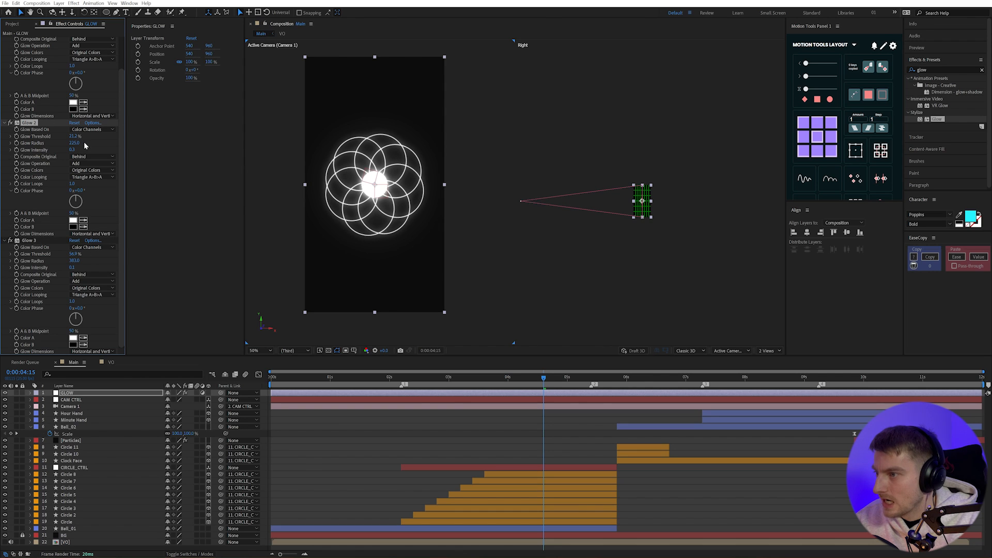
Preview the layered glow from 0:00:02:15 and switch to Illustrator to compare it with the reference artboards.
{"action": "left_click", "coordinate": [556, 439]}
{"action": "left_click_drag", "start_coordinate": [544, 375], "coordinate": [433, 372]}
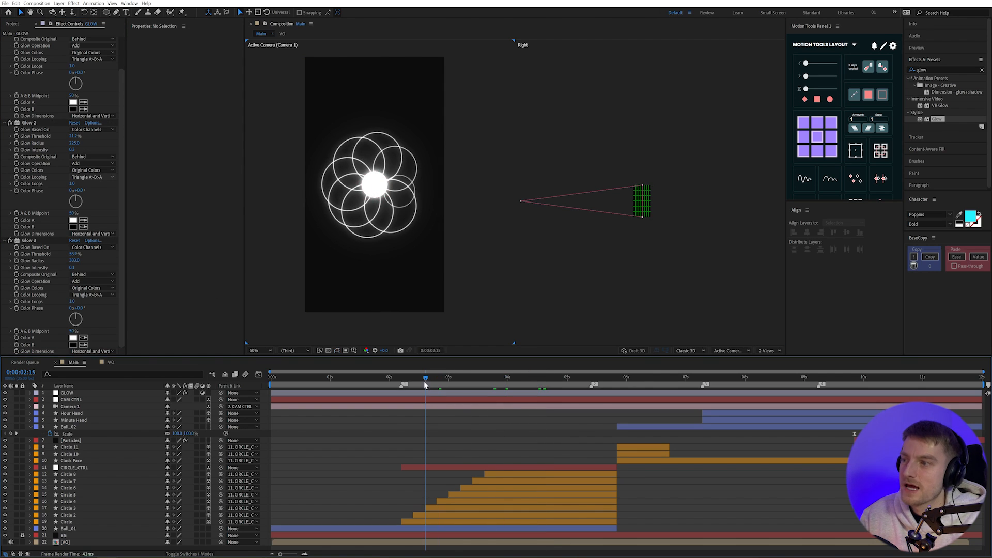
{"action": "key", "text": "space"}
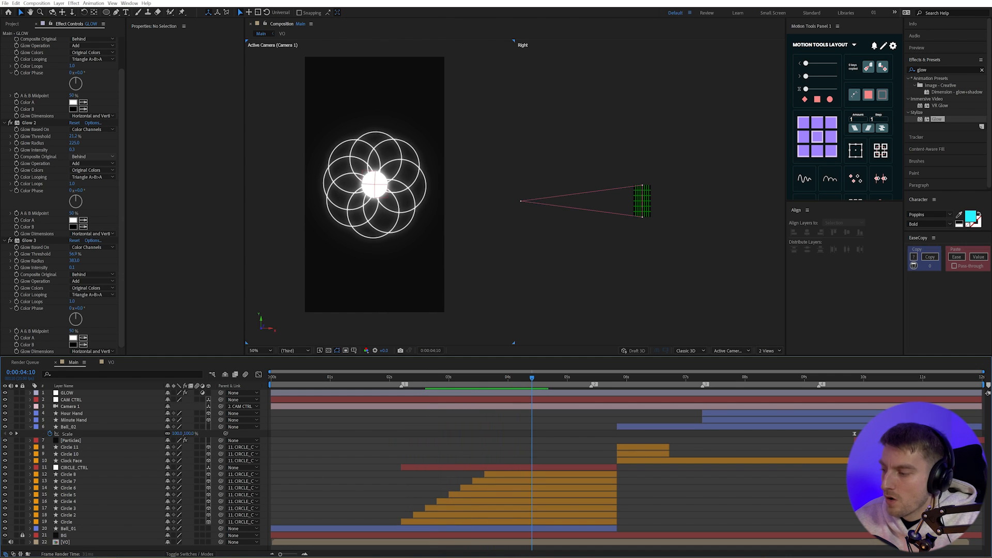
{"action": "key", "text": "alt+Tab"}
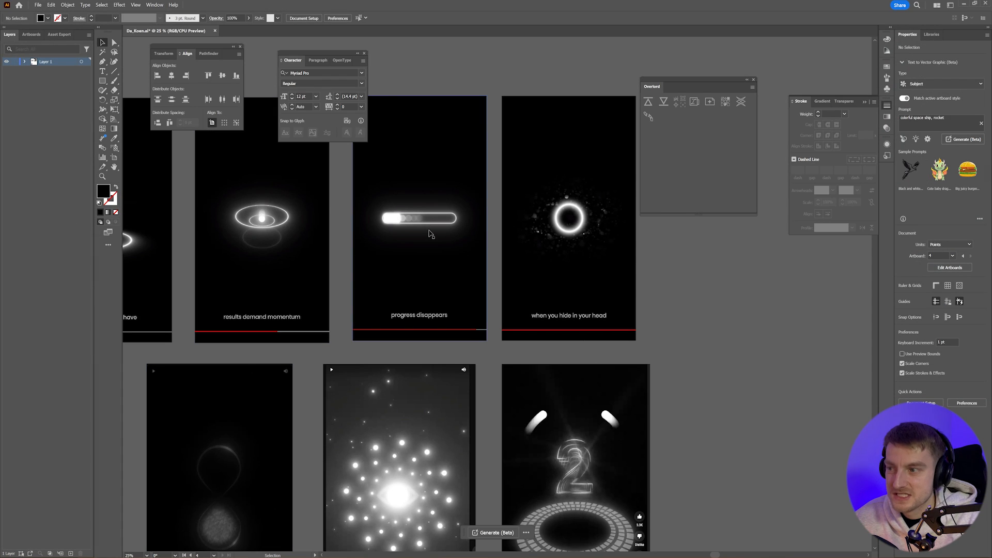
{"action": "left_click_drag", "start_coordinate": [364, 409], "coordinate": [419, 400]}
Return to After Effects and add an adjustment layer named CC above all layers.
{"action": "key", "text": "alt+Tab"}
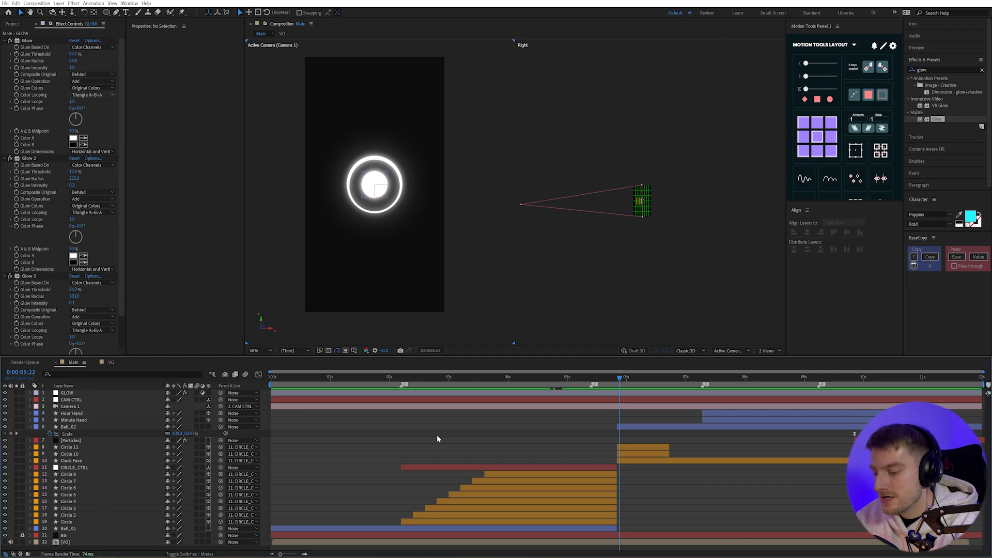
{"action": "key", "text": "ctrl+alt+y"}
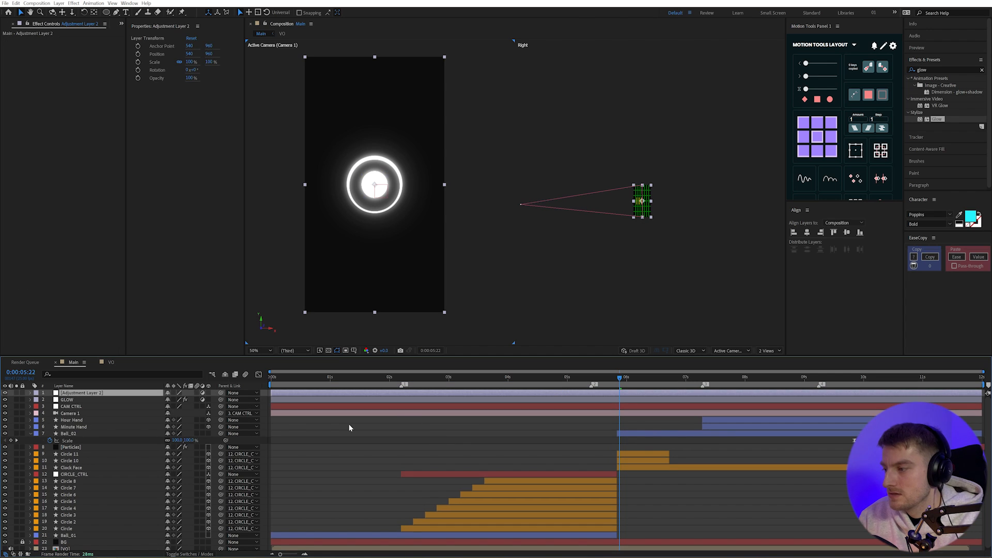
{"action": "key", "text": "Return"}
{"action": "type", "text": "CC"}
{"action": "key", "text": "Return"}
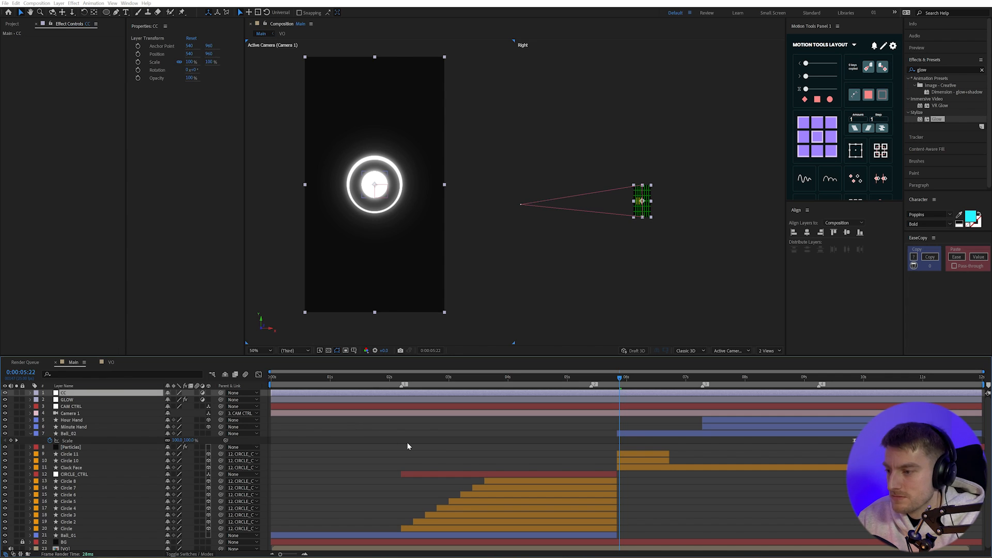
Find the Noise effect and apply it to the CC layer.
{"action": "key", "text": "ctrl+space"}
{"action": "type", "text": "noi"}
{"action": "key", "text": "BackSpace"}
{"action": "key", "text": "BackSpace"}
{"action": "key", "text": "BackSpace"}
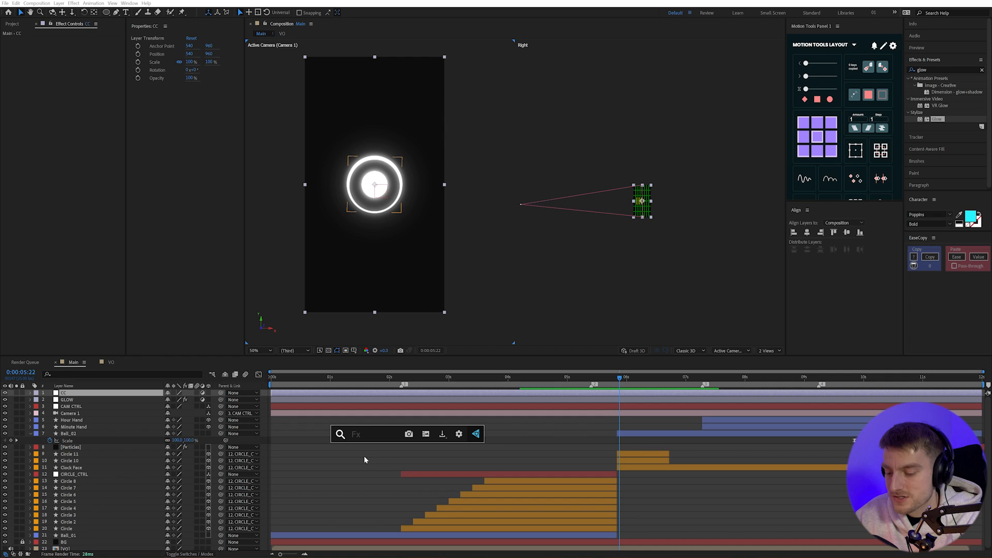
{"action": "type", "text": "noise"}
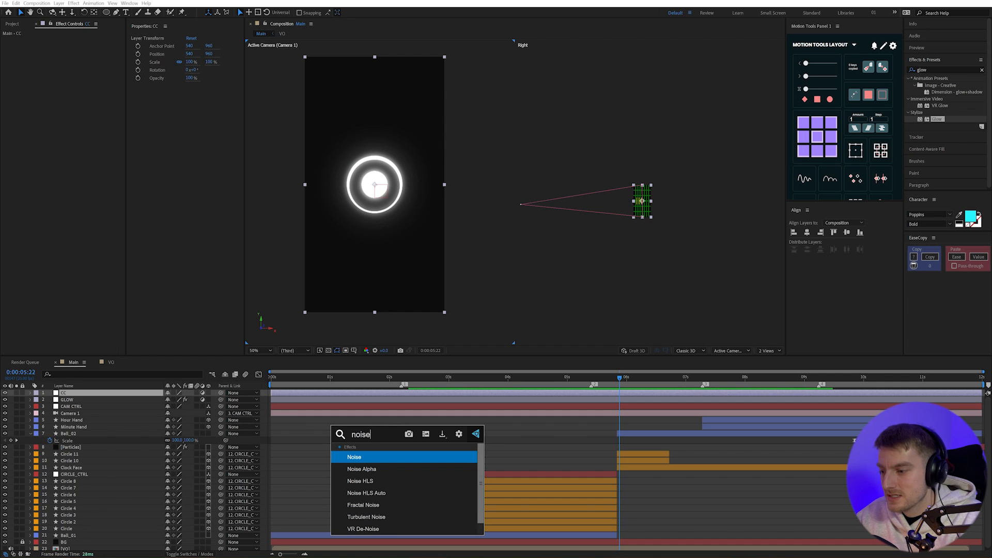
{"action": "key", "text": "Return"}
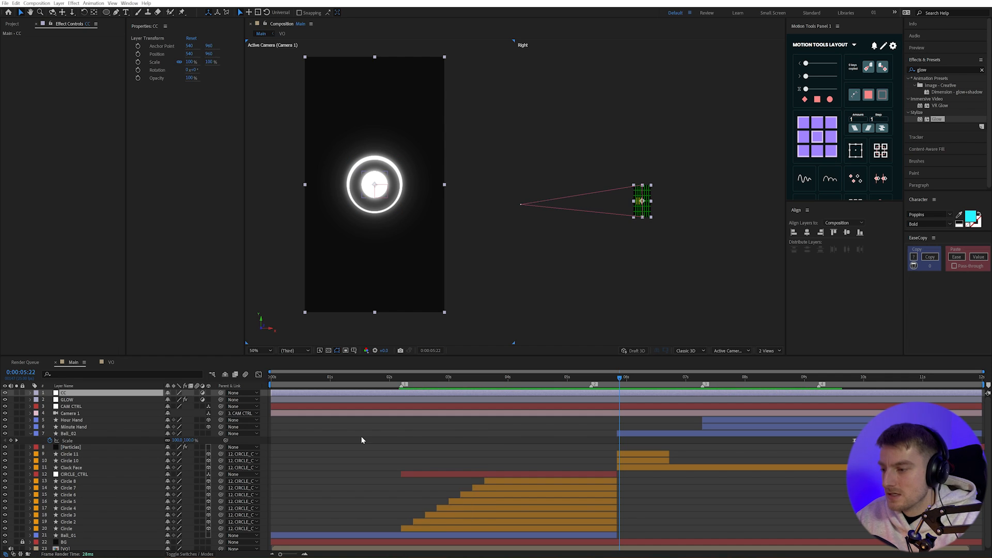
Turn off color noise in the Noise effect and set its amount to 5% after trying 10%.
{"action": "left_click", "coordinate": [72, 47]}
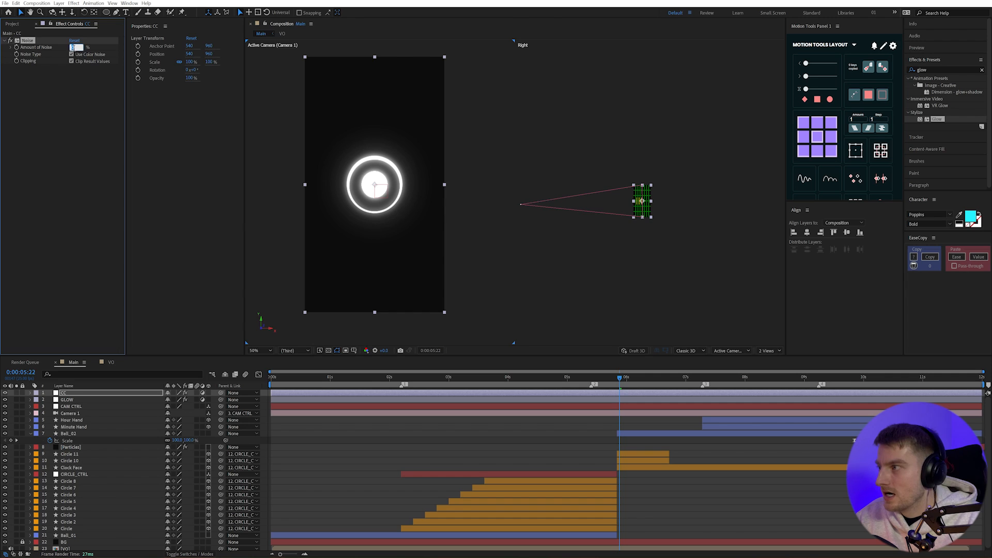
{"action": "left_click", "coordinate": [76, 47]}
{"action": "type", "text": "10"}
{"action": "key", "text": "Return"}
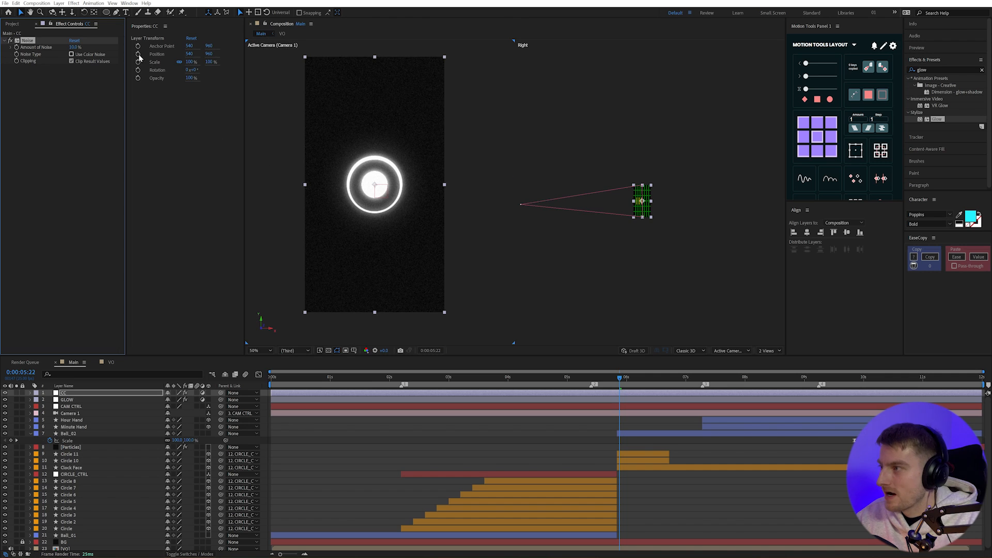
{"action": "left_click", "coordinate": [74, 47]}
{"action": "type", "text": "5"}
{"action": "key", "text": "Return"}
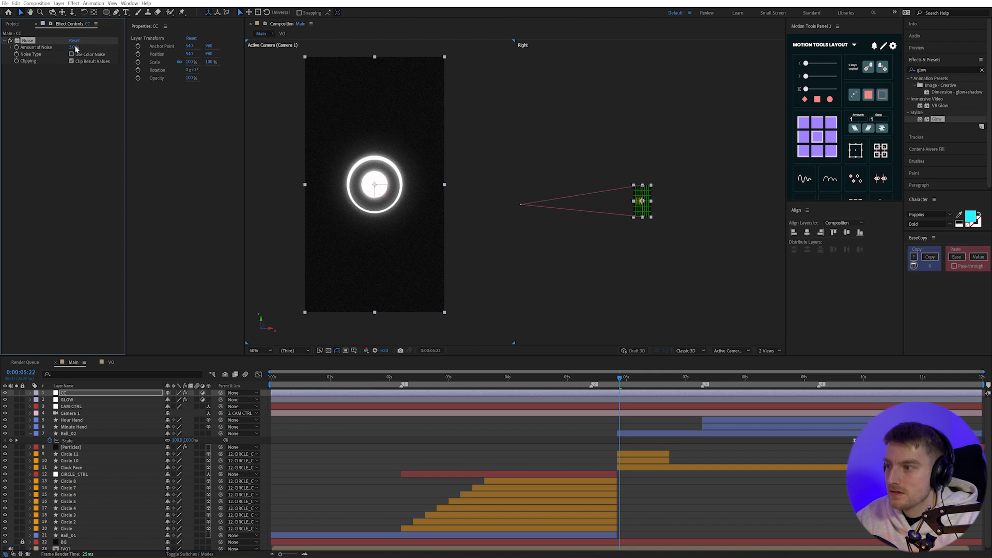
Preview the grain over the animation and reduce the amount of noise to 2%.
{"action": "key", "text": "space"}
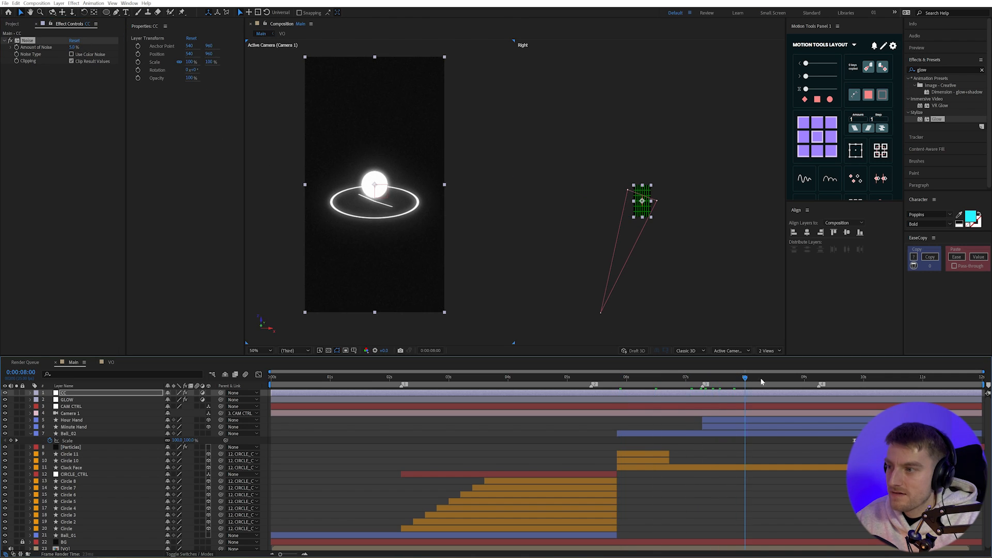
{"action": "left_click", "coordinate": [73, 47]}
{"action": "type", "text": "2"}
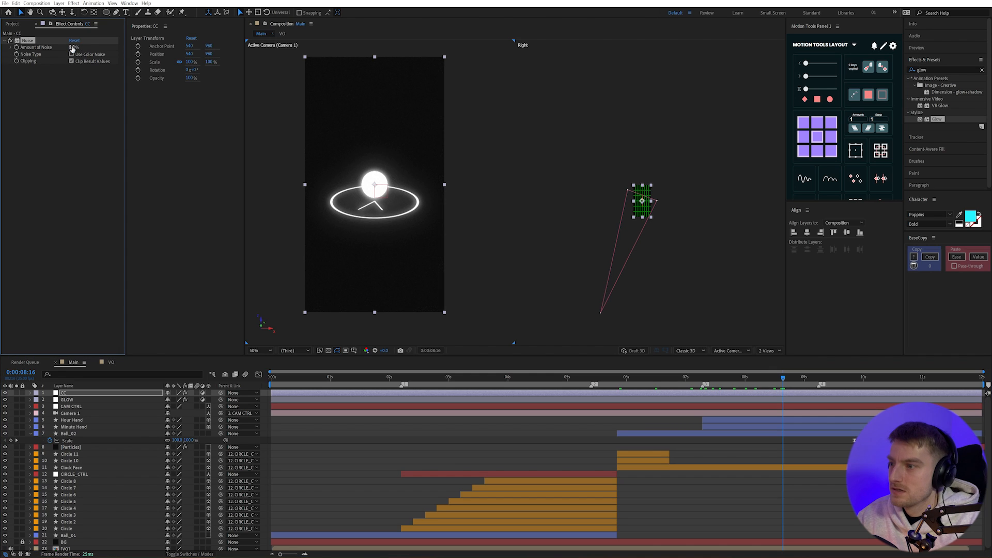
{"action": "key", "text": "Return"}
Scrub the animation to 0:00:07:17 and switch to Illustrator to check the backgrounds of the reference artboards.
{"action": "left_click_drag", "start_coordinate": [354, 380], "coordinate": [726, 381]}
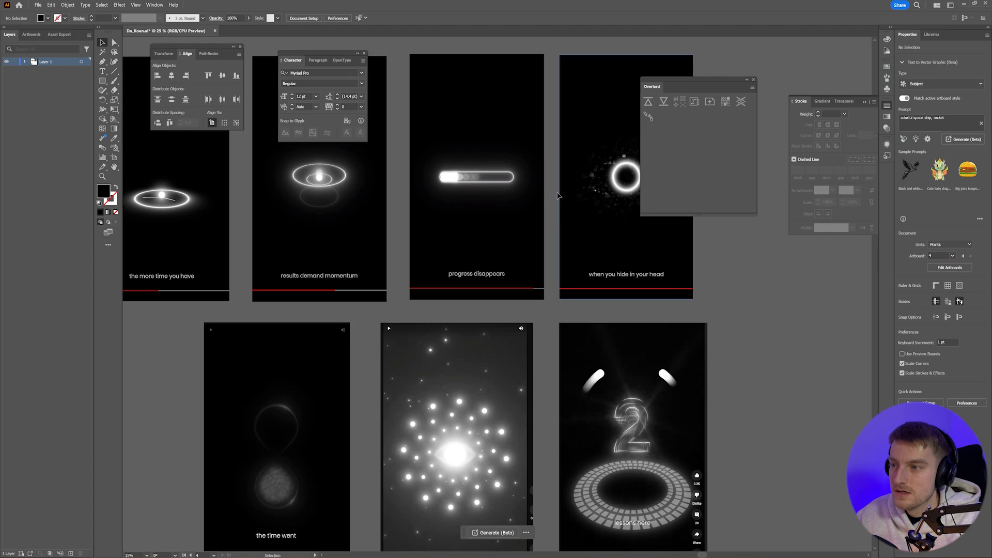
{"action": "scroll", "coordinate": [532, 198], "scroll_direction": "up", "scroll_amount": 2}
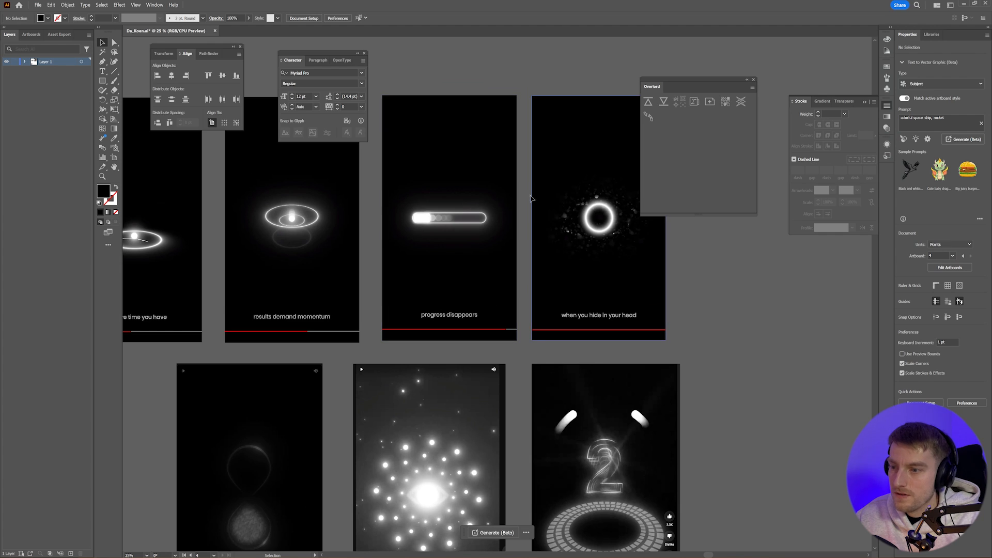
{"action": "left_click_drag", "start_coordinate": [443, 284], "coordinate": [532, 259]}
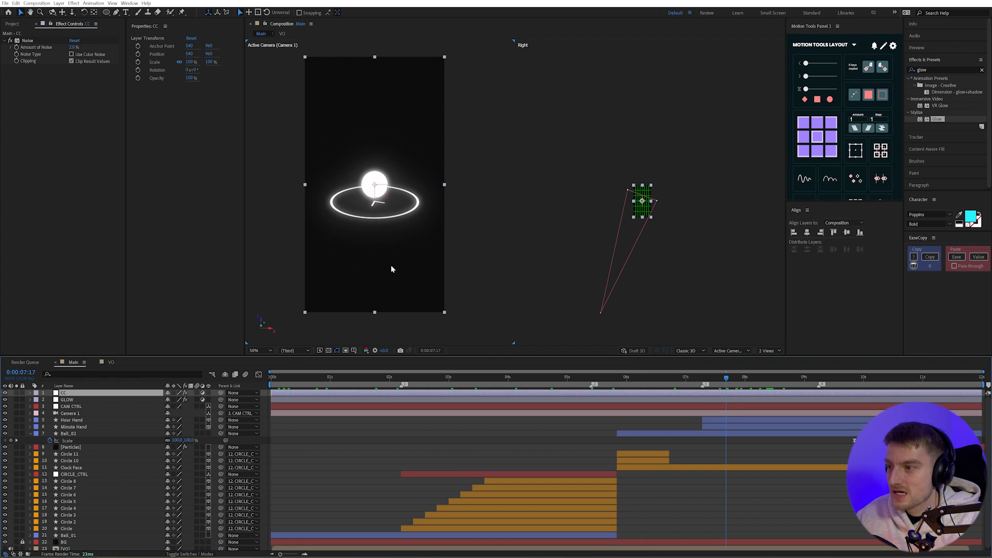
Unlock the BG layer, change its solid color to 000000 and preview the animation on the new background.
{"action": "scroll", "coordinate": [141, 465], "scroll_direction": "down", "scroll_amount": 1}
{"action": "left_click", "coordinate": [22, 540]}
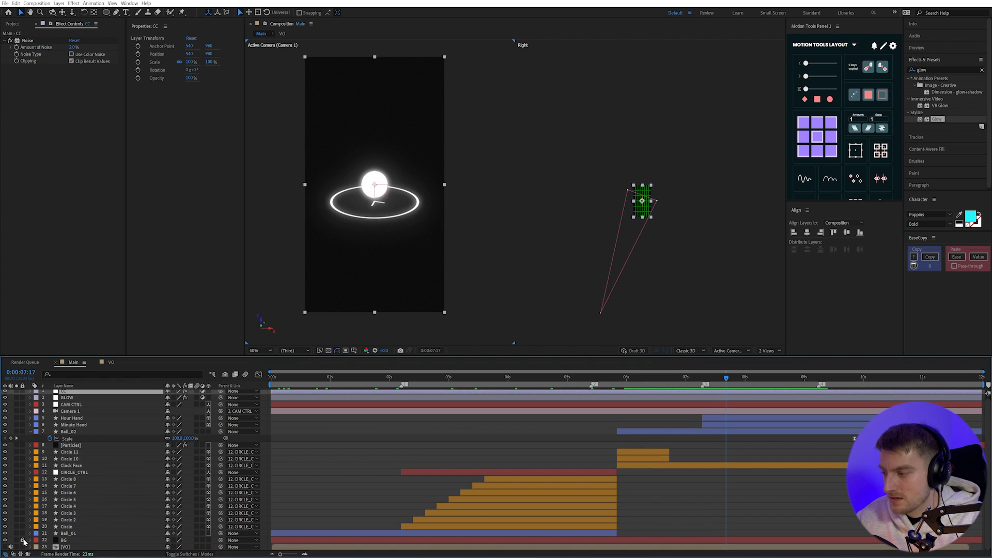
{"action": "left_click", "coordinate": [61, 540]}
{"action": "key", "text": "ctrl+shift+y"}
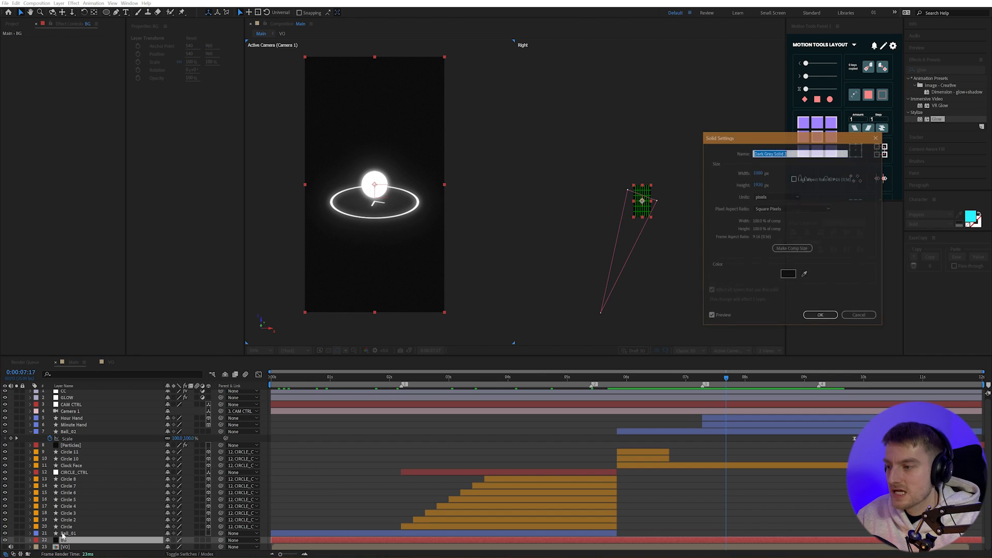
{"action": "left_click", "coordinate": [785, 275]}
{"action": "type", "text": "000000"}
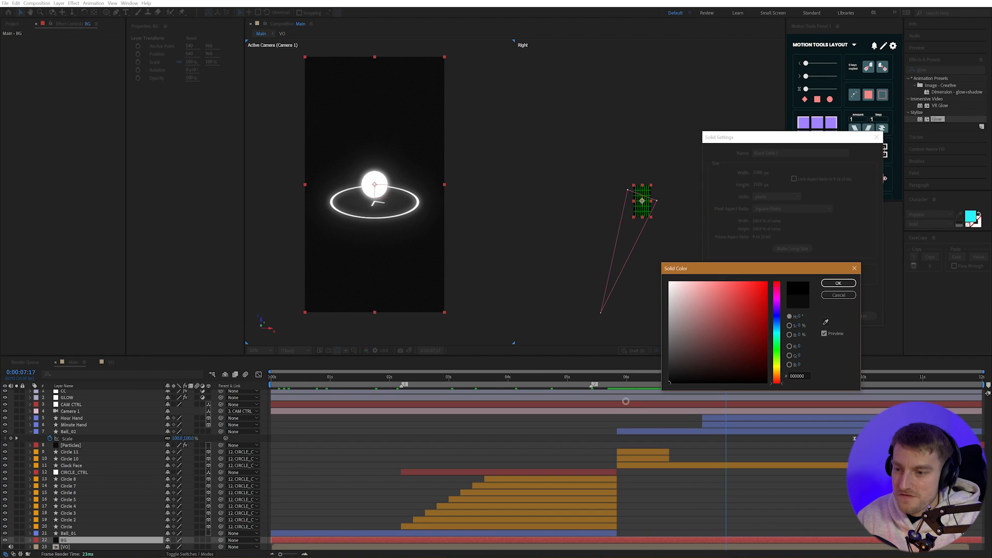
{"action": "key", "text": "Return"}
{"action": "key", "text": "Return"}
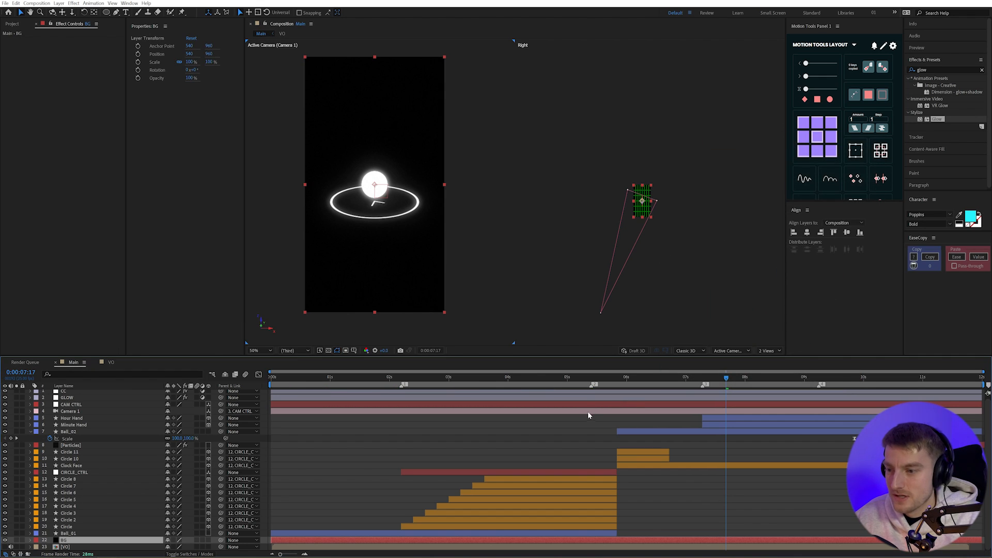
{"action": "key", "text": "space"}
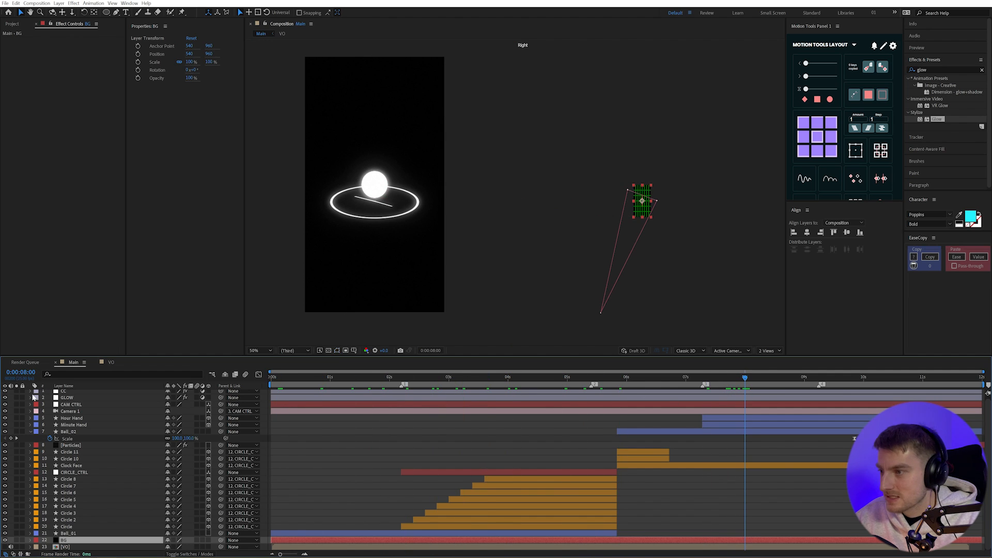
Set the amount of noise on the CC layer to 5% and preview the grain over the animation.
{"action": "left_click", "coordinate": [63, 391]}
{"action": "left_click", "coordinate": [76, 47]}
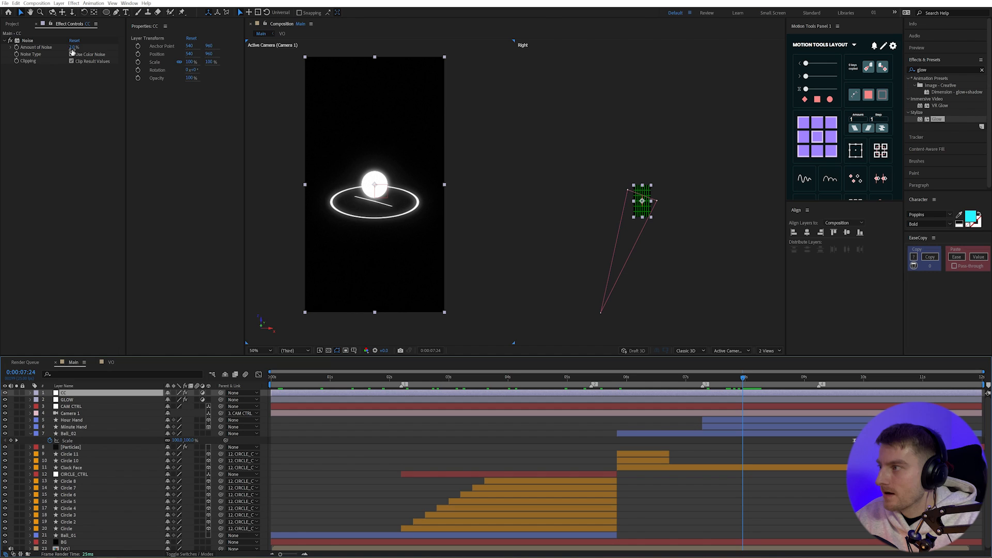
{"action": "type", "text": "5"}
{"action": "key", "text": "Return"}
{"action": "key", "text": "ctrl+shift+a"}
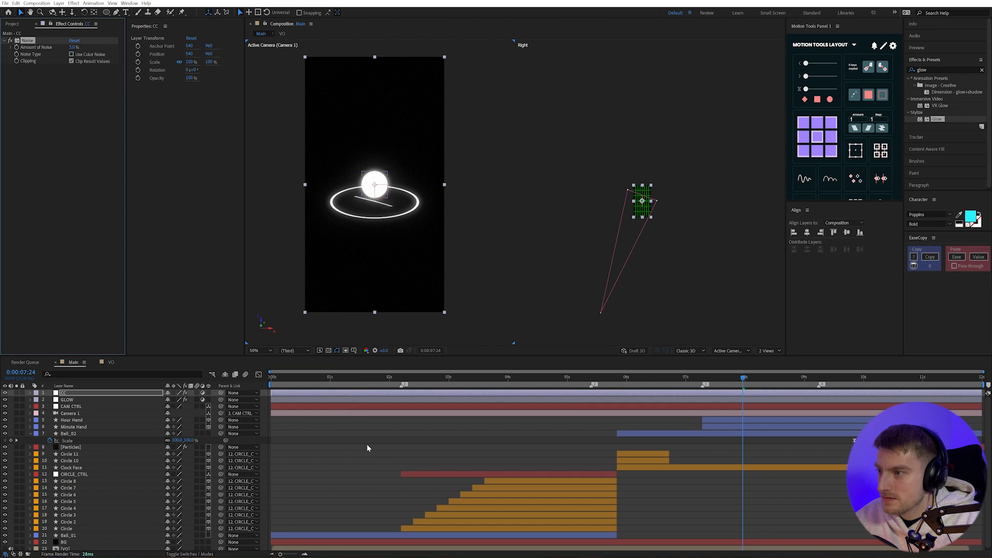
{"action": "key", "text": "comma"}
{"action": "key", "text": "space"}
{"action": "key", "text": "period"}
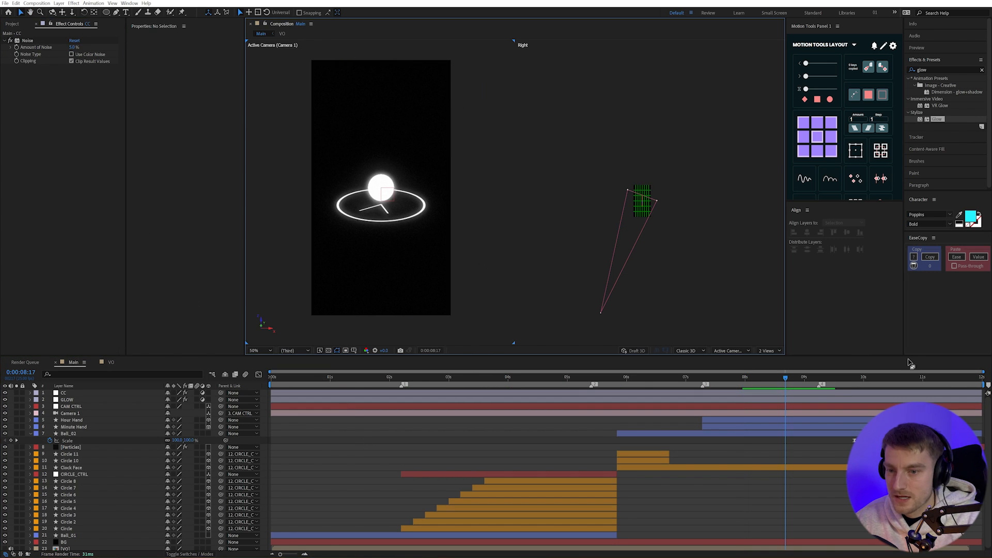
{"action": "key", "text": "space"}
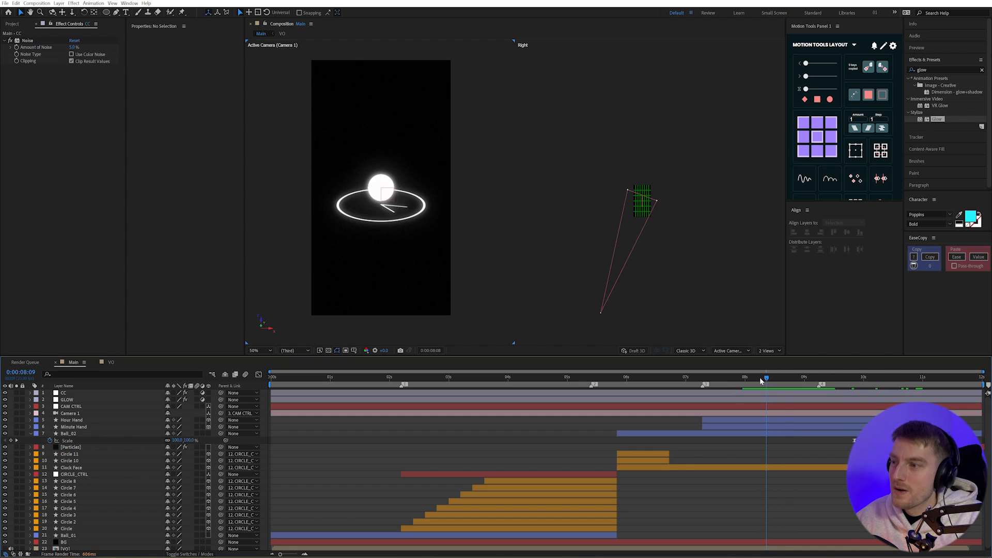
Apply the Quick Chromatic Aberration 3 effect to the CC layer at 0:00:07:16.
{"action": "left_click", "coordinate": [102, 394]}
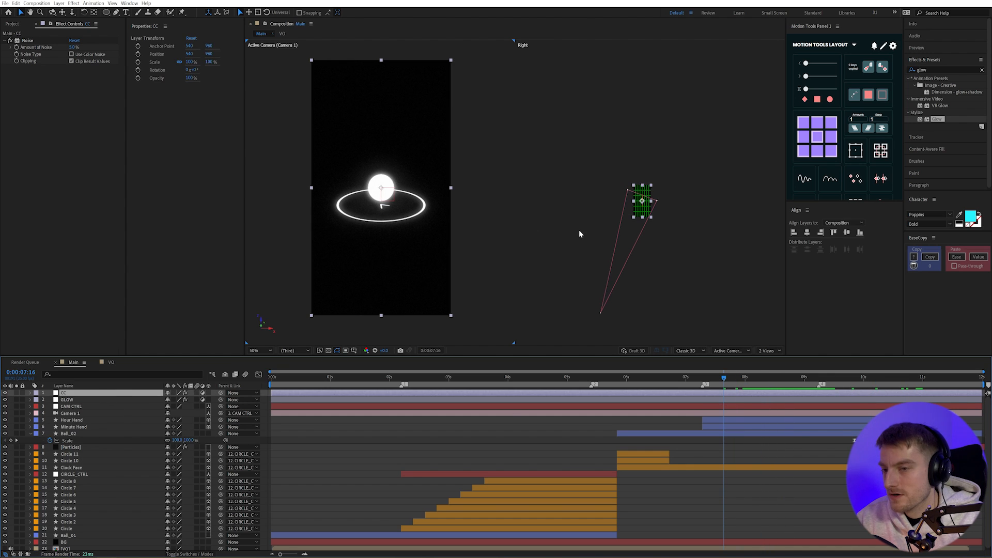
{"action": "key", "text": "ctrl+space"}
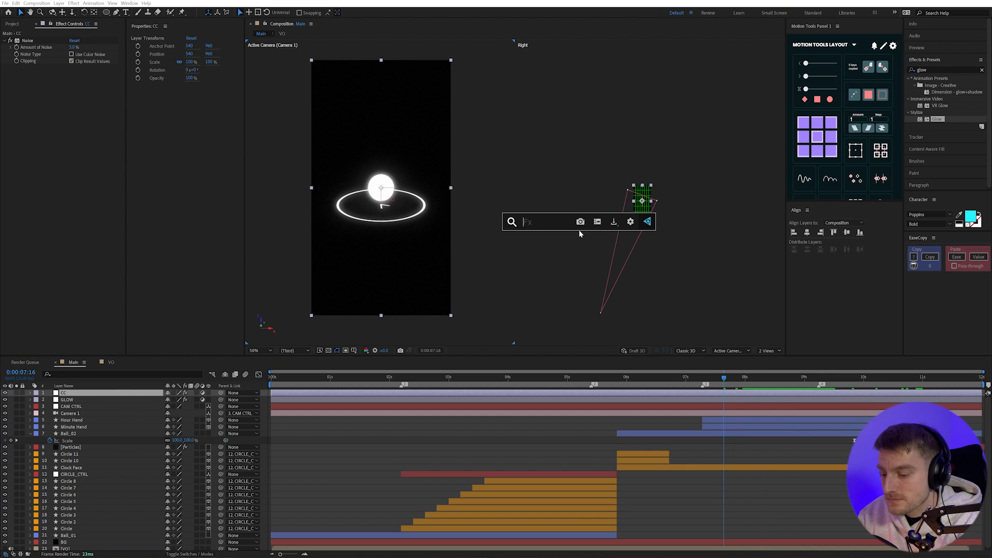
{"action": "type", "text": "quik"}
{"action": "key", "text": "BackSpace"}
{"action": "key", "text": "BackSpace"}
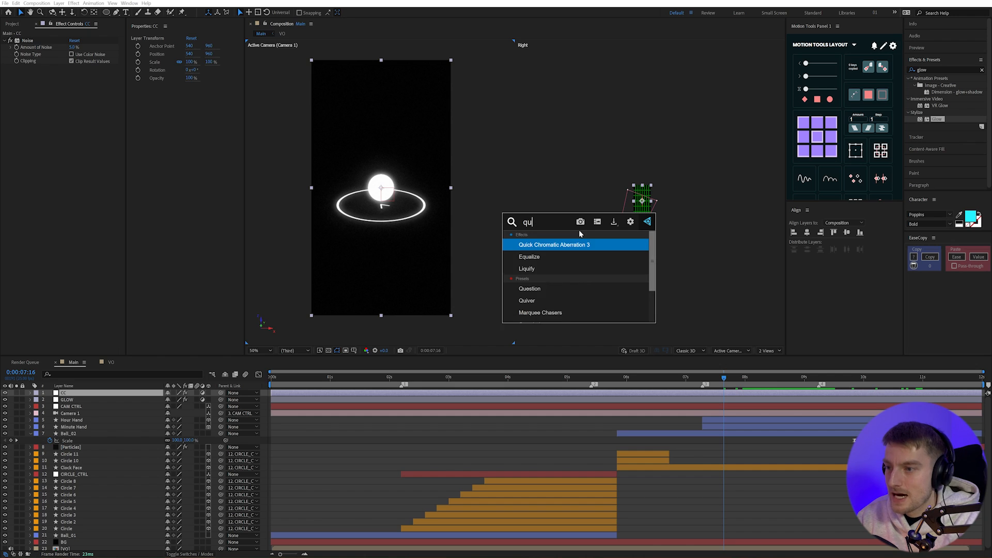
{"action": "key", "text": "Return"}
{"action": "scroll", "coordinate": [385, 204], "scroll_direction": "up", "scroll_amount": 2}
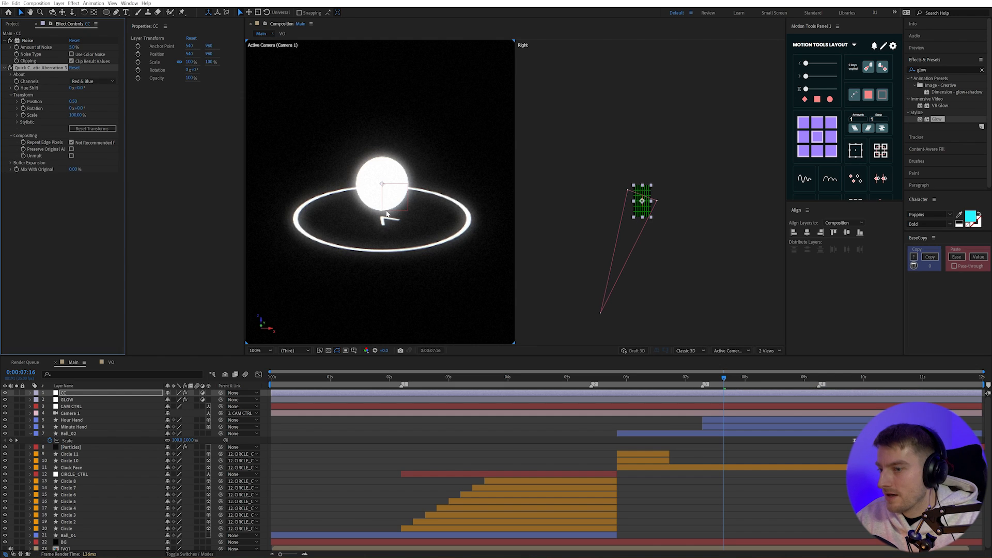
{"action": "left_click_drag", "start_coordinate": [366, 207], "coordinate": [380, 211]}
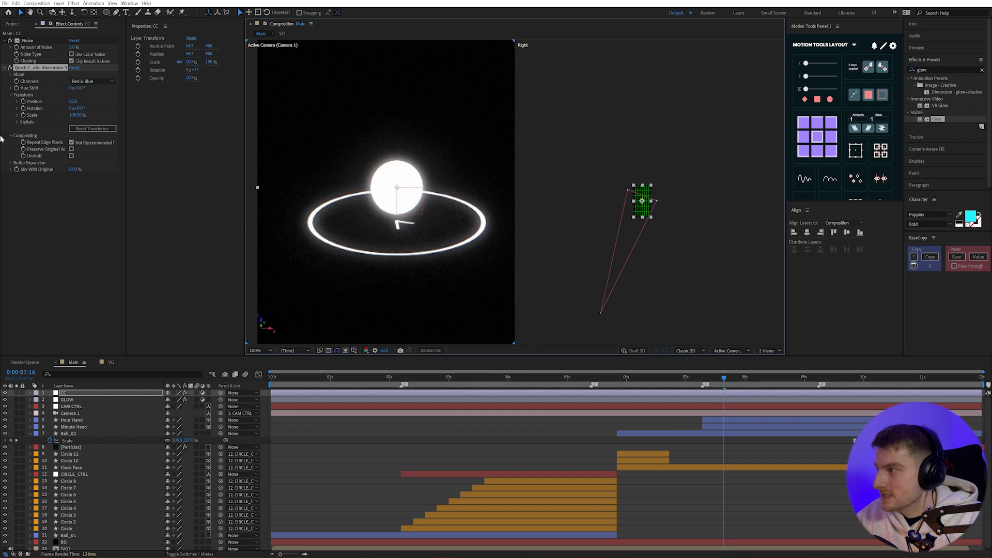
Hide the GLOW layer to inspect the color fringing and set the chromatic aberration's Position to 1.50.
{"action": "left_click", "coordinate": [5, 400]}
{"action": "scroll", "coordinate": [316, 226], "scroll_direction": "up", "scroll_amount": 1}
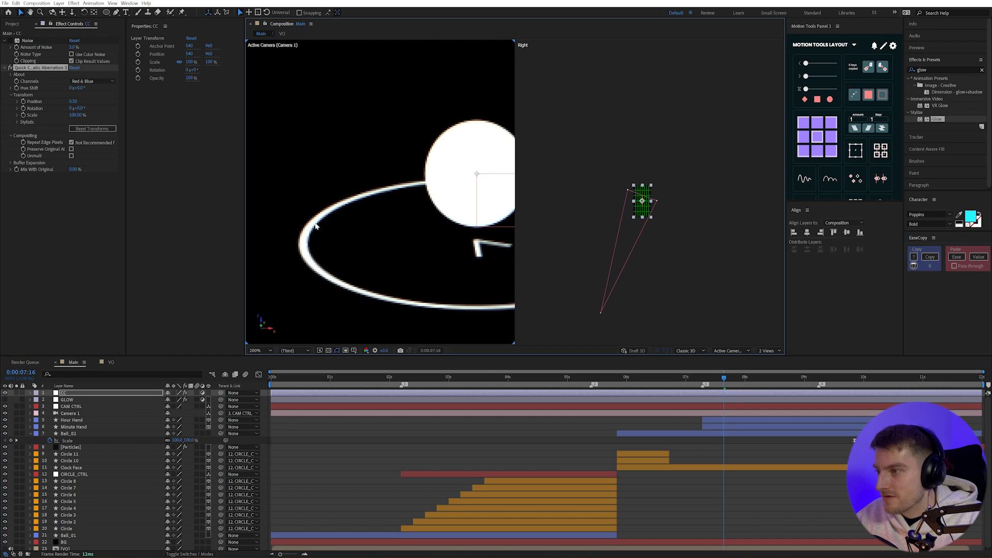
{"action": "mouse_move", "coordinate": [76, 100]}
{"action": "left_mouse_down"}
{"action": "mouse_move", "coordinate": [95, 101]}
{"action": "mouse_move", "coordinate": [73, 100]}
{"action": "left_mouse_up"}
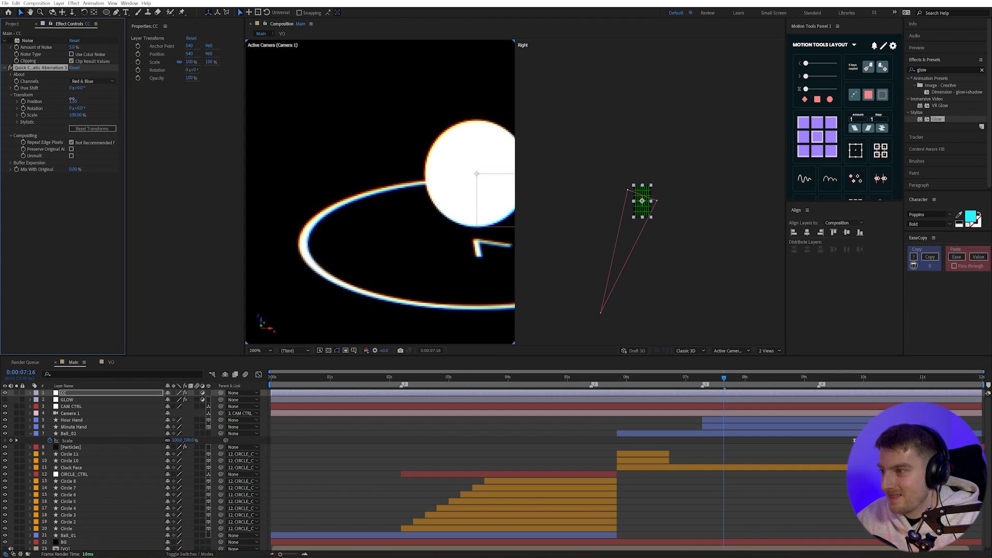
{"action": "left_click", "coordinate": [72, 101]}
{"action": "scroll", "coordinate": [327, 185], "scroll_direction": "down", "scroll_amount": 1}
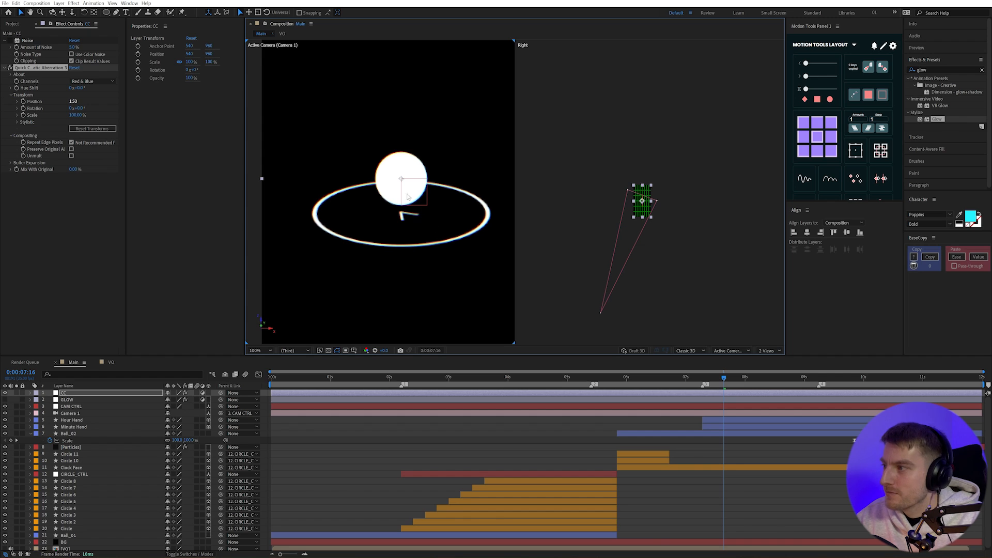
{"action": "key", "text": "Return"}
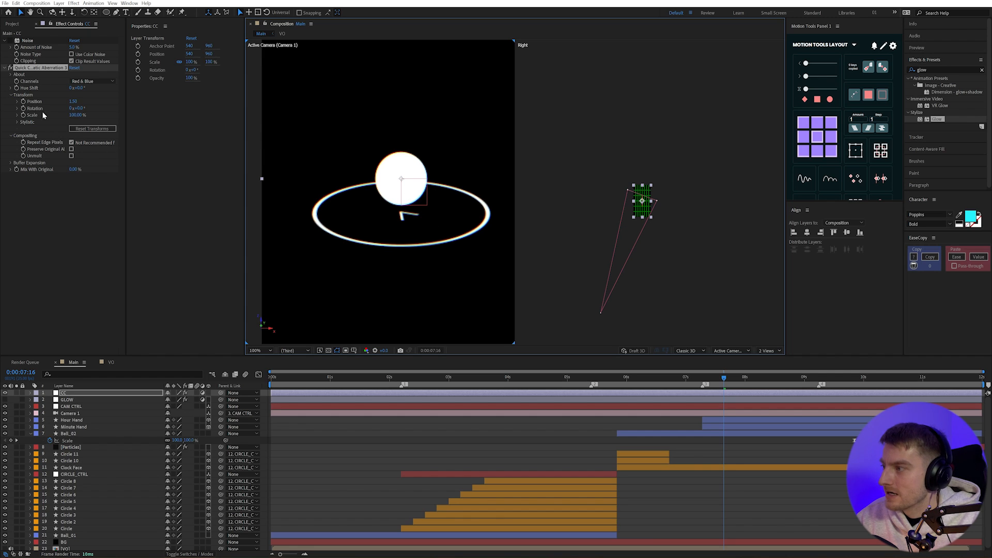
Re-enable the Noise effect and the GLOW layer, and review the combined look from 0:00:01:05.
{"action": "left_click", "coordinate": [9, 41]}
{"action": "scroll", "coordinate": [378, 200], "scroll_direction": "down", "scroll_amount": 1}
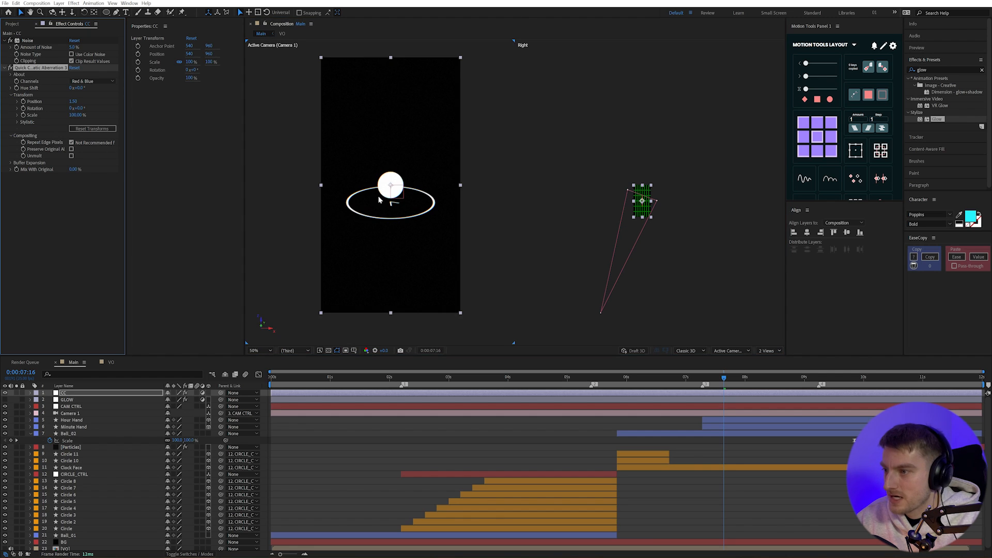
{"action": "left_click_drag", "start_coordinate": [751, 376], "coordinate": [809, 387]}
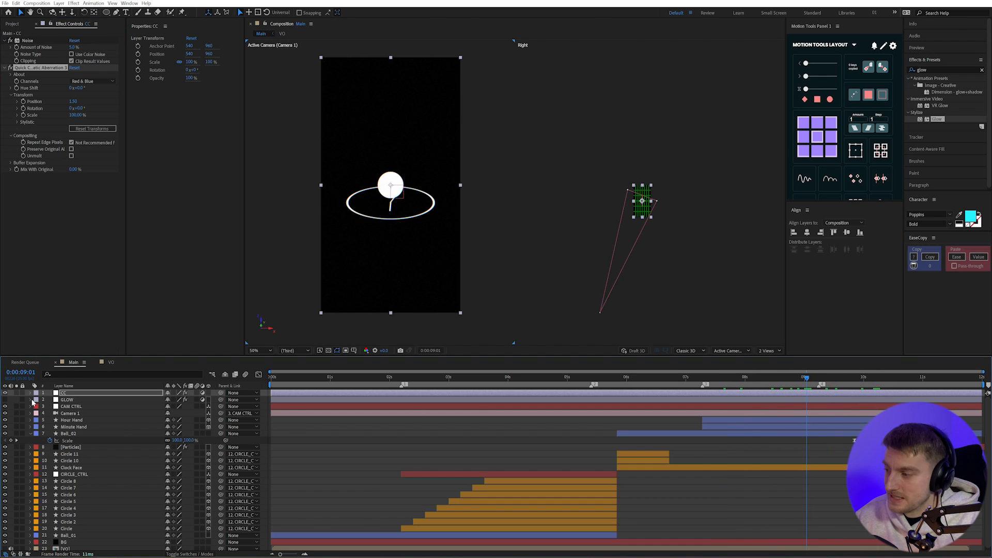
{"action": "left_click", "coordinate": [5, 400]}
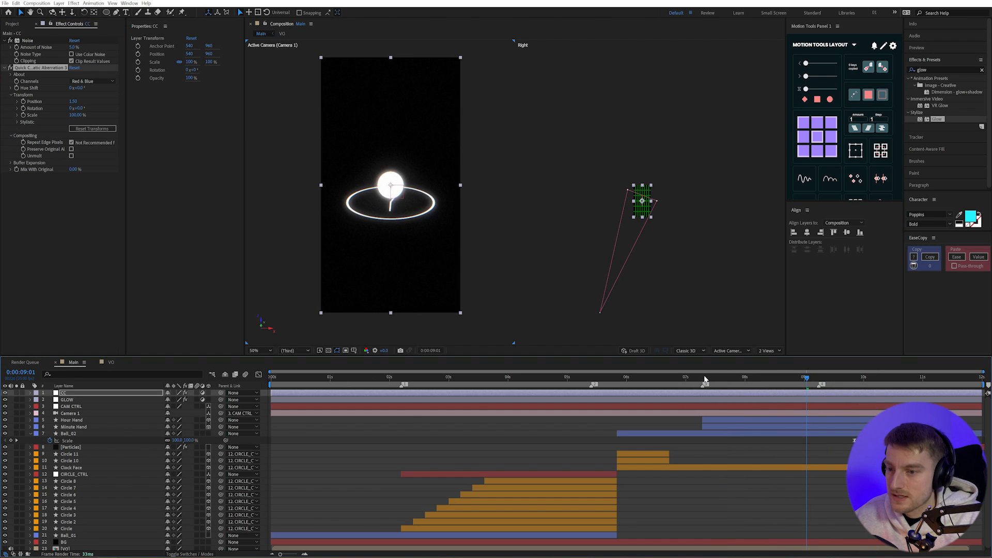
{"action": "left_click_drag", "start_coordinate": [706, 380], "coordinate": [343, 380]}
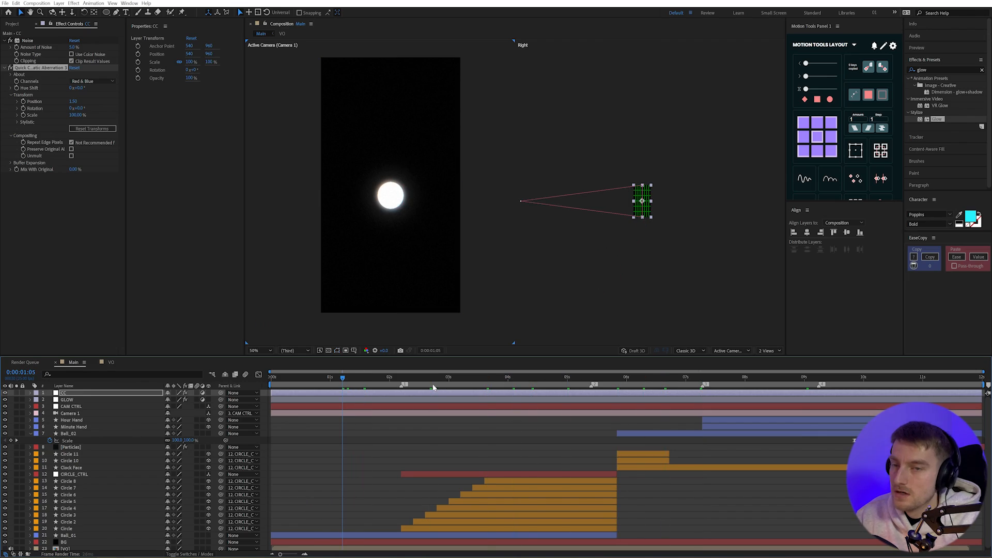
{"action": "key", "text": "space"}
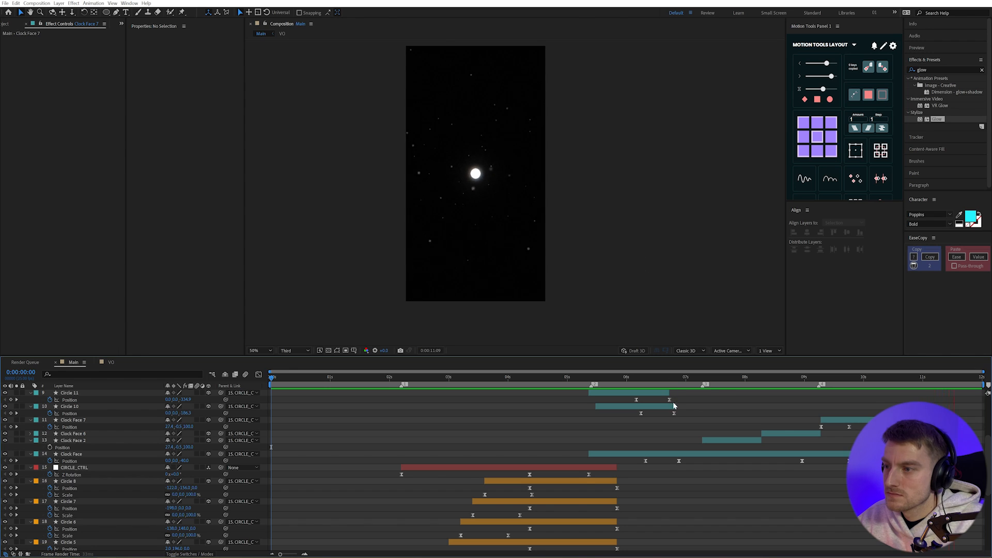
Collapse the keyframed properties of all layers and preview the opening of the animation.
{"action": "key", "text": "space"}
{"action": "key", "text": "u"}
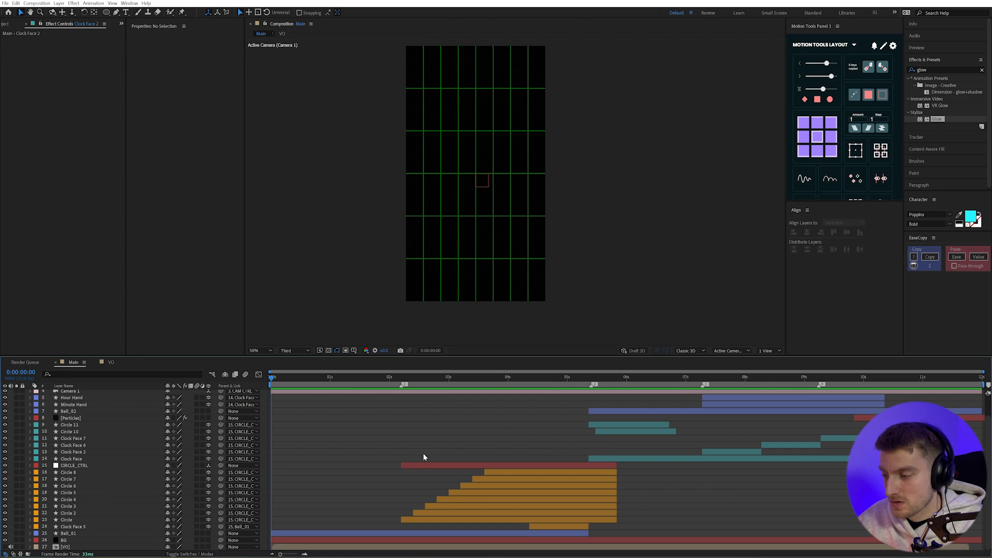
{"action": "key", "text": "space"}
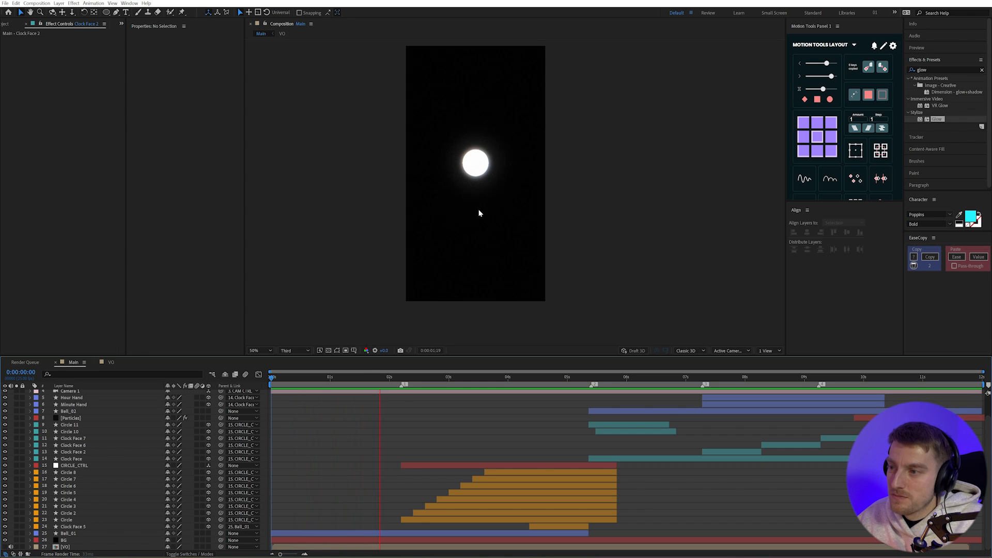
{"action": "key", "text": "space"}
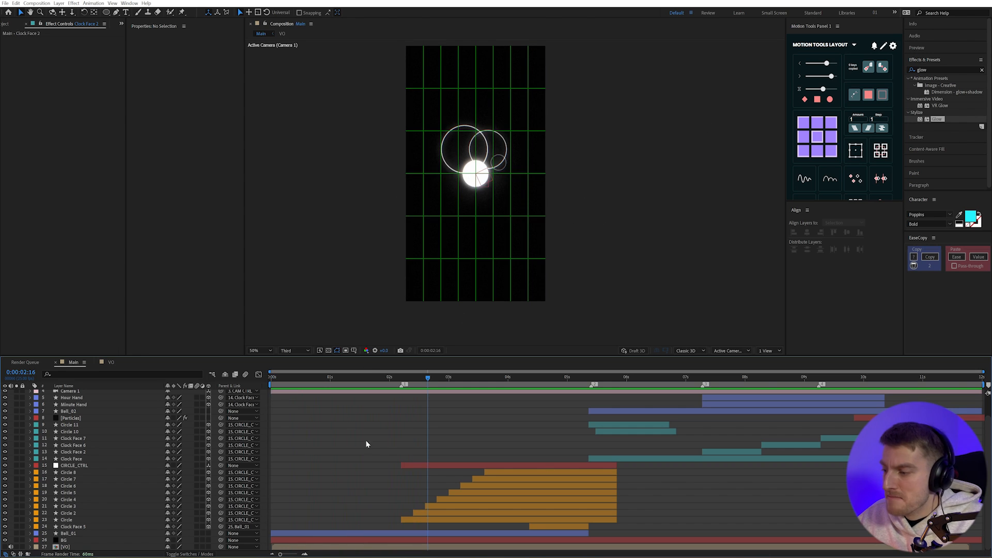
Reveal the keyframes of Ball_01 and remove its X Position animation at 0:00:01:17.
{"action": "left_click", "coordinate": [305, 535]}
{"action": "key", "text": "u"}
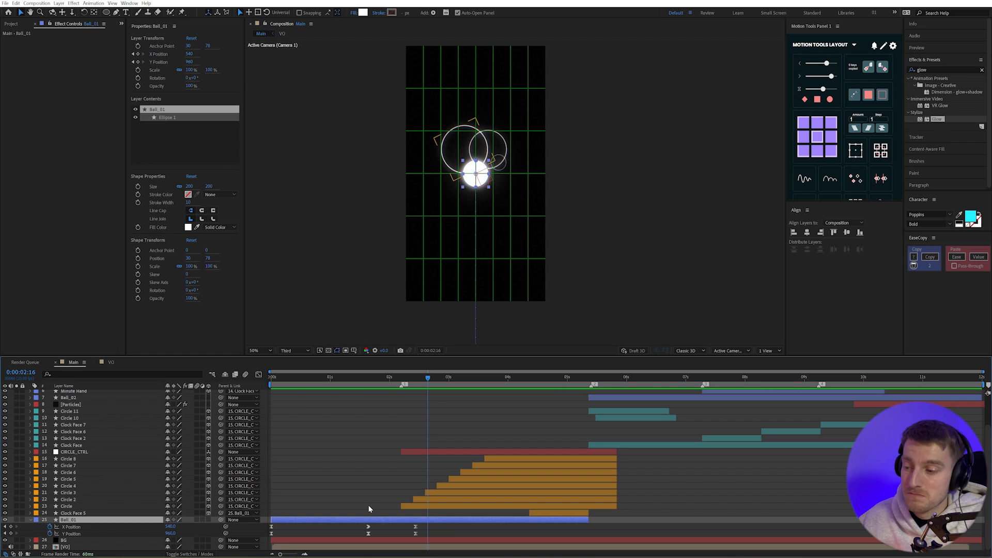
{"action": "left_click", "coordinate": [373, 376]}
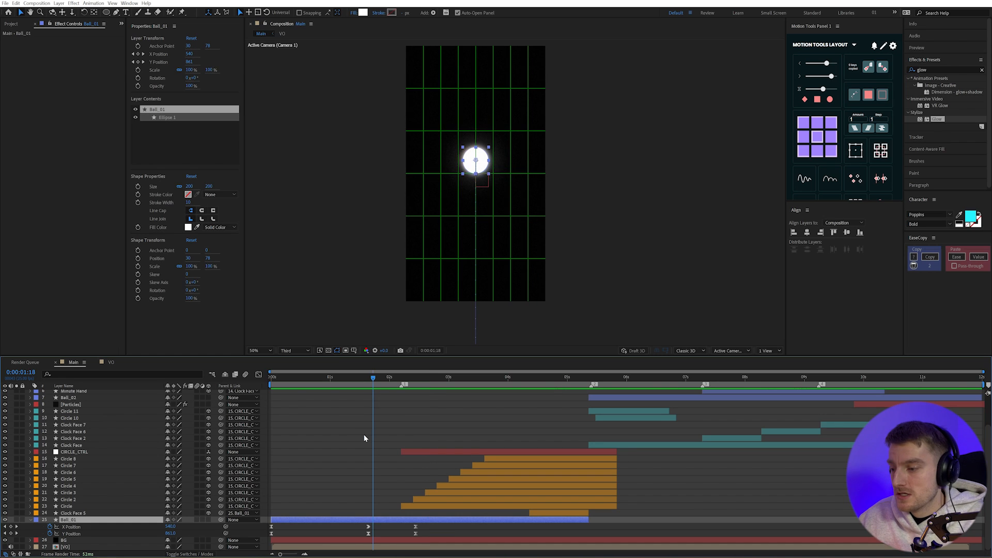
{"action": "left_click", "coordinate": [371, 376]}
{"action": "left_click", "coordinate": [50, 527]}
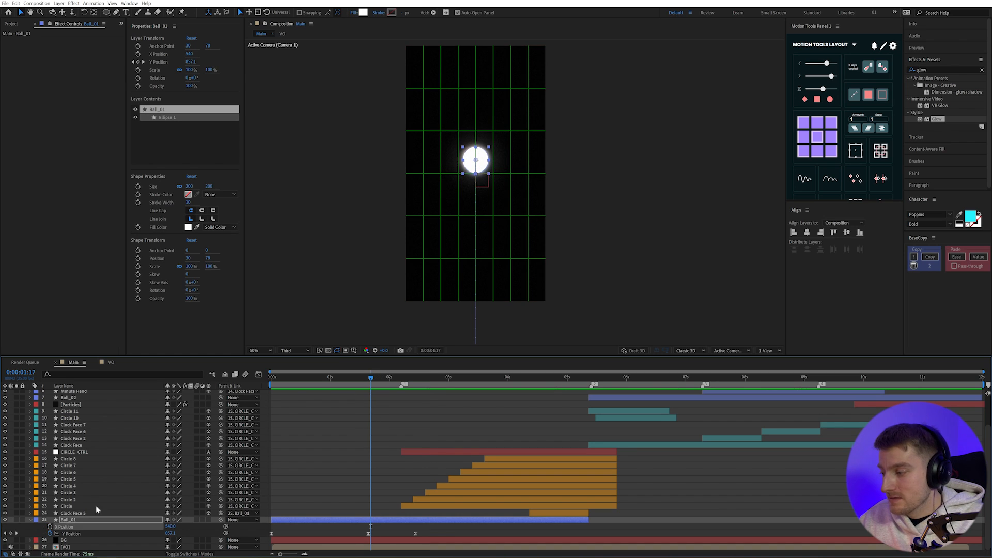
Go to 0:00:01:16, check Ball_01's Separate Dimensions option and select the middle Y Position keyframe.
{"action": "left_click", "coordinate": [368, 378]}
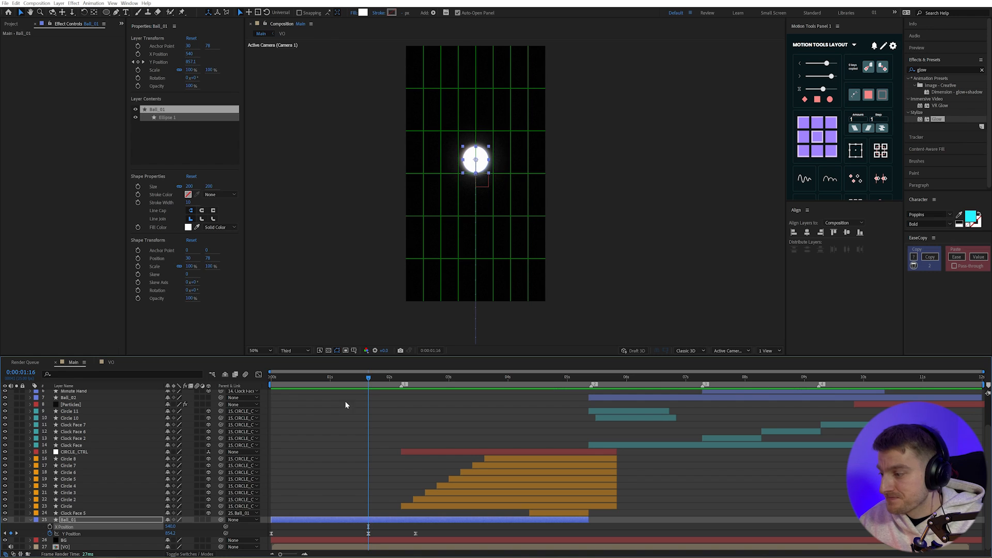
{"action": "right_click", "coordinate": [72, 533]}
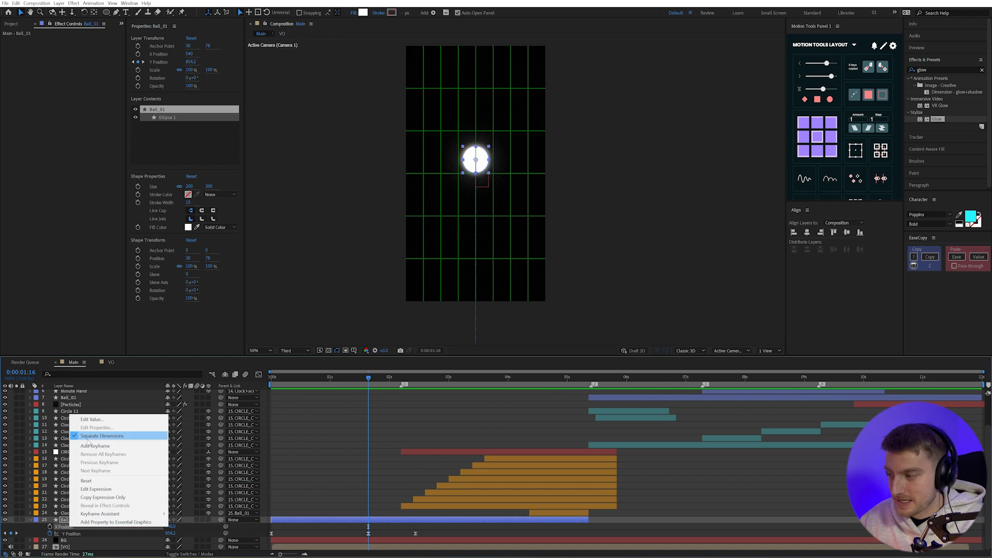
{"action": "left_click", "coordinate": [262, 448]}
{"action": "left_click_drag", "start_coordinate": [462, 530], "coordinate": [393, 536]}
{"action": "left_click", "coordinate": [368, 533]}
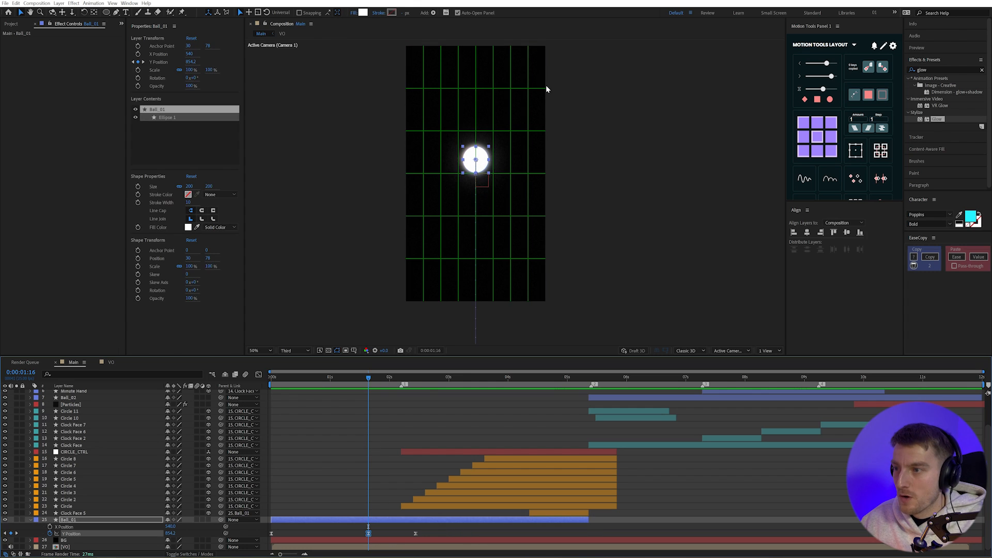
Preview the ball's entrance from 0:00:00:00 and continue the playback into the circle pattern.
{"action": "left_click_drag", "start_coordinate": [414, 383], "coordinate": [229, 405]}
{"action": "key", "text": "space"}
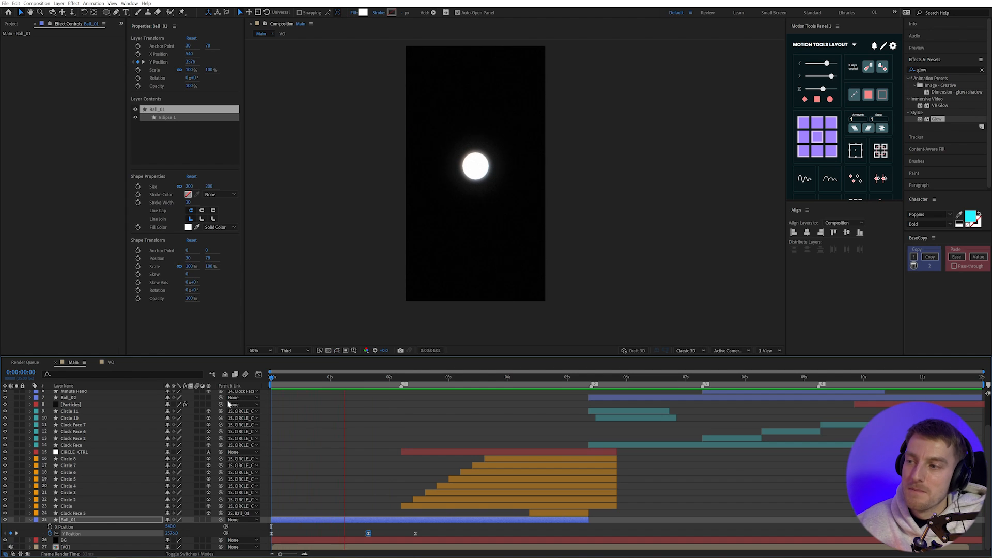
{"action": "key", "text": "space"}
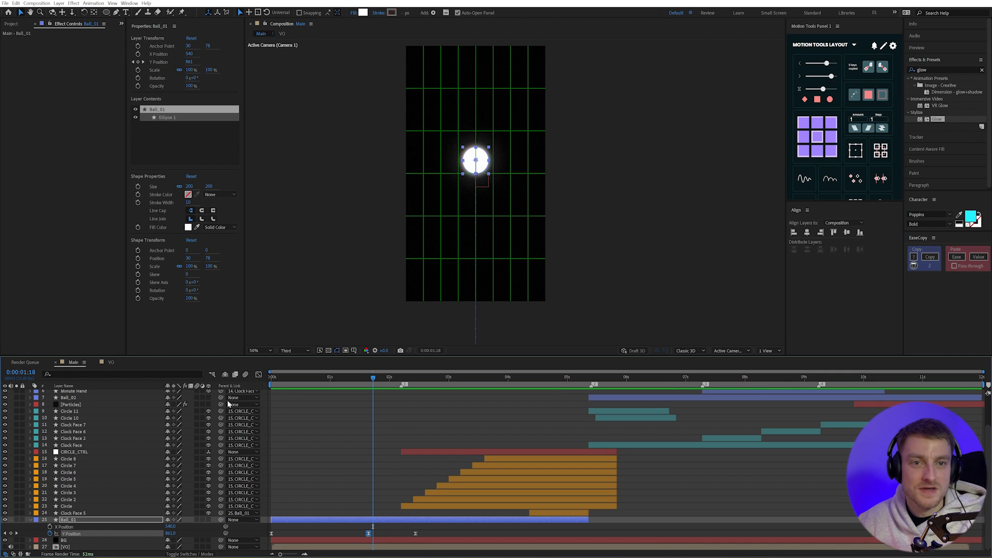
{"action": "key", "text": "space"}
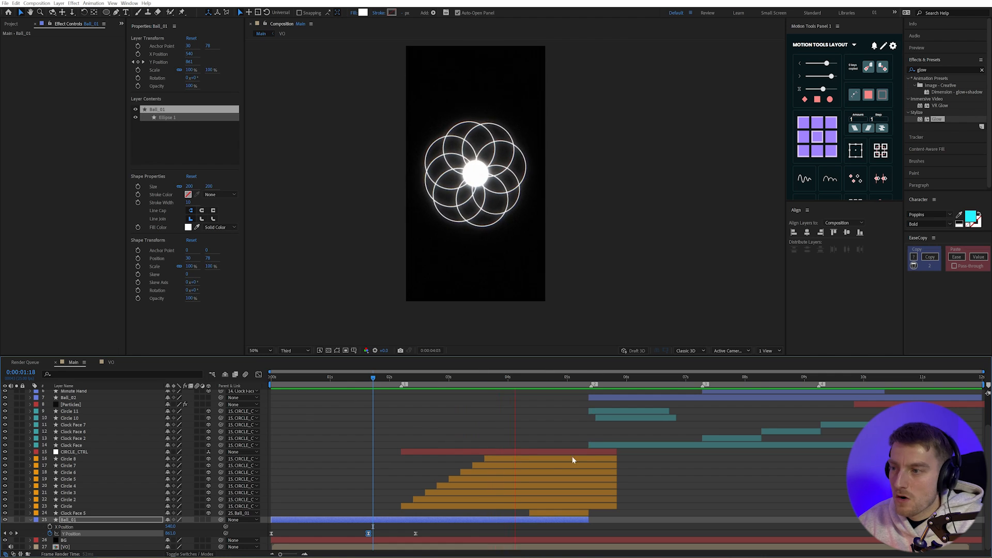
Reveal the Scale and Opacity keyframes of Clock Face 5 and scrub through its ring growth to 0:00:05:07.
{"action": "key", "text": "space"}
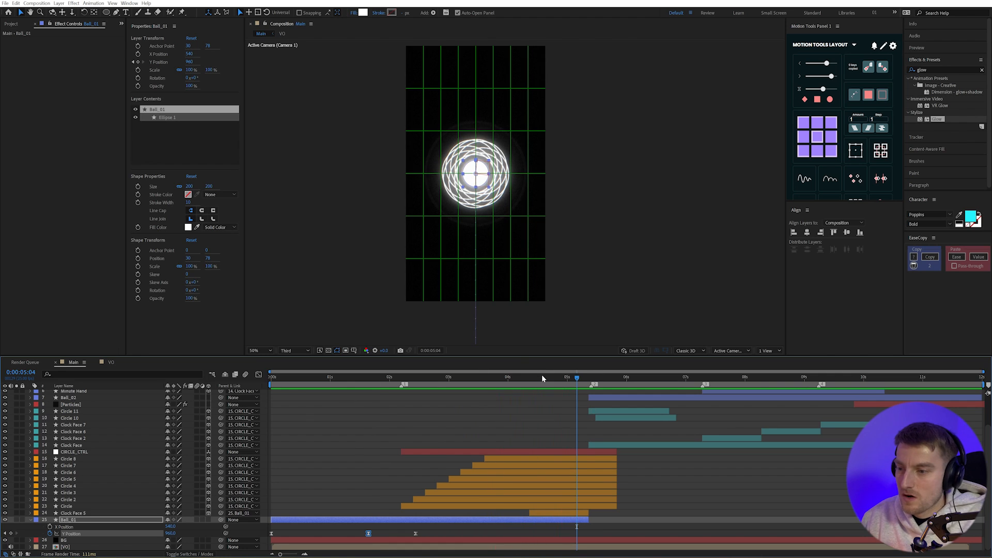
{"action": "left_click_drag", "start_coordinate": [542, 377], "coordinate": [532, 379]}
{"action": "left_click", "coordinate": [632, 519]}
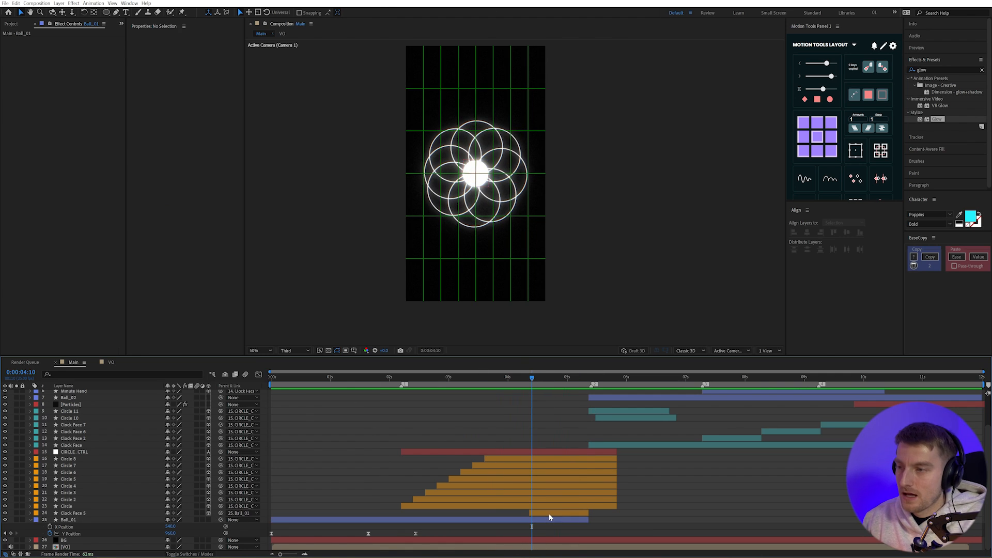
{"action": "left_click", "coordinate": [547, 512]}
{"action": "left_click_drag", "start_coordinate": [533, 379], "coordinate": [561, 376]}
{"action": "key", "text": "u"}
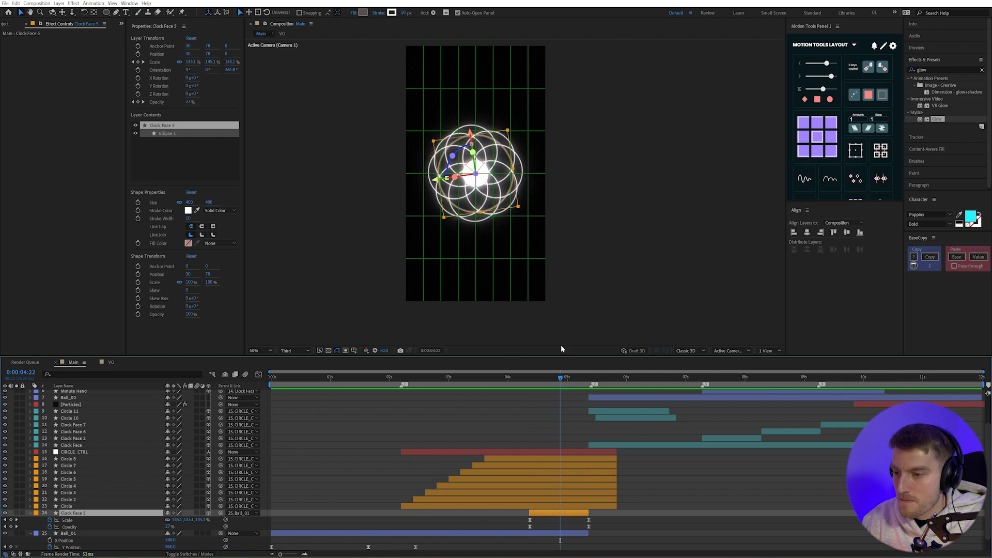
{"action": "left_click_drag", "start_coordinate": [547, 378], "coordinate": [583, 380]}
{"action": "left_click", "coordinate": [693, 504]}
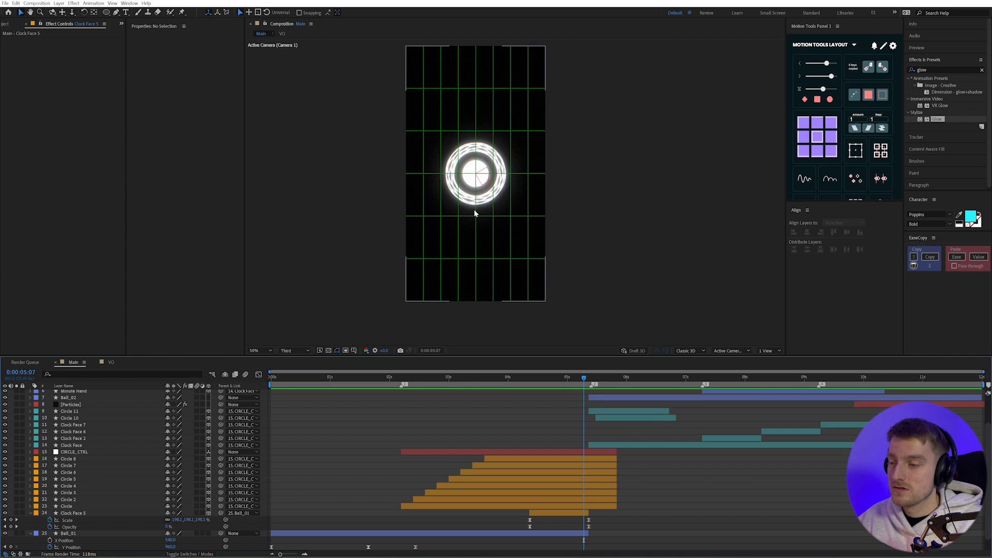
Preview the rings merging from 0:00:04:20 into the camera tilt, and scrub back to 0:00:06:04.
{"action": "left_click", "coordinate": [558, 381]}
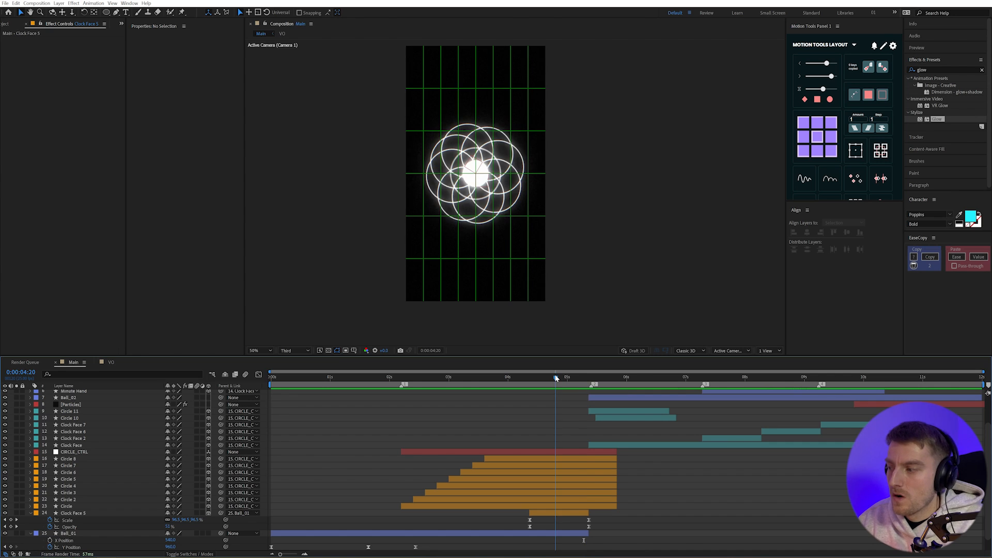
{"action": "scroll", "coordinate": [593, 416], "scroll_direction": "up", "scroll_amount": 3}
{"action": "key", "text": "space"}
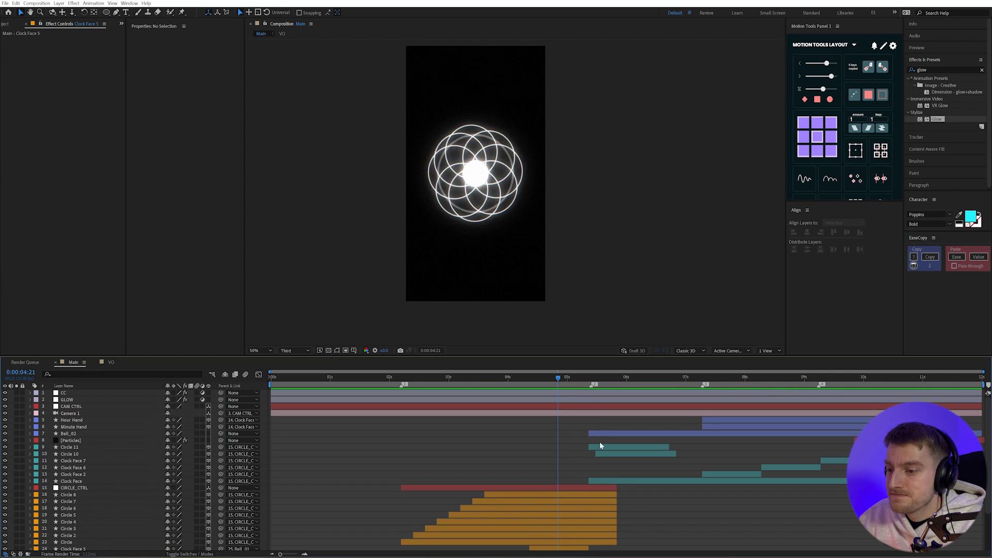
{"action": "key", "text": "space"}
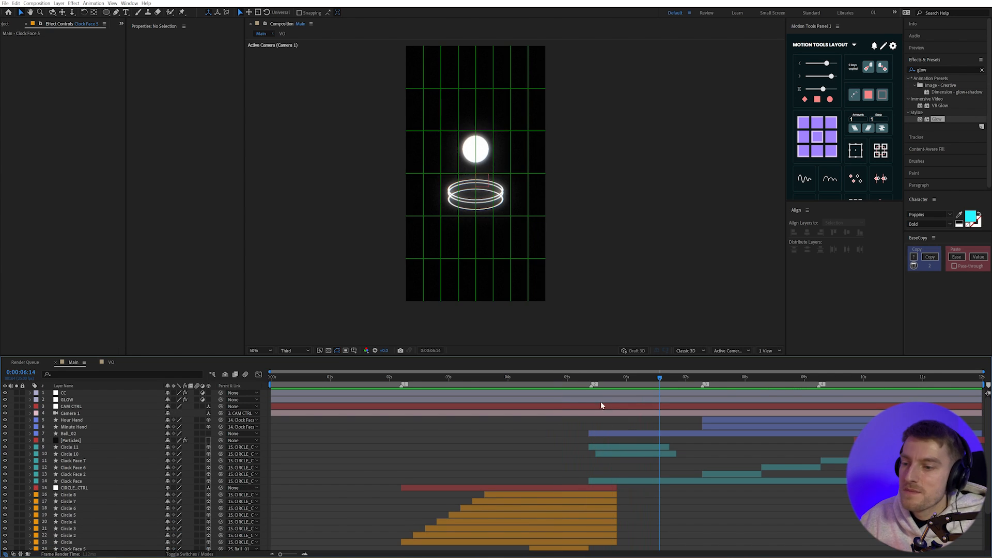
{"action": "left_click_drag", "start_coordinate": [596, 380], "coordinate": [636, 385]}
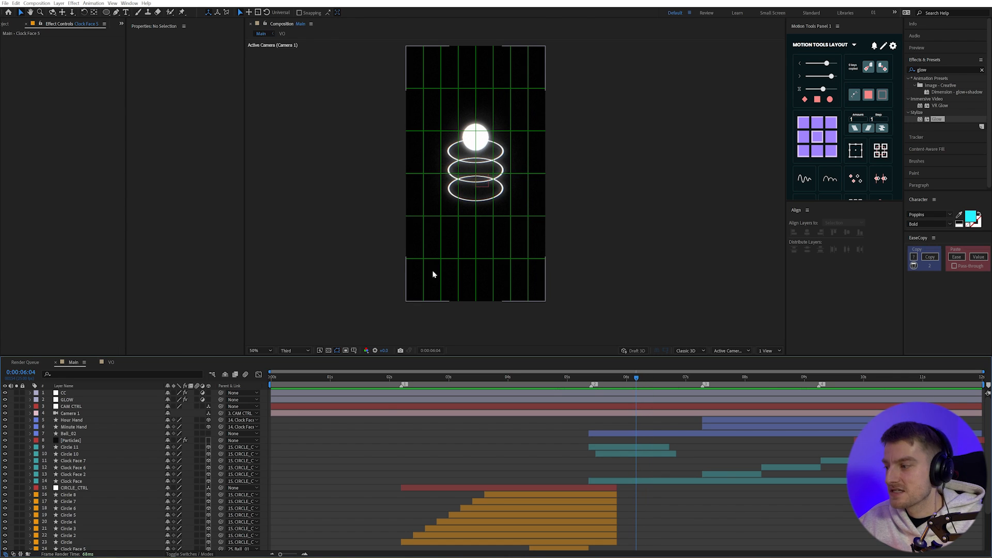
Inspect the Position and Scale keyframes of Circle 10 and Circle 11 and scrub to 0:00:06:00.
{"action": "left_click", "coordinate": [55, 463]}
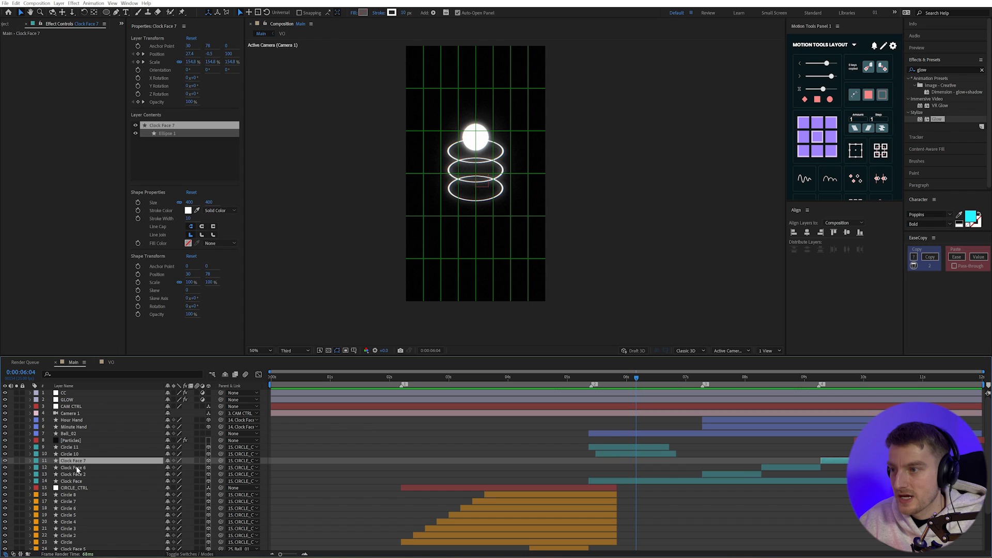
{"action": "left_click", "coordinate": [72, 454]}
{"action": "left_click", "coordinate": [72, 448]}
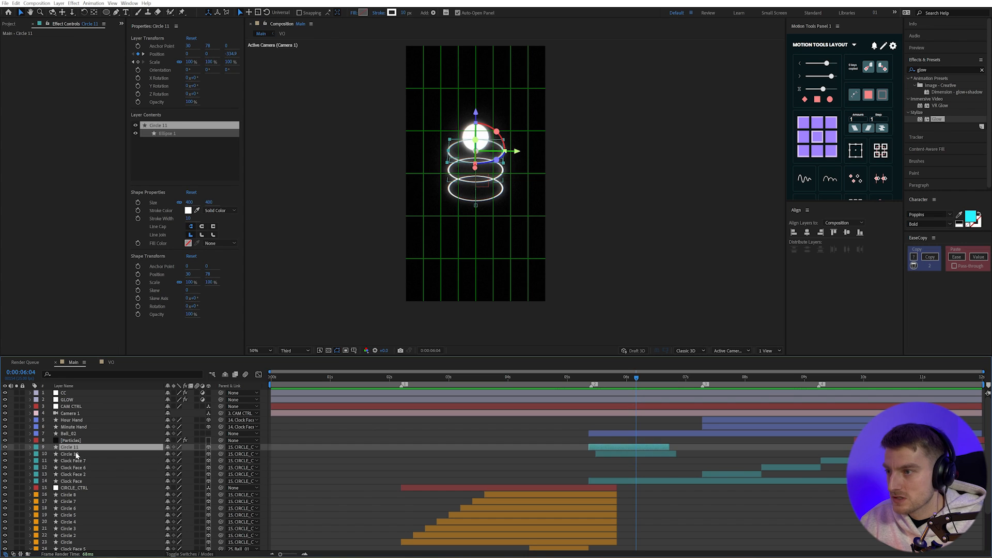
{"action": "left_click", "coordinate": [73, 454]}
{"action": "key", "text": "u"}
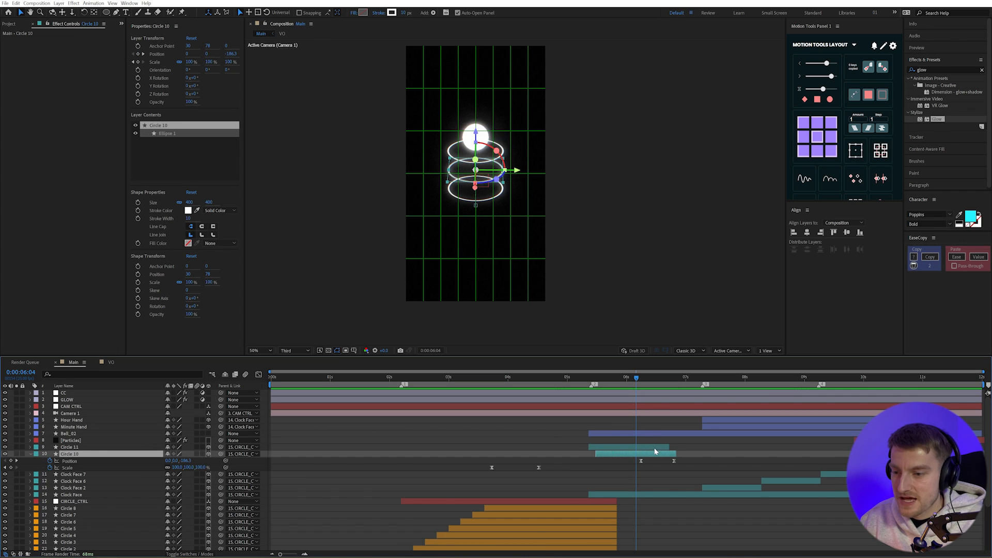
{"action": "left_click", "coordinate": [655, 448]}
{"action": "key", "text": "u"}
{"action": "mouse_move", "coordinate": [638, 381]}
{"action": "left_mouse_down"}
{"action": "mouse_move", "coordinate": [675, 385]}
{"action": "mouse_move", "coordinate": [625, 393]}
{"action": "left_mouse_up"}
{"action": "key", "text": "u"}
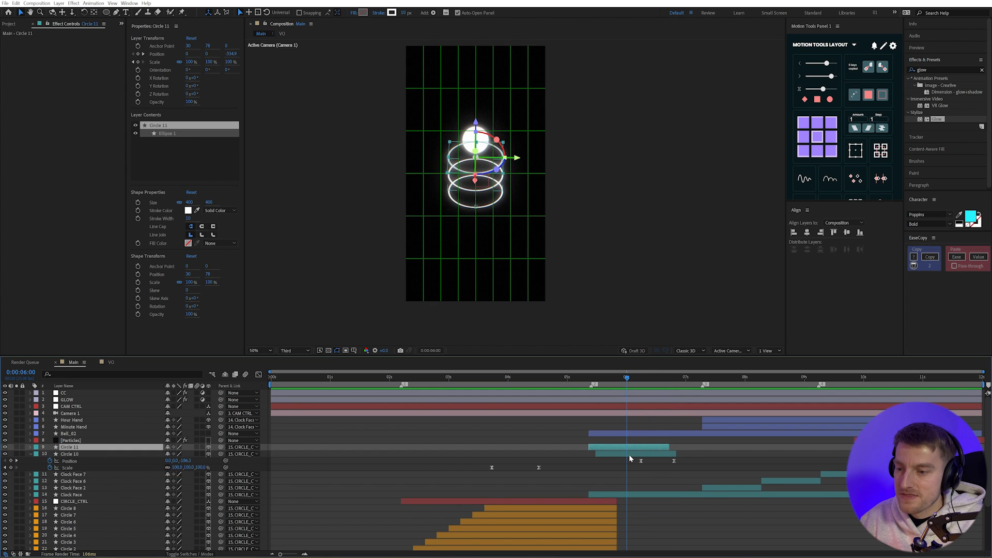
Reveal CAM CTRL's Position and X Rotation keyframes and go to the start of the tilt at 0:00:05:09.
{"action": "left_click", "coordinate": [623, 406]}
{"action": "key", "text": "u"}
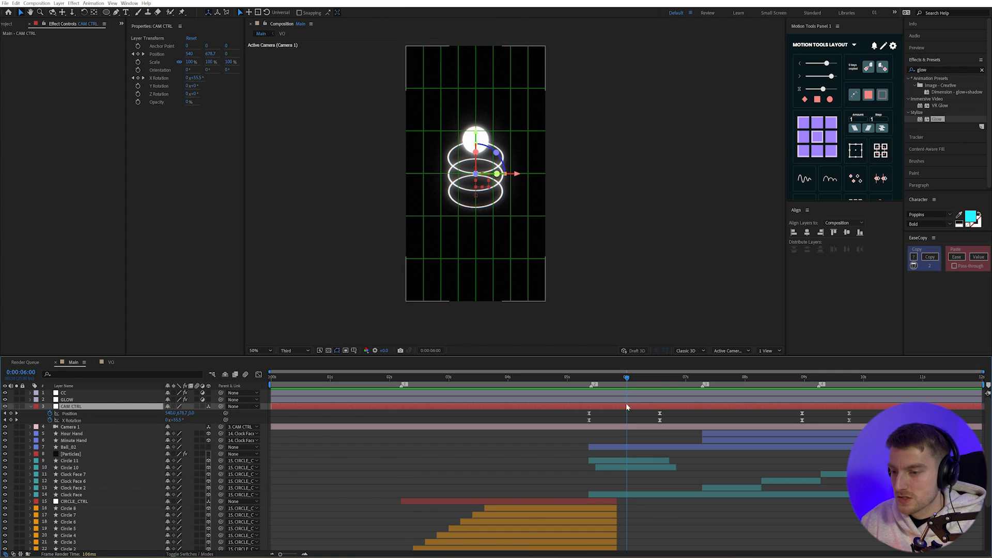
{"action": "left_click", "coordinate": [589, 380]}
Inspect Clock Face's Position and Scale keyframes while scrubbing to 0:00:05:18, and collapse them again.
{"action": "left_click", "coordinate": [598, 496]}
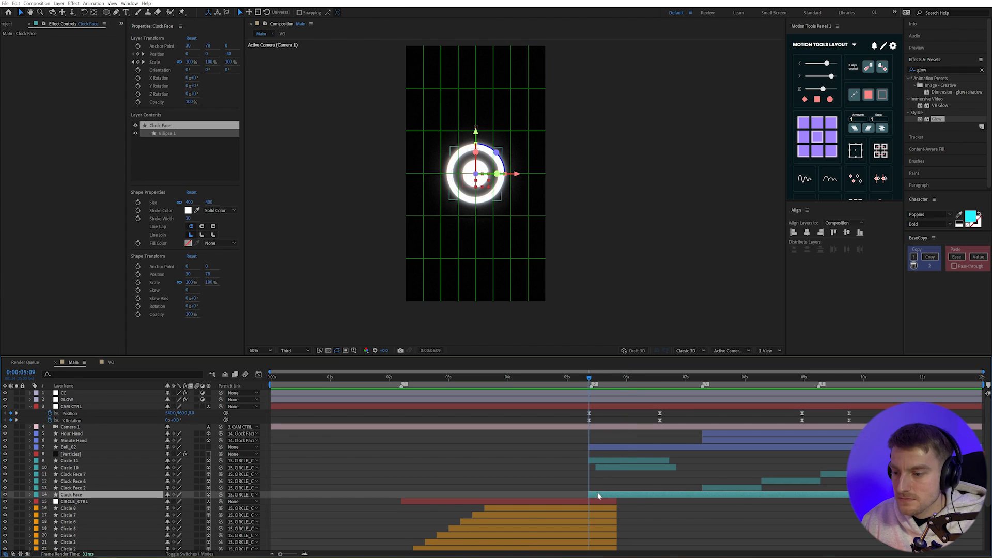
{"action": "key", "text": "u"}
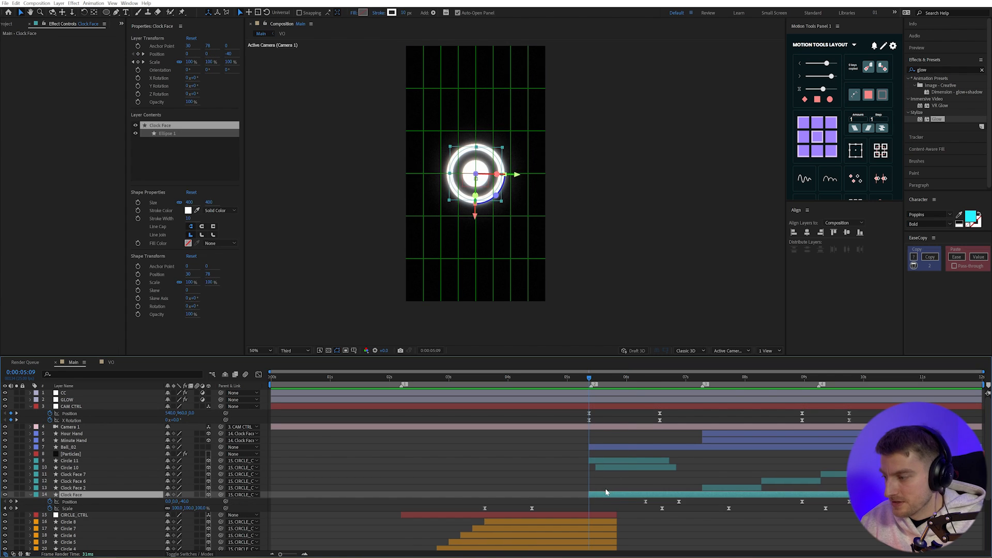
{"action": "scroll", "coordinate": [608, 494], "scroll_direction": "down", "scroll_amount": 2}
{"action": "left_click_drag", "start_coordinate": [590, 381], "coordinate": [611, 385]}
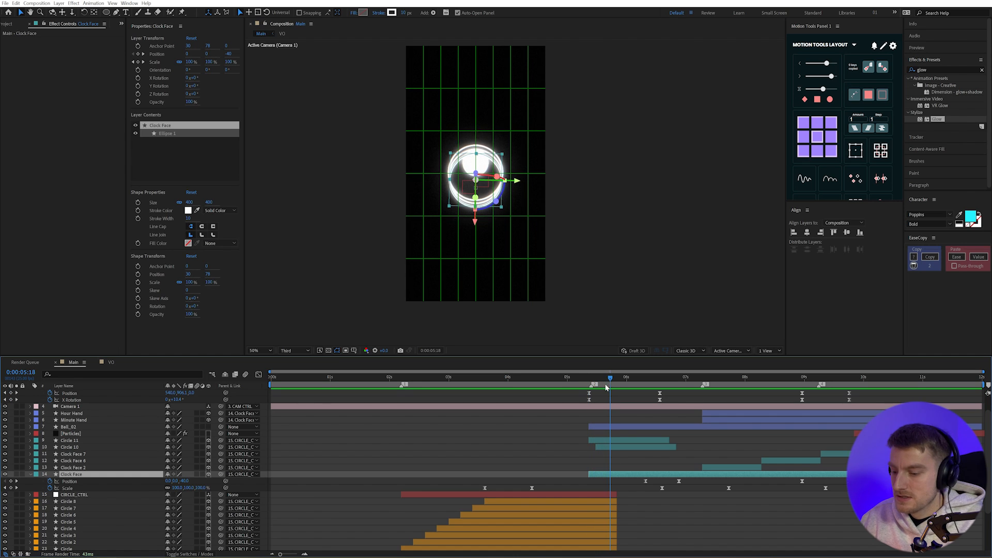
{"action": "key", "text": "u"}
{"action": "scroll", "coordinate": [595, 474], "scroll_direction": "down", "scroll_amount": 2}
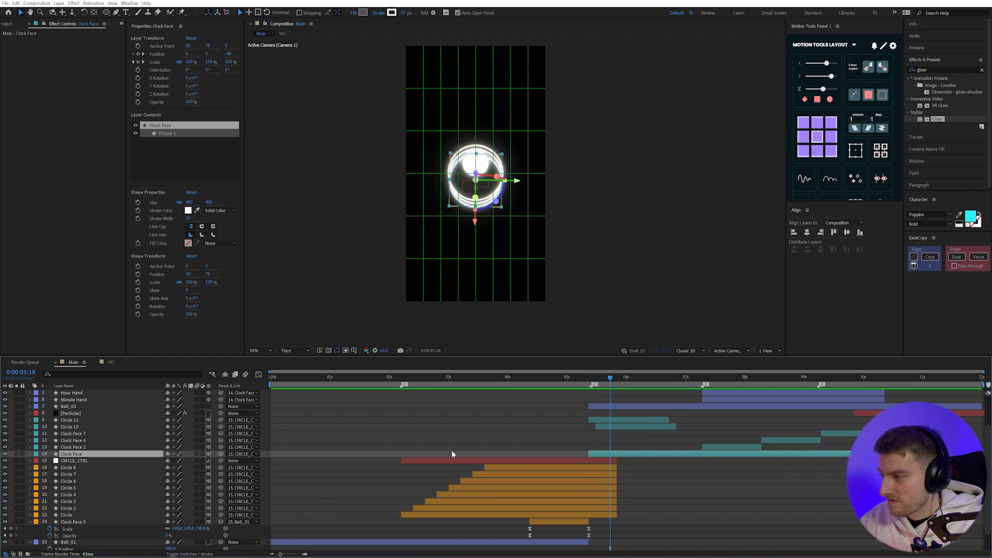
Reveal Ball_02's Y Position and Scale keyframes and scrub its rise from 0:00:05:09 to 0:00:06:01.
{"action": "left_click", "coordinate": [100, 407]}
{"action": "key", "text": "u"}
{"action": "scroll", "coordinate": [641, 462], "scroll_direction": "up", "scroll_amount": 4}
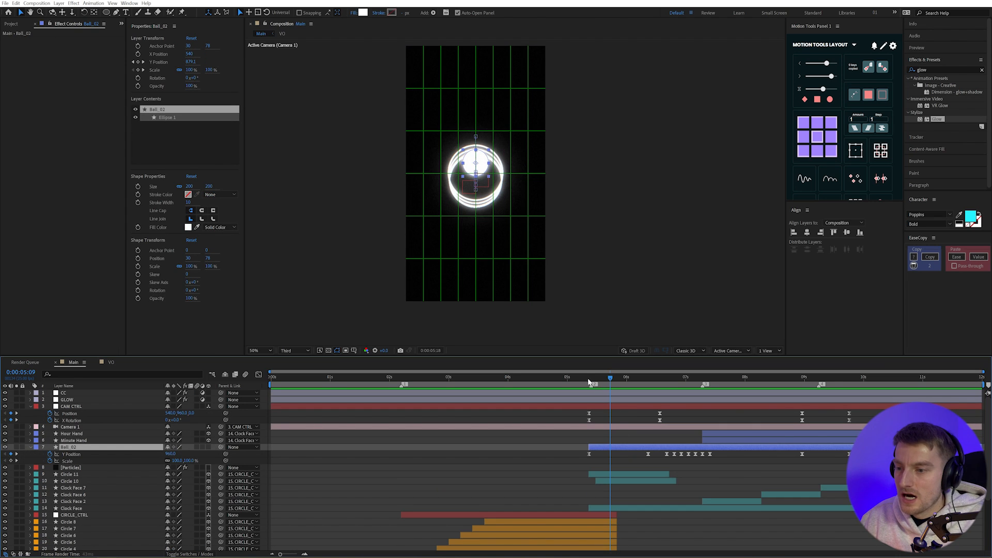
{"action": "left_click", "coordinate": [589, 382]}
{"action": "left_click_drag", "start_coordinate": [592, 383], "coordinate": [630, 381]}
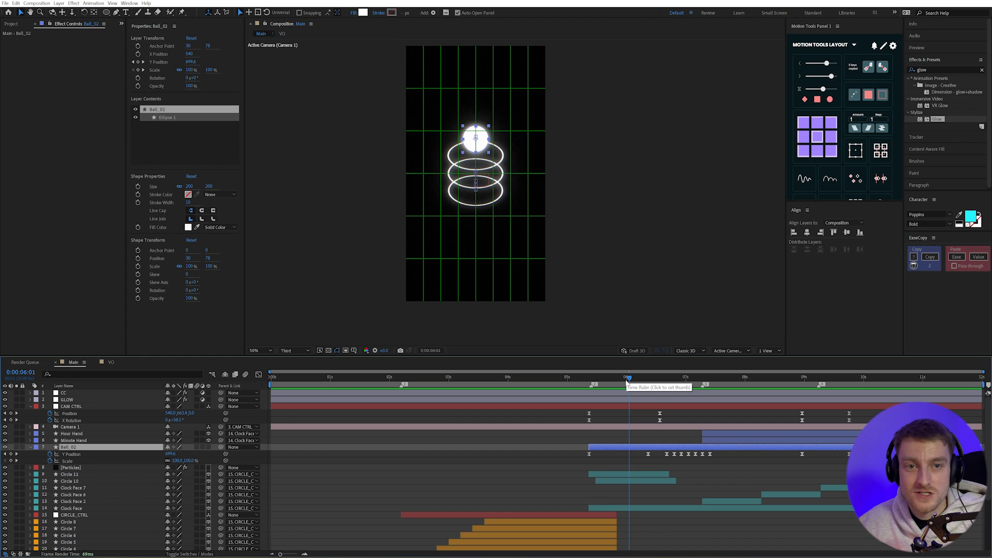
Scrub through the ball's bounces to 0:00:07:17 and reveal Clock Face 2's Scale and Opacity keyframes.
{"action": "left_click_drag", "start_coordinate": [627, 382], "coordinate": [725, 393]}
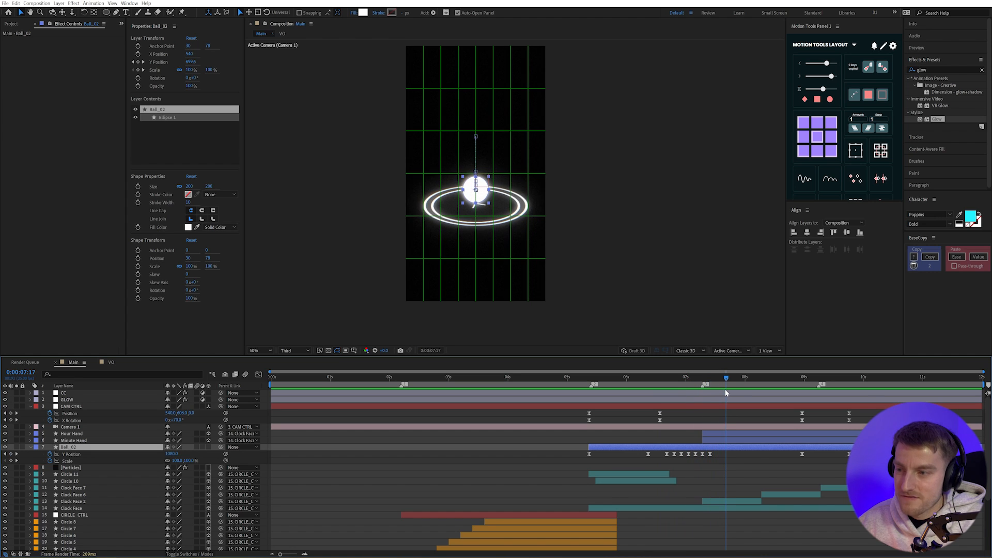
{"action": "left_click", "coordinate": [718, 504]}
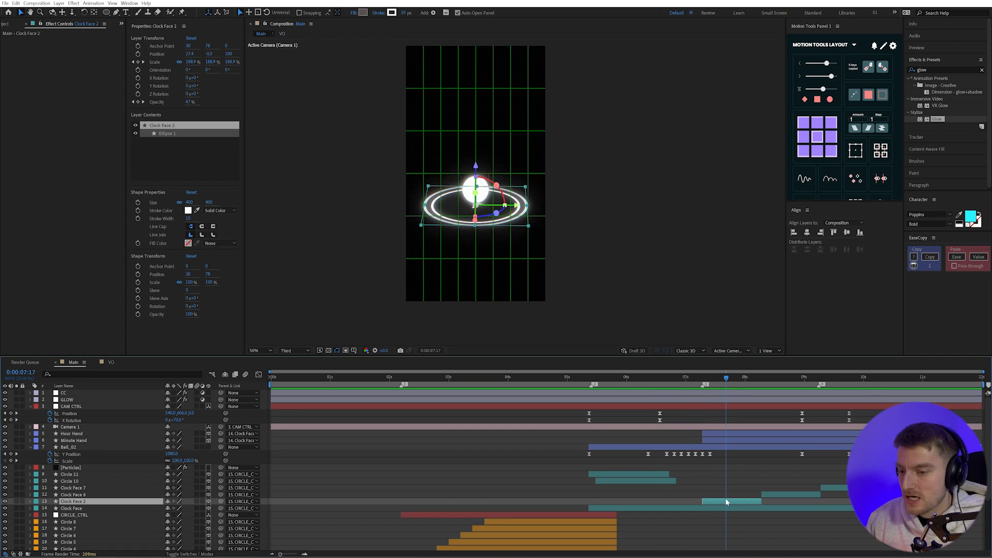
{"action": "key", "text": "u"}
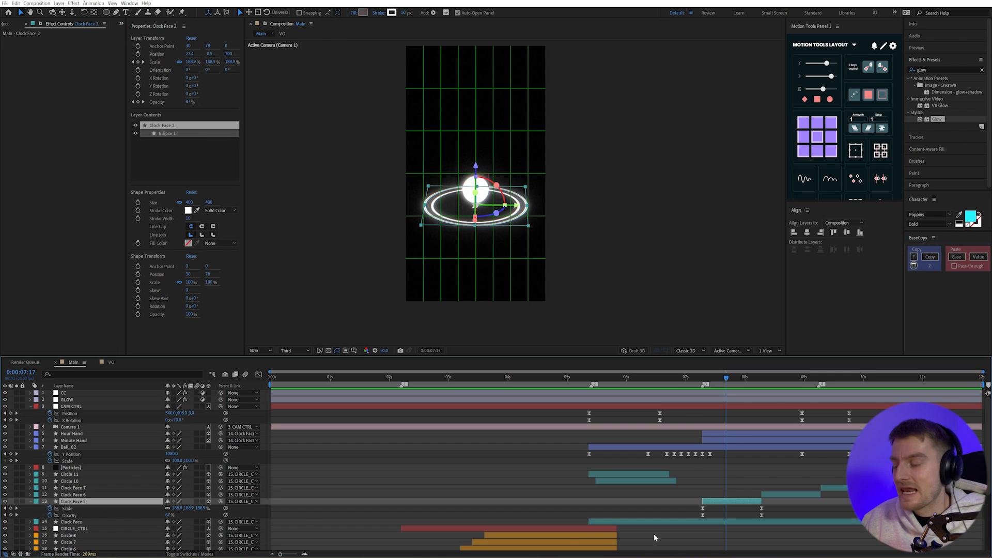
Preview the ring pulses and clock hands from 0:00:07:17 until the camera turns back to the front view.
{"action": "key", "text": "ctrl+shift+h"}
{"action": "key", "text": "space"}
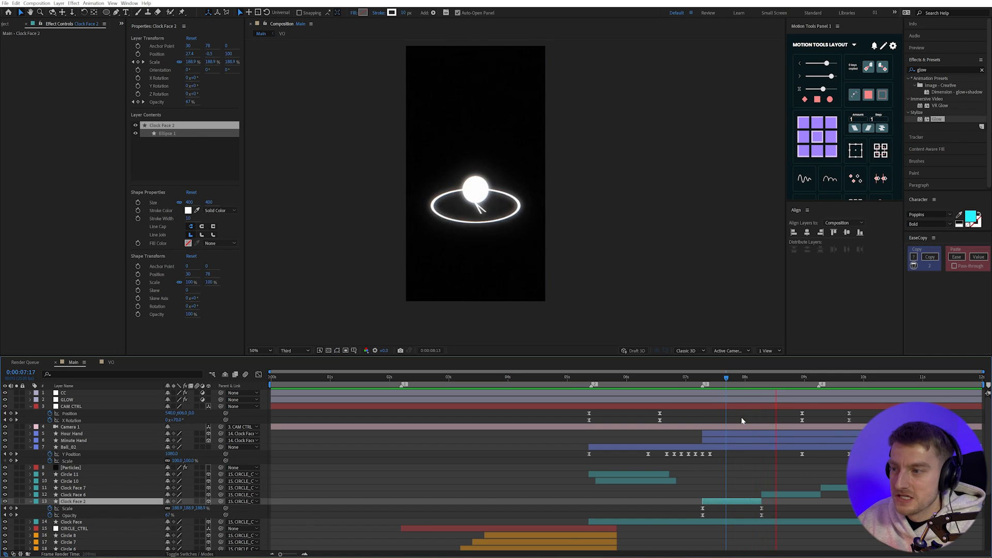
{"action": "key", "text": "space"}
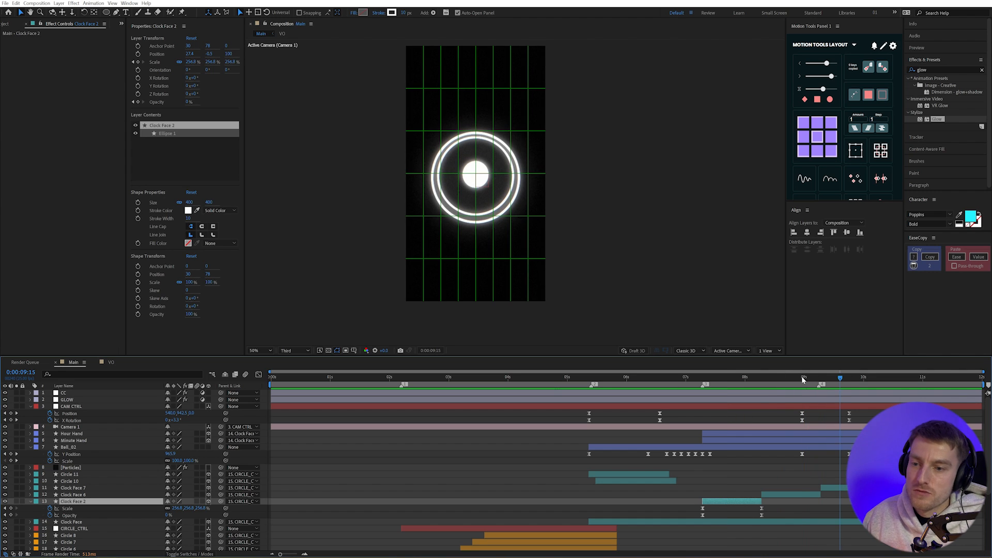
Go to 0:00:08:24, select Ball_02's Y Position keyframe there and scrub the ball's return to 0:00:09:18.
{"action": "key", "text": "k"}
{"action": "key", "text": "k"}
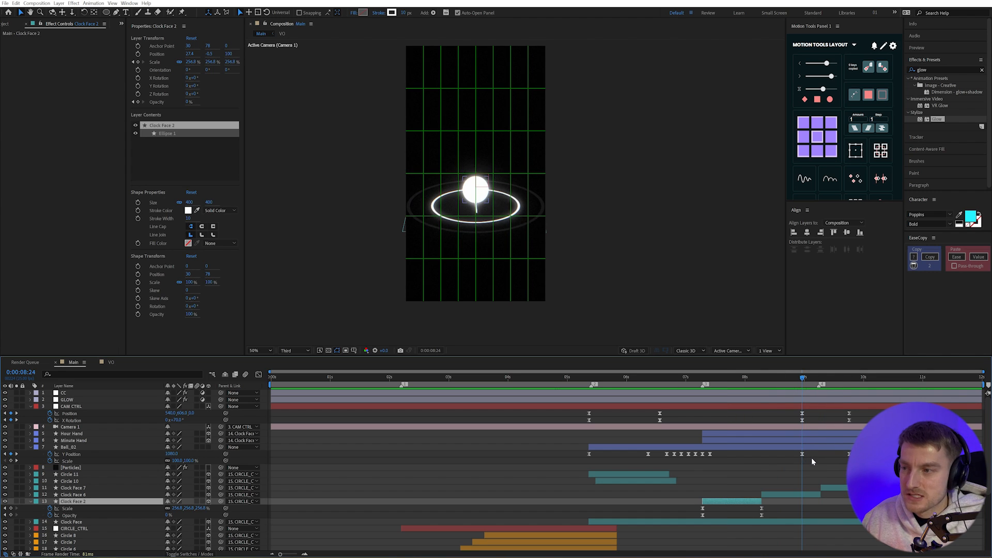
{"action": "left_click", "coordinate": [802, 454]}
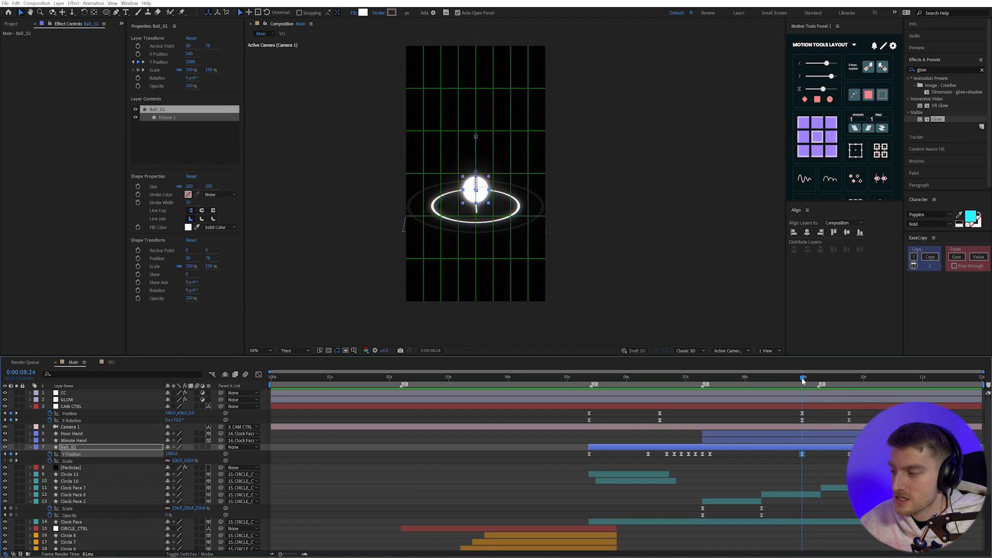
{"action": "left_click_drag", "start_coordinate": [806, 382], "coordinate": [848, 385]}
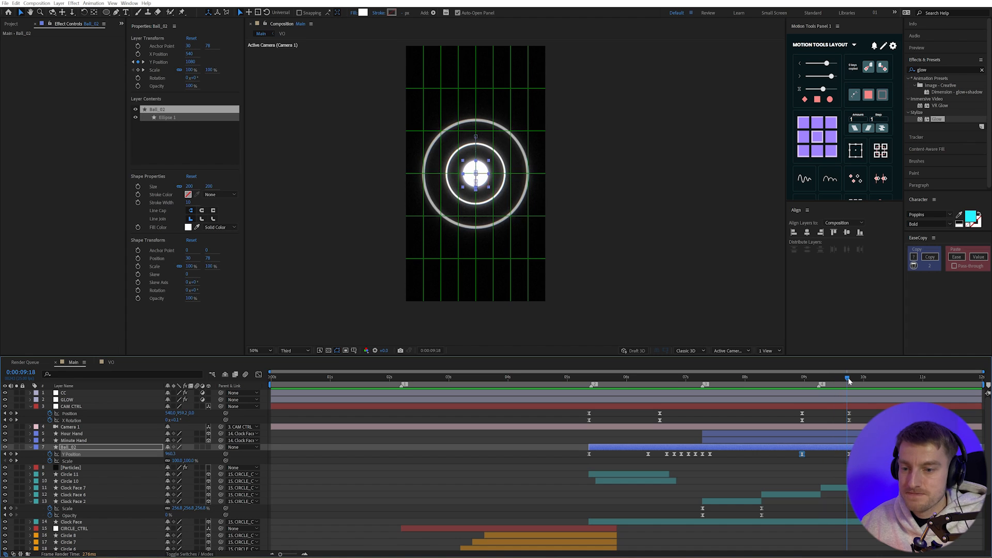
Show only Clock Face's Position keyframes, scrub to the keyframe near 0:00:09:00 and clear the selection.
{"action": "left_click", "coordinate": [817, 523]}
{"action": "scroll", "coordinate": [817, 523], "scroll_direction": "down", "scroll_amount": 1}
{"action": "key", "text": "p"}
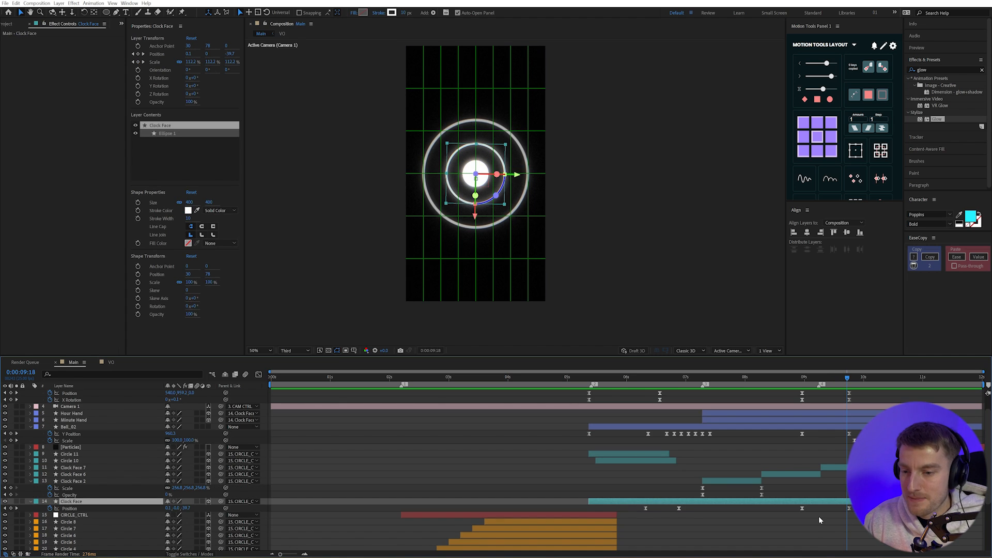
{"action": "left_click_drag", "start_coordinate": [803, 377], "coordinate": [809, 397]}
{"action": "key", "text": "F2"}
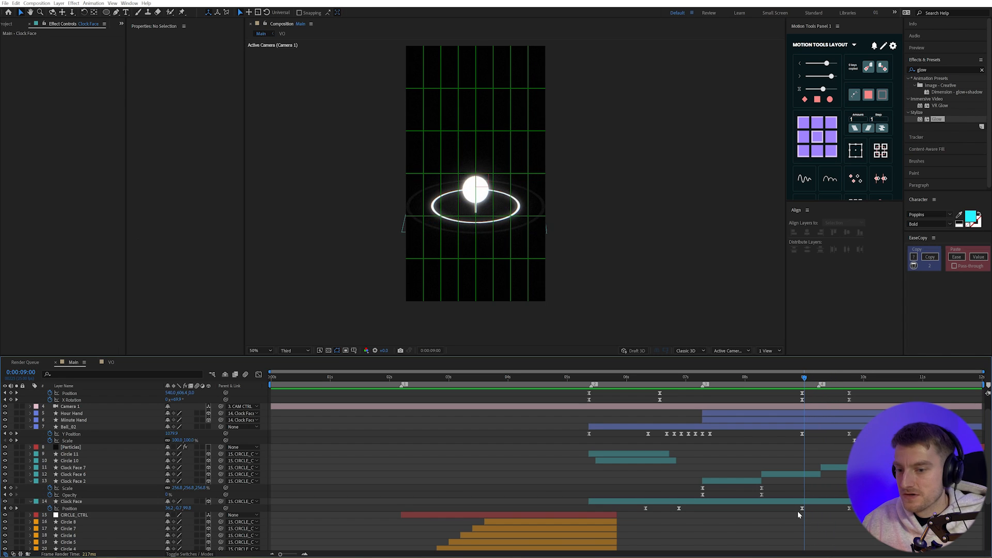
{"action": "key", "text": "Page_Up"}
{"action": "key", "text": "Page_Up"}
Select the Hour Hand and Minute Hand layers and check their parent link to Clock Face.
{"action": "left_click", "coordinate": [785, 414]}
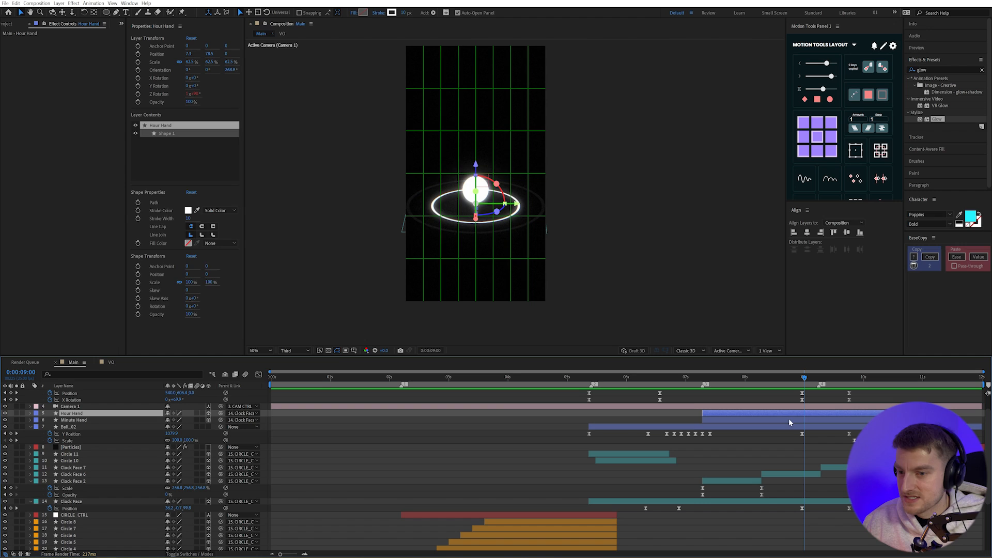
{"action": "left_click", "coordinate": [789, 420], "text": "shift"}
{"action": "left_click_drag", "start_coordinate": [220, 420], "coordinate": [87, 503]}
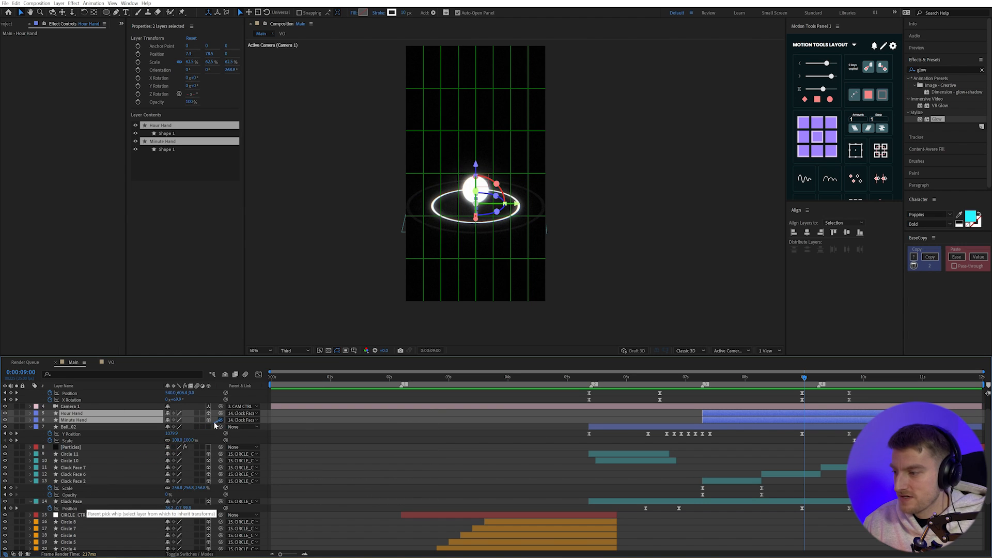
Preview the camera's return and particles from 0:00:08:21, and replay the animation from 0:00:00:15.
{"action": "left_click", "coordinate": [795, 376]}
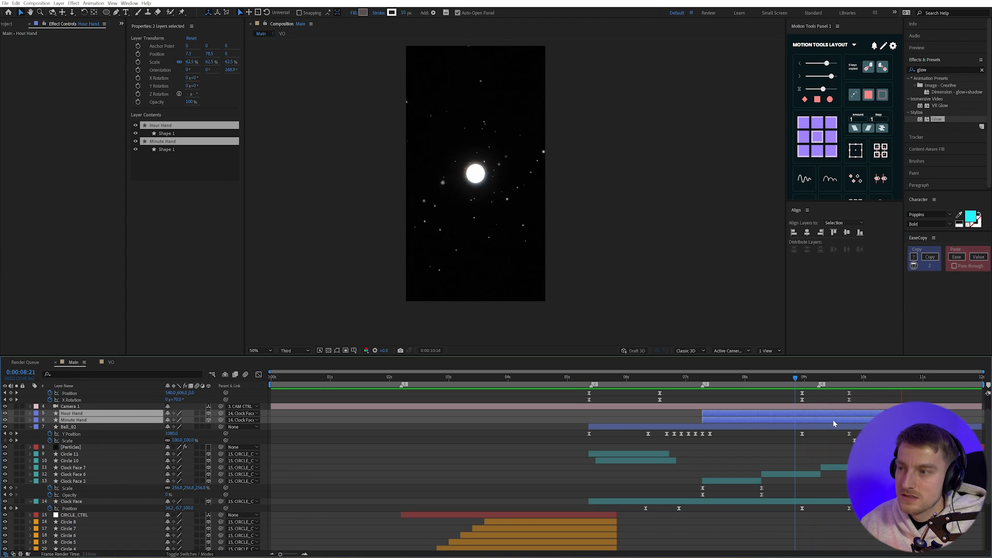
{"action": "scroll", "coordinate": [833, 420], "scroll_direction": "up", "scroll_amount": 1}
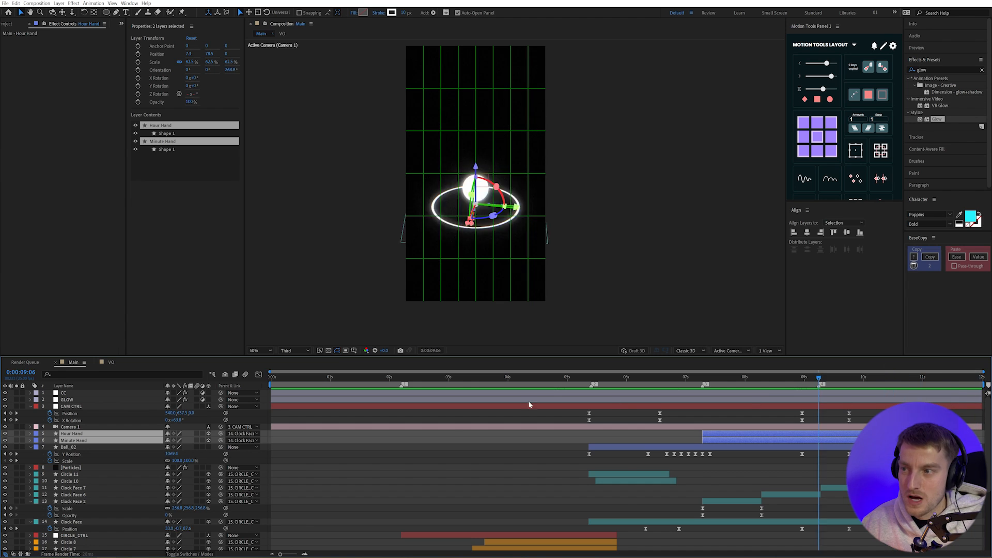
{"action": "key", "text": "space"}
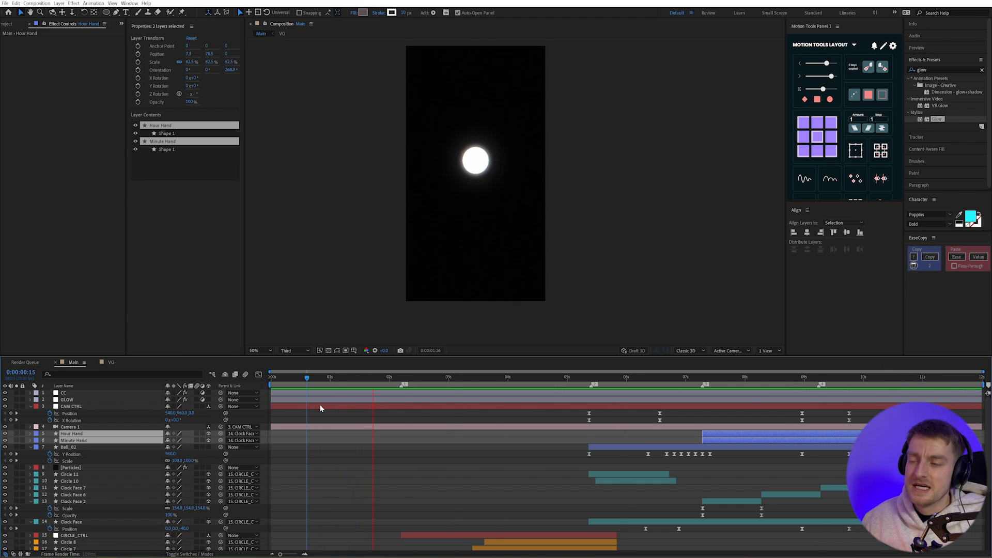